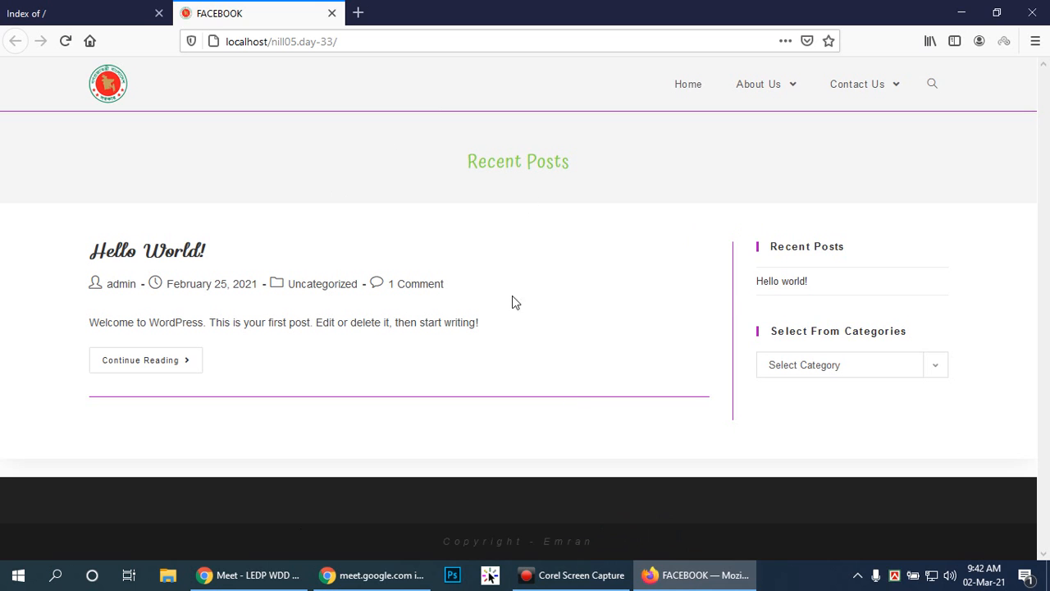
pyautogui.click(808, 580)
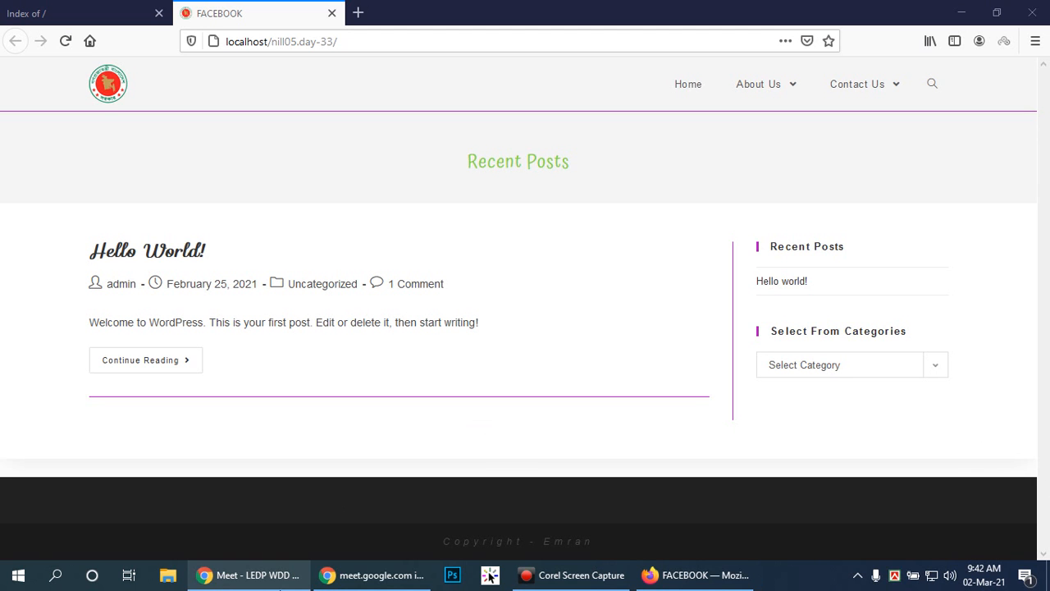
pyautogui.click(826, 508)
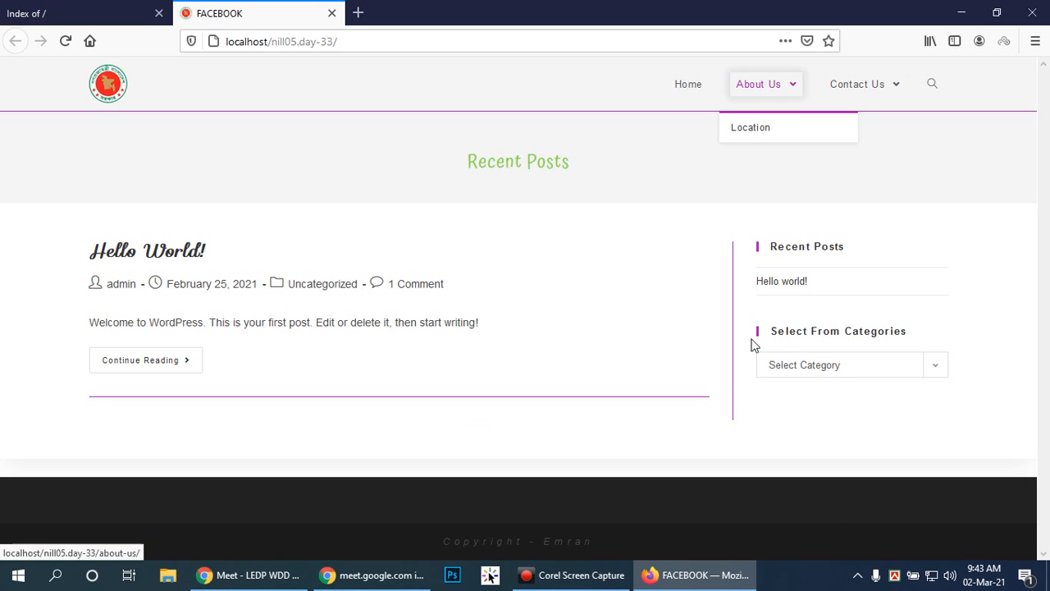
pyautogui.click(866, 437)
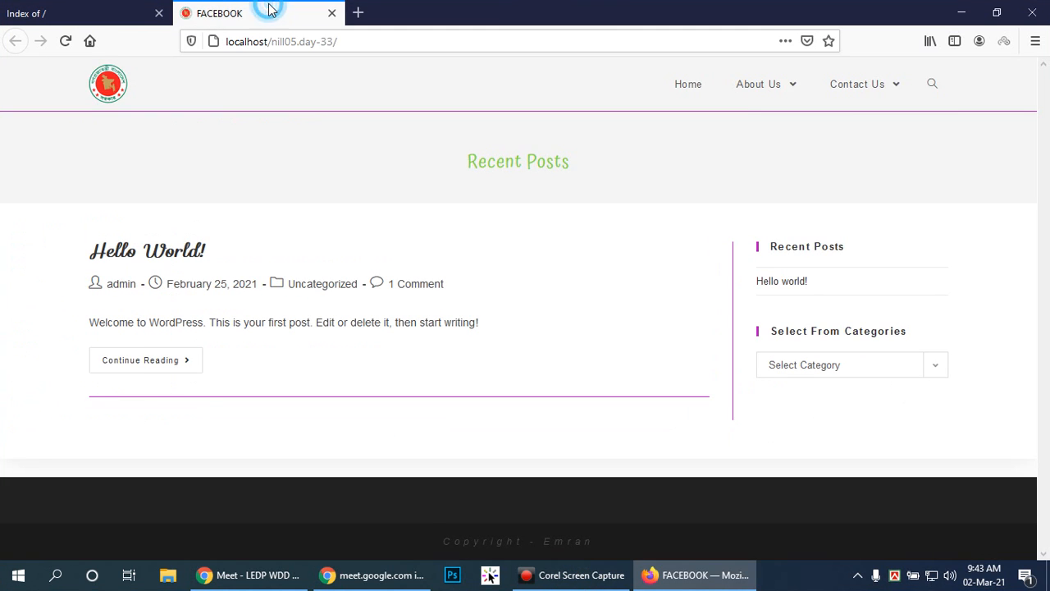
pyautogui.moveTo(880, 85)
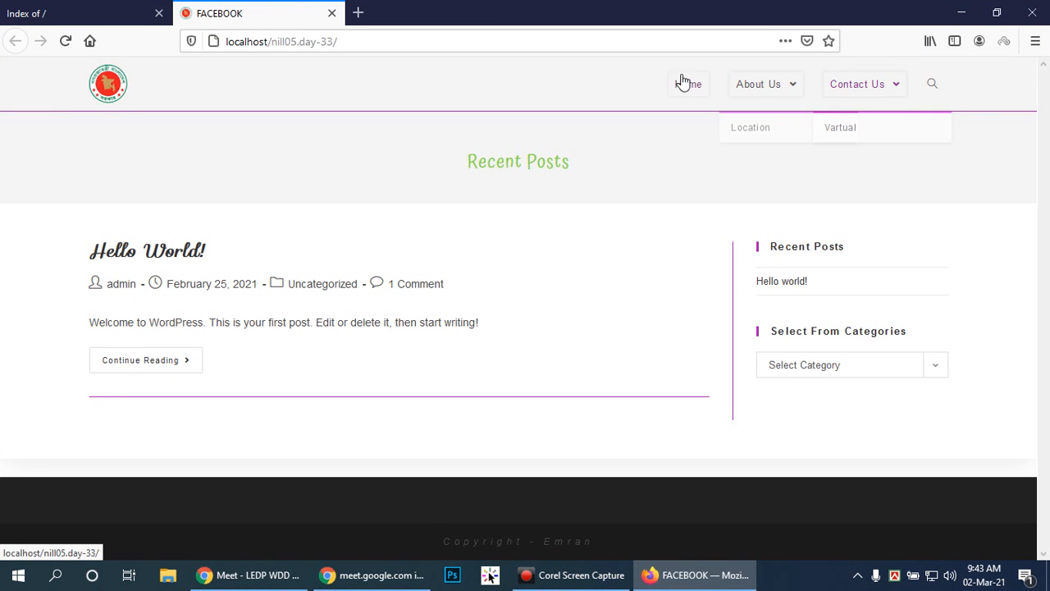
# Copy the site's address and open localhost/nill05.day-33/wp-admin in a new browser tab.
pyautogui.click(365, 47)
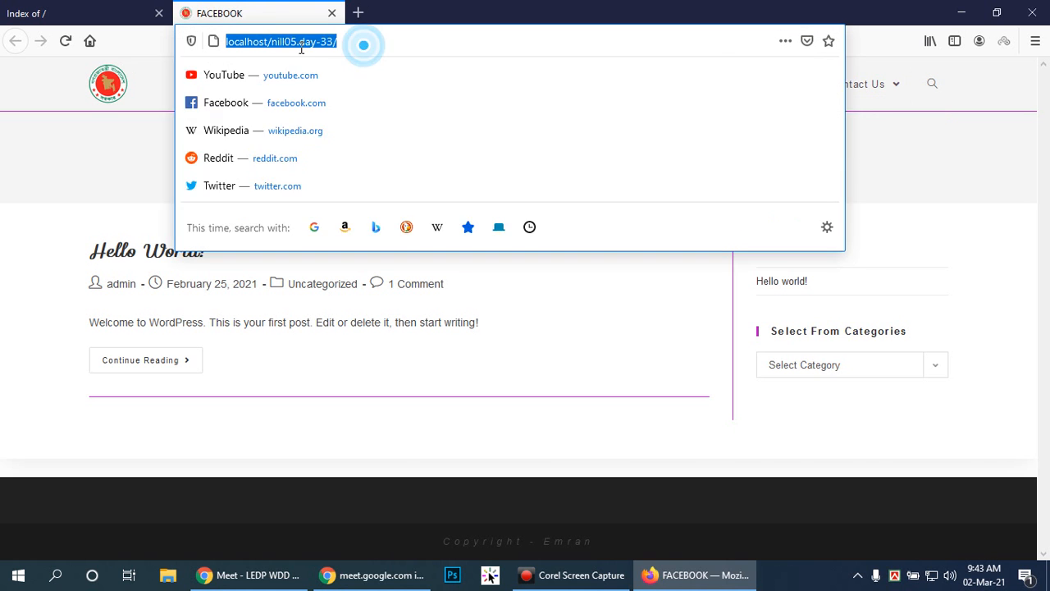
pyautogui.rightClick(304, 48)
pyautogui.click(338, 98)
pyautogui.click(358, 13)
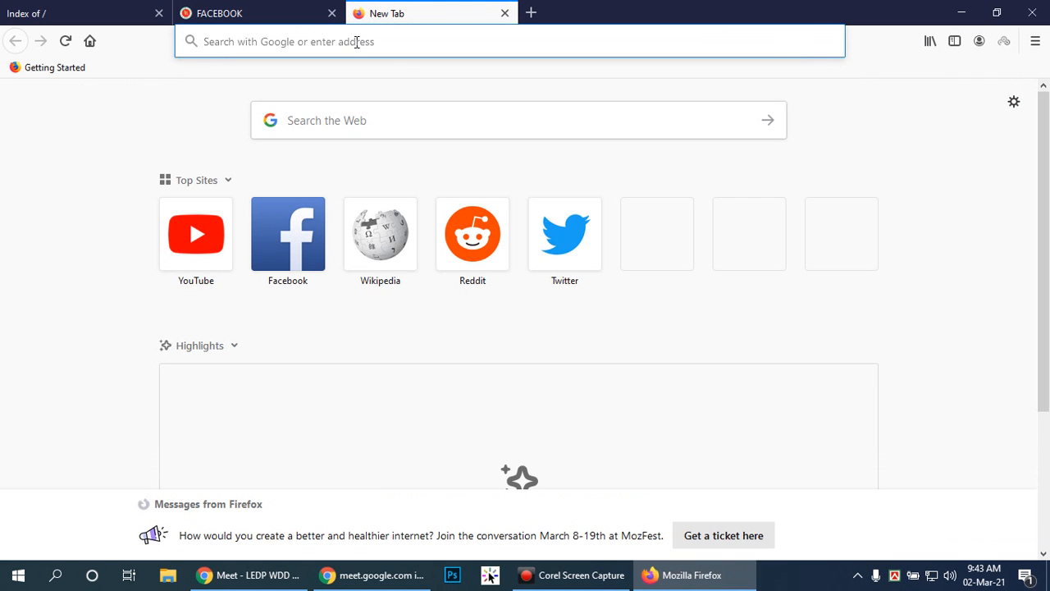
pyautogui.hotkey('ctrl', 'v')
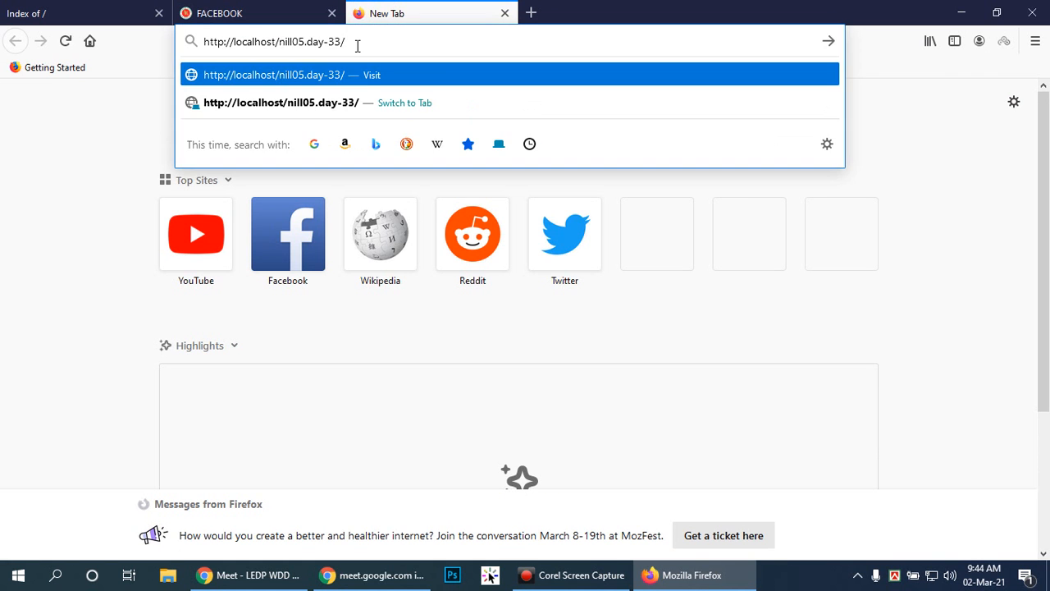
pyautogui.write('wp')
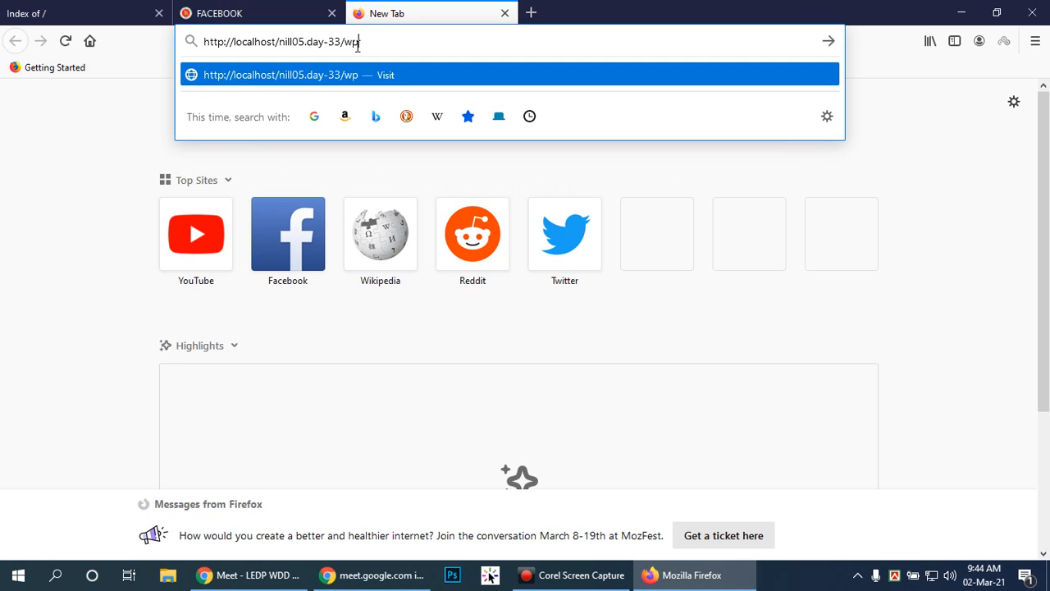
pyautogui.write('-admin')
pyautogui.press('Return')
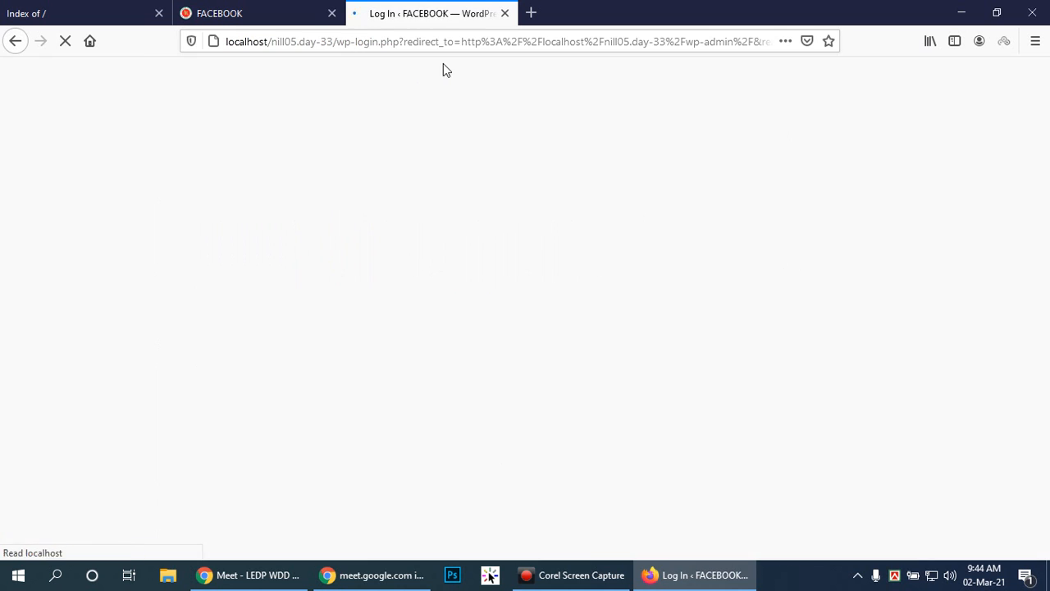
# Log in to the WordPress dashboard with the username admin and the account password.
pyautogui.write('admin')
pyautogui.press('Tab')
pyautogui.write('adm')
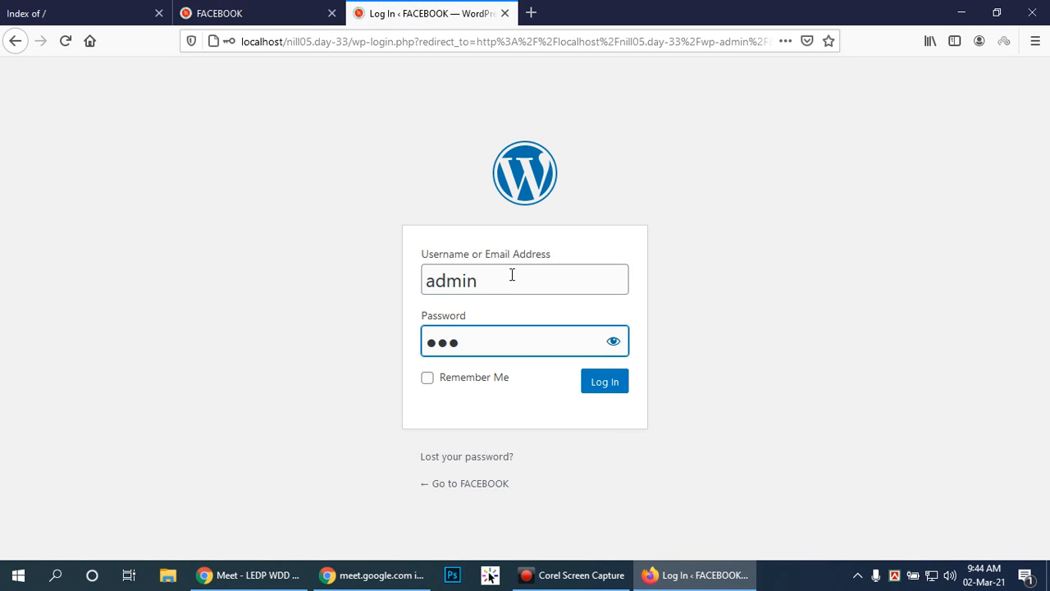
pyautogui.write('in')
pyautogui.press('Return')
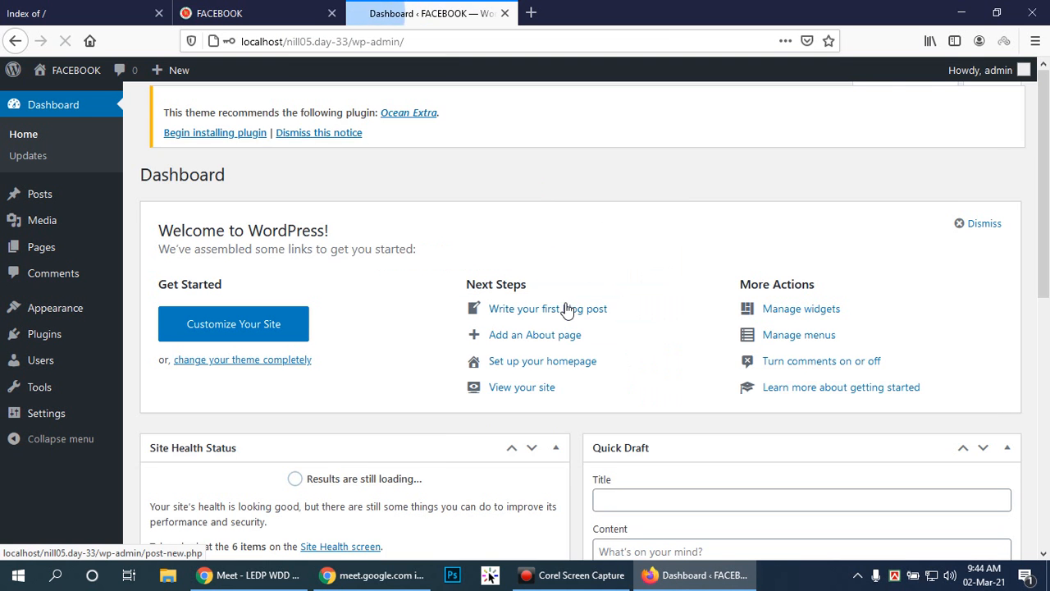
# Open the site Customizer from the dashboard in a new browser tab and switch to it.
pyautogui.rightClick(229, 312)
pyautogui.click(240, 318)
pyautogui.click(564, 11)
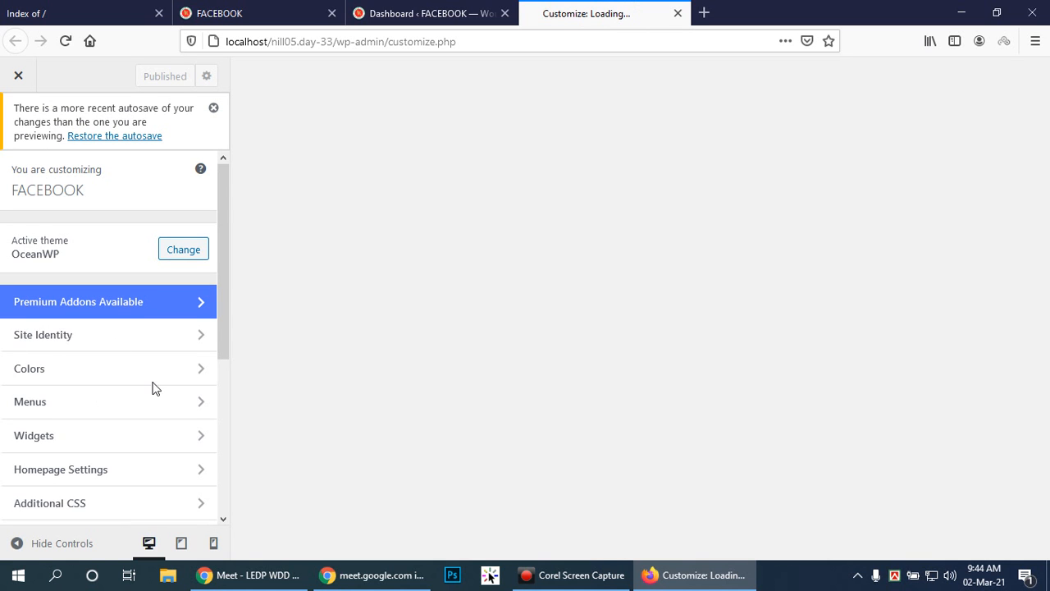
# Look at the Menus section of the Customizer and return to the main section list.
pyautogui.scroll(-2, 131, 379)
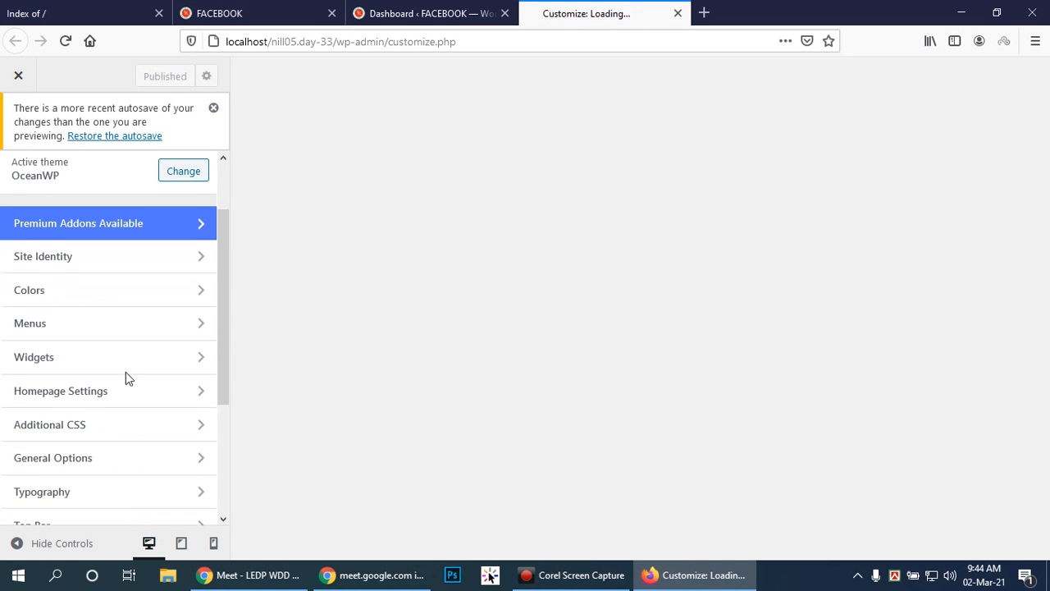
pyautogui.click(200, 327)
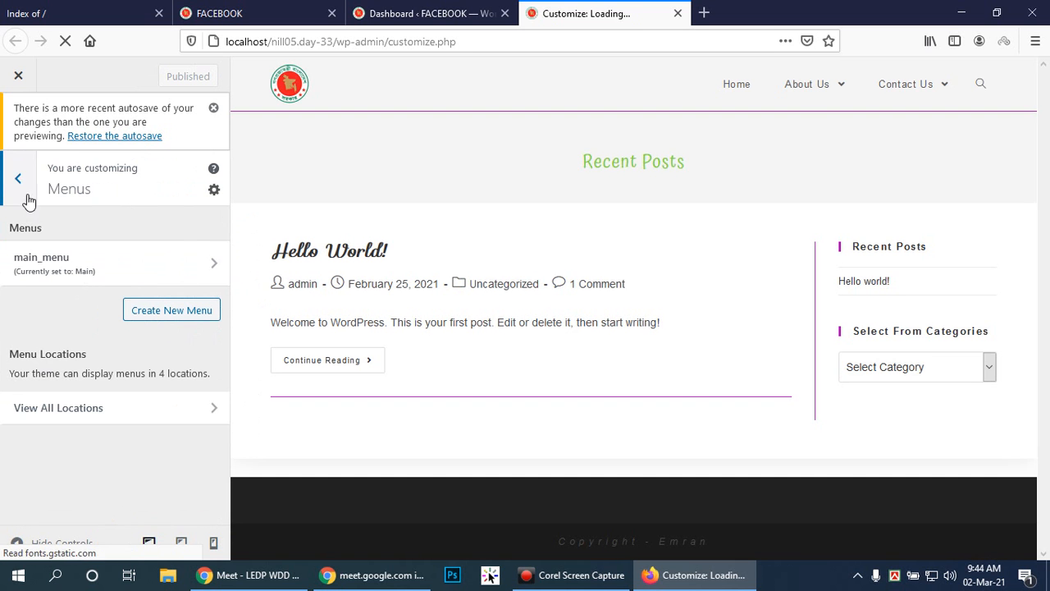
pyautogui.click(30, 184)
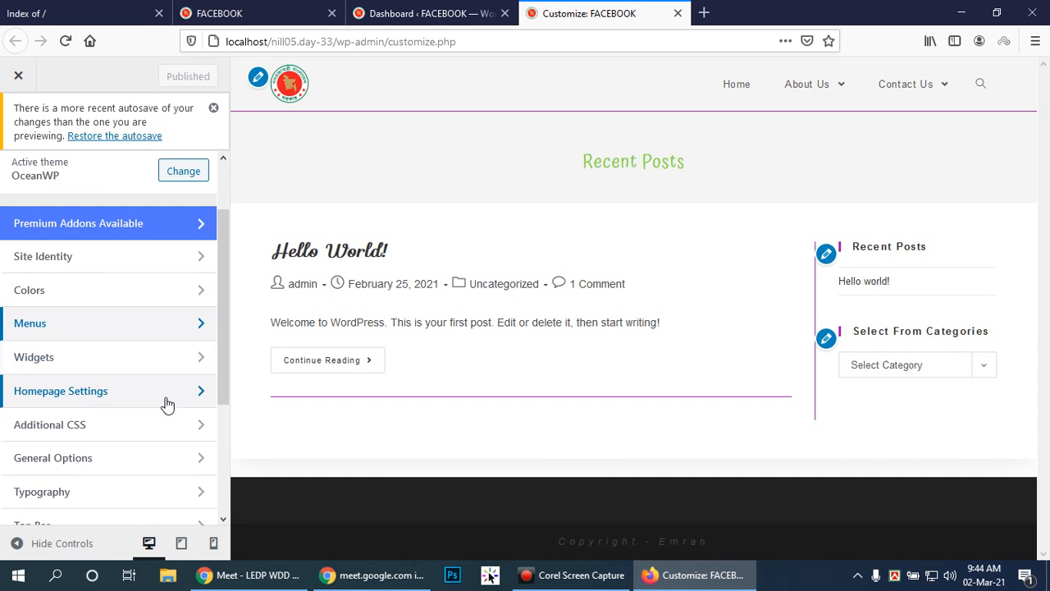
# Examine the layout and width options in General Settings under General Options.
pyautogui.scroll(-2, 180, 382)
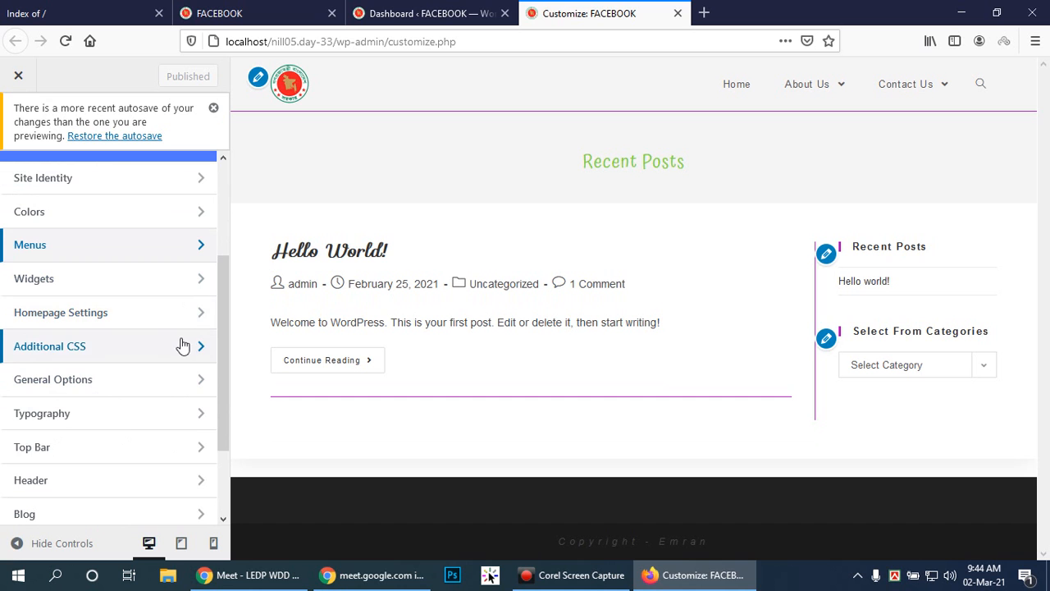
pyautogui.click(205, 381)
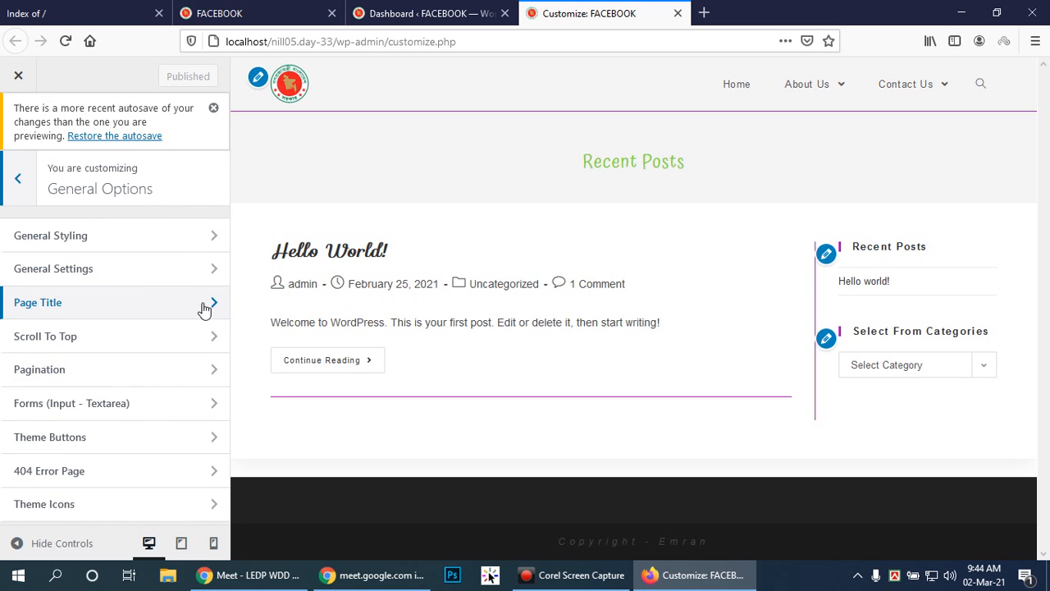
pyautogui.click(212, 269)
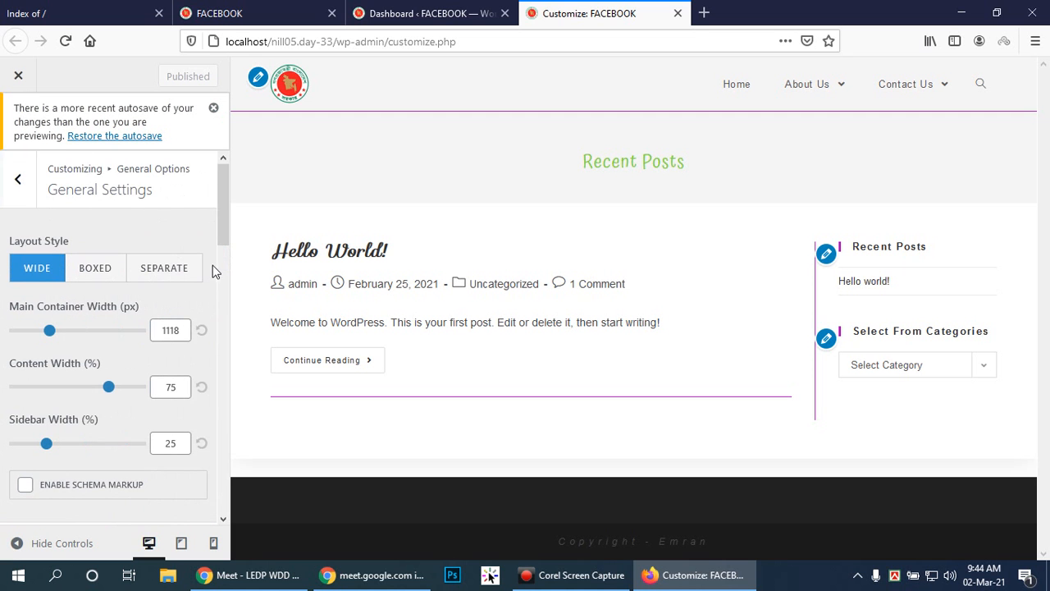
pyautogui.scroll(-4, 179, 267)
pyautogui.scroll(4, 179, 267)
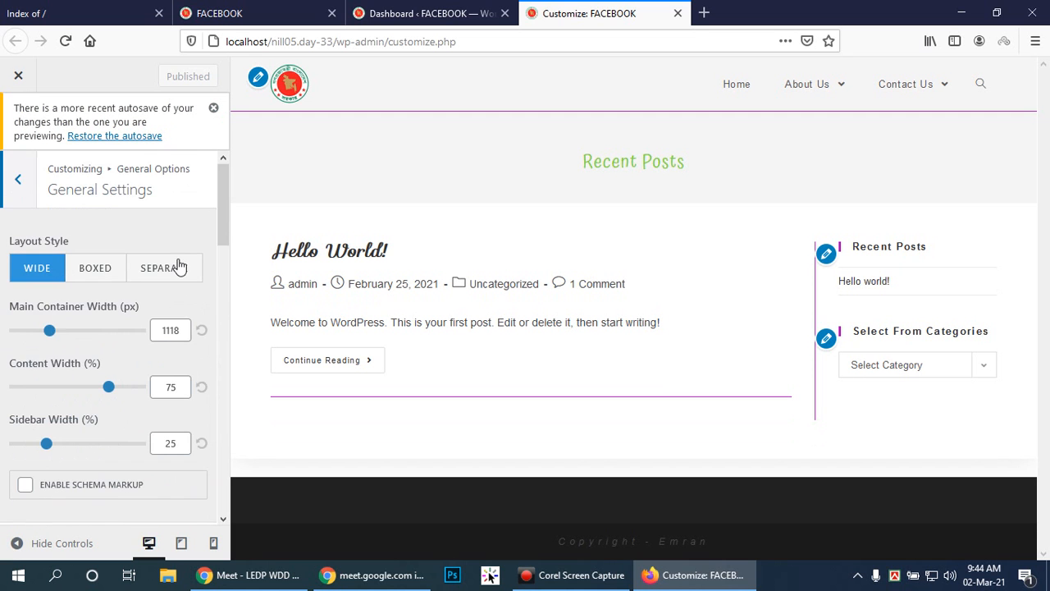
pyautogui.press('Escape')
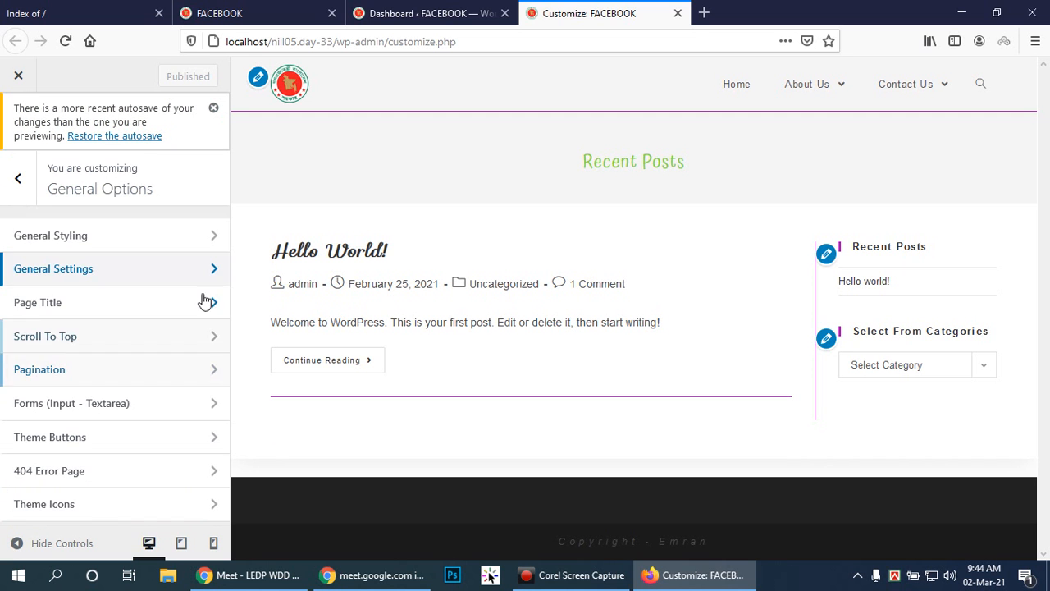
# Review the General Styling options for primary, border, background and link colors.
pyautogui.click(215, 236)
pyautogui.click(4, 194)
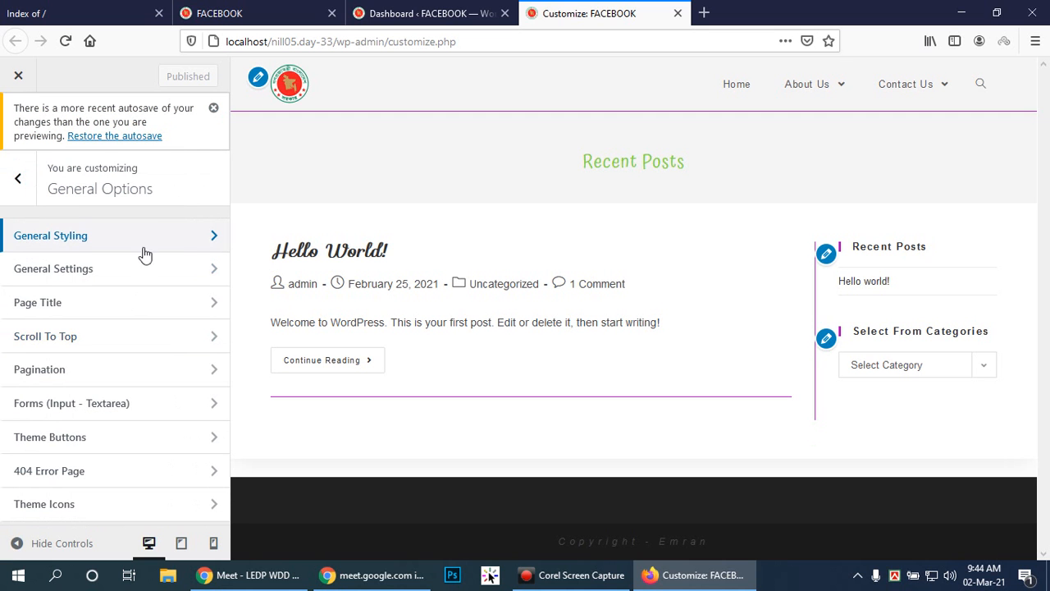
pyautogui.click(205, 236)
pyautogui.scroll(-5, 164, 238)
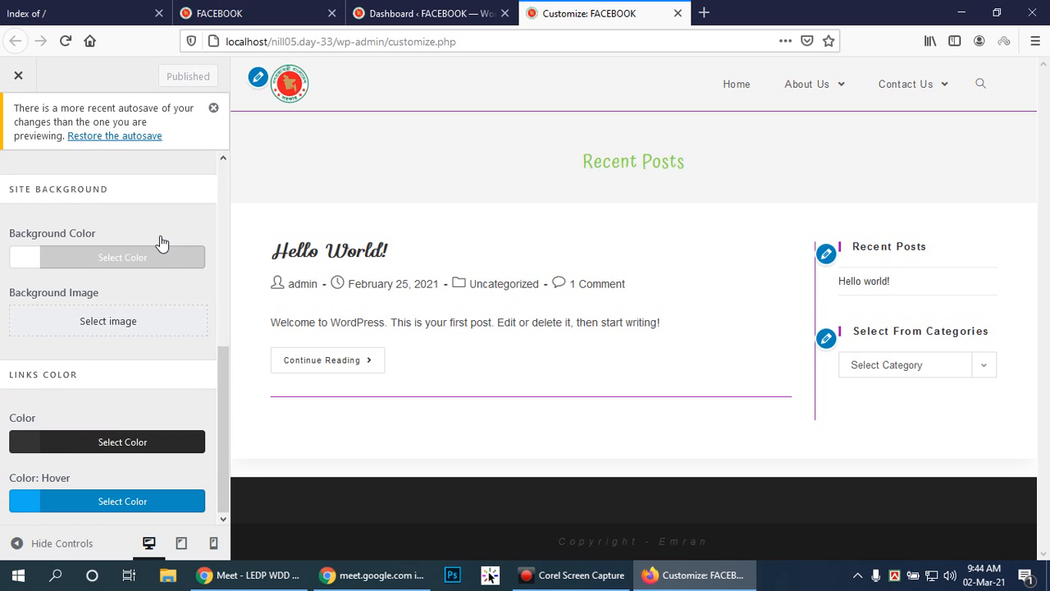
pyautogui.scroll(5, 158, 242)
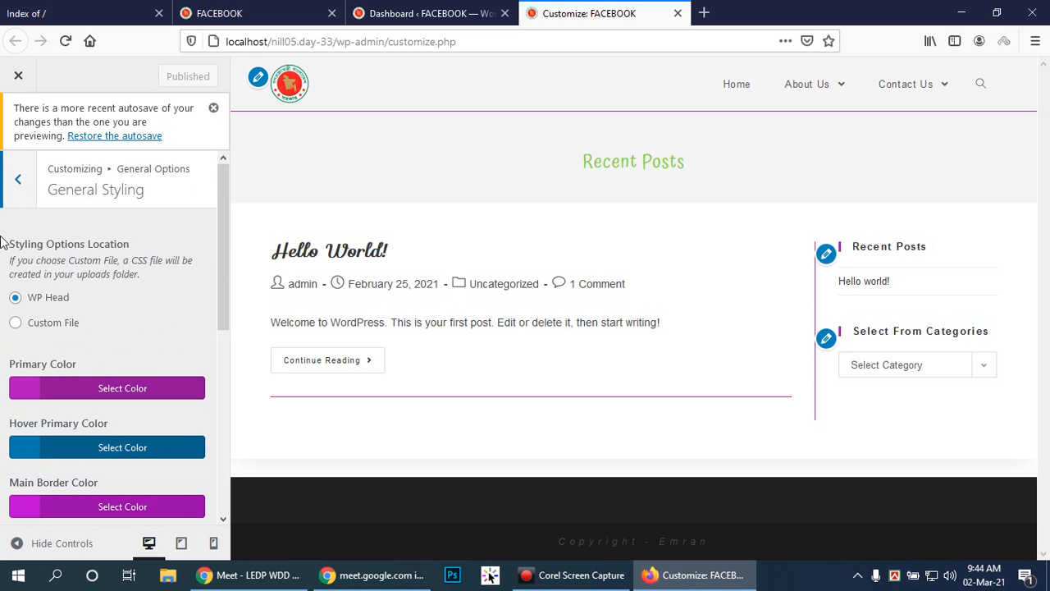
pyautogui.click(18, 175)
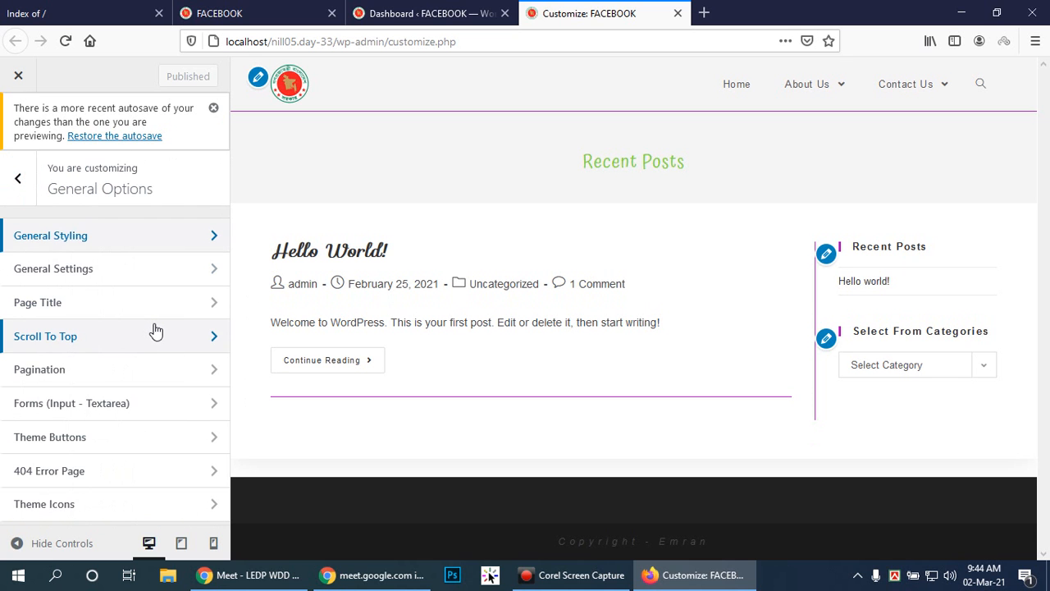
# Check the general settings of the Top Bar and return to the main Customizer list.
pyautogui.click(17, 188)
pyautogui.scroll(-2, 178, 354)
pyautogui.scroll(-1, 178, 354)
pyautogui.click(204, 345)
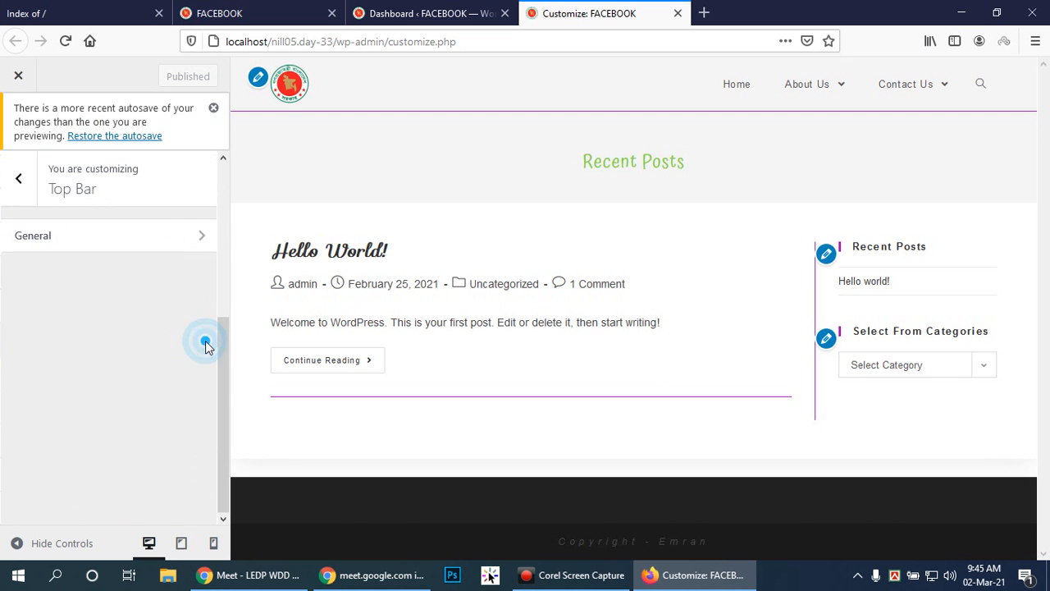
pyautogui.click(225, 234)
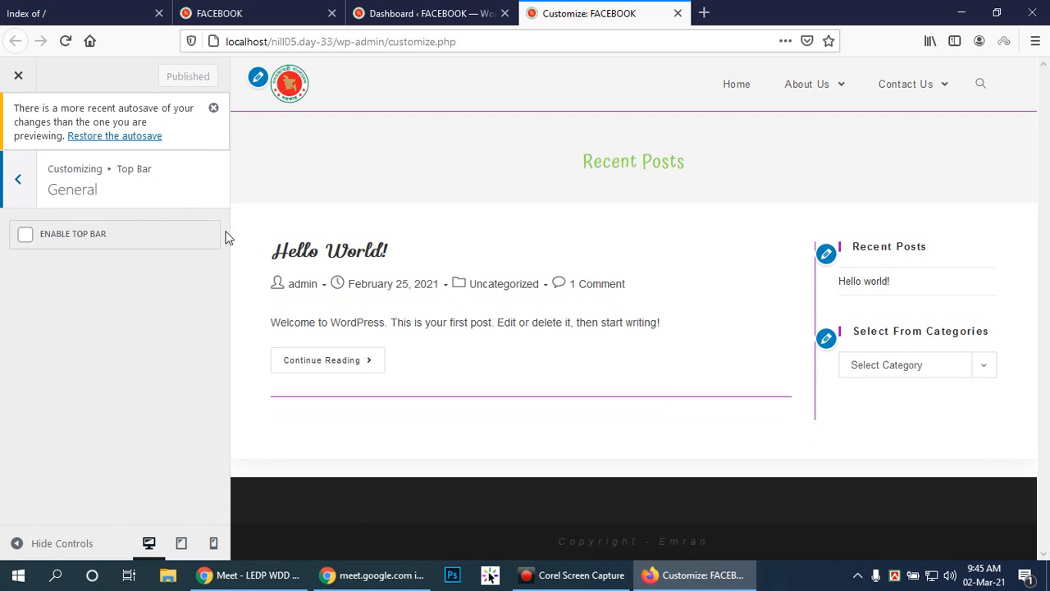
pyautogui.click(13, 172)
pyautogui.click(11, 171)
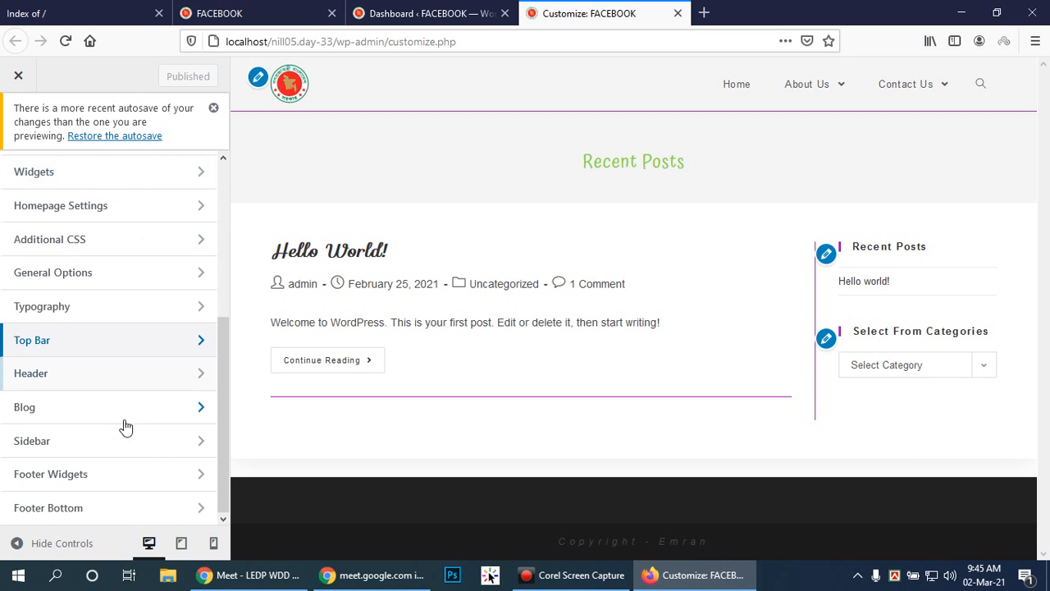
# Examine the header's Menu options, including position, link colors, dropdown styling and category post colors.
pyautogui.click(198, 374)
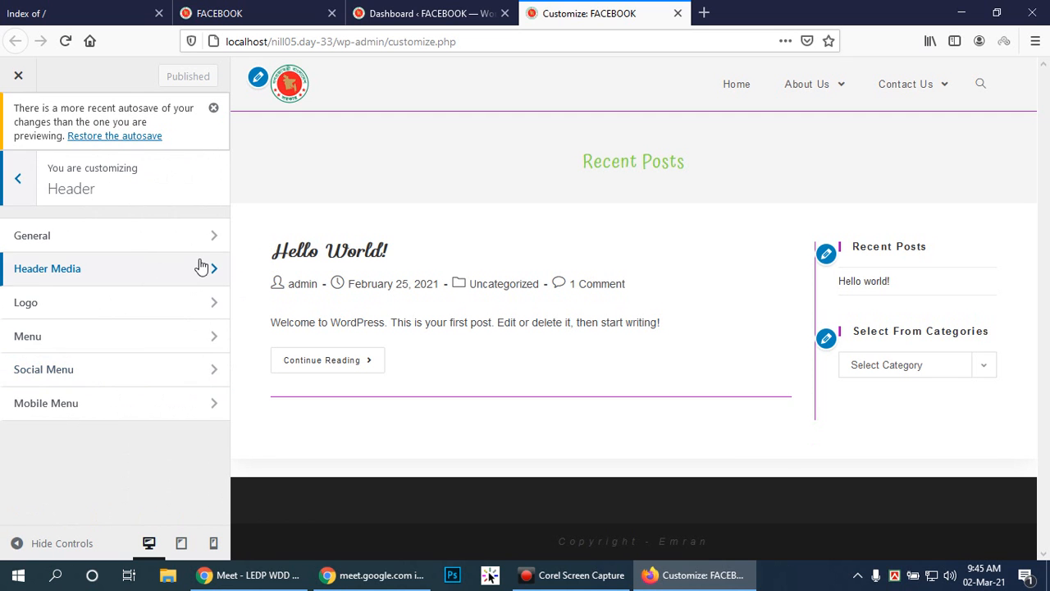
pyautogui.click(214, 335)
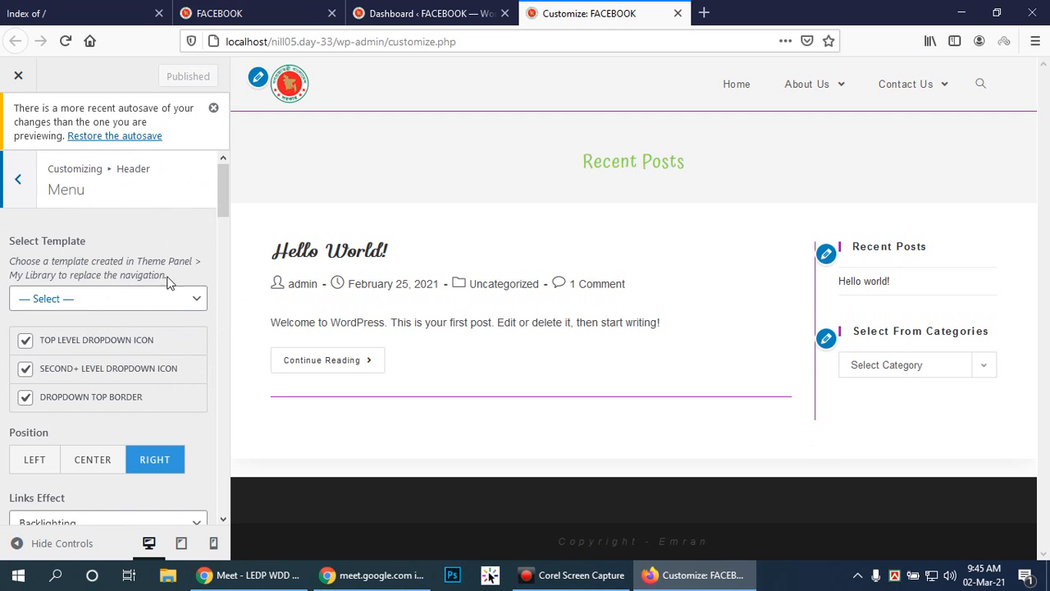
pyautogui.scroll(-2, 171, 287)
pyautogui.scroll(-10, 168, 268)
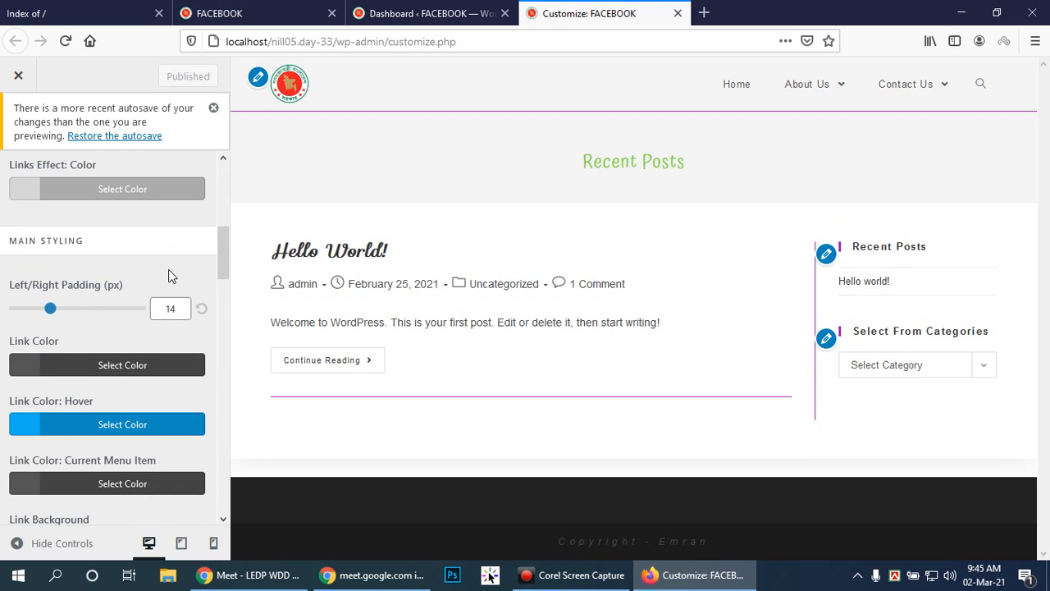
pyautogui.scroll(3, 172, 281)
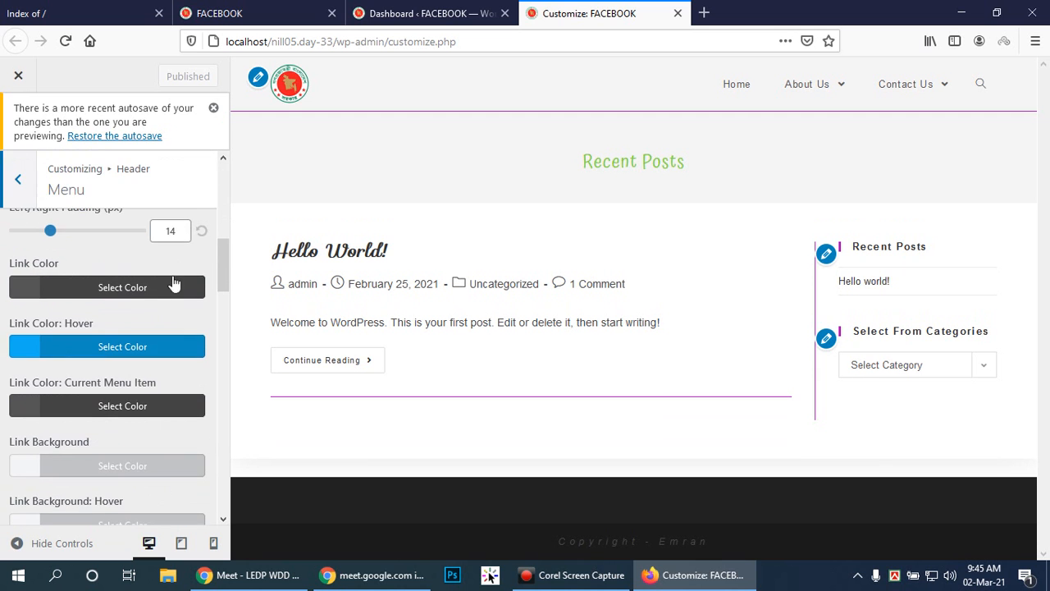
pyautogui.scroll(-10, 171, 283)
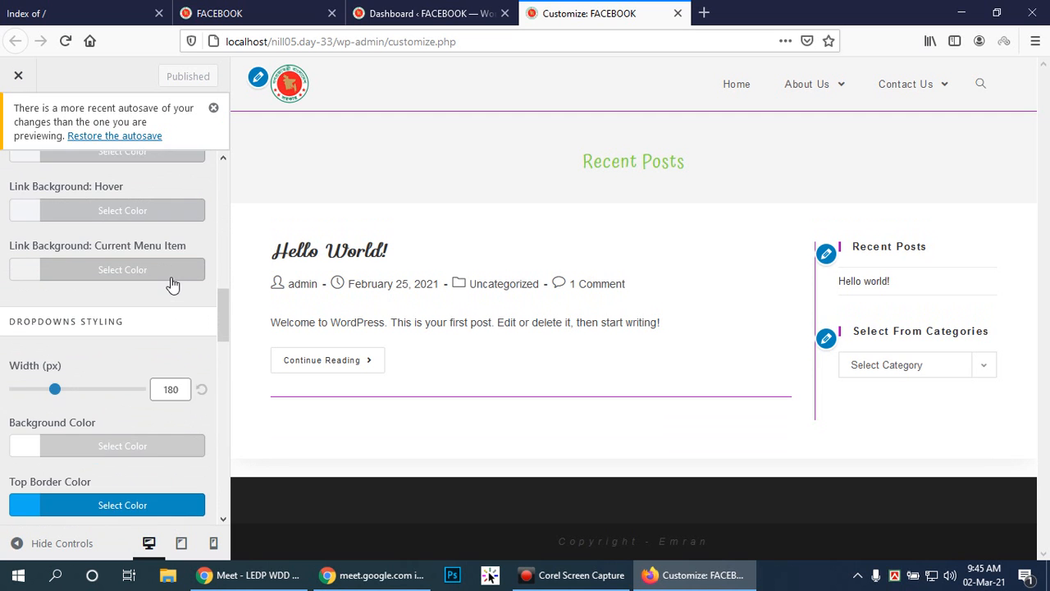
pyautogui.scroll(-10, 167, 283)
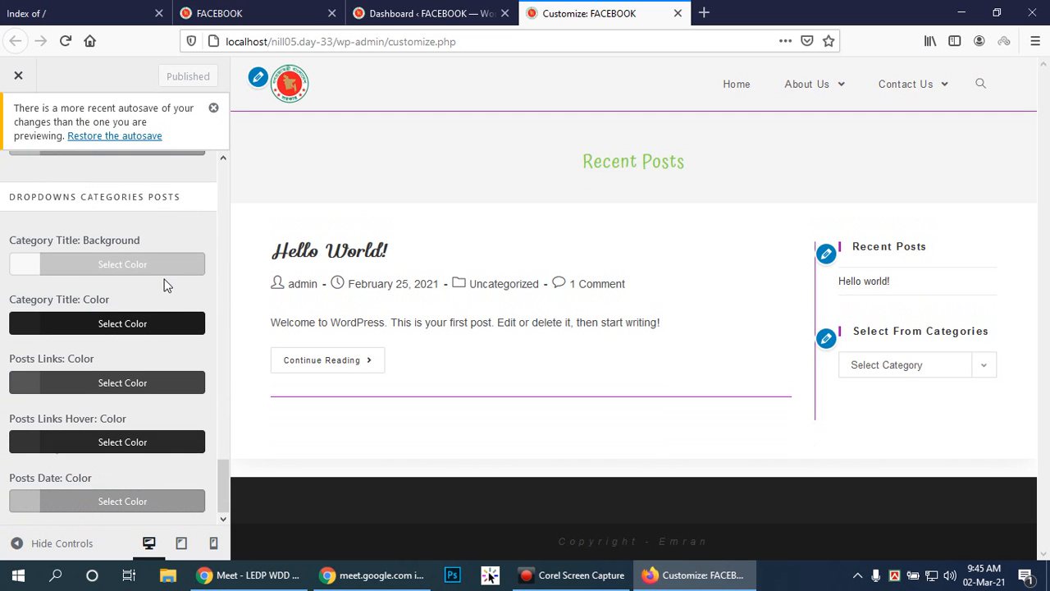
pyautogui.scroll(5, 168, 285)
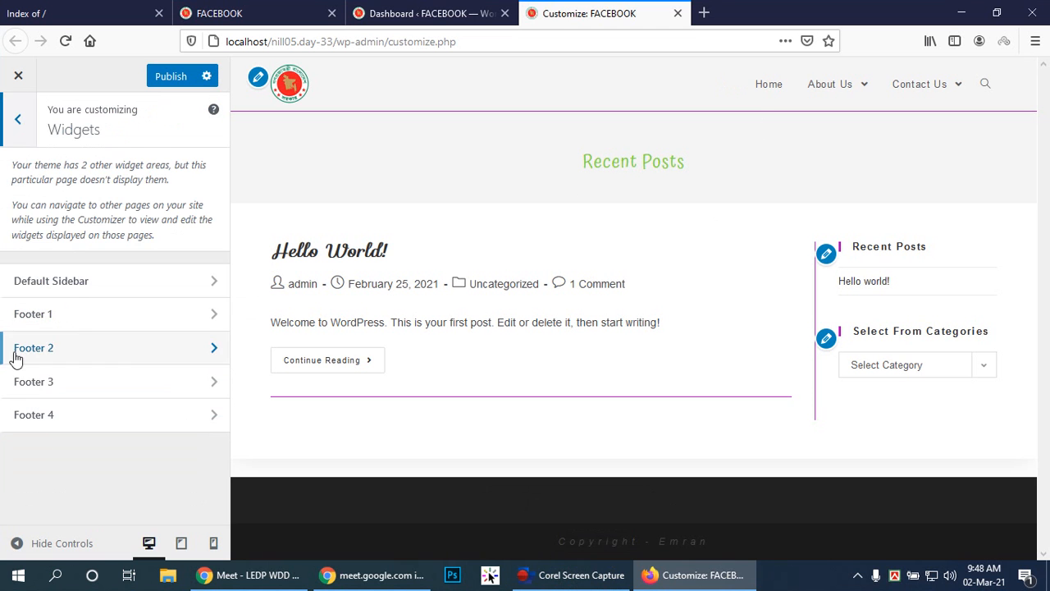
# Add a Calendar widget without a title to the Footer 1 area and return to the list of widget areas.
pyautogui.click(107, 316)
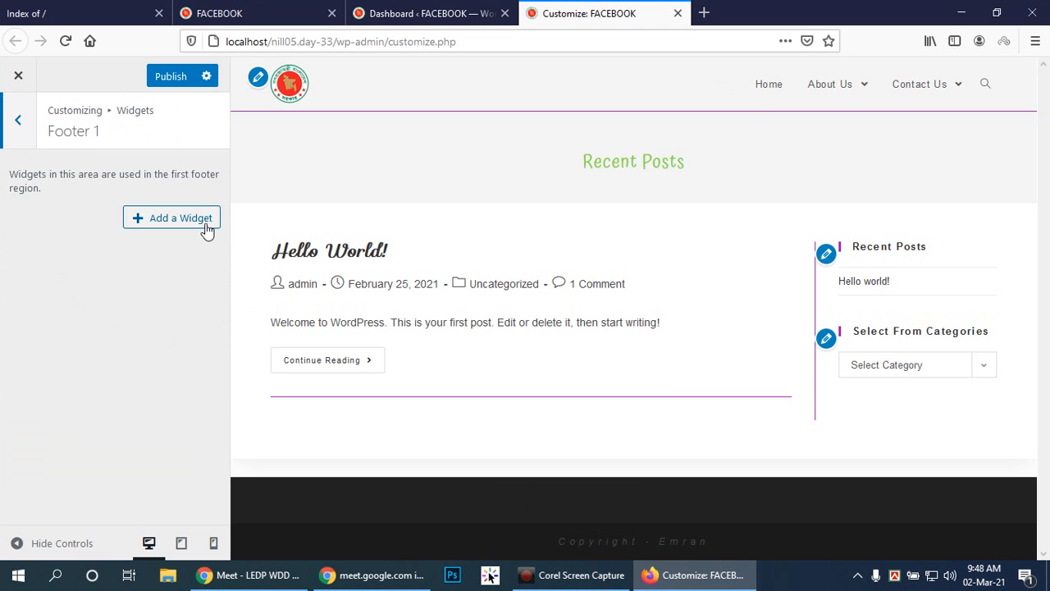
pyautogui.click(205, 224)
pyautogui.click(315, 226)
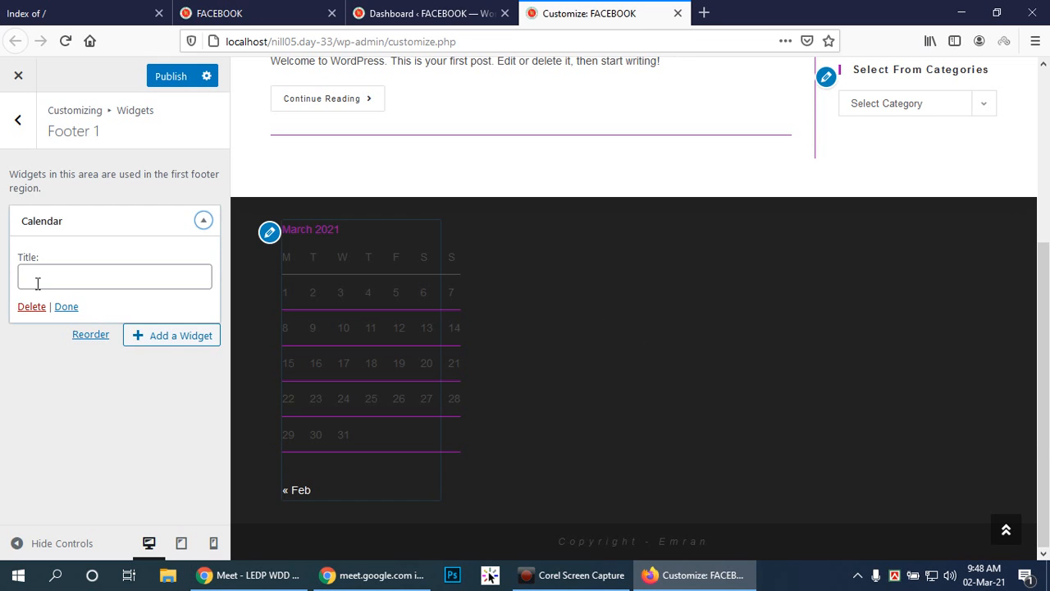
pyautogui.click(69, 307)
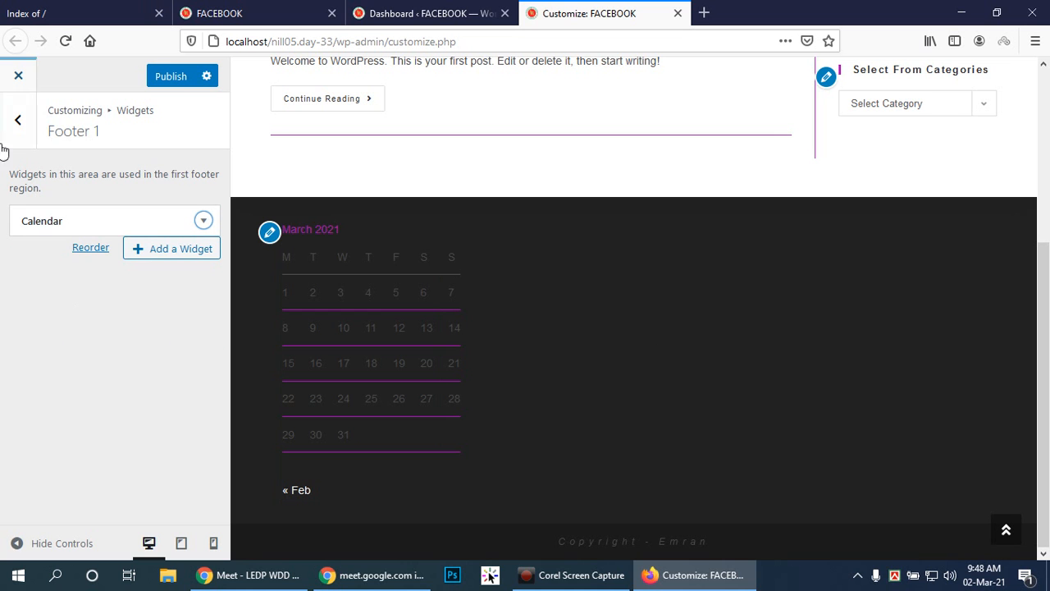
pyautogui.click(18, 119)
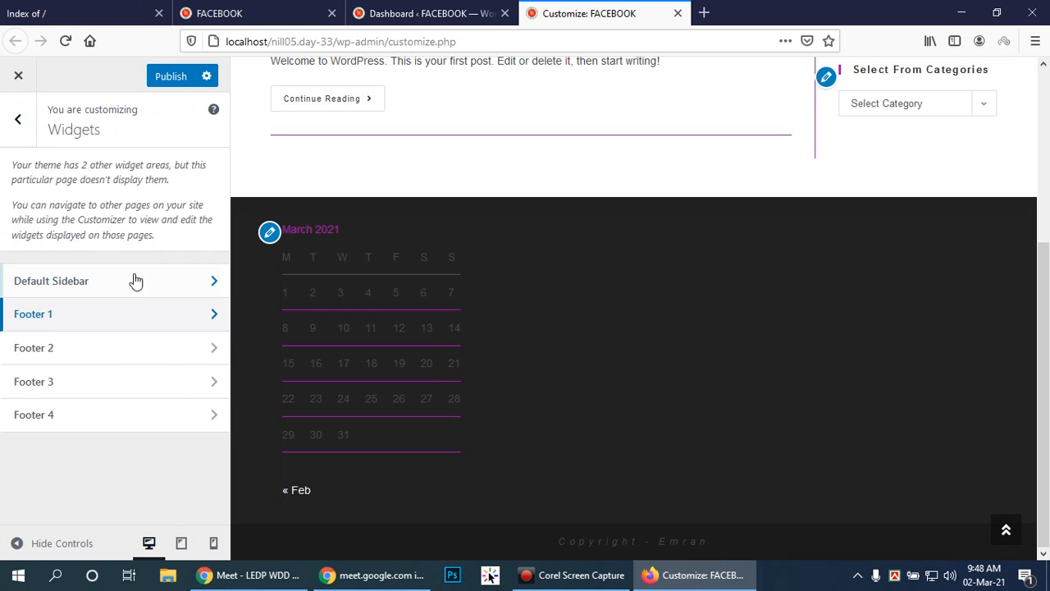
# Check the Categories widget's settings in the Default Sidebar area and return to the list of widget areas.
pyautogui.click(206, 279)
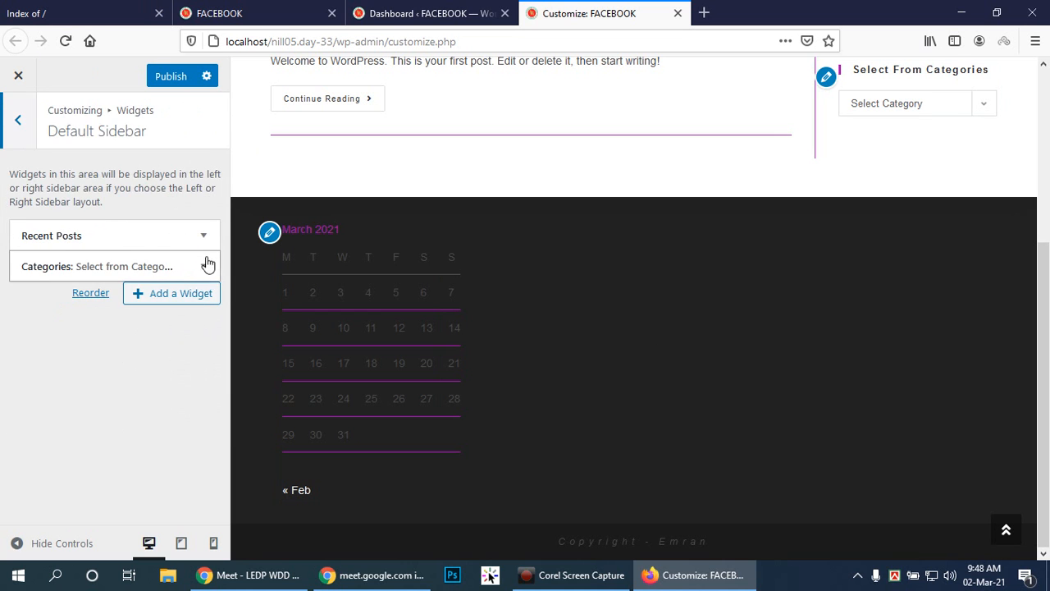
pyautogui.click(204, 269)
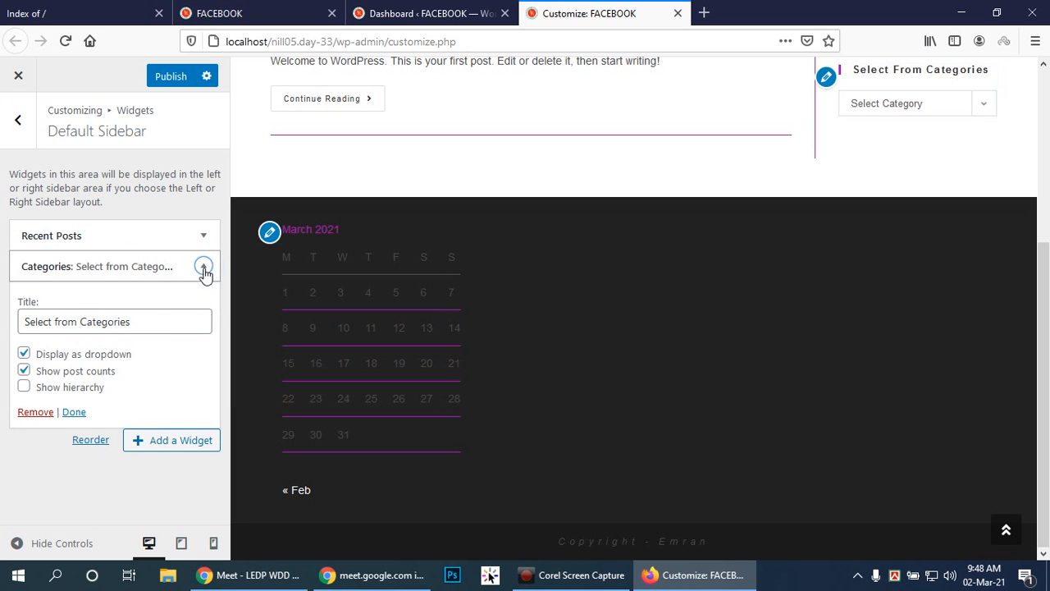
pyautogui.click(203, 269)
pyautogui.click(18, 122)
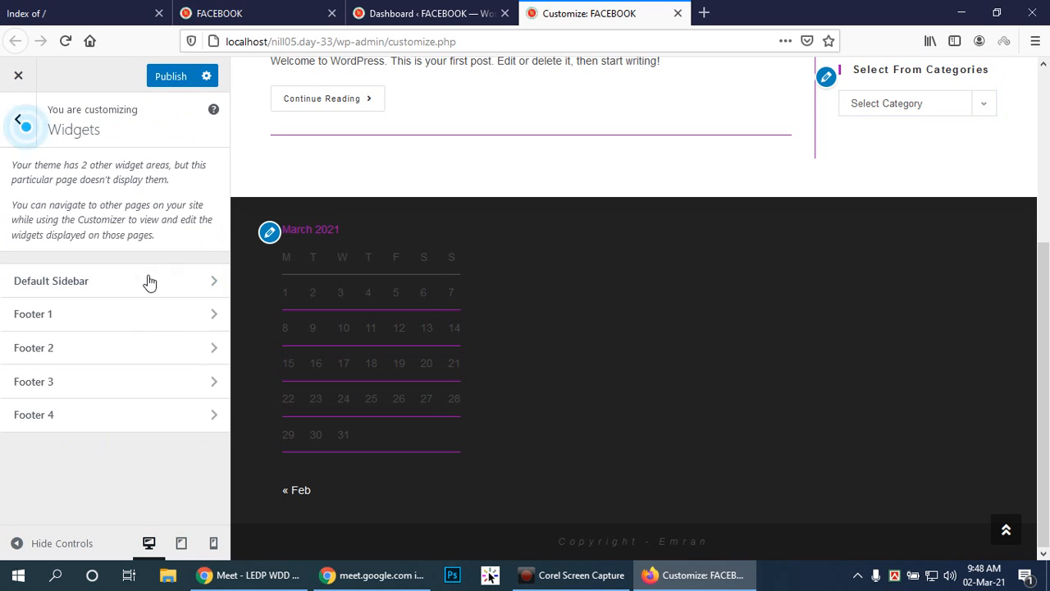
# Add an Image widget to the Footer 2 area.
pyautogui.click(219, 353)
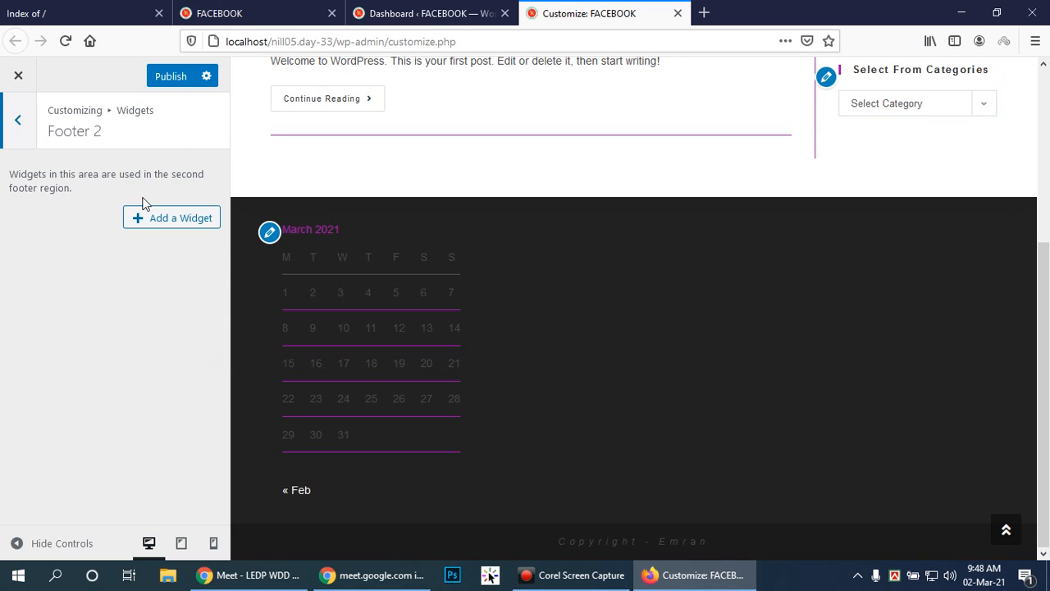
pyautogui.click(163, 222)
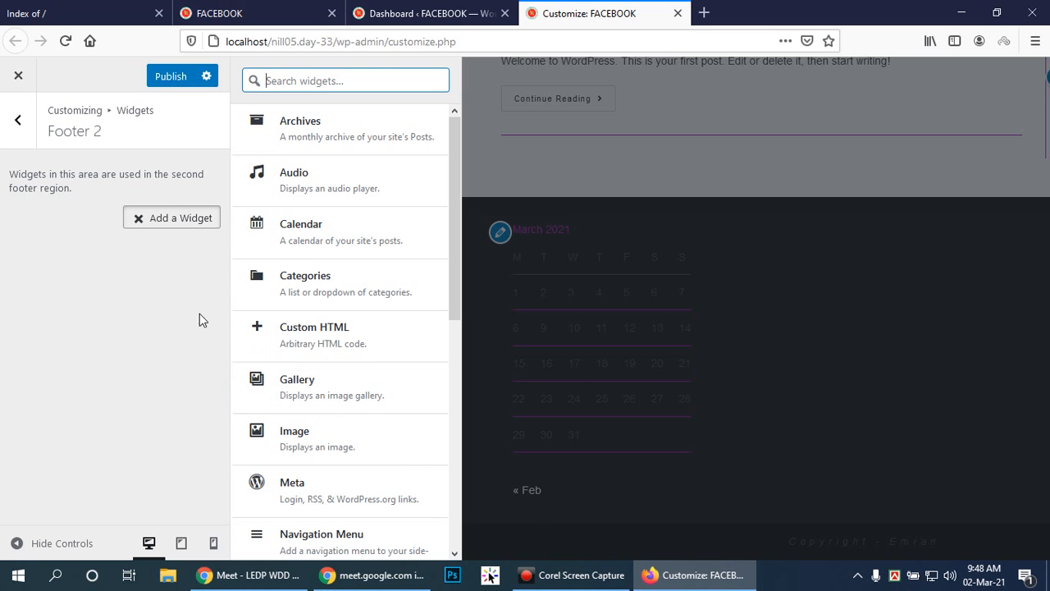
pyautogui.click(324, 441)
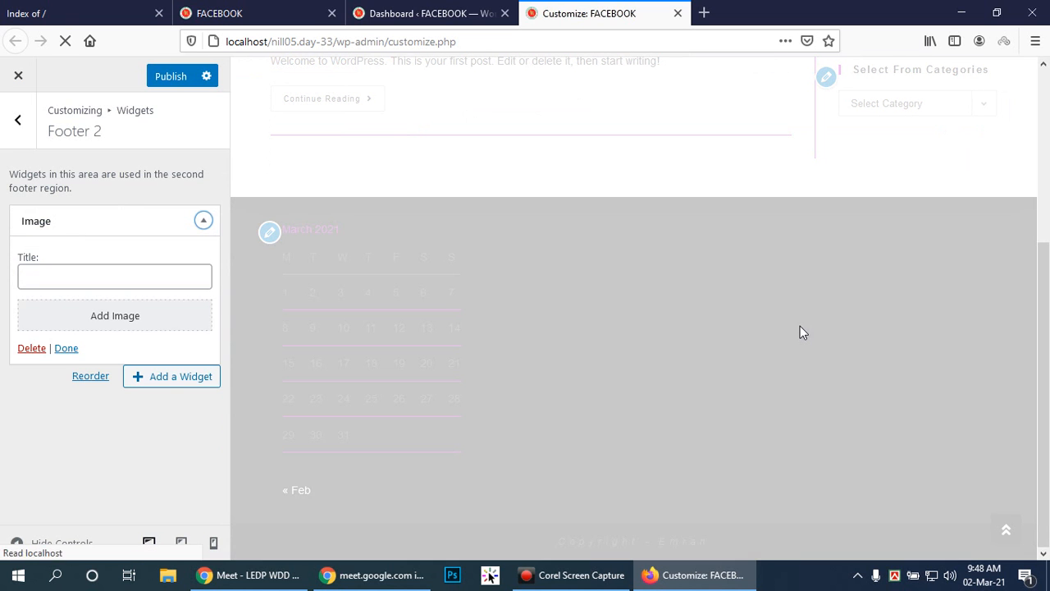
pyautogui.scroll(-5, 660, 372)
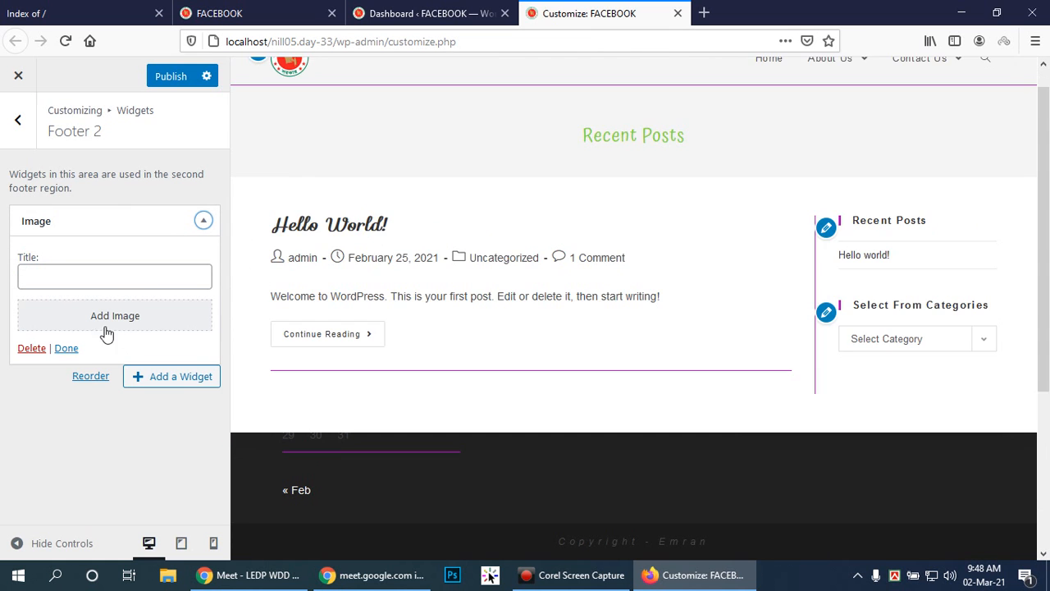
pyautogui.click(149, 322)
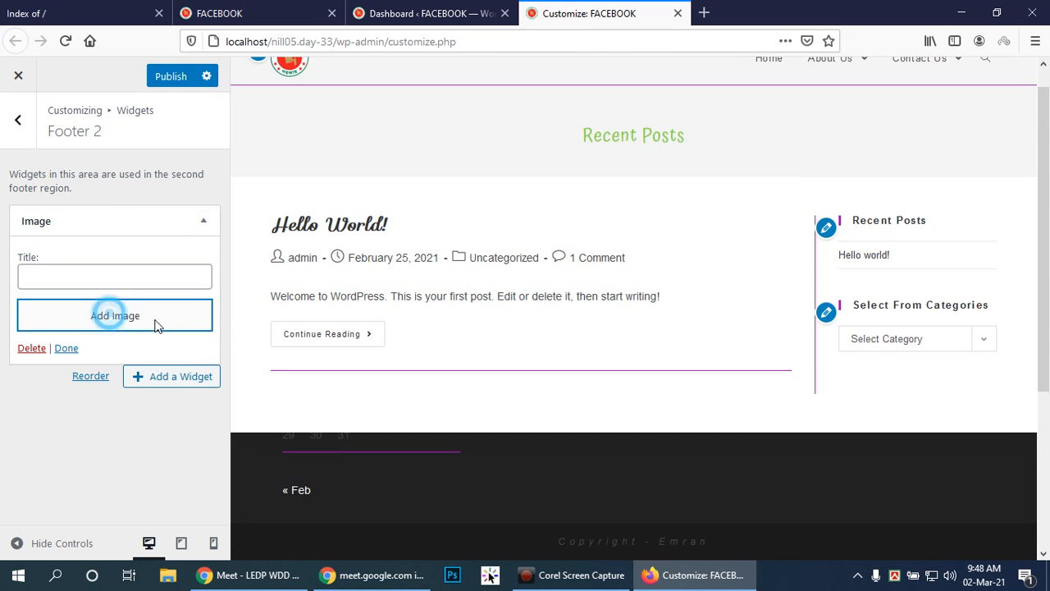
pyautogui.click(379, 244)
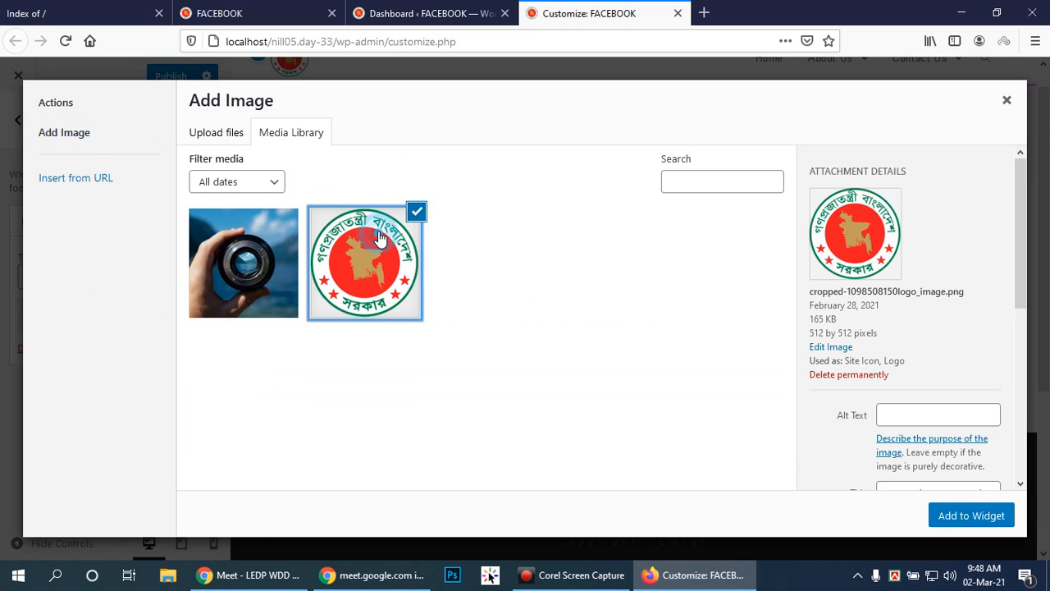
pyautogui.click(952, 515)
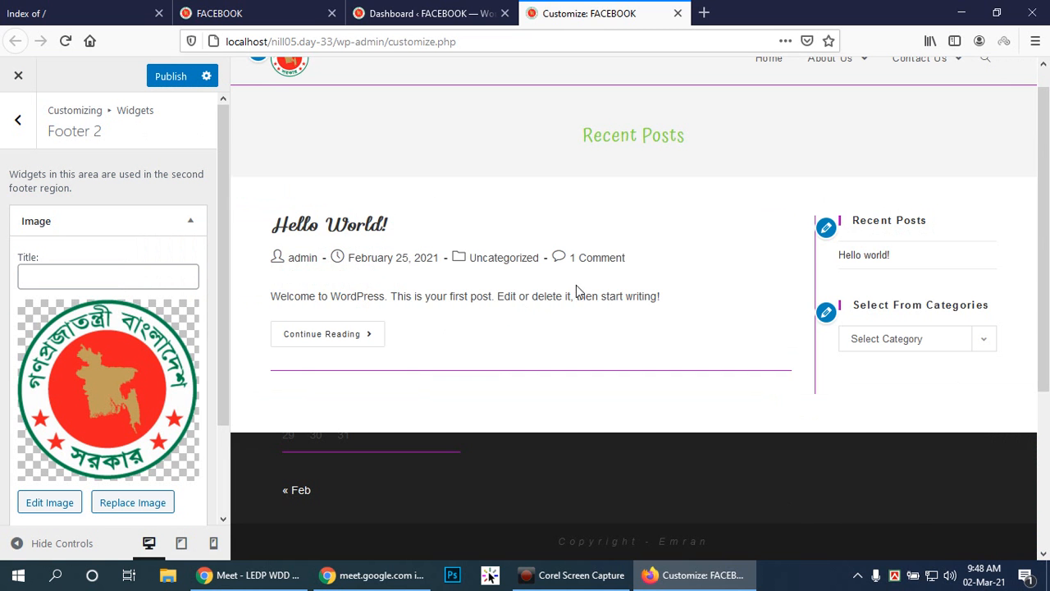
pyautogui.scroll(-3, 572, 291)
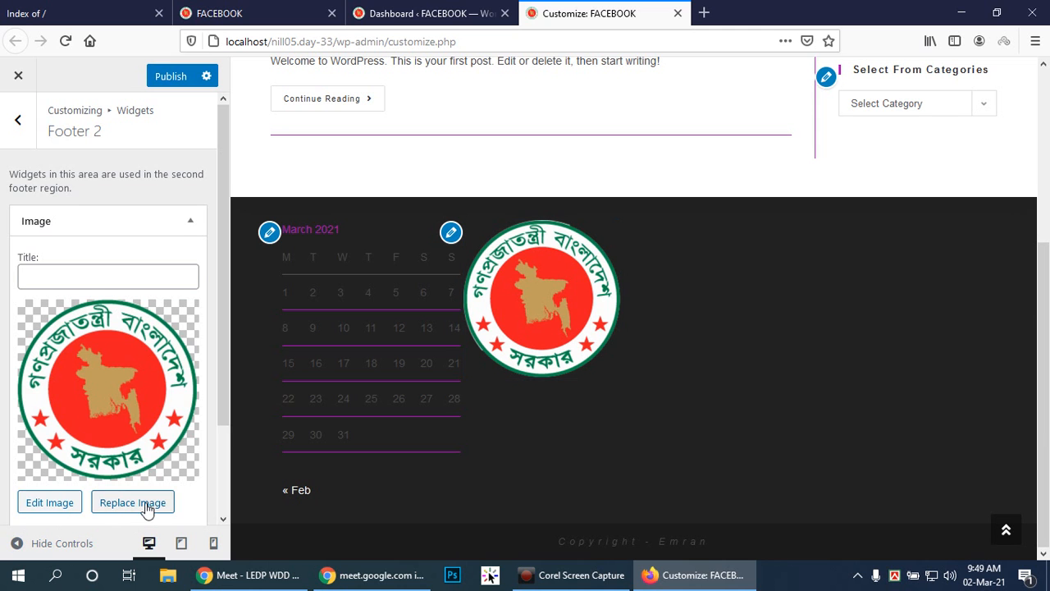
pyautogui.scroll(-3, 155, 402)
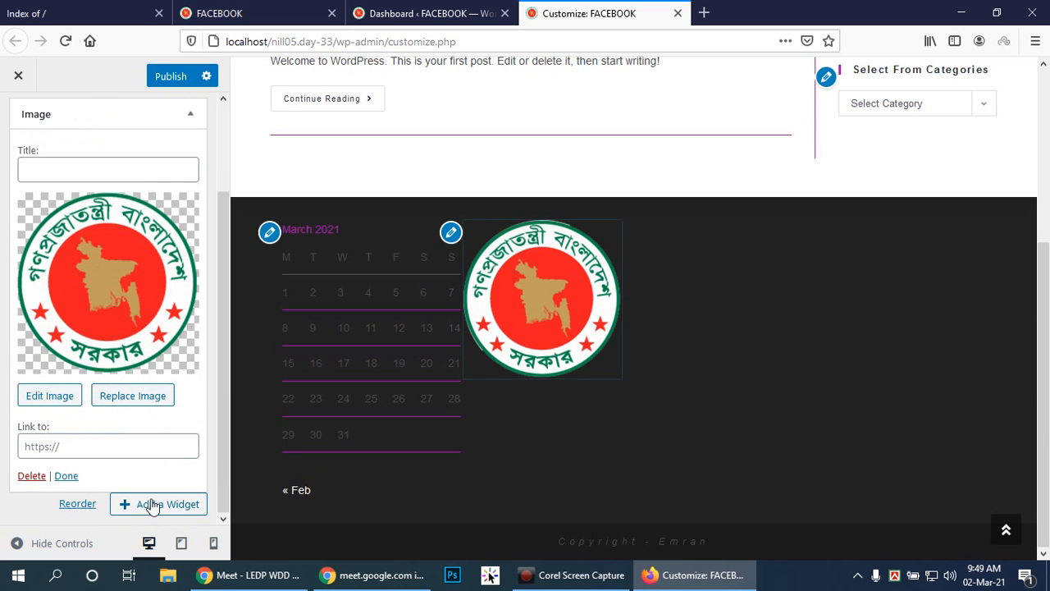
pyautogui.scroll(3, 192, 205)
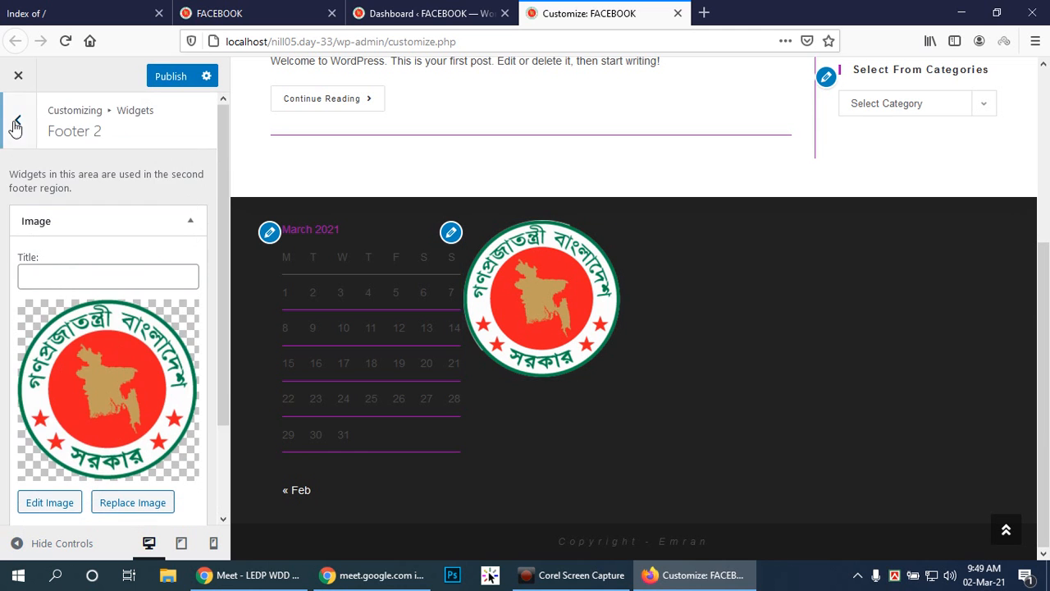
pyautogui.click(16, 123)
# Add a Meta widget without a title to the Footer 3 area and return to the list of widget areas.
pyautogui.click(169, 377)
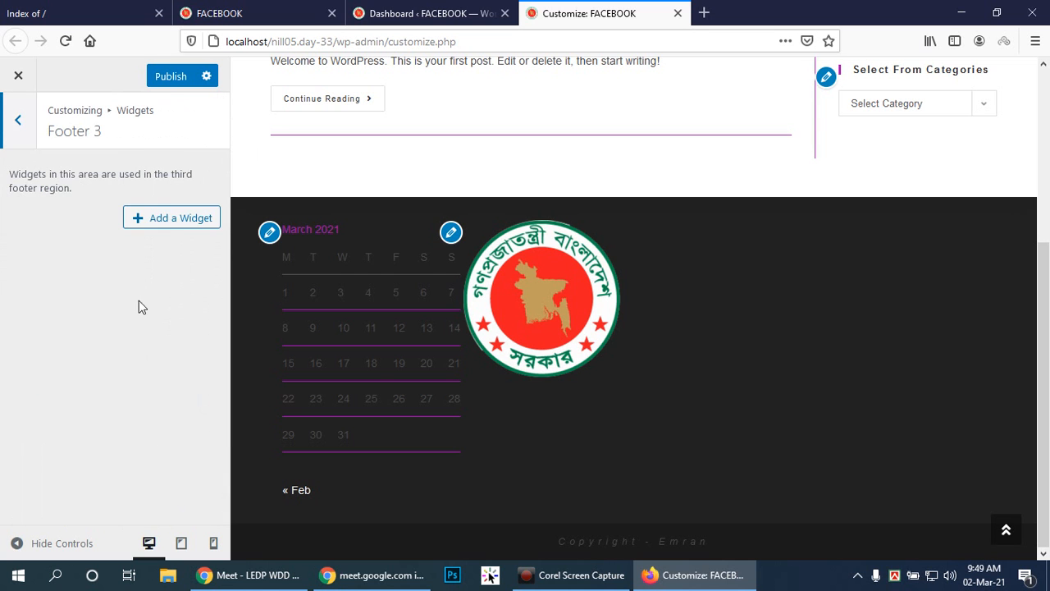
pyautogui.click(172, 220)
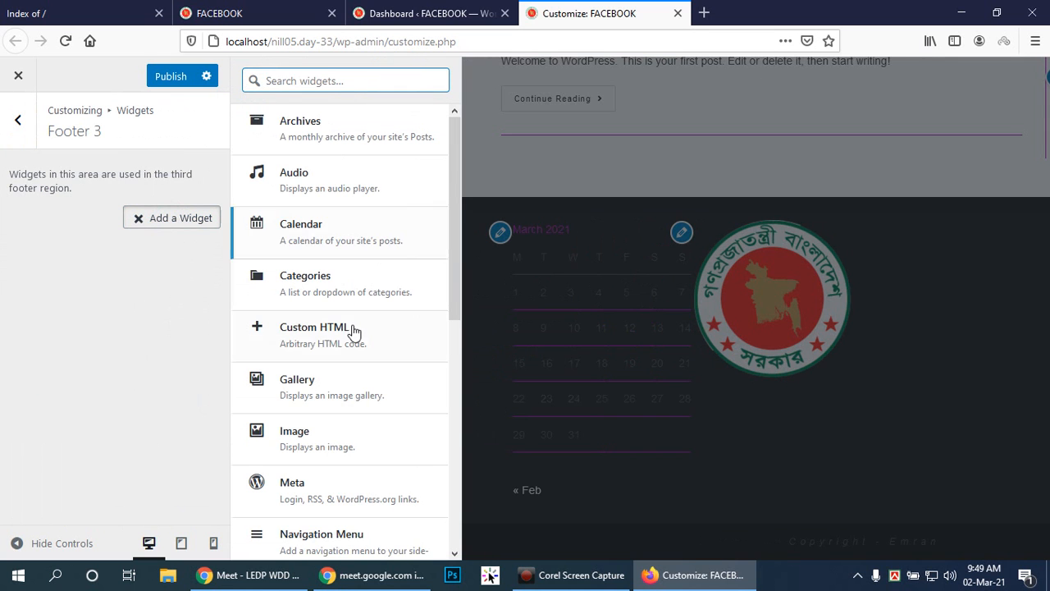
pyautogui.scroll(-2, 344, 336)
pyautogui.scroll(-3, 347, 328)
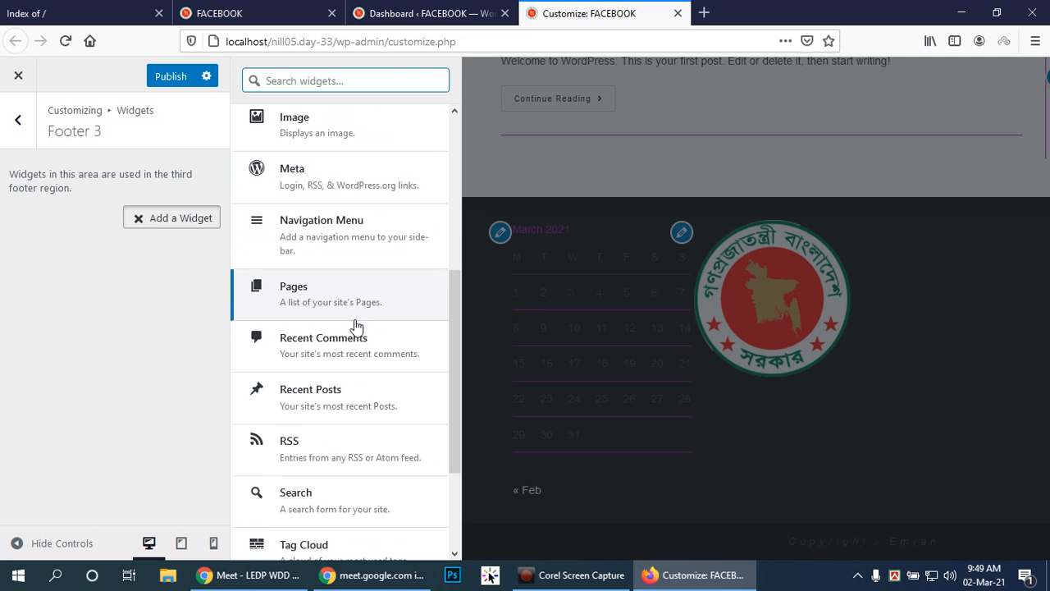
pyautogui.click(340, 181)
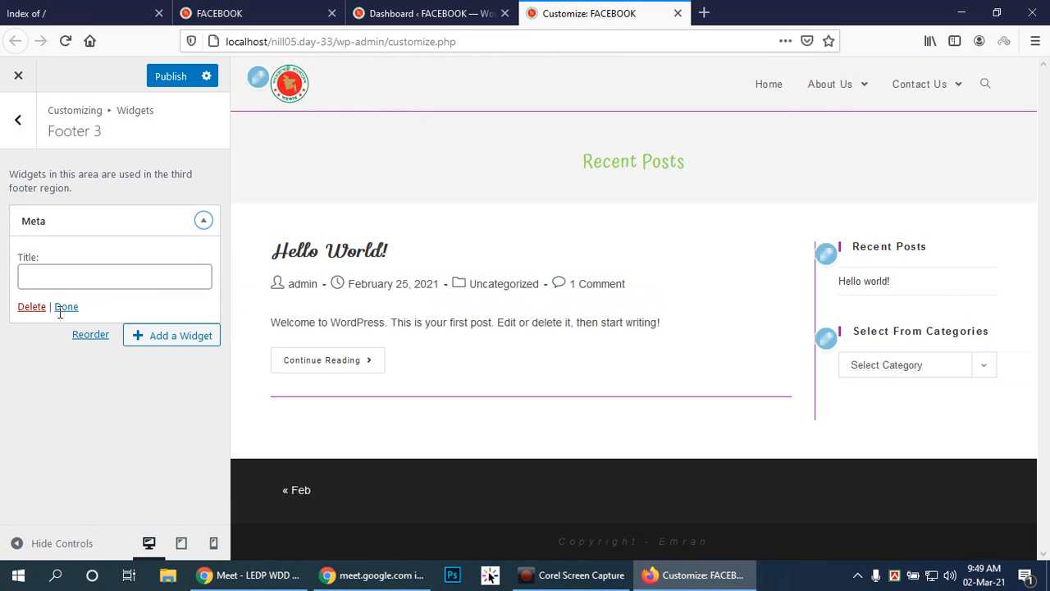
pyautogui.click(202, 220)
pyautogui.click(19, 122)
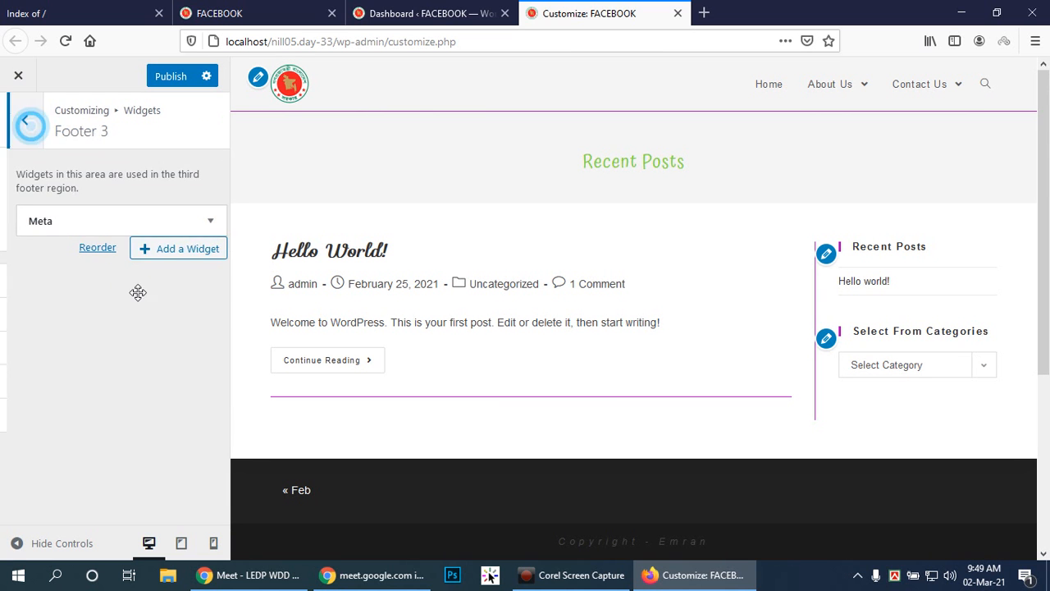
# Add an Archives widget to the Footer 4 area.
pyautogui.click(204, 415)
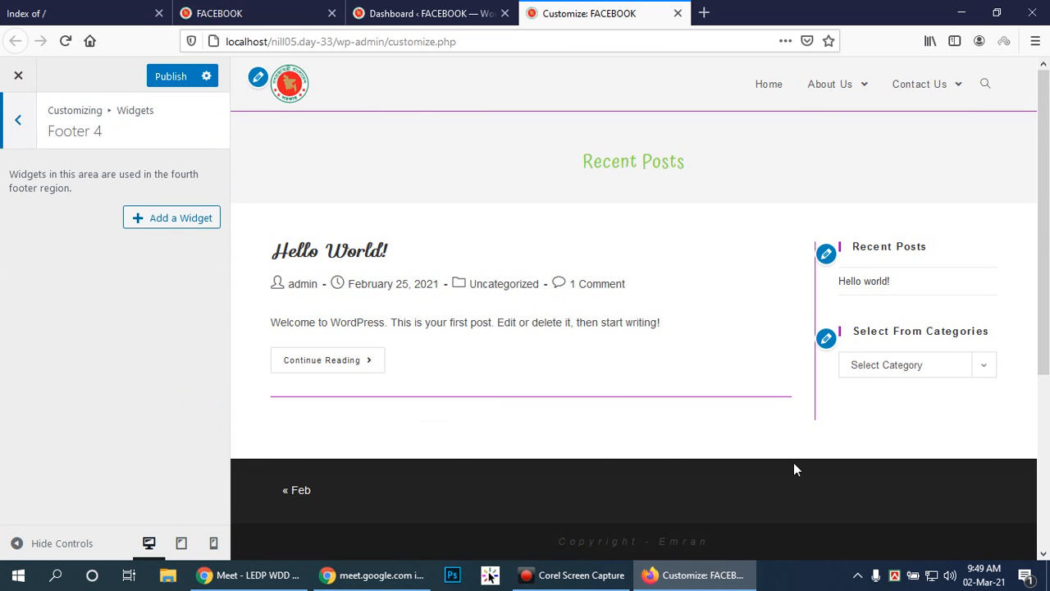
pyautogui.scroll(-4, 793, 470)
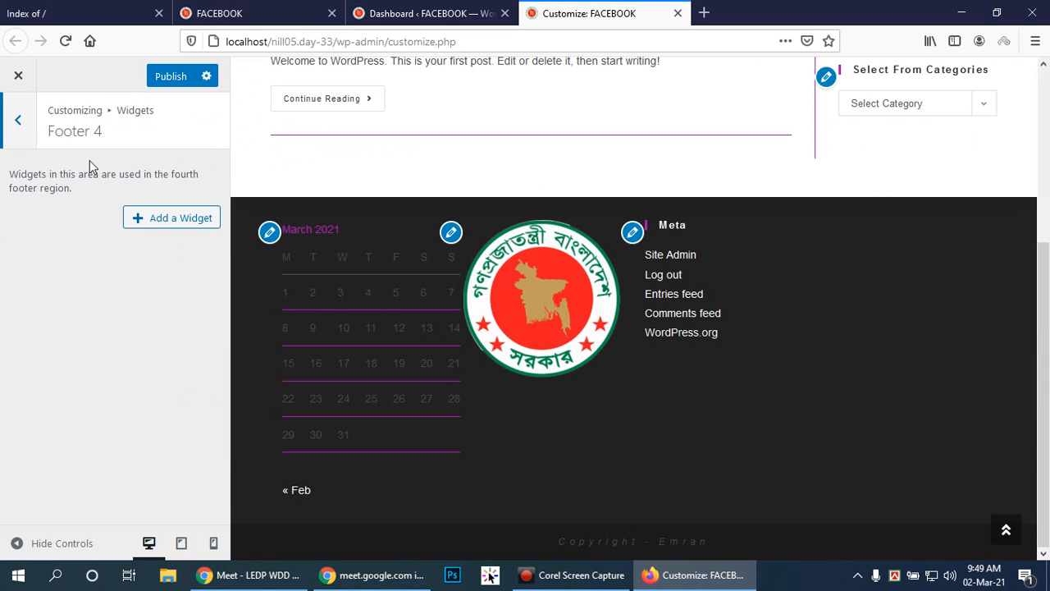
pyautogui.click(188, 216)
pyautogui.scroll(-2, 353, 426)
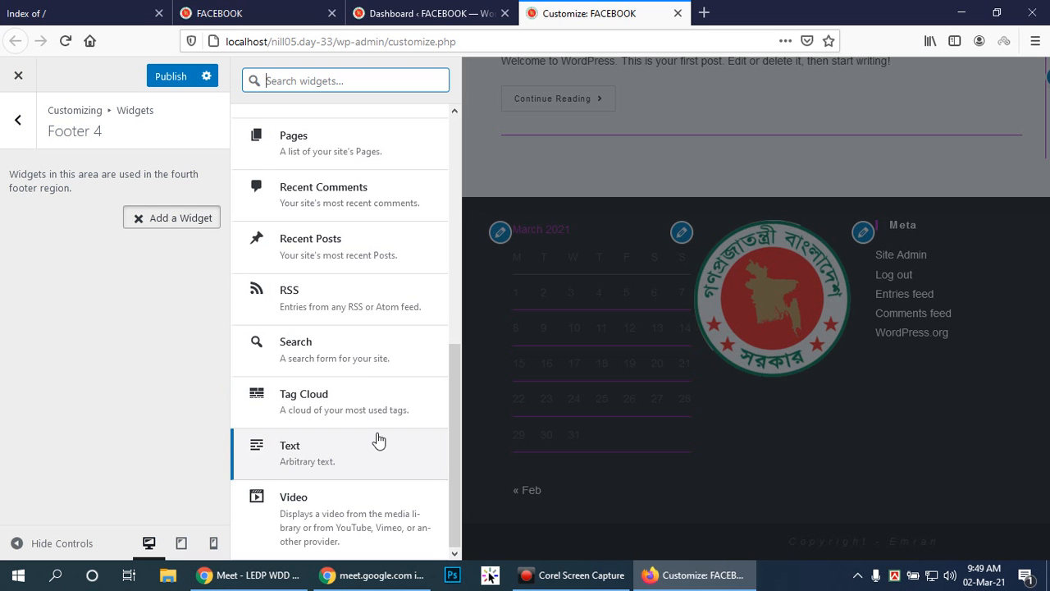
pyautogui.scroll(5, 376, 436)
pyautogui.scroll(3, 377, 441)
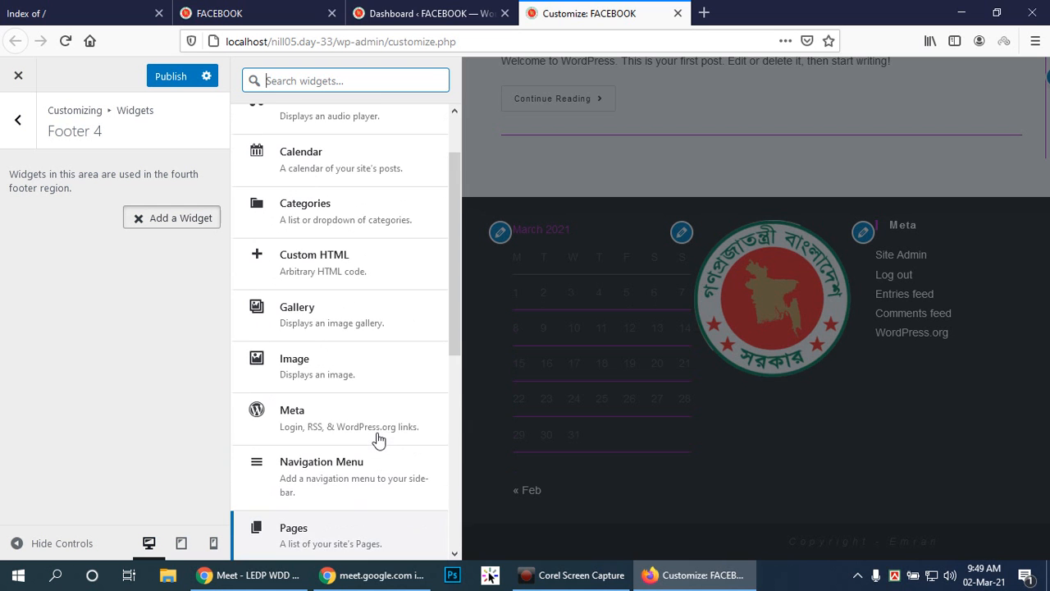
pyautogui.scroll(1, 383, 433)
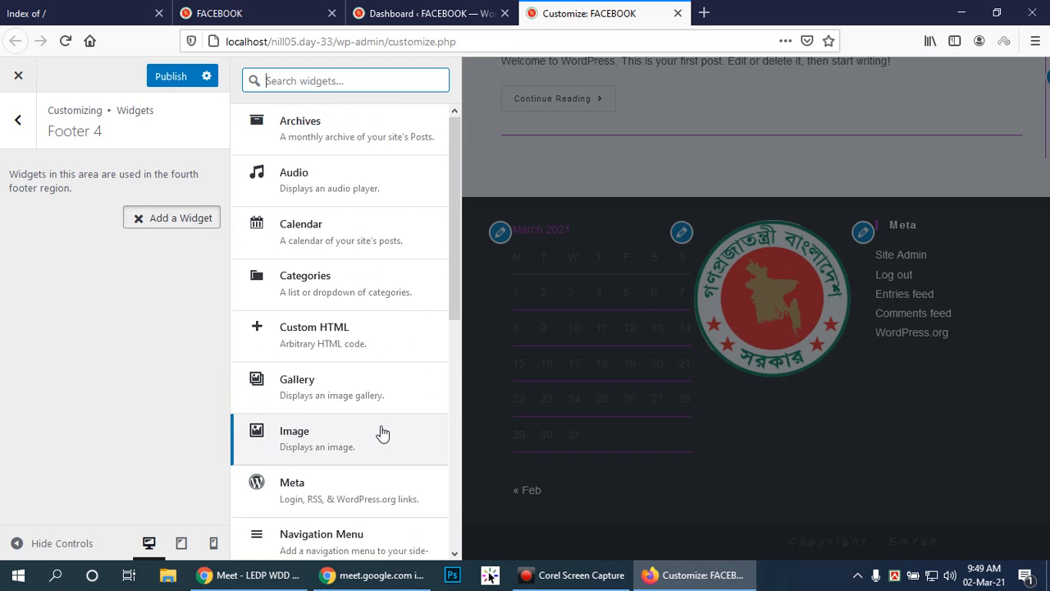
pyautogui.click(305, 134)
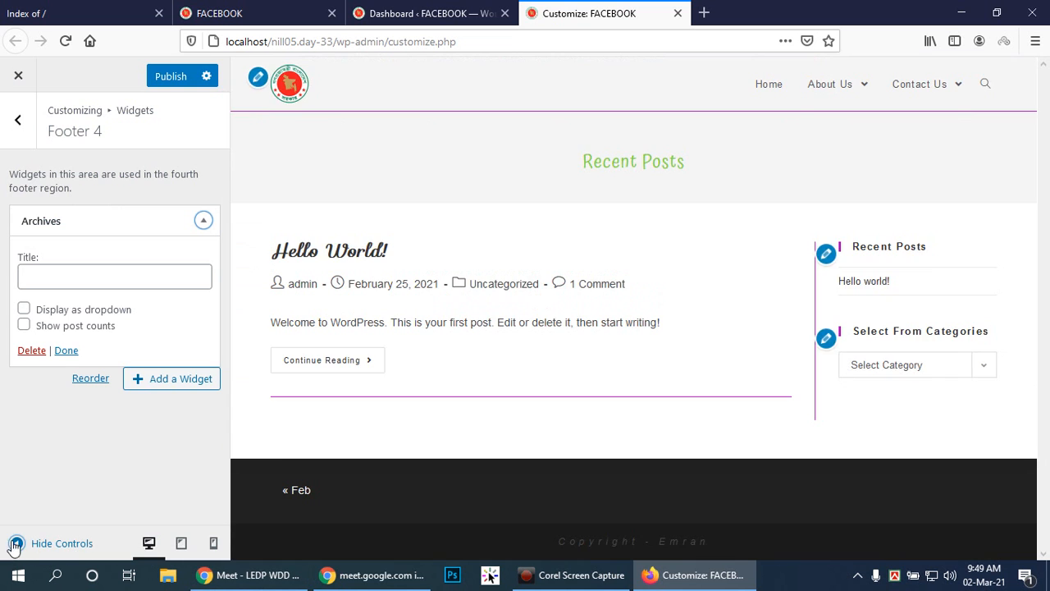
# Preview the four footer columns at full width with the Customizer controls hidden, and restore the controls.
pyautogui.click(15, 543)
pyautogui.scroll(-3, 827, 459)
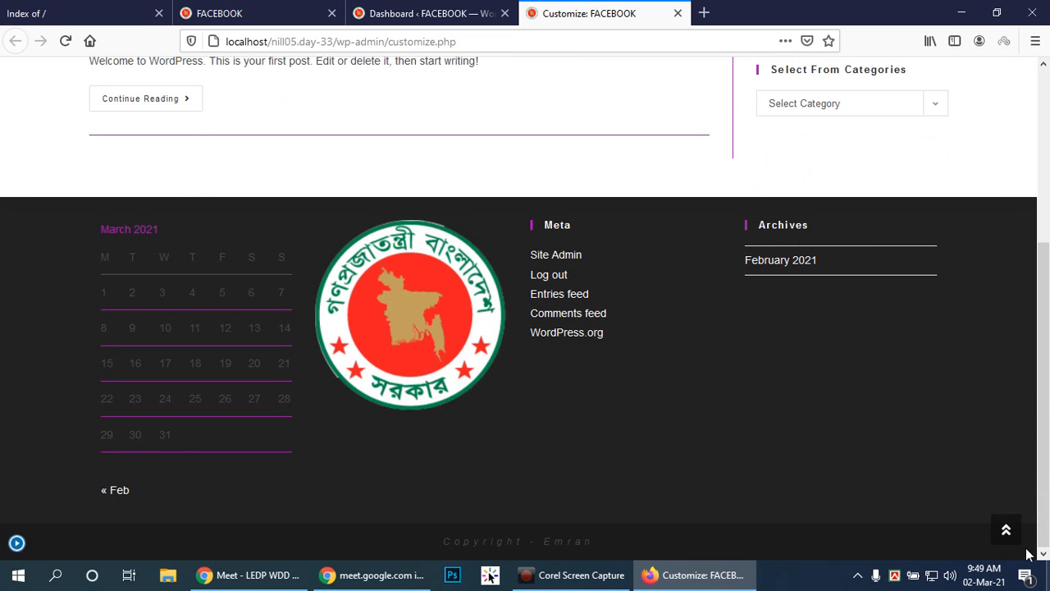
pyautogui.click(1008, 532)
pyautogui.click(16, 542)
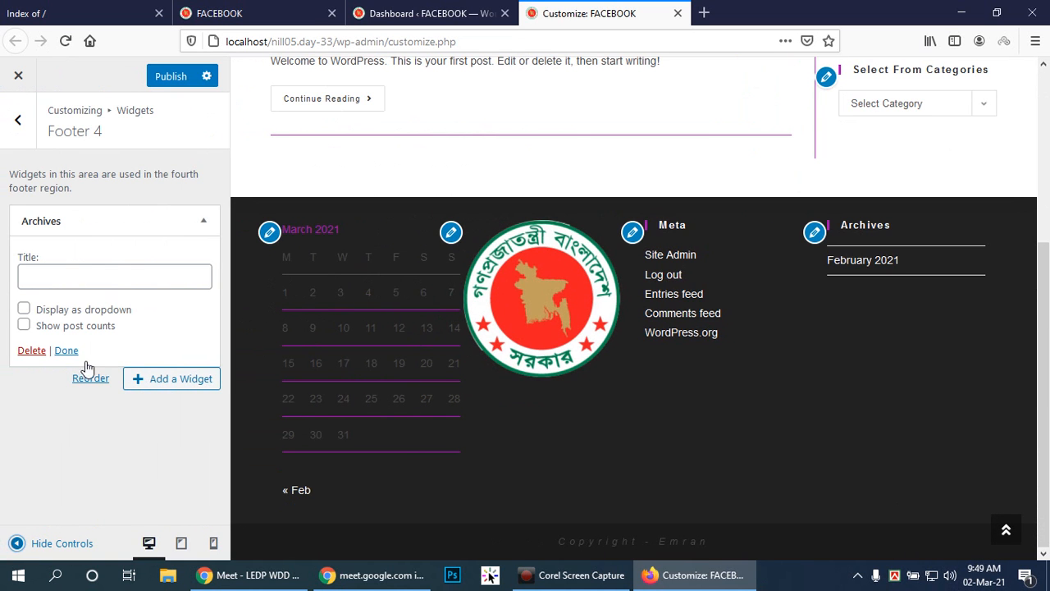
# Delete the Archives widget from Footer 4 and the Meta widget from Footer 3.
pyautogui.click(31, 350)
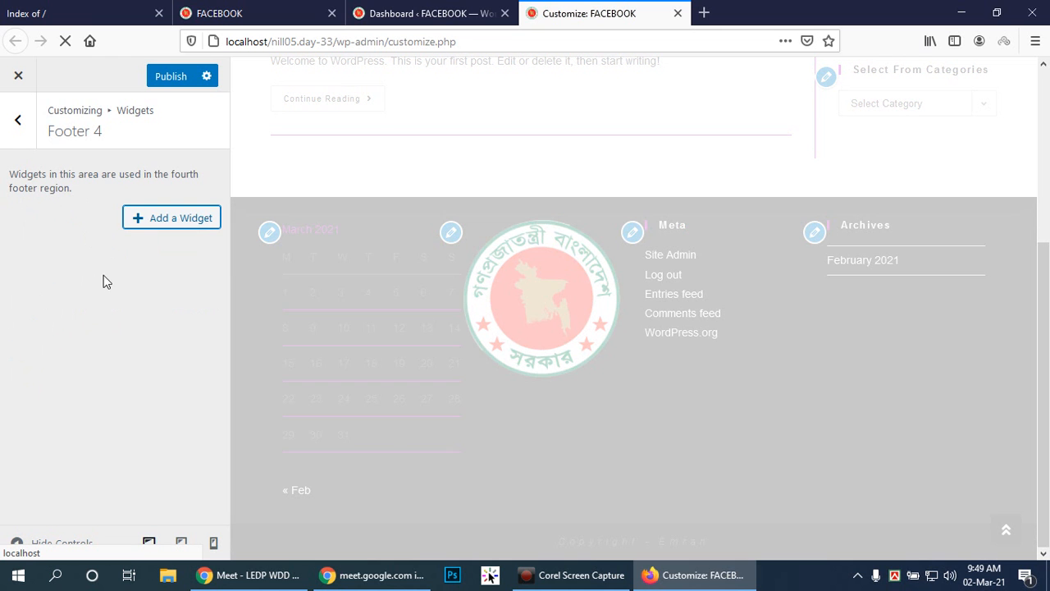
pyautogui.click(15, 136)
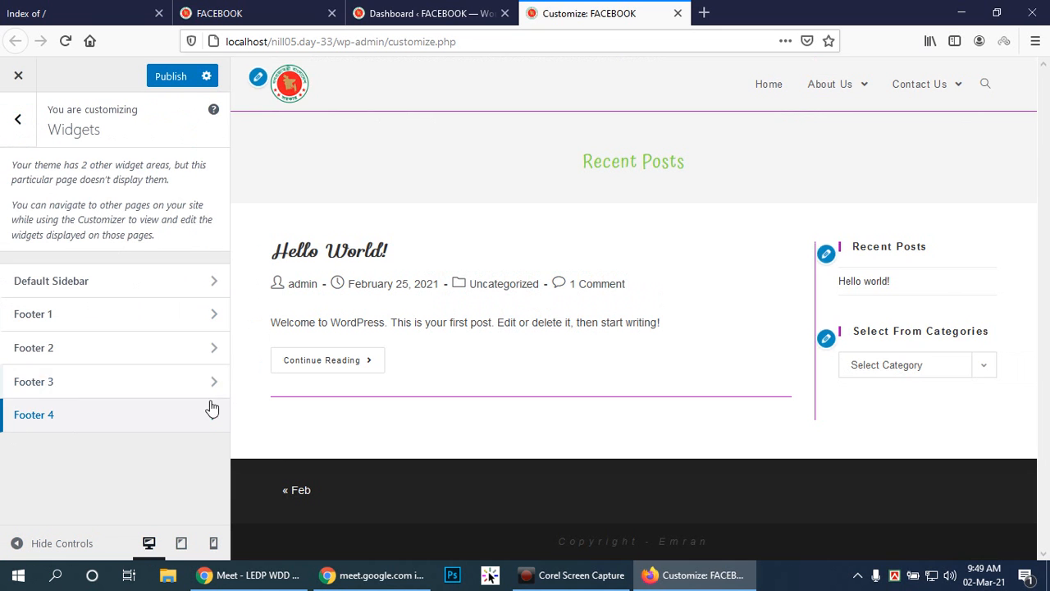
pyautogui.click(213, 386)
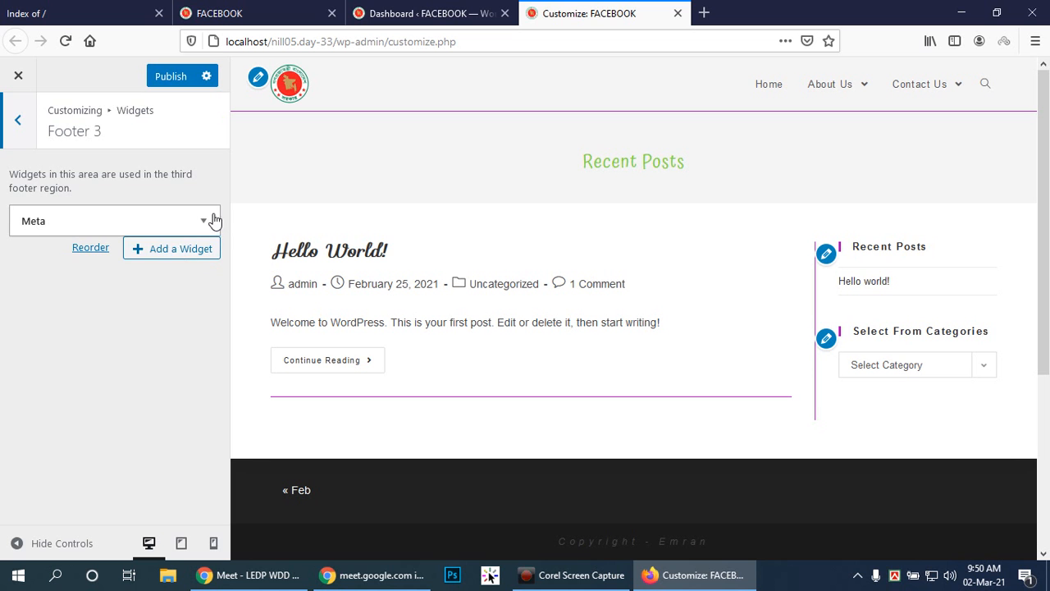
pyautogui.click(205, 220)
pyautogui.click(32, 306)
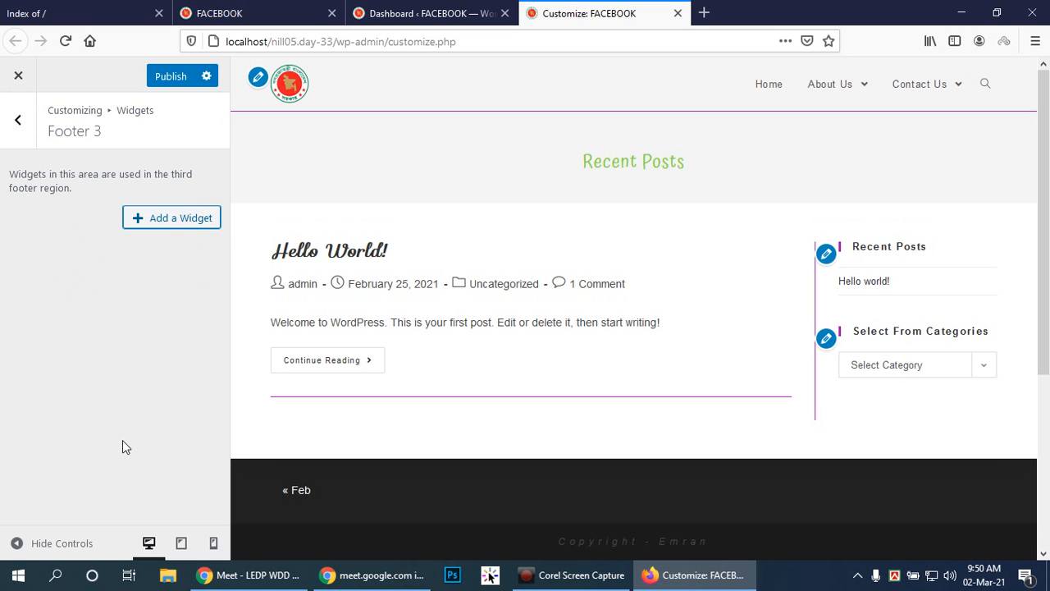
pyautogui.click(17, 120)
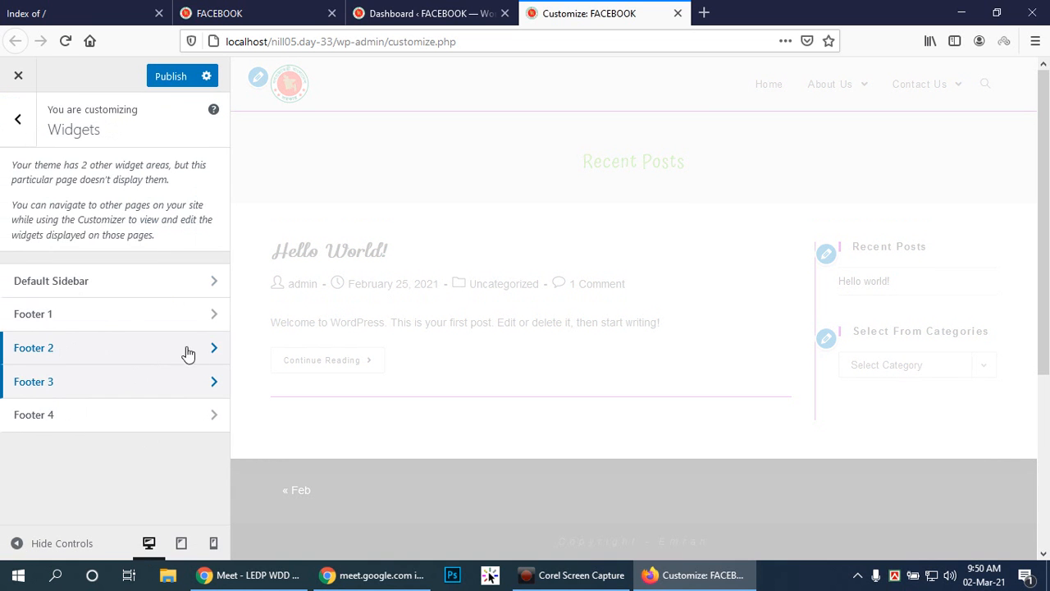
# Delete the Image widget from the Footer 2 area and return to the list of widget areas.
pyautogui.click(213, 345)
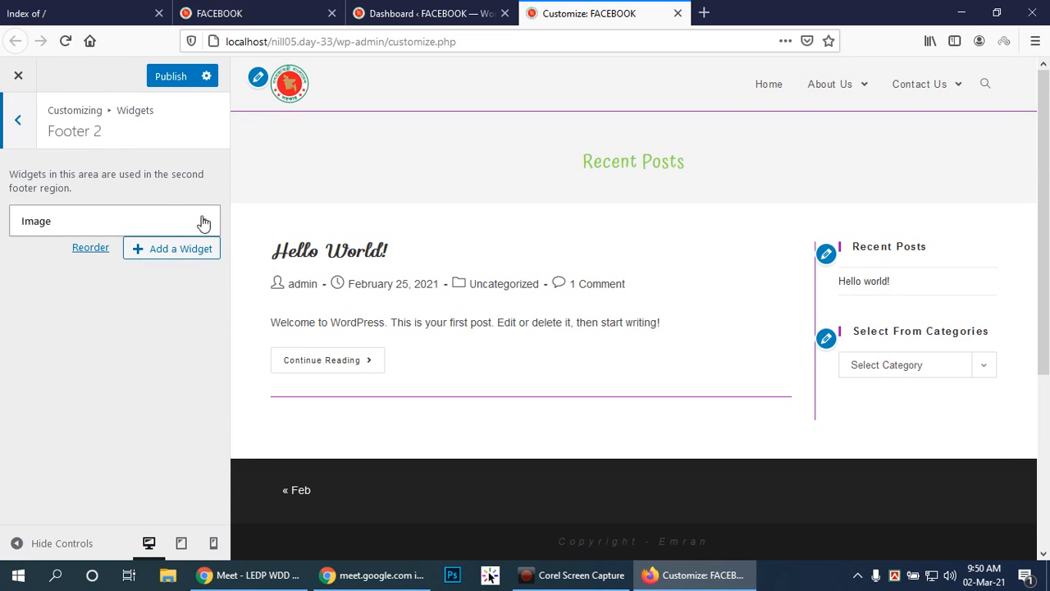
pyautogui.click(204, 222)
pyautogui.scroll(-3, 31, 508)
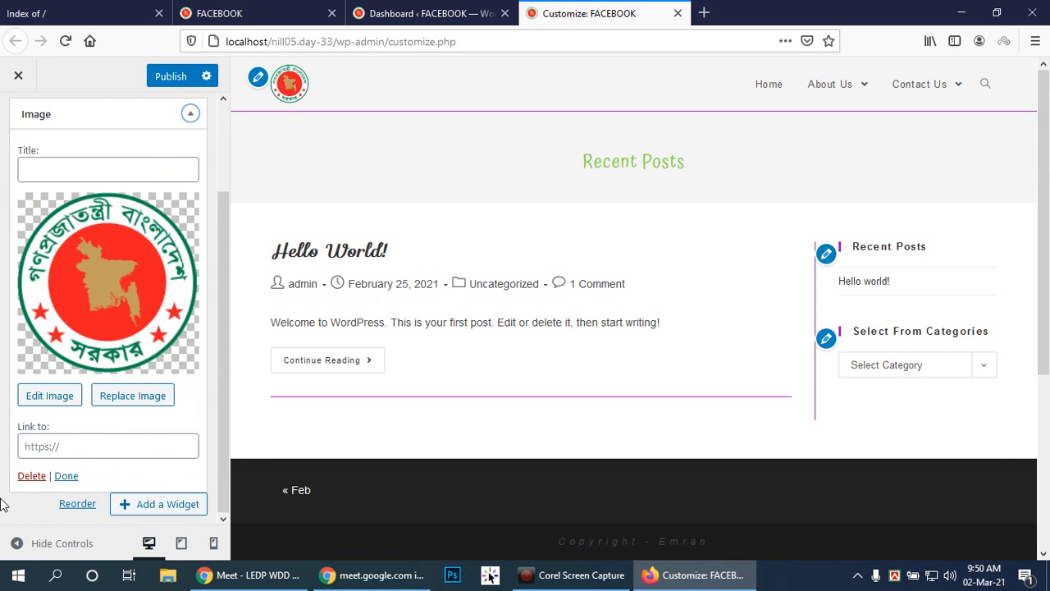
pyautogui.click(31, 476)
pyautogui.click(18, 119)
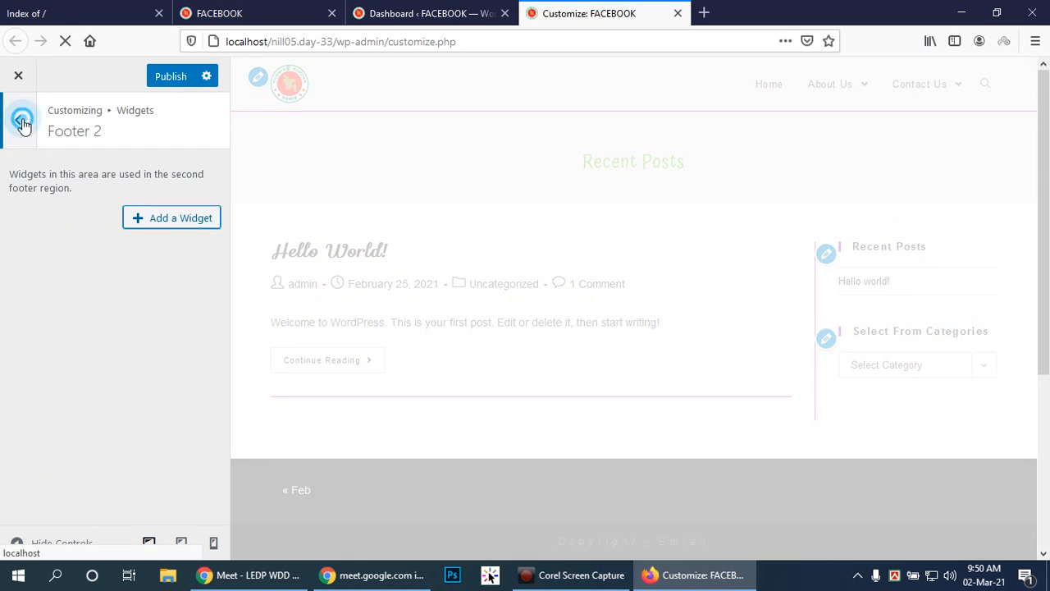
# Delete the Calendar widget from the Footer 1 area and return to the list of widget areas.
pyautogui.click(180, 318)
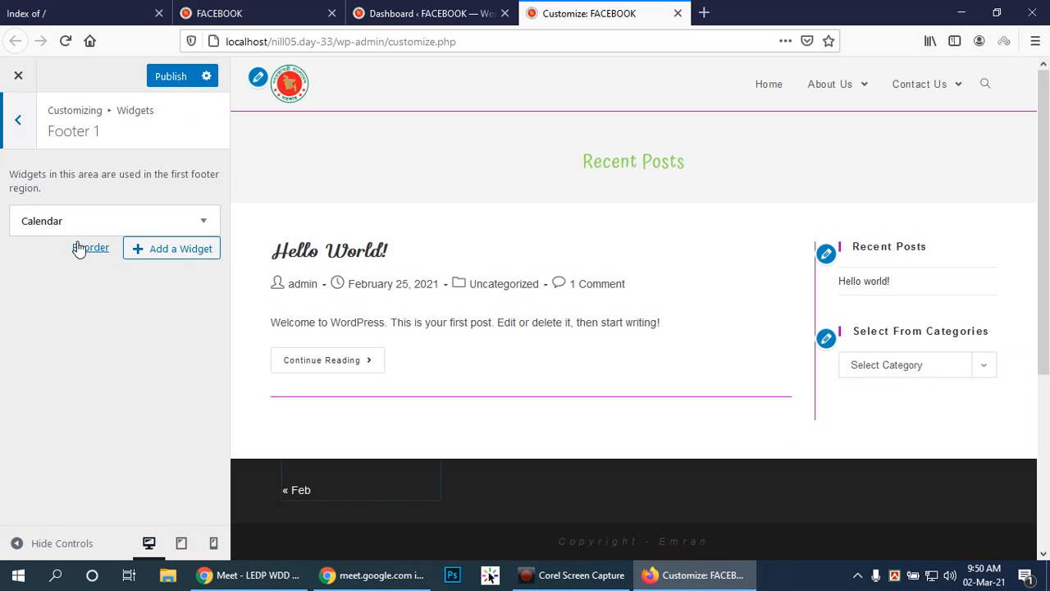
pyautogui.click(204, 220)
pyautogui.click(33, 304)
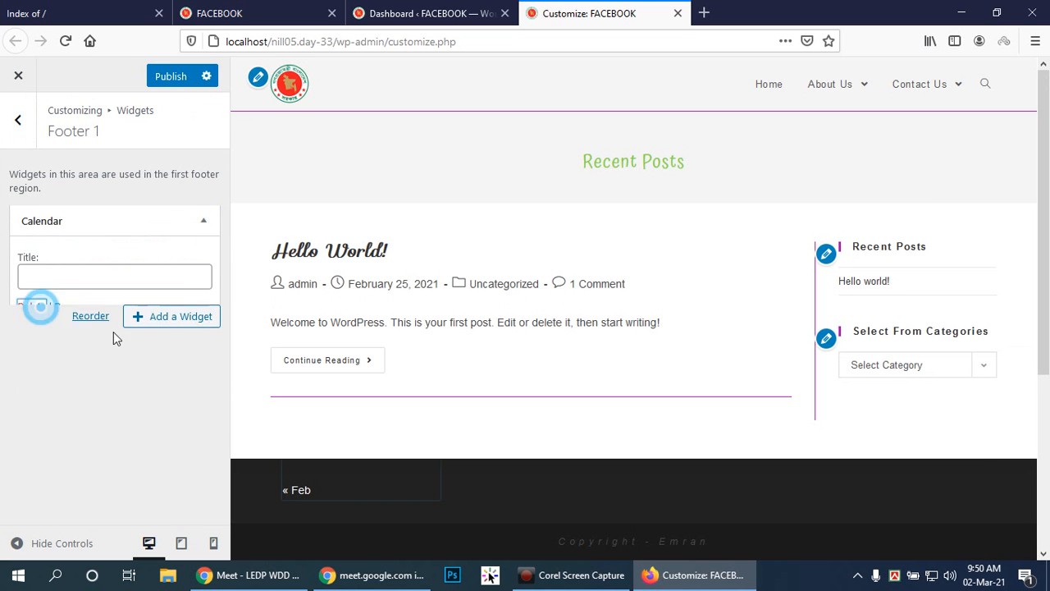
pyautogui.click(19, 121)
# Add a Calendar widget without a title to the Default Sidebar, check it in the preview, and collapse its settings.
pyautogui.click(214, 287)
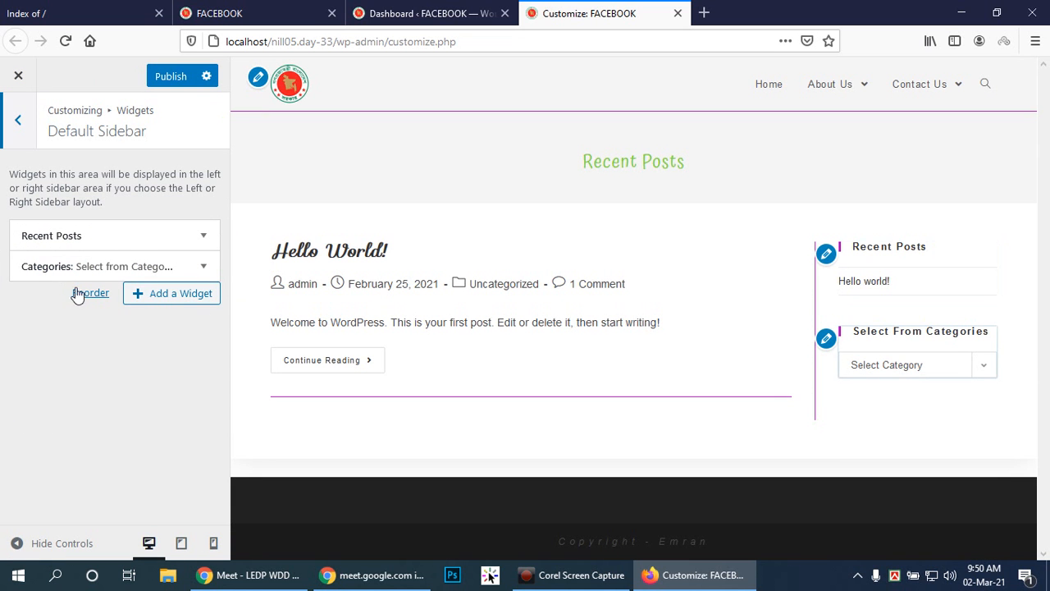
pyautogui.click(167, 294)
pyautogui.click(290, 244)
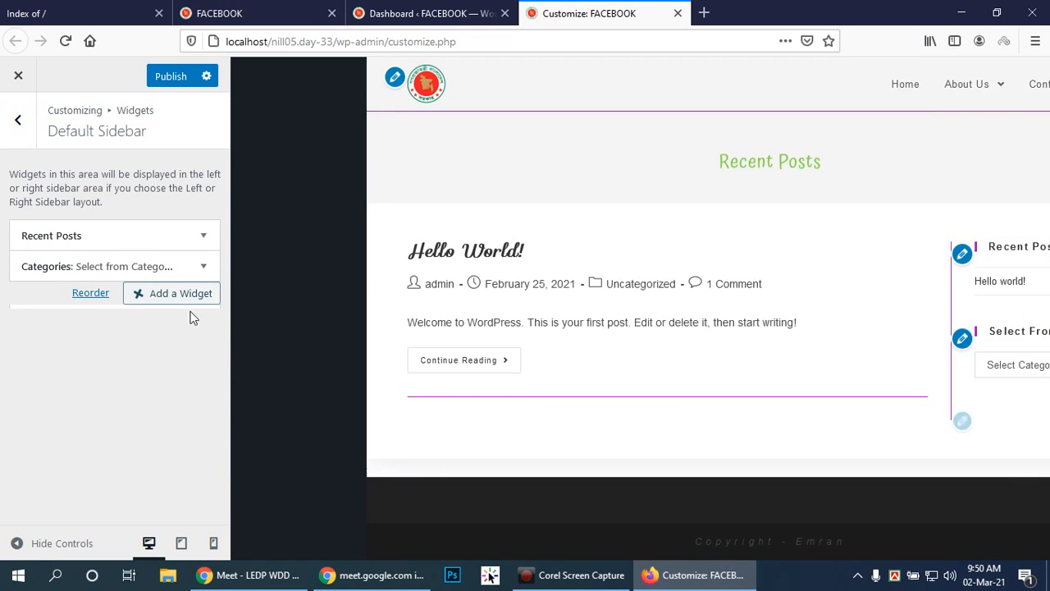
pyautogui.scroll(-3, 753, 434)
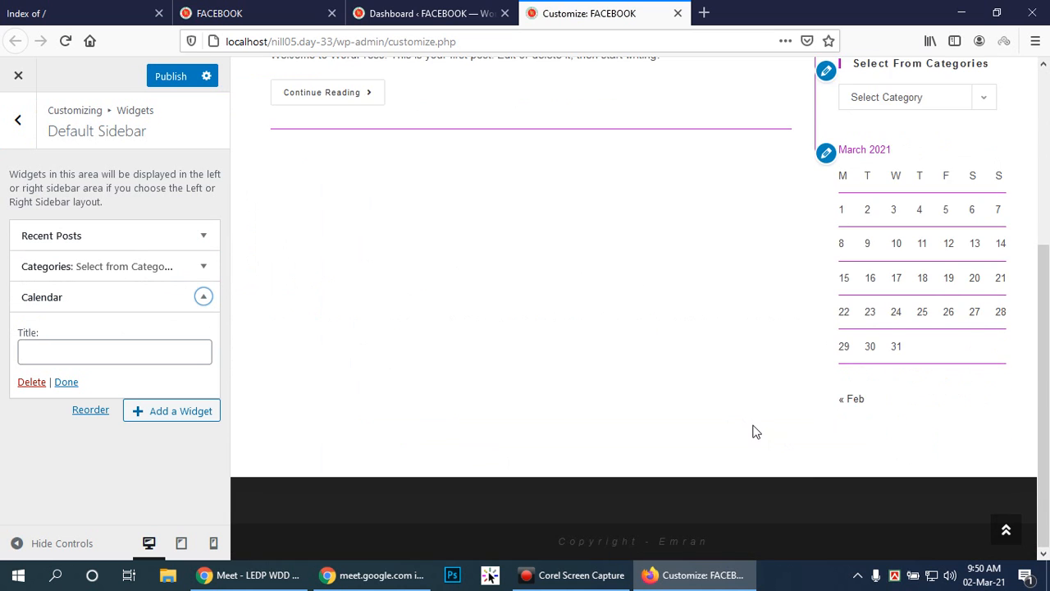
pyautogui.scroll(3, 630, 428)
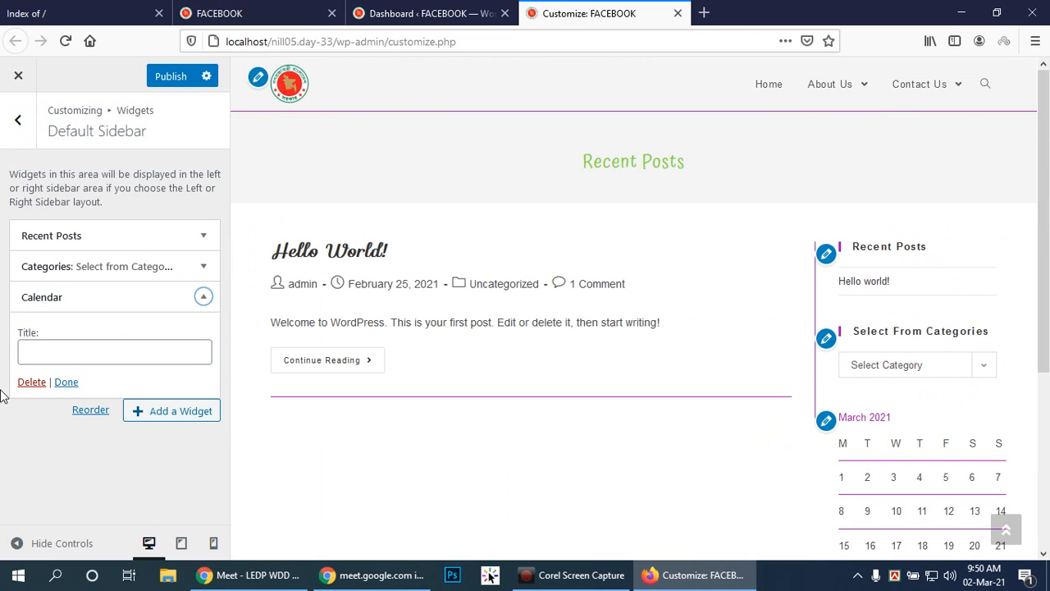
pyautogui.click(198, 297)
# Reorder the Default Sidebar widgets so that Calendar comes first, above Recent Posts and Categories.
pyautogui.click(93, 325)
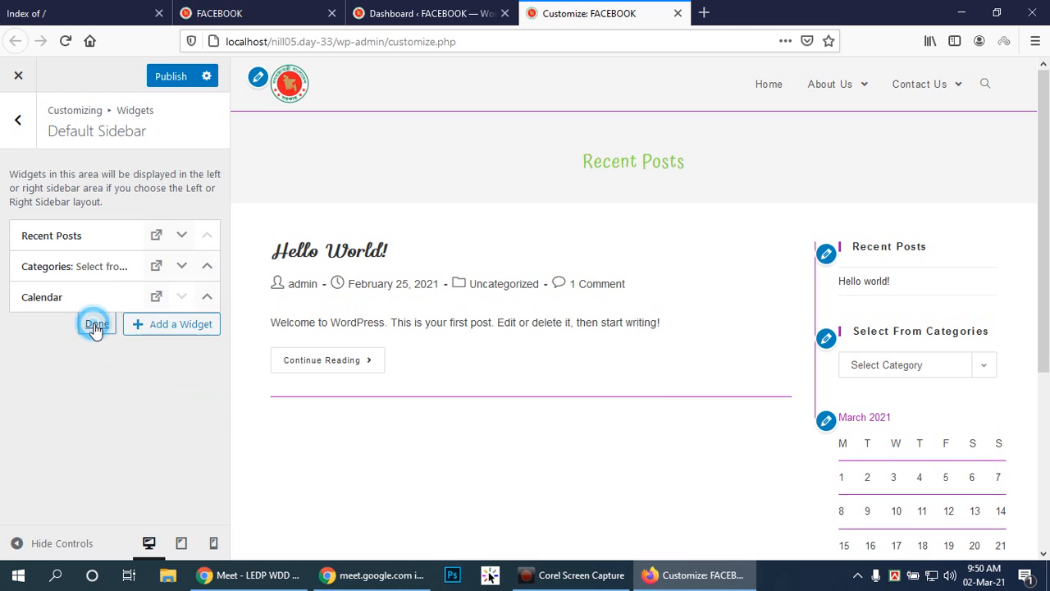
pyautogui.click(207, 299)
pyautogui.click(207, 299)
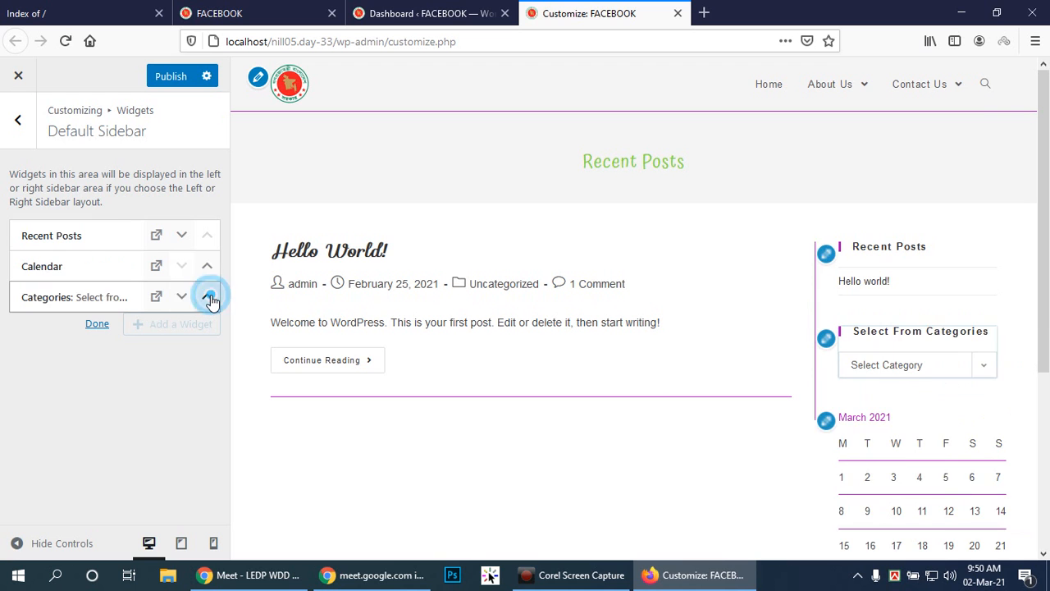
pyautogui.click(207, 299)
pyautogui.click(207, 298)
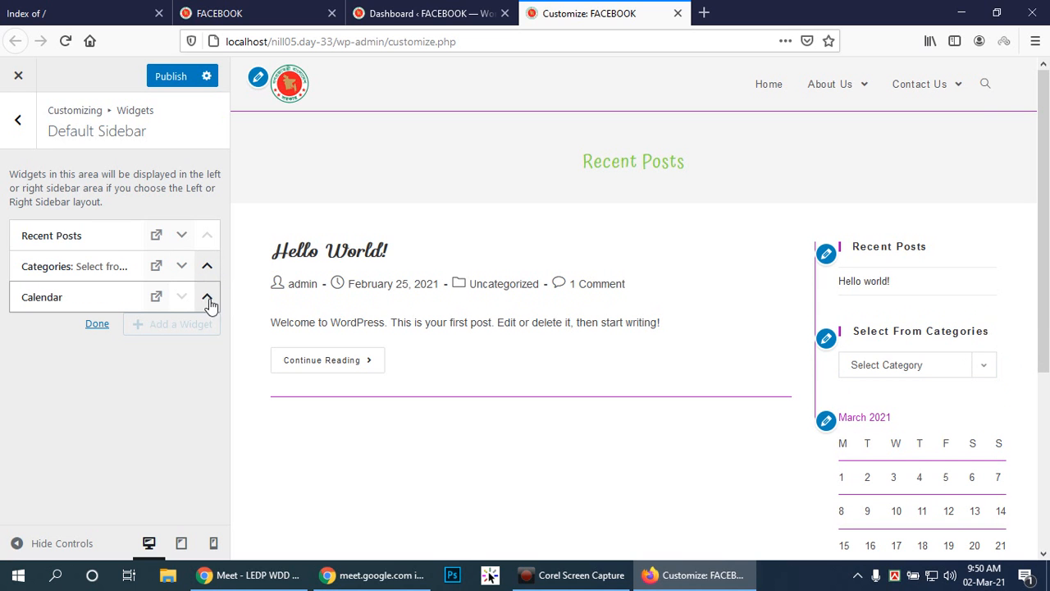
pyautogui.click(208, 299)
pyautogui.click(207, 269)
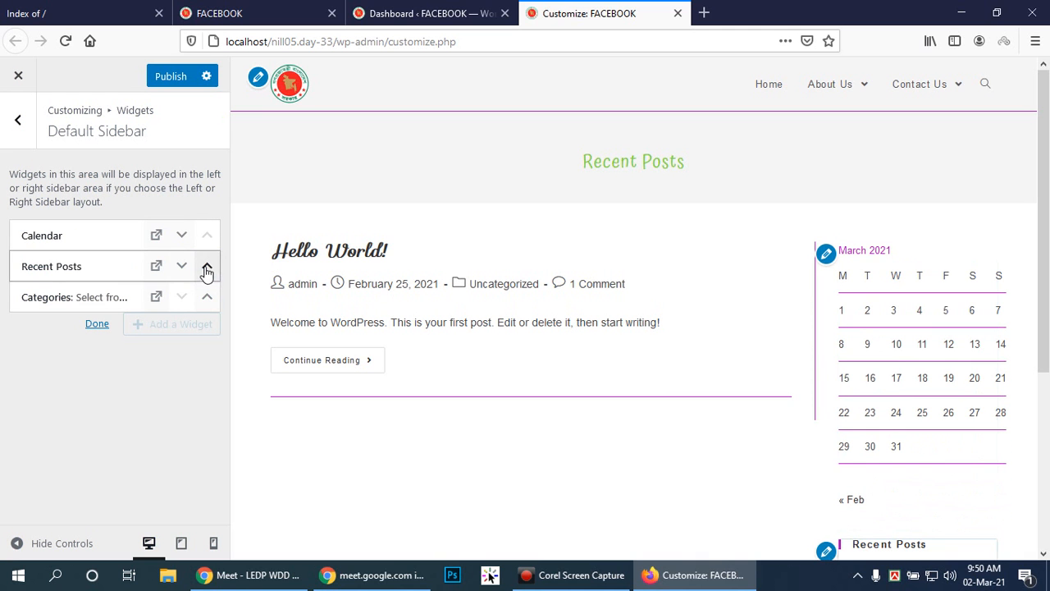
pyautogui.click(95, 324)
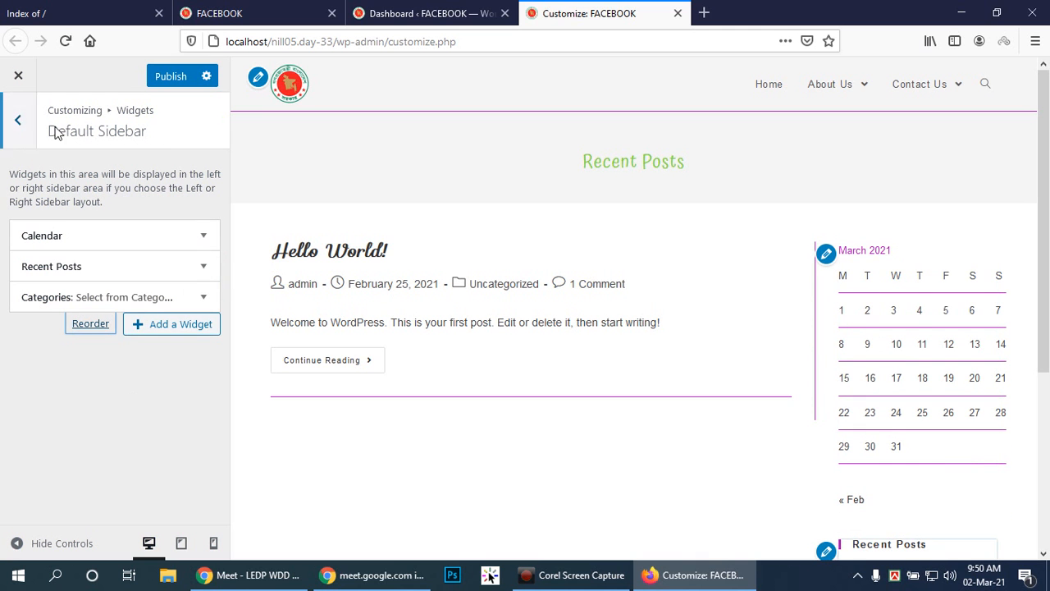
# Publish the widget changes, return to the list of widget areas, and review the updated sidebar and footer in the preview.
pyautogui.click(174, 75)
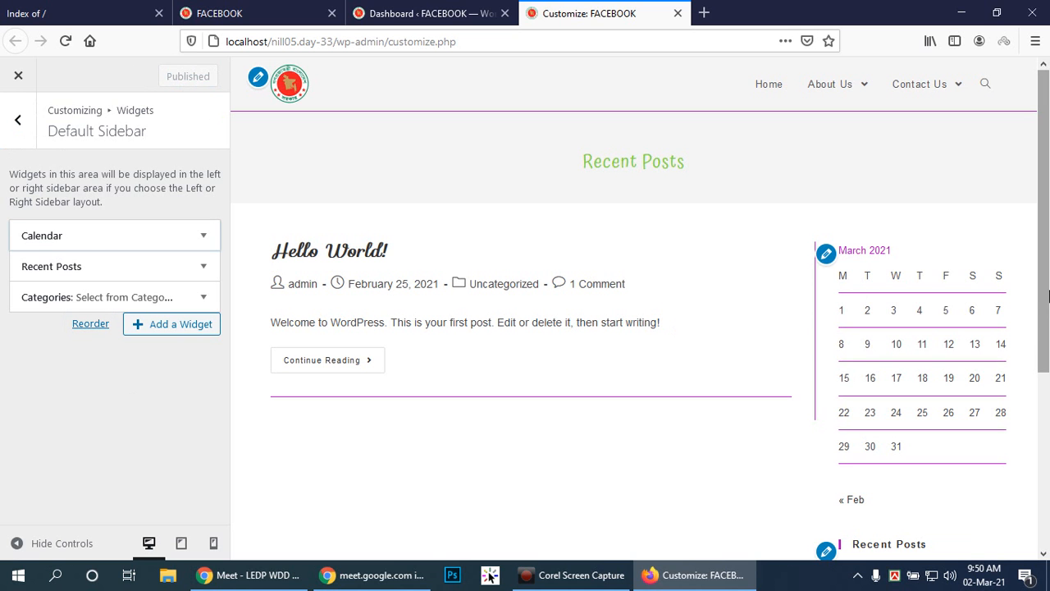
pyautogui.click(18, 119)
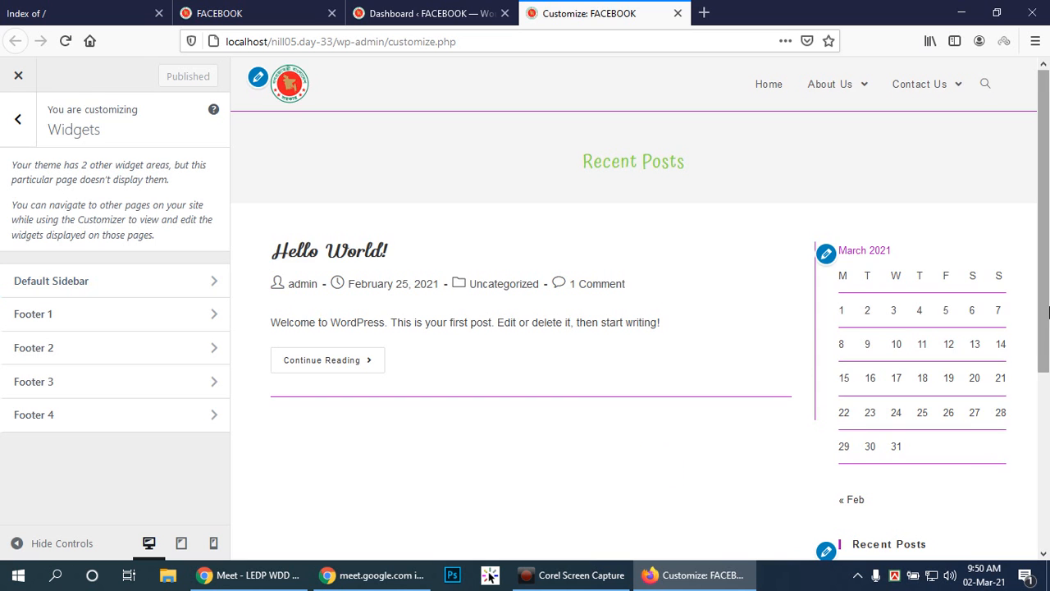
pyautogui.scroll(-3, 1037, 485)
pyautogui.scroll(-1, 1038, 486)
pyautogui.click(1006, 529)
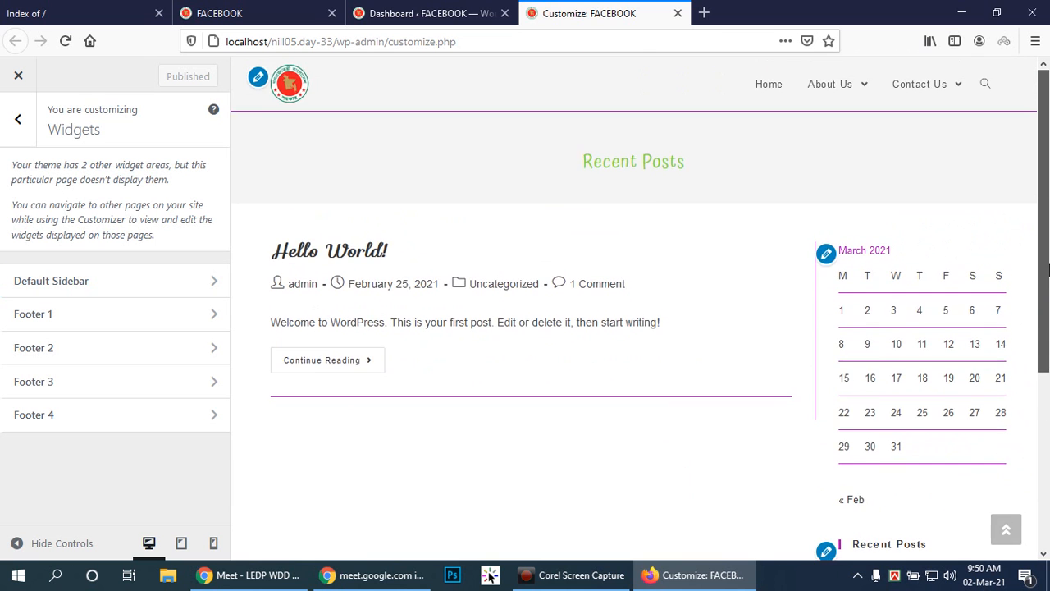
pyautogui.scroll(-5, 1014, 543)
pyautogui.moveTo(1015, 548); pyautogui.dragTo(1048, 257)
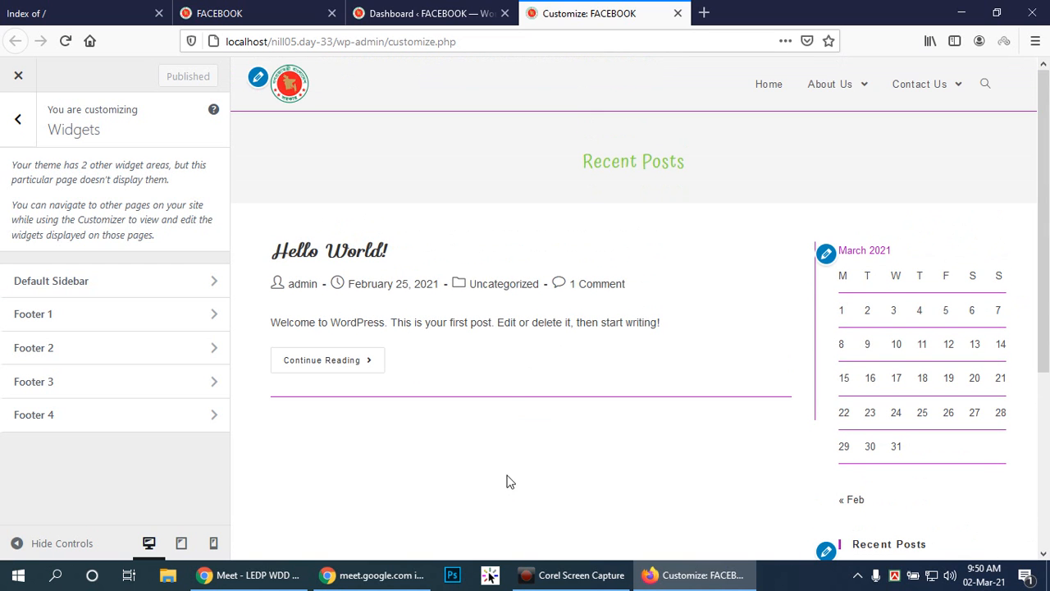
pyautogui.click(774, 321)
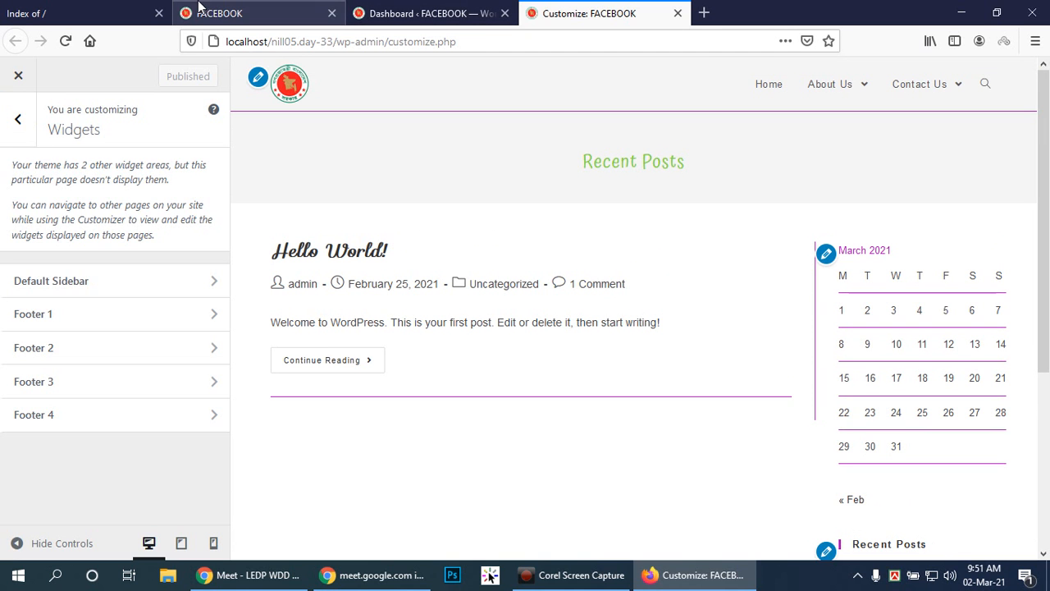
# Copy the site address from Firefox and open localhost/nill05.day-33/ in a Chrome incognito window to view the published site.
pyautogui.click(255, 13)
pyautogui.click(383, 37)
pyautogui.hotkey('ctrl', 'c')
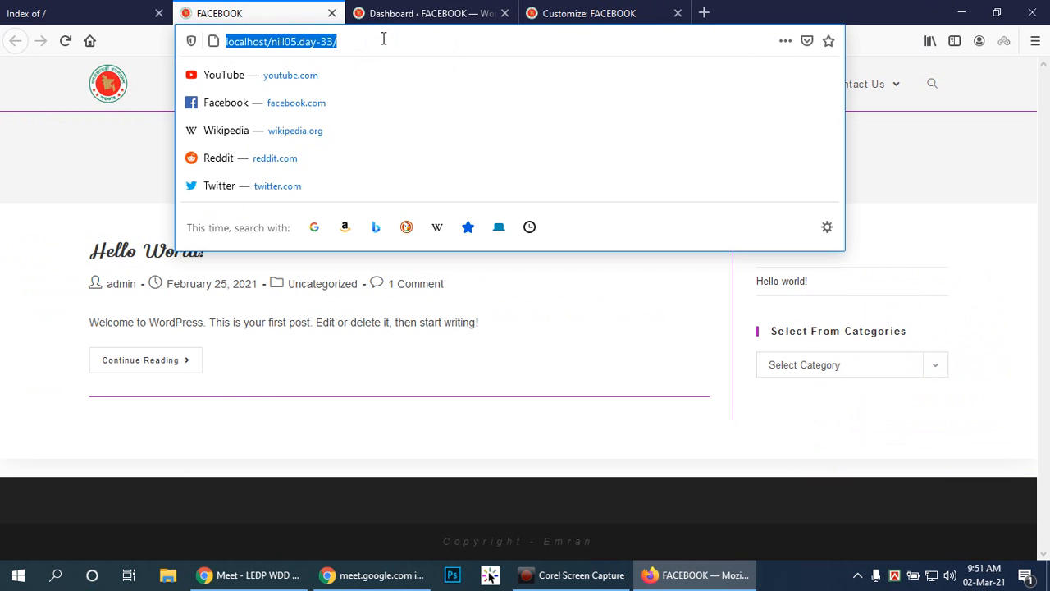
pyautogui.click(240, 575)
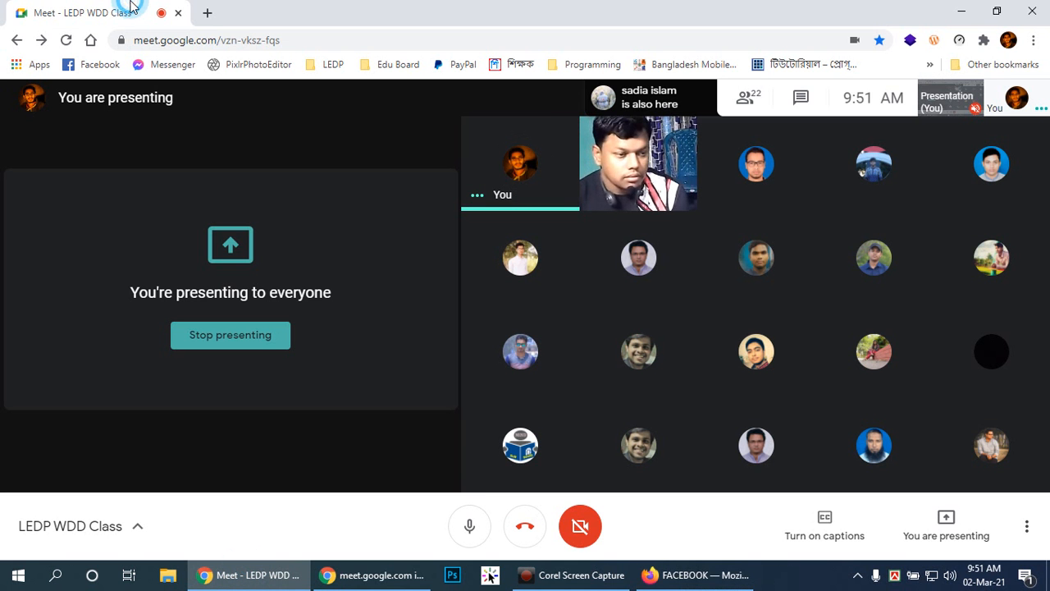
pyautogui.hotkey('ctrl', 'shift', 'n')
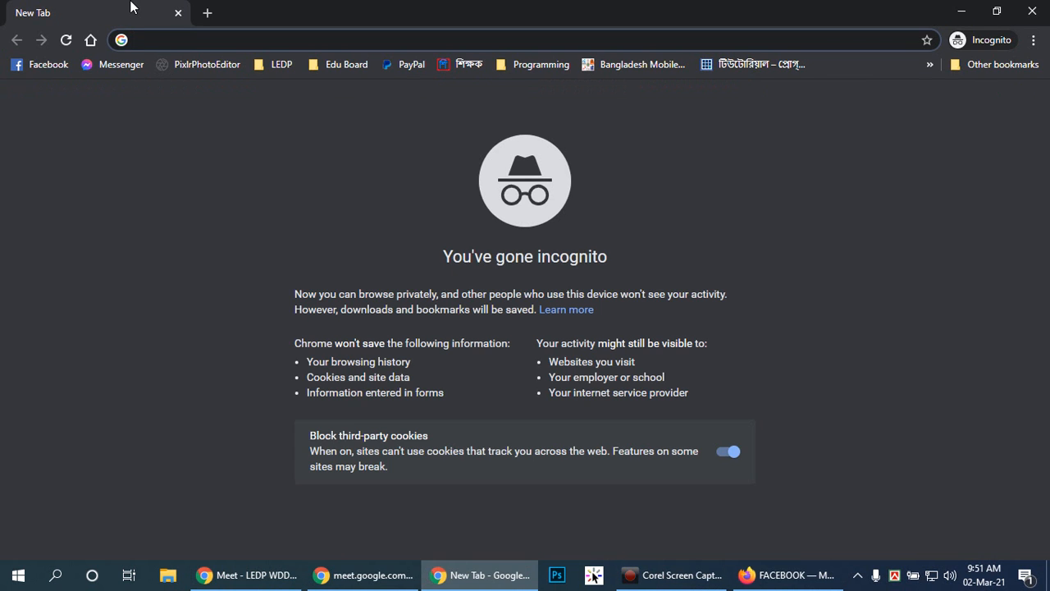
pyautogui.hotkey('ctrl', 'v')
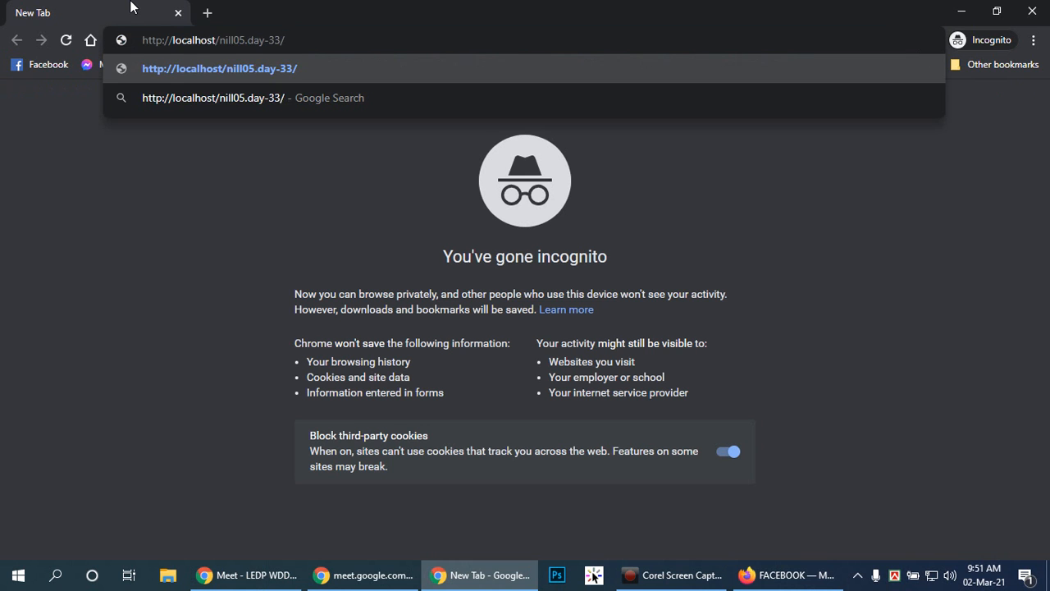
pyautogui.press('Return')
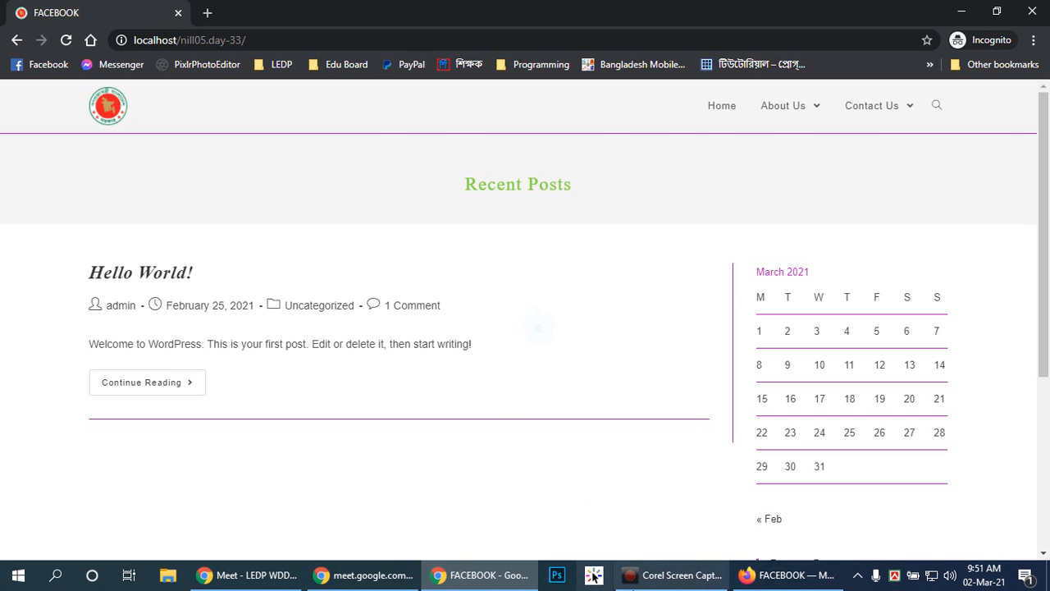
# Switch to the Google Meet call, mute and unmute the microphone as needed, and pin the participant's shared presentation.
pyautogui.click(658, 568)
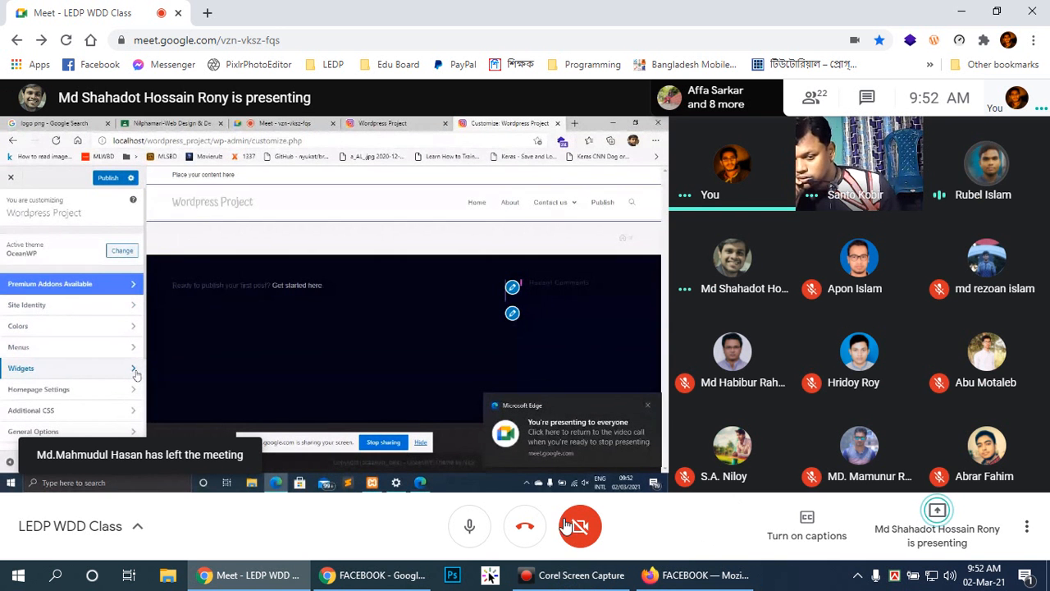
pyautogui.click(469, 525)
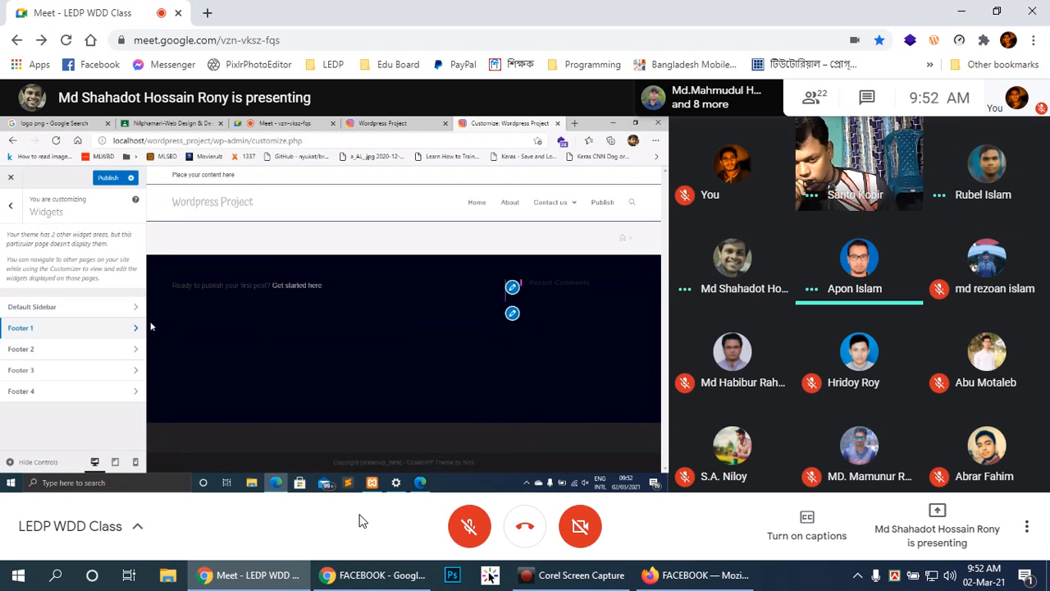
pyautogui.hotkey('ctrl', 'd')
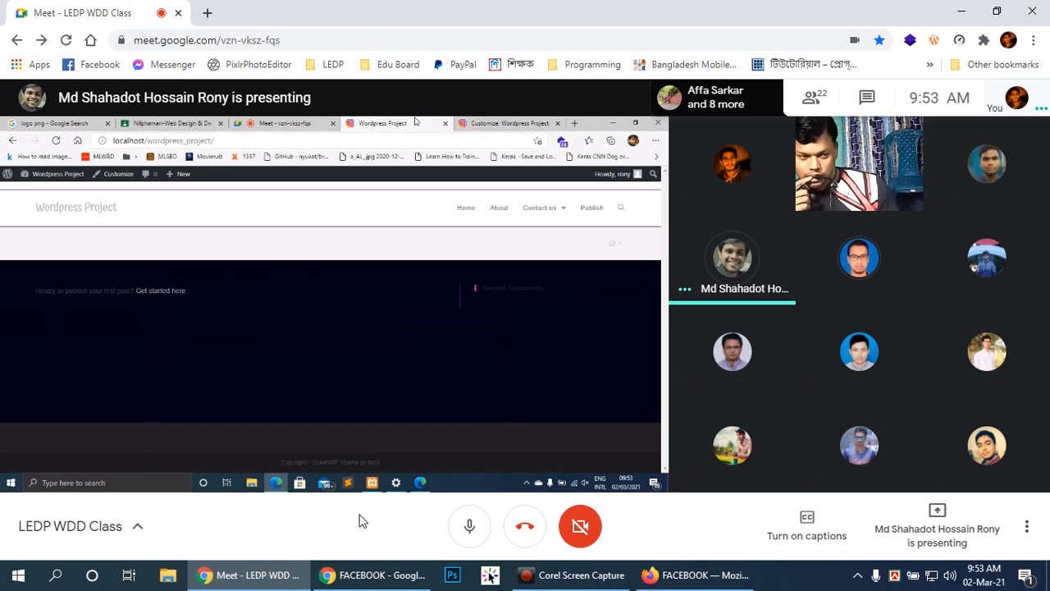
pyautogui.hotkey('ctrl', 'd')
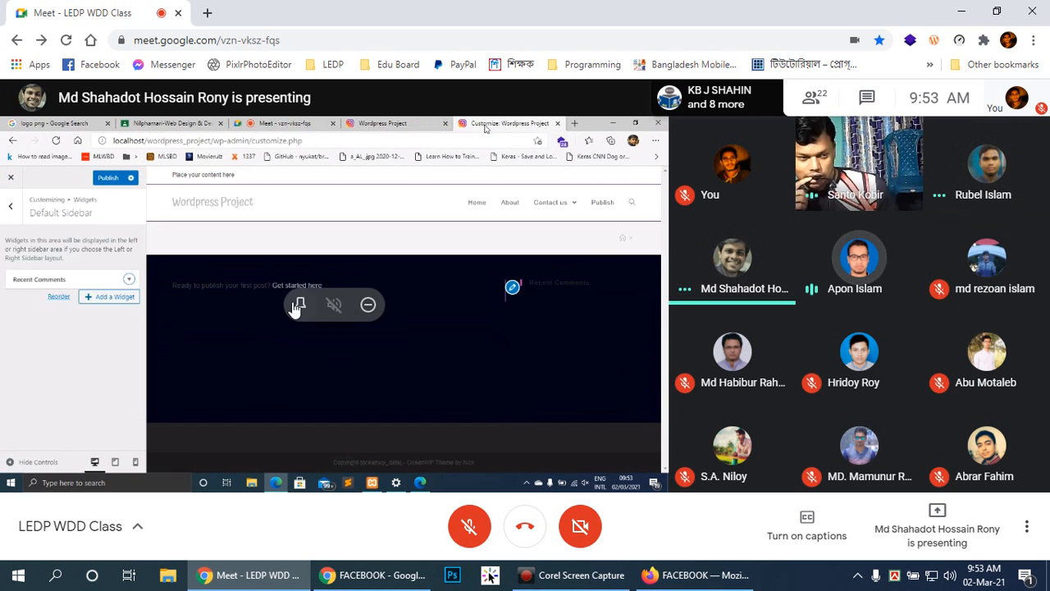
pyautogui.click(469, 526)
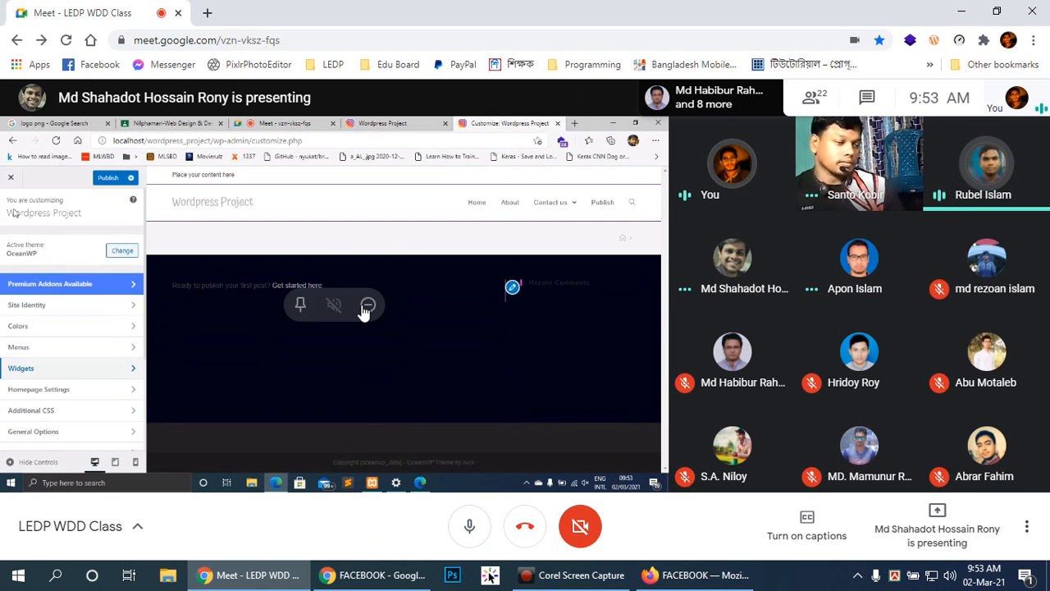
pyautogui.click(300, 307)
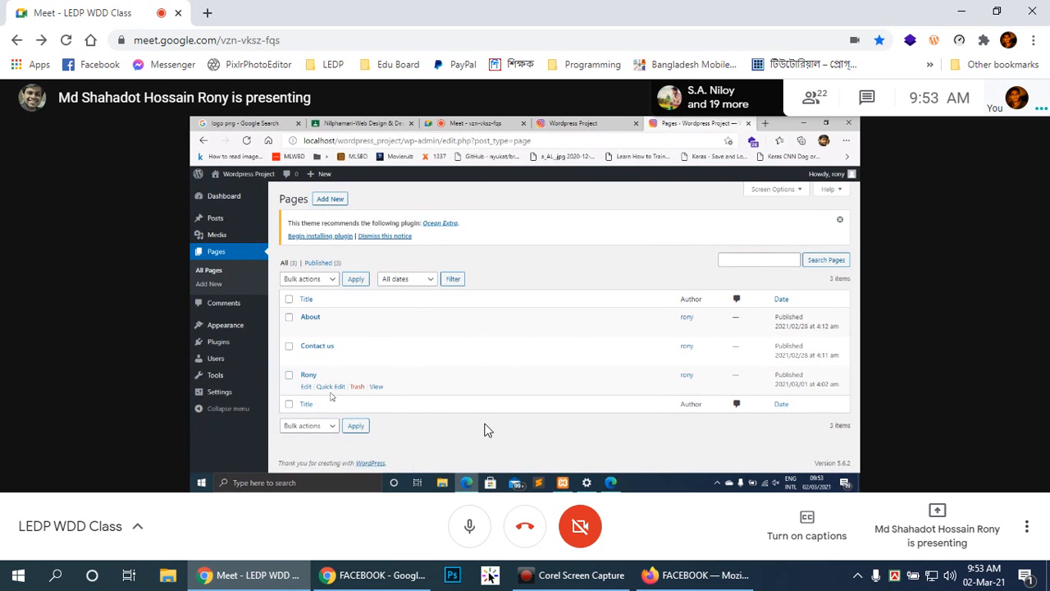
# Mute the microphone and show the participant's shared presentation in full screen.
pyautogui.click(470, 526)
pyautogui.click(584, 575)
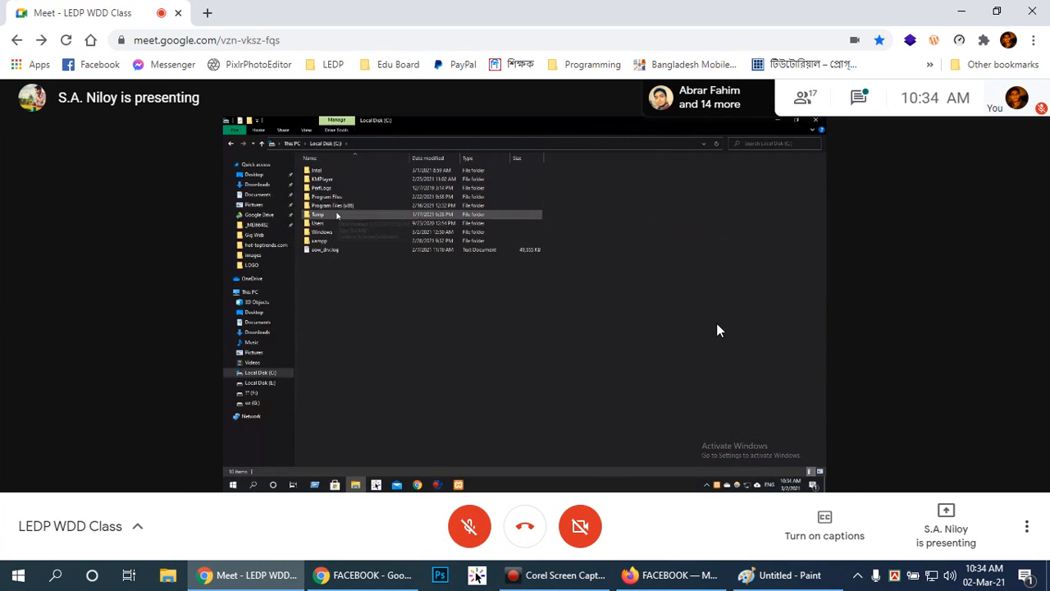
pyautogui.doubleClick(716, 328)
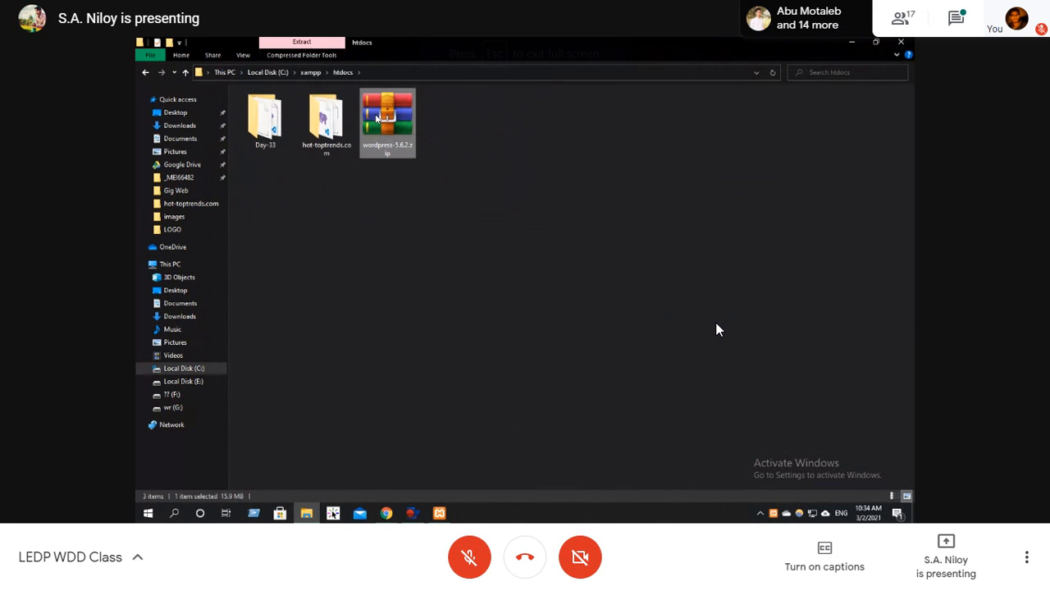
pyautogui.doubleClick(716, 329)
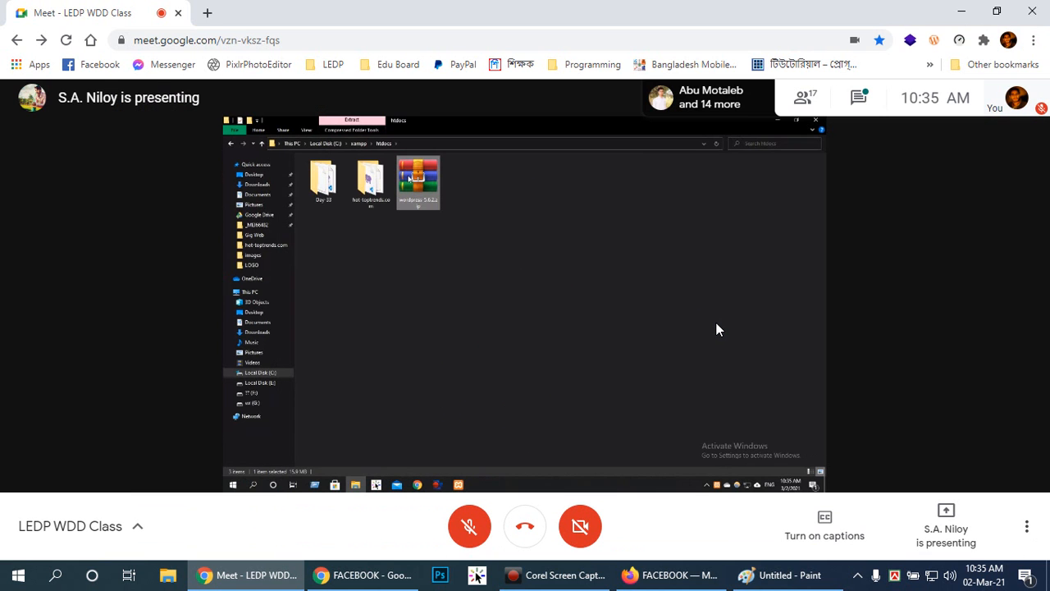
pyautogui.doubleClick(799, 246)
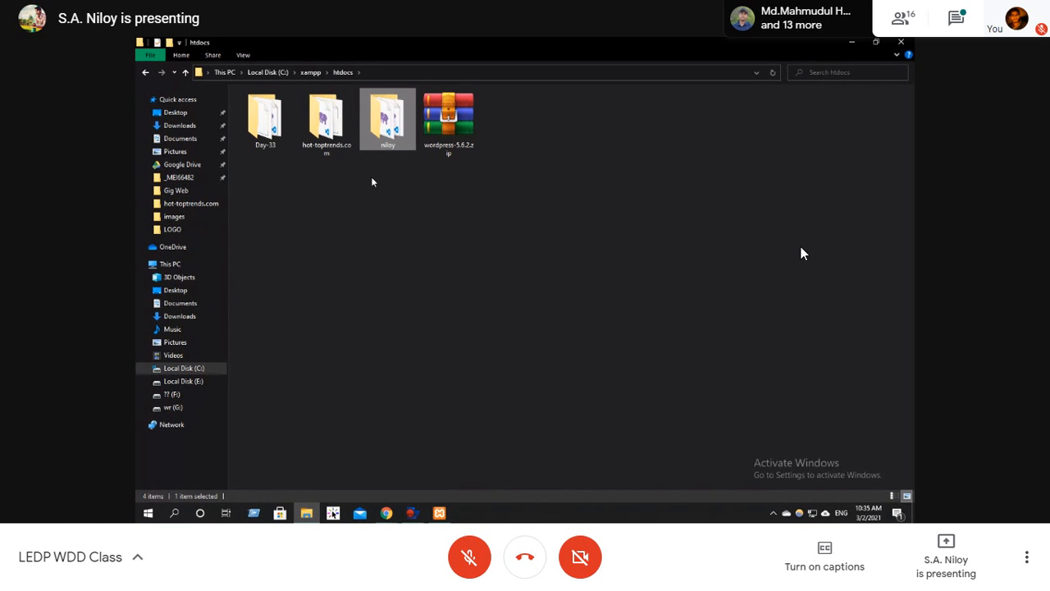
pyautogui.click(409, 263)
pyautogui.press('BackSpace')
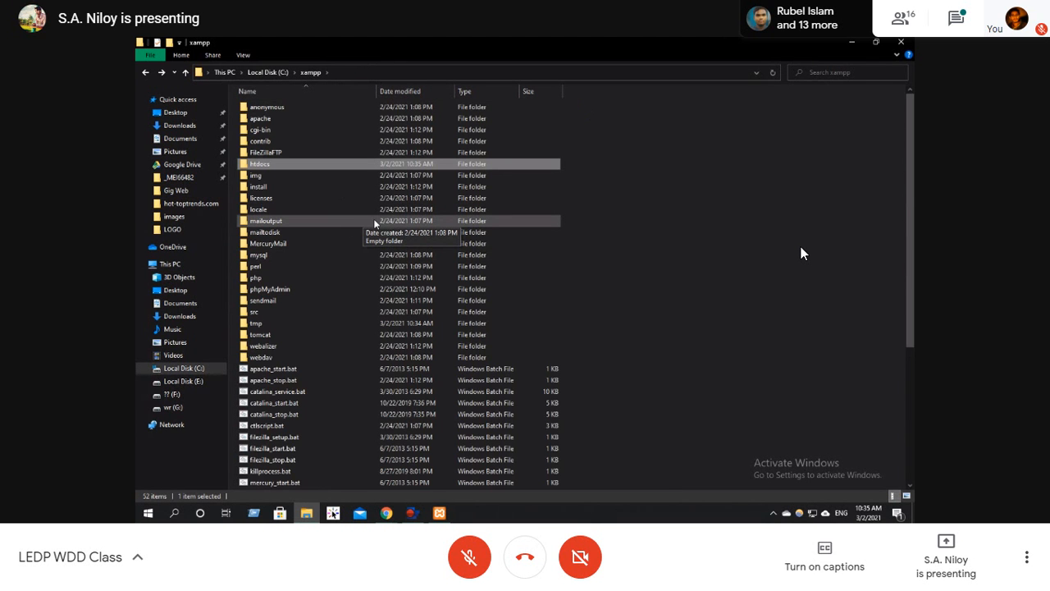
pyautogui.doubleClick(271, 166)
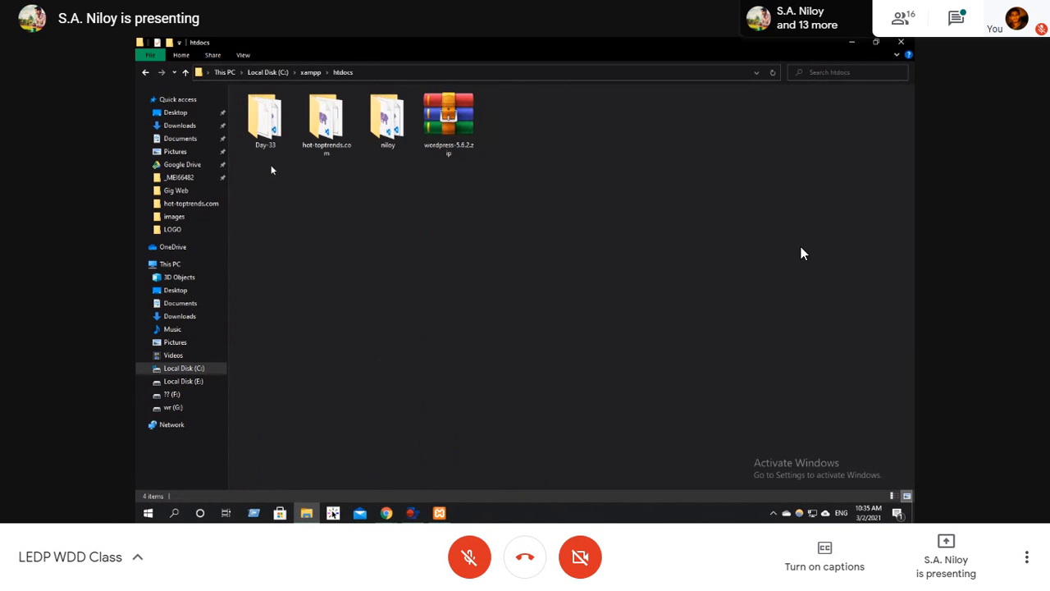
# Switch to Chrome in the shared presentation and open the phpmyadmin.net website in the new tab.
pyautogui.click(387, 513)
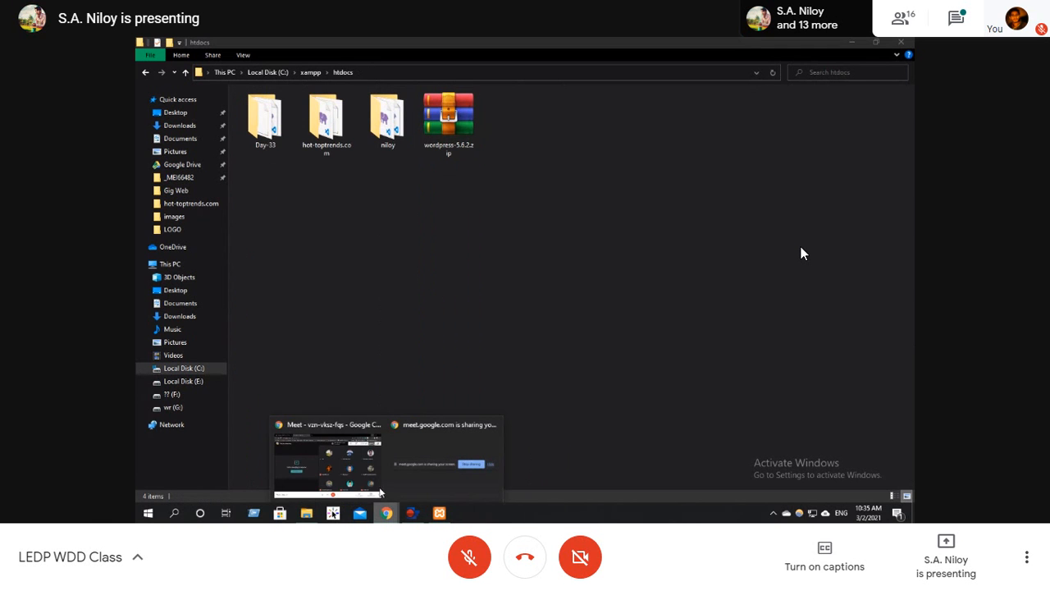
pyautogui.click(373, 484)
pyautogui.click(401, 46)
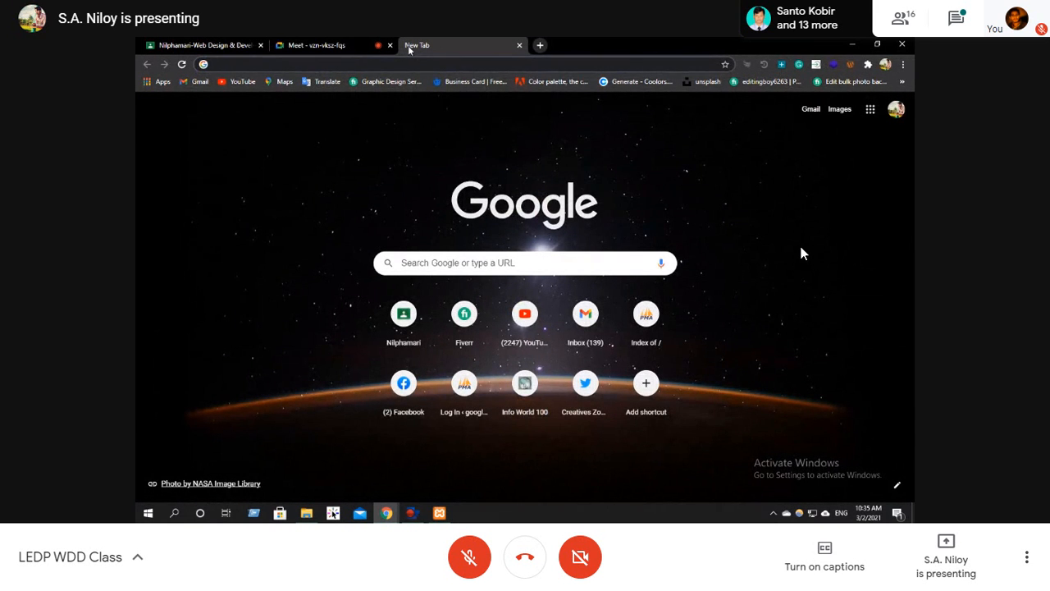
pyautogui.write('php')
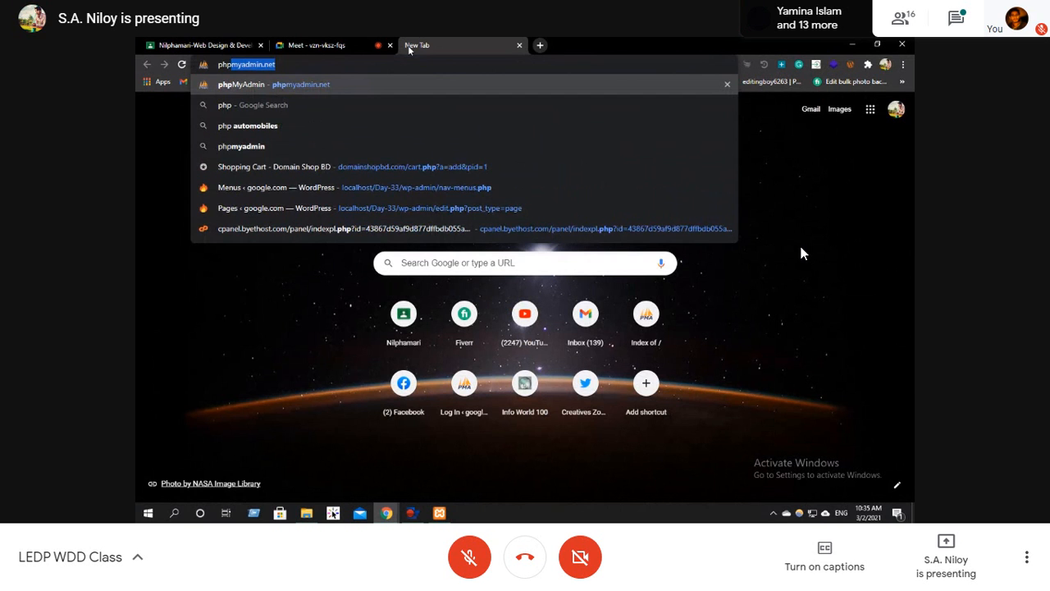
pyautogui.click(327, 88)
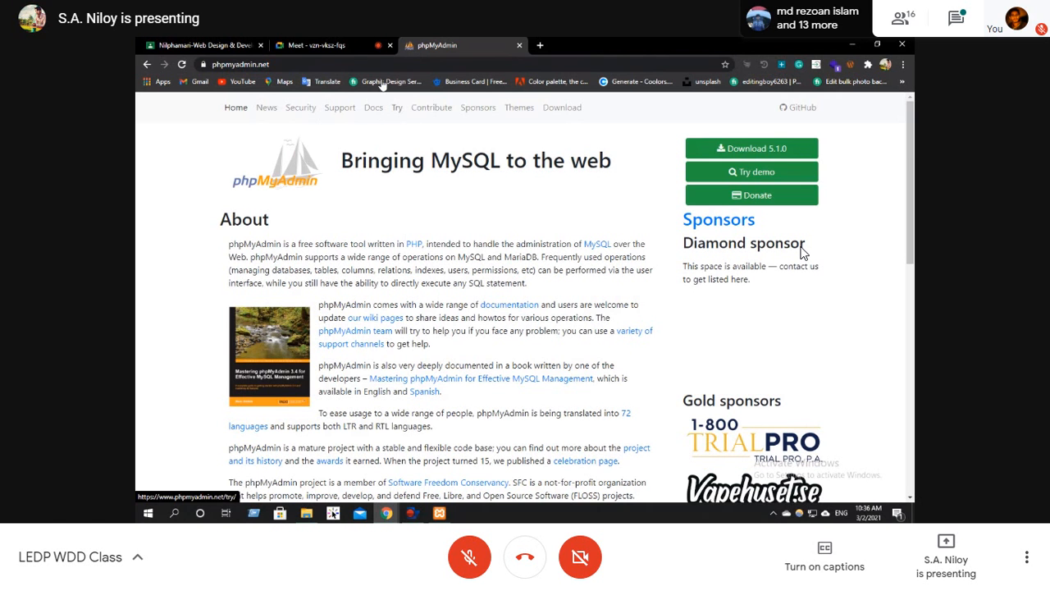
pyautogui.click(337, 65)
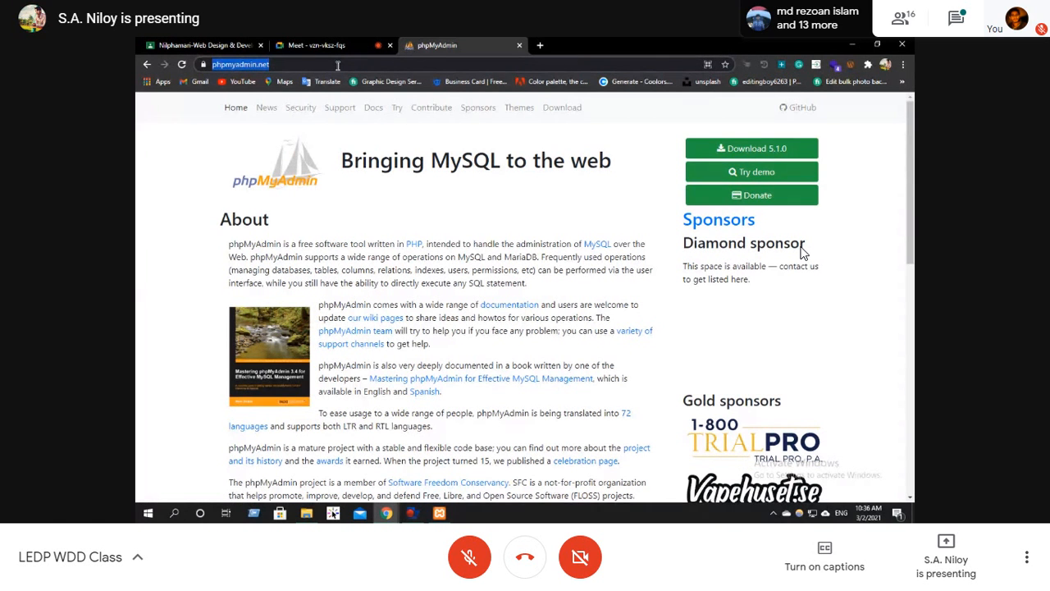
pyautogui.write('217')
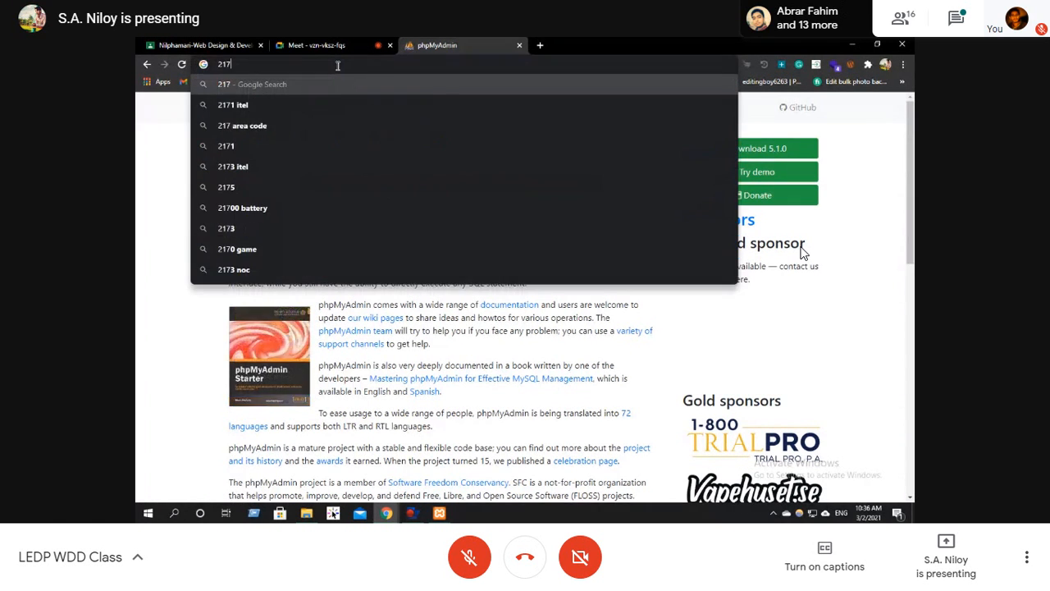
pyautogui.press('BackSpace')
pyautogui.press('BackSpace')
pyautogui.press('BackSpace')
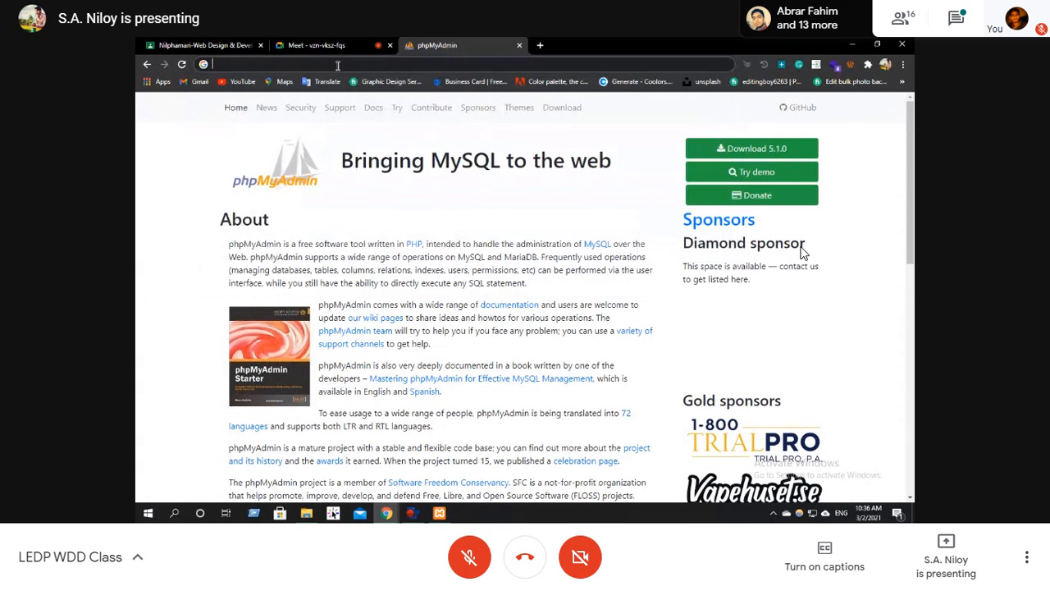
pyautogui.write('local')
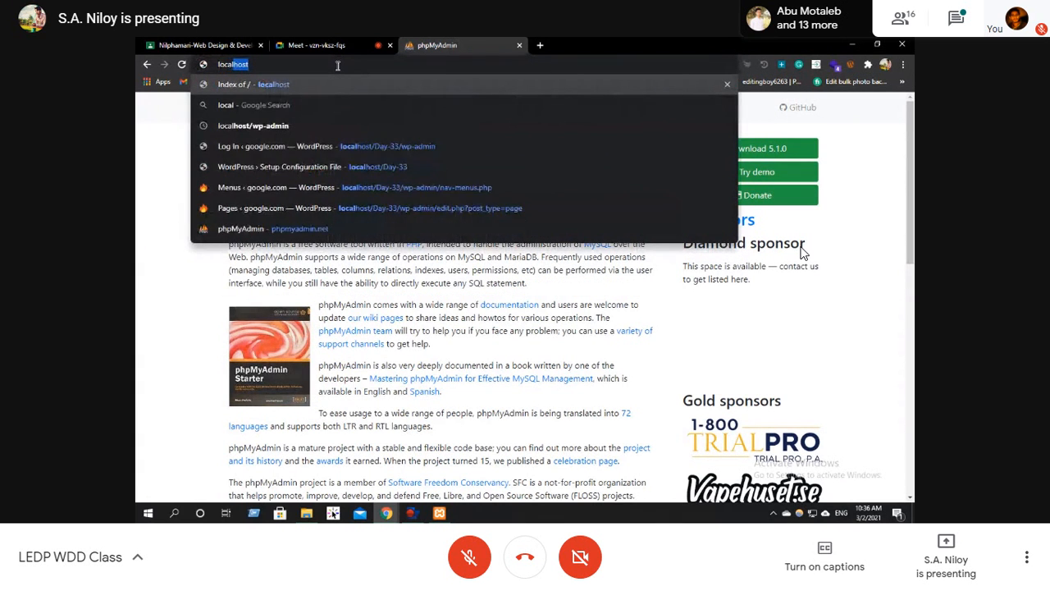
pyautogui.write('host/')
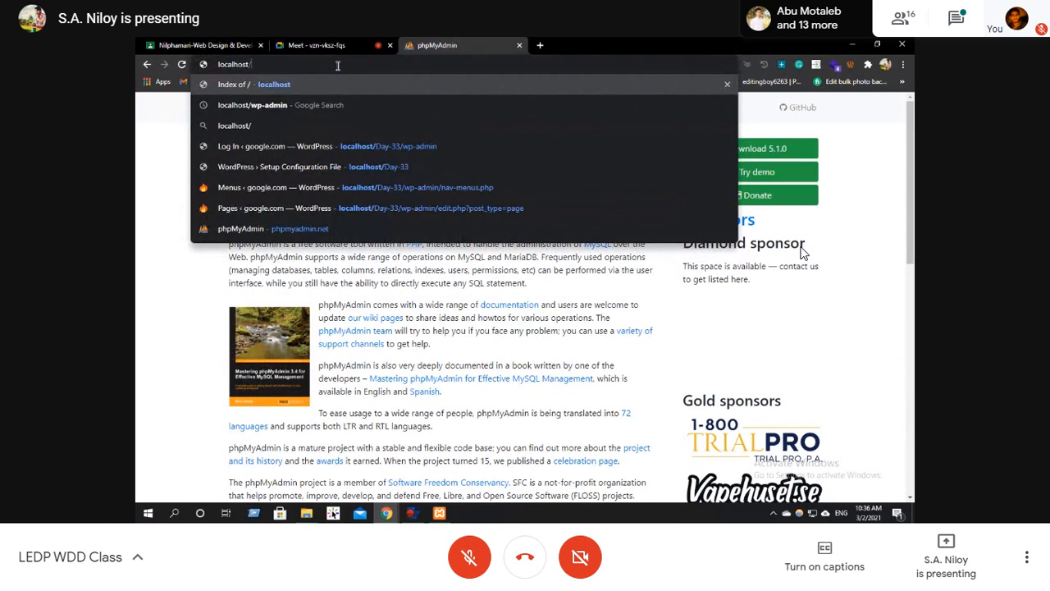
pyautogui.write('php')
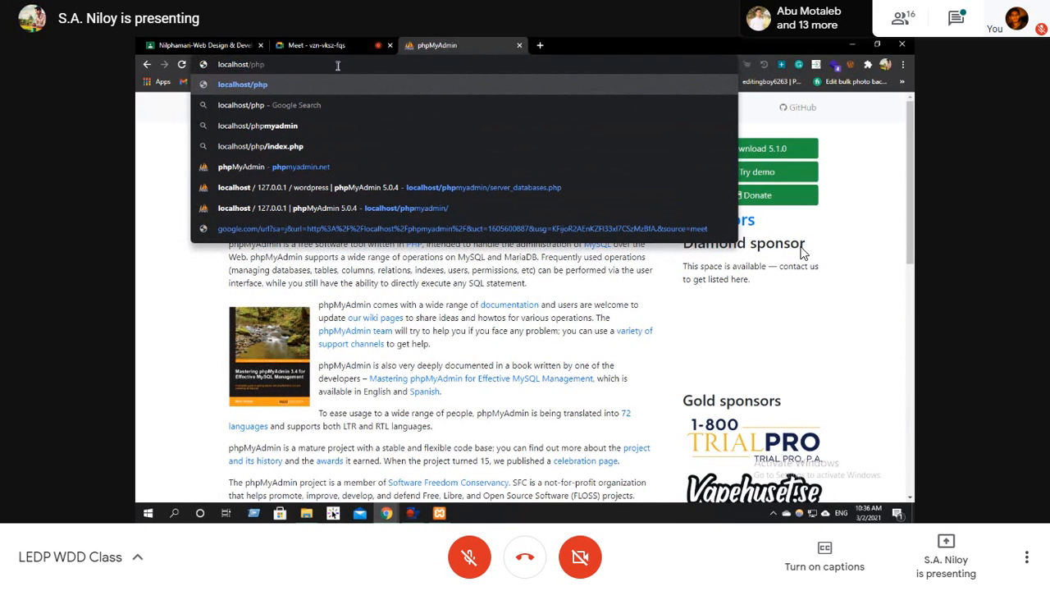
pyautogui.click(327, 128)
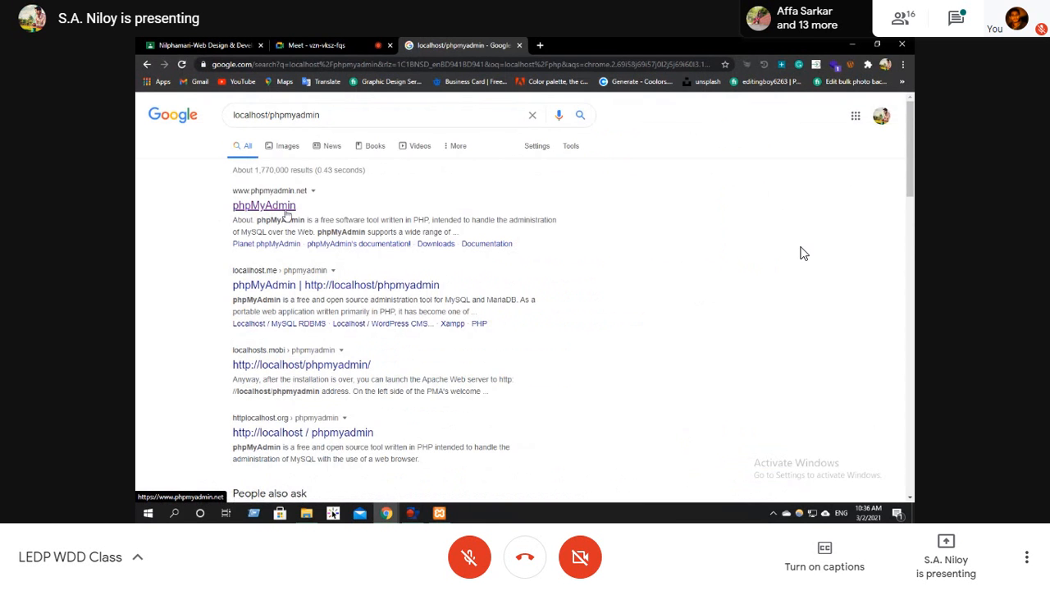
pyautogui.click(287, 211)
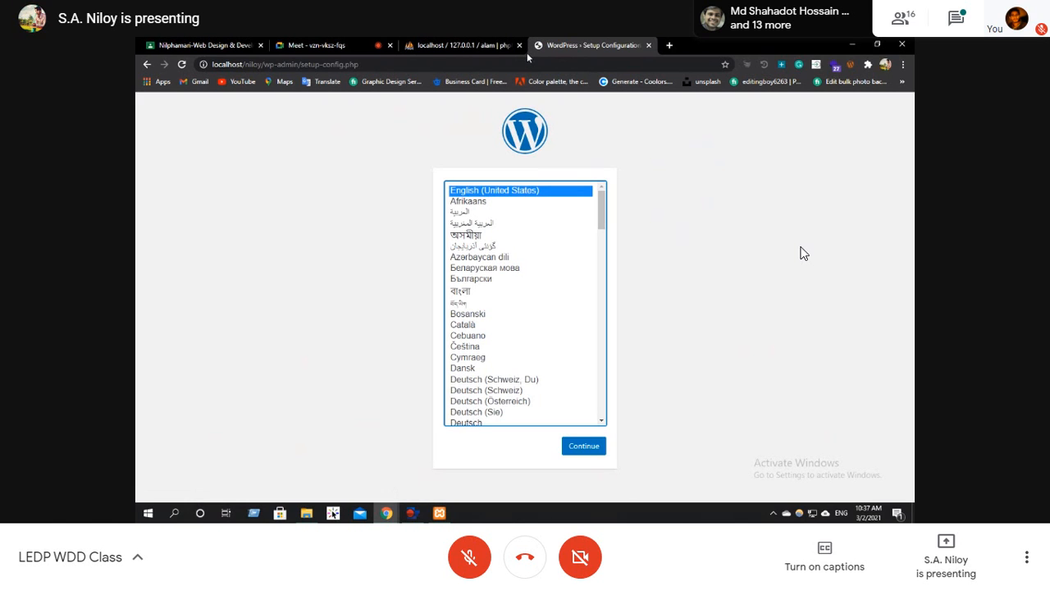
# Continue the WordPress setup in English (United States) and submit database name alam, username root and an empty database password.
pyautogui.click(589, 445)
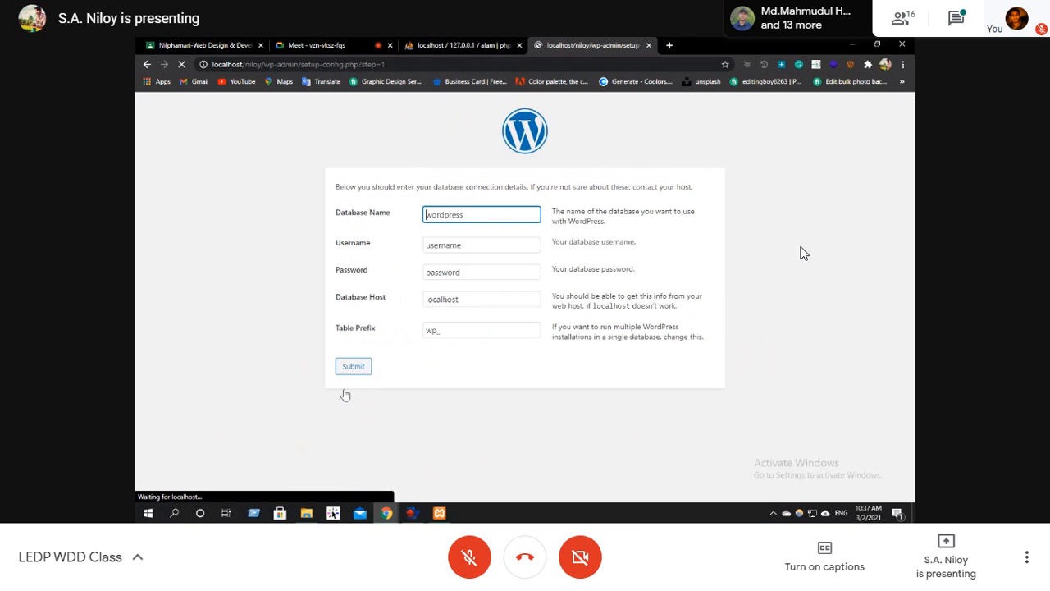
pyautogui.moveTo(524, 214); pyautogui.dragTo(366, 223)
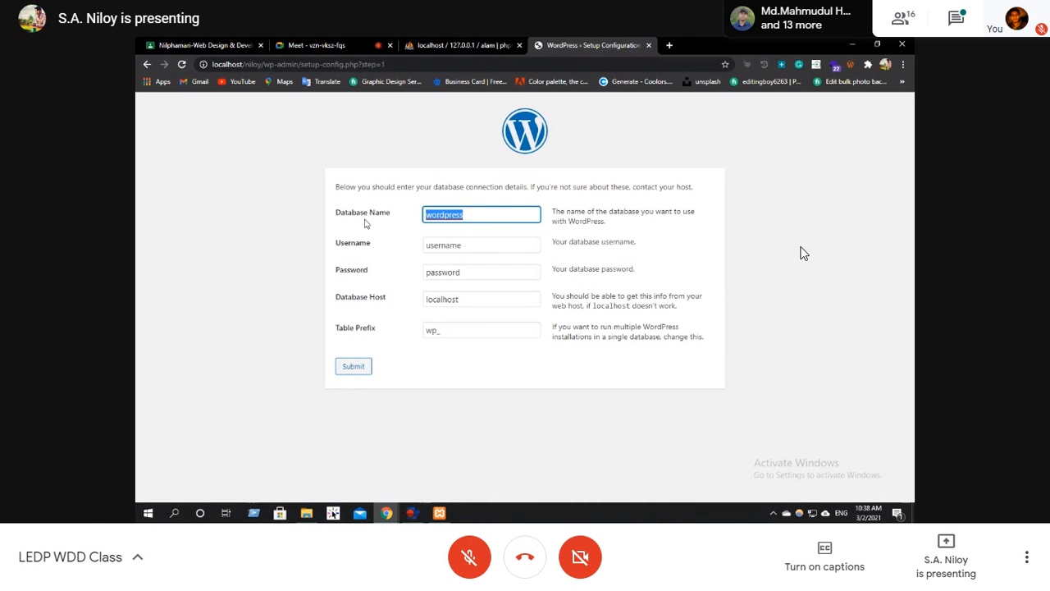
pyautogui.write('alam')
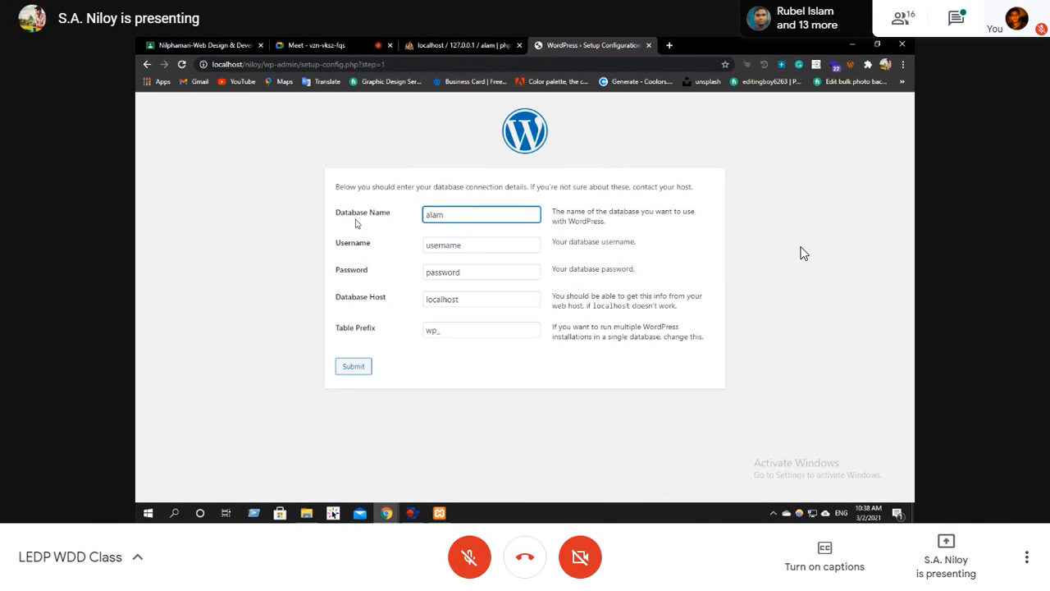
pyautogui.press('Tab')
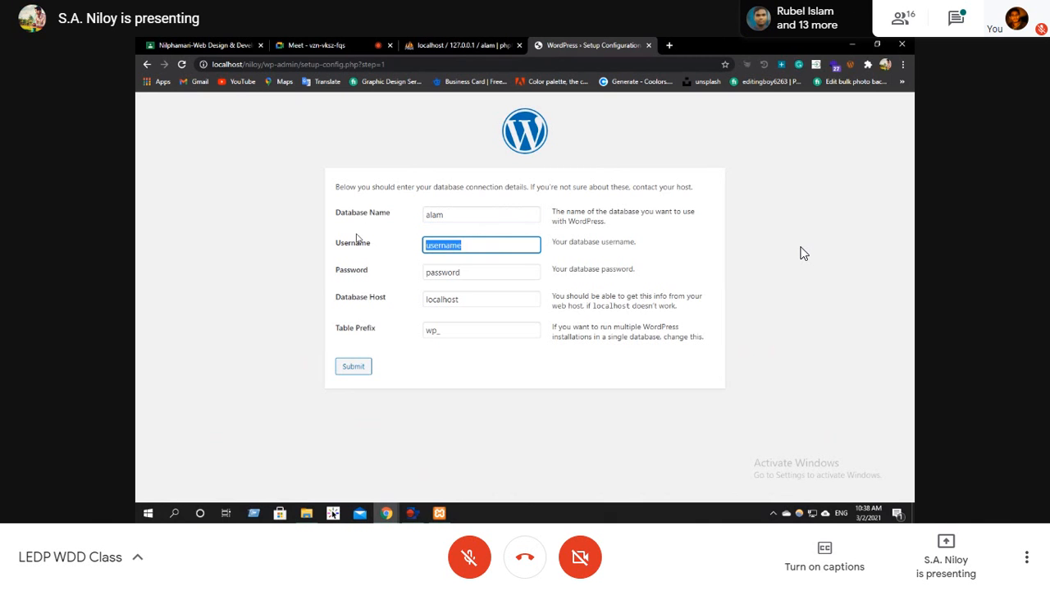
pyautogui.write('root')
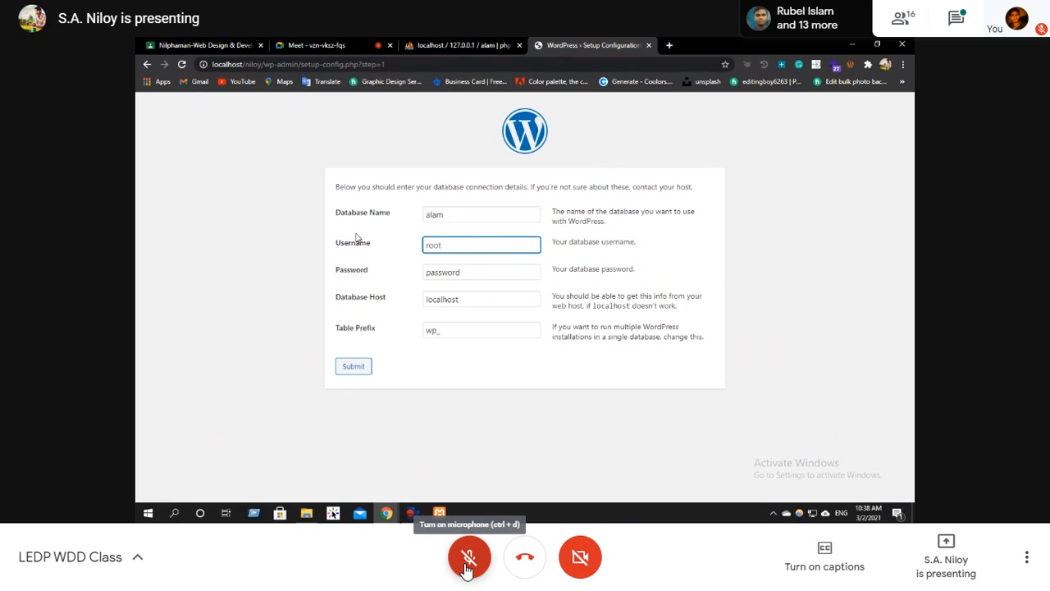
pyautogui.moveTo(500, 276); pyautogui.dragTo(423, 279)
pyautogui.press('BackSpace')
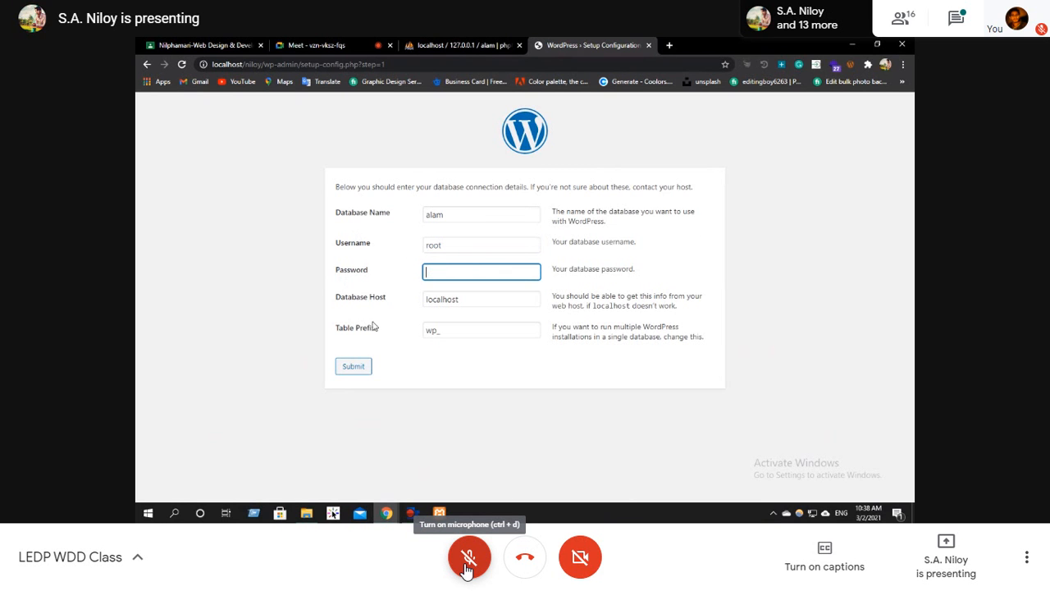
pyautogui.click(355, 369)
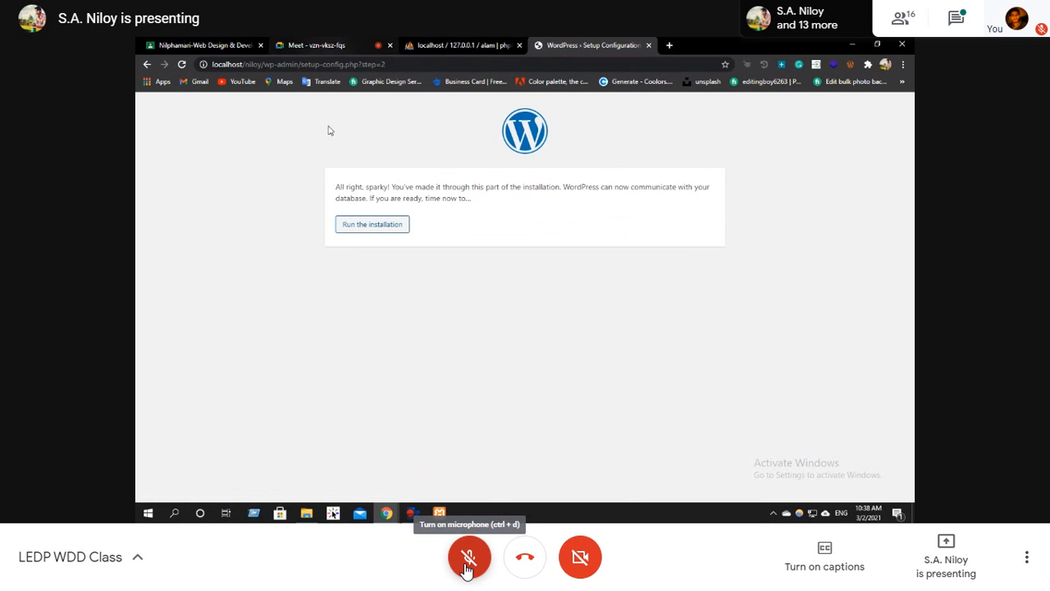
# Run the WordPress installation and fill in site title niloy.com, username admin and the account password.
pyautogui.click(354, 227)
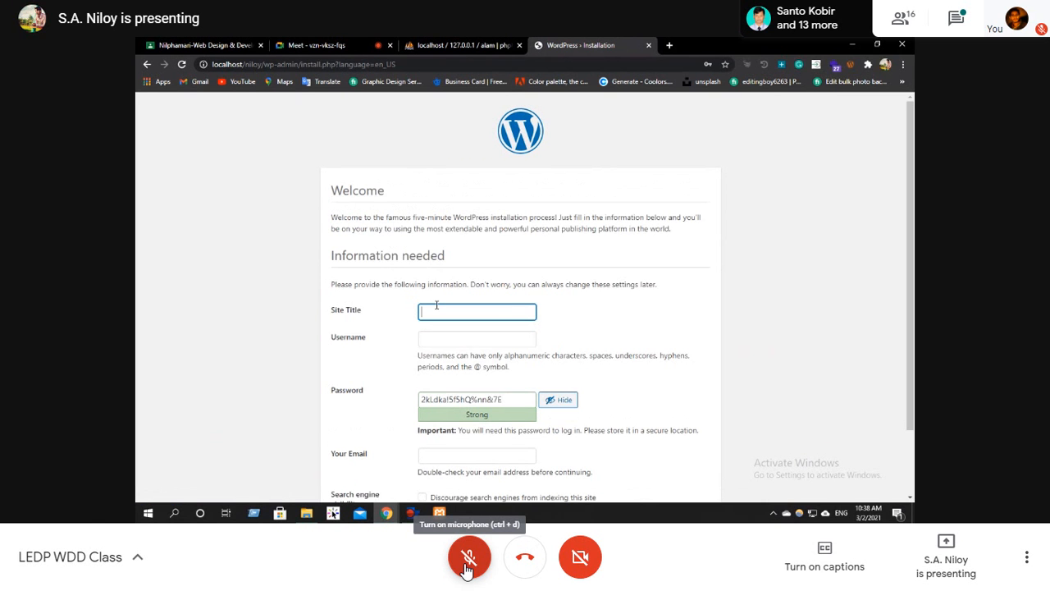
pyautogui.write('niloy')
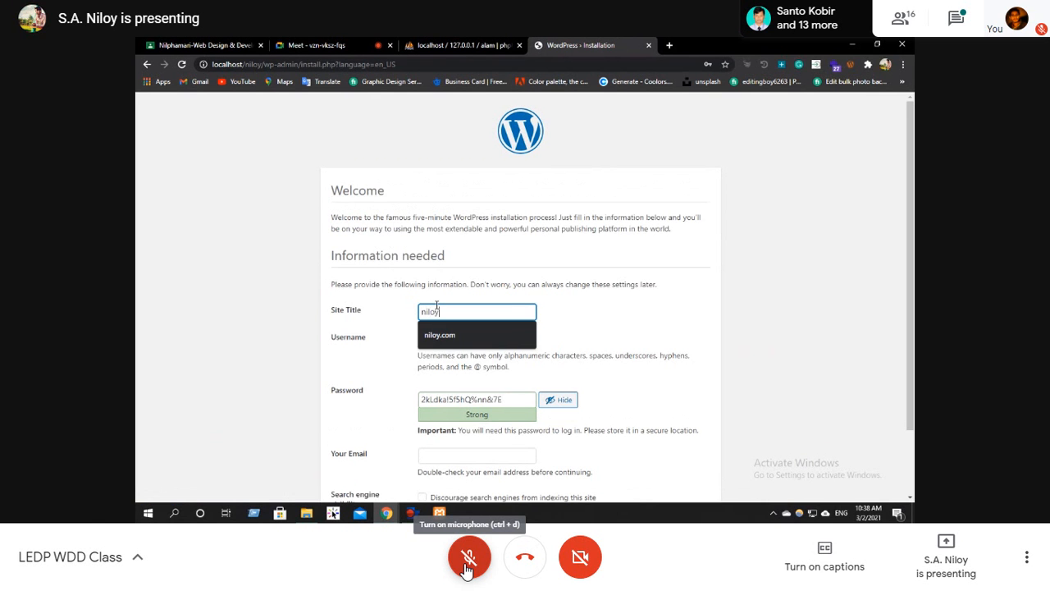
pyautogui.write('.com')
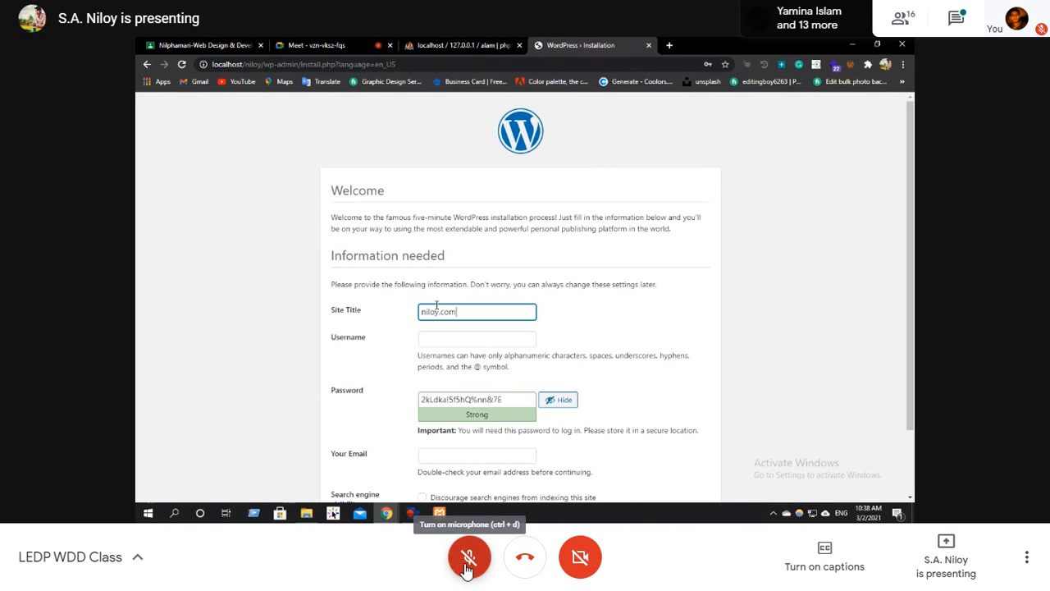
pyautogui.click(455, 342)
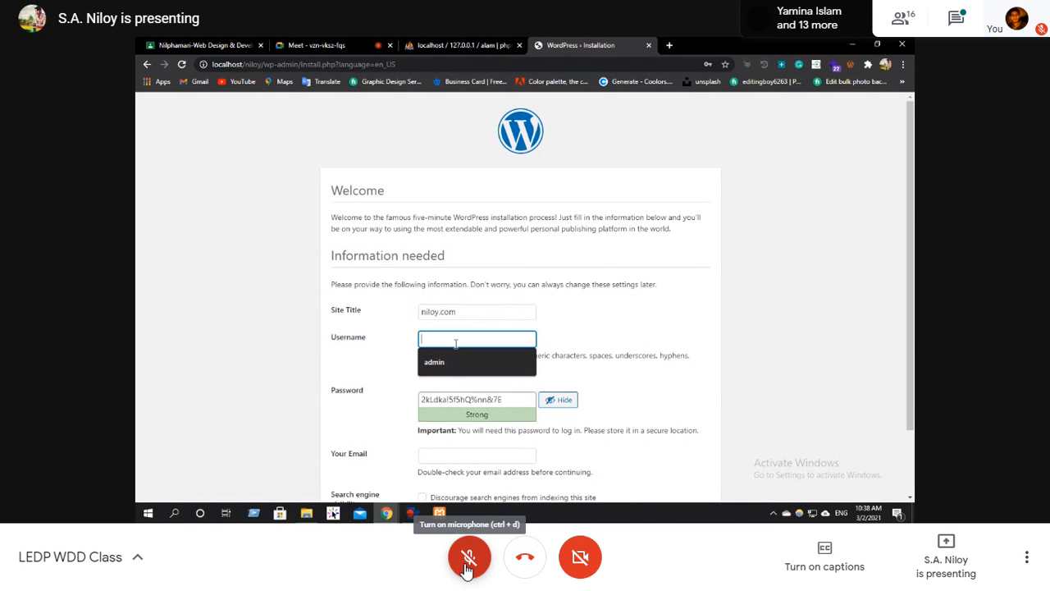
pyautogui.write('admin')
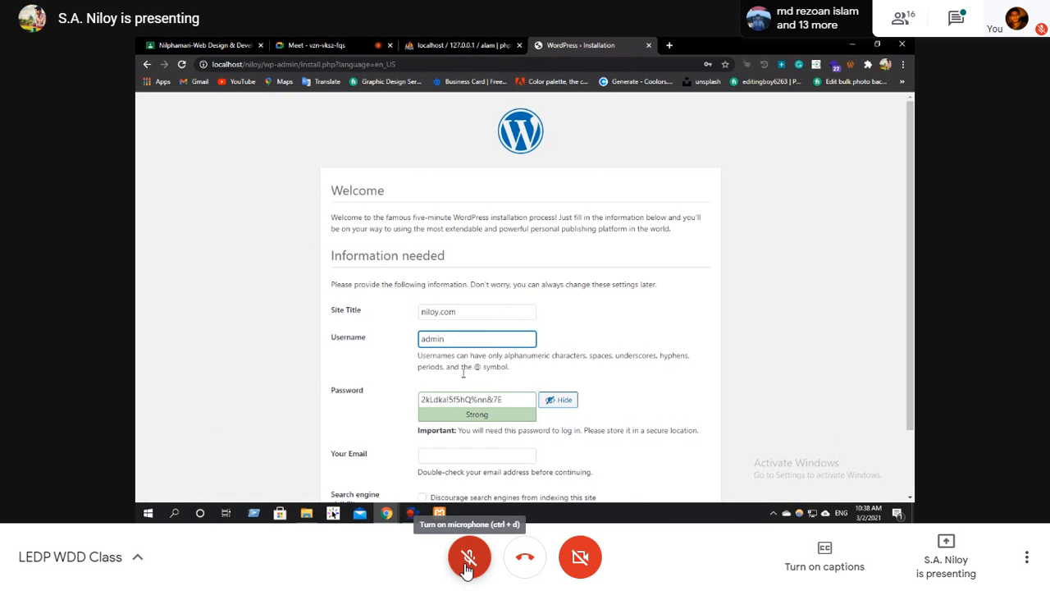
pyautogui.press('Tab')
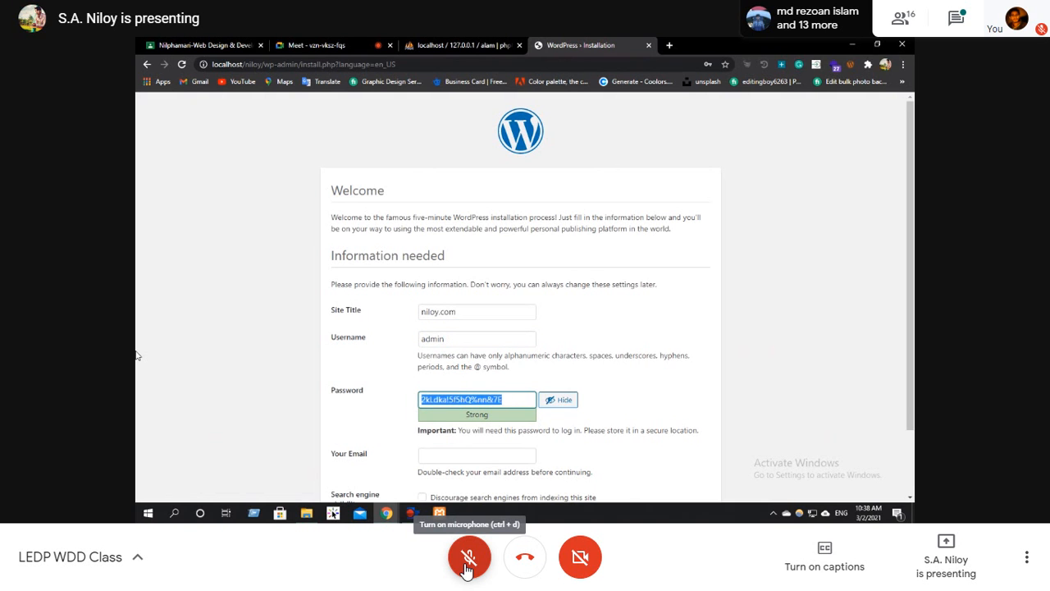
pyautogui.write('admin')
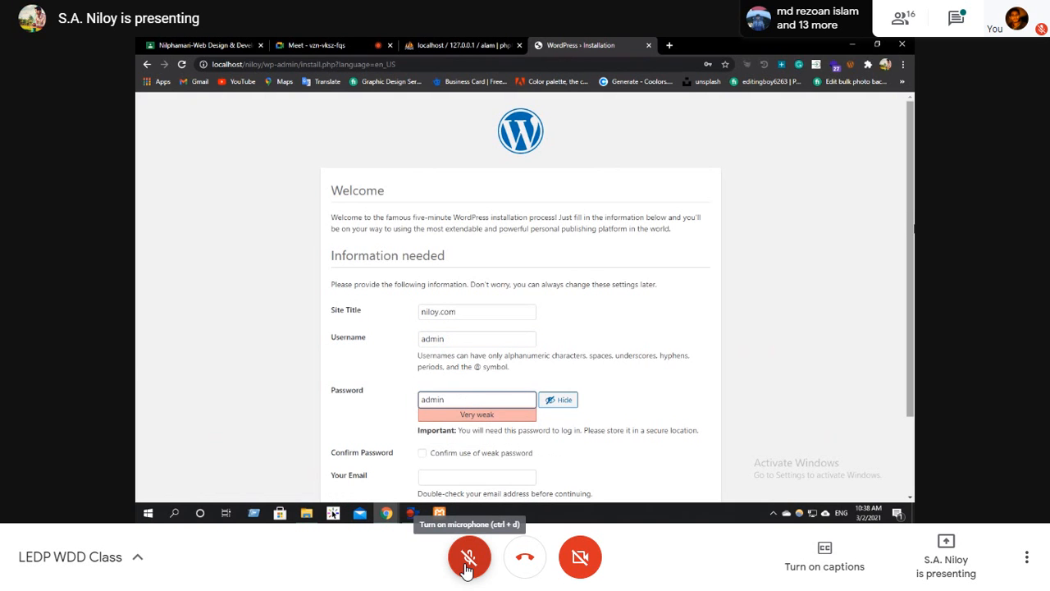
# Confirm the weak password, discourage search engine indexing, and try to install WordPress without an e-mail address.
pyautogui.scroll(-2, 468, 363)
pyautogui.click(422, 382)
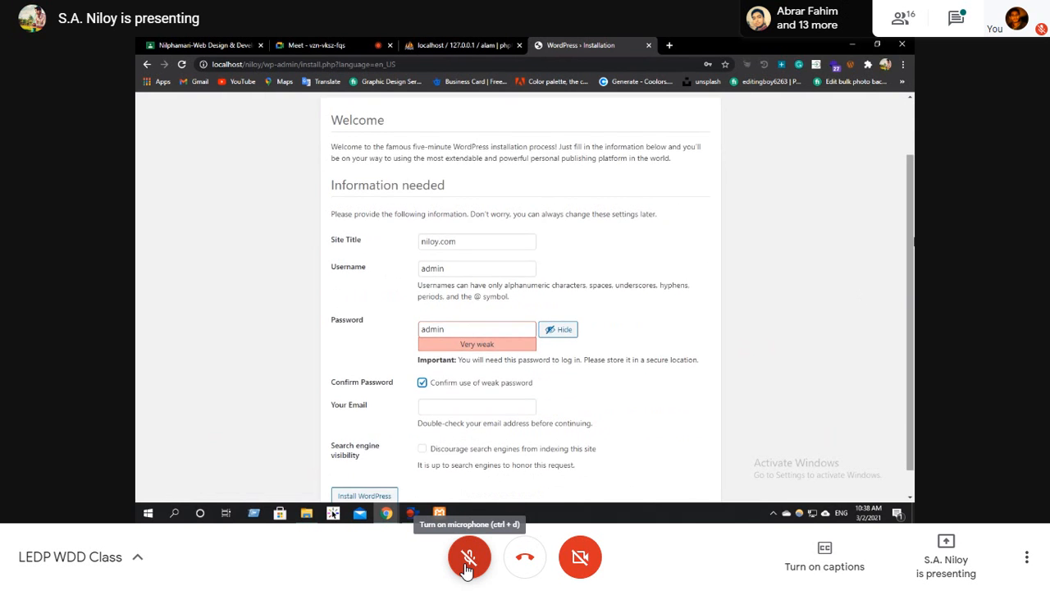
pyautogui.scroll(-1, 474, 337)
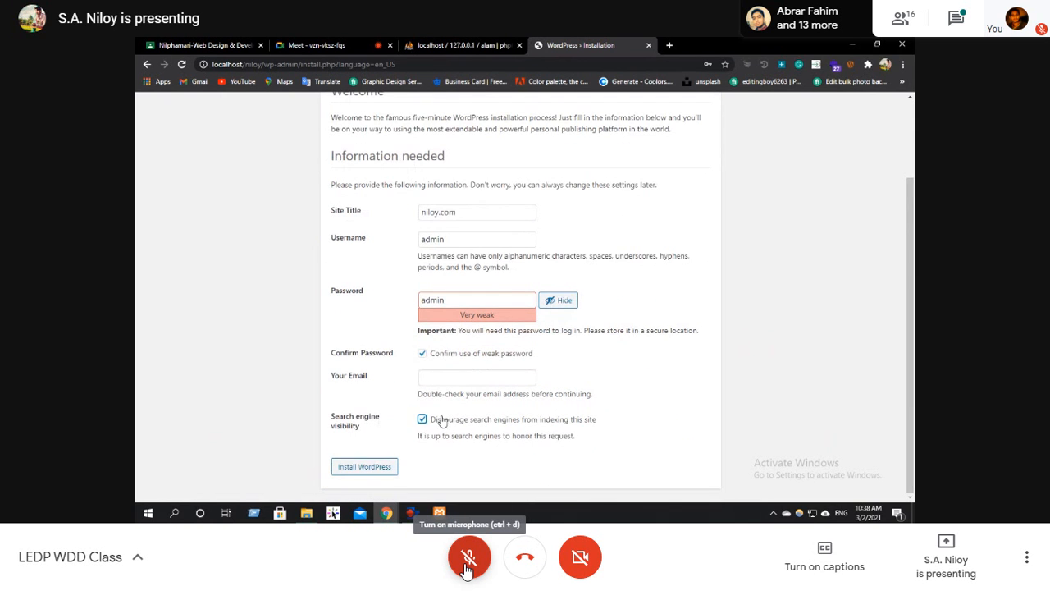
pyautogui.click(336, 473)
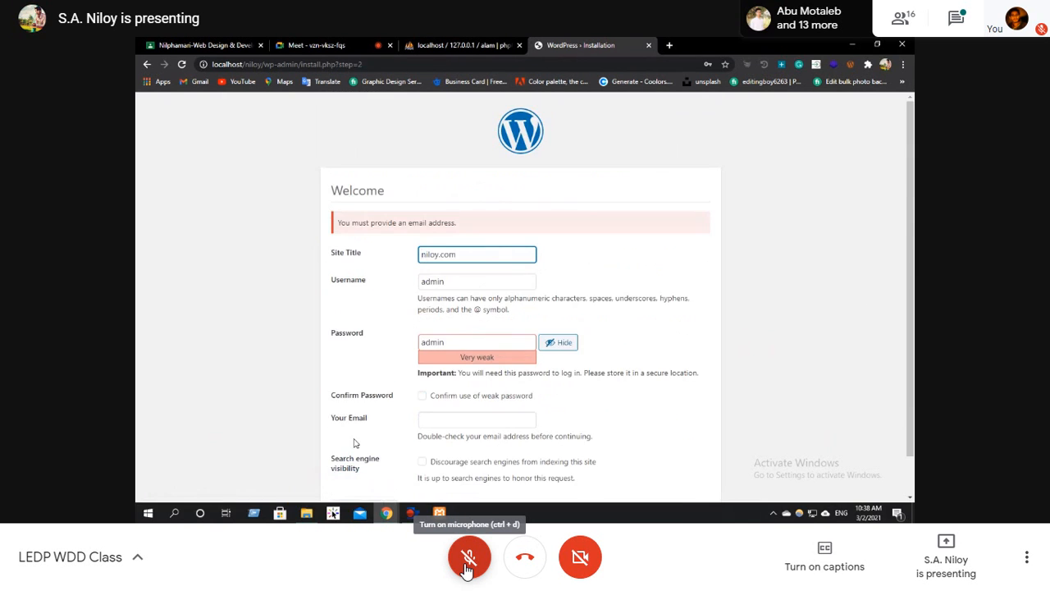
# Fill in the administrator's e-mail, discourage search engine indexing, confirm use of the weak password, and install WordPress.
pyautogui.scroll(-1, 894, 238)
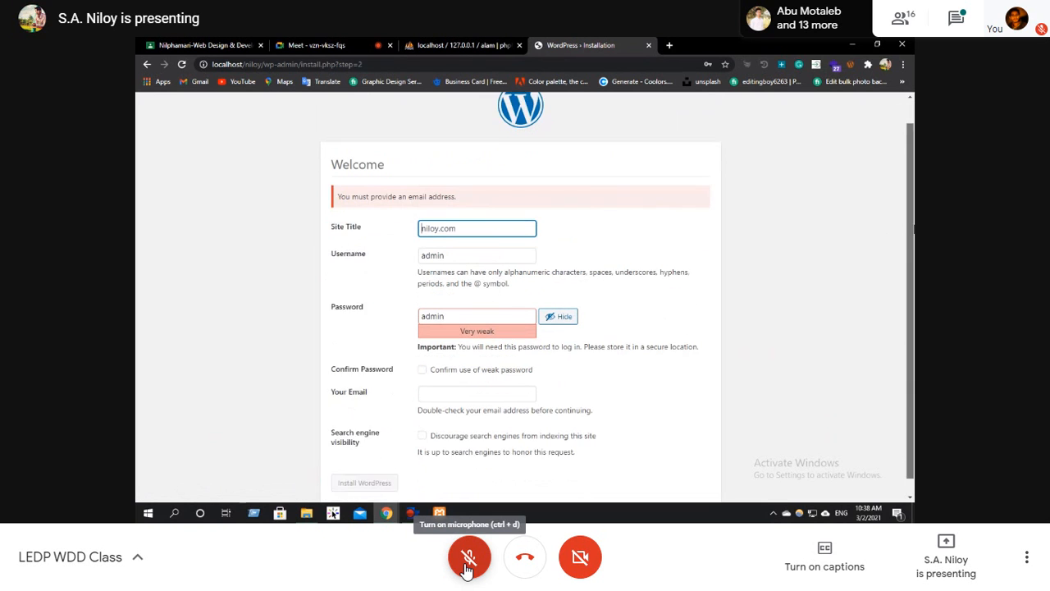
pyautogui.click(483, 378)
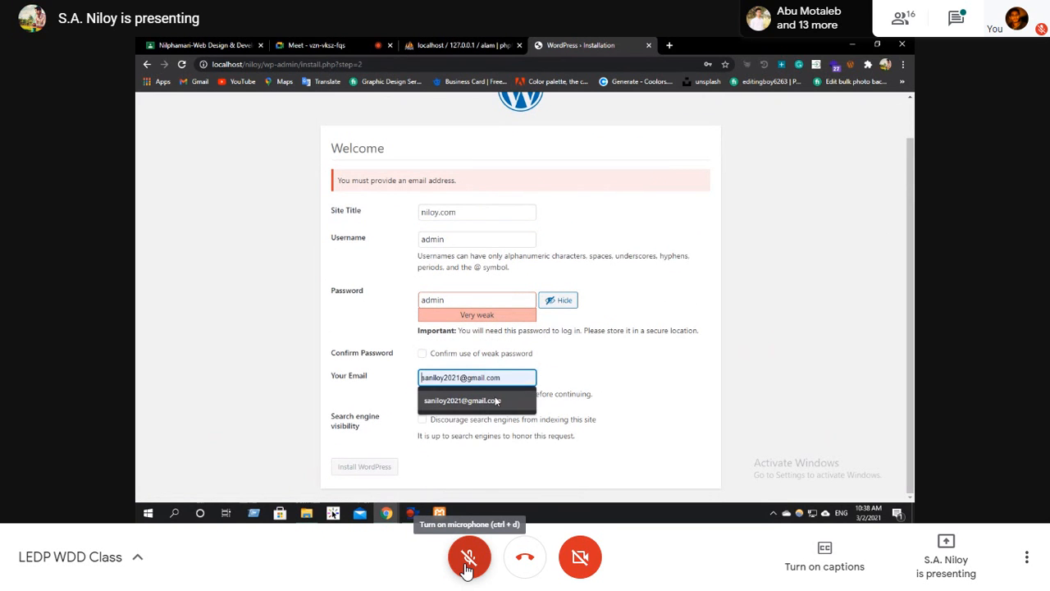
pyautogui.click(461, 401)
pyautogui.click(423, 421)
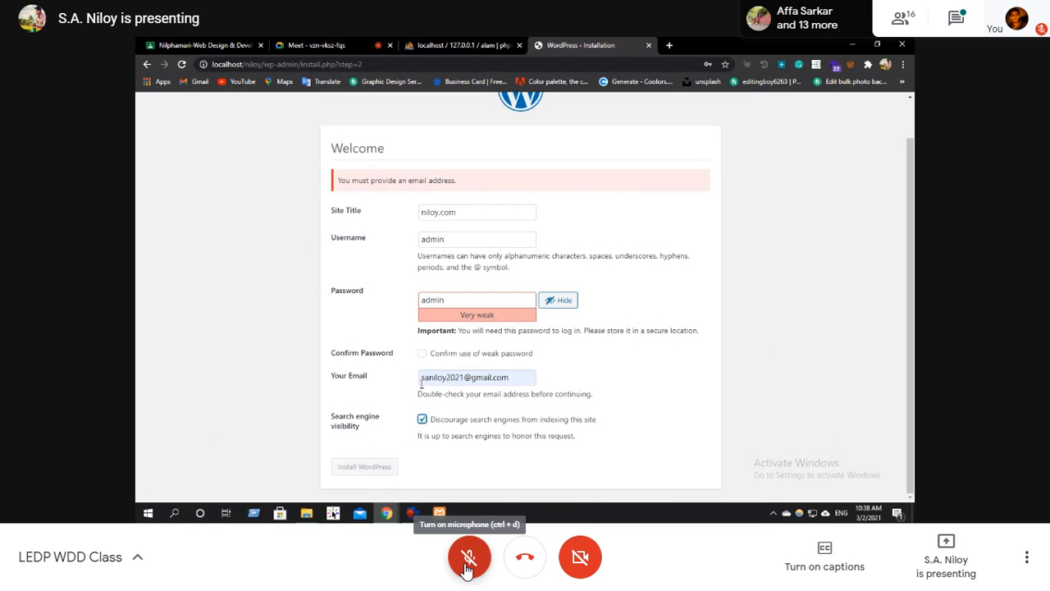
pyautogui.click(421, 355)
pyautogui.click(366, 467)
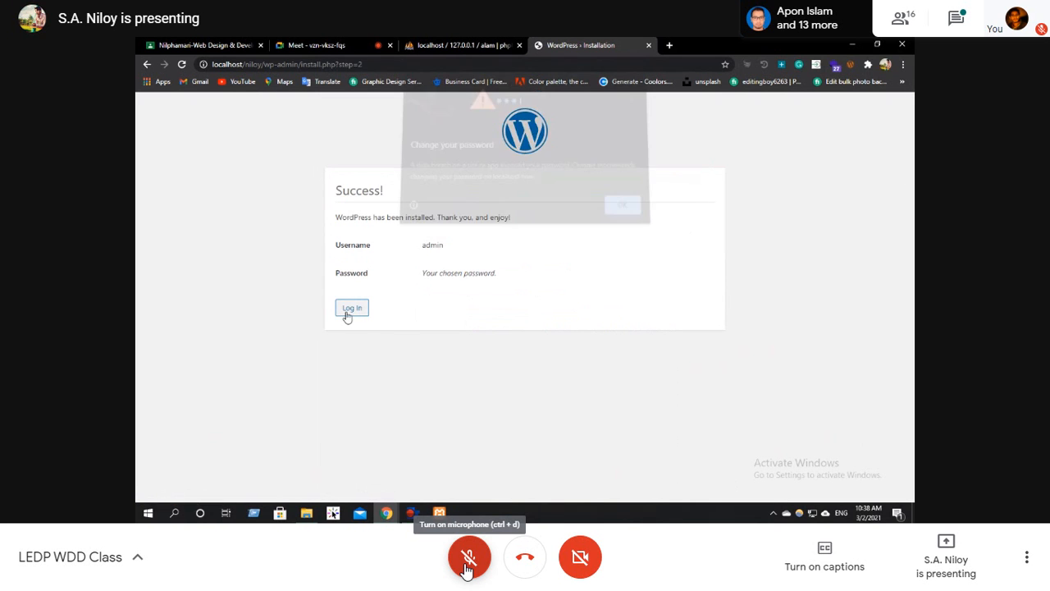
# Dismiss the change-password warning and open the new site's login page.
pyautogui.click(619, 210)
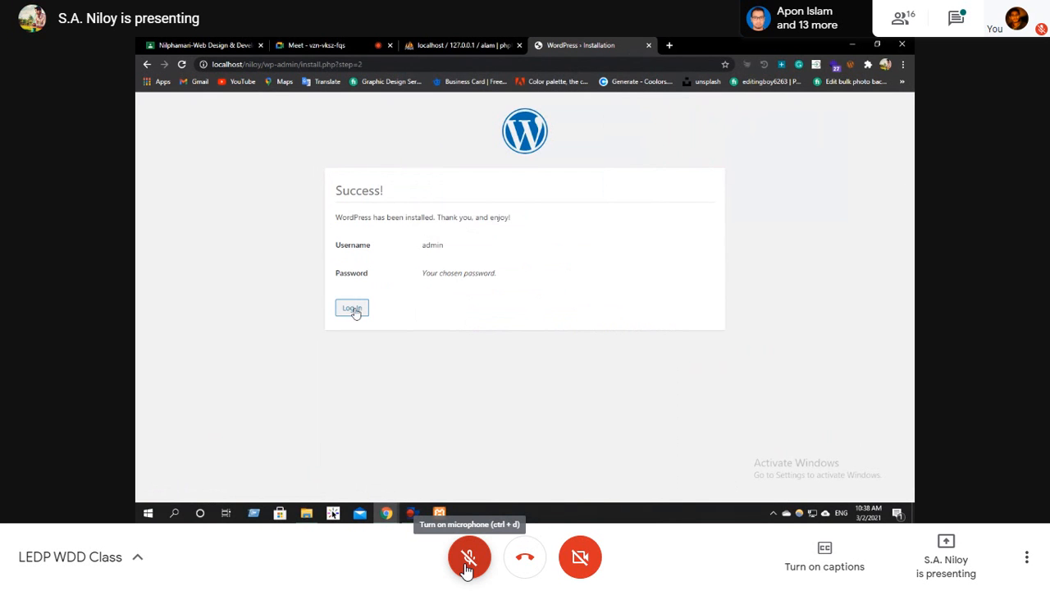
pyautogui.click(352, 308)
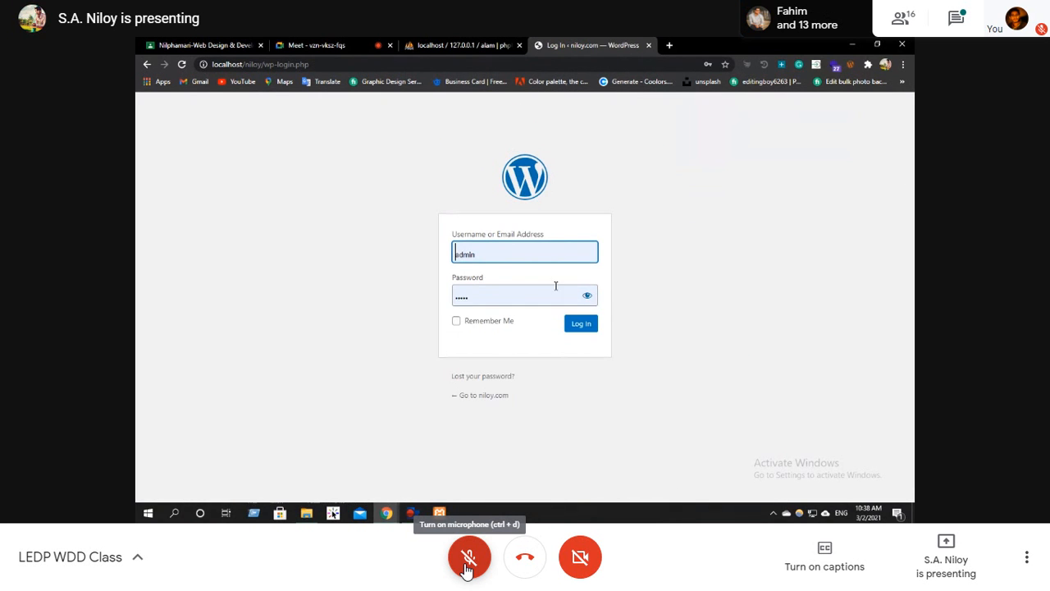
# Log in to the new WordPress site as admin with the prefilled credentials and dismiss the change-password warning.
pyautogui.click(501, 326)
pyautogui.click(569, 326)
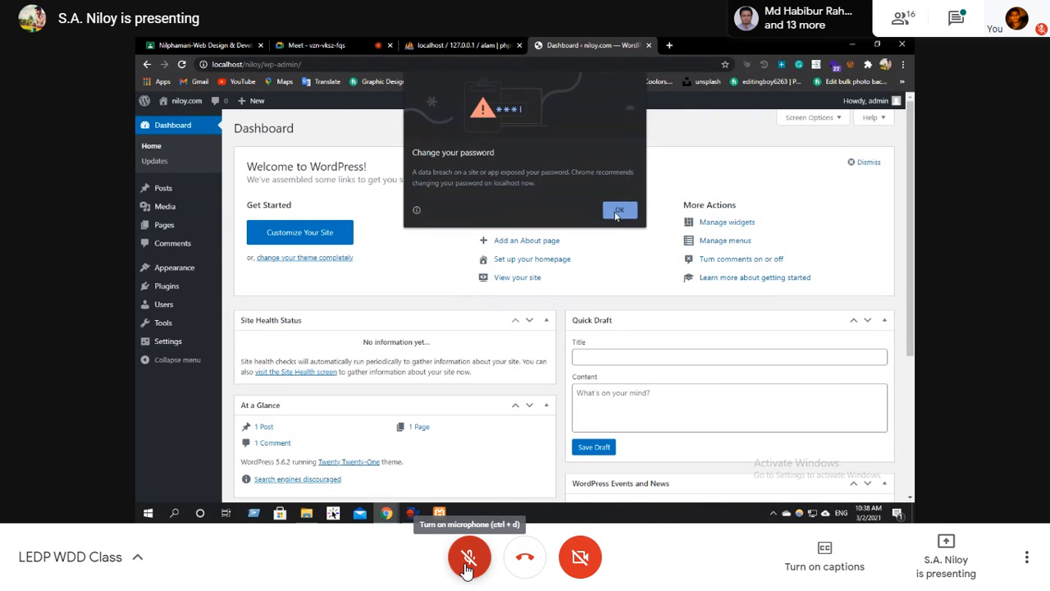
pyautogui.click(618, 211)
# View the new site's front page in a separate tab and return to its dashboard.
pyautogui.rightClick(184, 114)
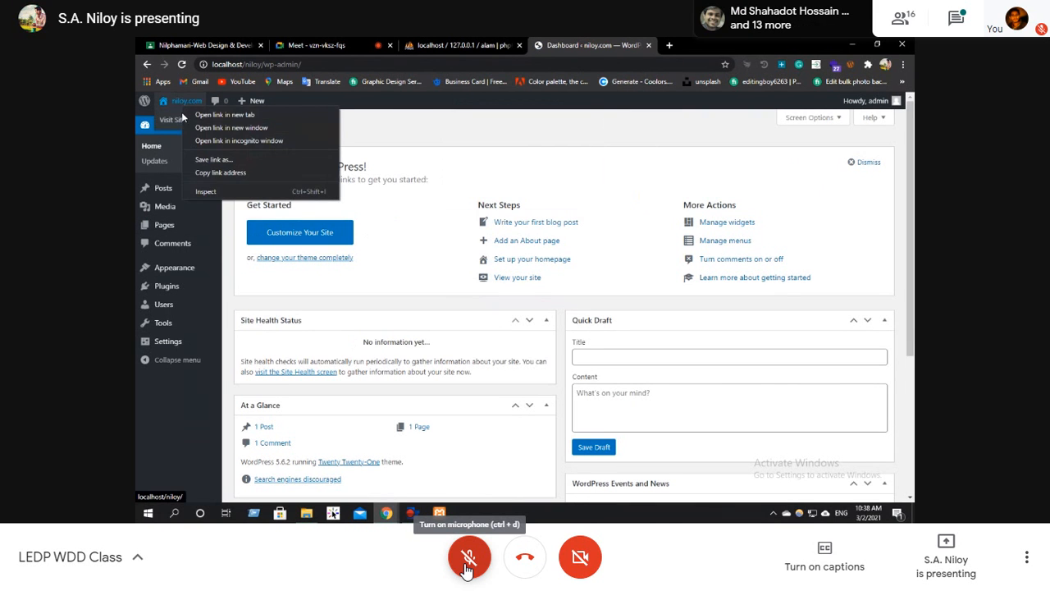
pyautogui.click(137, 391)
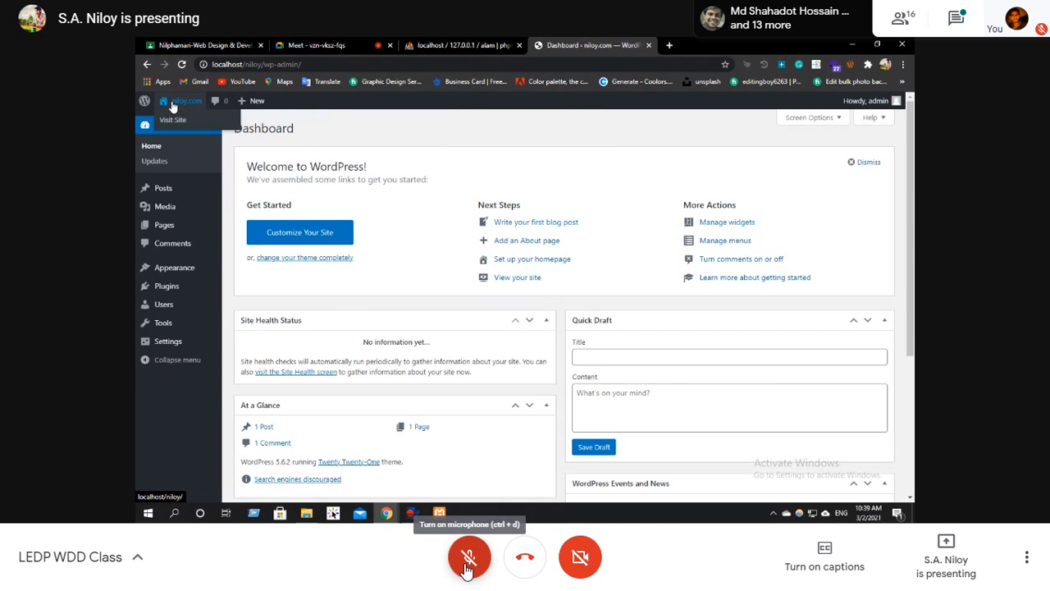
pyautogui.rightClick(172, 103)
pyautogui.click(195, 112)
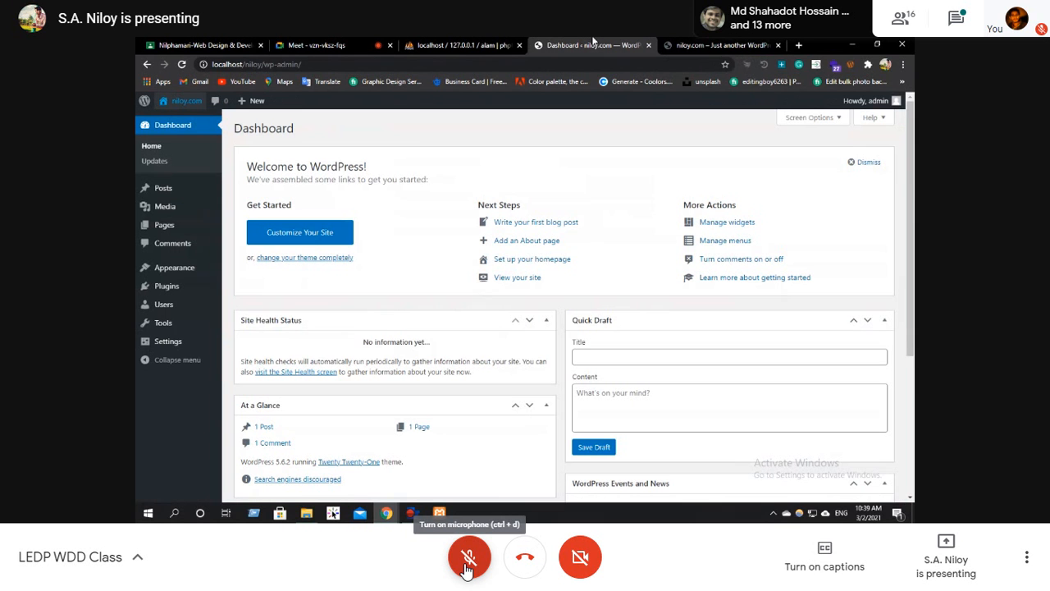
pyautogui.click(584, 45)
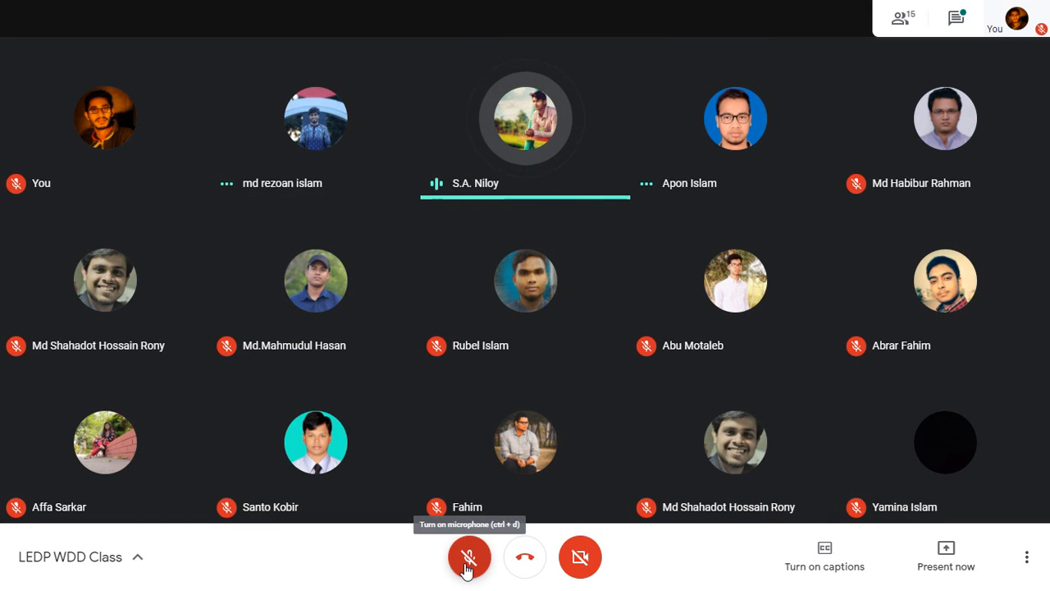
# Exit full screen, unmute the microphone, and present the entire screen in the Meet call with the sharing notice hidden.
pyautogui.press('F11')
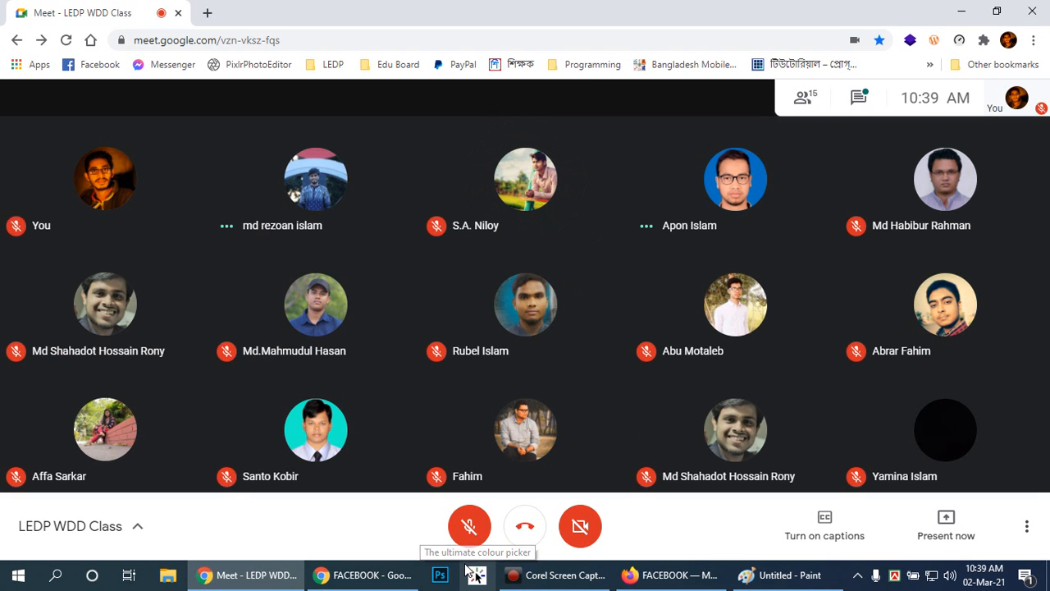
pyautogui.hotkey('ctrl', 'd')
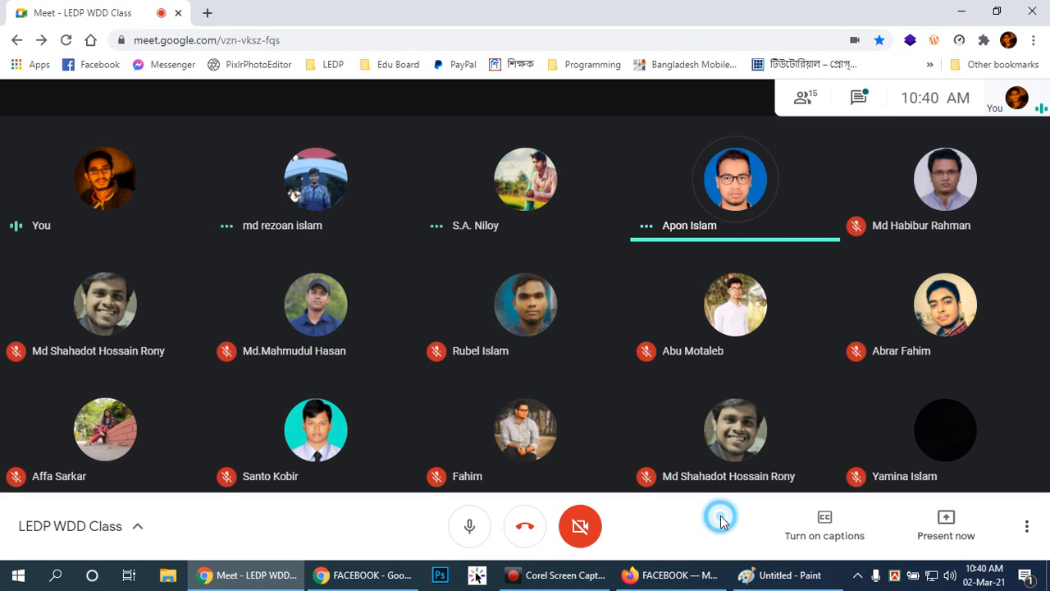
pyautogui.click(944, 525)
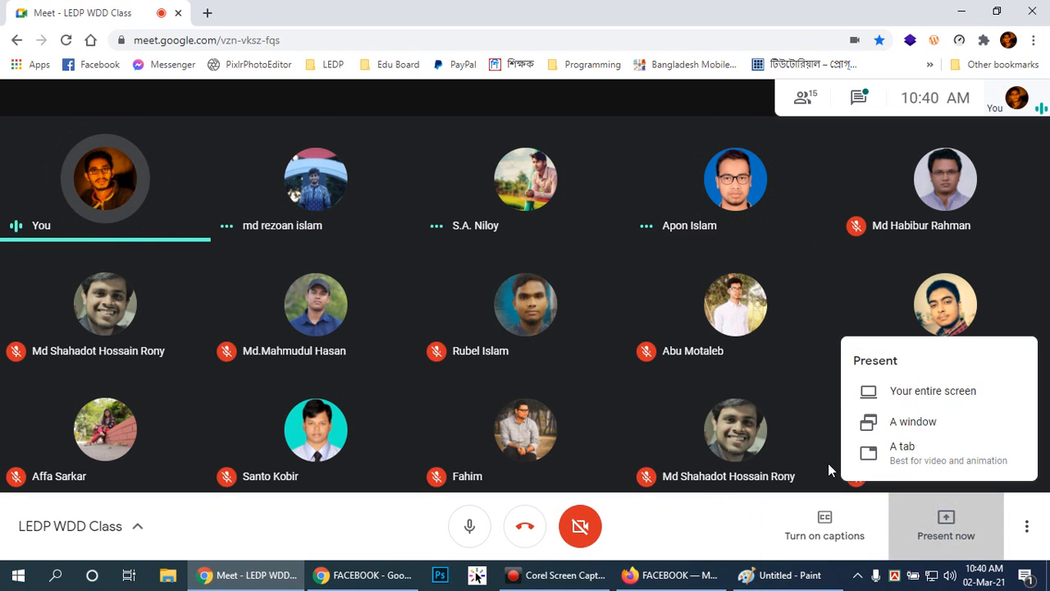
pyautogui.click(925, 393)
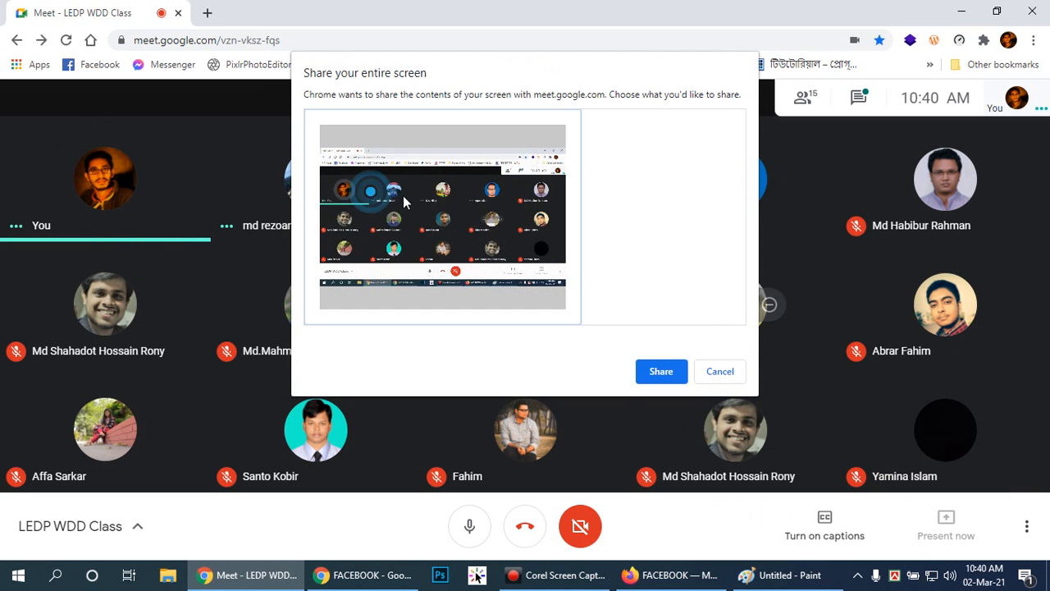
pyautogui.click(661, 370)
pyautogui.click(664, 541)
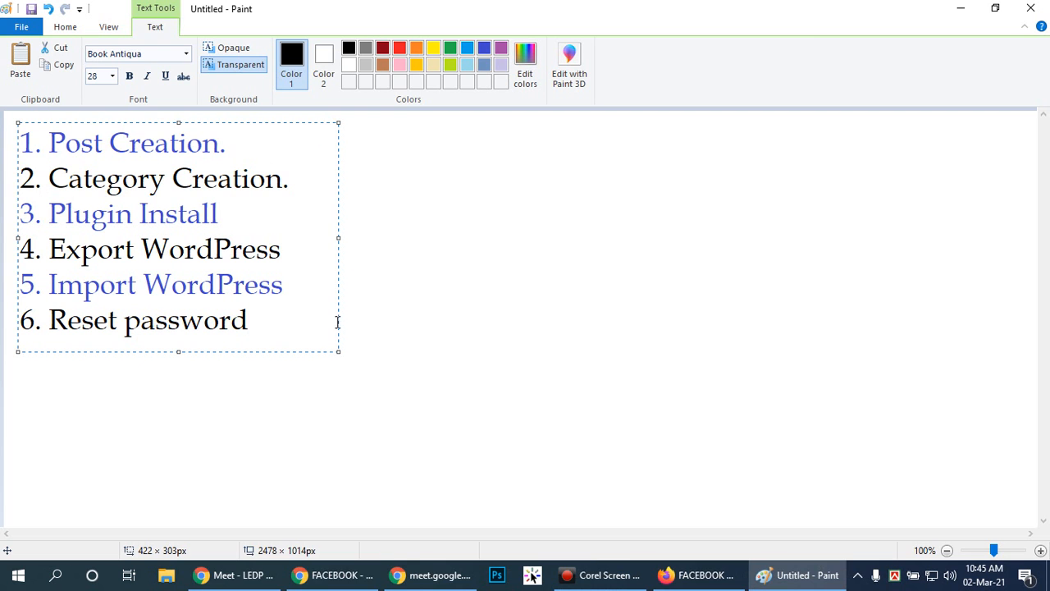
# Switch to Firefox and open the list of all posts in the local site's dashboard.
pyautogui.click(696, 574)
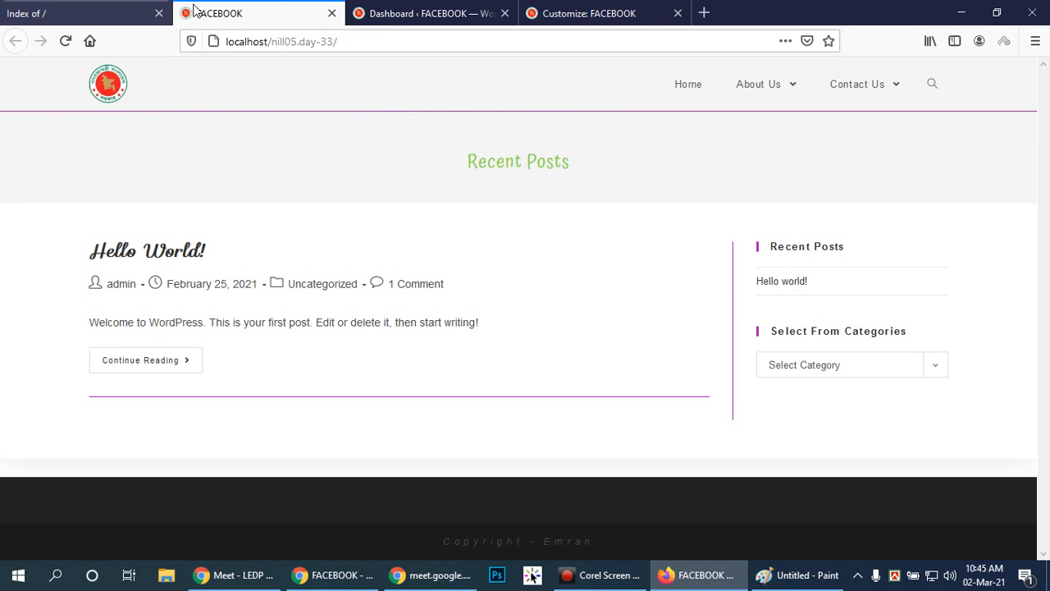
pyautogui.click(410, 13)
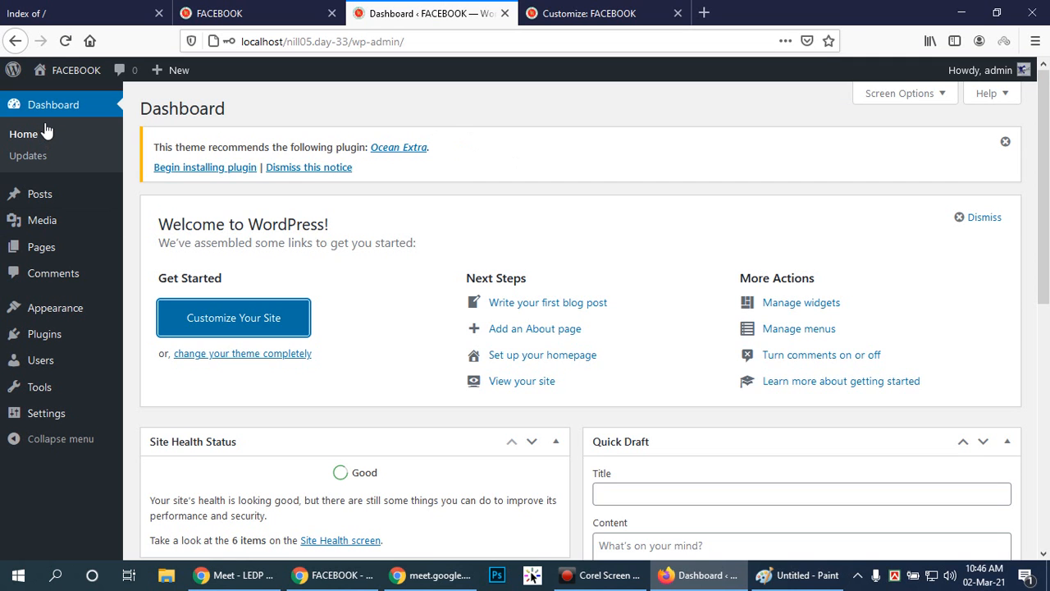
pyautogui.moveTo(47, 201)
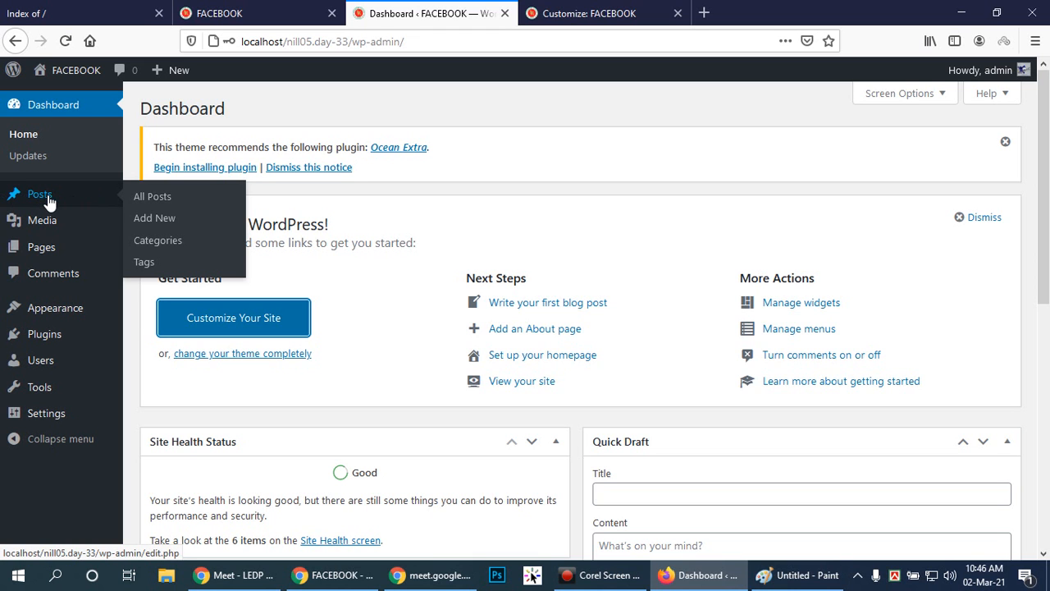
pyautogui.click(148, 217)
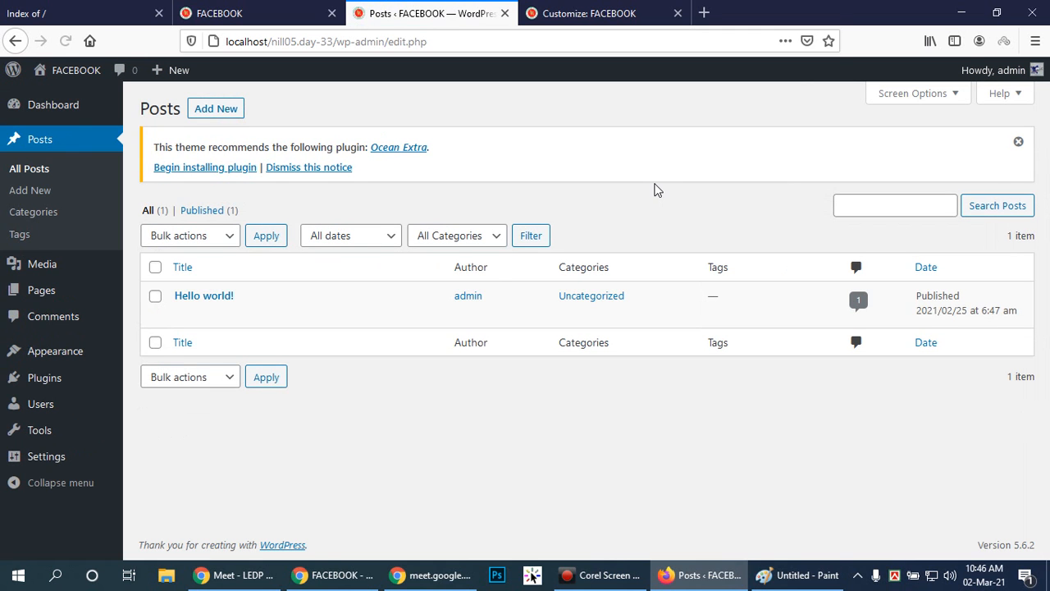
pyautogui.moveTo(209, 298)
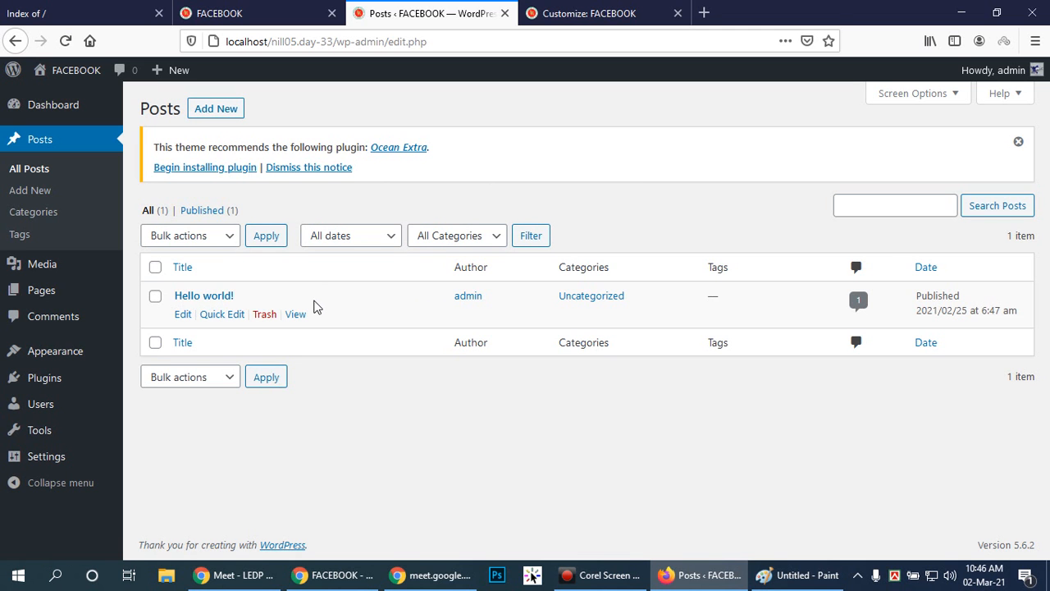
# Close the Customizer and open the FACEBOOK site's front page from its dashboard.
pyautogui.click(566, 12)
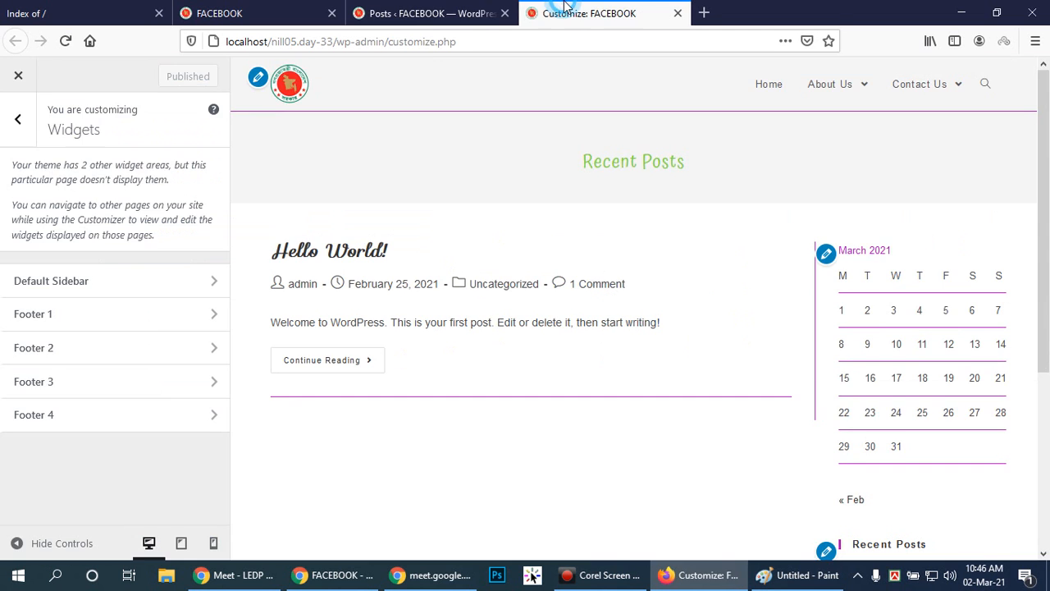
pyautogui.click(21, 77)
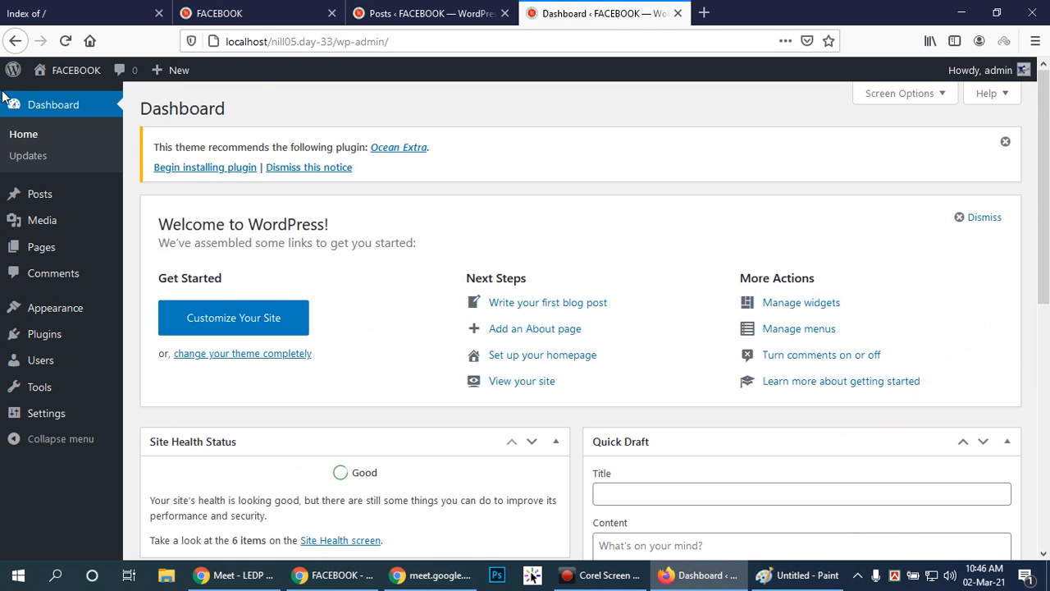
pyautogui.click(427, 13)
pyautogui.click(297, 11)
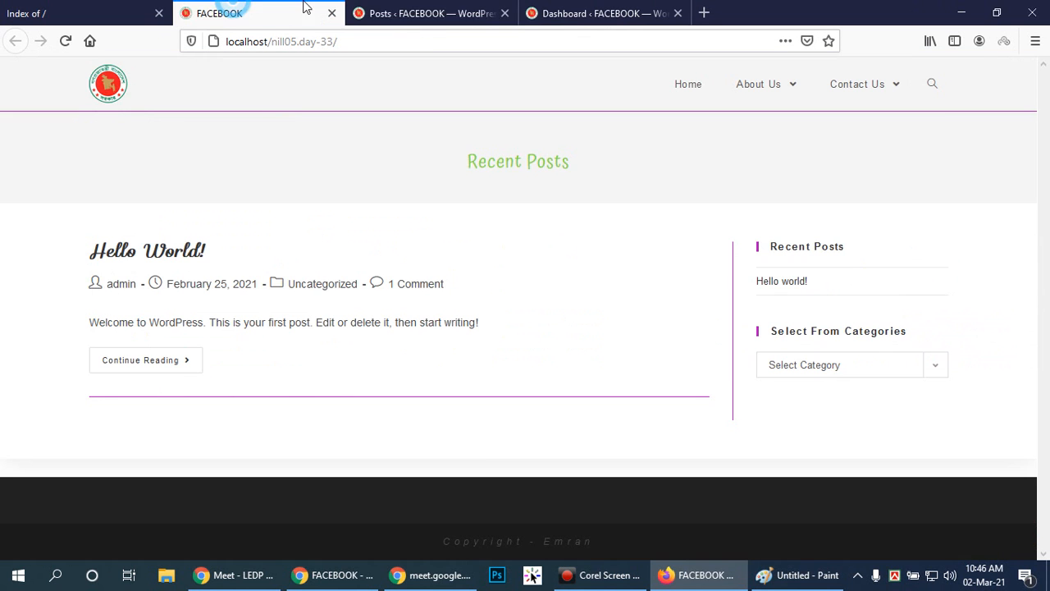
pyautogui.click(465, 11)
pyautogui.click(542, 12)
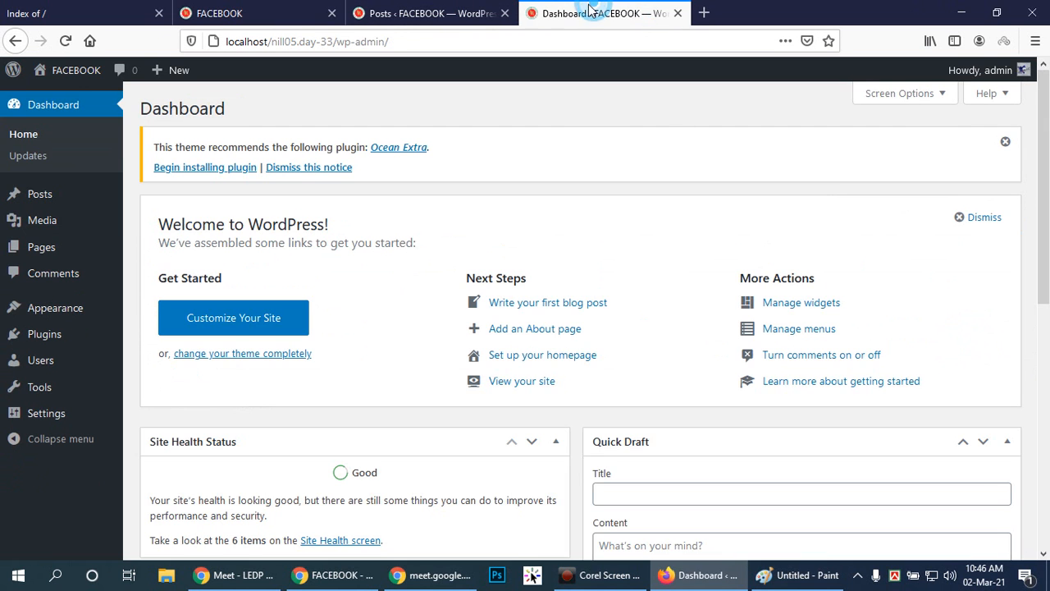
pyautogui.click(72, 70)
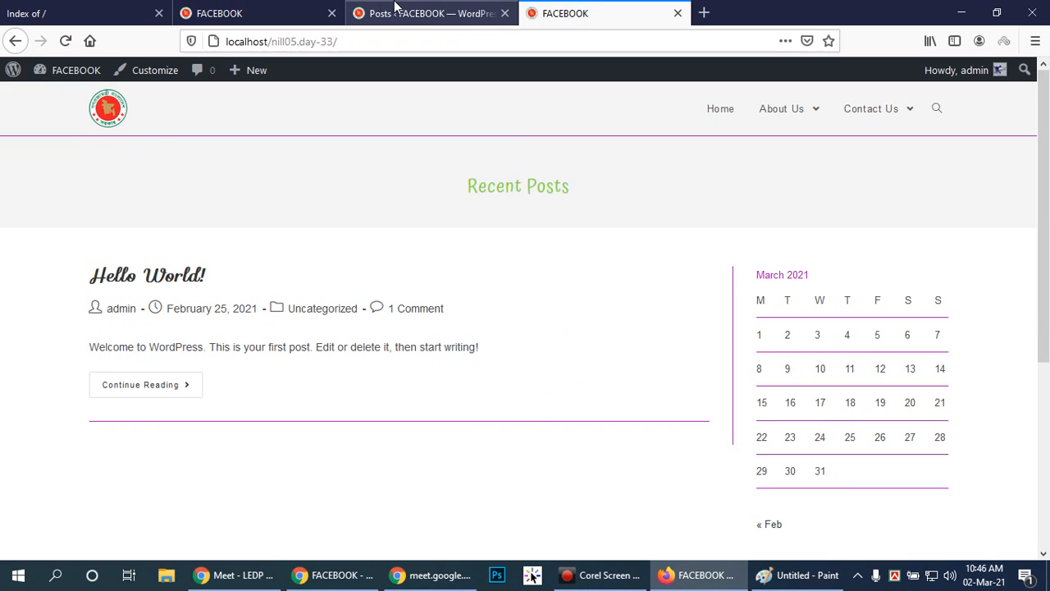
# Move the "Hello world!" post to the trash and delete it permanently.
pyautogui.click(426, 8)
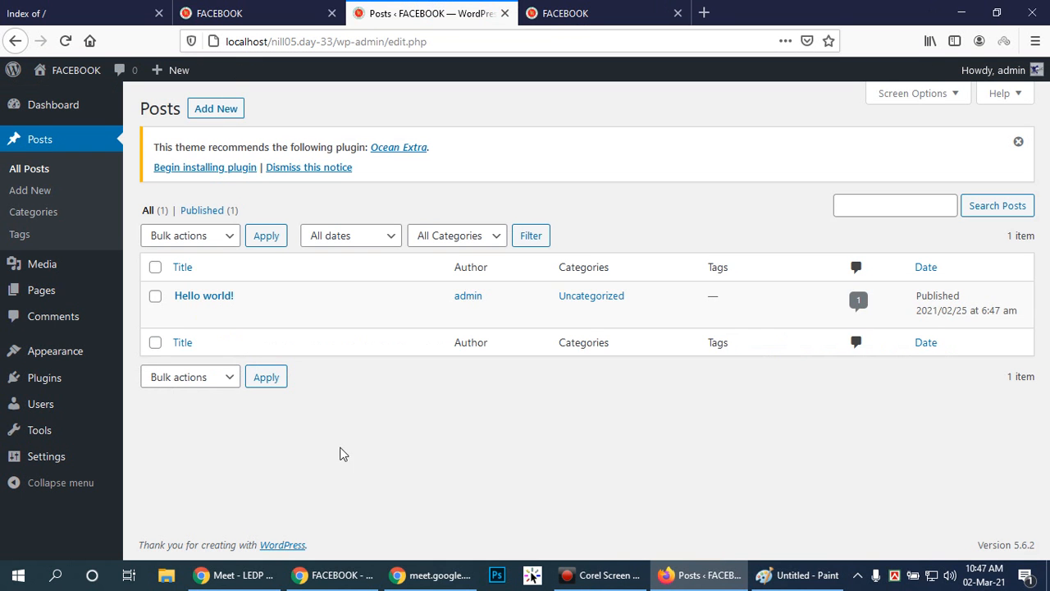
pyautogui.moveTo(207, 310)
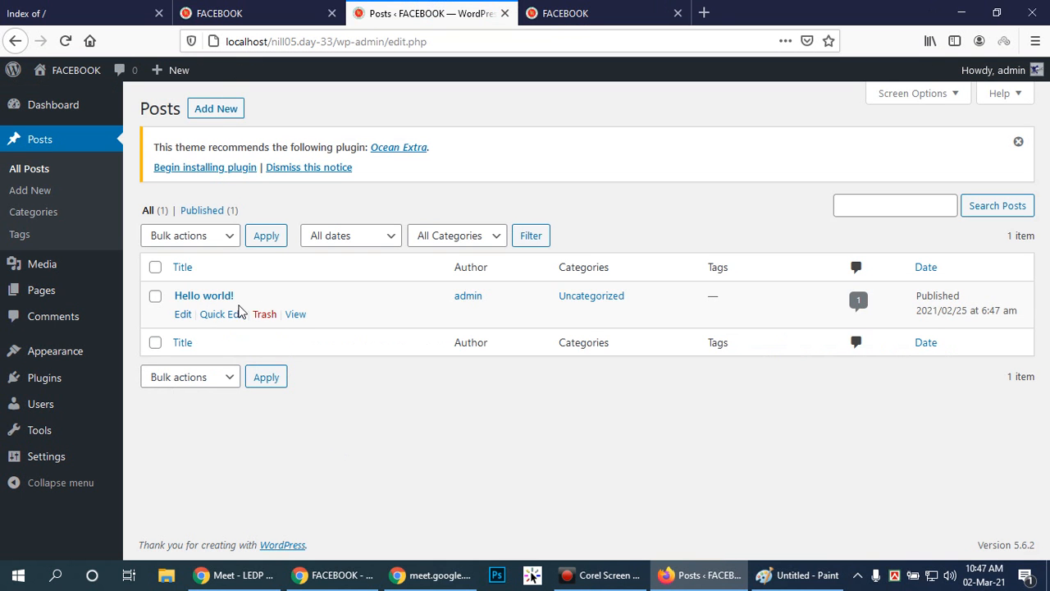
pyautogui.click(266, 315)
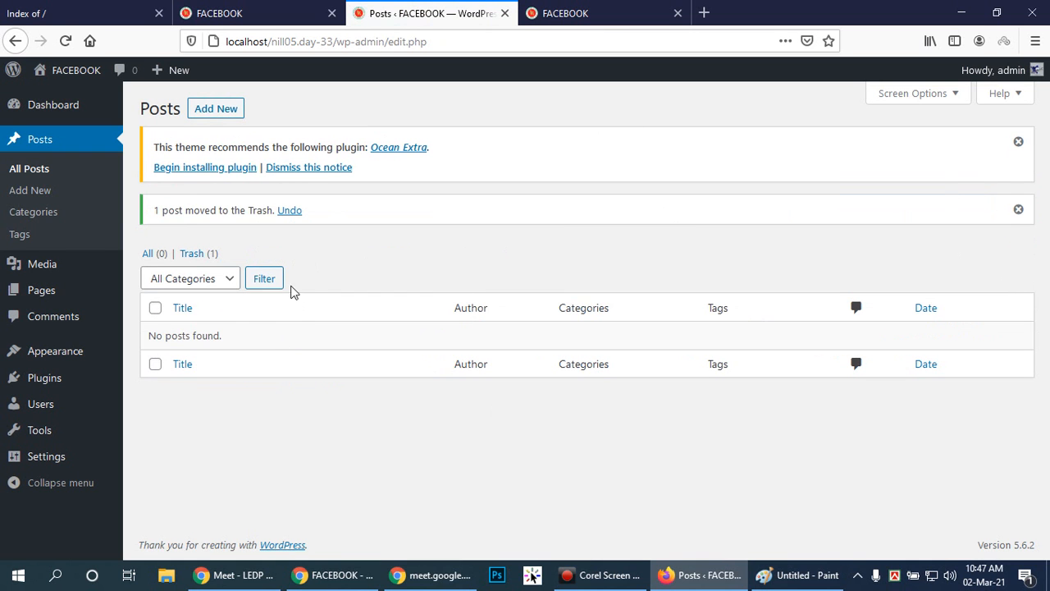
pyautogui.click(196, 253)
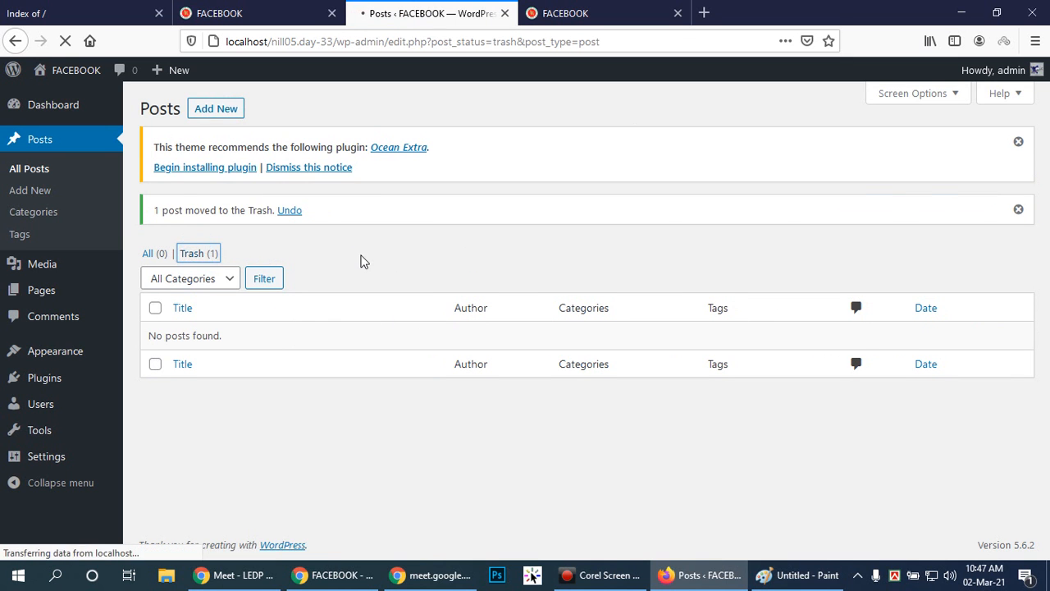
pyautogui.click(251, 312)
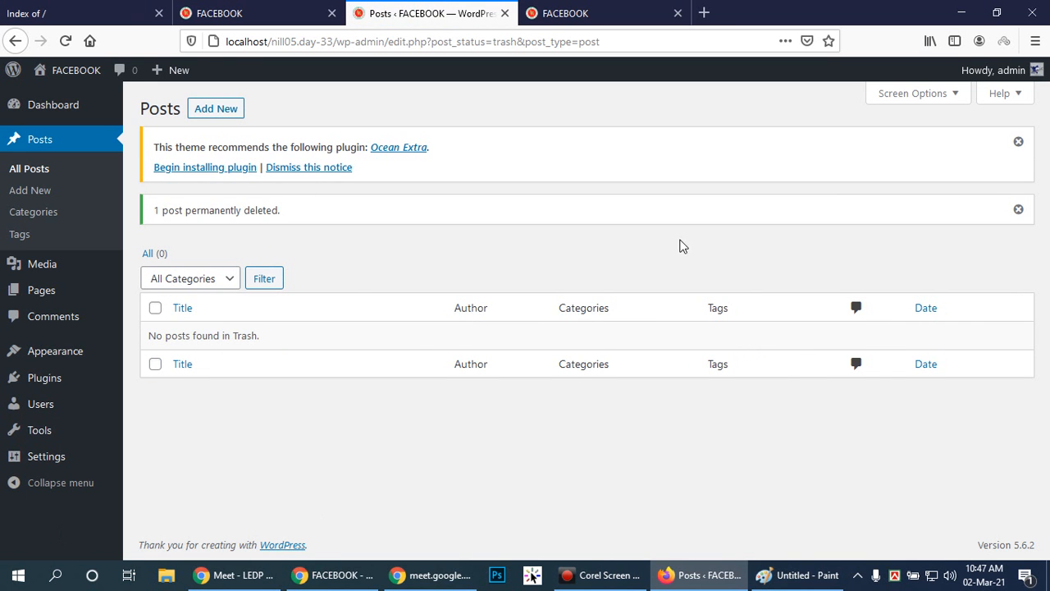
# Reload the site's front page in Firefox and in the incognito Chrome window.
pyautogui.click(558, 15)
pyautogui.click(65, 41)
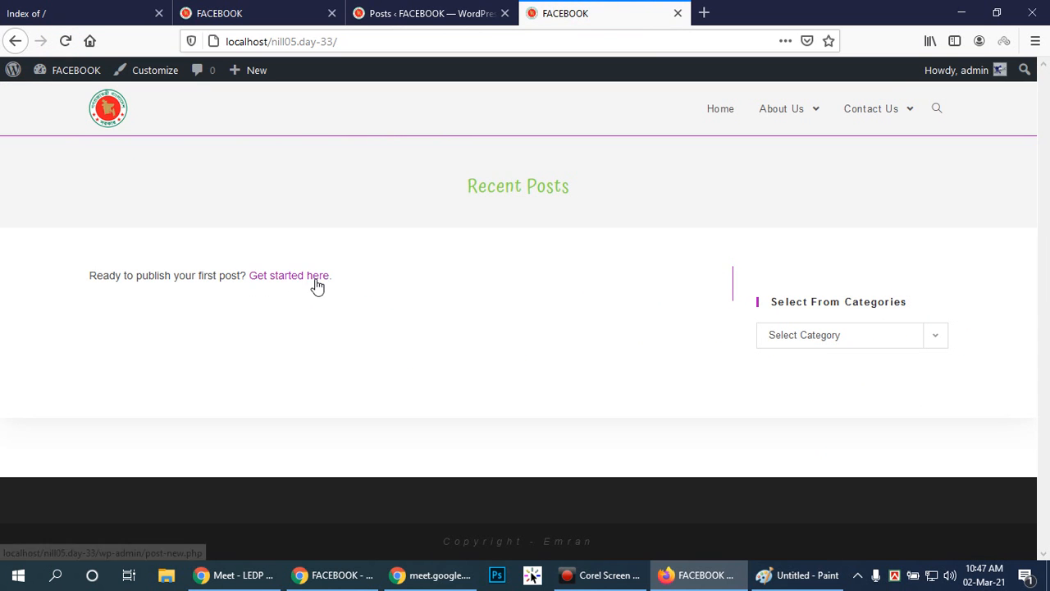
pyautogui.click(279, 15)
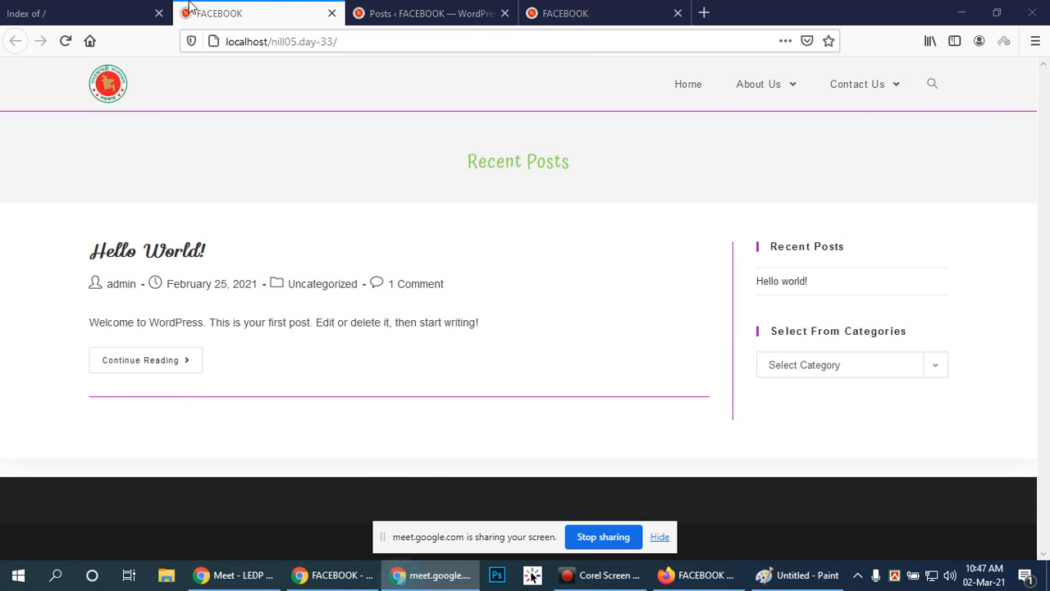
pyautogui.click(303, 576)
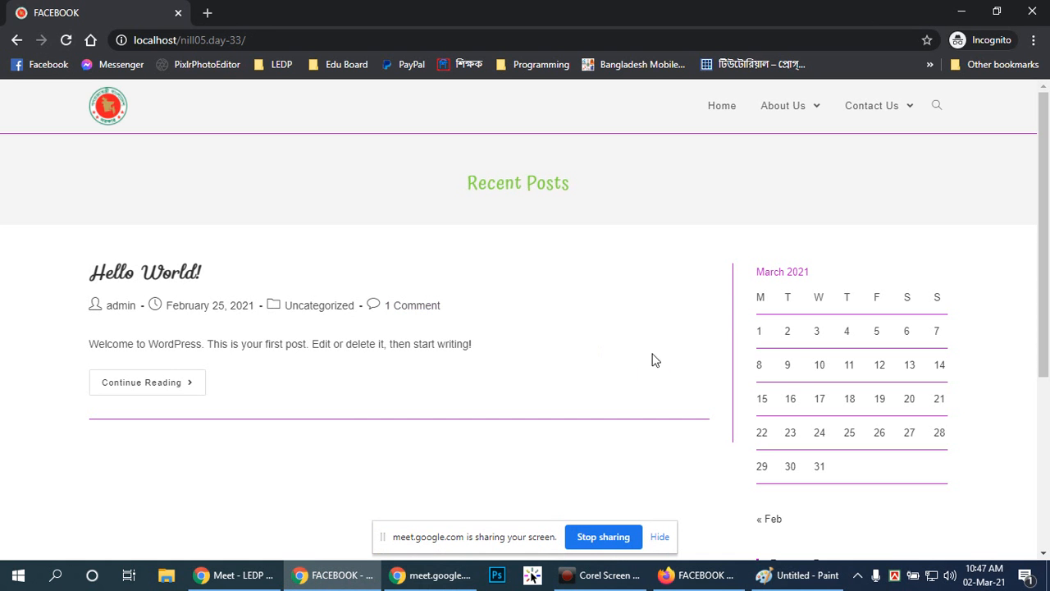
pyautogui.click(67, 40)
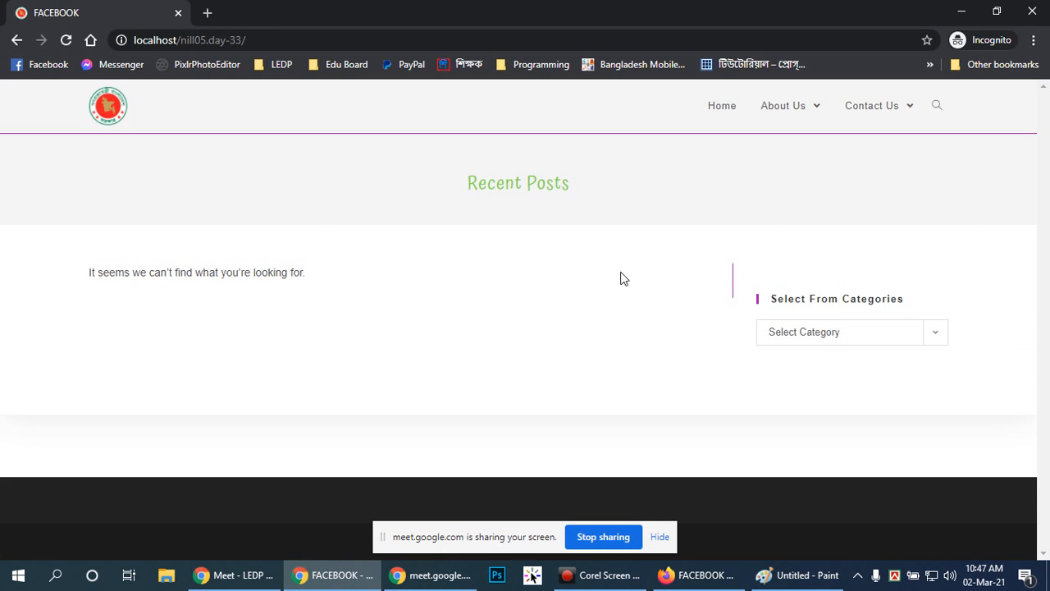
# Examine the front page's content area and the sidebar's category list as a logged-out visitor.
pyautogui.moveTo(92, 272); pyautogui.dragTo(291, 268)
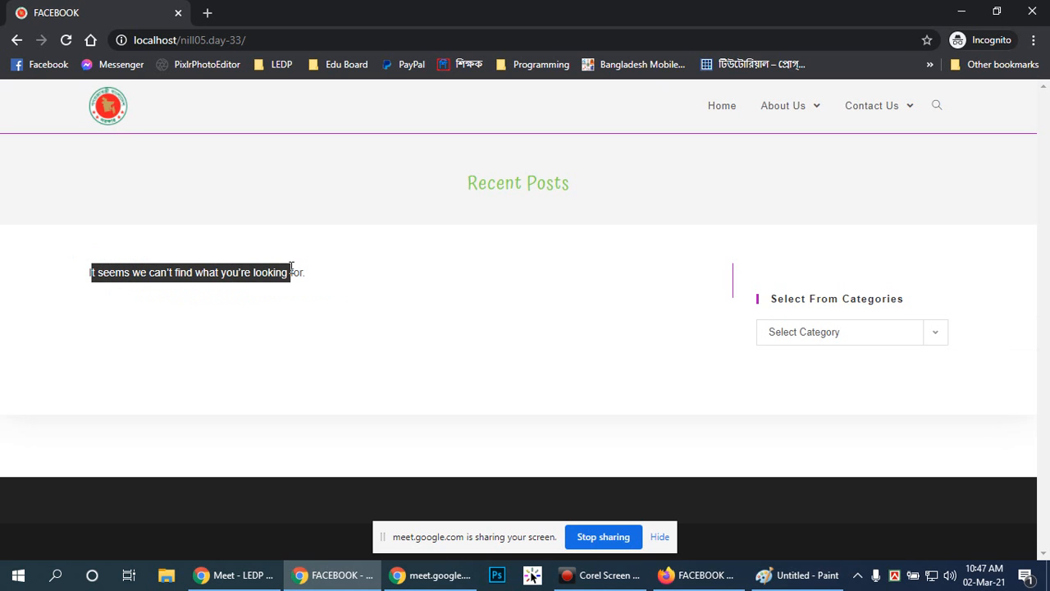
pyautogui.click(351, 287)
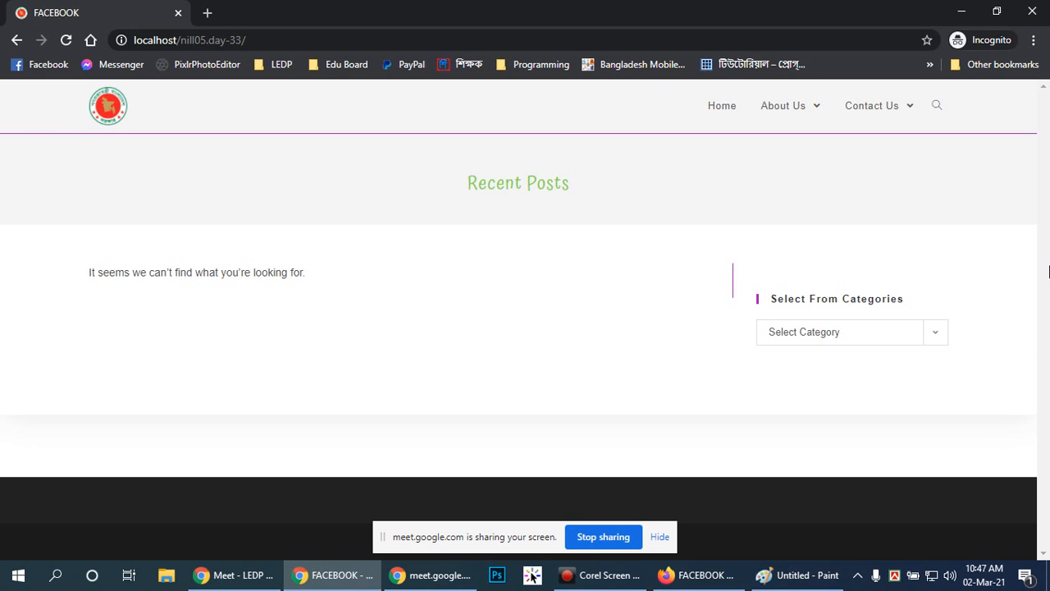
pyautogui.click(839, 426)
pyautogui.click(932, 333)
pyautogui.click(932, 336)
pyautogui.click(776, 404)
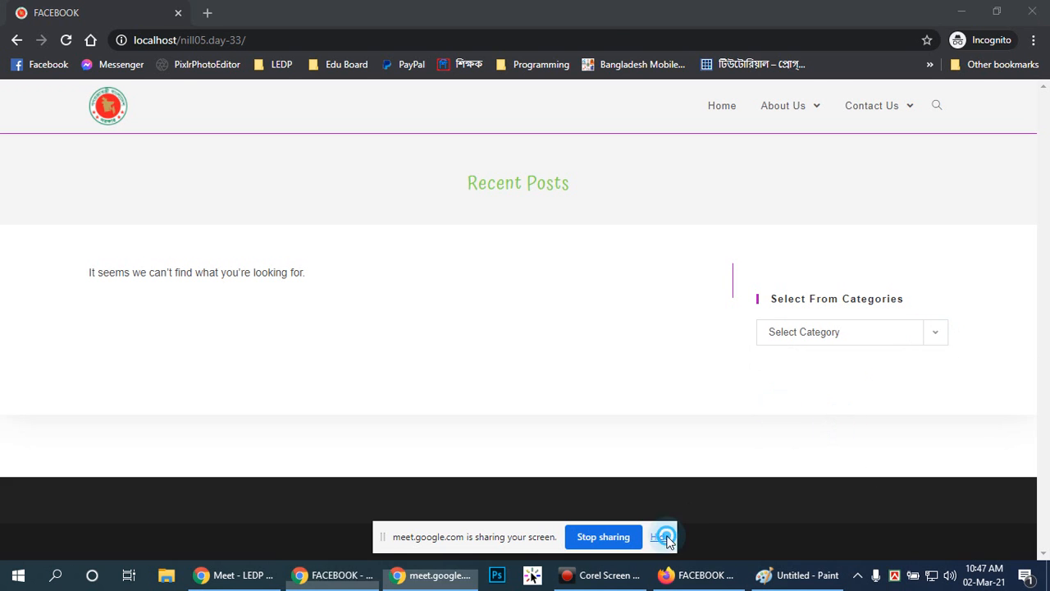
# Hide the screen-sharing notice and return to the Posts page in Firefox.
pyautogui.click(661, 536)
pyautogui.click(699, 574)
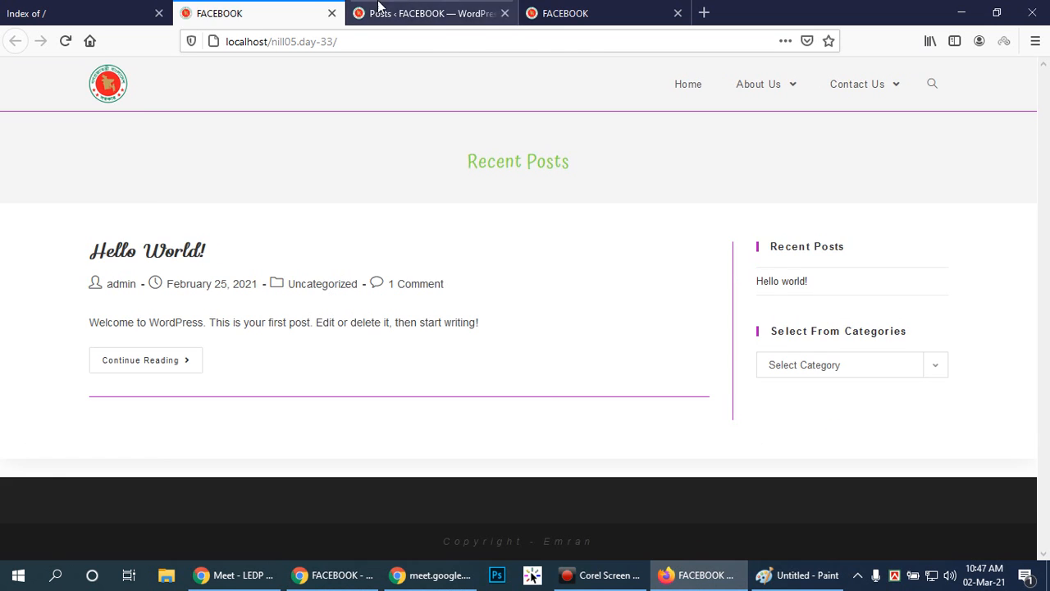
pyautogui.click(410, 12)
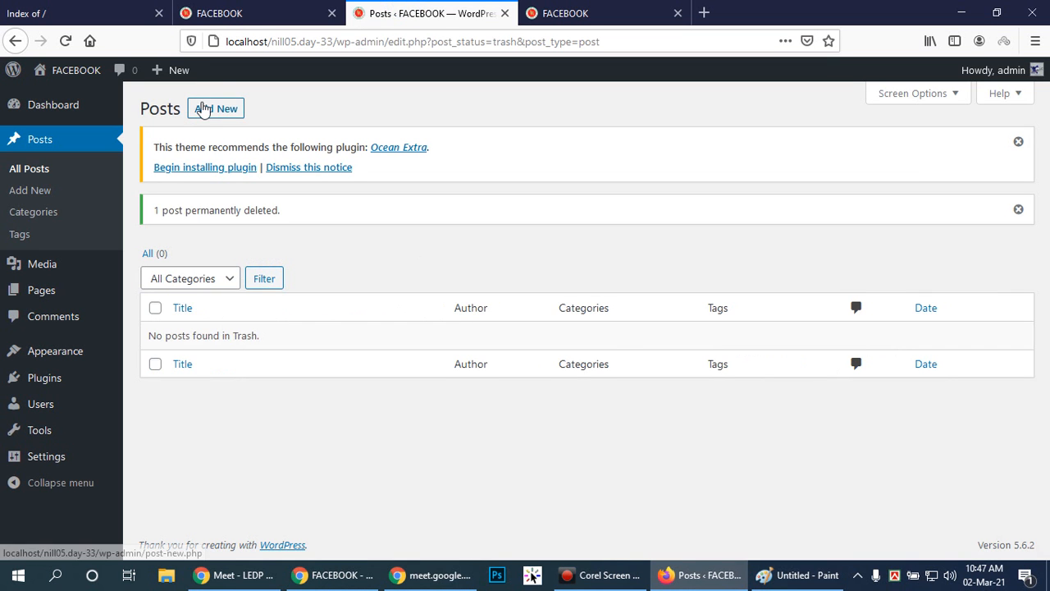
pyautogui.click(294, 110)
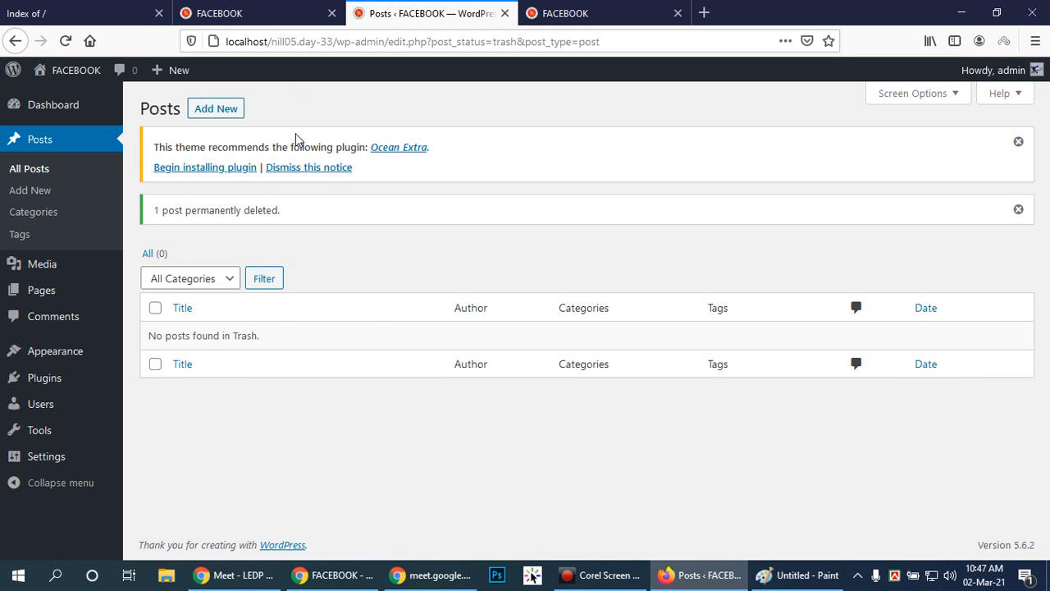
# Start a new post from the Posts page.
pyautogui.moveTo(43, 120)
pyautogui.click(543, 109)
pyautogui.moveTo(136, 108); pyautogui.dragTo(183, 113)
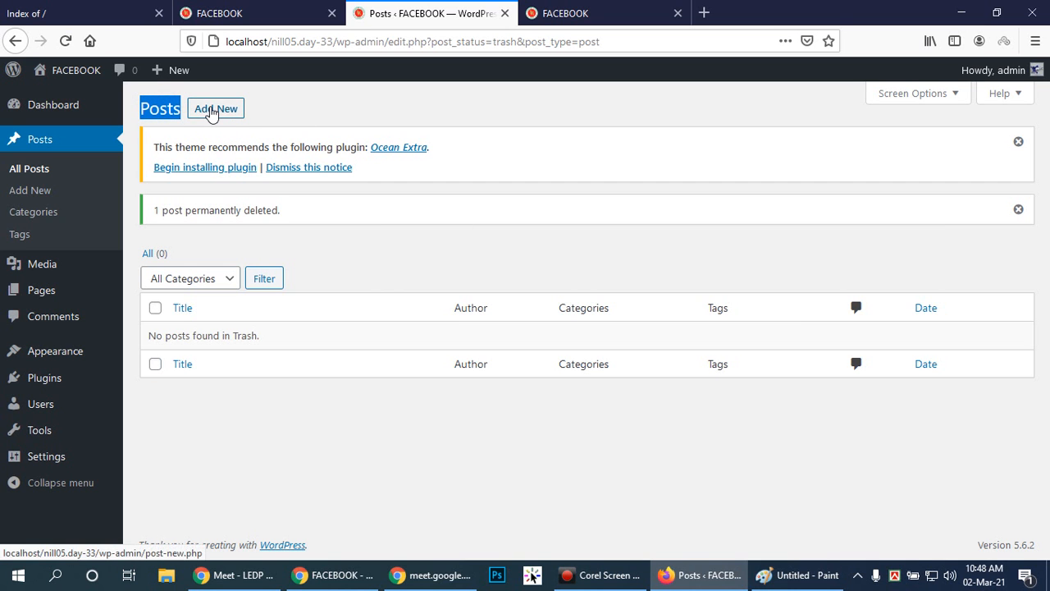
pyautogui.click(211, 113)
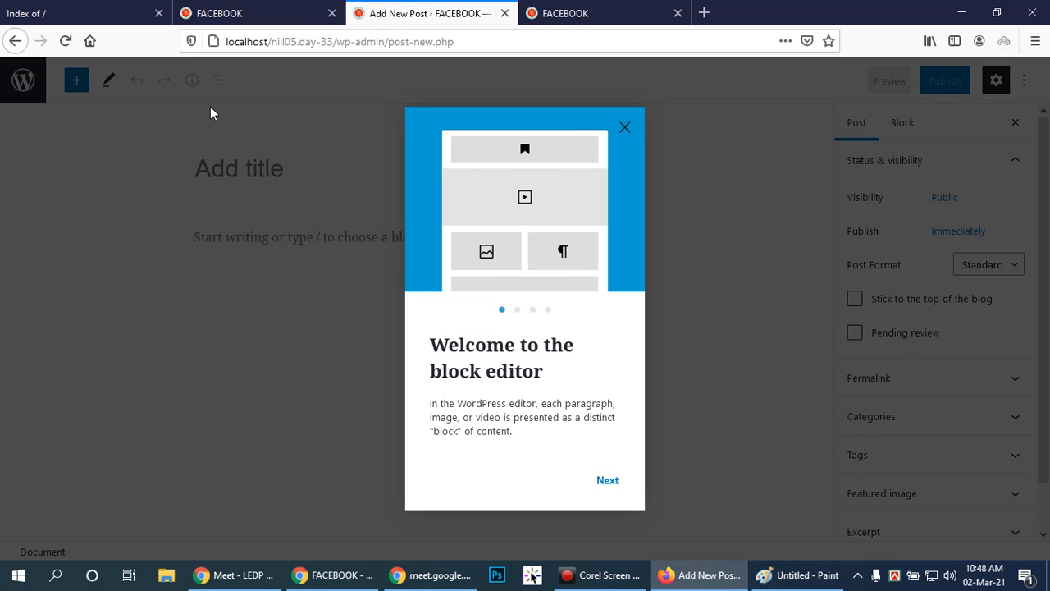
# Look through the block editor's welcome guide pages and dismiss the guide.
pyautogui.click(548, 309)
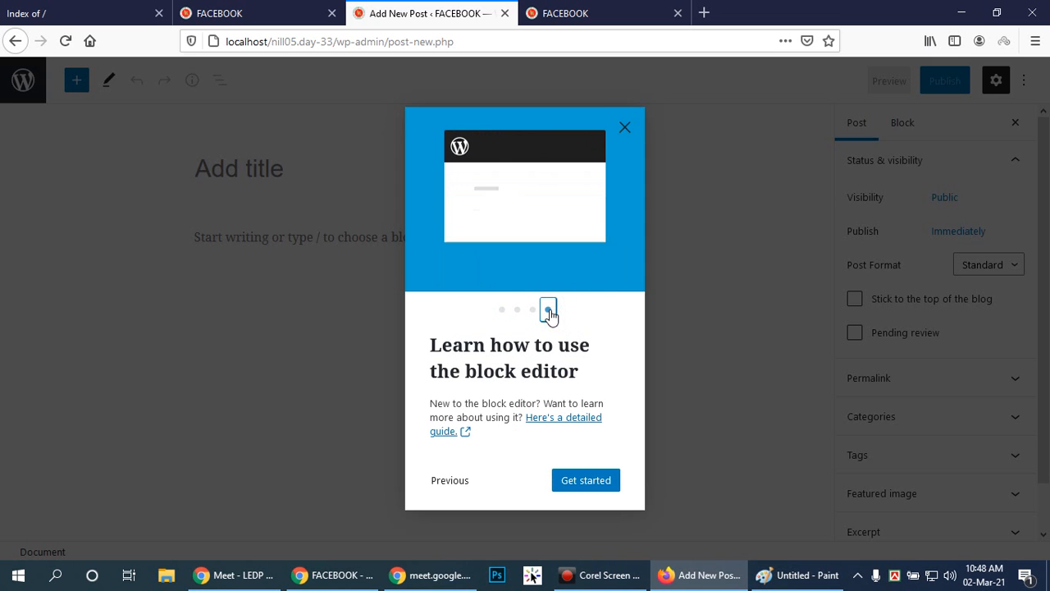
pyautogui.click(501, 312)
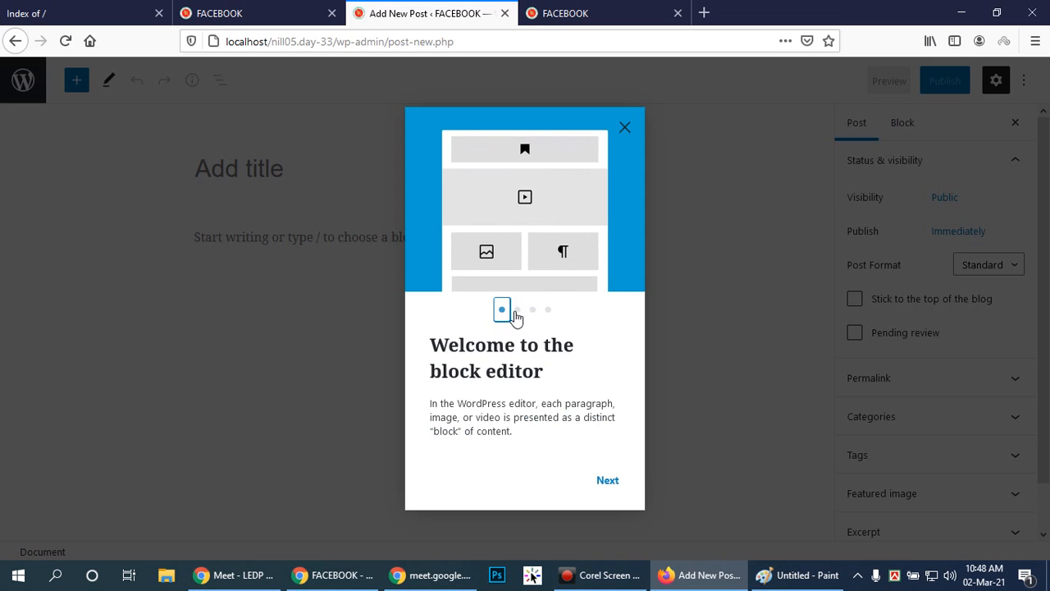
pyautogui.click(516, 310)
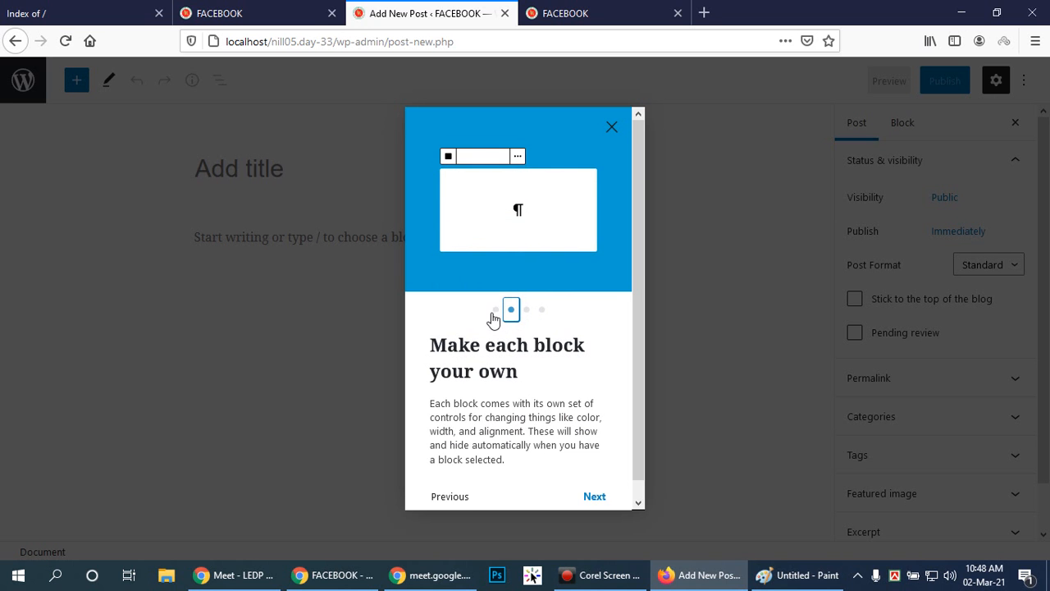
pyautogui.click(497, 311)
pyautogui.click(509, 311)
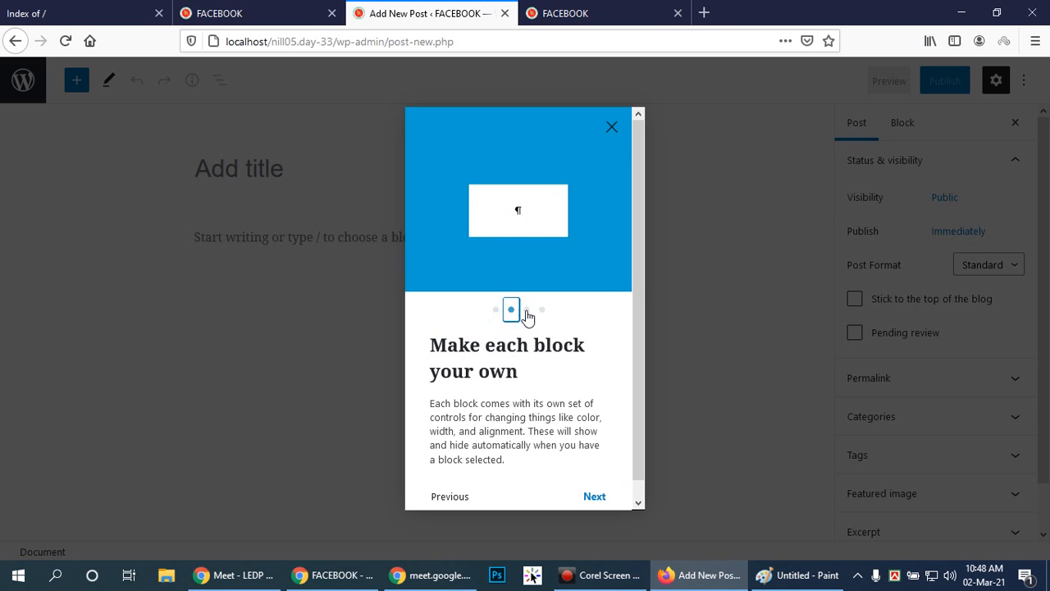
pyautogui.click(527, 309)
pyautogui.click(544, 309)
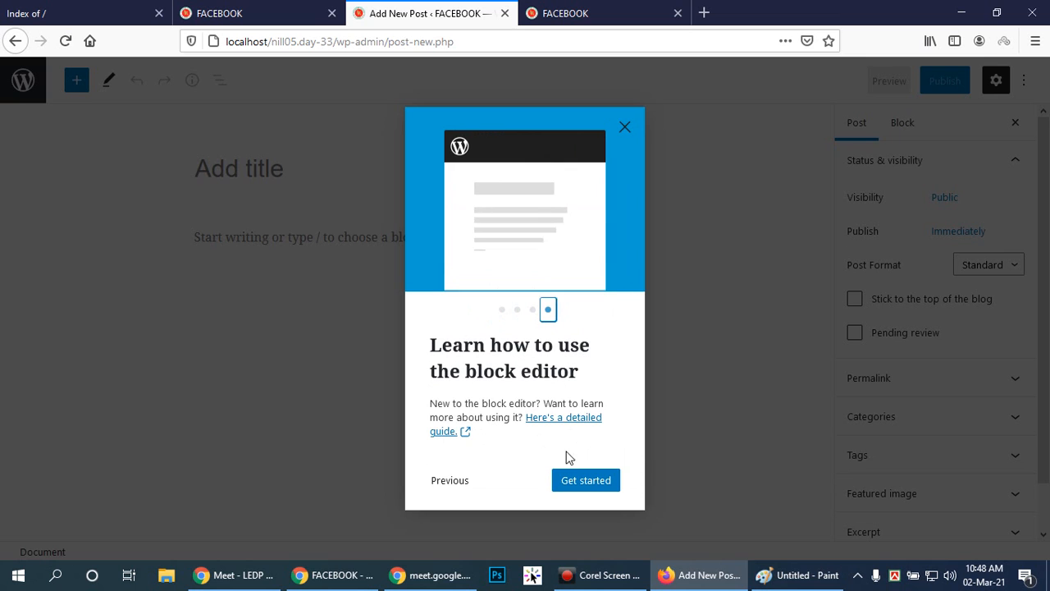
pyautogui.click(587, 479)
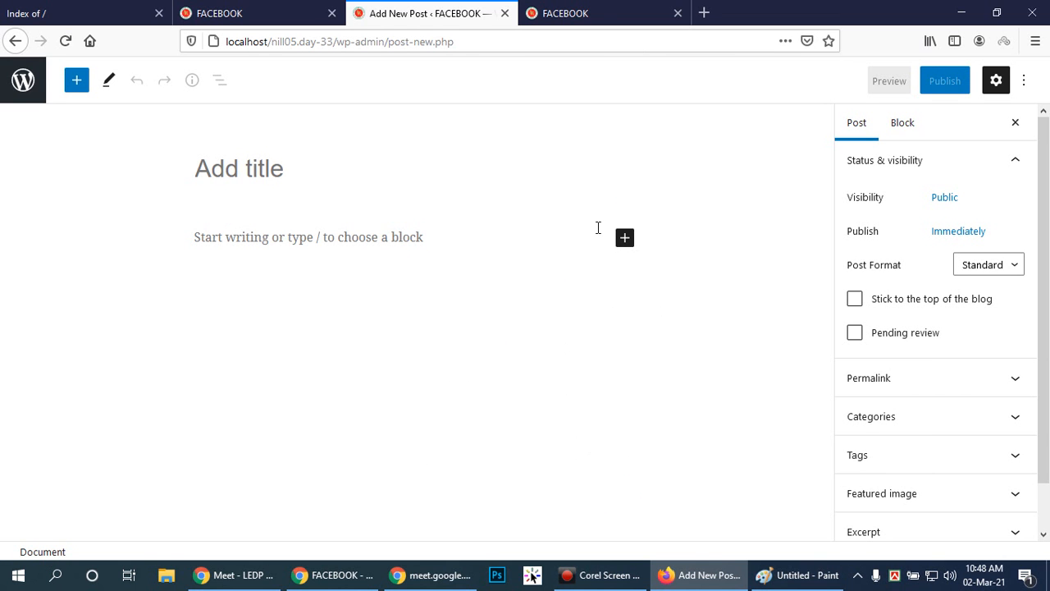
# Title the new post "My First Post".
pyautogui.click(283, 174)
pyautogui.write('My First Post')
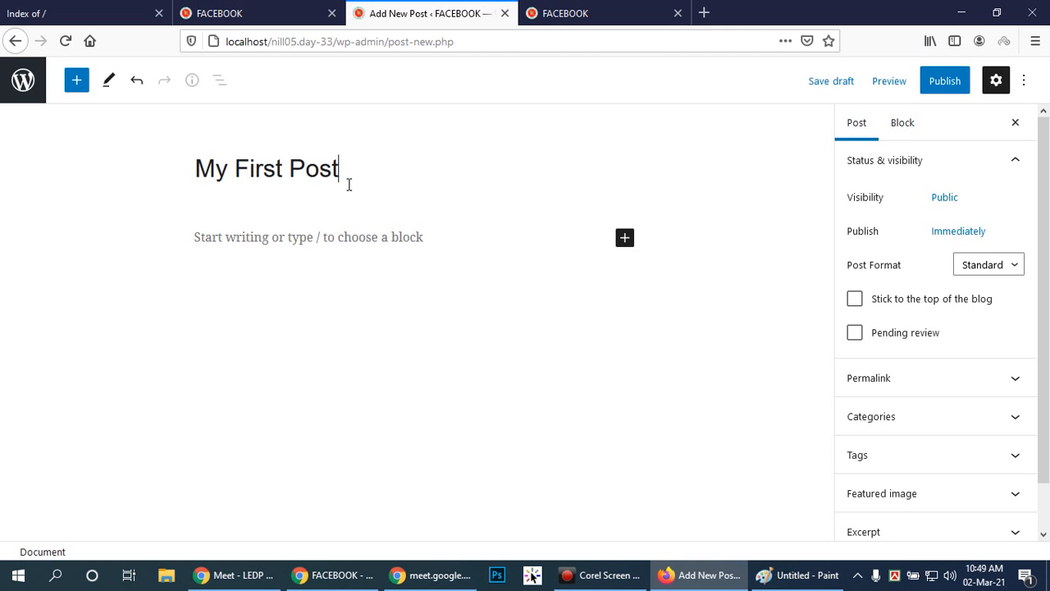
pyautogui.click(393, 166)
pyautogui.moveTo(194, 166); pyautogui.dragTo(391, 169)
pyautogui.click(481, 190)
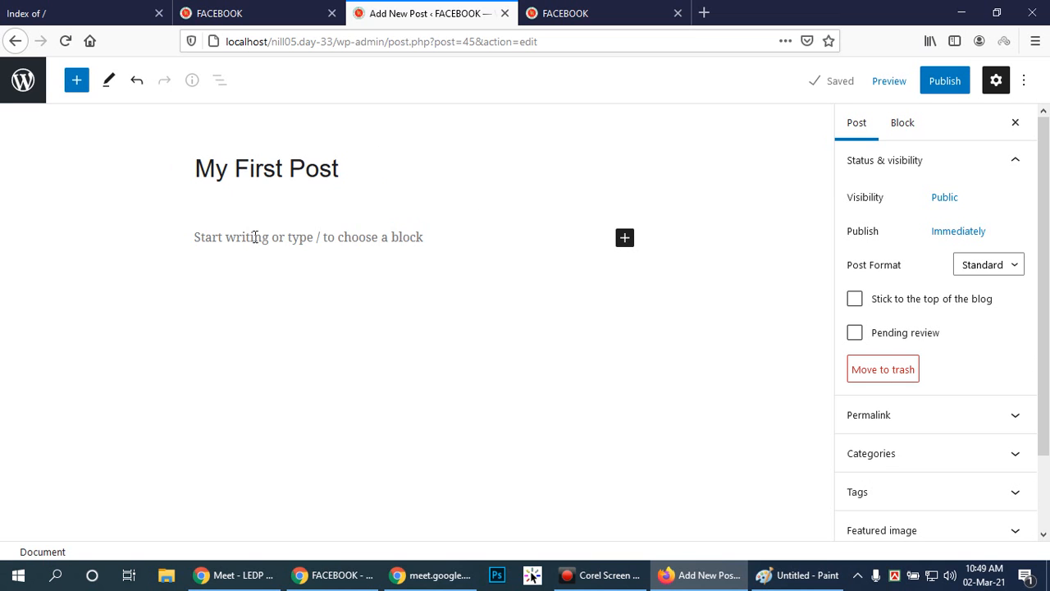
pyautogui.click(202, 242)
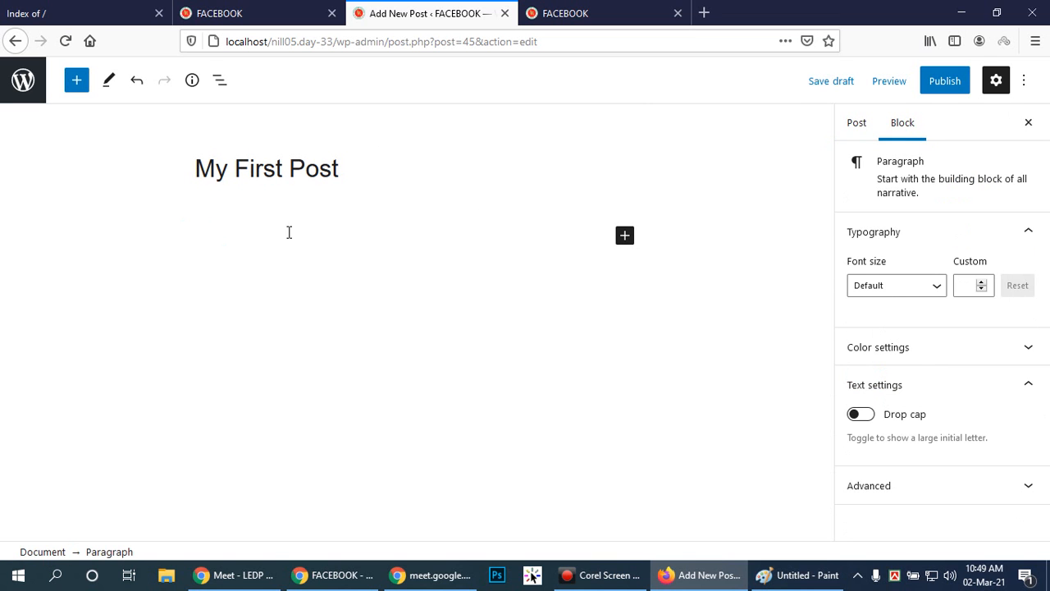
pyautogui.click(428, 188)
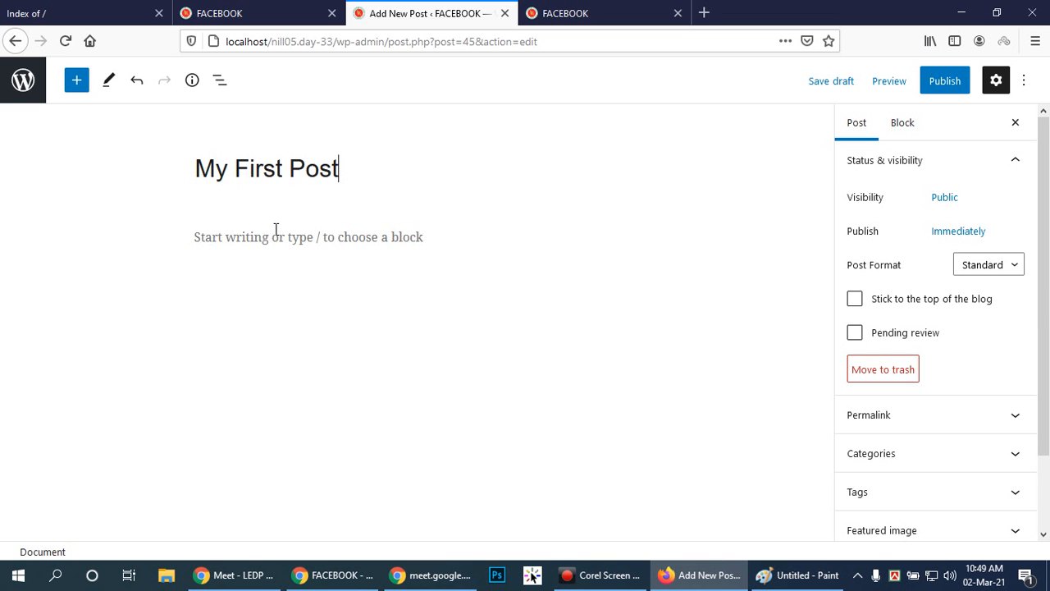
# Search the web for "dummy text" in a separate browser tab and open the Lorem Ipsum site, lipsum.com.
pyautogui.click(702, 12)
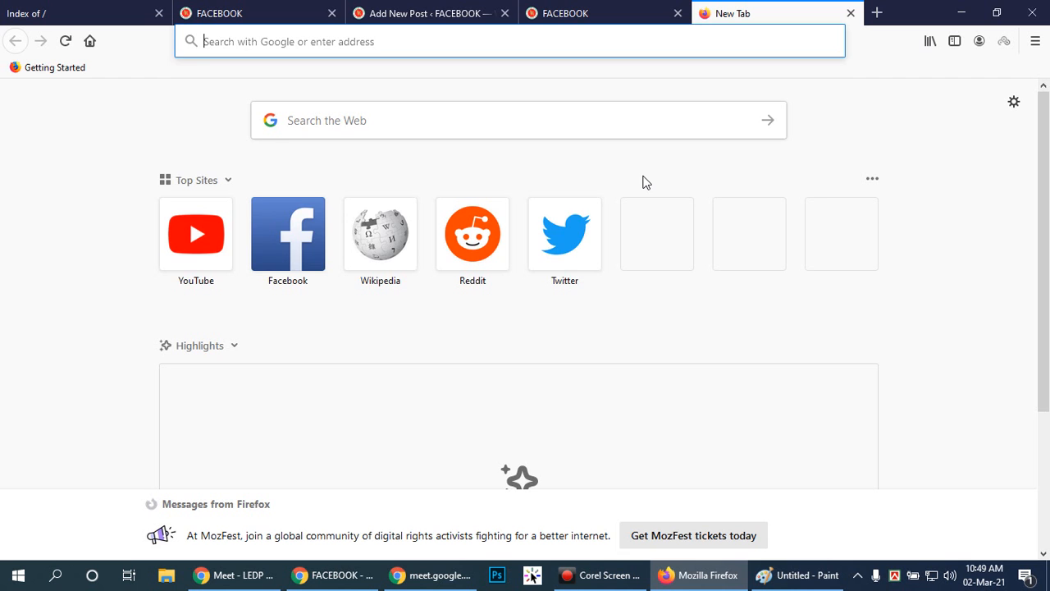
pyautogui.write('dummy text')
pyautogui.press('Return')
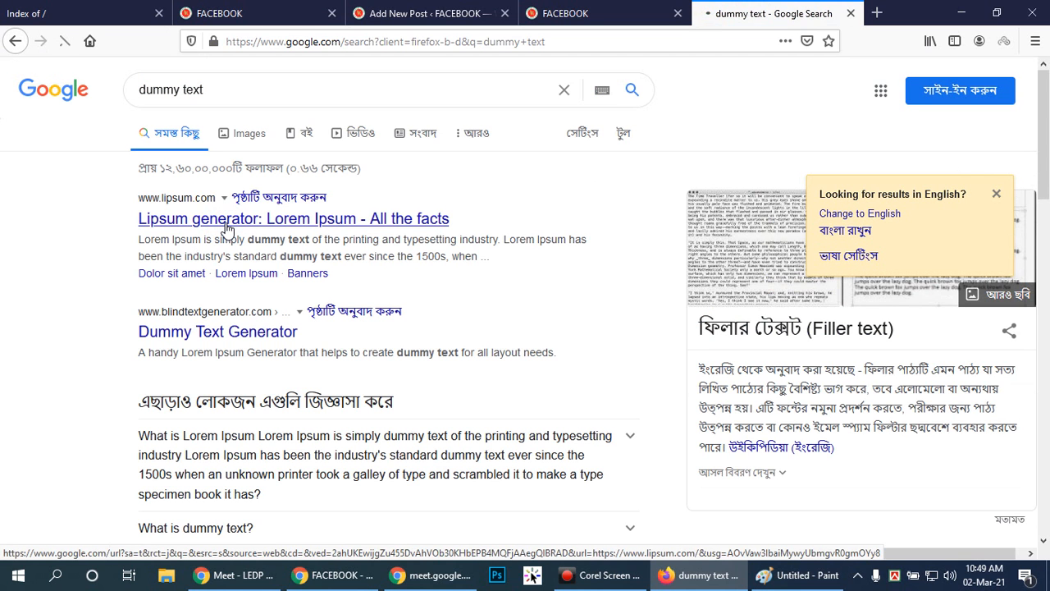
pyautogui.click(227, 230)
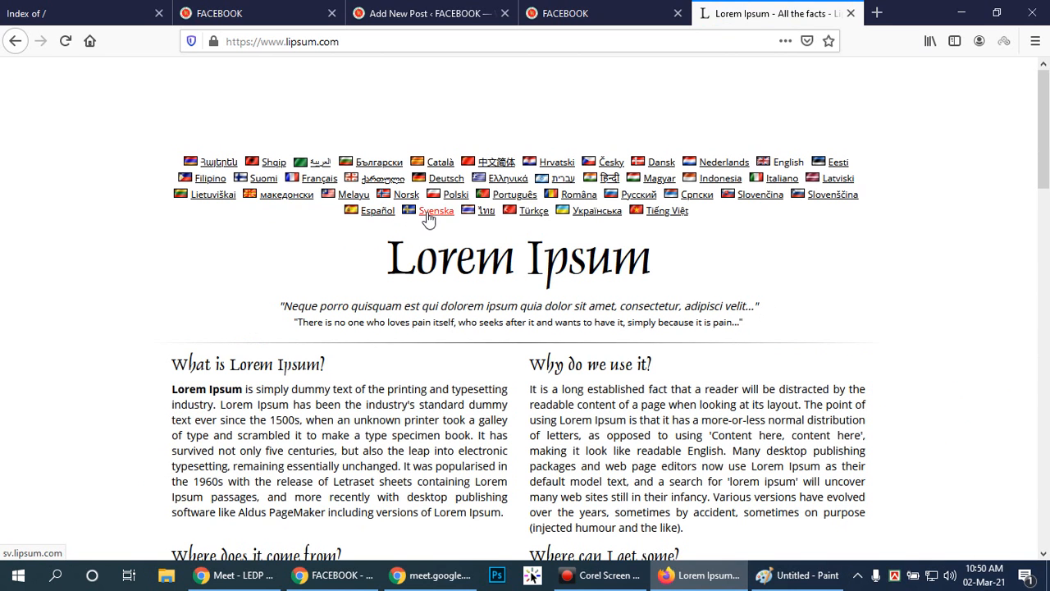
# Copy the "What is Lorem Ipsum?" paragraph from lipsum.com and paste it into the post's body.
pyautogui.scroll(-3, 316, 209)
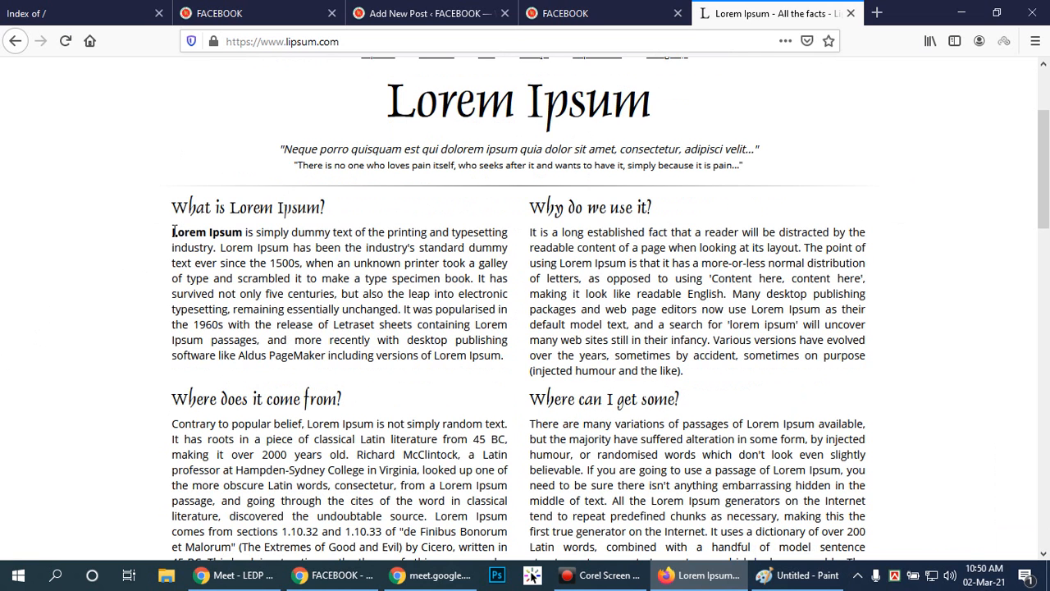
pyautogui.moveTo(172, 232); pyautogui.dragTo(506, 355)
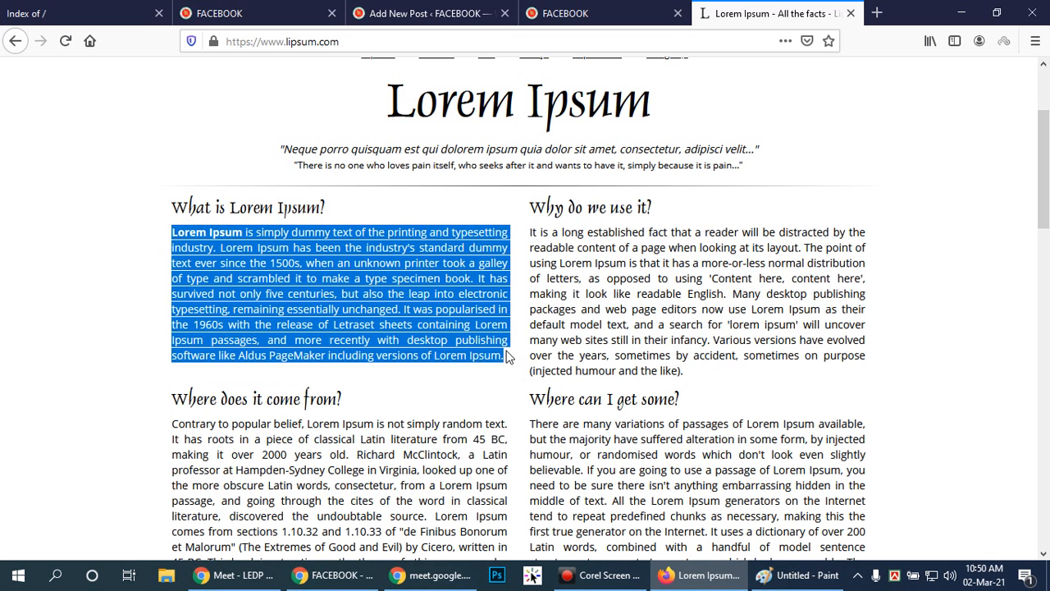
pyautogui.rightClick(422, 311)
pyautogui.click(447, 324)
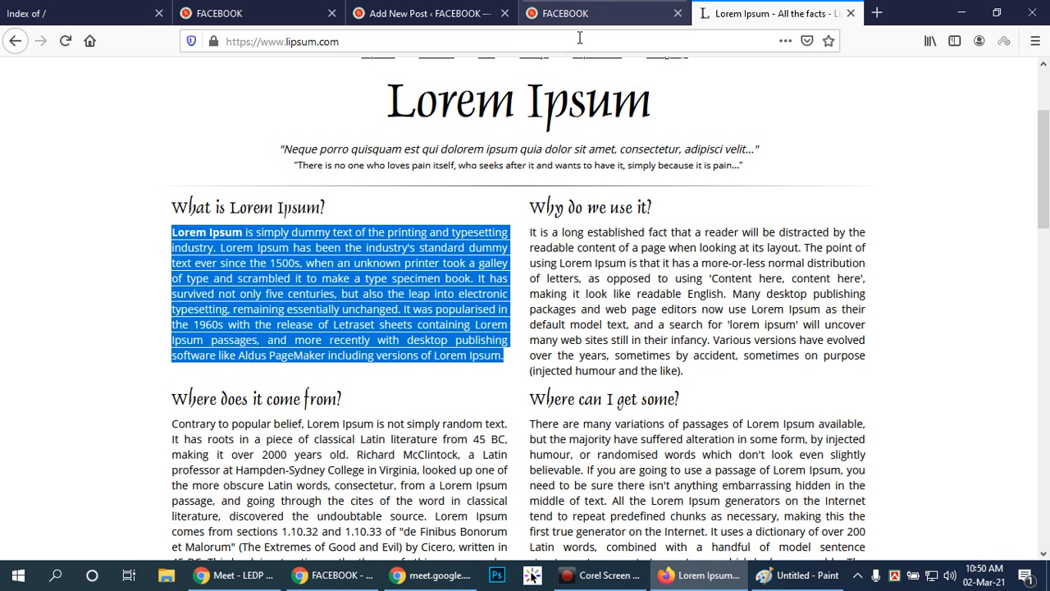
pyautogui.click(420, 8)
pyautogui.click(251, 235)
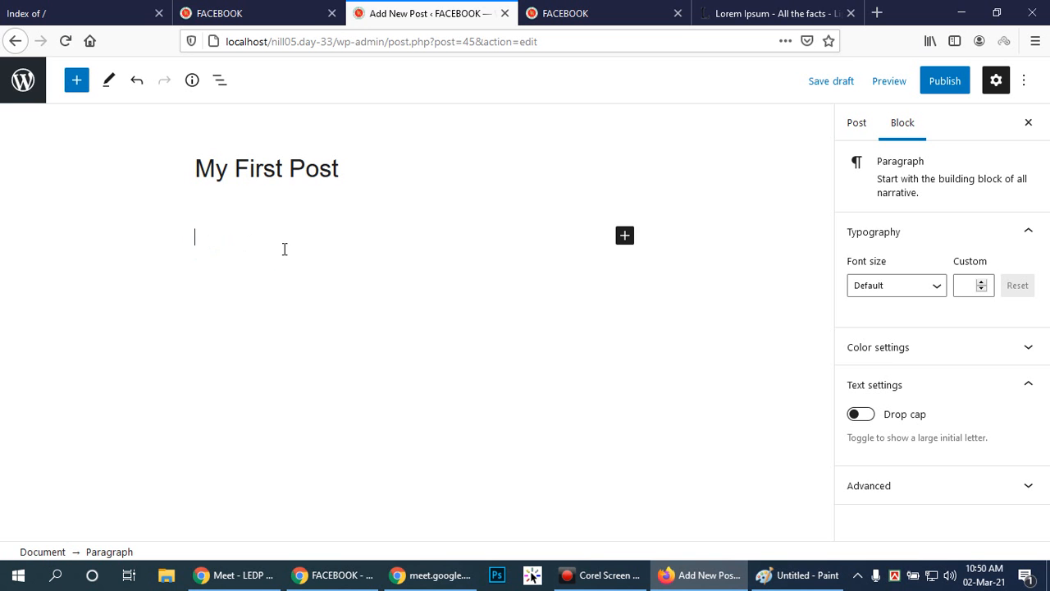
pyautogui.hotkey('ctrl', 'v')
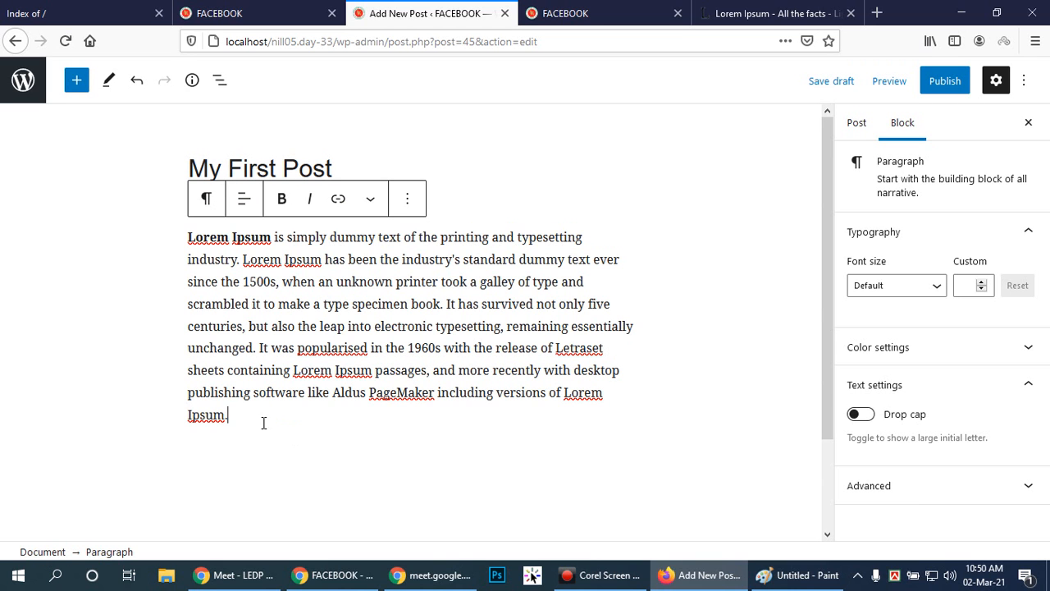
# Remove the bold formatting from the opening words "Lorem Ipsum" in the pasted paragraph.
pyautogui.click(188, 236)
pyautogui.moveTo(188, 236); pyautogui.dragTo(272, 238)
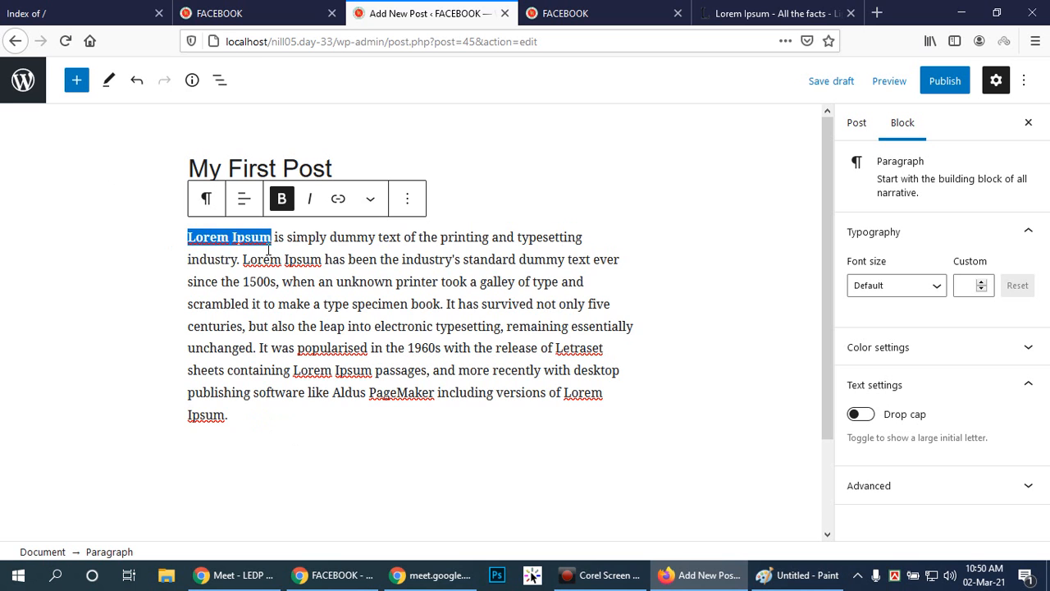
pyautogui.click(282, 199)
pyautogui.click(281, 294)
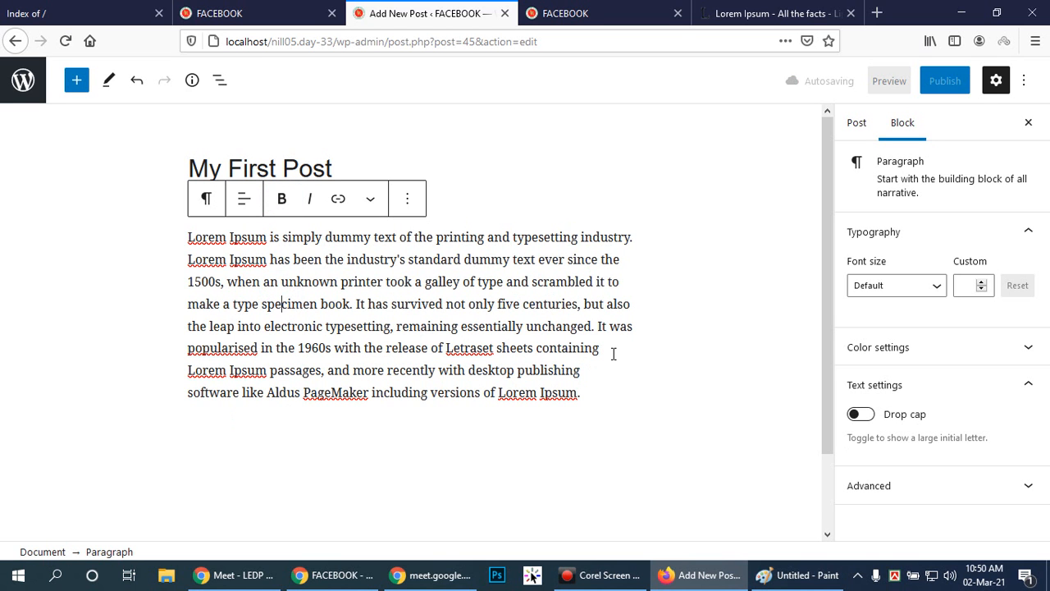
# Select the whole paragraph and view its text alignment options without choosing one.
pyautogui.tripleClick(585, 395)
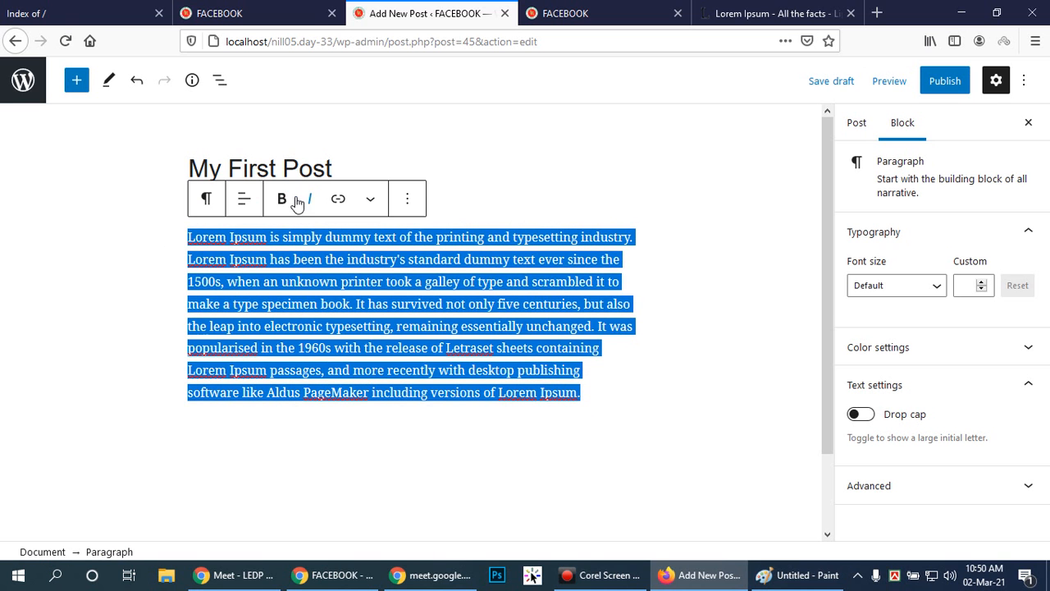
pyautogui.click(245, 201)
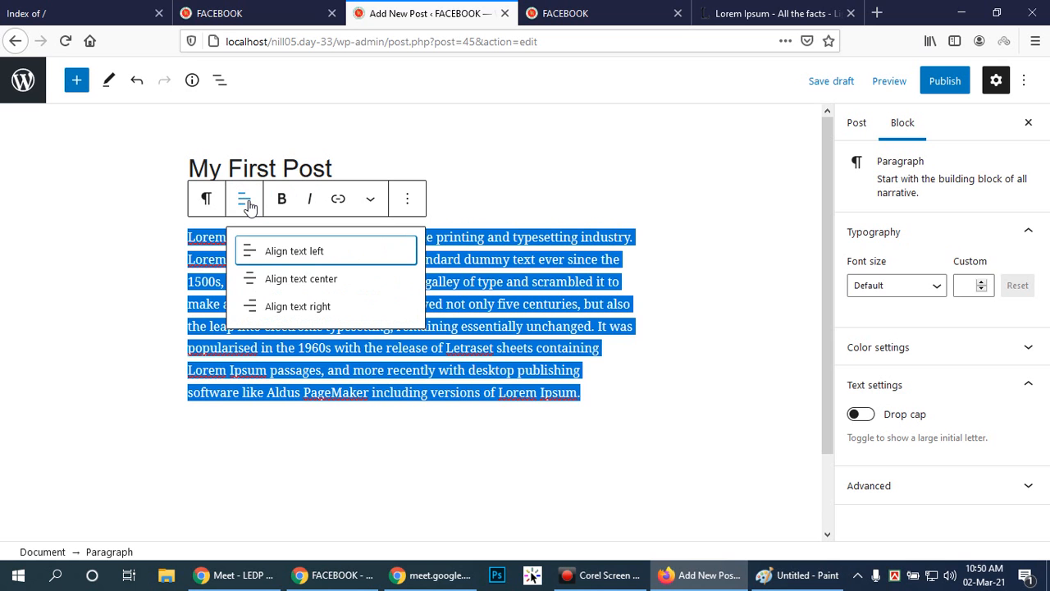
pyautogui.click(282, 438)
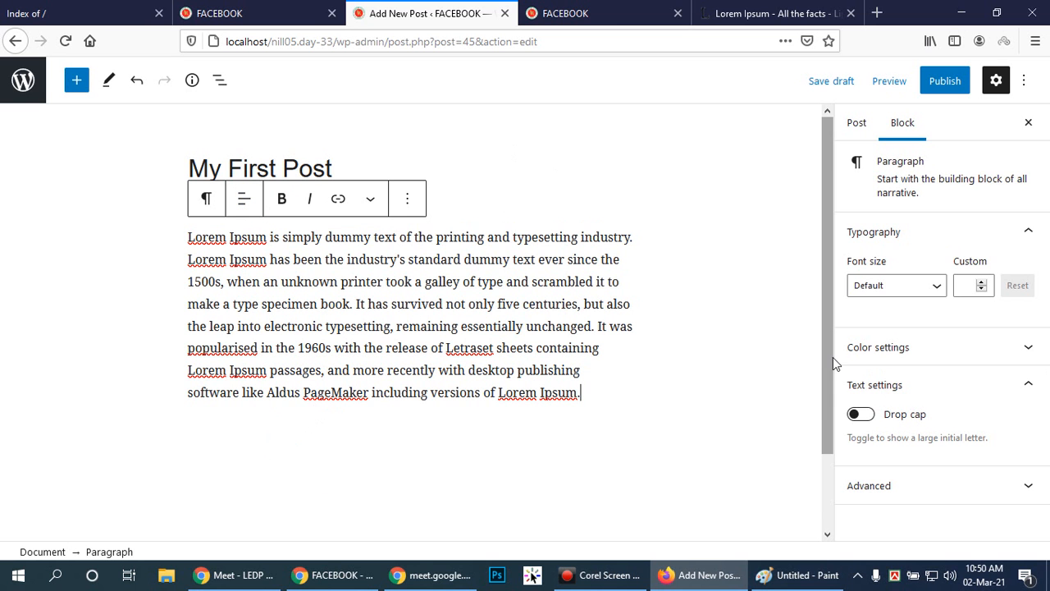
# Make the paragraph's first letter, "L", bold.
pyautogui.moveTo(188, 238); pyautogui.dragTo(195, 238)
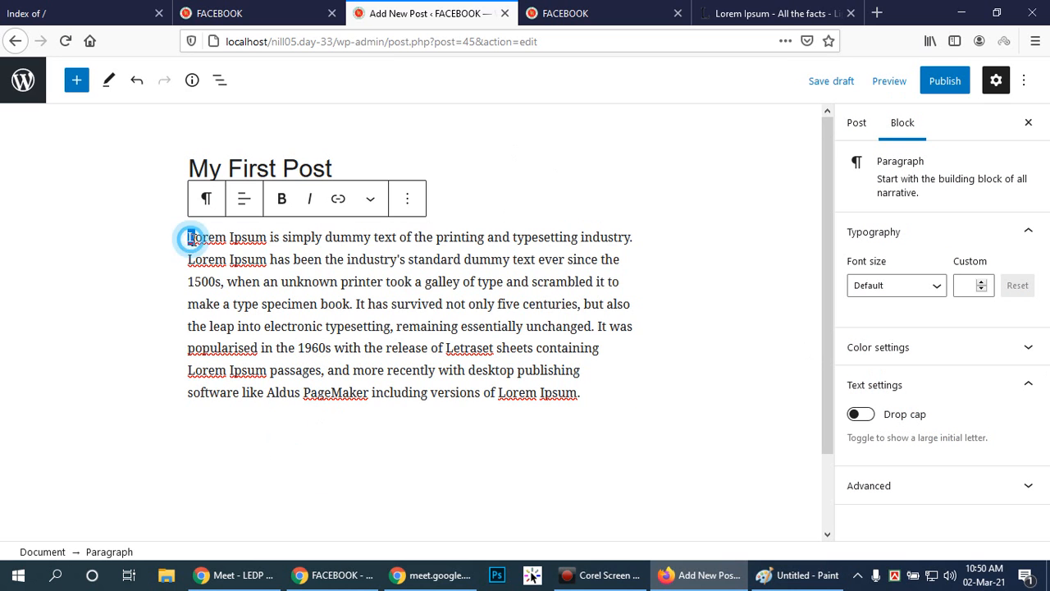
pyautogui.click(281, 199)
pyautogui.click(662, 426)
# Add two empty paragraph blocks below the Lorem Ipsum paragraph.
pyautogui.scroll(-2, 399, 328)
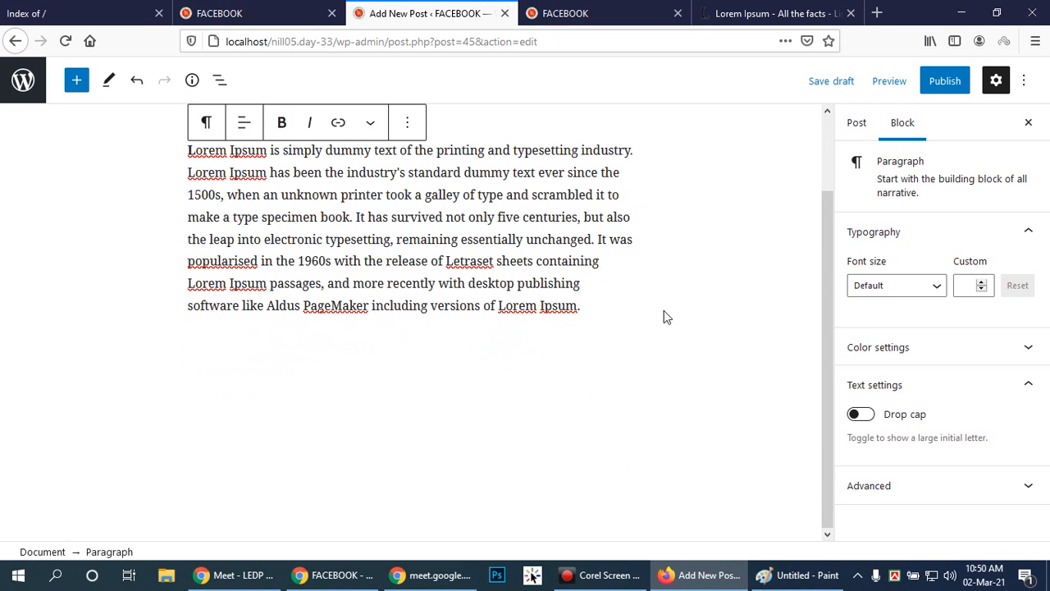
pyautogui.click(599, 311)
pyautogui.press('Return')
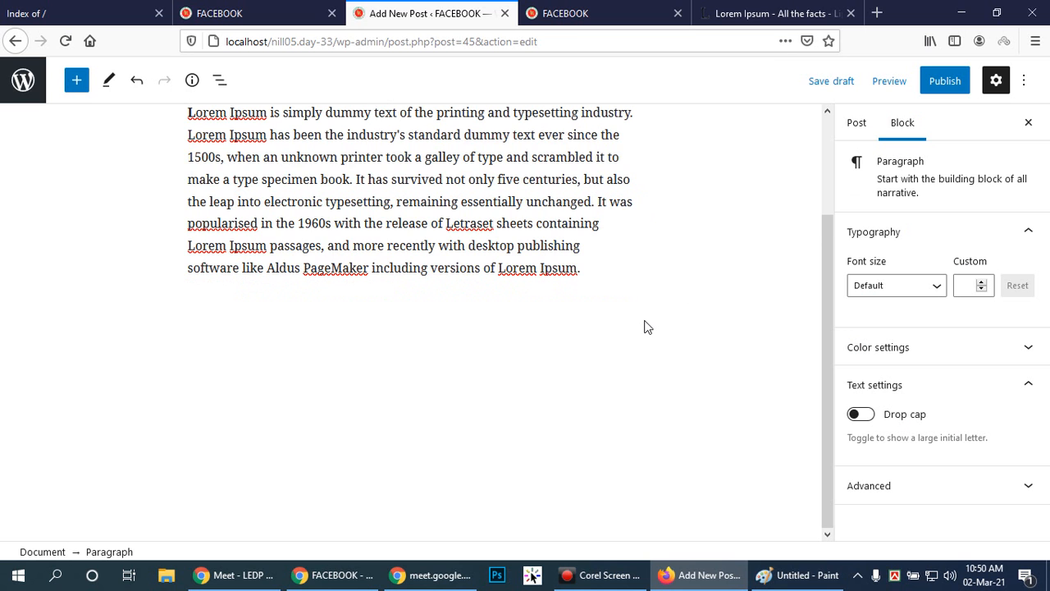
pyautogui.press('Return')
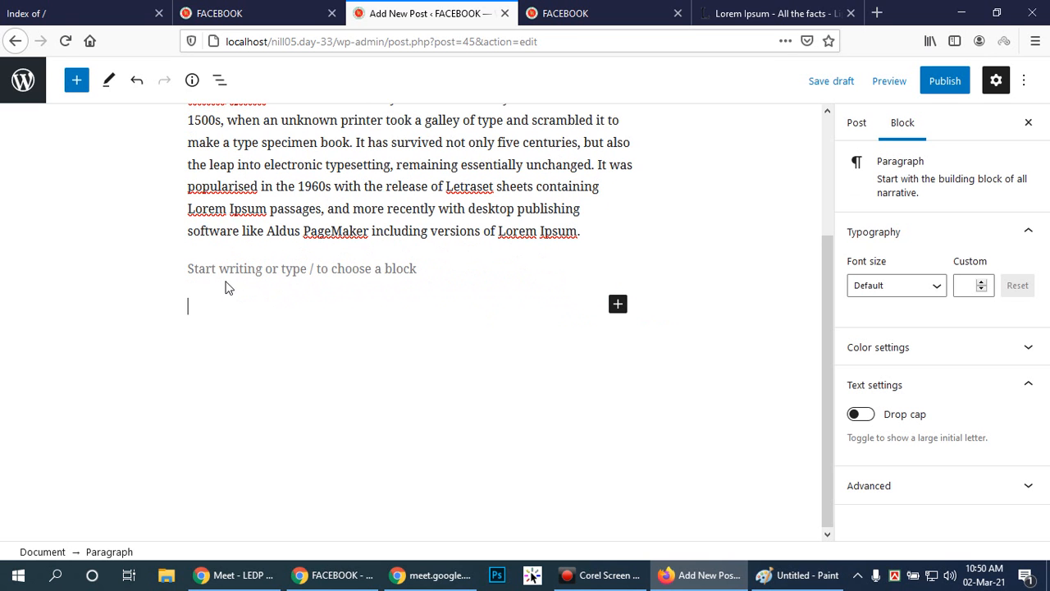
pyautogui.click(244, 576)
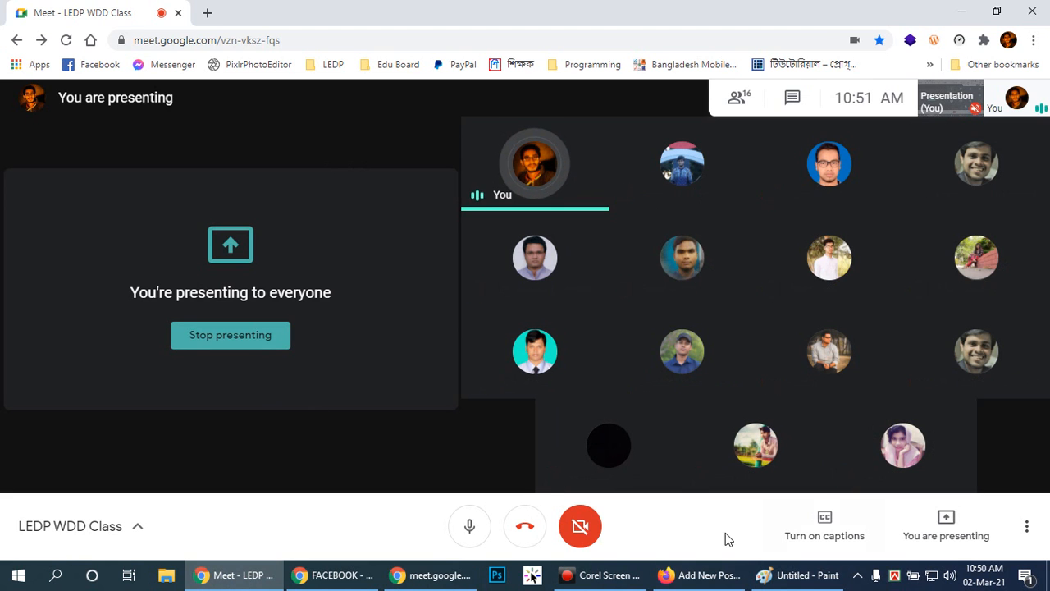
pyautogui.click(710, 577)
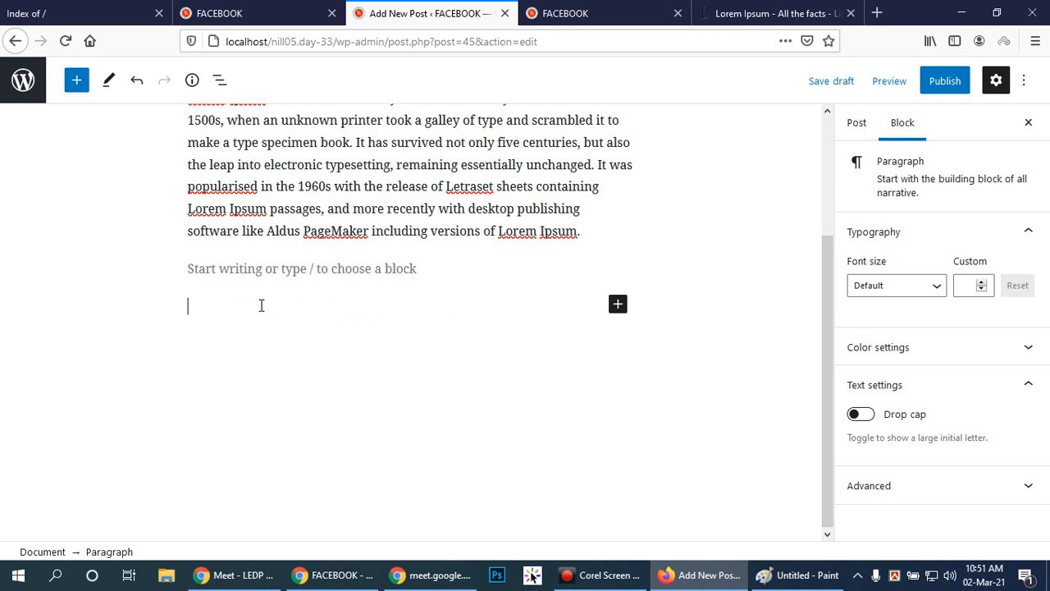
# Paste the copied Lorem Ipsum text into the first empty block below the existing paragraph.
pyautogui.click(260, 269)
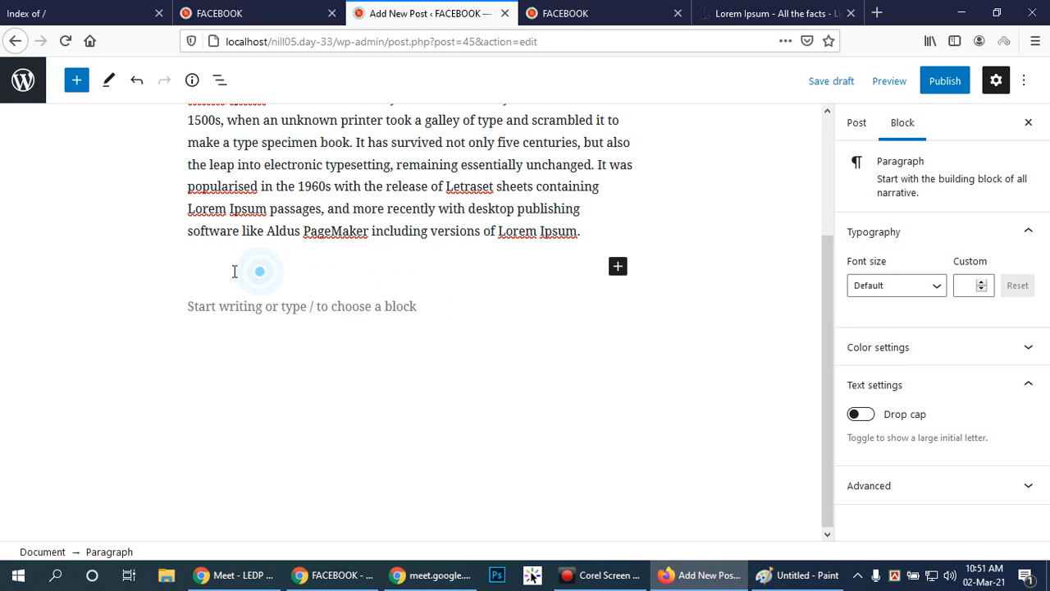
pyautogui.click(238, 258)
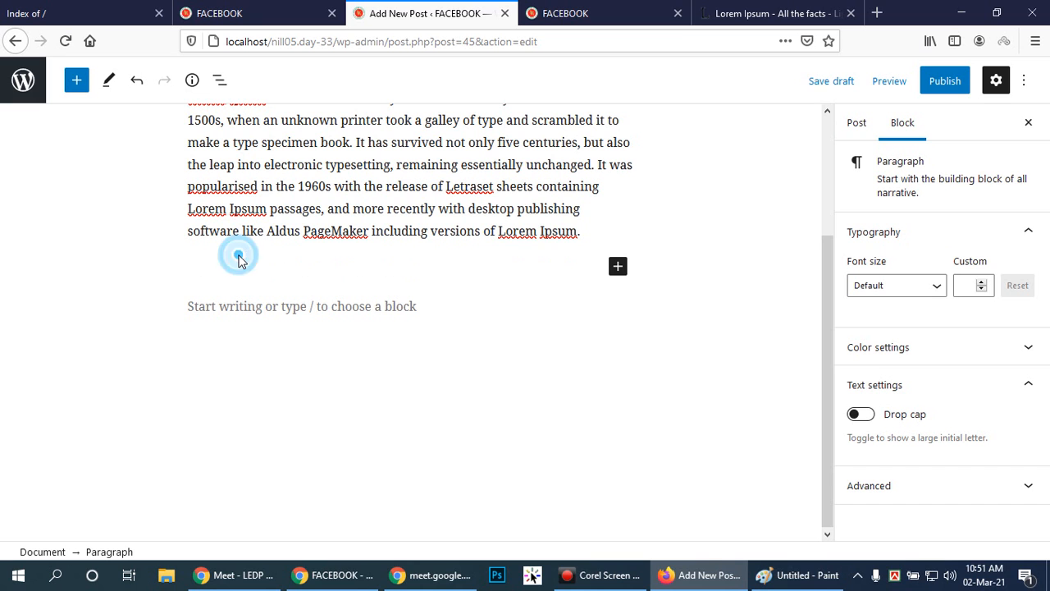
pyautogui.click(618, 266)
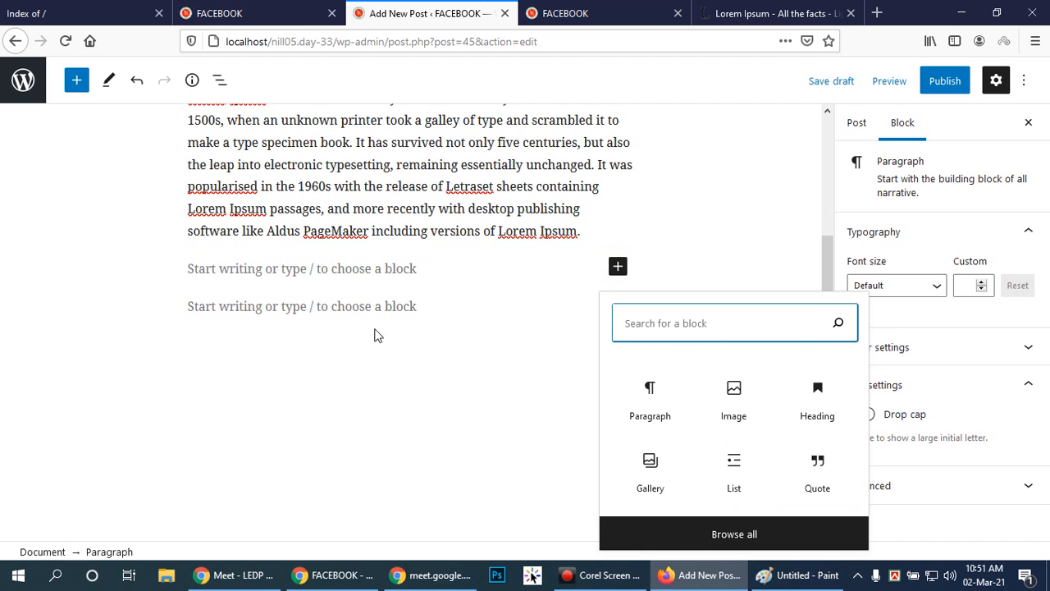
pyautogui.click(410, 270)
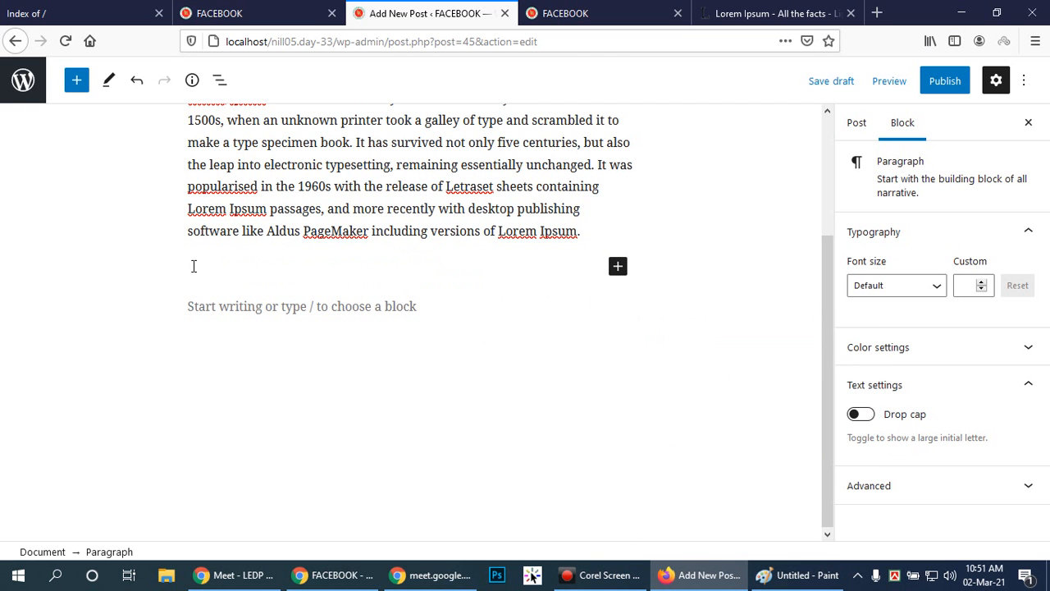
pyautogui.press('BackSpace')
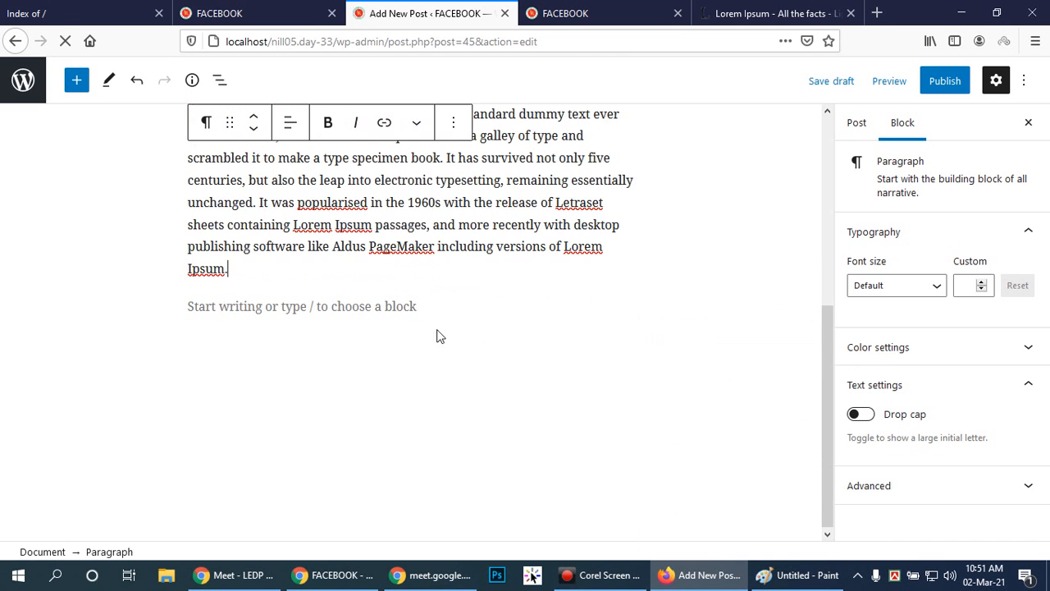
# Insert an Image block in the empty space below the second Lorem Ipsum paragraph.
pyautogui.scroll(4, 457, 323)
pyautogui.scroll(-3, 501, 435)
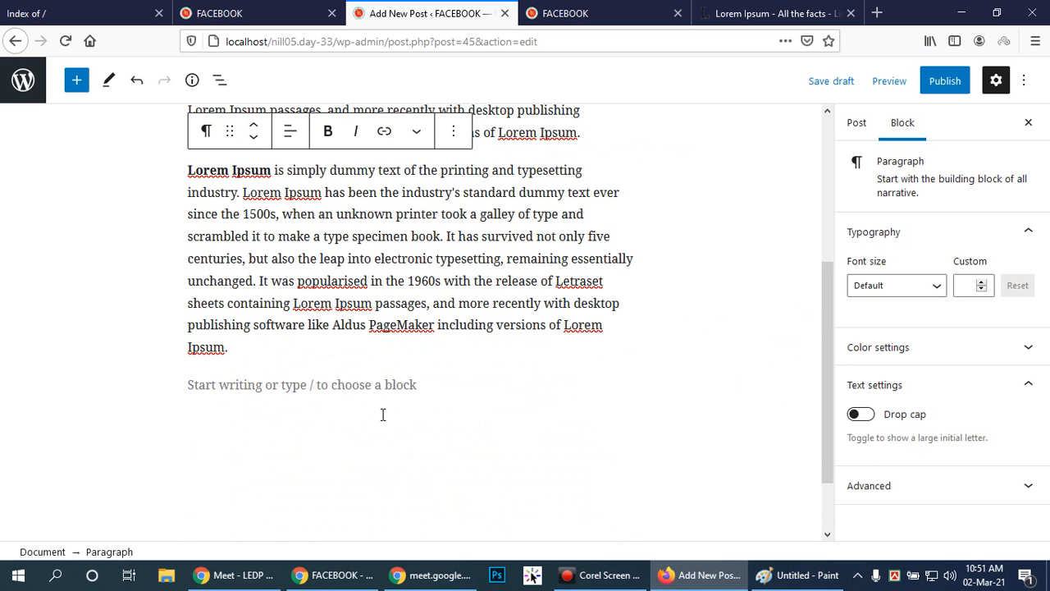
pyautogui.click(195, 387)
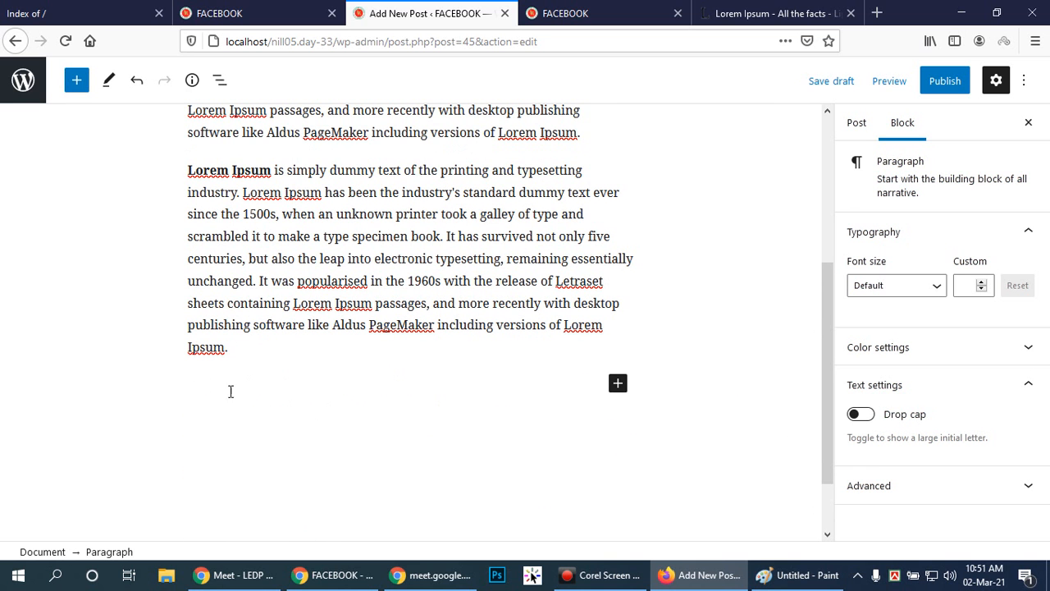
pyautogui.scroll(4, 554, 426)
pyautogui.scroll(-4, 548, 420)
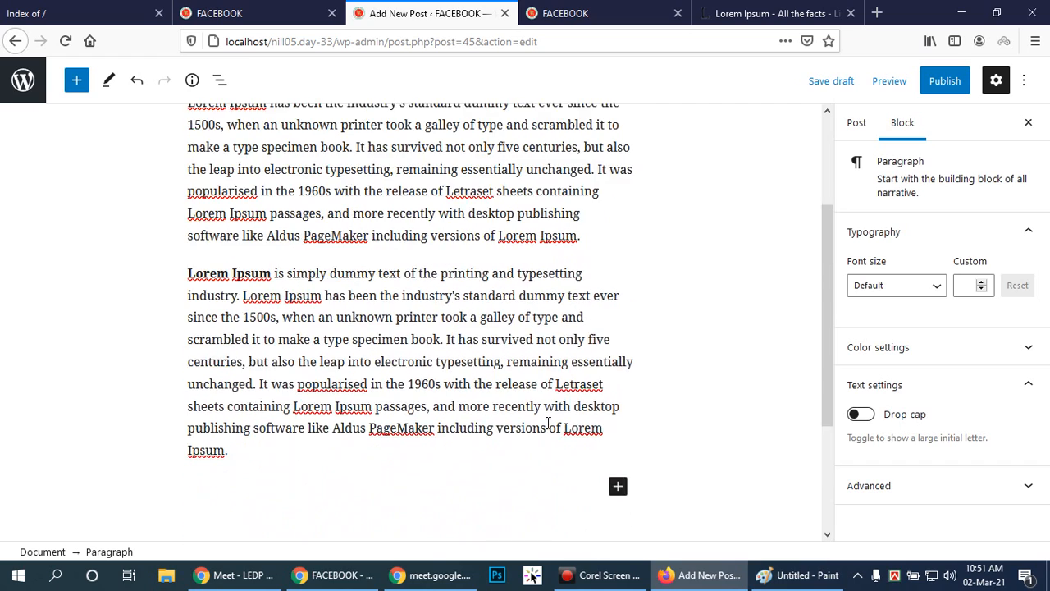
pyautogui.scroll(4, 544, 415)
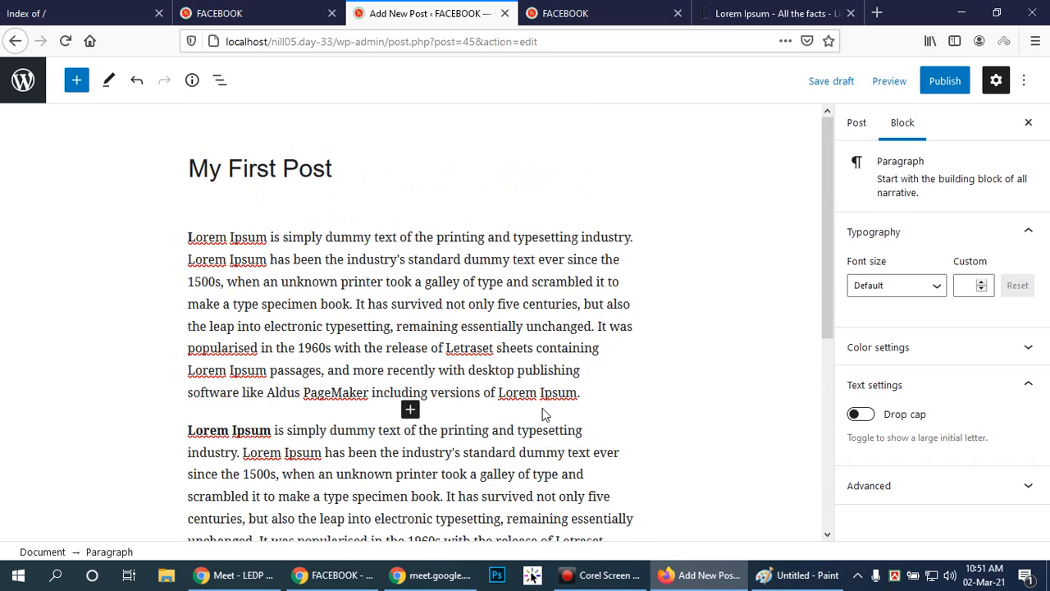
pyautogui.scroll(-4, 543, 410)
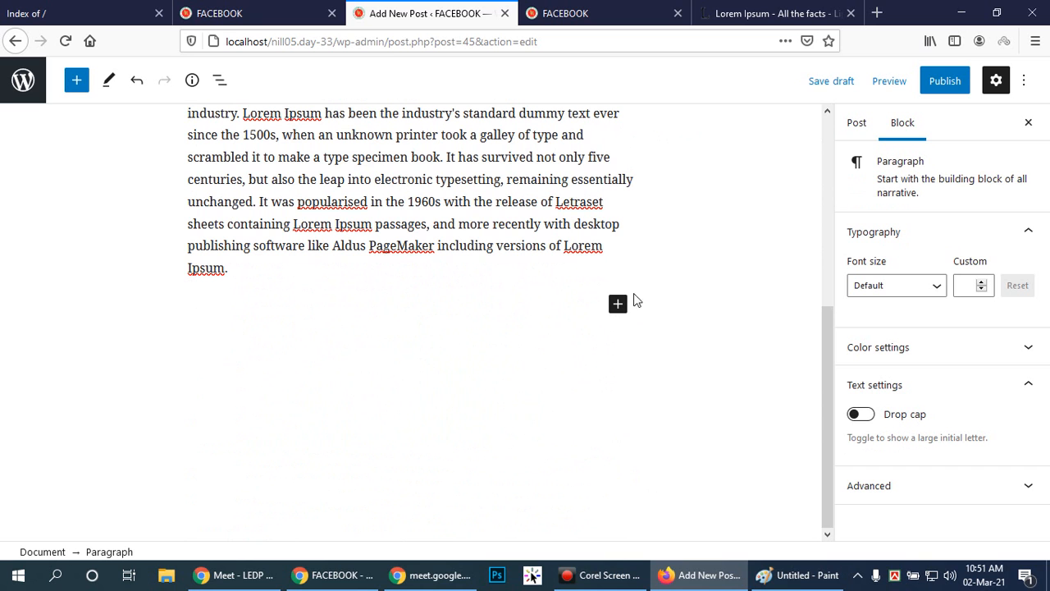
pyautogui.click(211, 314)
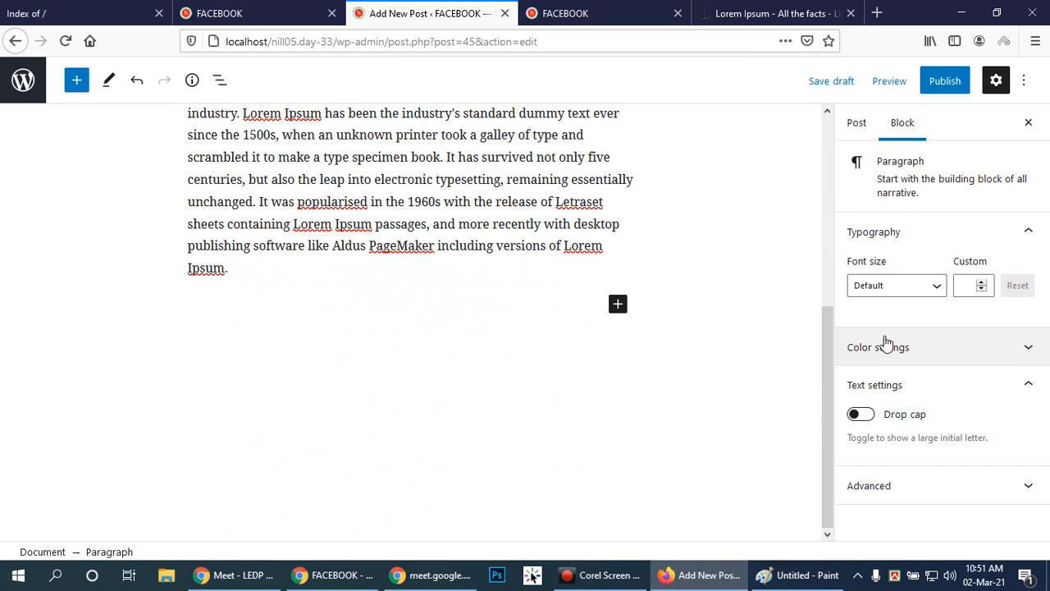
pyautogui.click(617, 305)
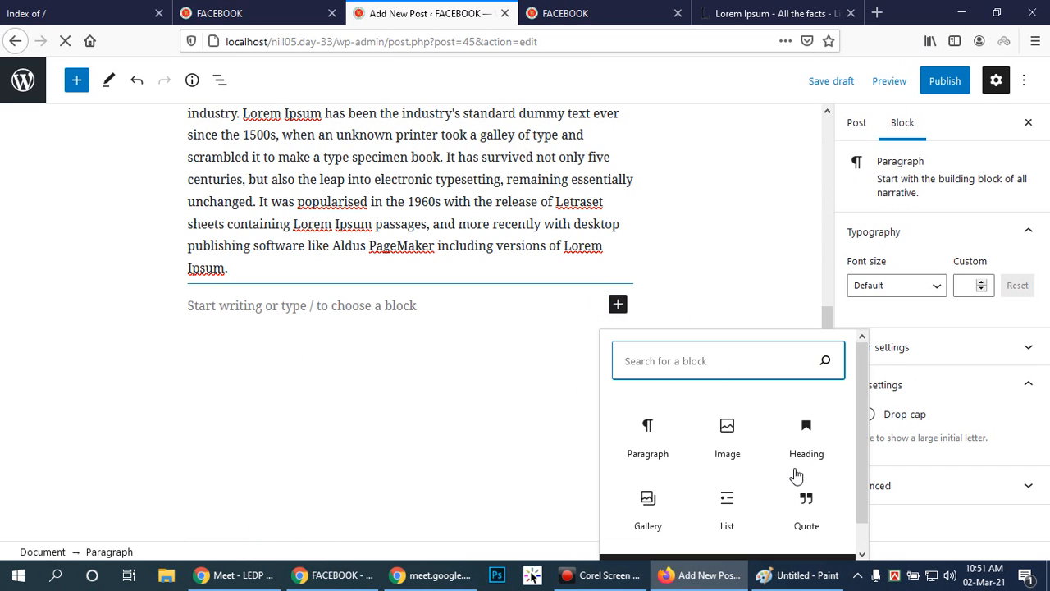
pyautogui.click(745, 426)
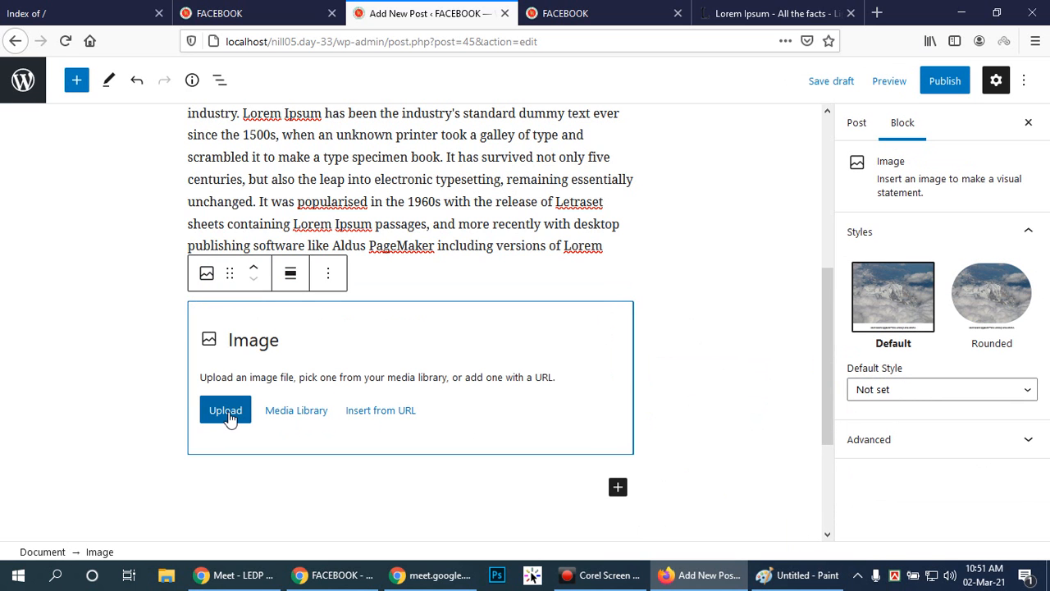
# Fill the Image block with the photo of a hand holding a camera lens from the media library.
pyautogui.click(296, 416)
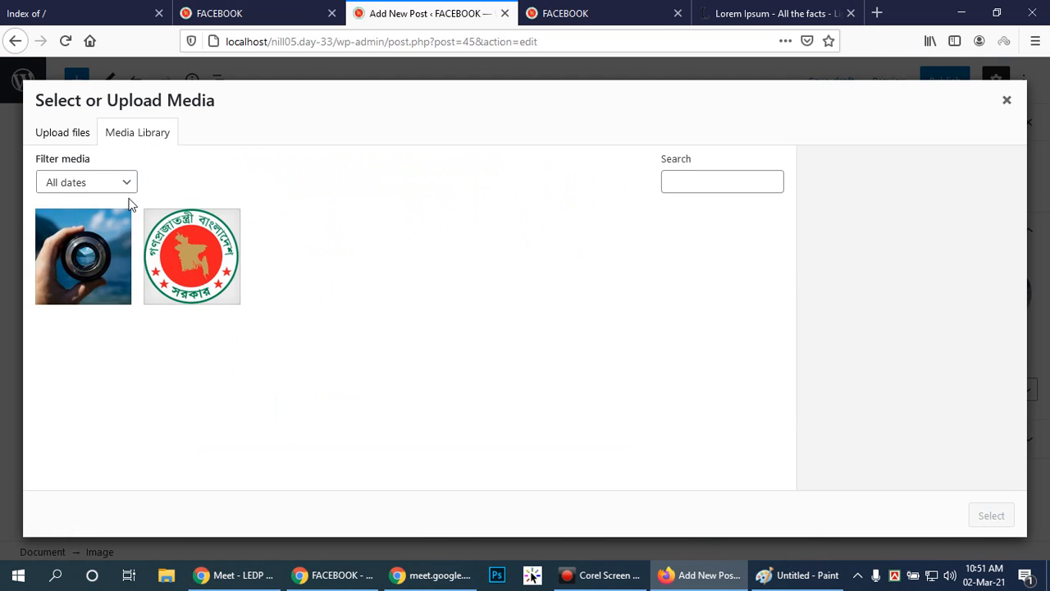
pyautogui.click(83, 256)
pyautogui.click(990, 515)
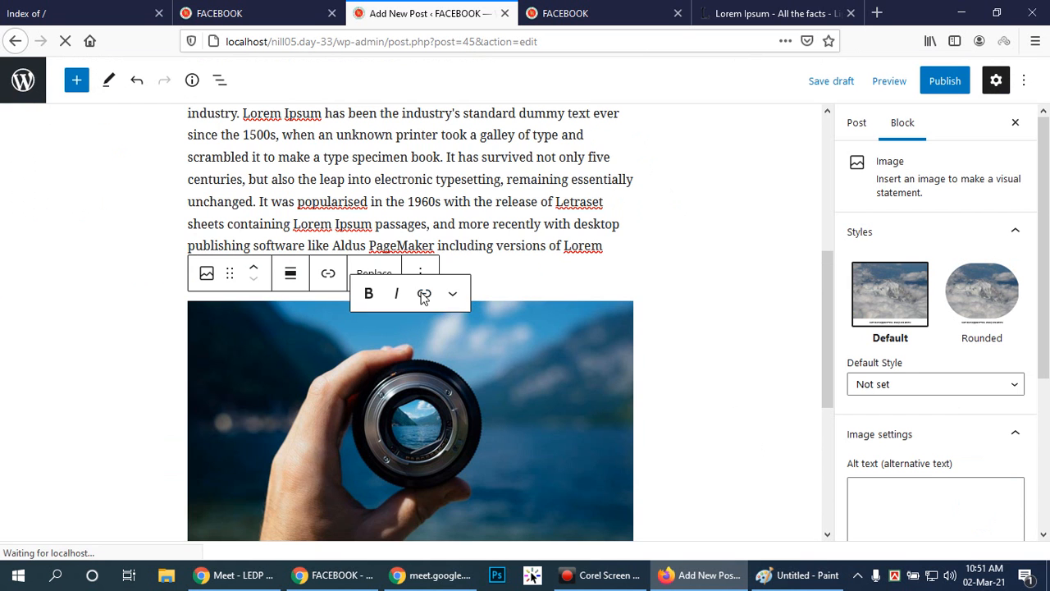
pyautogui.scroll(-6, 635, 307)
pyautogui.scroll(5, 639, 306)
pyautogui.scroll(5, 640, 303)
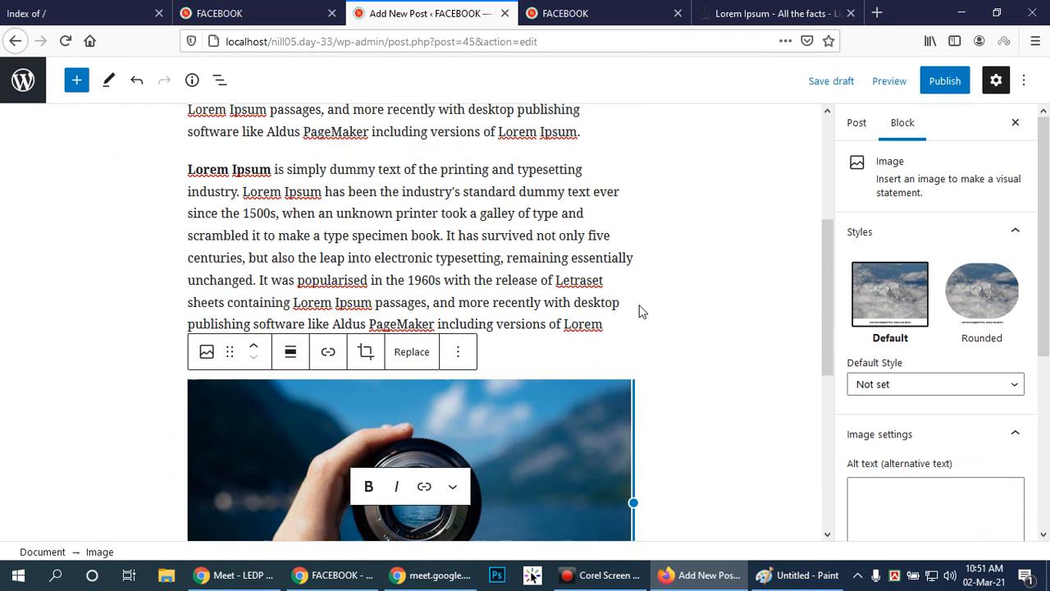
# Add a paragraph block below the lens photo and paste the copied Lorem Ipsum text into it.
pyautogui.scroll(-6, 635, 290)
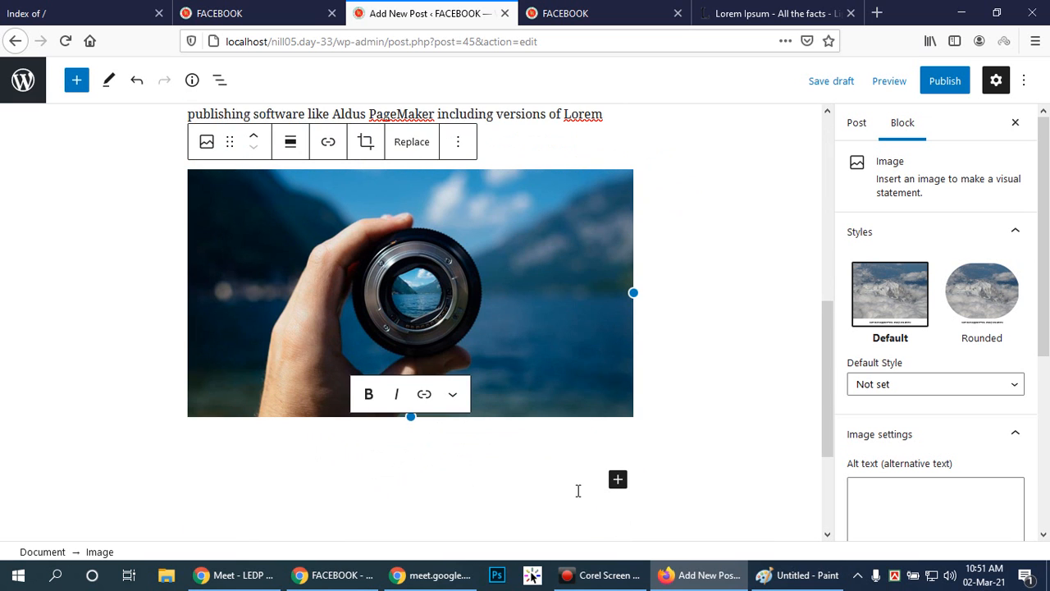
pyautogui.click(618, 479)
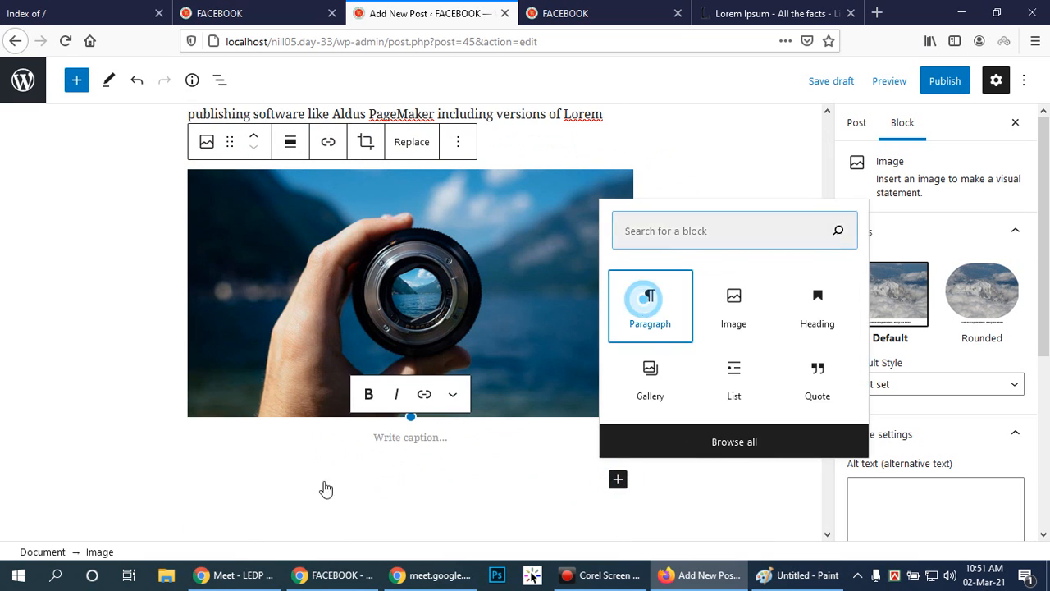
pyautogui.click(284, 475)
pyautogui.scroll(-1, 255, 474)
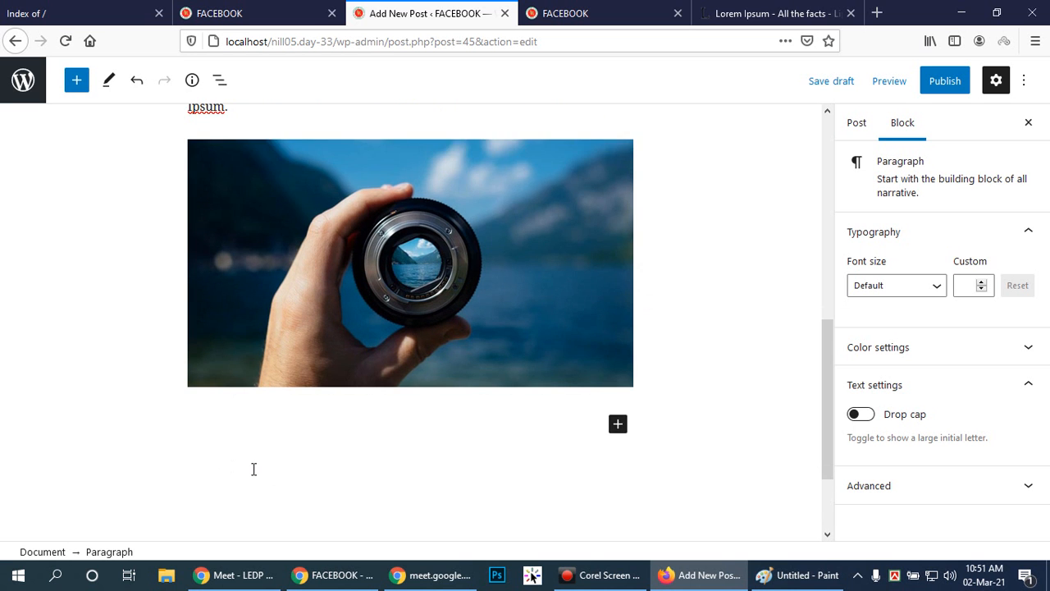
pyautogui.write("Lorem Ipsum is simply dummy text of the printing and typesetting industry. Lorem Ipsum has been the industry's standard dummy text ever since the 1500s, when an unknown printer took a galley of type and scrambled it to make a type specimen book. It has survived not only five centuries, but also the leap into electronic typesetting, remaining essentially unchanged. It was popularised in the 1960s with the release of Letraset sheets containing Lorem Ipsum passages, and more recently with desktop publishing software like Aldus PageMaker including versions of Lorem Ipsum.")
pyautogui.scroll(9, 697, 405)
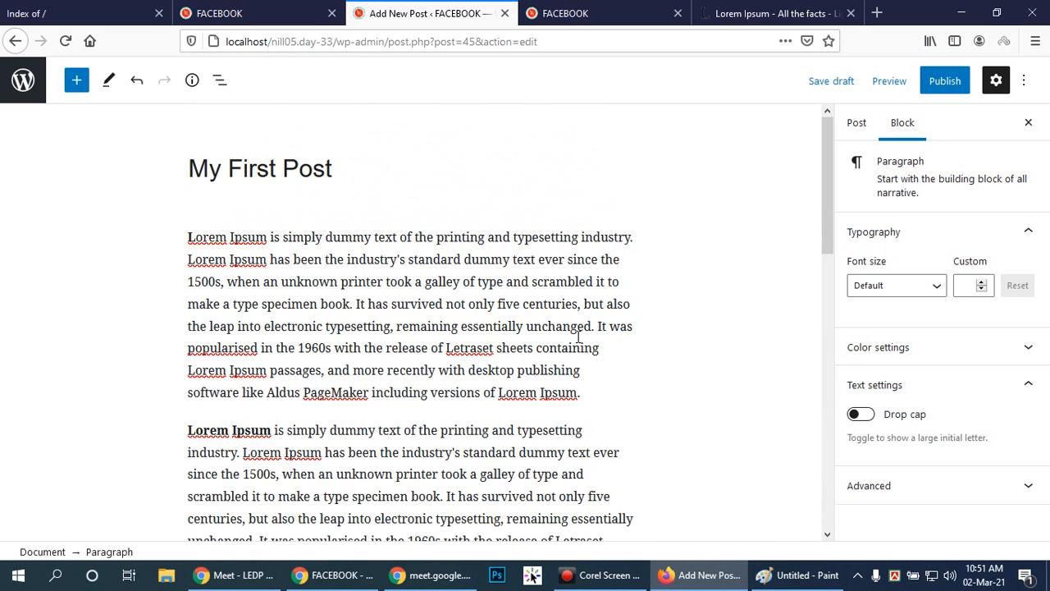
pyautogui.scroll(-10, 578, 343)
pyautogui.scroll(5, 578, 339)
pyautogui.scroll(5, 577, 333)
pyautogui.scroll(-10, 578, 335)
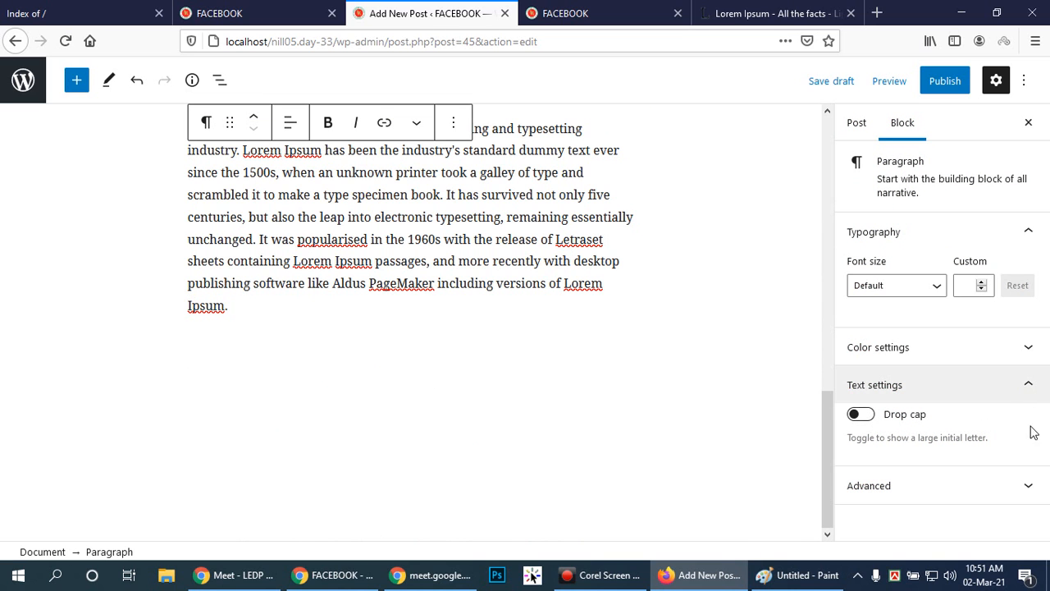
# View the post's status and visibility settings, and return to the paragraph's block settings.
pyautogui.click(1034, 386)
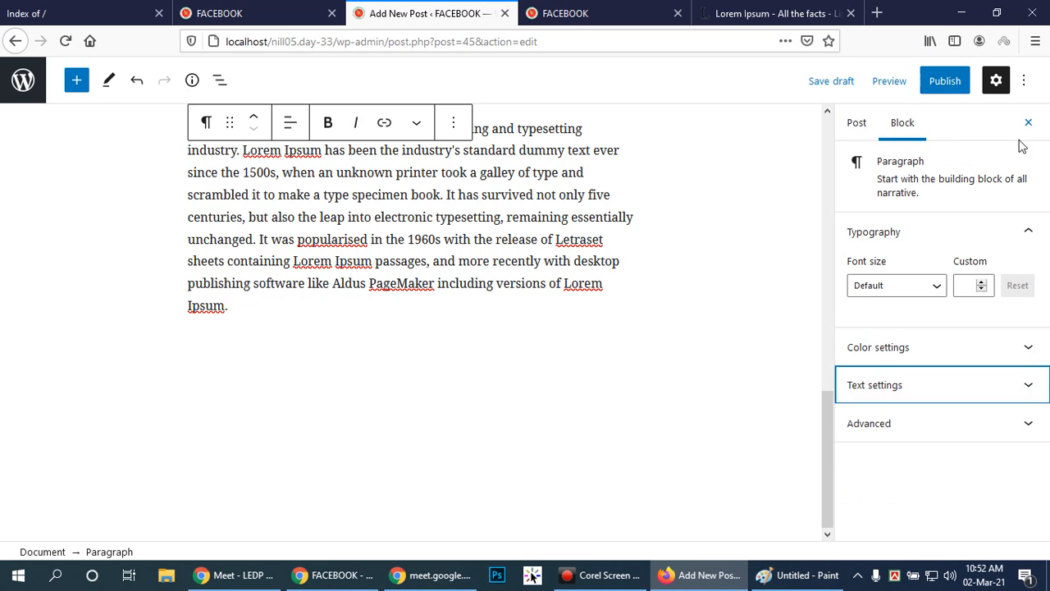
pyautogui.click(855, 126)
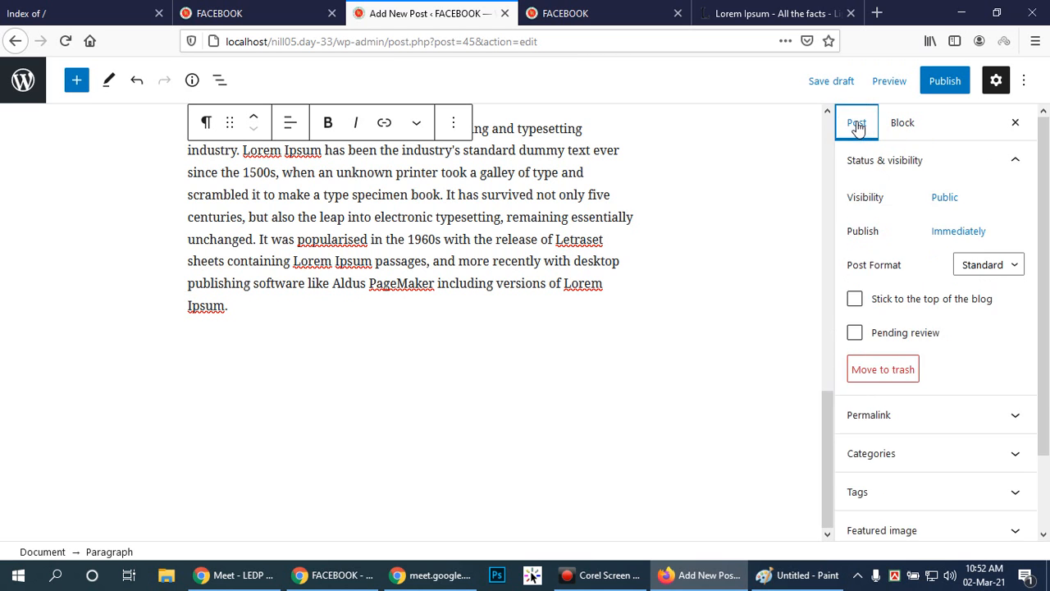
pyautogui.click(911, 128)
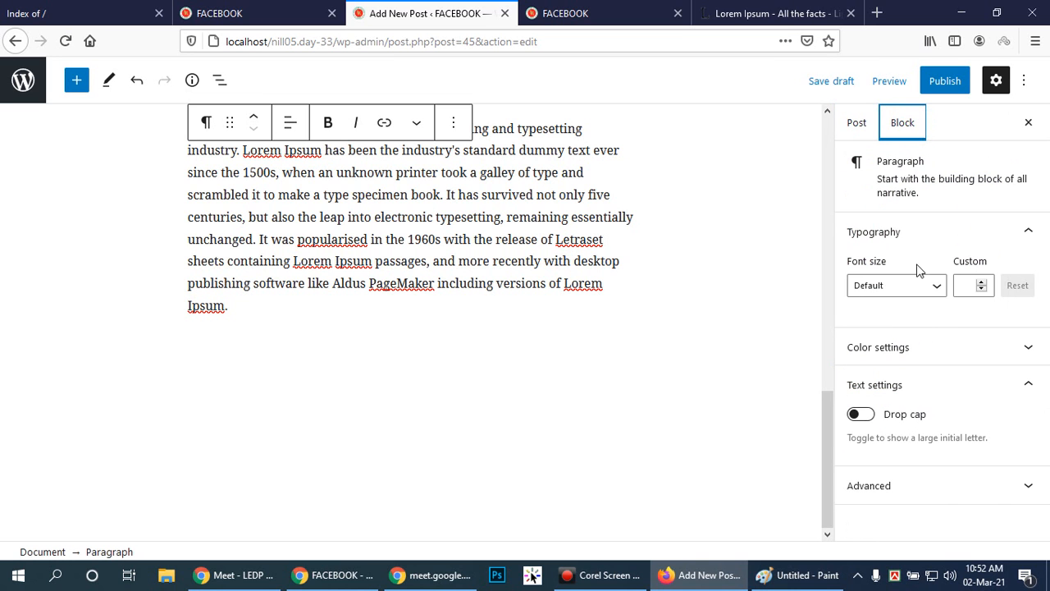
# View the paragraph's font size presets and custom size field without changing them, and collapse the Typography settings.
pyautogui.click(937, 290)
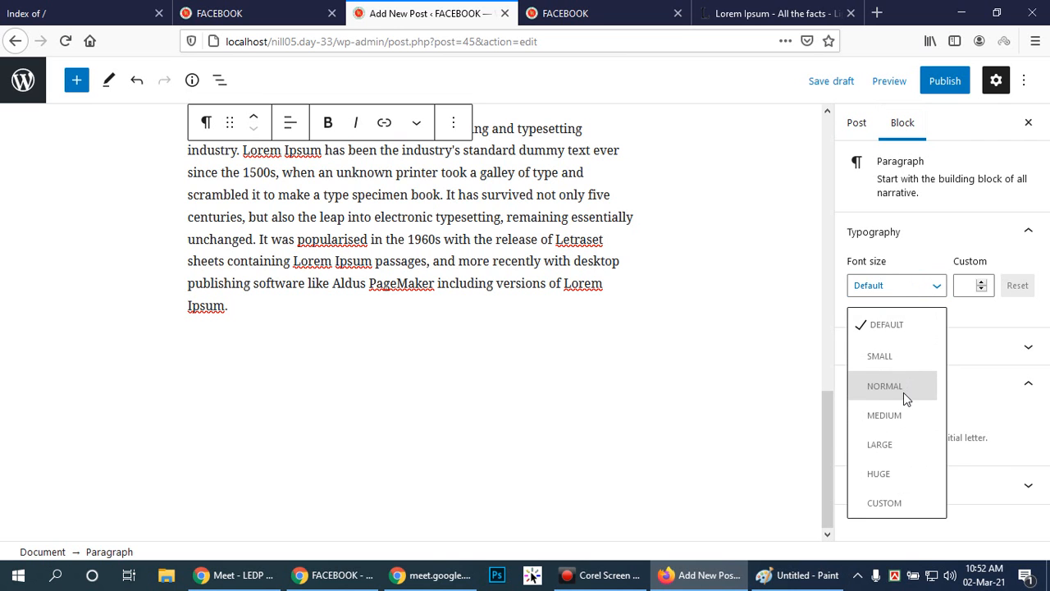
pyautogui.click(973, 284)
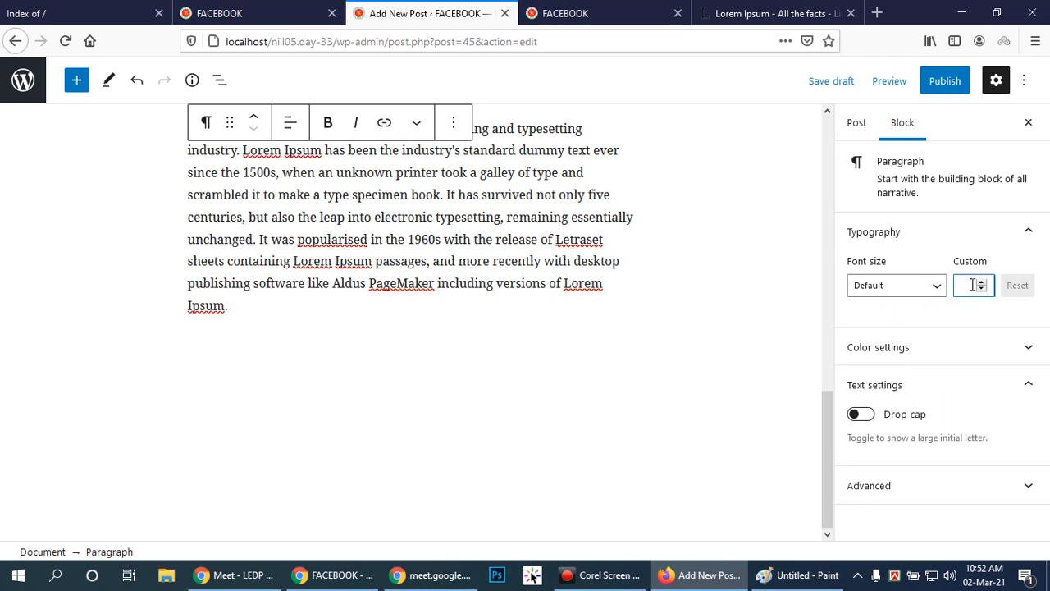
pyautogui.click(1026, 230)
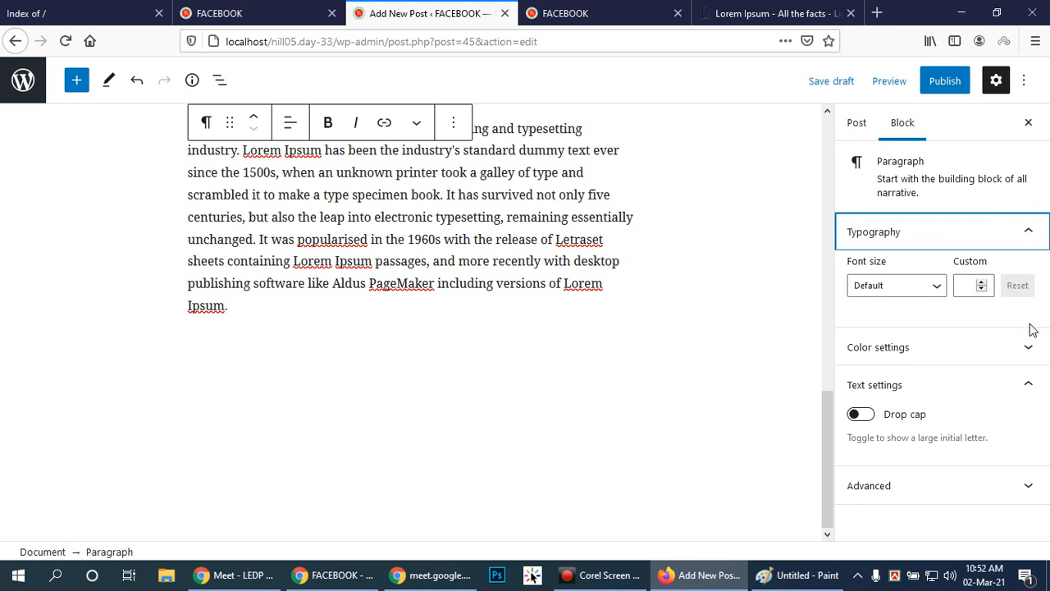
pyautogui.click(1029, 230)
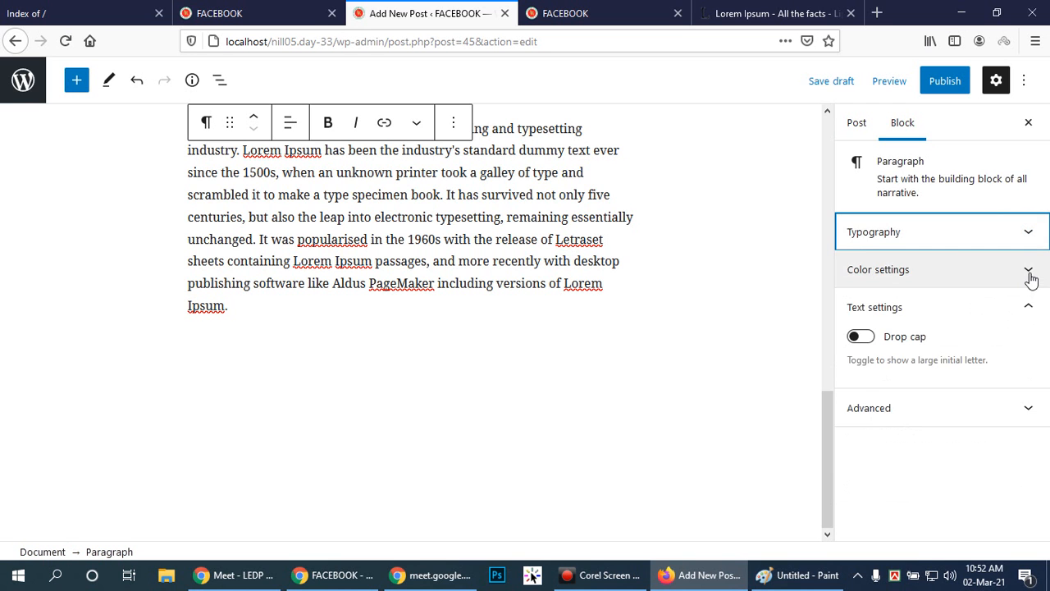
# Examine the paragraph's text and background color choices without picking one, and collapse the Color settings.
pyautogui.click(1028, 272)
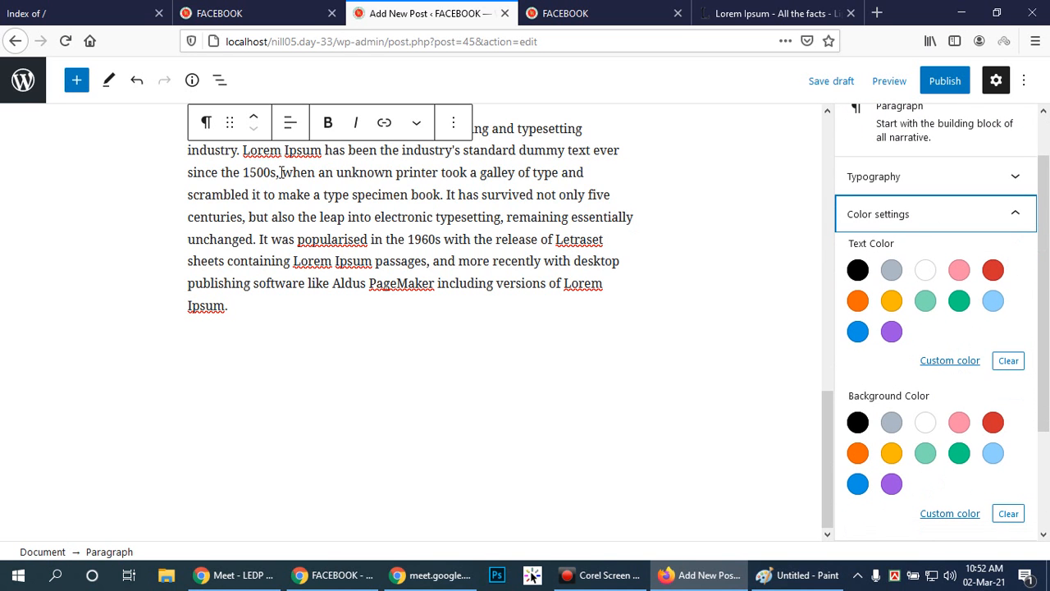
pyautogui.scroll(10, 650, 270)
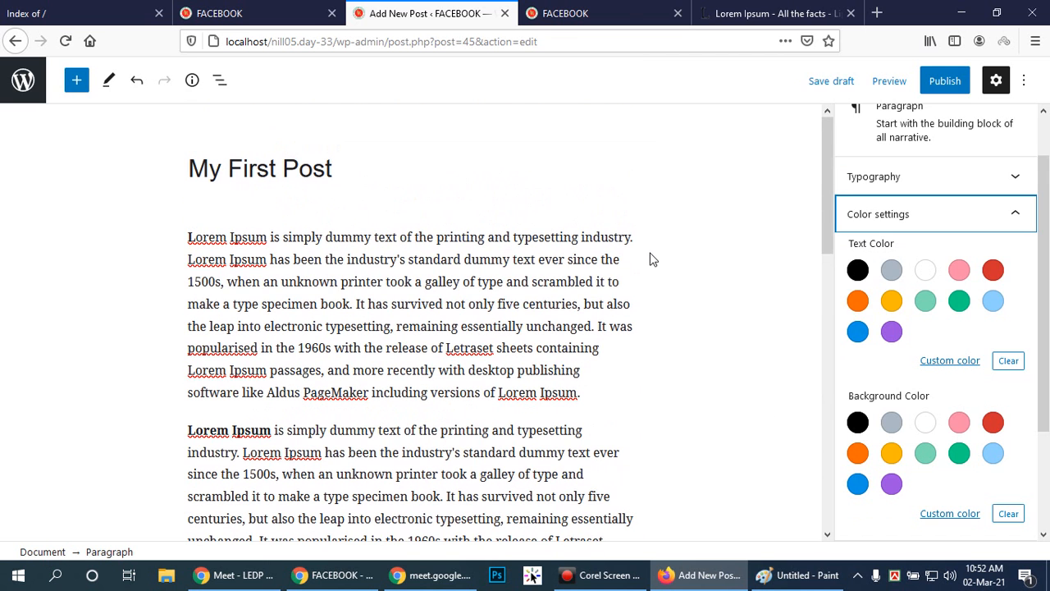
pyautogui.scroll(-3, 982, 321)
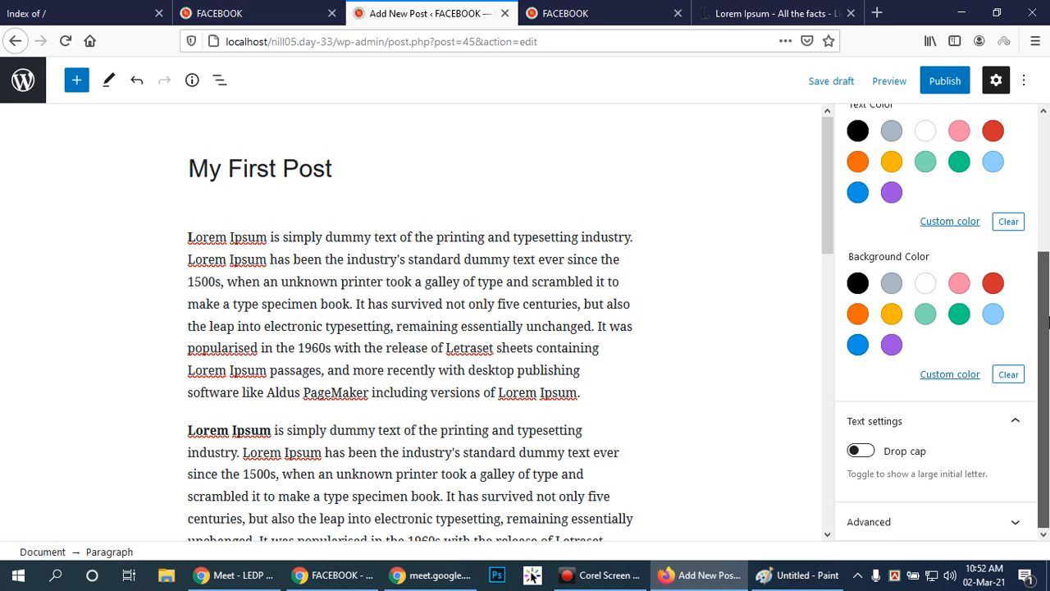
pyautogui.scroll(2, 1043, 292)
pyautogui.moveTo(1049, 278); pyautogui.dragTo(1048, 197)
pyautogui.click(1035, 282)
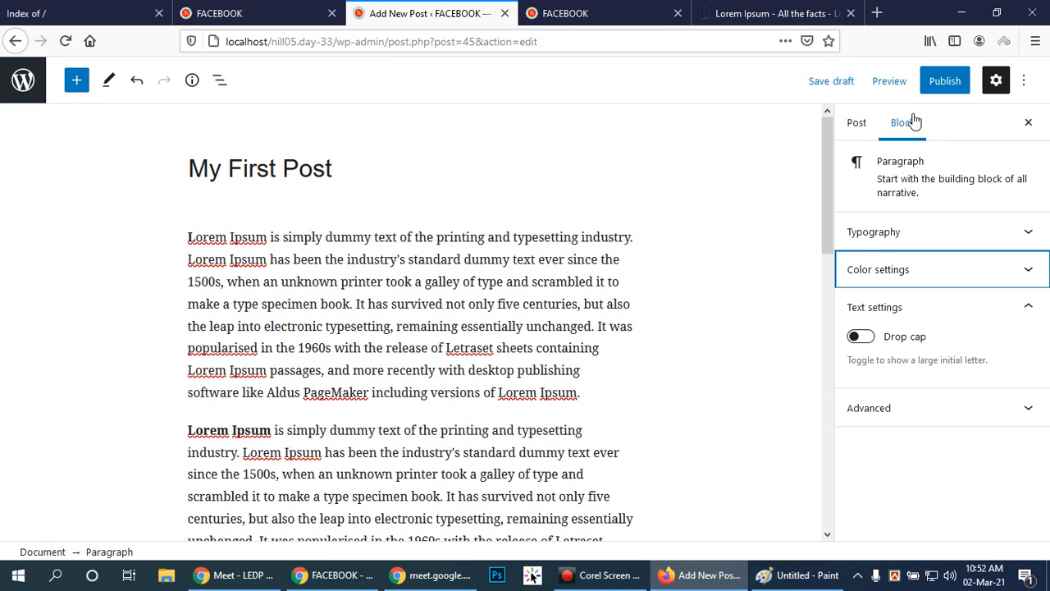
# Compare the post-level settings with the paragraph's block settings by switching between them several times.
pyautogui.click(856, 125)
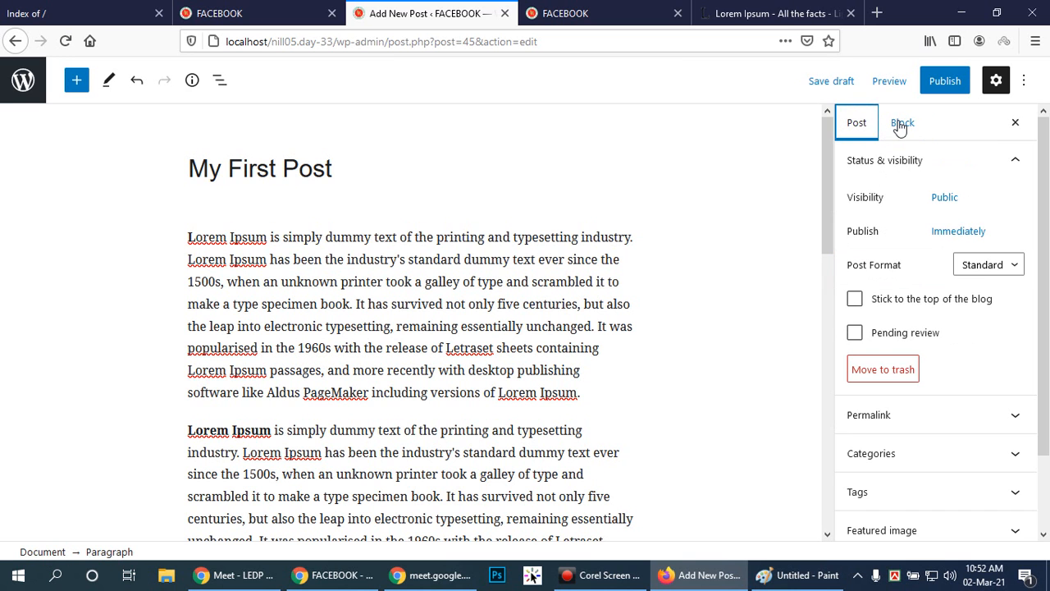
pyautogui.click(900, 124)
pyautogui.click(869, 123)
pyautogui.click(902, 123)
pyautogui.click(850, 120)
pyautogui.click(917, 133)
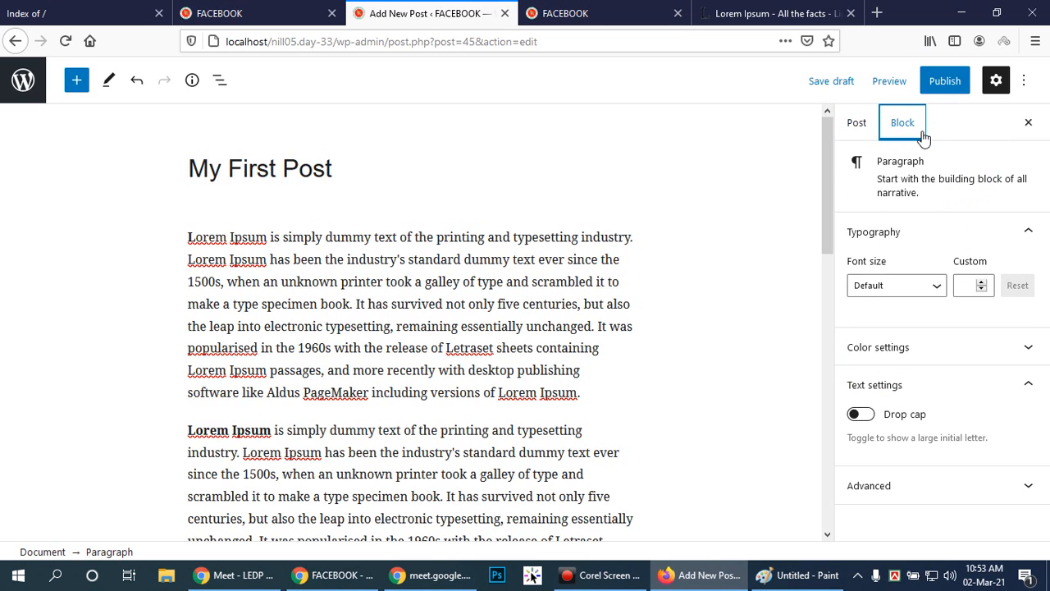
pyautogui.click(858, 129)
pyautogui.click(903, 128)
pyautogui.click(597, 576)
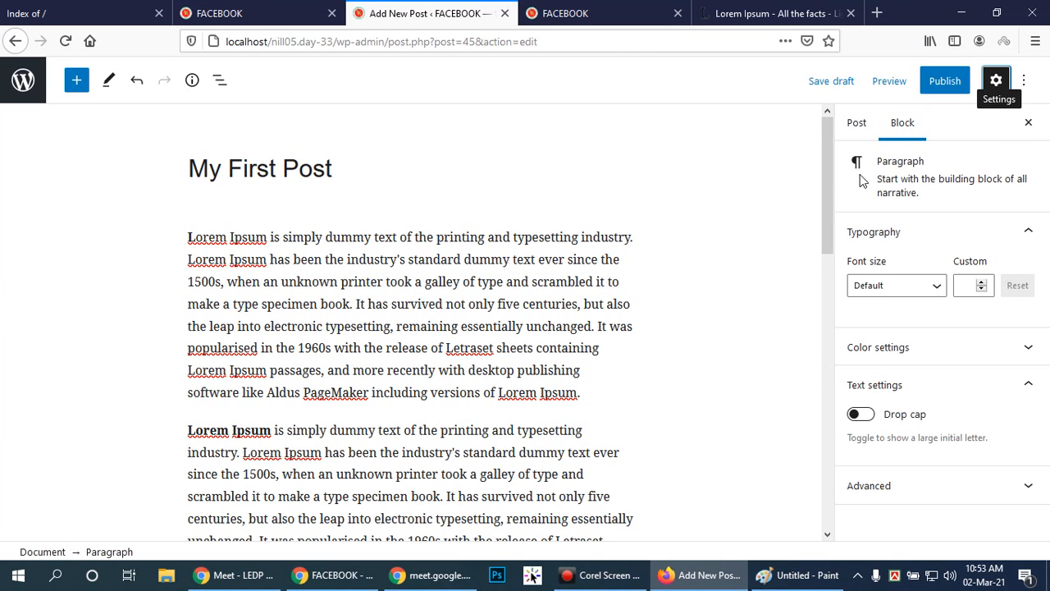
pyautogui.moveTo(824, 176); pyautogui.dragTo(816, 144)
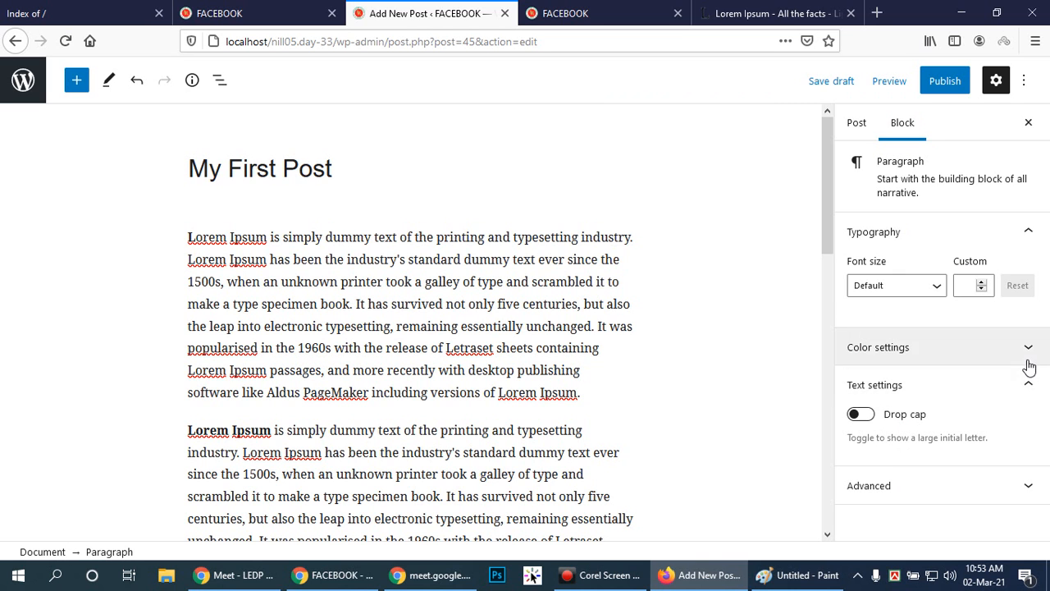
# Try the Drop cap option on the last paragraph and turn it off again.
pyautogui.click(1026, 384)
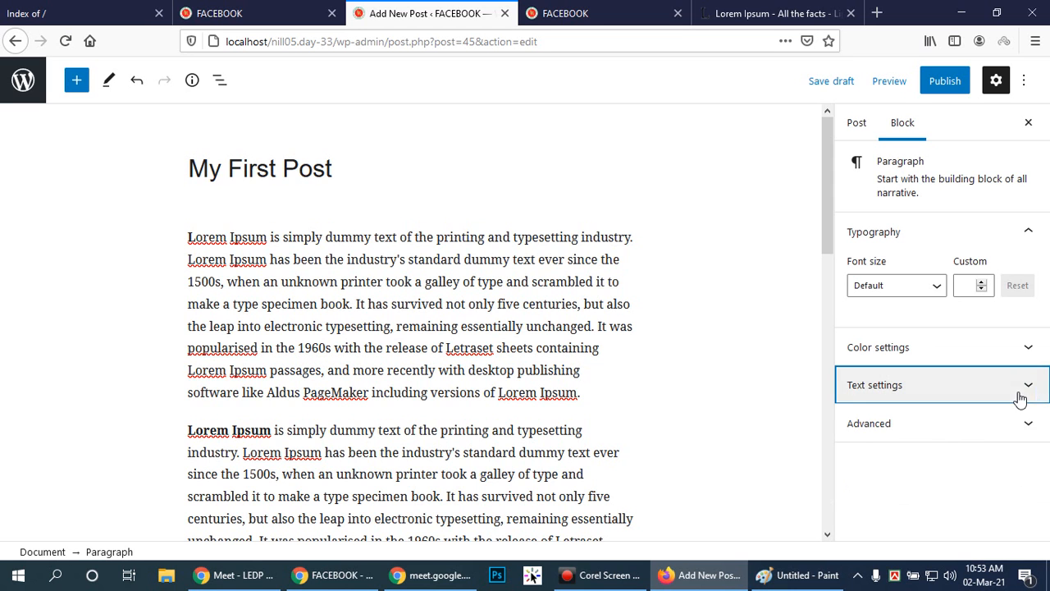
pyautogui.click(1025, 394)
pyautogui.click(872, 422)
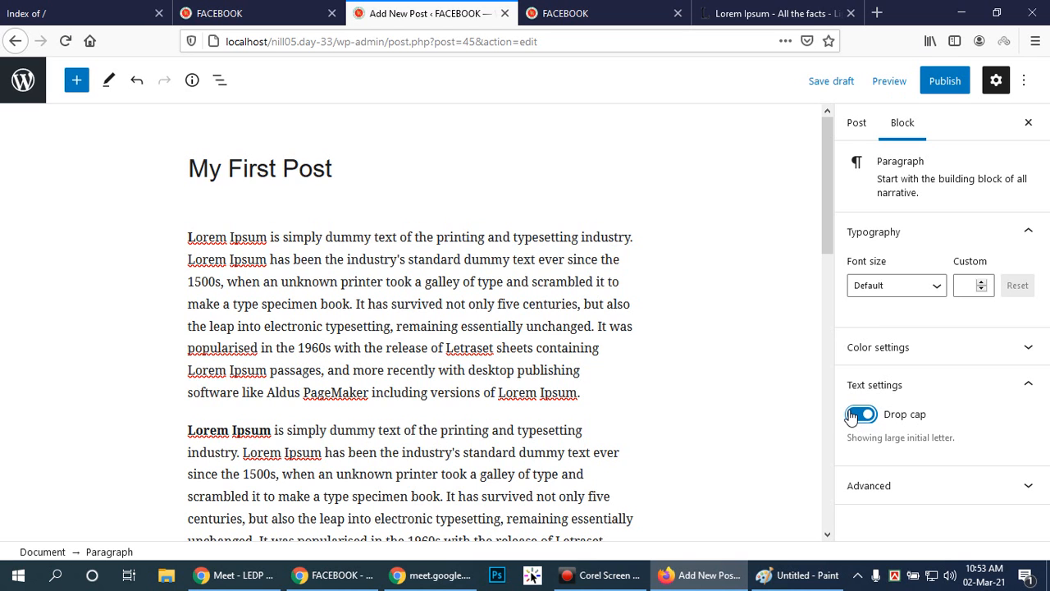
pyautogui.click(863, 419)
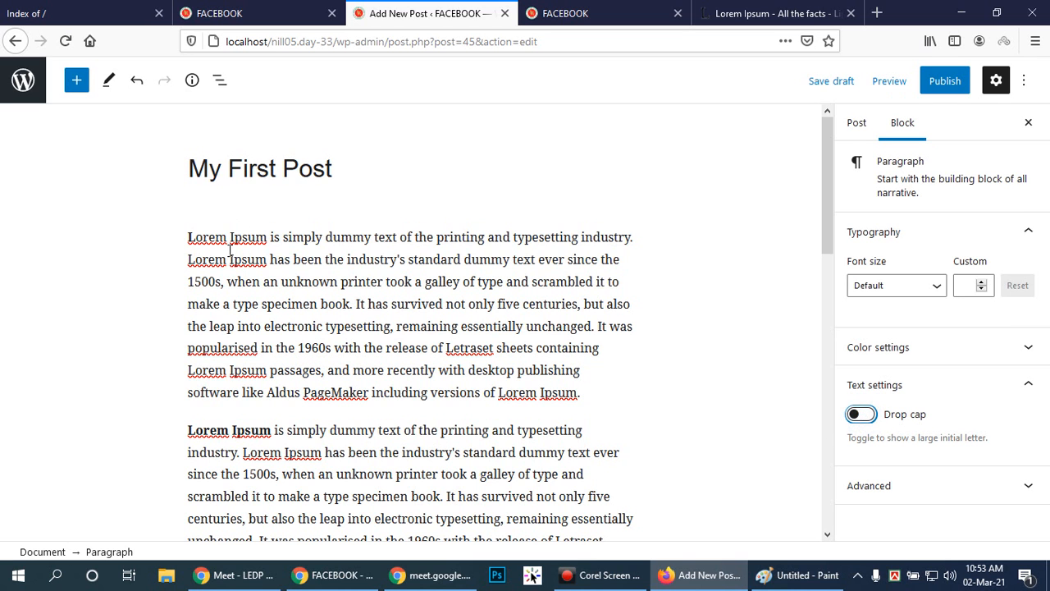
# Collapse the first paragraph's Text settings and examine the HTML anchor and additional CSS class fields in its Advanced settings before collapsing them.
pyautogui.click(187, 237)
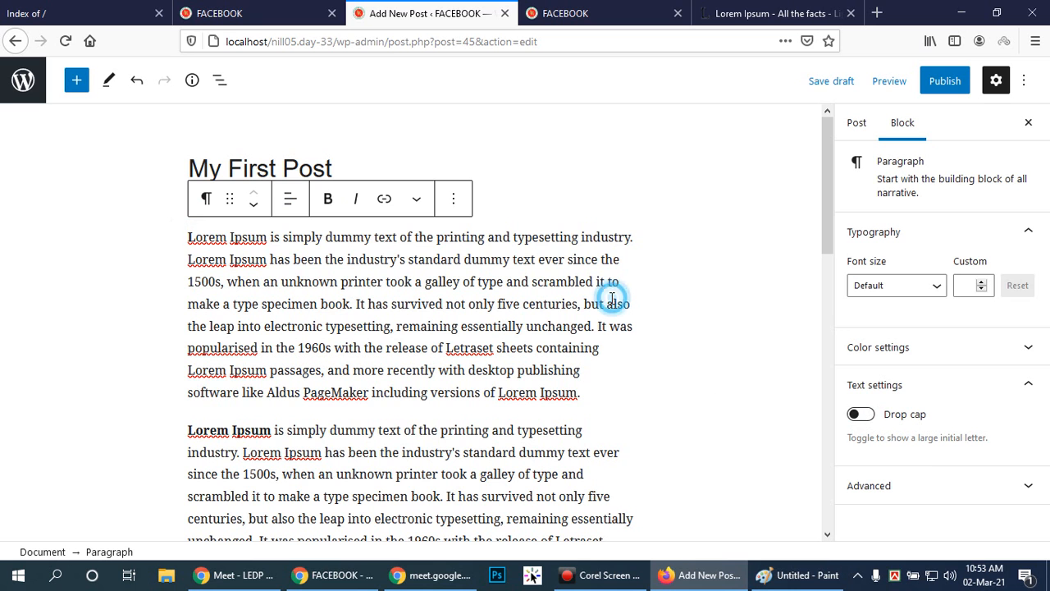
pyautogui.click(1022, 387)
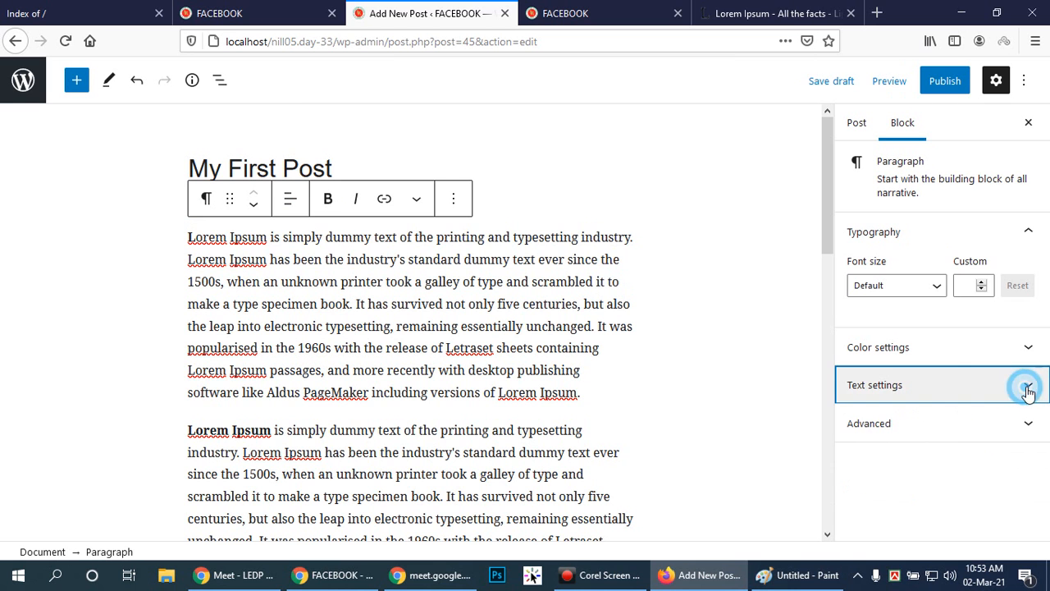
pyautogui.click(1025, 422)
pyautogui.scroll(-3, 1001, 389)
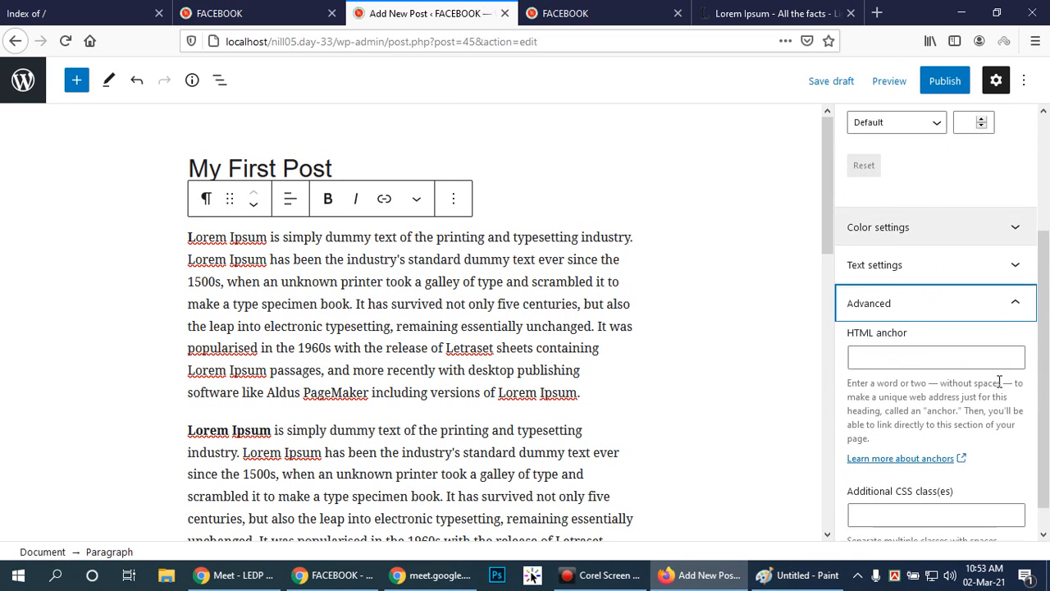
pyautogui.scroll(3, 999, 381)
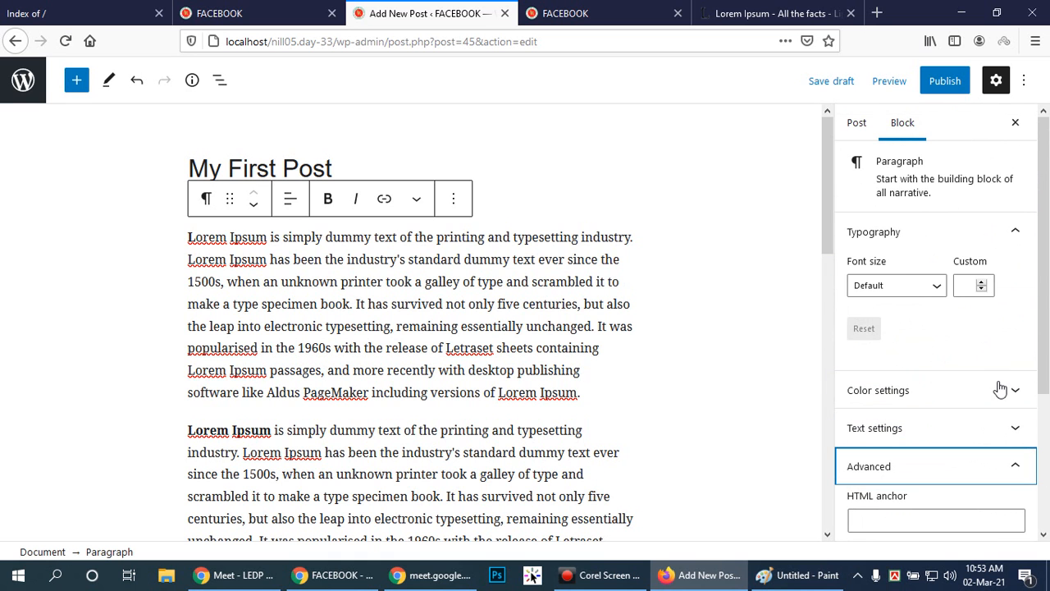
pyautogui.scroll(-3, 999, 384)
pyautogui.scroll(3, 999, 382)
pyautogui.scroll(-3, 1001, 389)
pyautogui.scroll(3, 1000, 389)
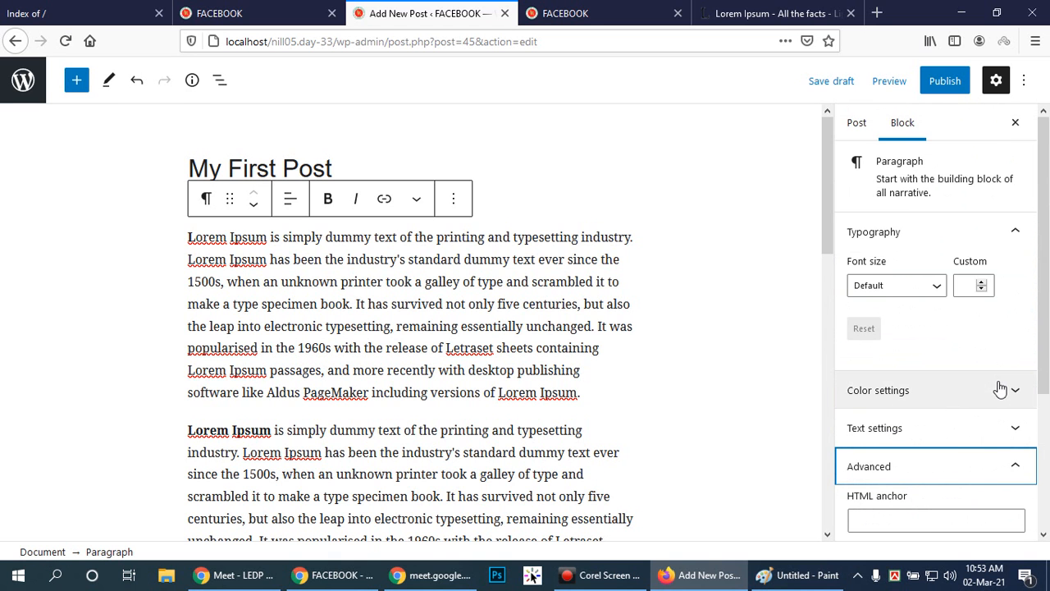
pyautogui.scroll(-3, 1000, 389)
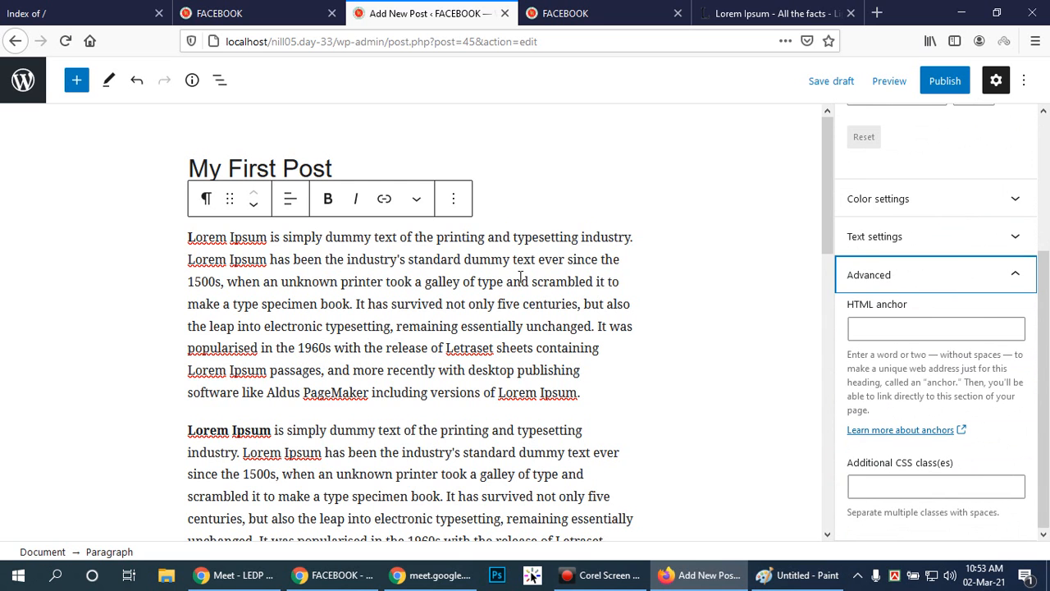
pyautogui.scroll(3, 1032, 283)
pyautogui.scroll(-2, 1031, 283)
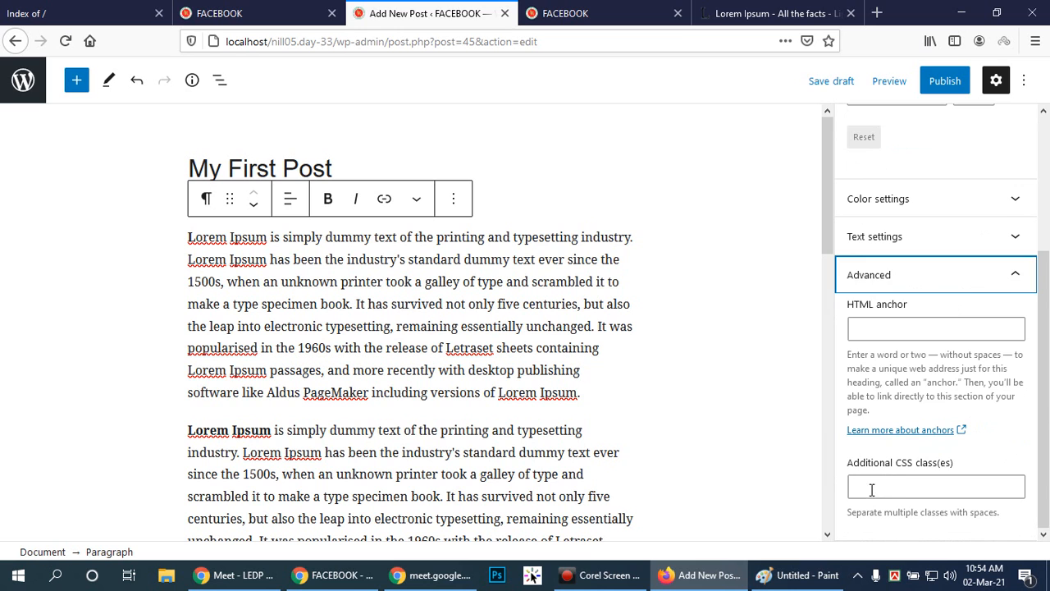
pyautogui.click(1015, 275)
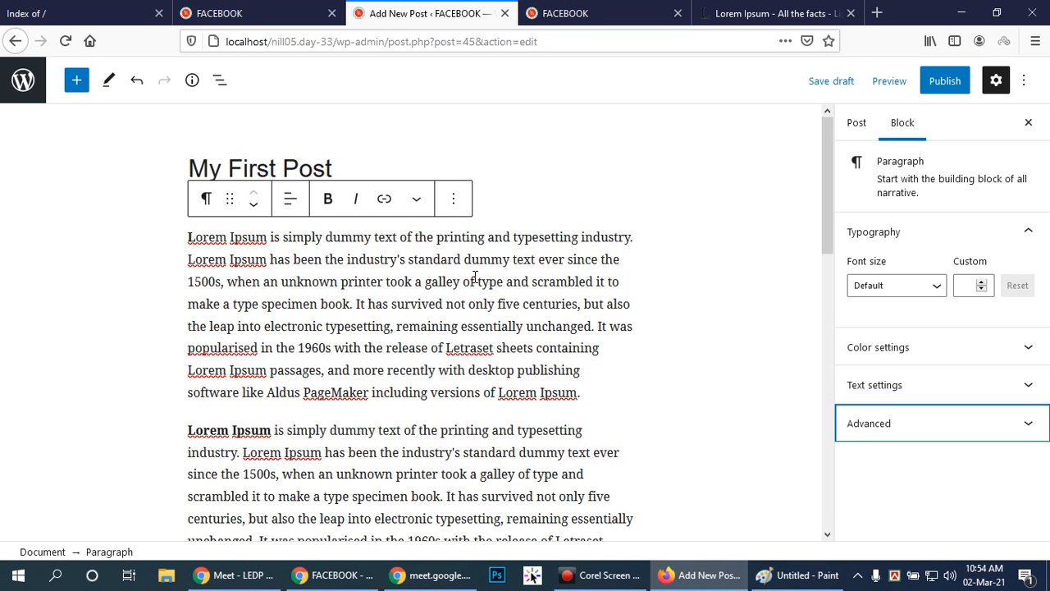
# Examine the Public, Private and Password Protected visibility choices in the post-level settings, keeping the post Public.
pyautogui.click(857, 125)
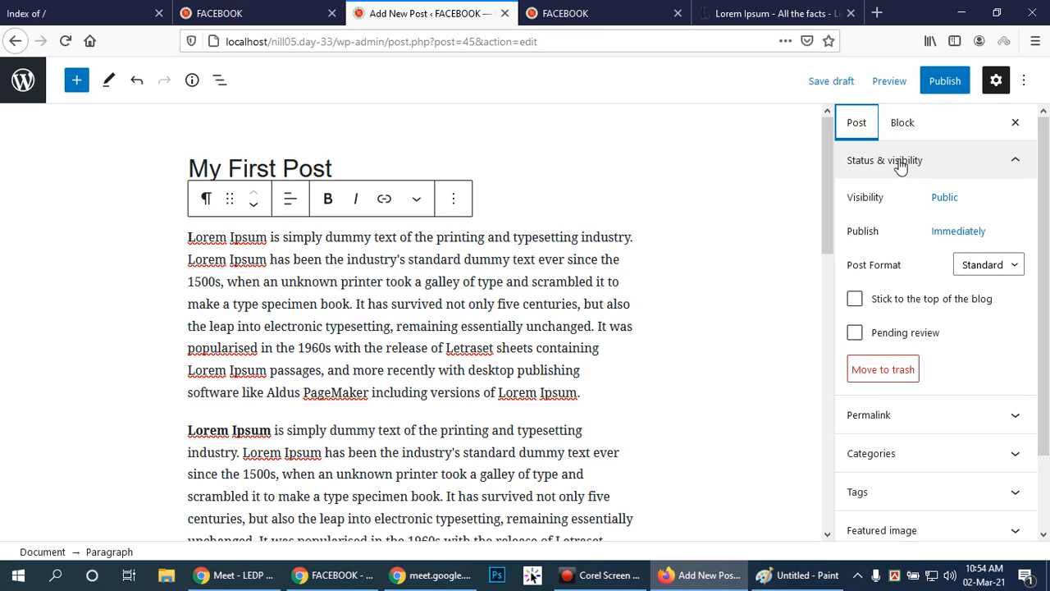
pyautogui.click(943, 199)
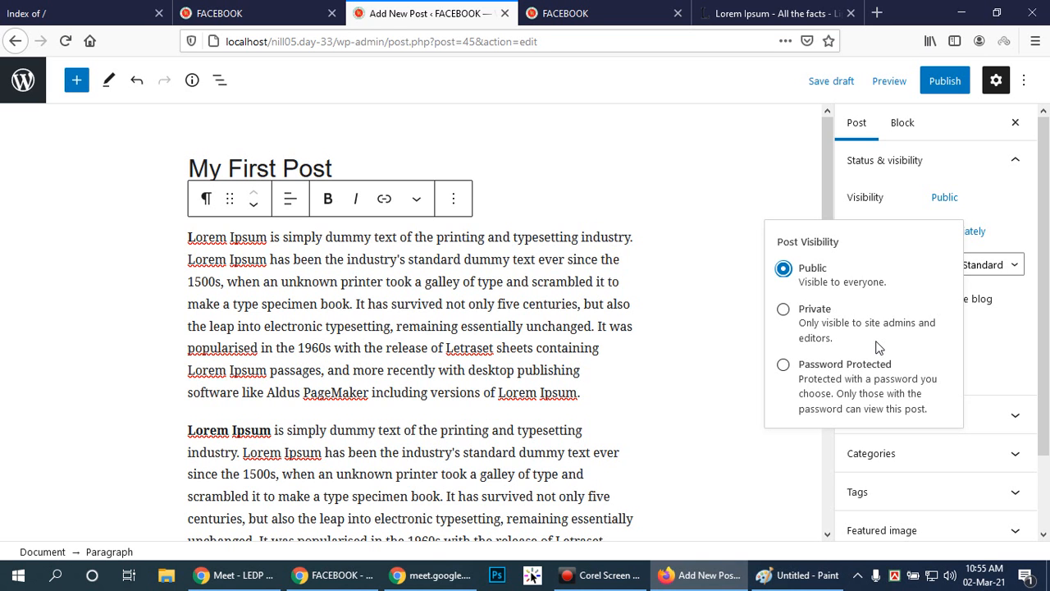
pyautogui.click(785, 272)
pyautogui.click(945, 200)
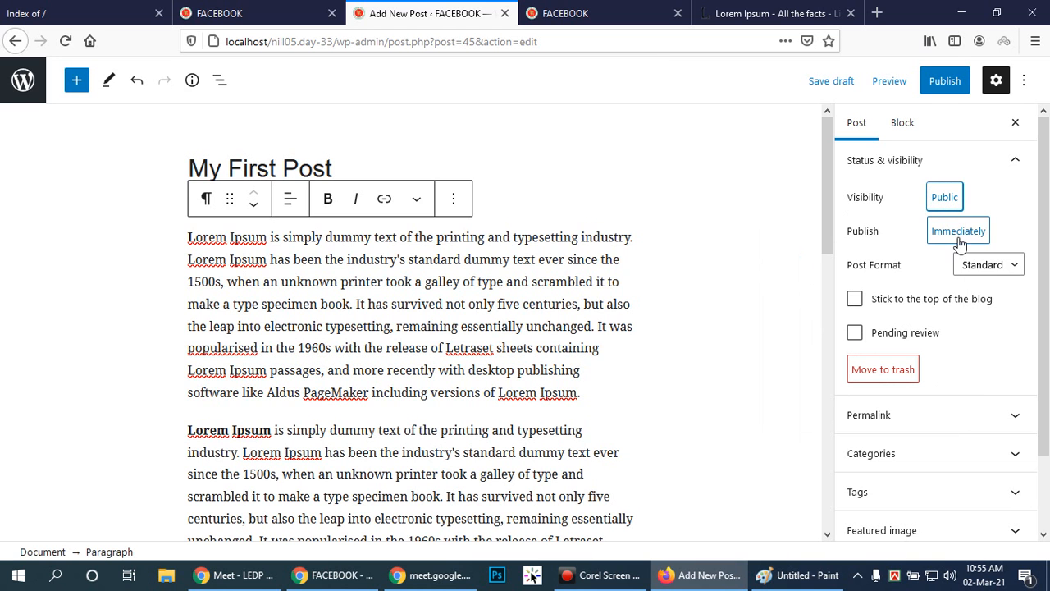
# View the publish date and time calendar without rescheduling, and review the remaining status options such as post format, sticky post and pending review.
pyautogui.click(958, 234)
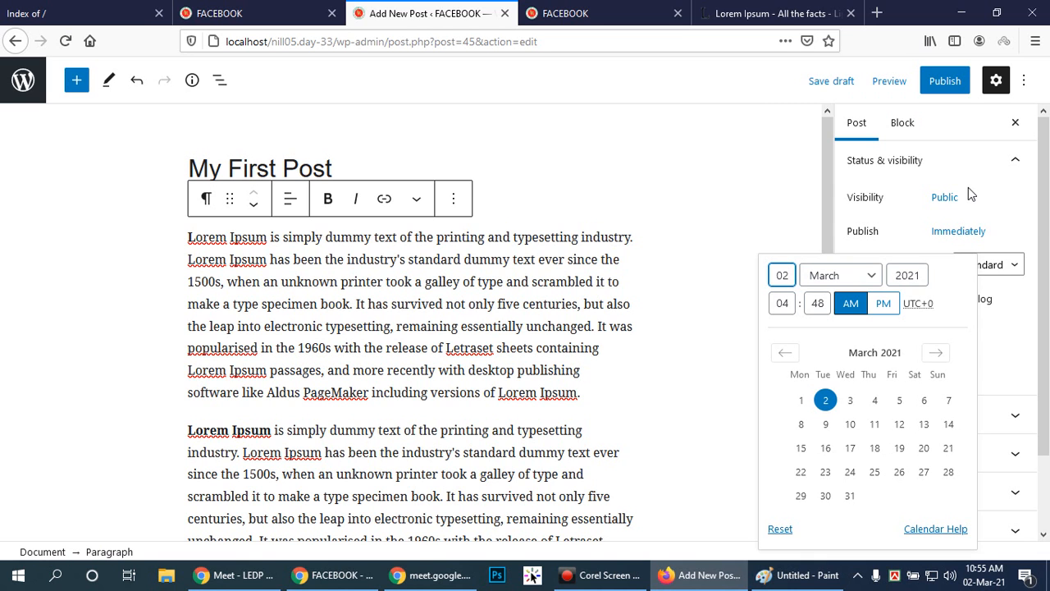
pyautogui.click(1036, 231)
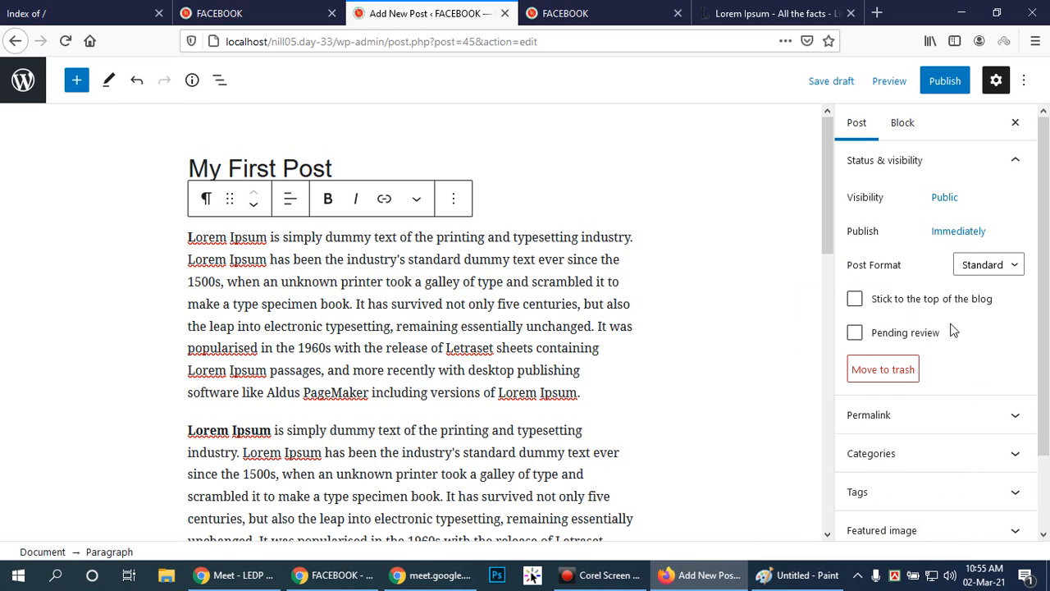
pyautogui.scroll(-1, 985, 311)
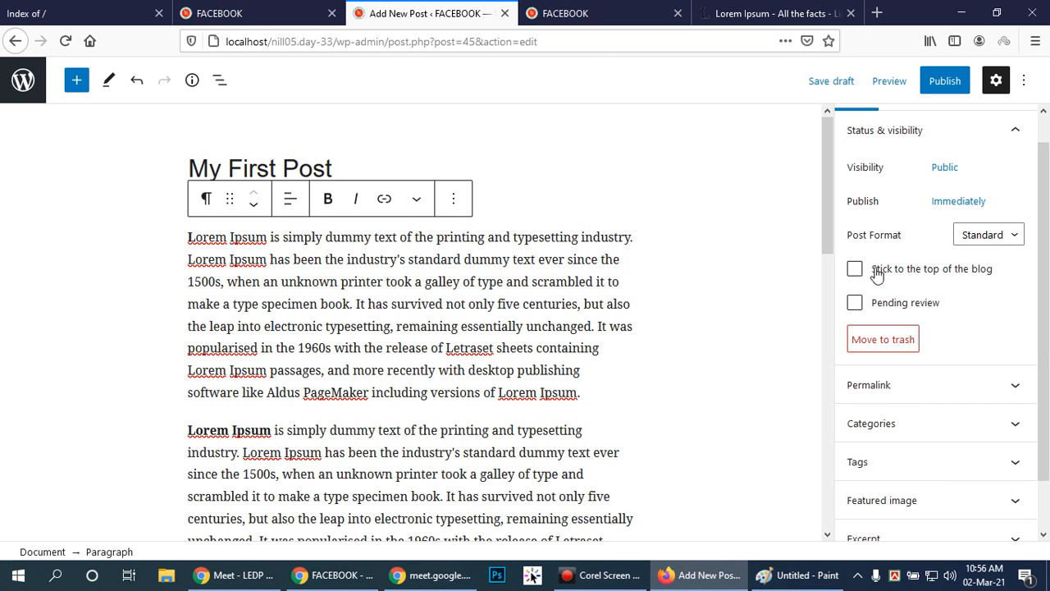
pyautogui.moveTo(1044, 264)
pyautogui.mouseDown()
pyautogui.moveTo(1046, 273)
pyautogui.moveTo(1041, 253)
pyautogui.mouseUp()
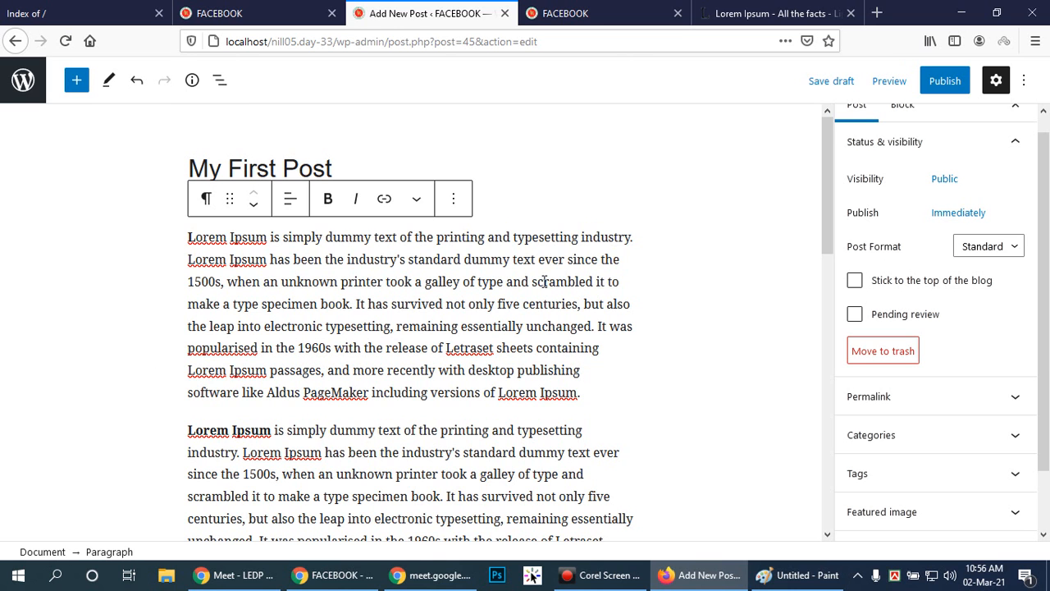
# Examine the post's link in the Permalink settings and collapse that section.
pyautogui.moveTo(1048, 291); pyautogui.dragTo(1046, 324)
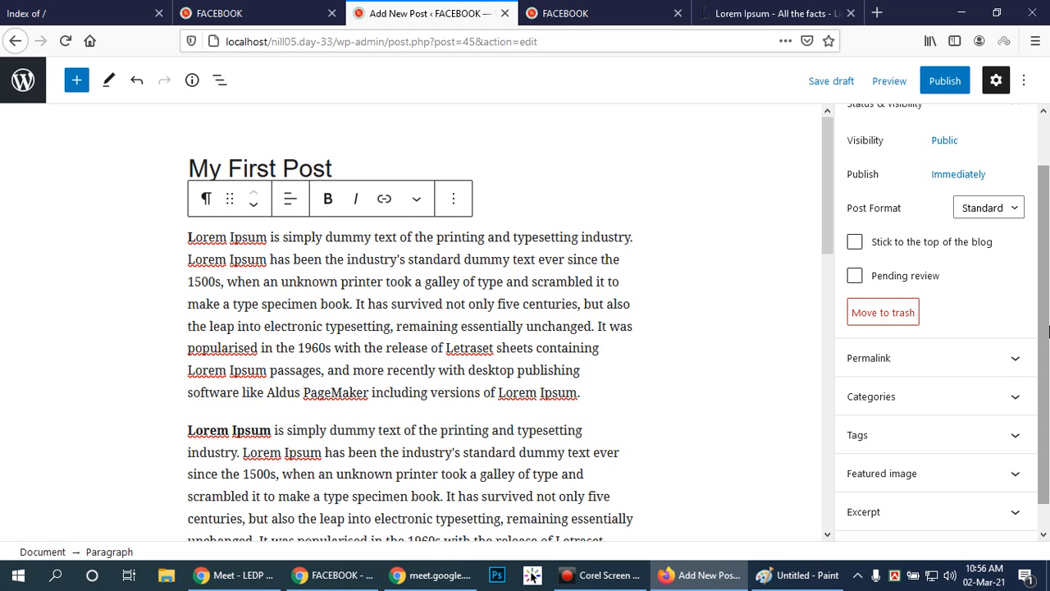
pyautogui.moveTo(1048, 279); pyautogui.dragTo(1048, 307)
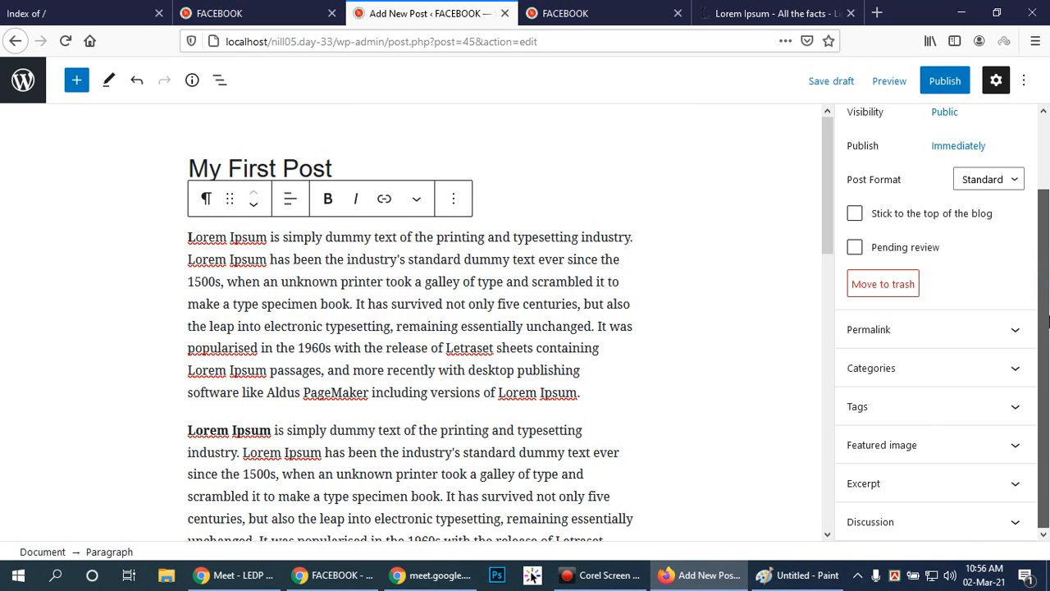
pyautogui.click(1016, 332)
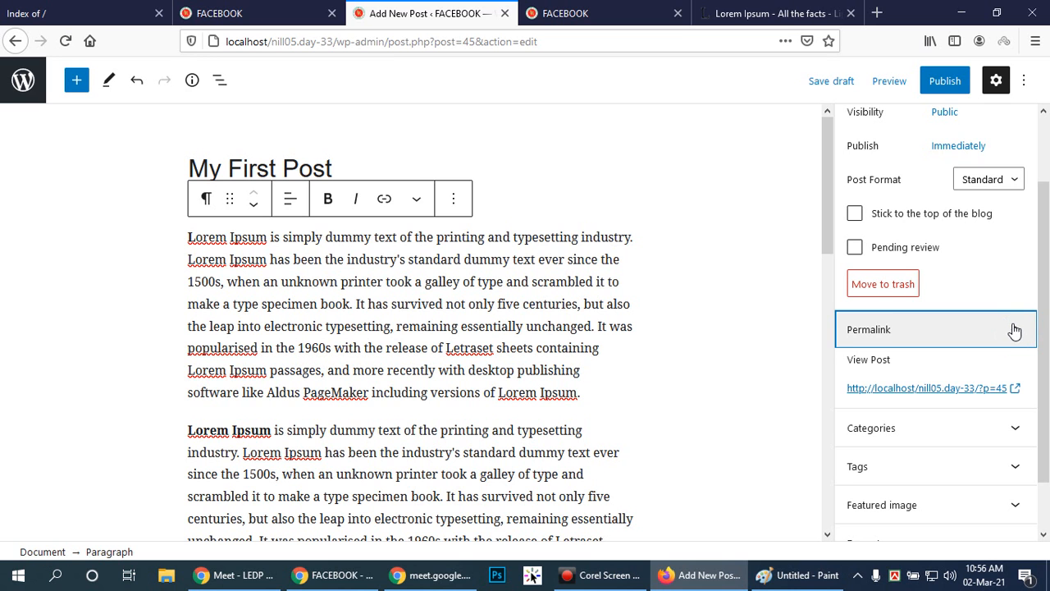
pyautogui.scroll(-2, 1043, 308)
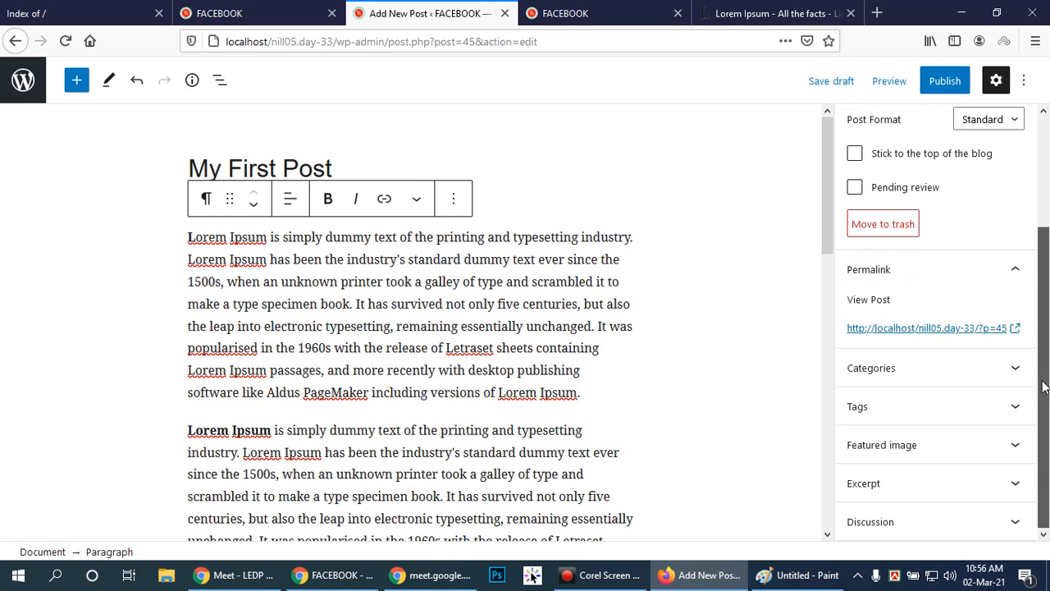
pyautogui.moveTo(1048, 359)
pyautogui.mouseDown()
pyautogui.moveTo(1048, 292)
pyautogui.moveTo(1047, 353)
pyautogui.mouseUp()
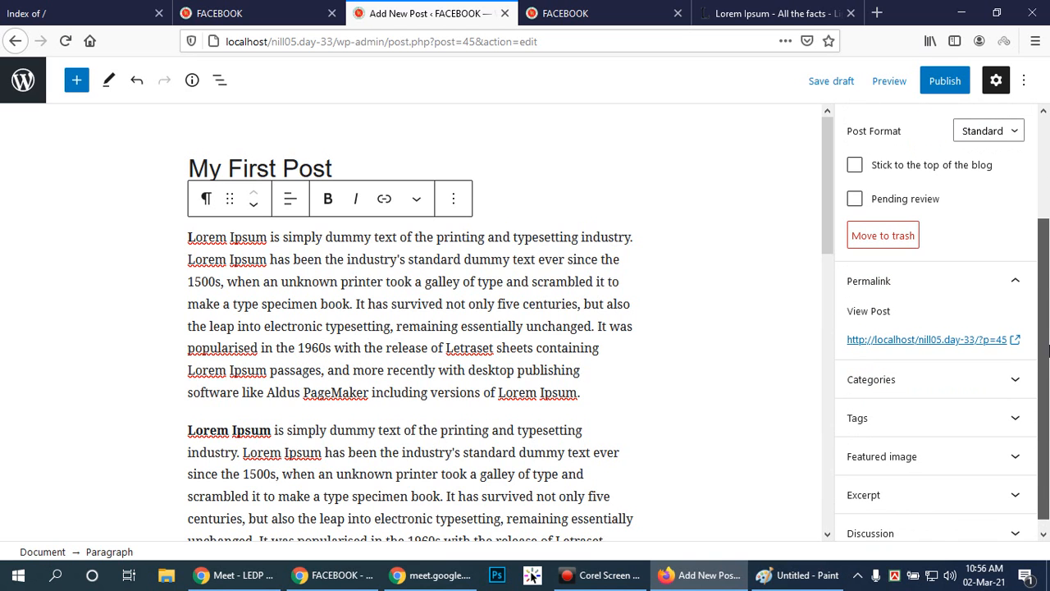
pyautogui.click(1016, 281)
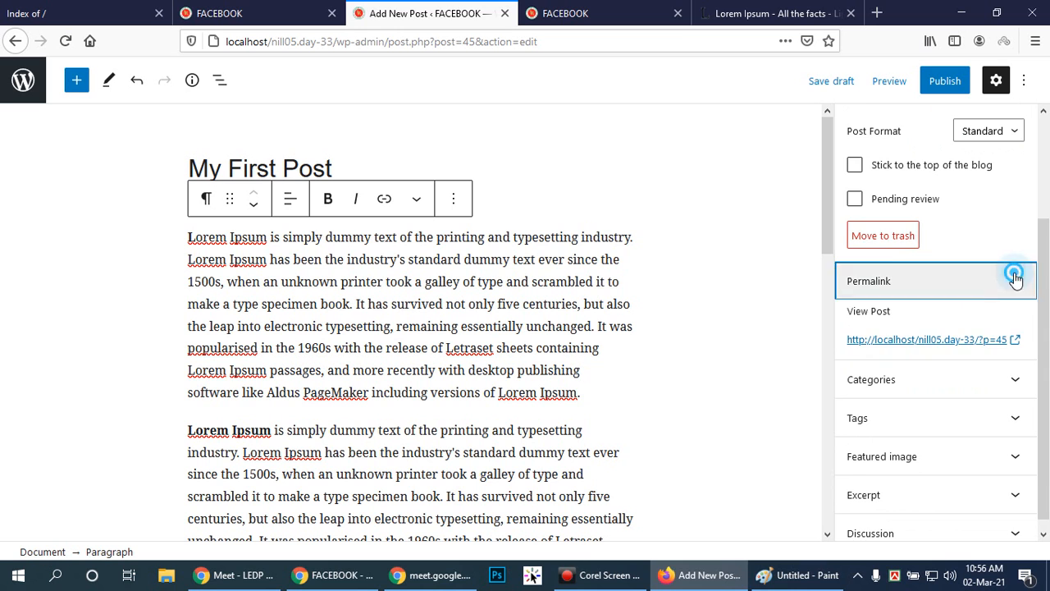
# Expand the post's Categories settings to view the available categories.
pyautogui.click(1016, 374)
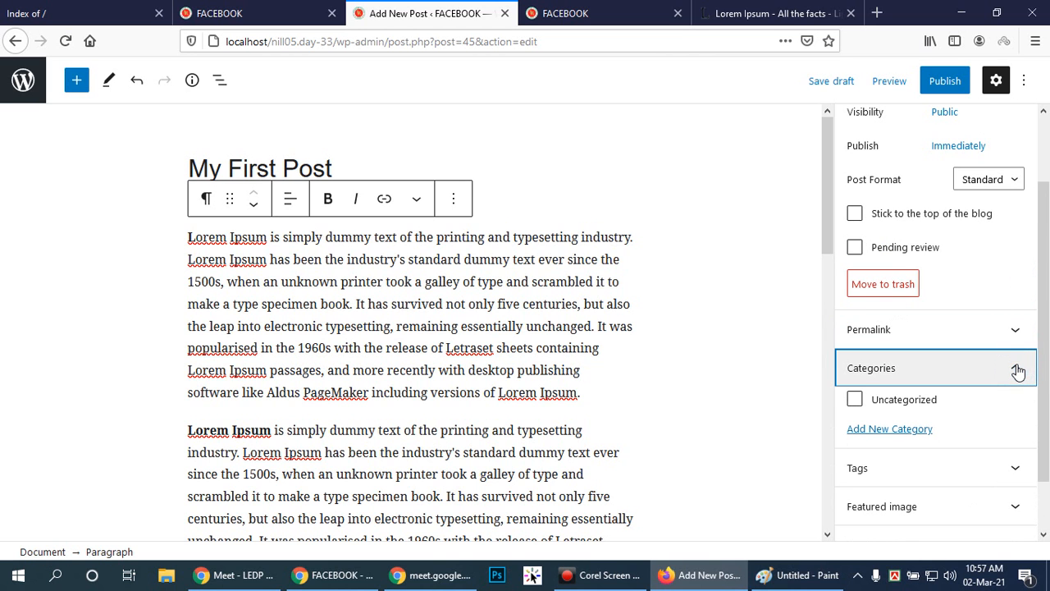
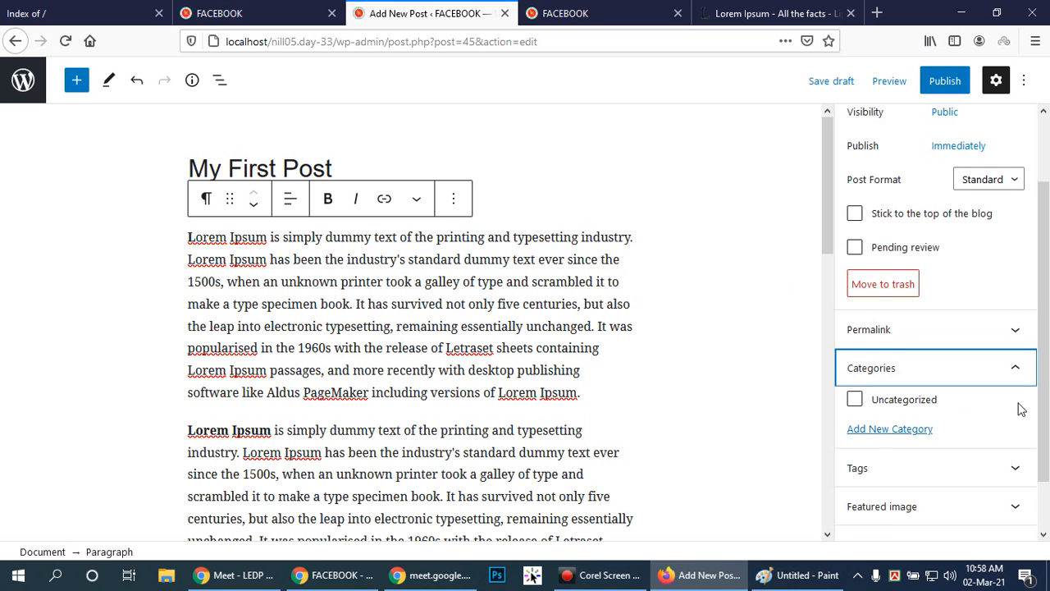
# Collapse the post's Categories settings and add the tag "my" in the Tags settings.
pyautogui.scroll(-1, 956, 410)
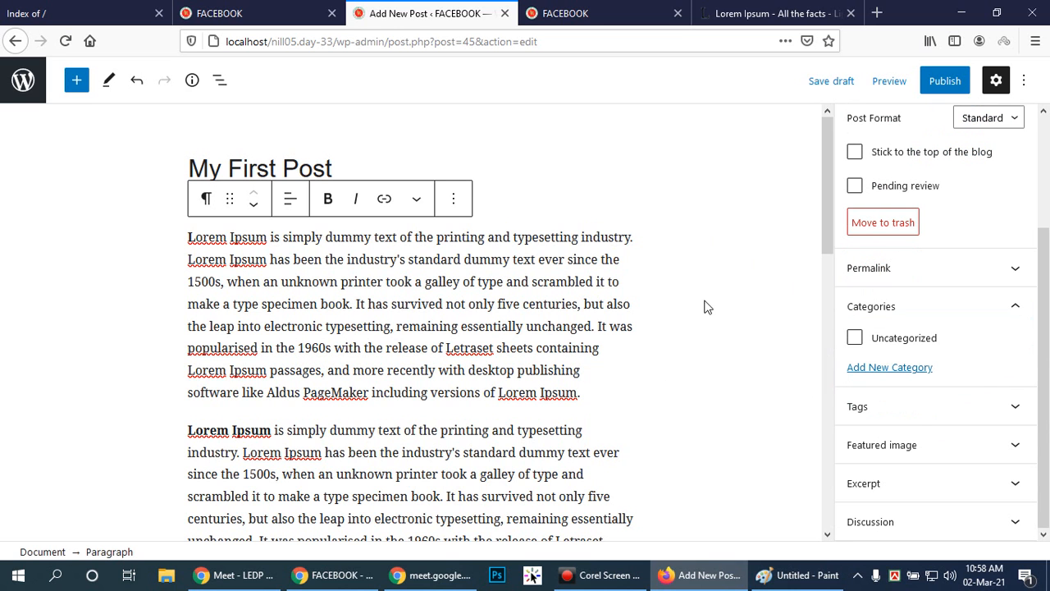
pyautogui.click(1012, 306)
pyautogui.click(1015, 407)
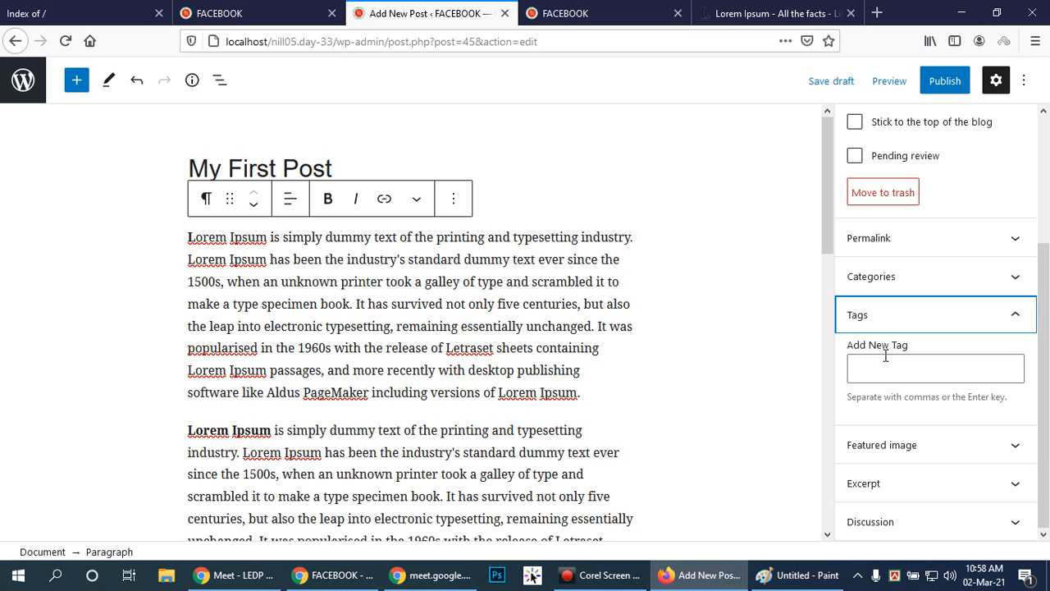
pyautogui.click(968, 350)
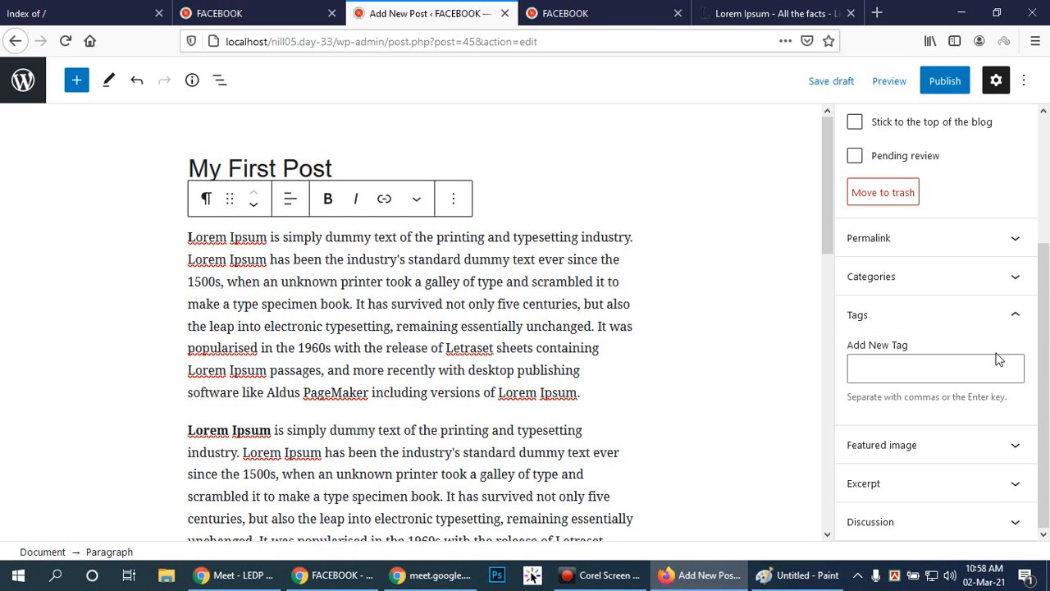
pyautogui.click(934, 376)
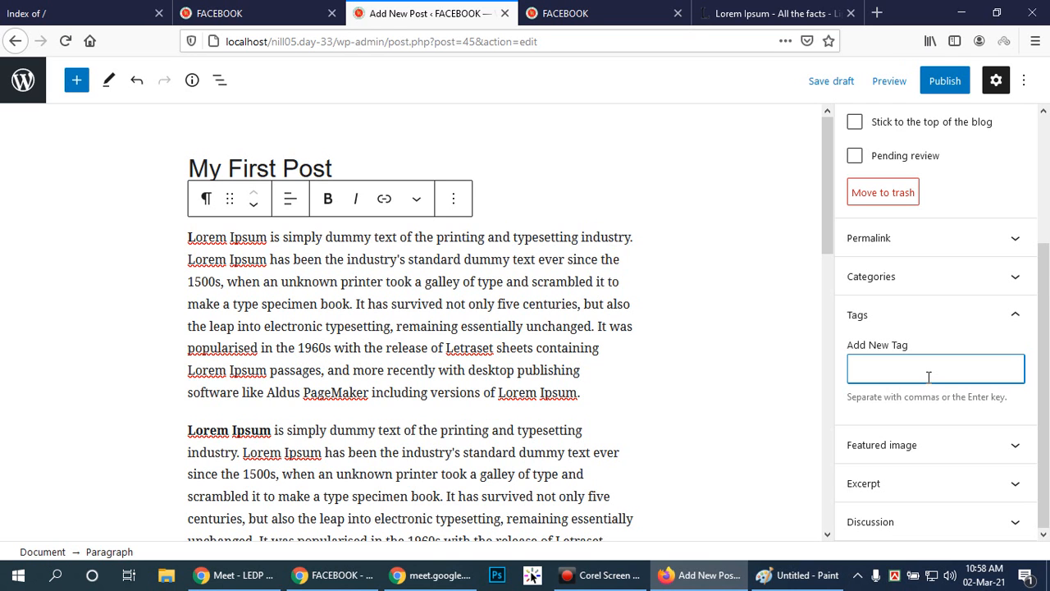
pyautogui.write('my')
pyautogui.press('Return')
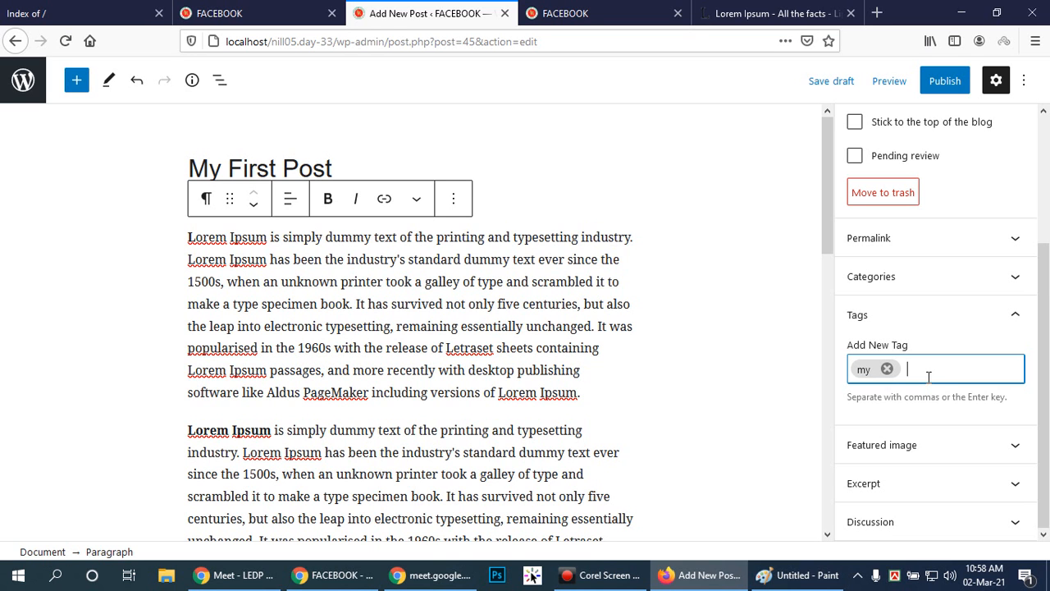
# Add the tag "#helo" to the post and collapse the Tags settings.
pyautogui.write('#helo')
pyautogui.press('Return')
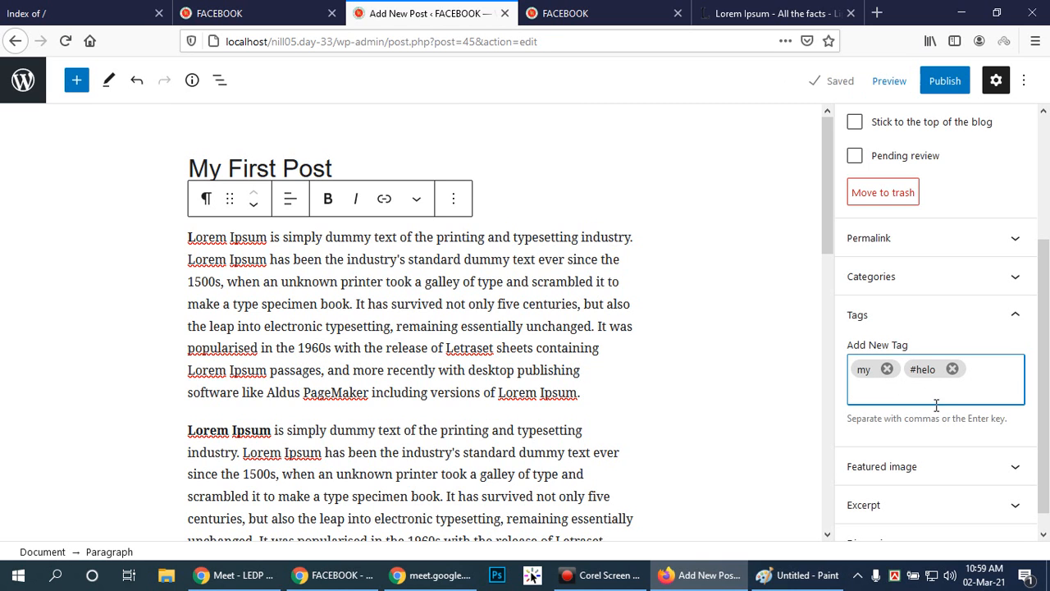
pyautogui.scroll(-1, 1009, 344)
pyautogui.click(1022, 291)
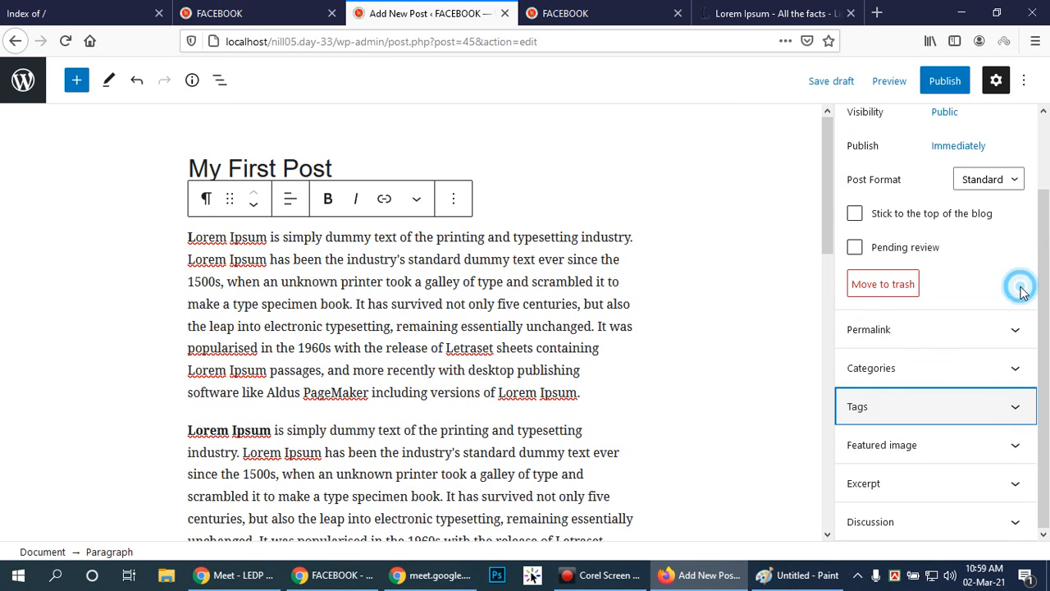
# Set the camera-lens photo img2.jpg from the media library as the post's featured image.
pyautogui.click(1013, 448)
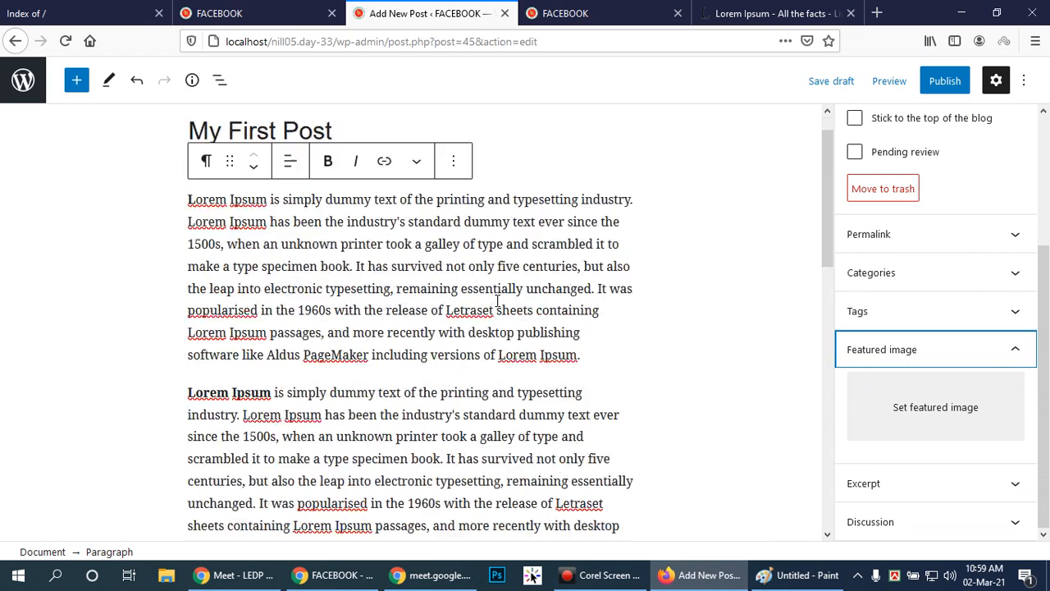
pyautogui.scroll(-6, 496, 302)
pyautogui.scroll(3, 495, 304)
pyautogui.scroll(3, 493, 306)
pyautogui.scroll(-3, 493, 305)
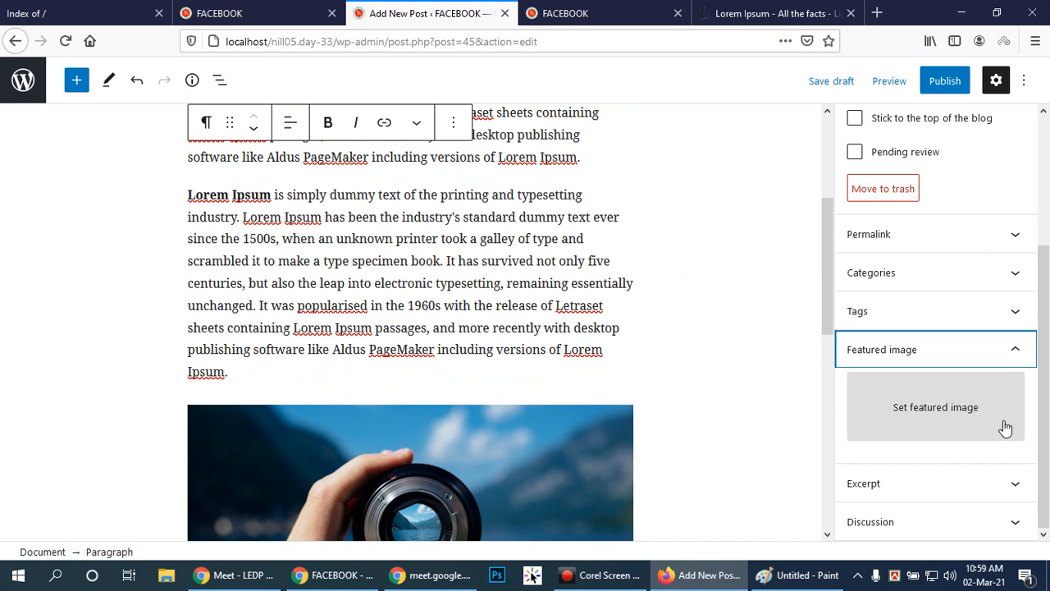
pyautogui.click(952, 410)
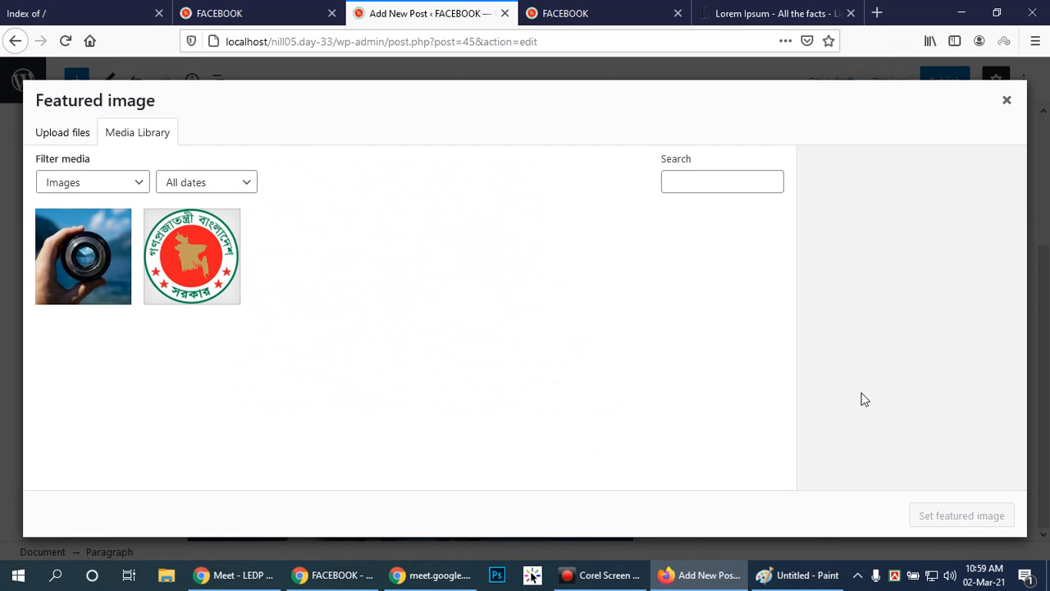
pyautogui.click(182, 272)
pyautogui.click(82, 256)
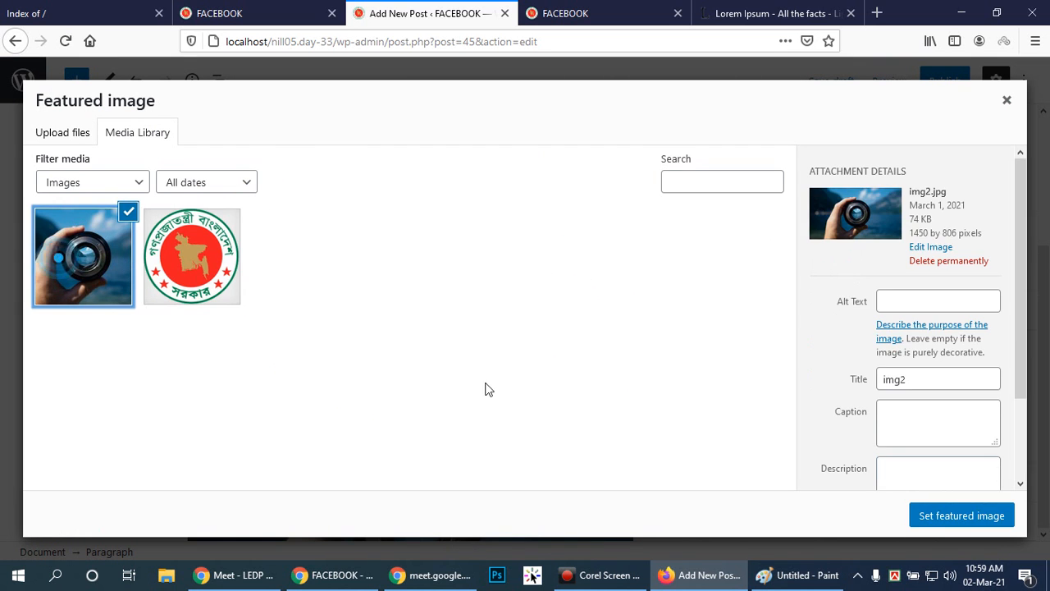
pyautogui.click(919, 514)
pyautogui.scroll(-2, 946, 422)
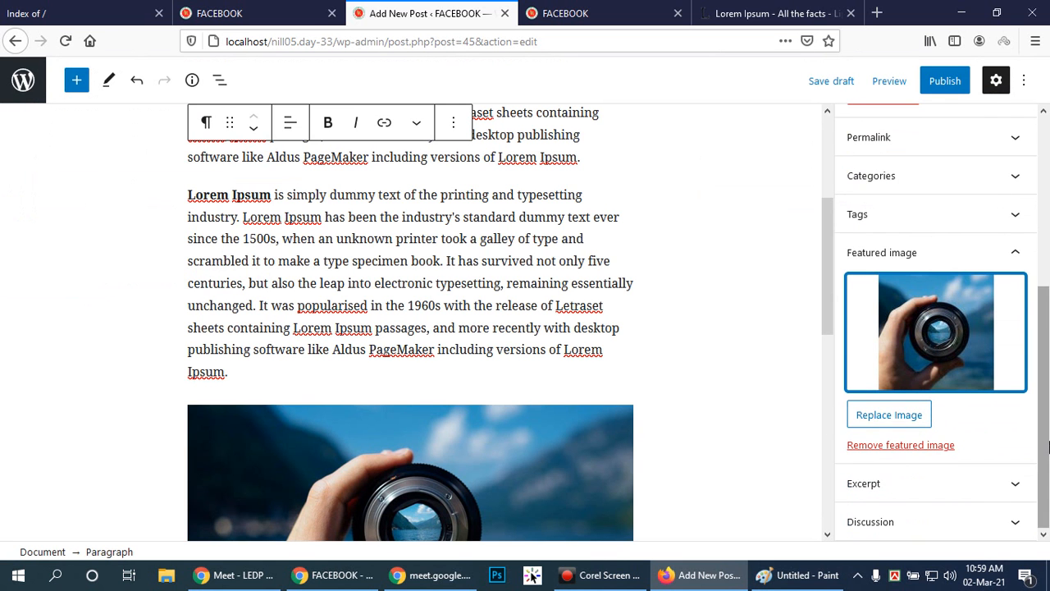
# Reopen the Tags settings to review the post's tags, collapse them and return to the featured image.
pyautogui.moveTo(1047, 402); pyautogui.dragTo(1024, 334)
pyautogui.click(1019, 324)
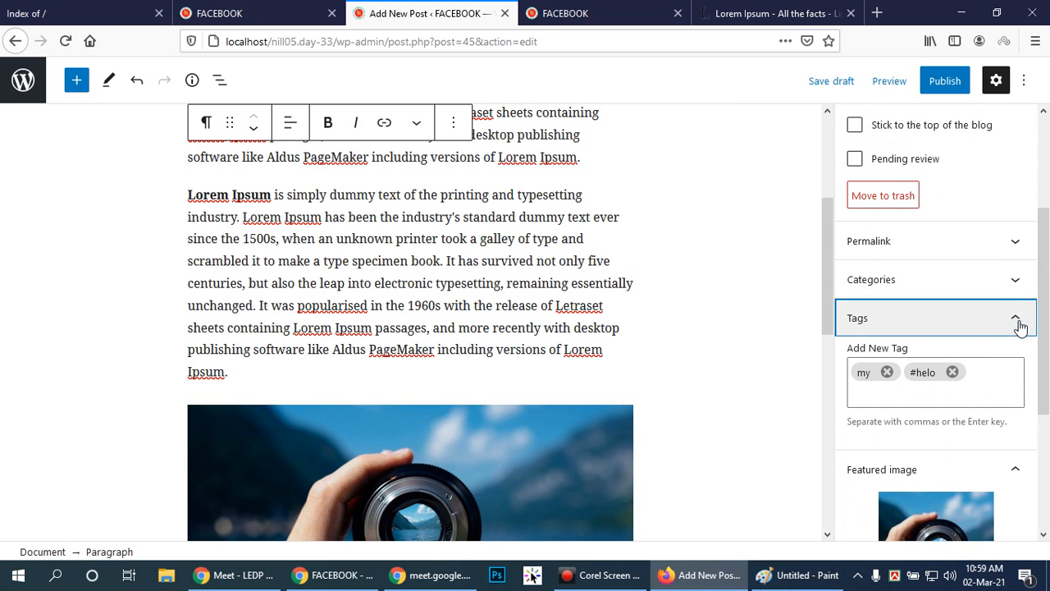
pyautogui.click(1019, 324)
pyautogui.scroll(-2, 1040, 313)
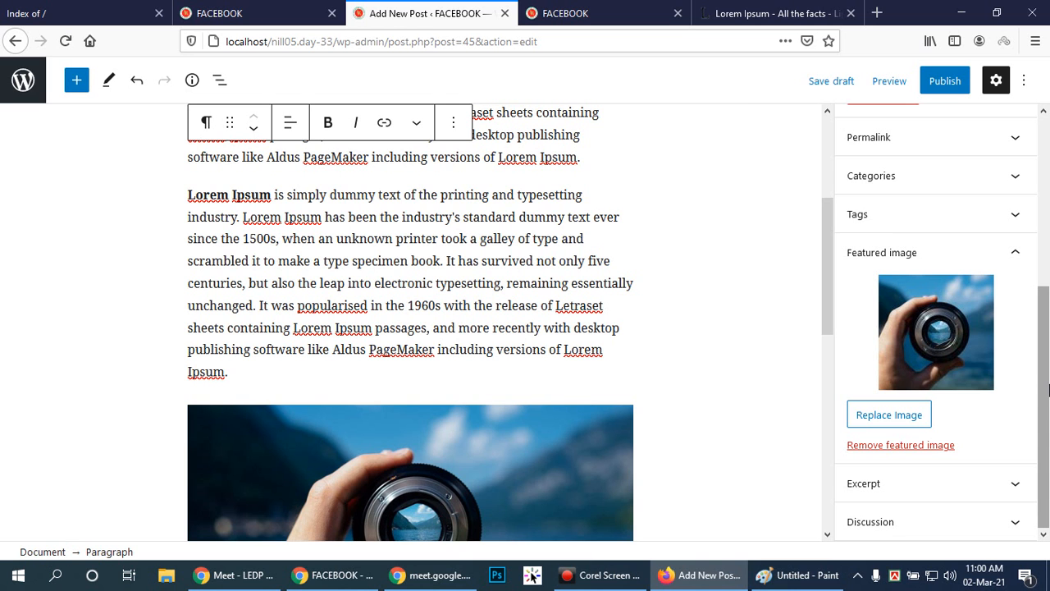
# Examine the attachment details of img2.jpg through the replace-image option, keeping it as the featured image.
pyautogui.click(889, 415)
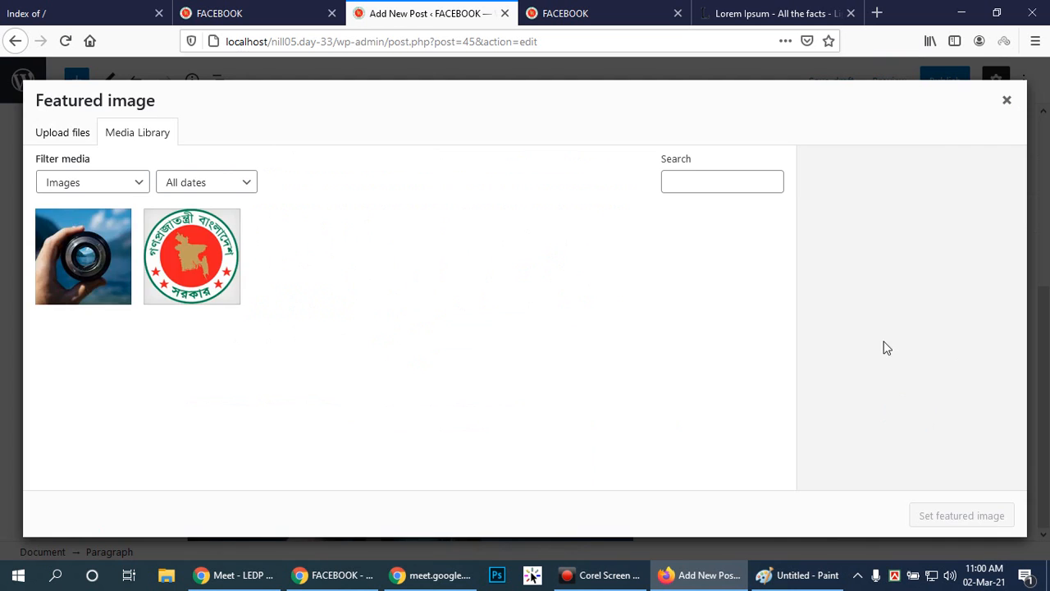
pyautogui.click(62, 254)
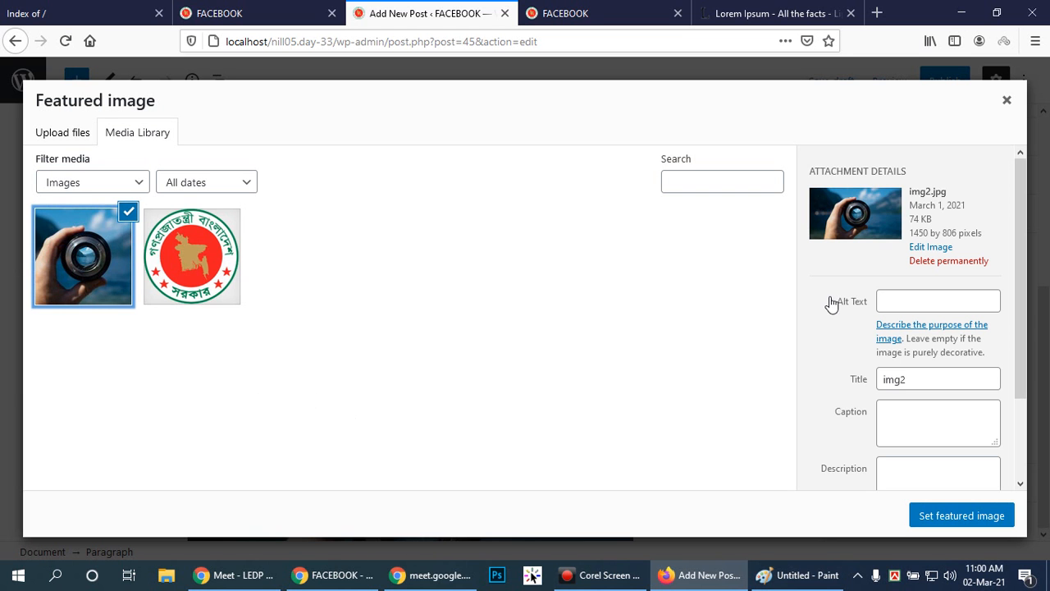
pyautogui.click(946, 306)
pyautogui.scroll(-2, 951, 304)
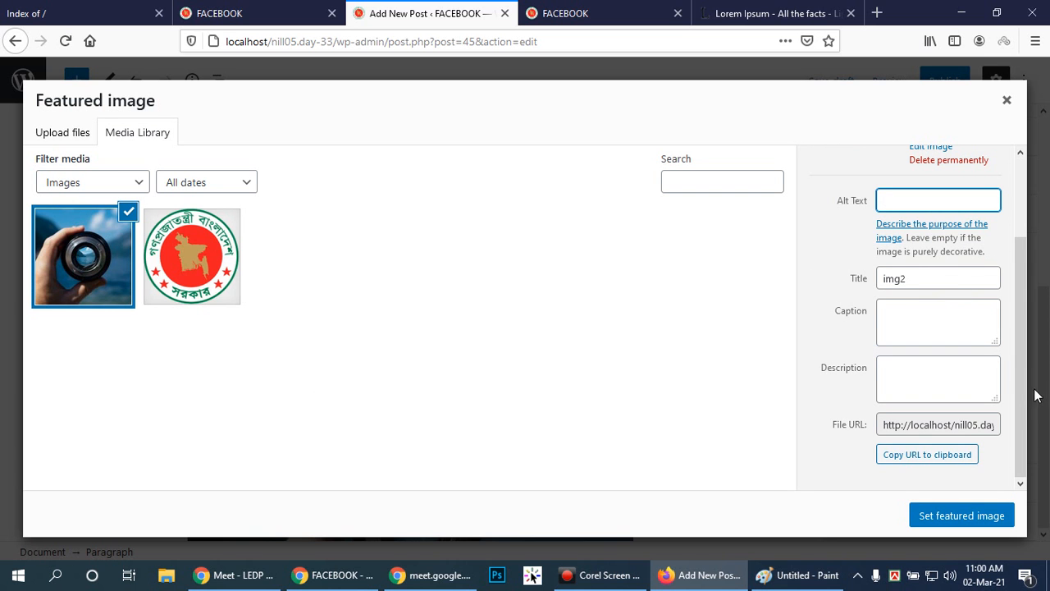
pyautogui.moveTo(1021, 380); pyautogui.dragTo(1027, 298)
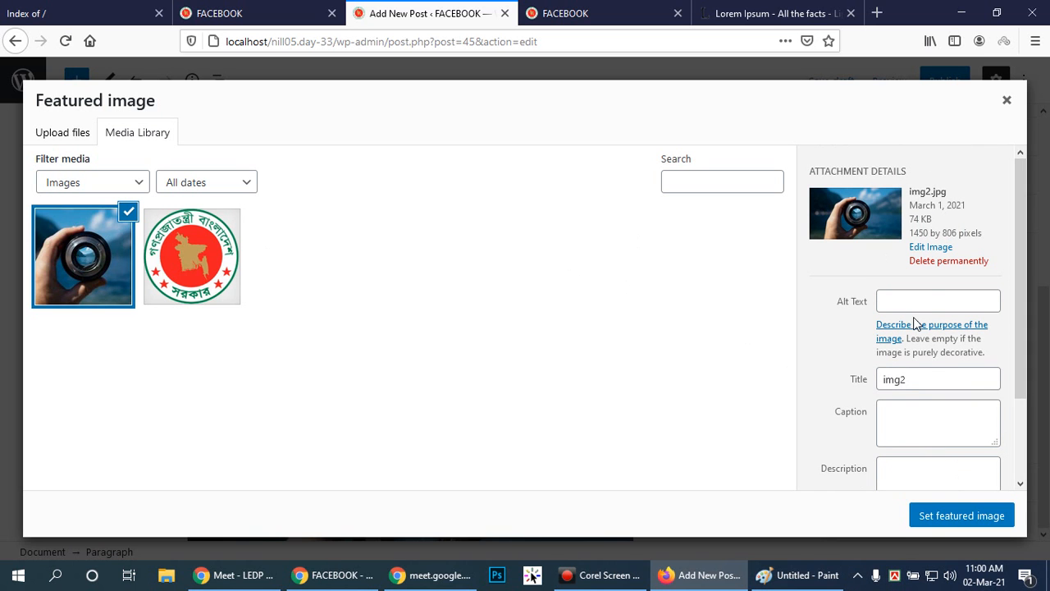
pyautogui.scroll(-2, 914, 399)
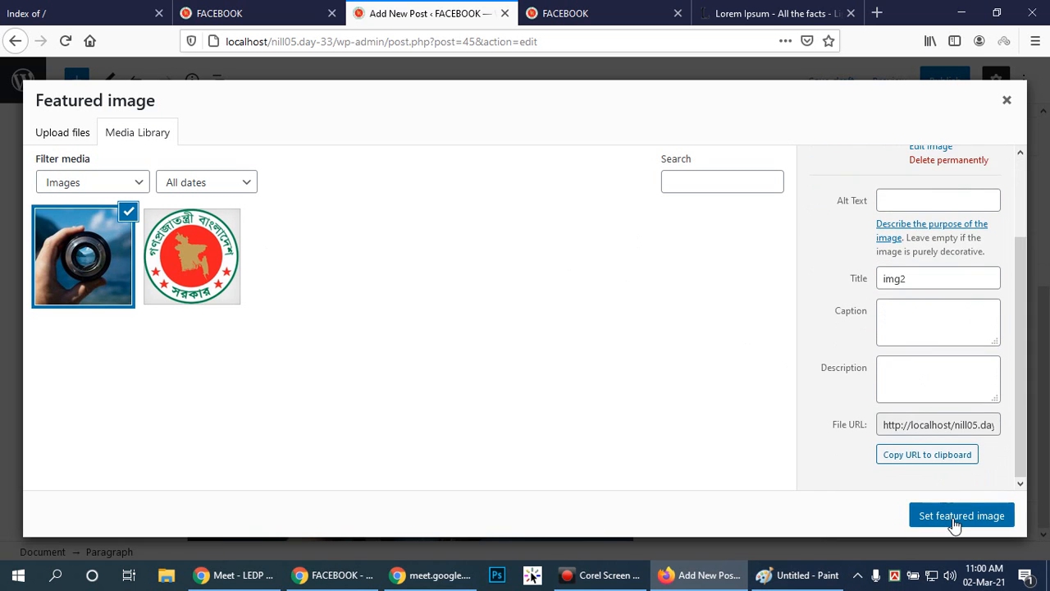
pyautogui.click(955, 517)
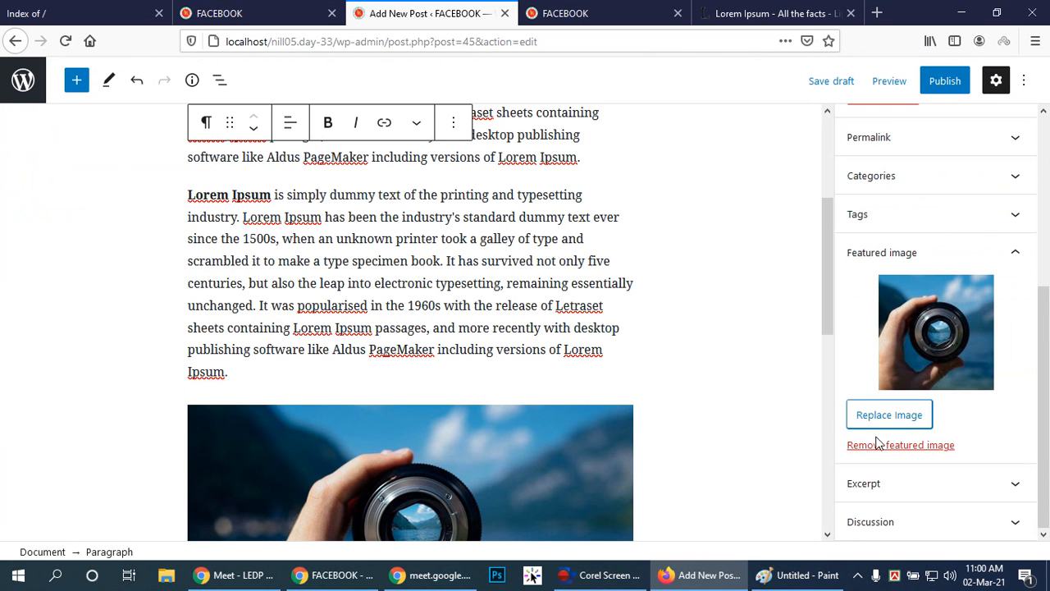
# Collapse the Featured image settings and look over the start of the post and its status options.
pyautogui.moveTo(1047, 379); pyautogui.dragTo(1049, 448)
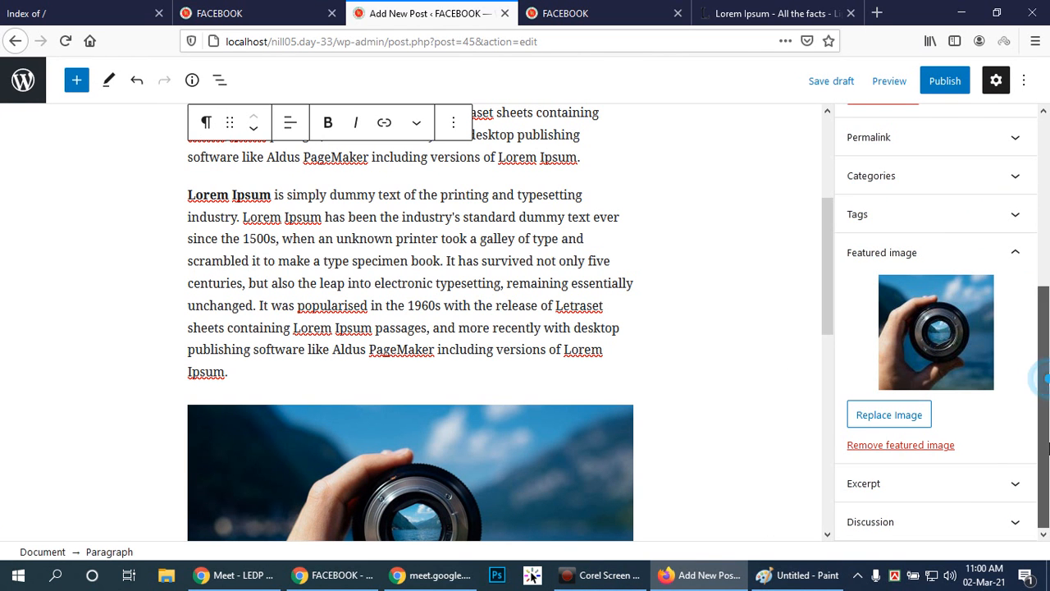
pyautogui.click(1014, 253)
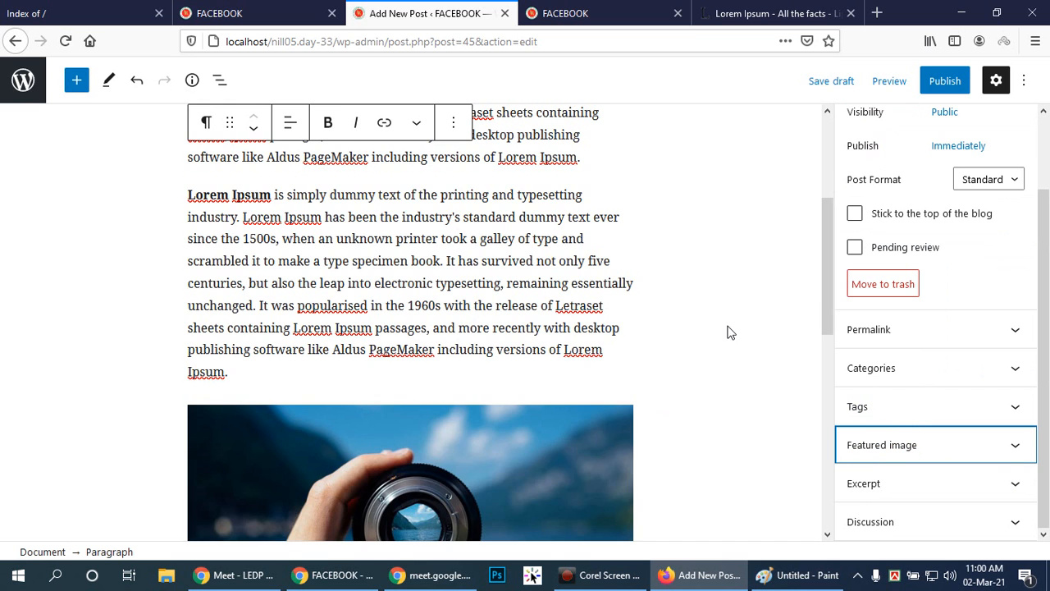
pyautogui.scroll(3, 729, 331)
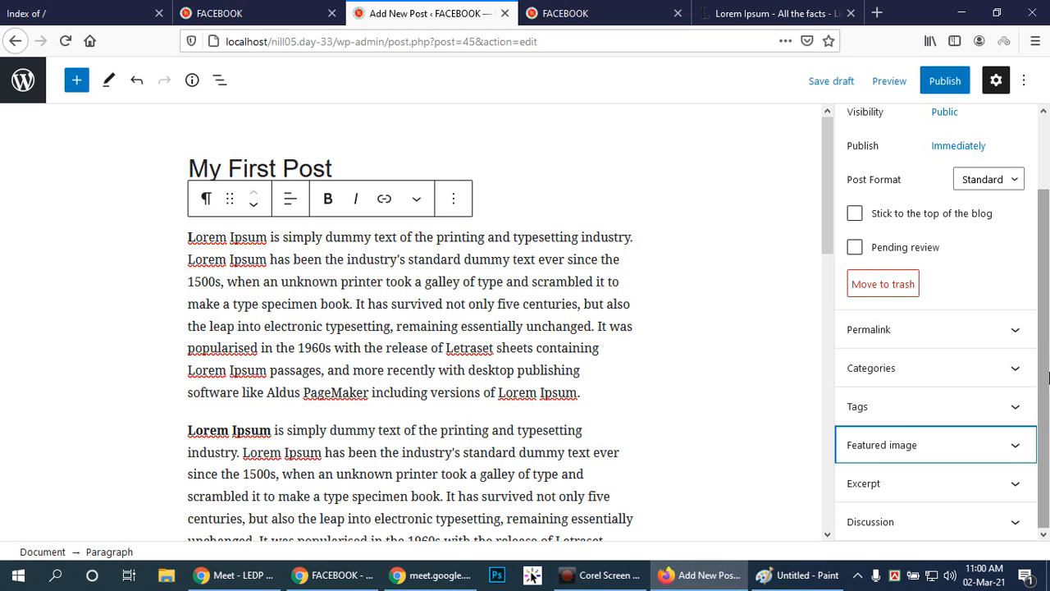
pyautogui.moveTo(1048, 377); pyautogui.dragTo(1049, 349)
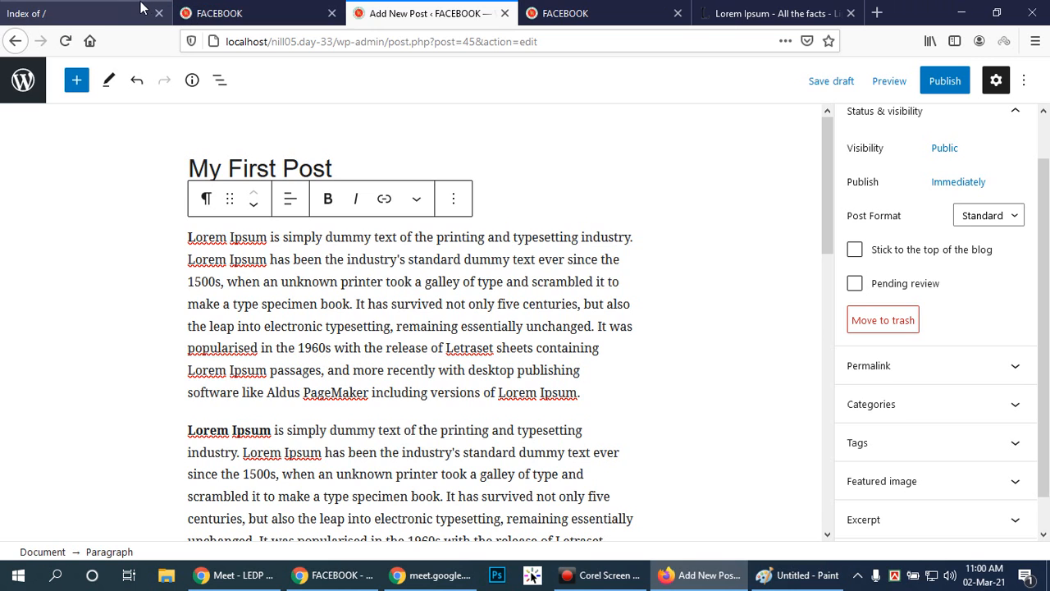
# Check the local site's Recent Posts page and open infoworld100.com in a new browser tab.
pyautogui.click(192, 14)
pyautogui.click(627, 10)
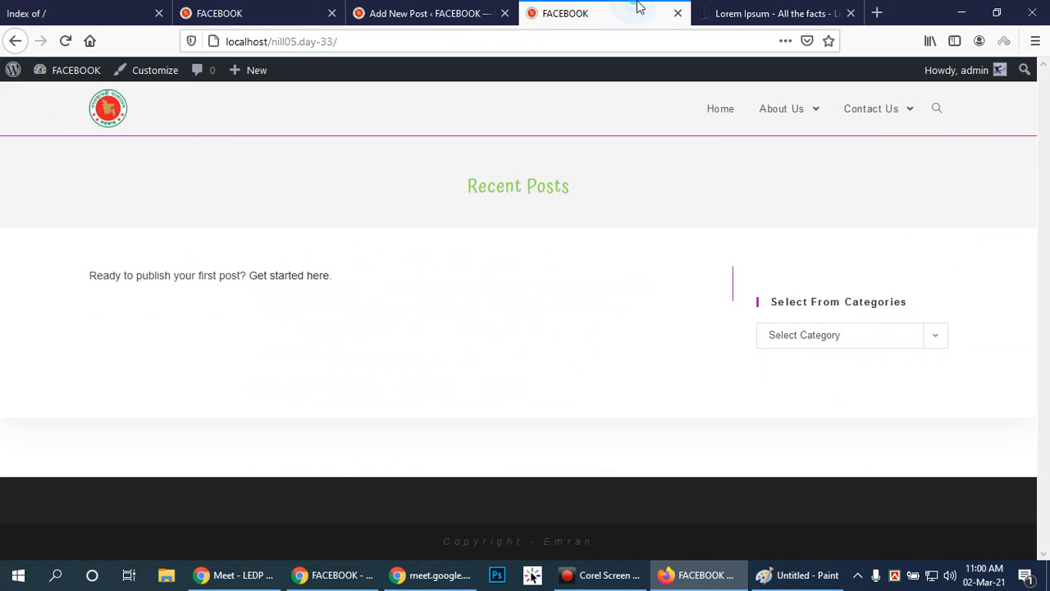
pyautogui.click(875, 12)
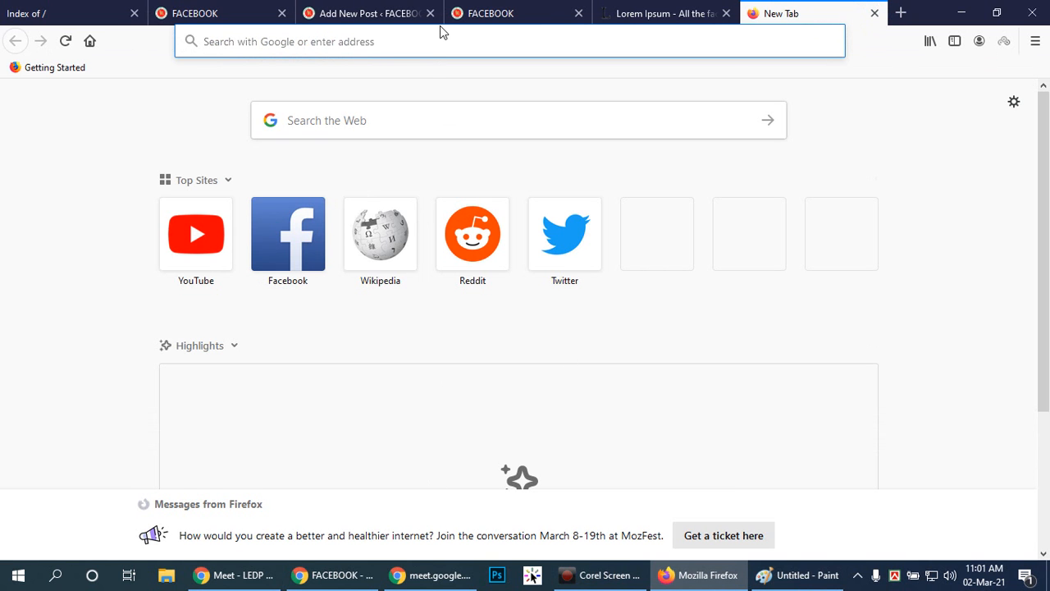
pyautogui.write('in')
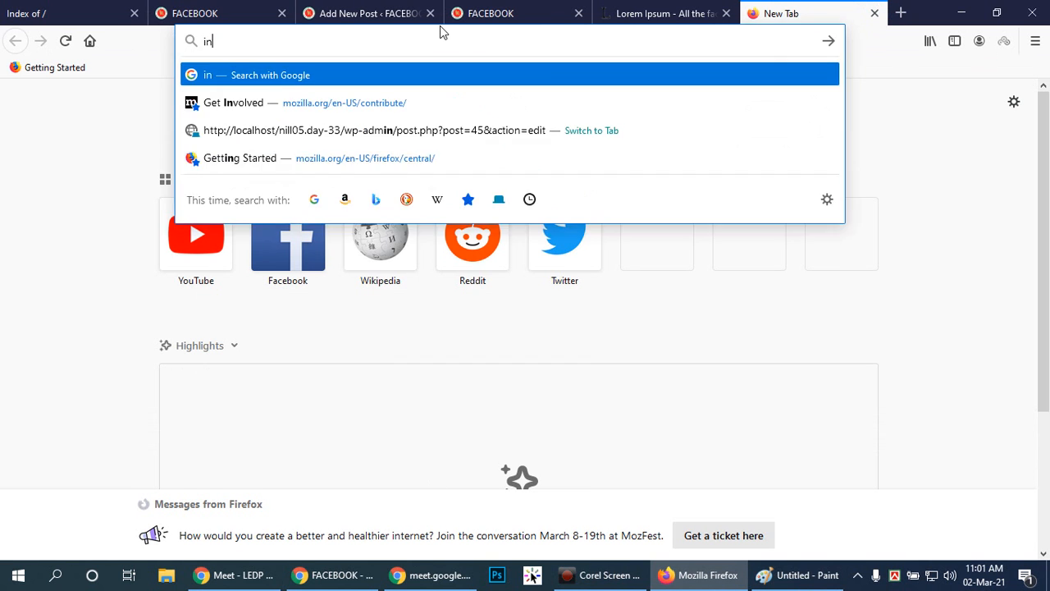
pyautogui.write('fowor')
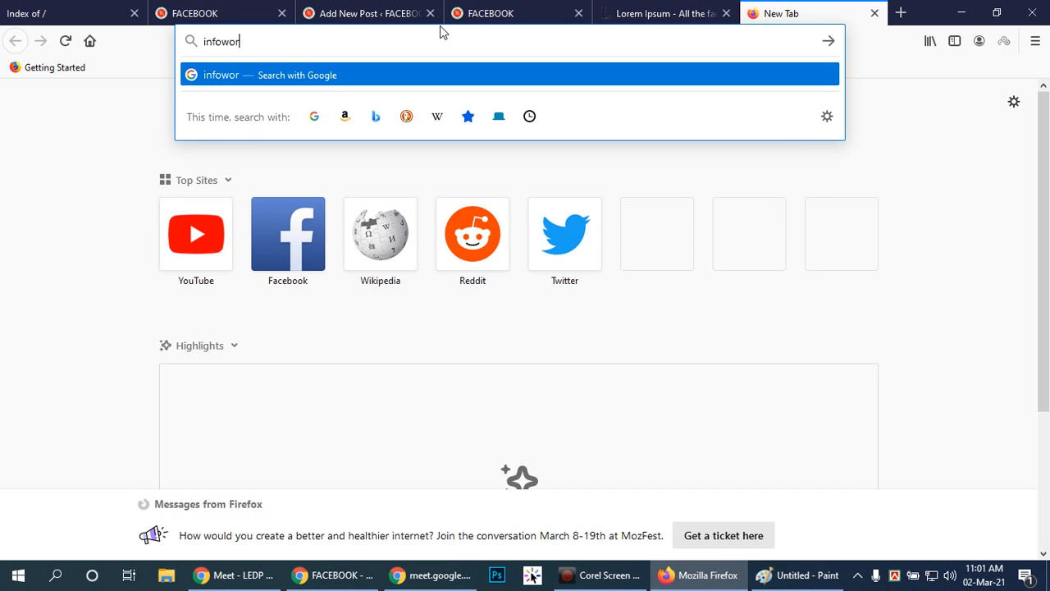
pyautogui.write('ld100.com')
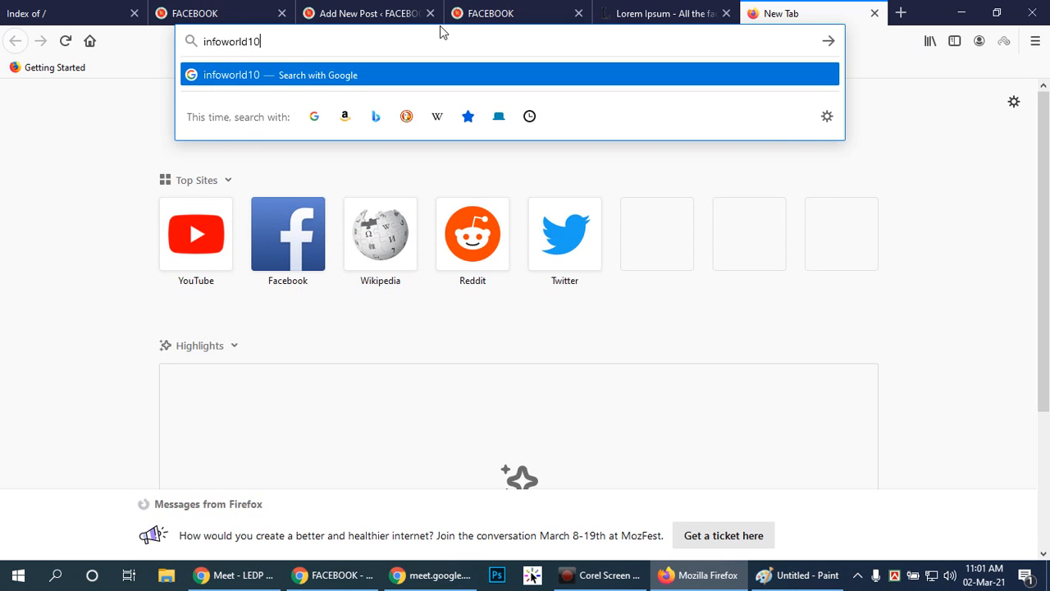
pyautogui.press('Return')
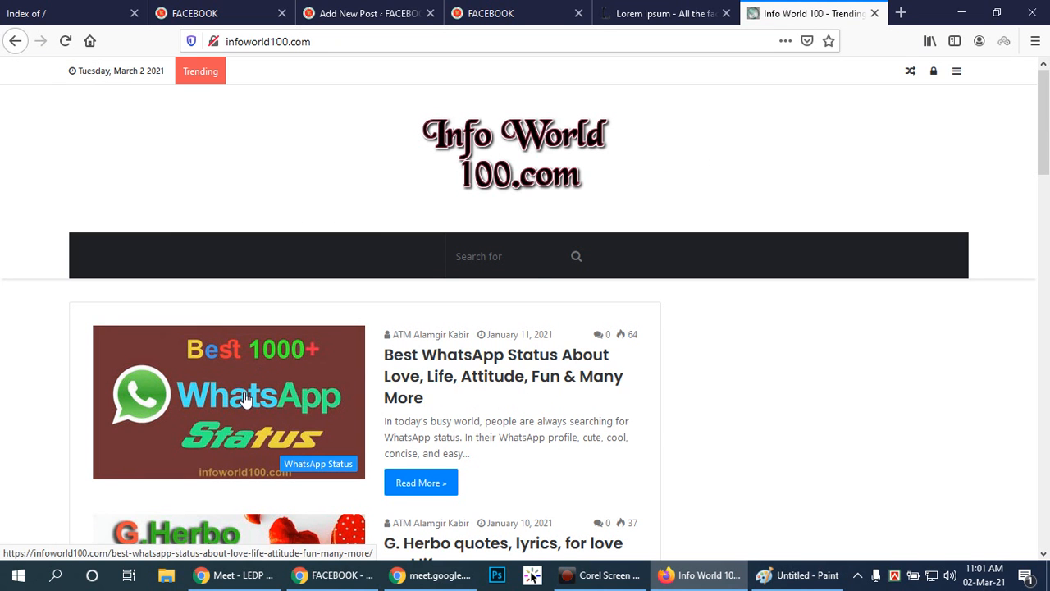
# Open the WordPress admin login page of infoworld100.com by adding /wp-admin to its address.
pyautogui.click(331, 41)
pyautogui.click(332, 42)
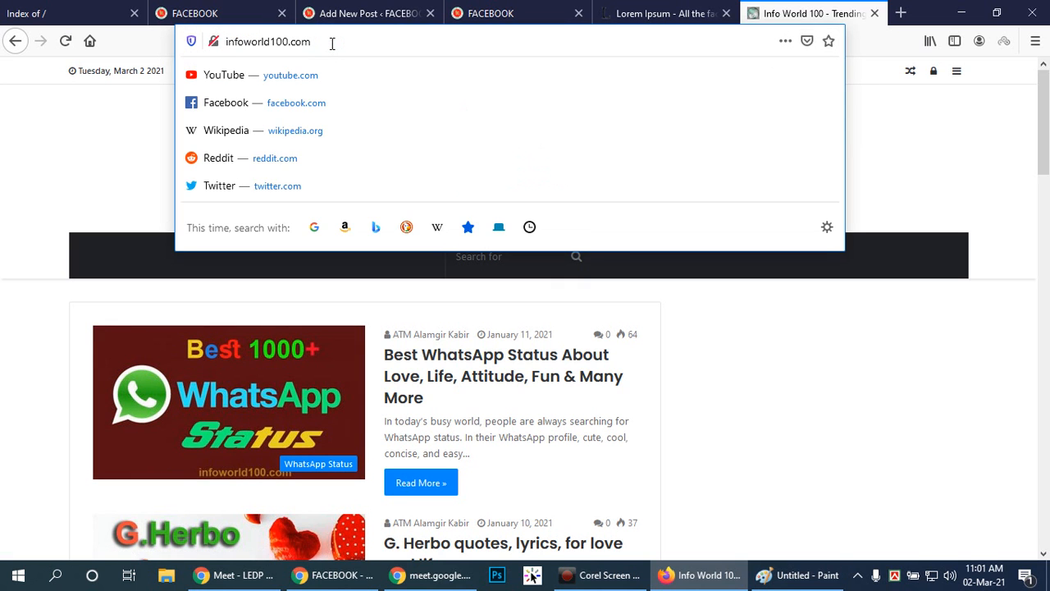
pyautogui.write('/wp-admin')
pyautogui.press('Return')
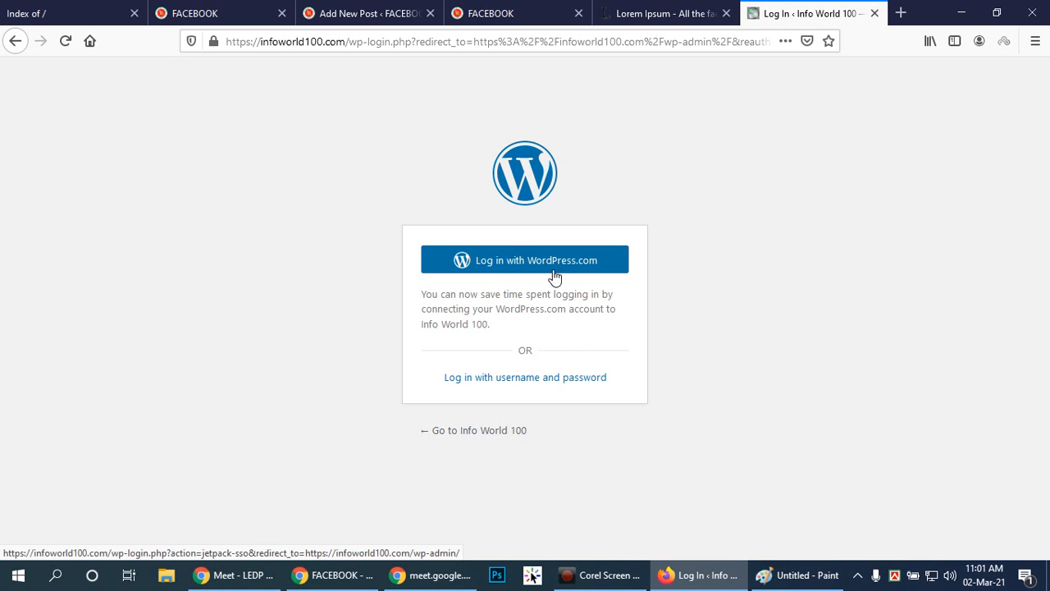
# Glance at the Lorem Ipsum page, return to the infoworld100.com home page and look over its posts.
pyautogui.click(677, 13)
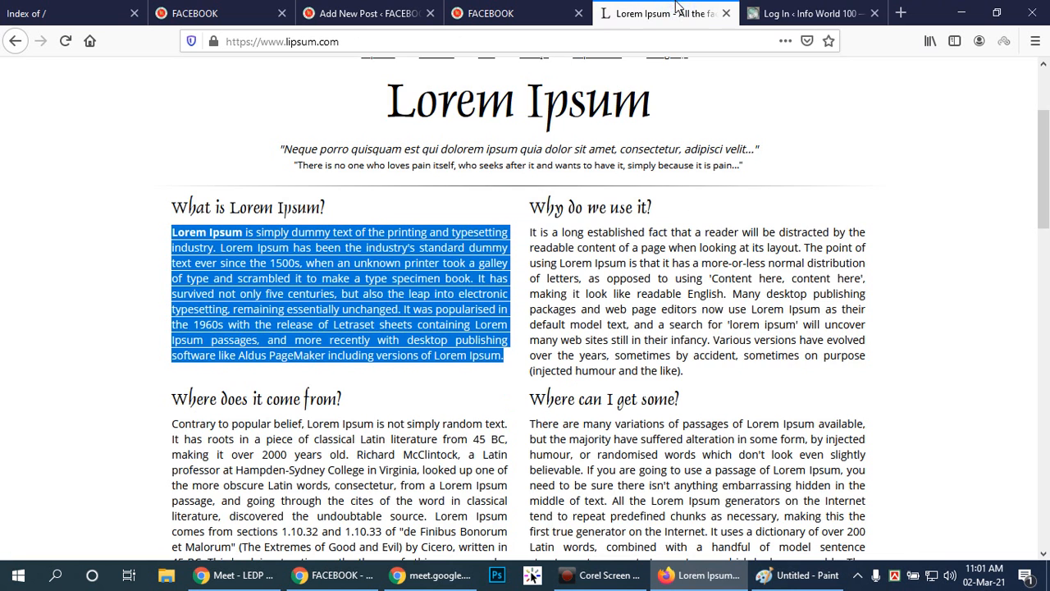
pyautogui.click(745, 10)
pyautogui.click(14, 41)
pyautogui.scroll(-1, 820, 213)
pyautogui.scroll(1, 794, 209)
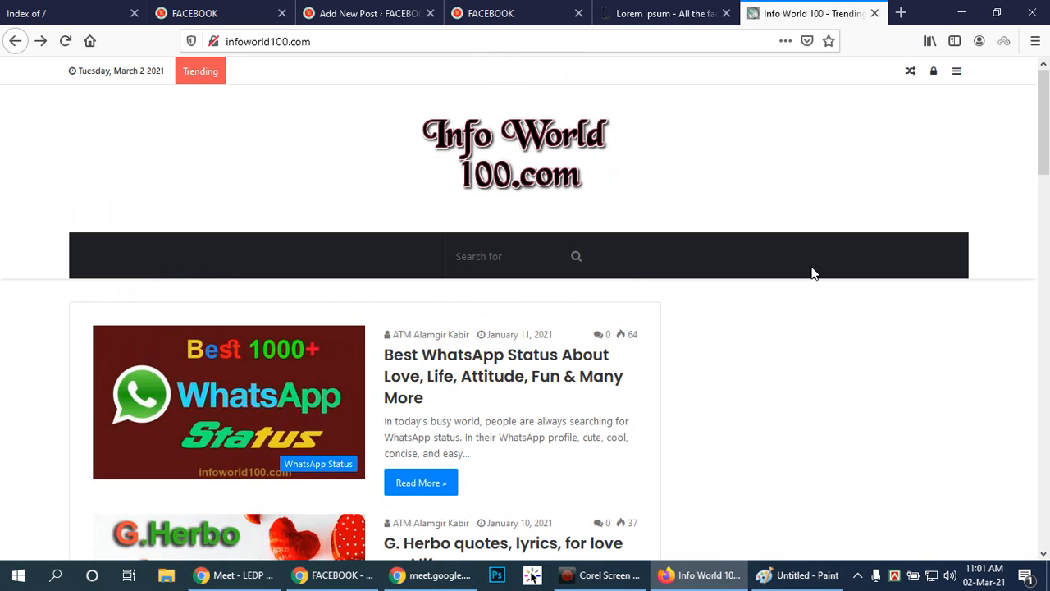
pyautogui.moveTo(1044, 154); pyautogui.dragTo(1043, 110)
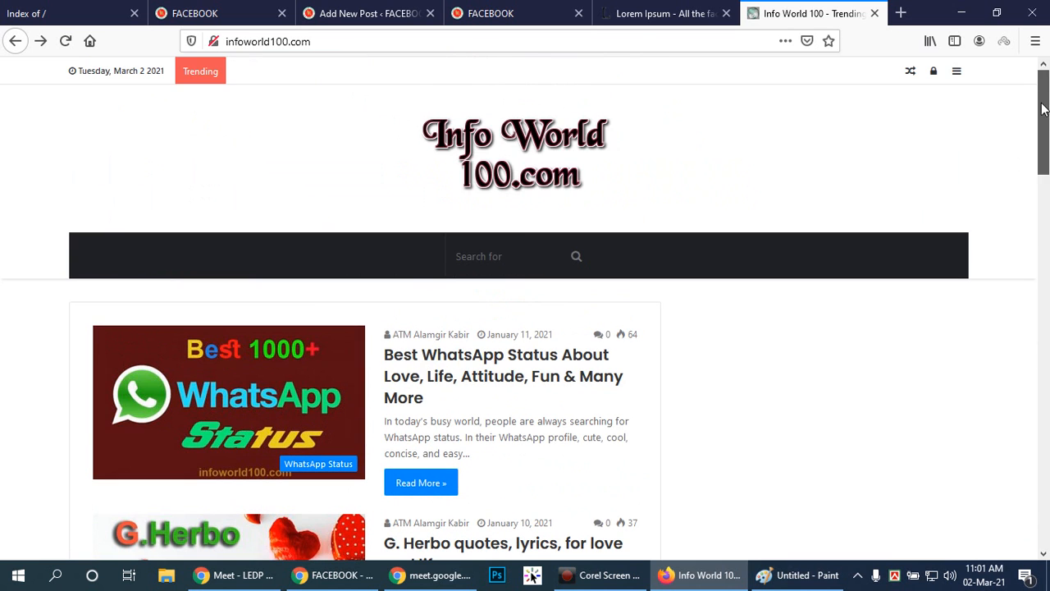
# Go to infoworld100.com/wp-admin and bring up the username and password login form.
pyautogui.click(341, 36)
pyautogui.click(356, 47)
pyautogui.write('/')
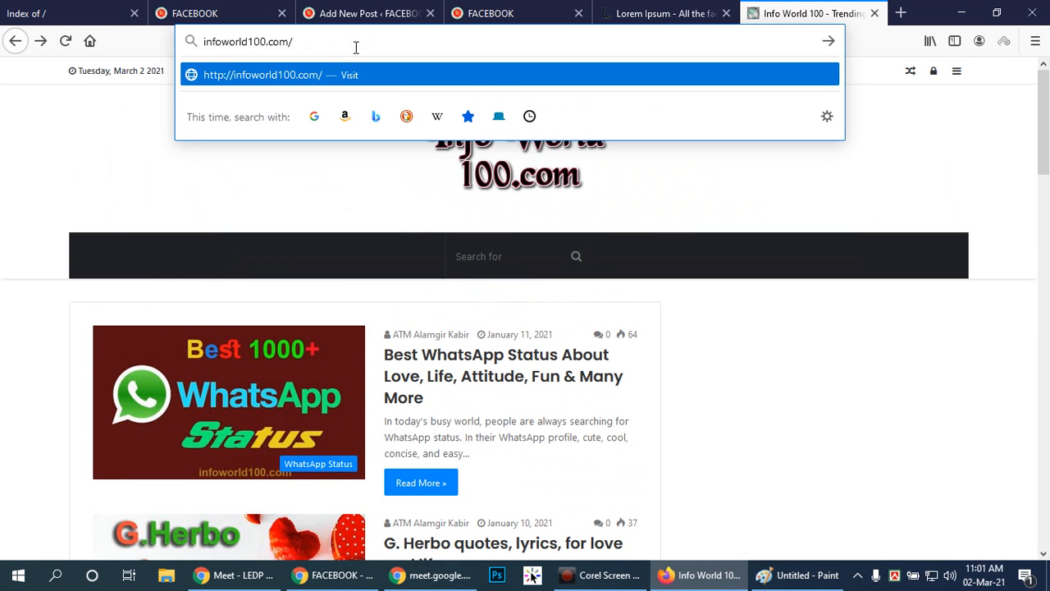
pyautogui.write('w')
pyautogui.write('p-admin')
pyautogui.press('Return')
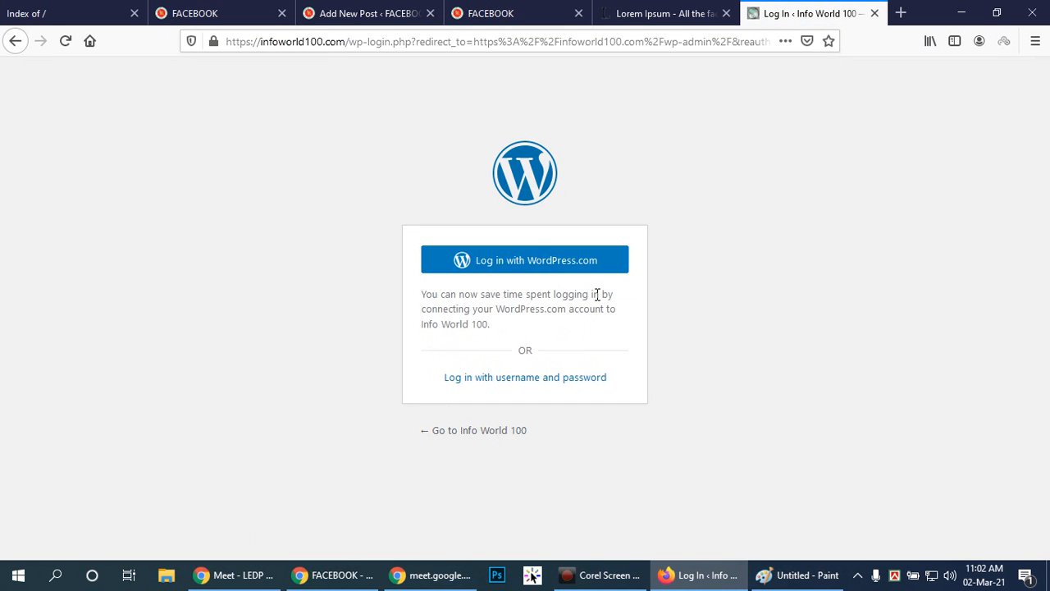
pyautogui.click(515, 380)
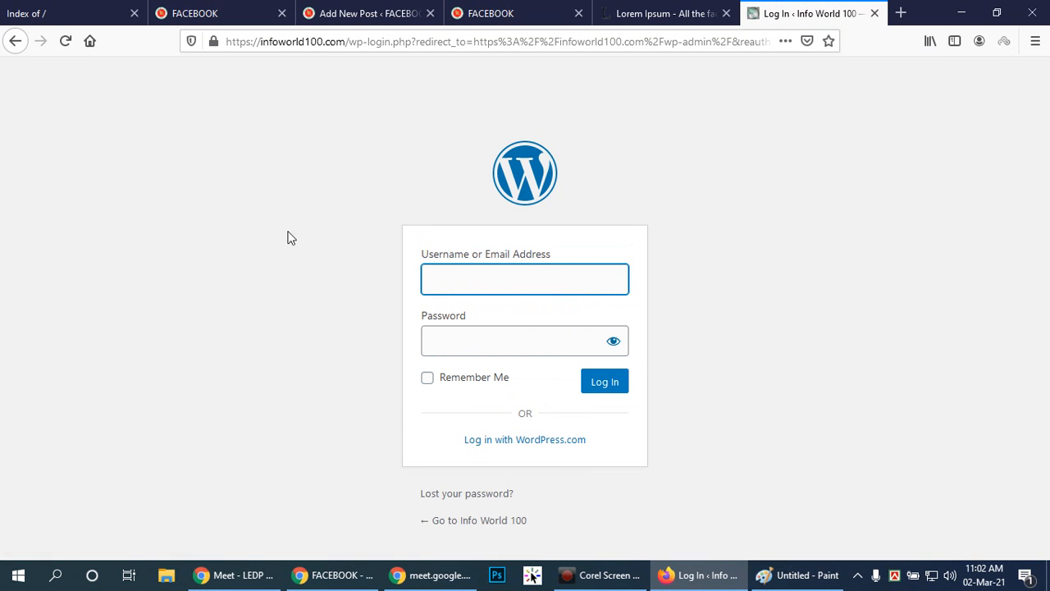
pyautogui.click(522, 336)
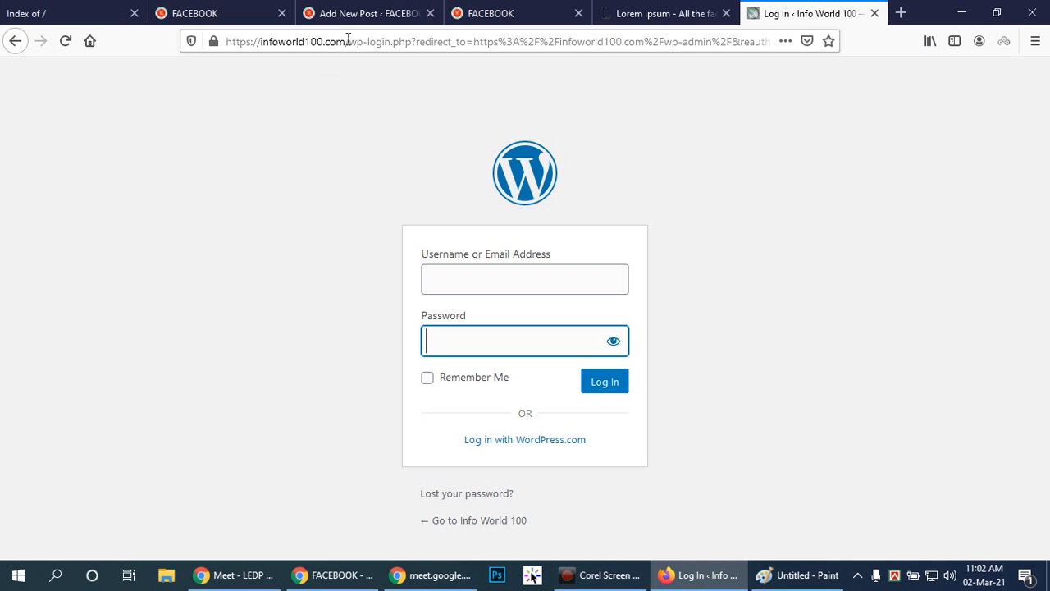
pyautogui.moveTo(351, 41); pyautogui.dragTo(226, 41)
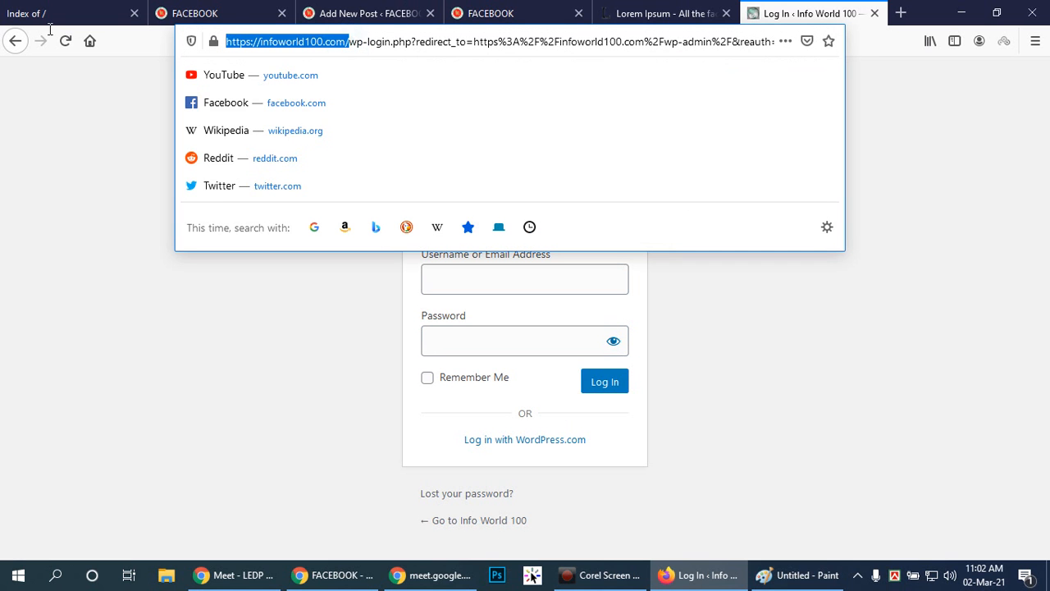
pyautogui.rightClick(277, 39)
pyautogui.click(300, 79)
pyautogui.click(900, 13)
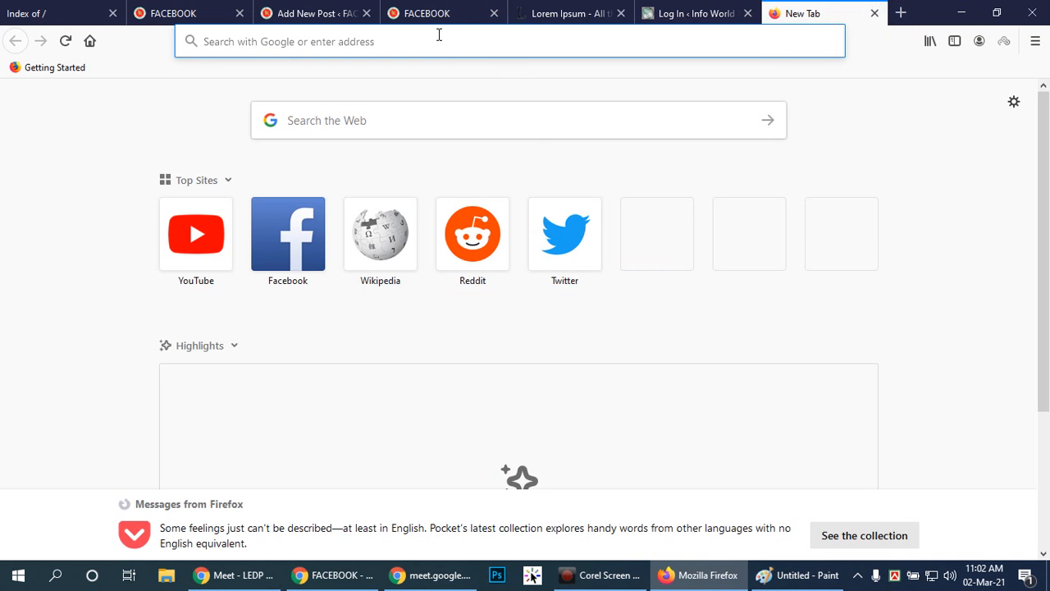
pyautogui.rightClick(440, 39)
pyautogui.click(483, 120)
# Extend the new tab's site address with /wp-admin and choose to log in with username and password.
pyautogui.click(345, 41)
pyautogui.click(383, 39)
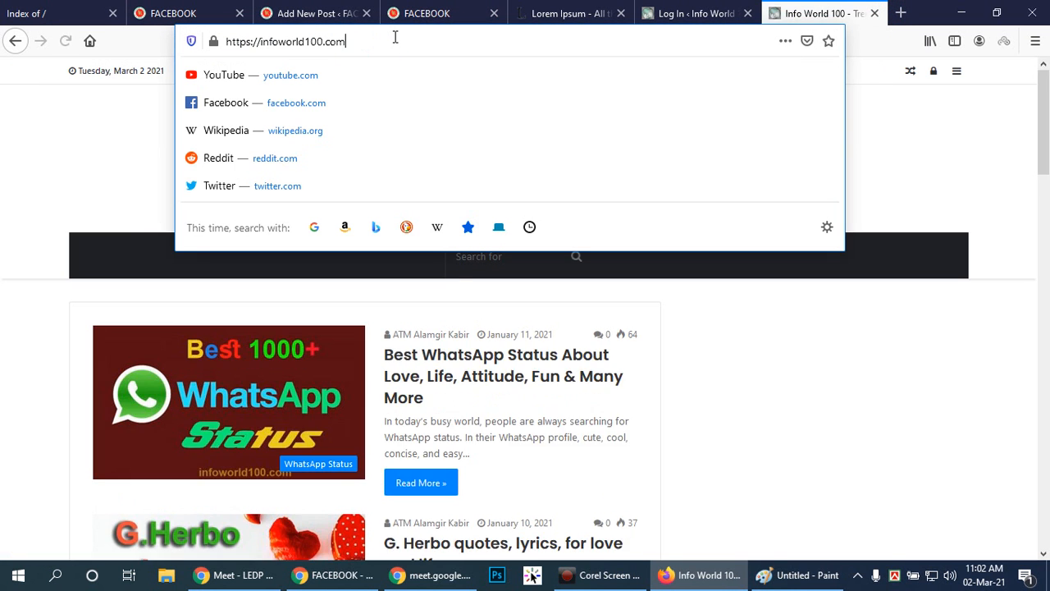
pyautogui.write('/wp')
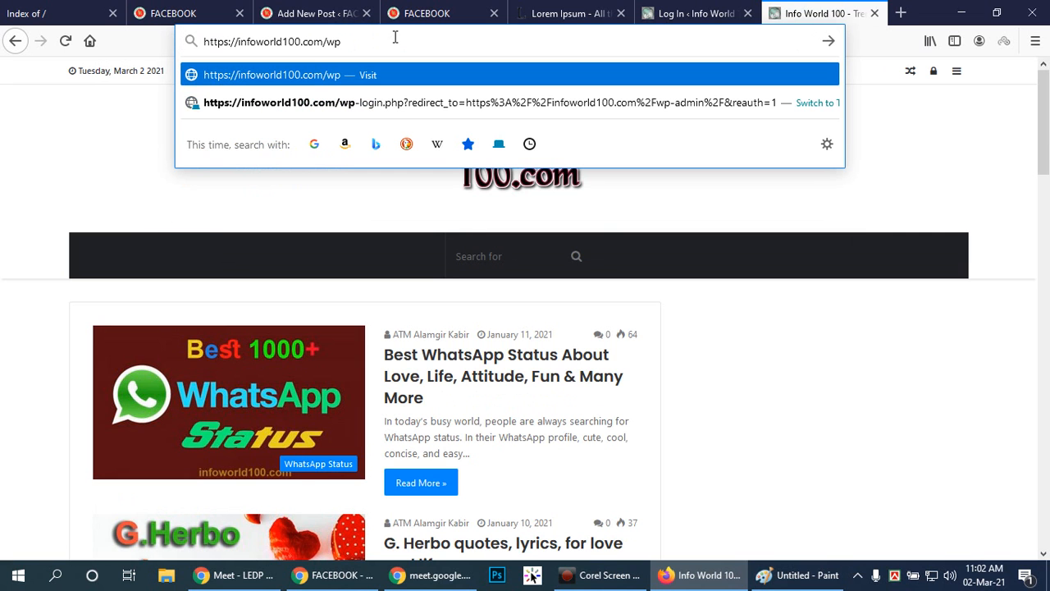
pyautogui.write('-admin')
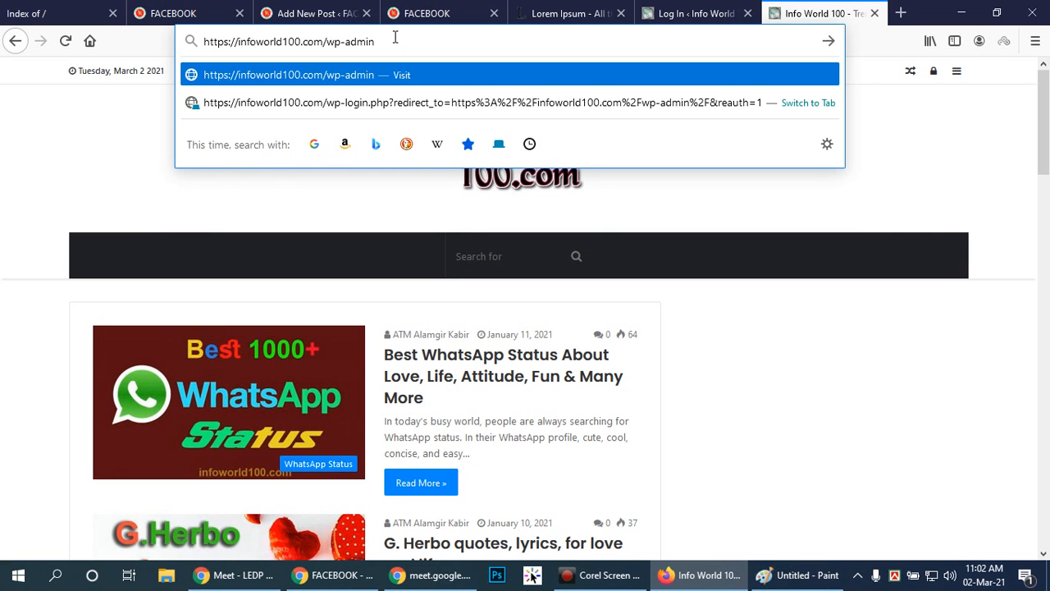
pyautogui.press('Return')
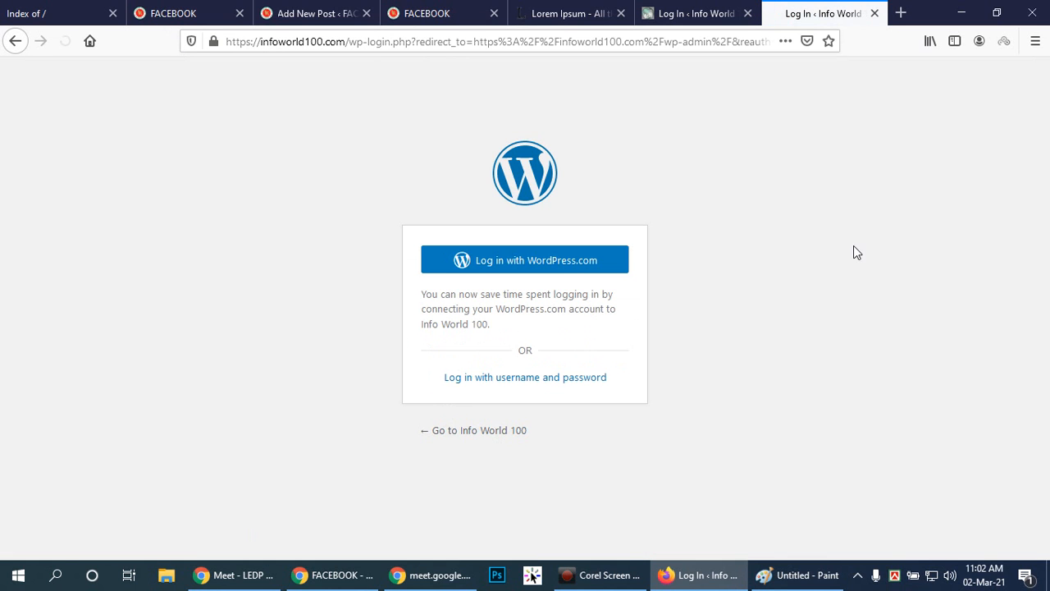
pyautogui.click(531, 379)
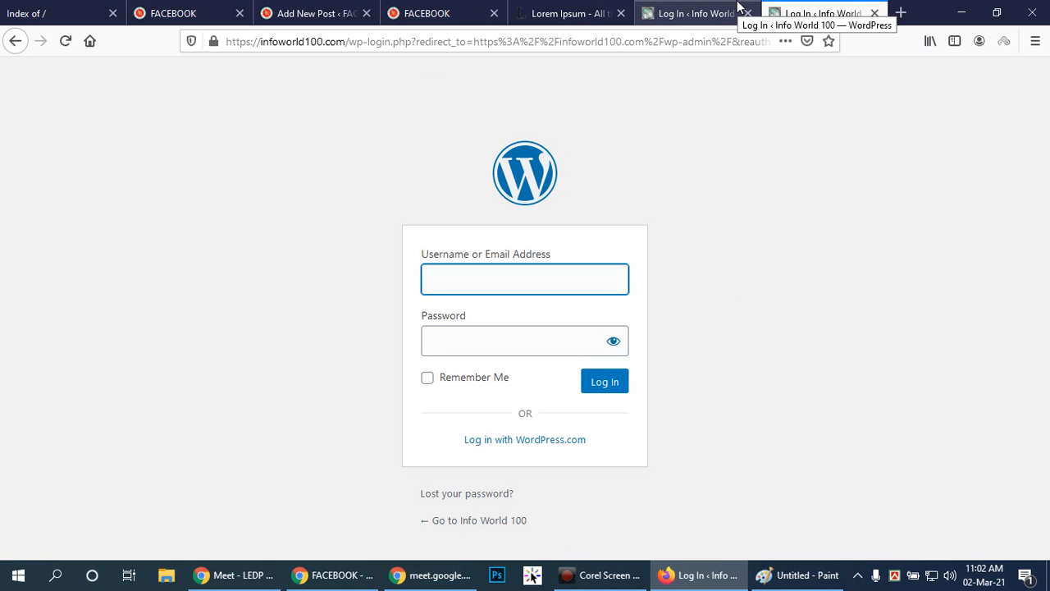
pyautogui.click(735, 9)
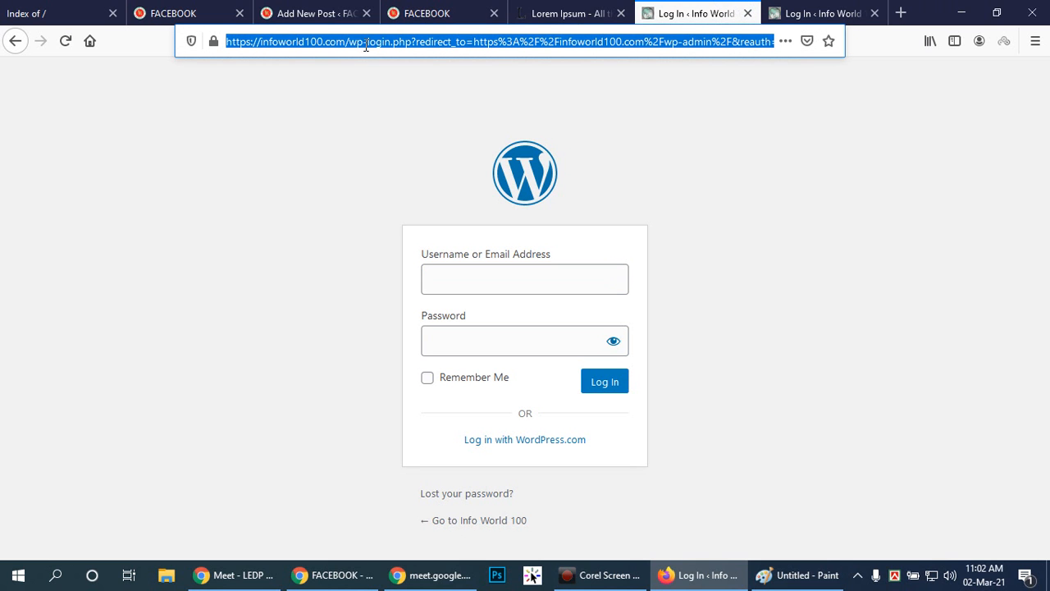
pyautogui.hotkey('ctrl', 'v')
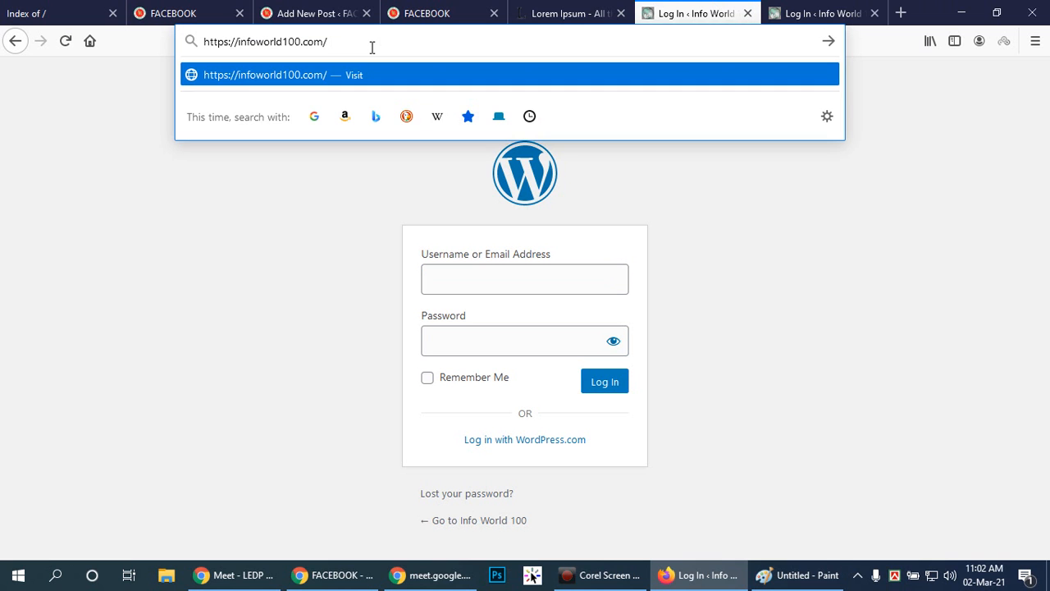
pyautogui.write('cPanel')
pyautogui.press('Return')
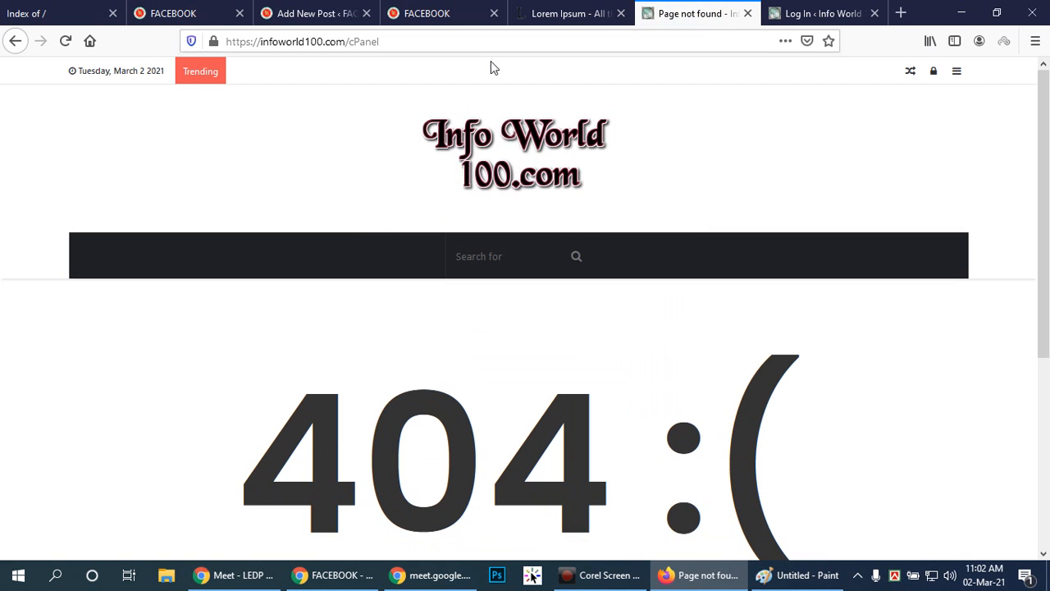
pyautogui.scroll(-2, 686, 209)
pyautogui.scroll(-2, 690, 205)
pyautogui.scroll(4, 690, 189)
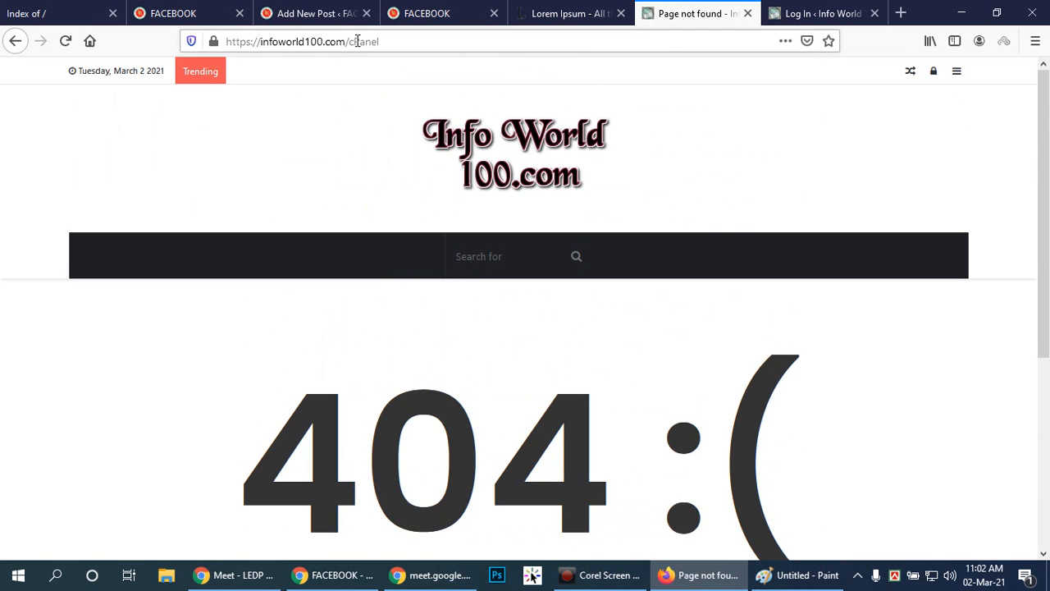
# Try the control panel address again with /c-panel as the ending.
pyautogui.click(356, 41)
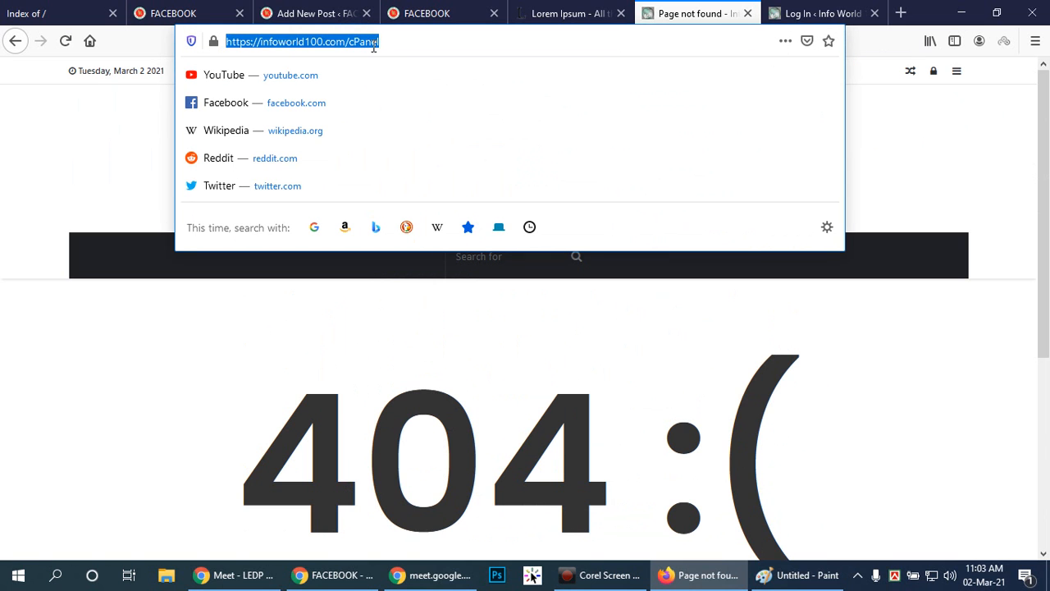
pyautogui.click(373, 47)
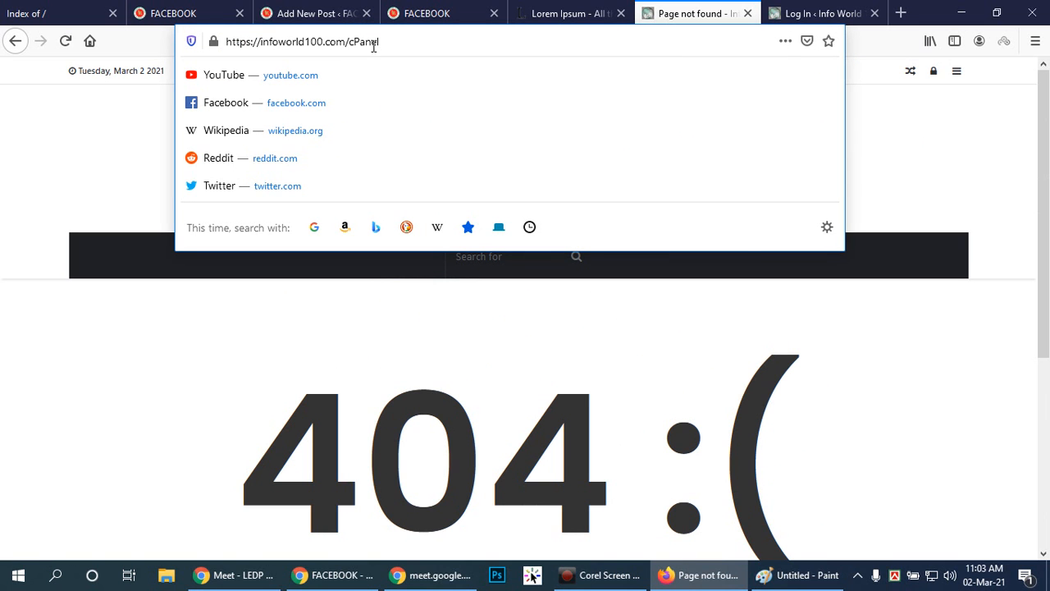
pyautogui.press('BackSpace')
pyautogui.press('BackSpace')
pyautogui.press('BackSpace')
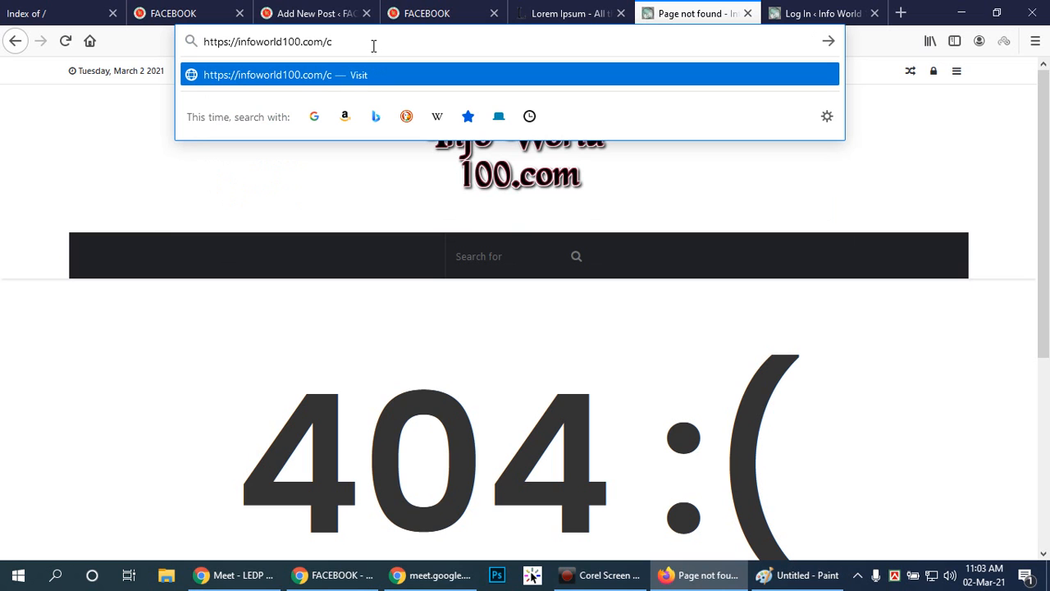
pyautogui.write('-panel')
pyautogui.press('Return')
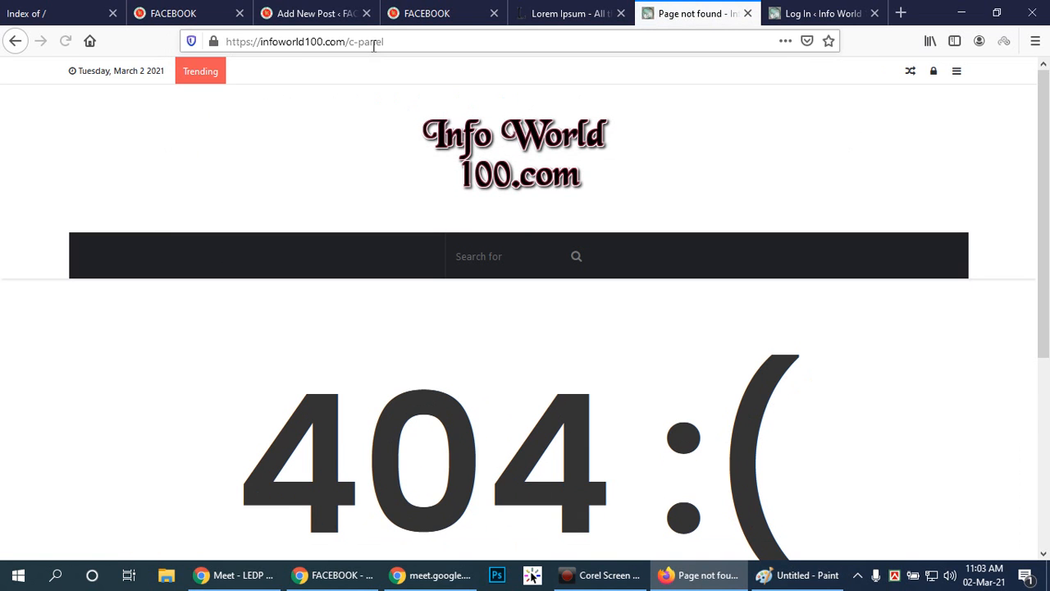
# Remove the hyphen from the address and load infoworld100.com/cpanel.
pyautogui.doubleClick(355, 41)
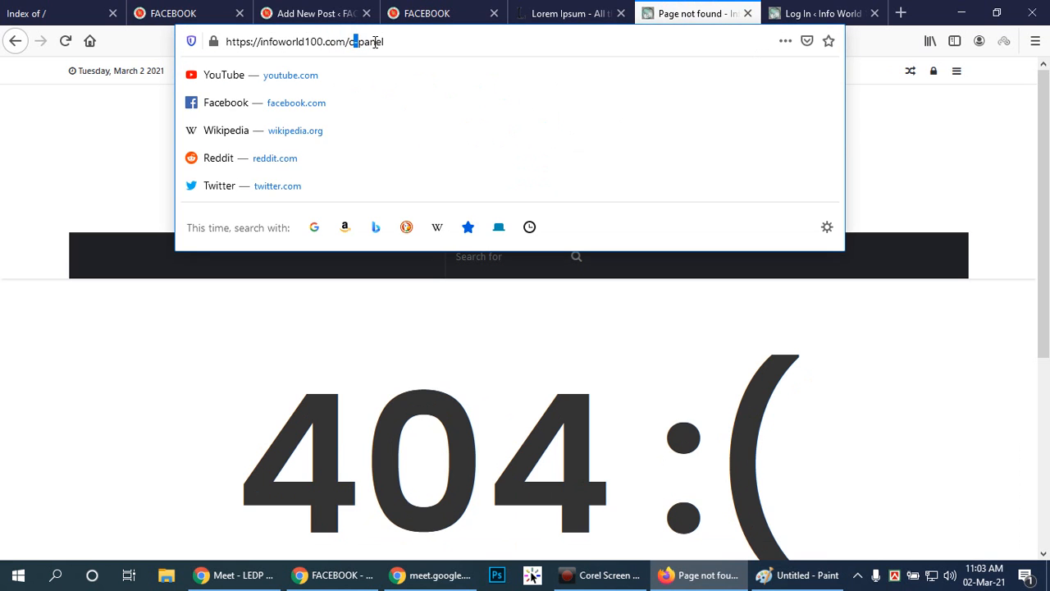
pyautogui.press('BackSpace')
pyautogui.press('Return')
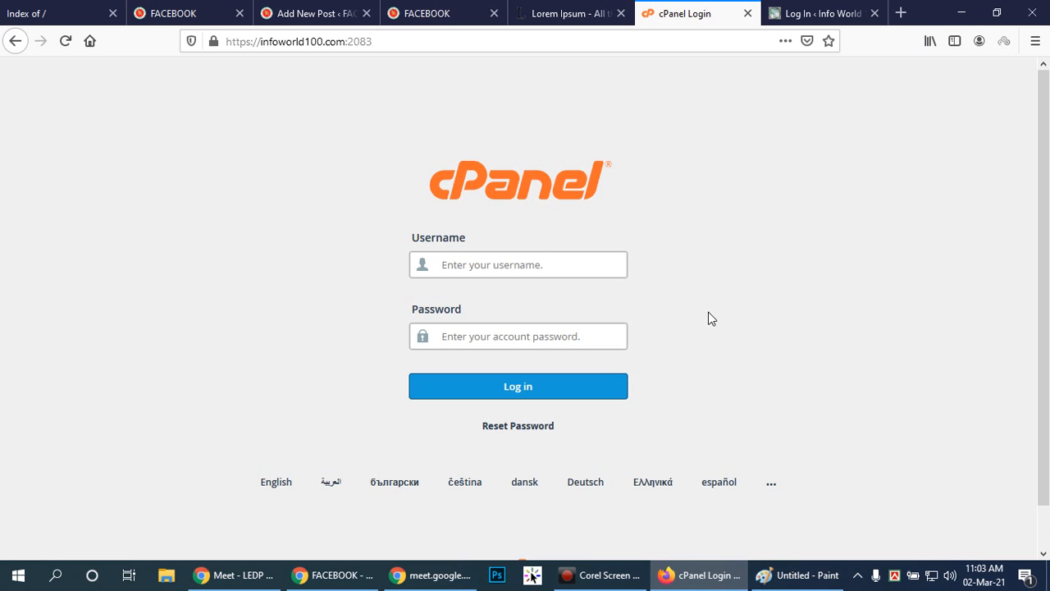
# Examine the username and password fields of the cPanel login page.
pyautogui.click(520, 266)
pyautogui.click(524, 338)
pyautogui.click(536, 263)
pyautogui.click(527, 332)
pyautogui.click(553, 258)
pyautogui.click(540, 334)
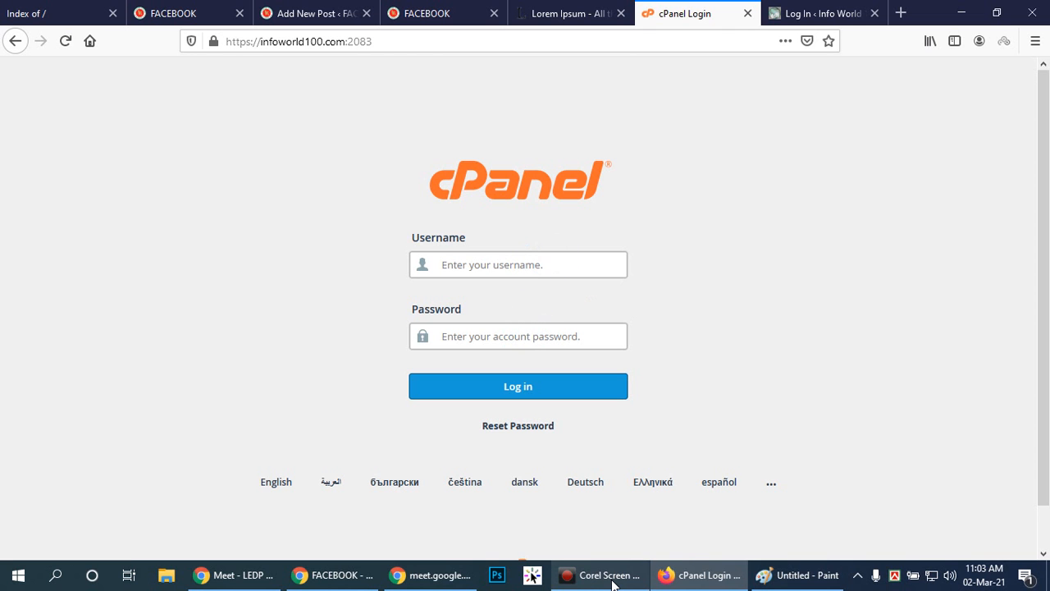
pyautogui.moveTo(613, 582)
pyautogui.click(542, 266)
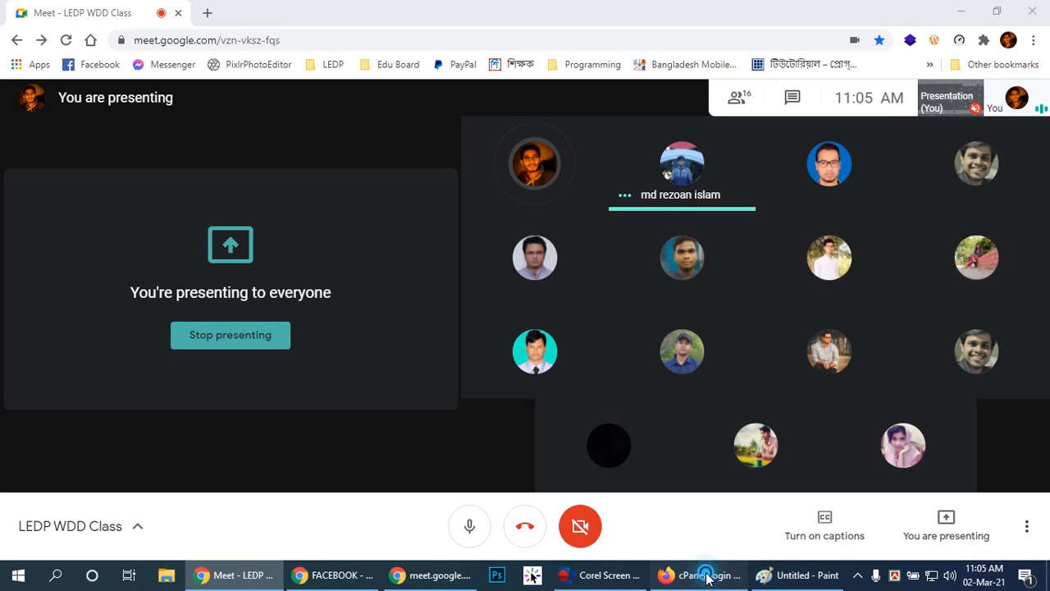
pyautogui.click(698, 575)
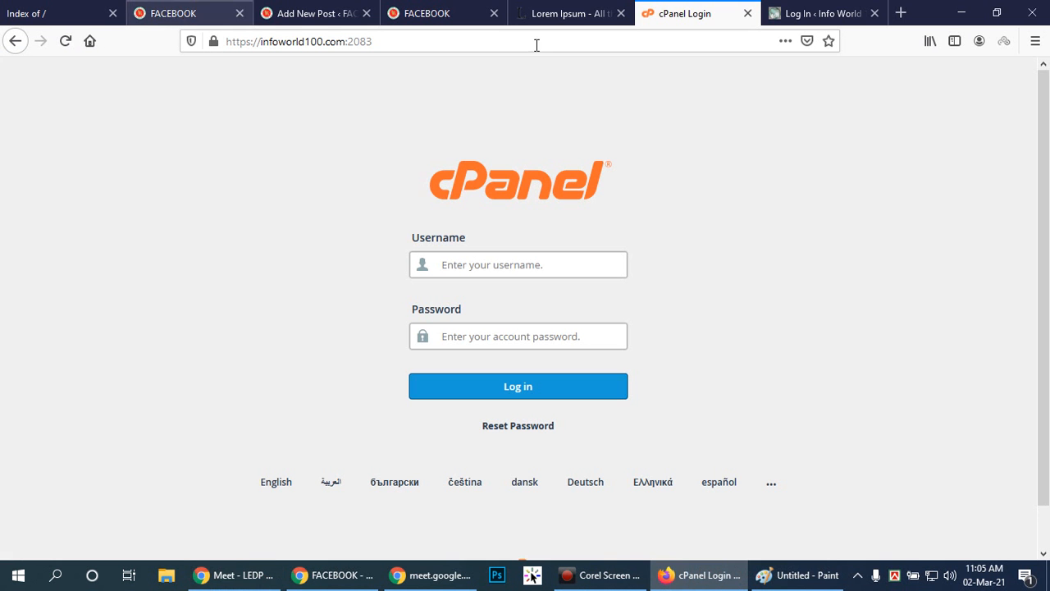
# Compare the open Lorem Ipsum, cPanel login and WordPress login tabs.
pyautogui.click(570, 13)
pyautogui.click(804, 11)
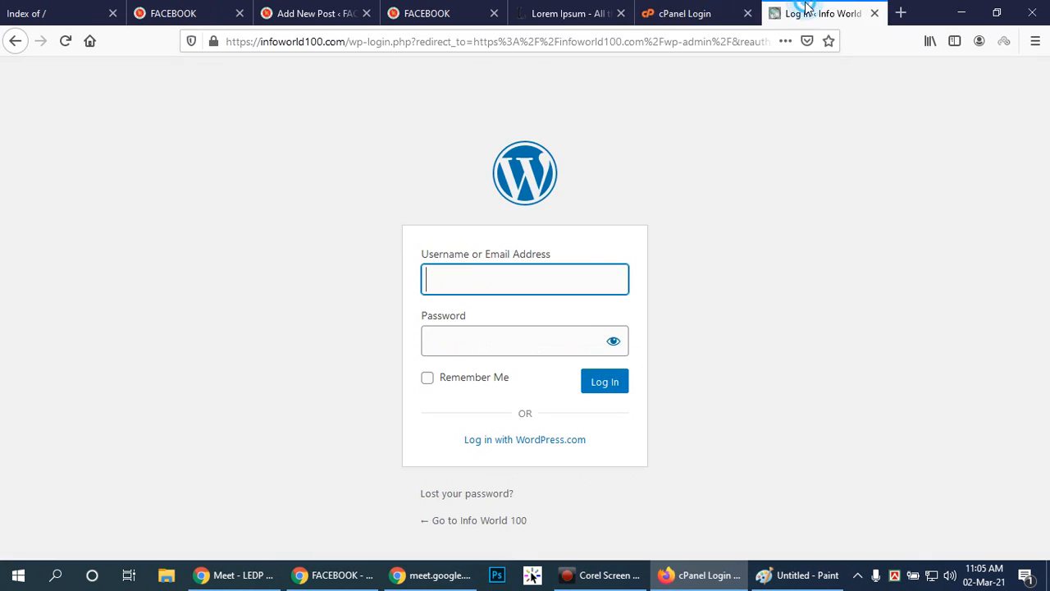
pyautogui.click(726, 9)
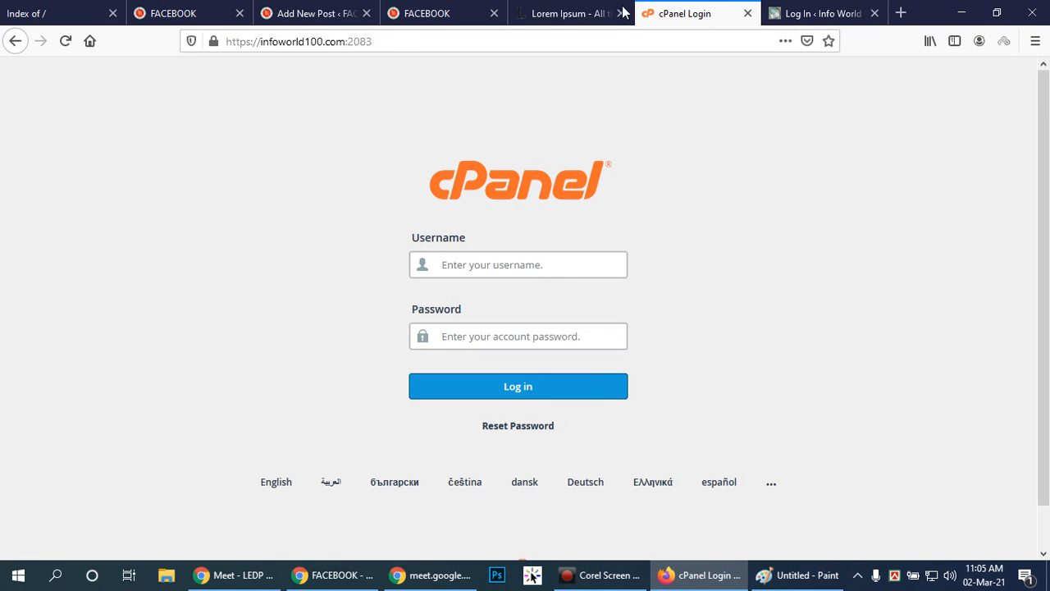
pyautogui.click(567, 12)
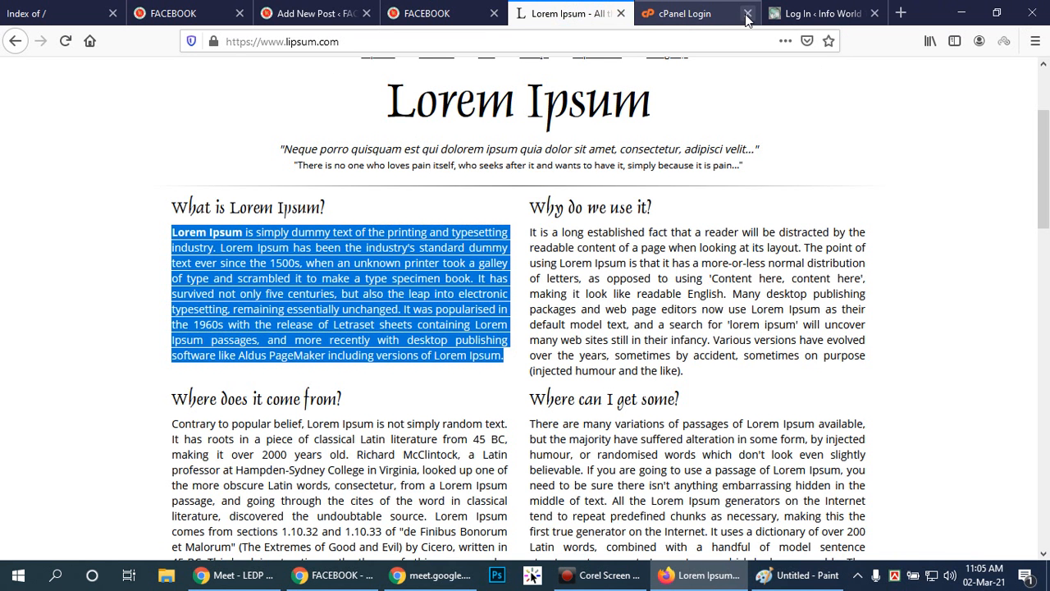
pyautogui.click(716, 14)
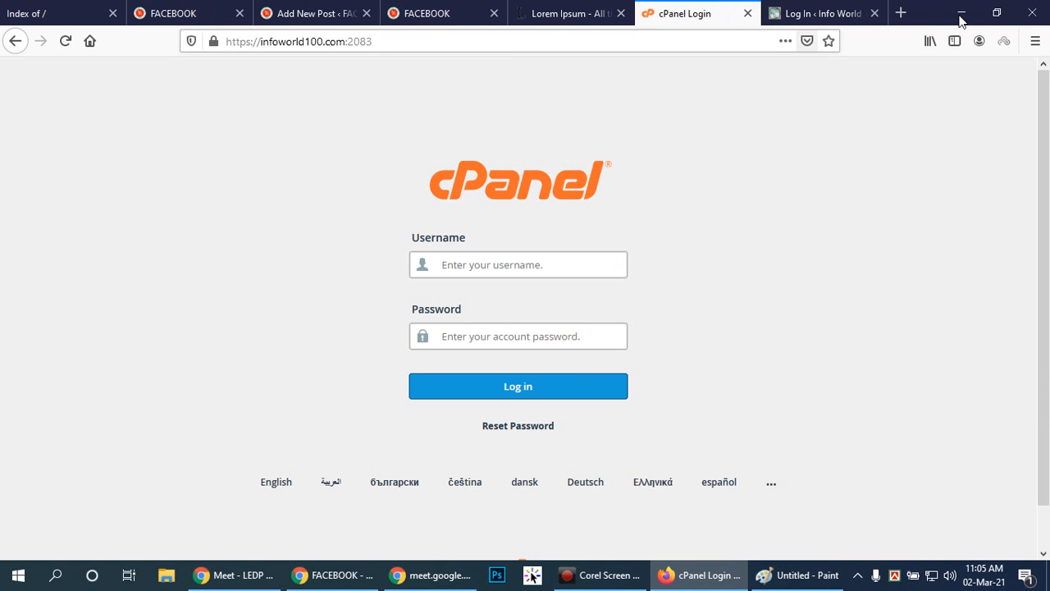
pyautogui.click(790, 10)
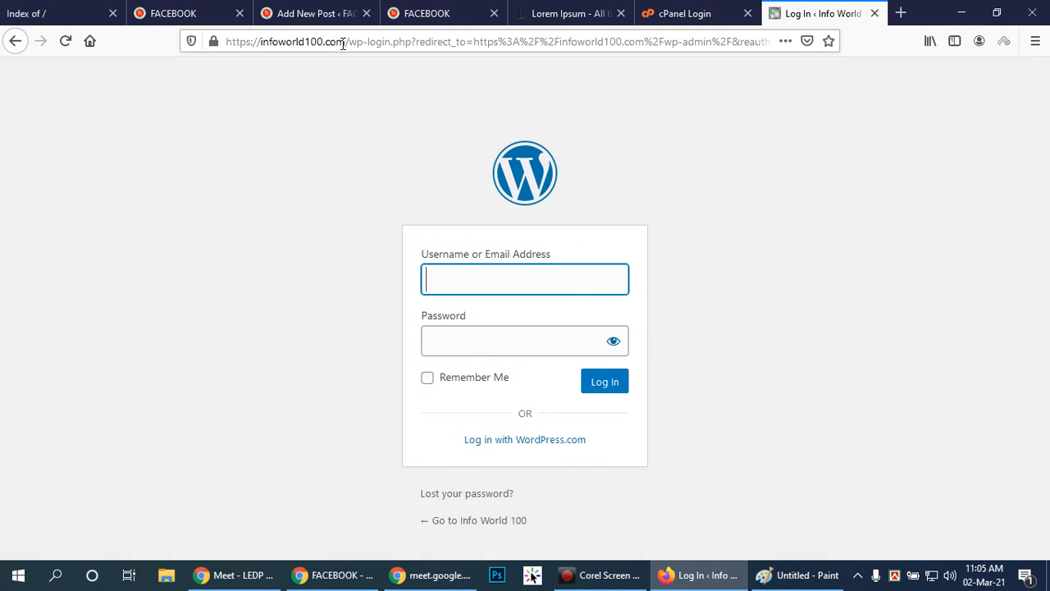
# Replace the path in the WordPress login tab's address with cpanel, load it and check the login fields.
pyautogui.moveTo(348, 42); pyautogui.dragTo(886, 44)
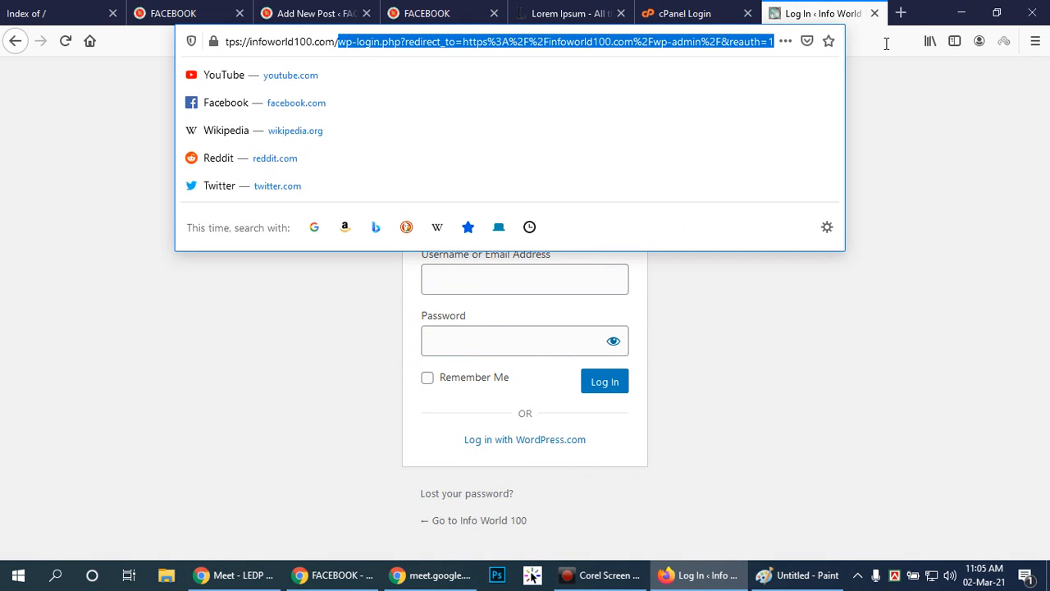
pyautogui.press('BackSpace')
pyautogui.write('com/cpanel')
pyautogui.press('Return')
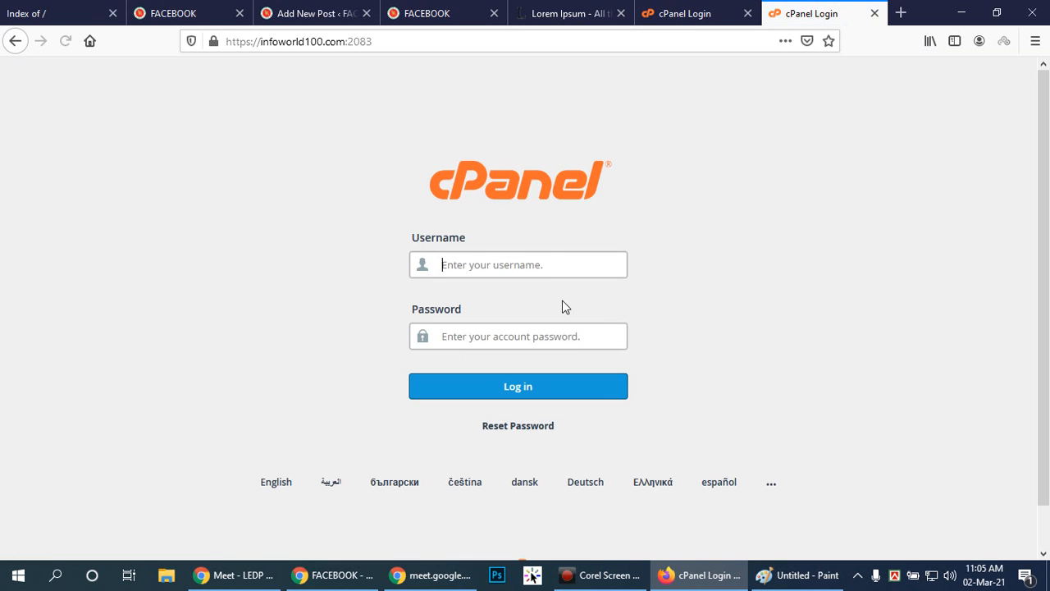
pyautogui.click(552, 263)
pyautogui.click(561, 336)
# Open File Explorer and browse to the htdocs folder inside xampp on Local Disk (C:).
pyautogui.click(12, 581)
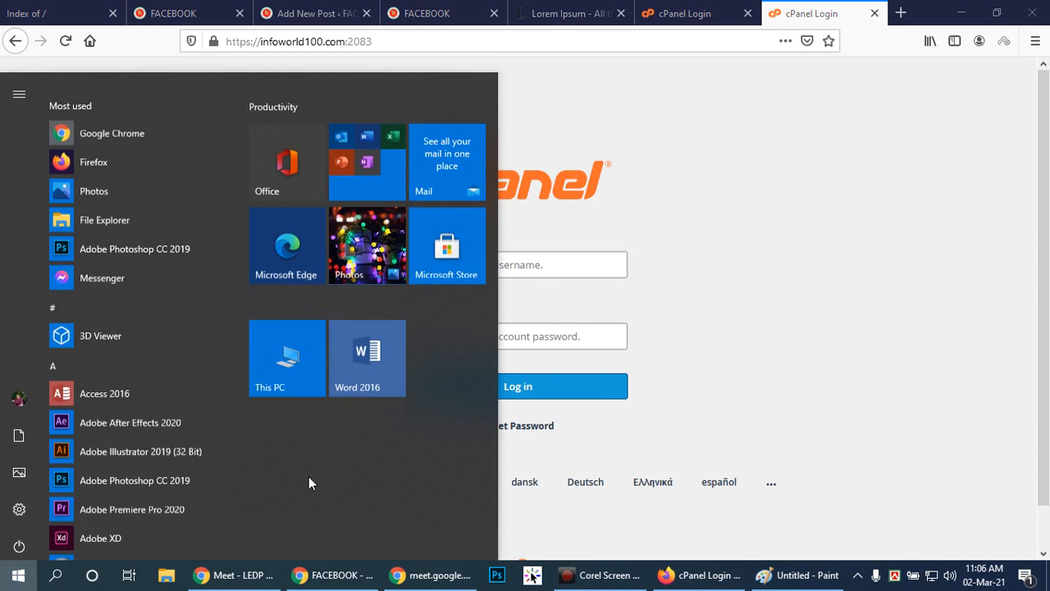
pyautogui.click(277, 338)
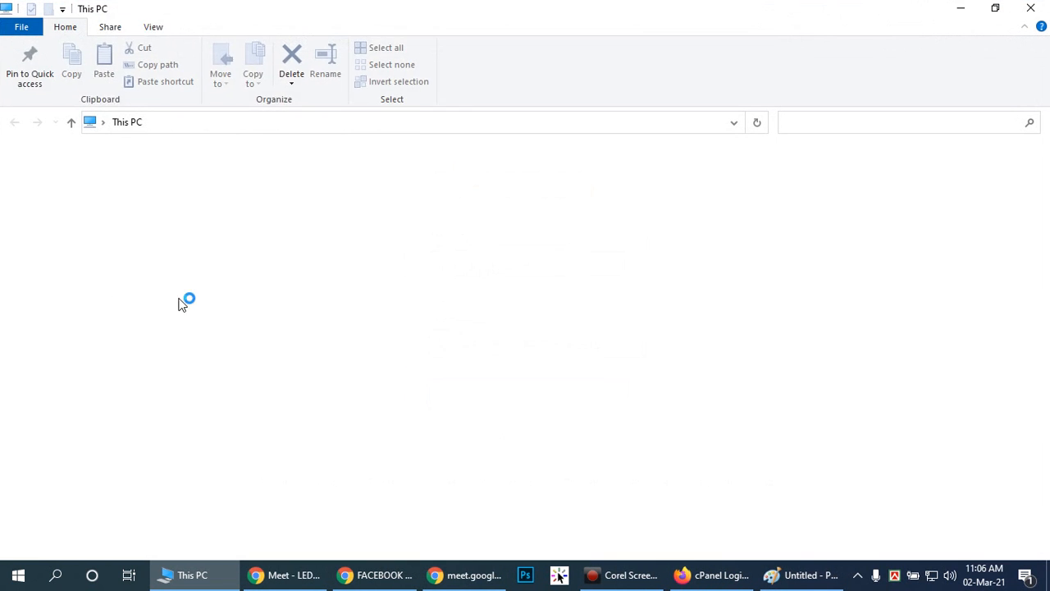
pyautogui.click(74, 351)
pyautogui.doubleClick(158, 284)
pyautogui.doubleClick(195, 235)
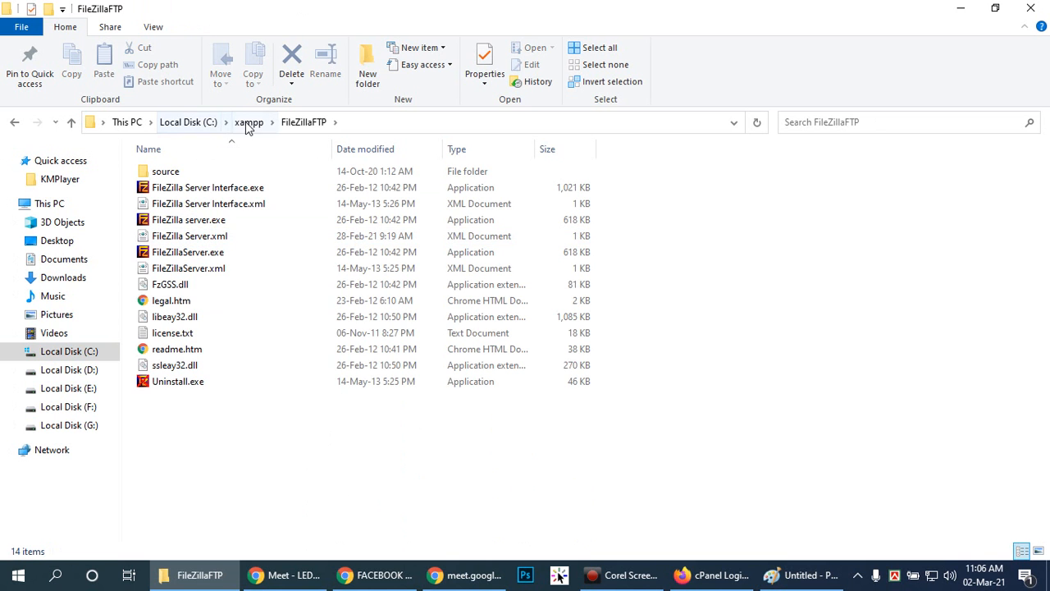
pyautogui.click(246, 122)
pyautogui.click(179, 255)
pyautogui.doubleClick(179, 255)
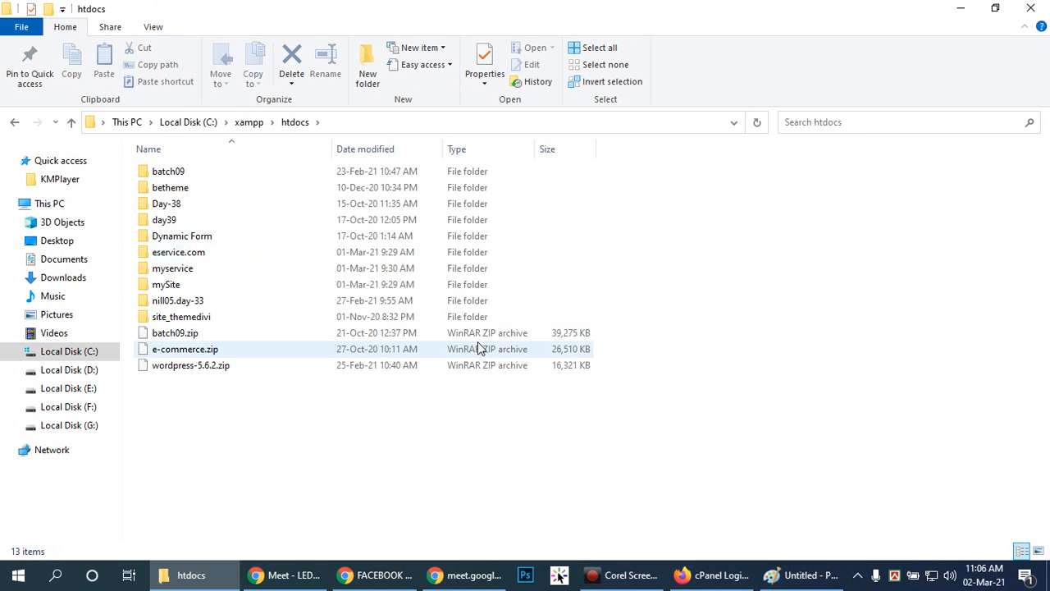
pyautogui.click(699, 420)
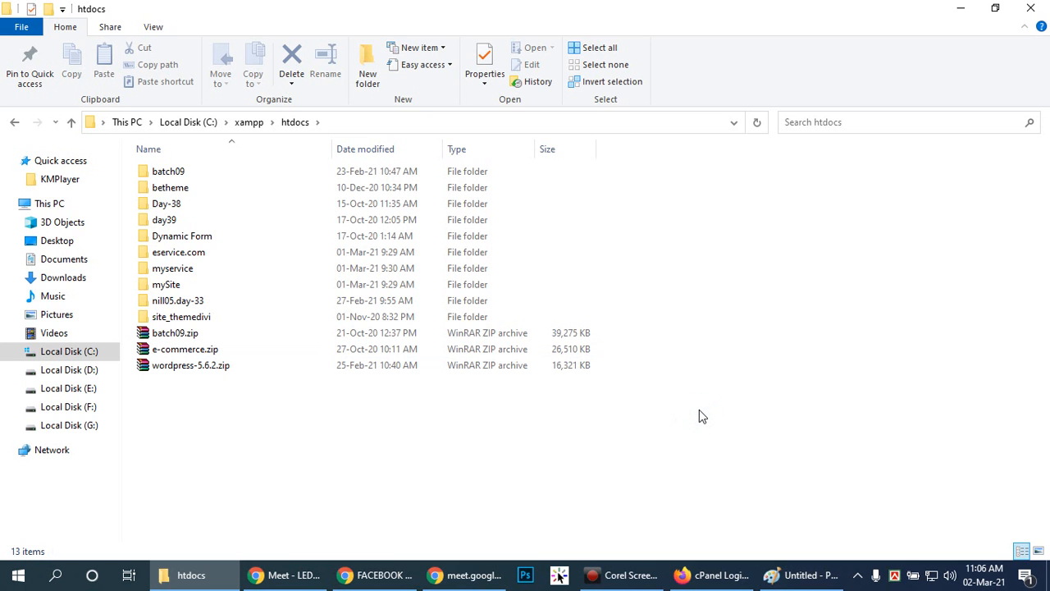
# Switch to Firefox, return to the My First Post editor and expand its Excerpt settings.
pyautogui.click(687, 574)
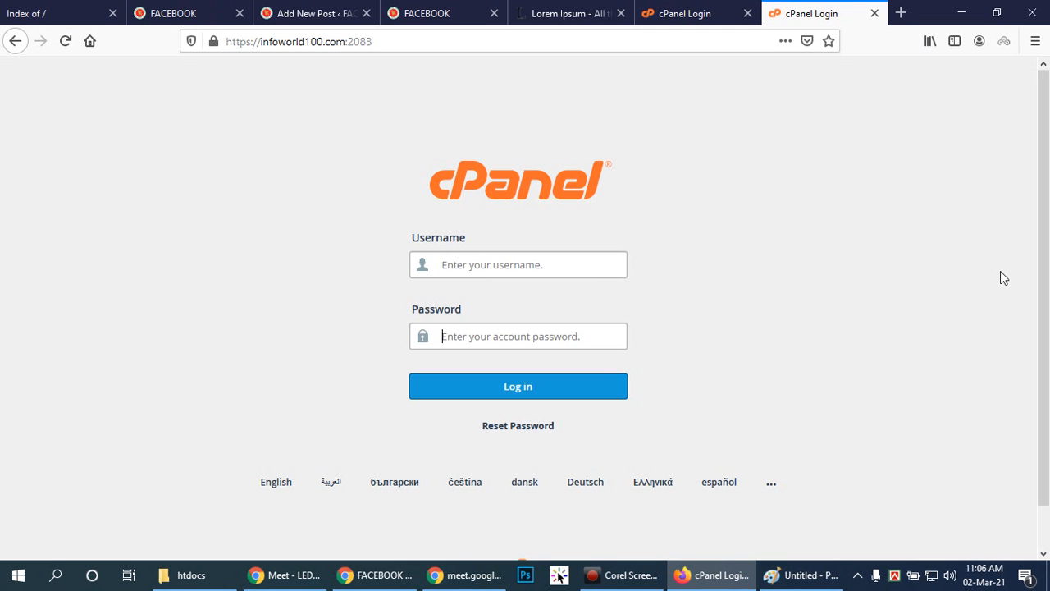
pyautogui.click(282, 21)
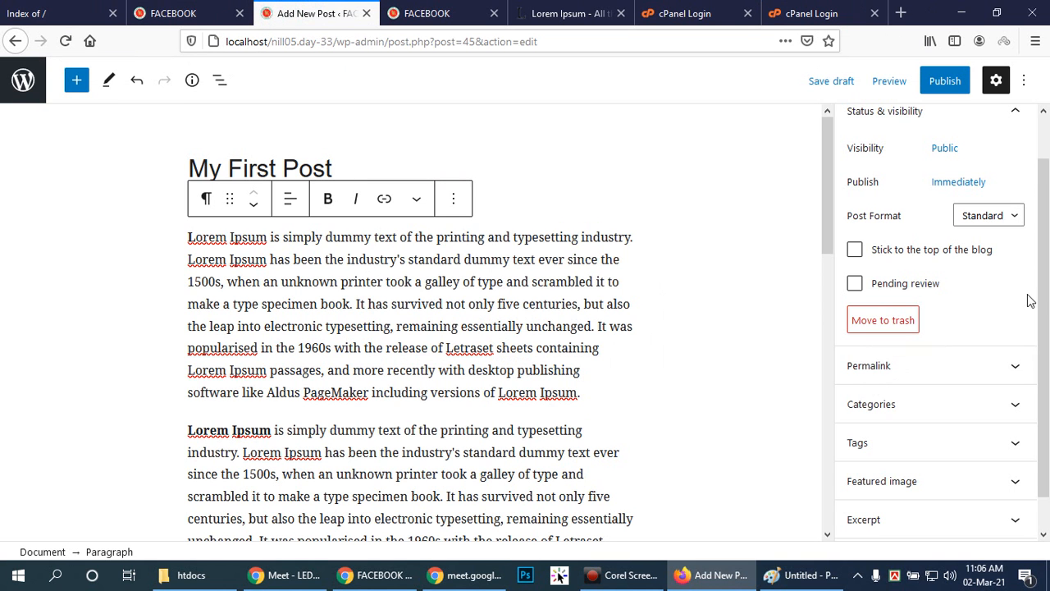
pyautogui.scroll(-1, 1025, 428)
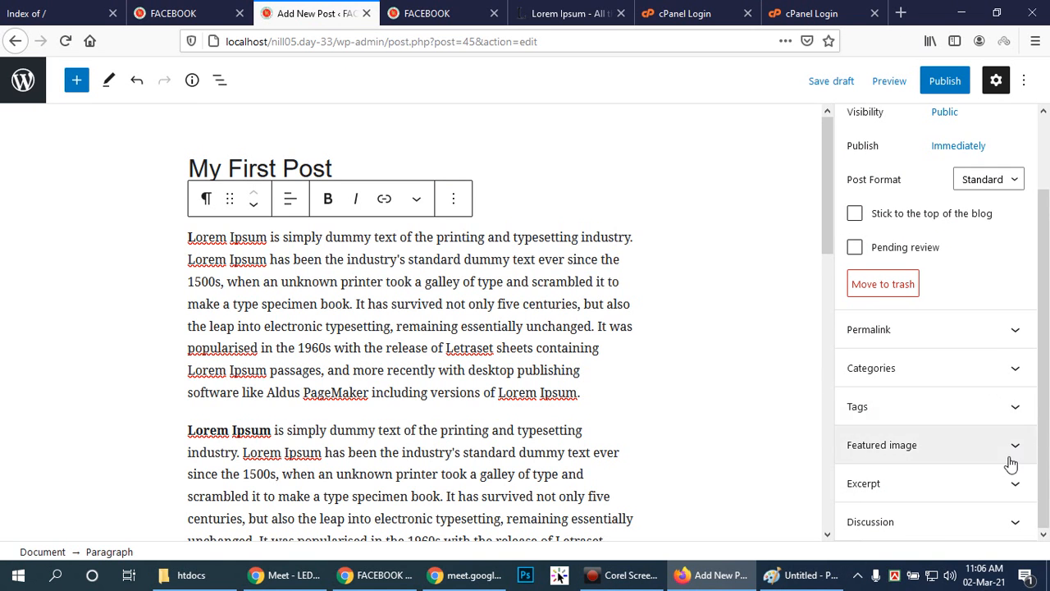
pyautogui.click(1014, 485)
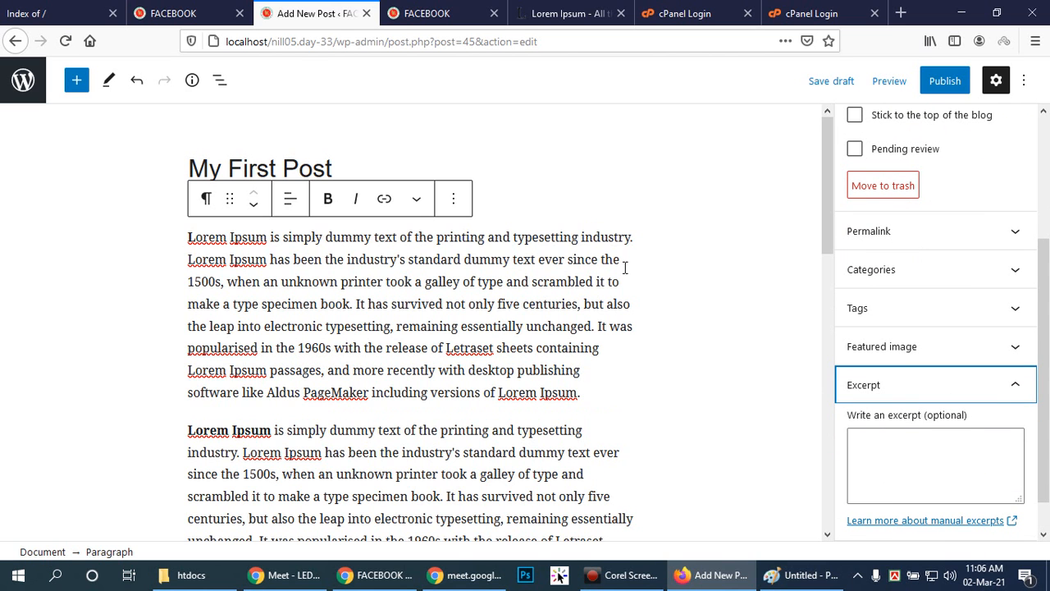
# Go back to the infoworld100.com home page and examine the short excerpt under the WhatsApp Status post.
pyautogui.click(794, 13)
pyautogui.click(15, 41)
pyautogui.click(15, 41)
pyautogui.click(15, 41)
pyautogui.scroll(-3, 416, 193)
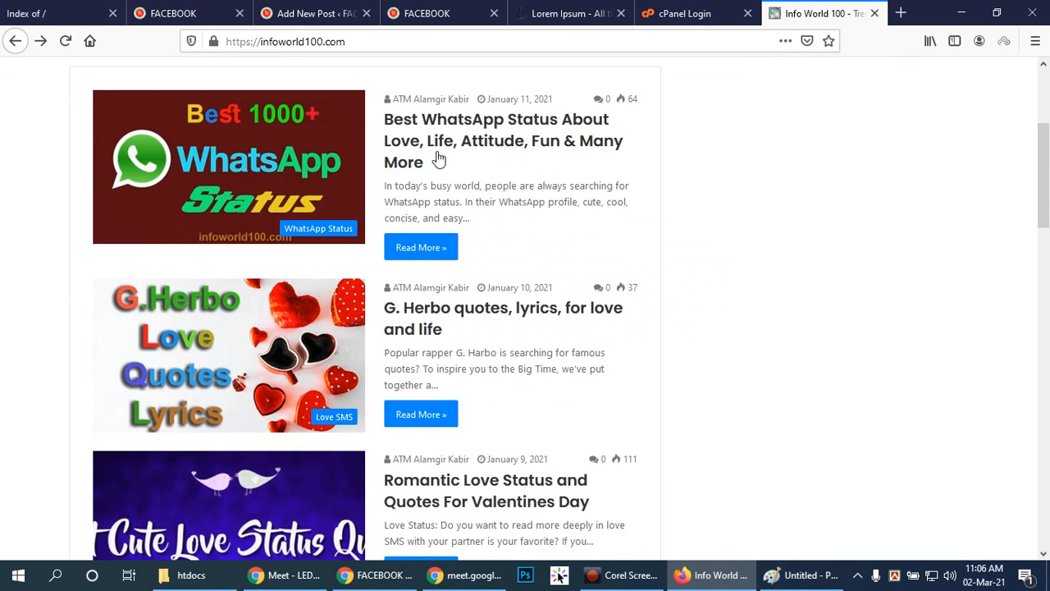
pyautogui.moveTo(385, 185)
pyautogui.mouseDown()
pyautogui.moveTo(536, 225)
pyautogui.moveTo(389, 194)
pyautogui.mouseUp()
pyautogui.click(502, 241)
pyautogui.click(526, 271)
pyautogui.moveTo(489, 229); pyautogui.dragTo(388, 184)
pyautogui.click(501, 240)
# Copy the post's opening text up to "since the 1500s" into its excerpt and collapse the Excerpt section.
pyautogui.click(297, 8)
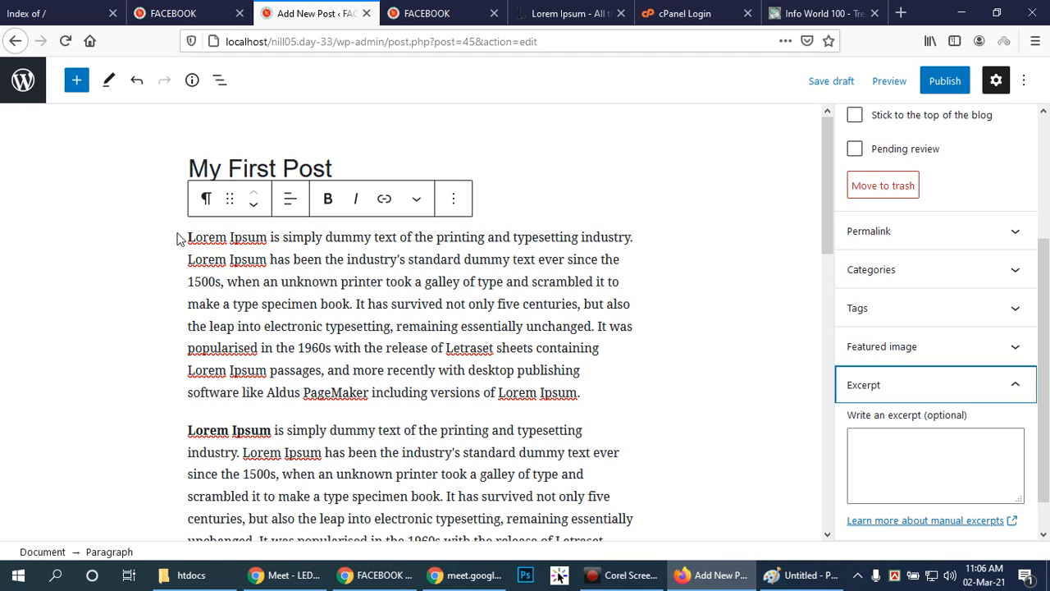
pyautogui.moveTo(187, 238); pyautogui.dragTo(217, 285)
pyautogui.hotkey('ctrl', 'c')
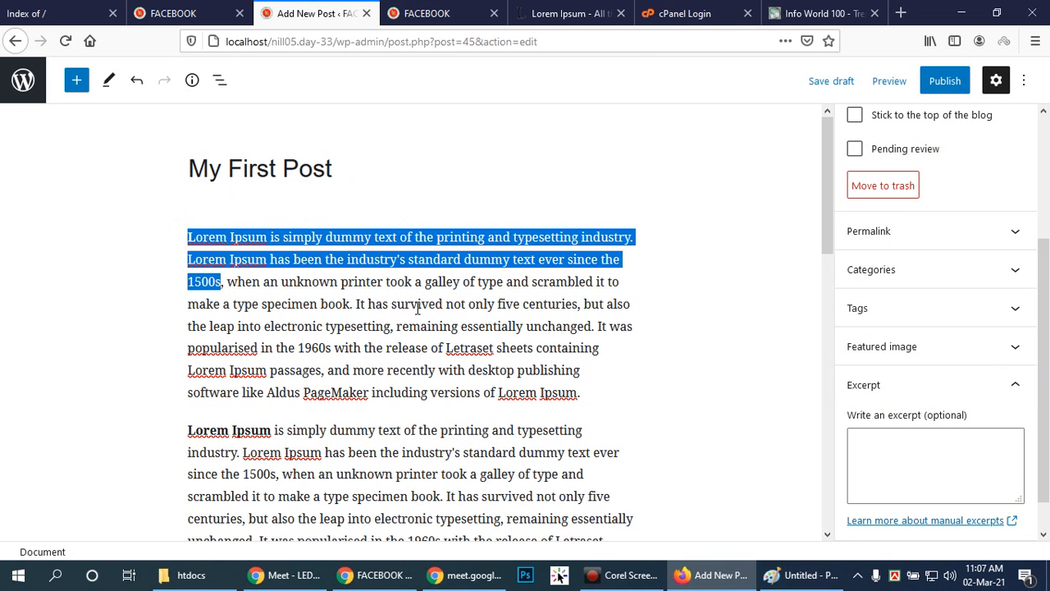
pyautogui.click(949, 456)
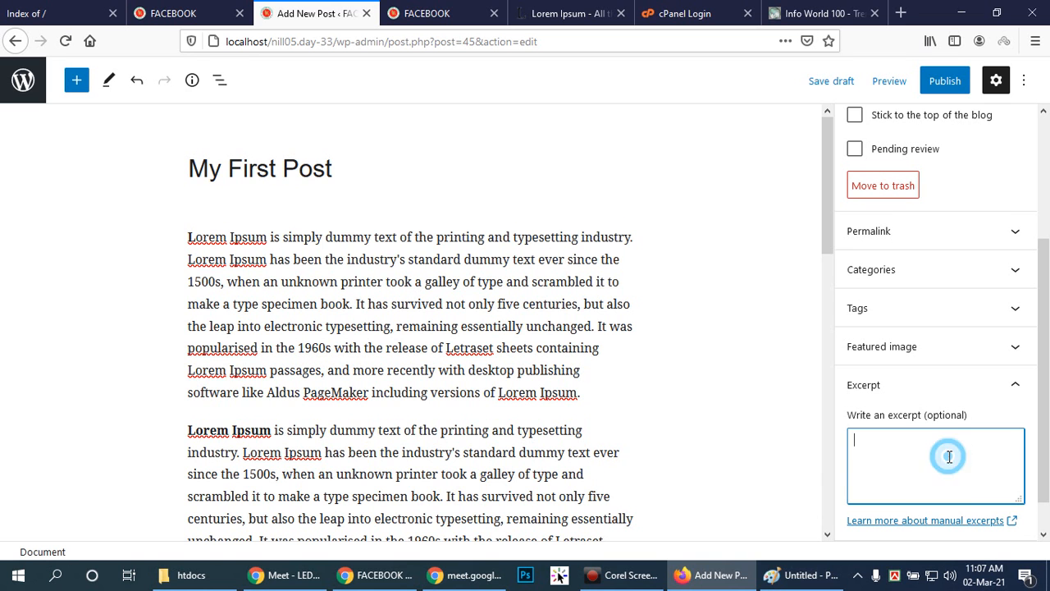
pyautogui.hotkey('ctrl', 'v')
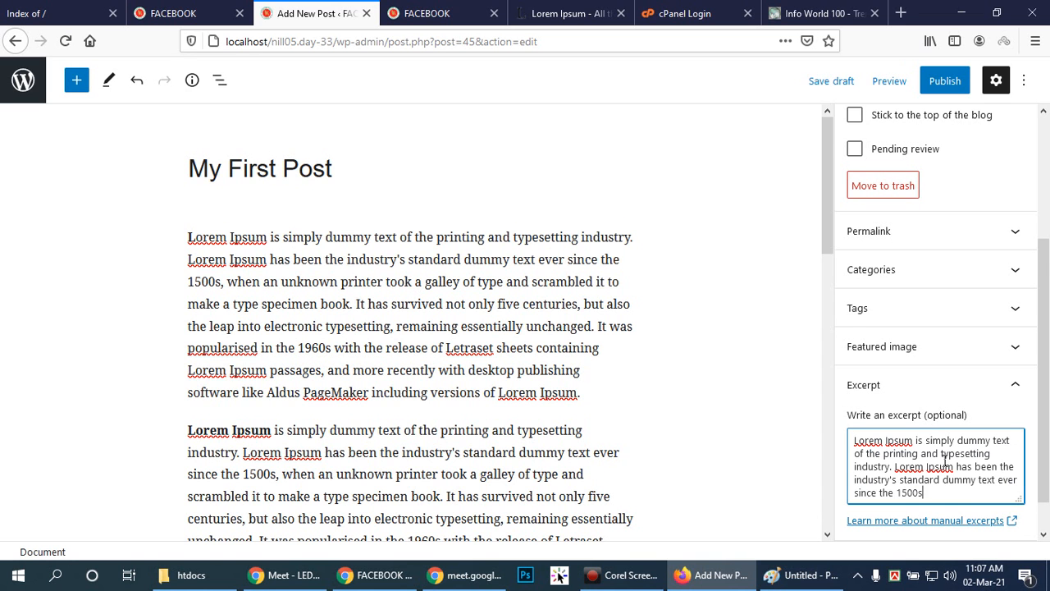
pyautogui.scroll(-1, 945, 461)
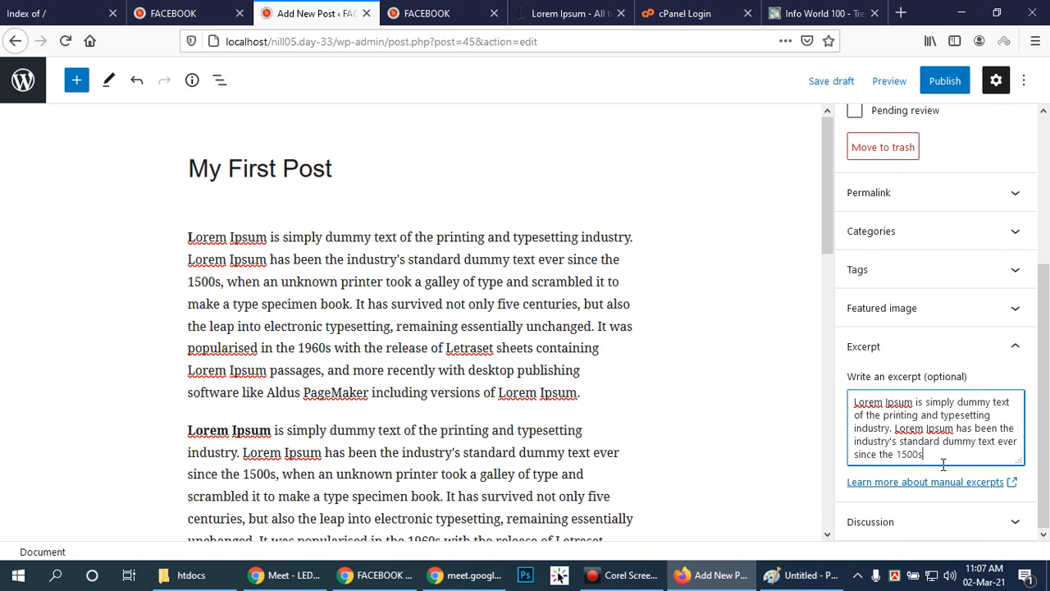
pyautogui.click(1016, 346)
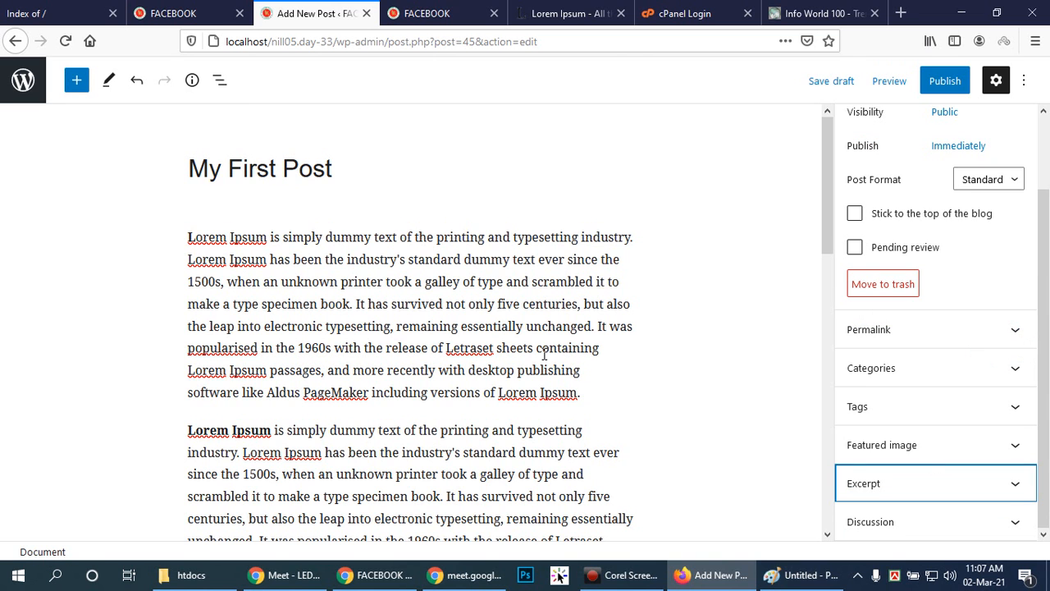
# Publish My First Post with public visibility and immediate publishing, confirming the pre-publish check.
pyautogui.scroll(2, 1045, 328)
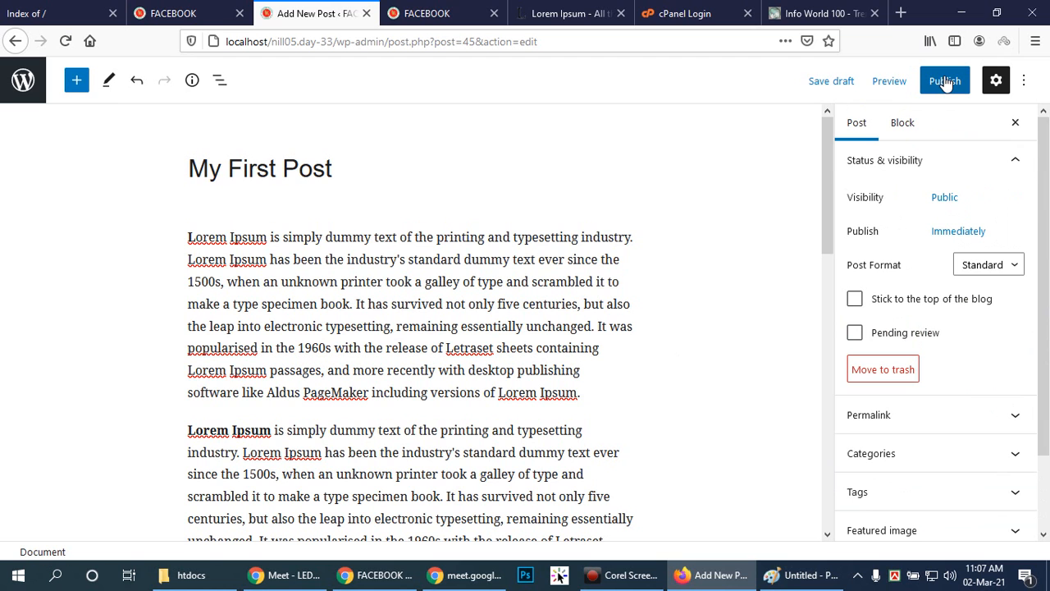
pyautogui.click(945, 81)
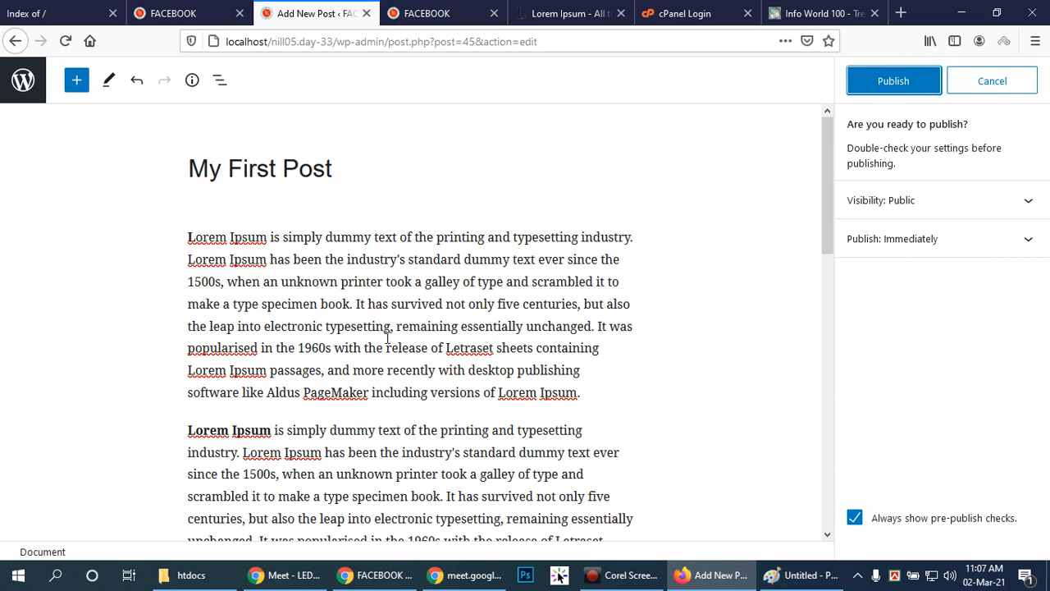
pyautogui.click(896, 79)
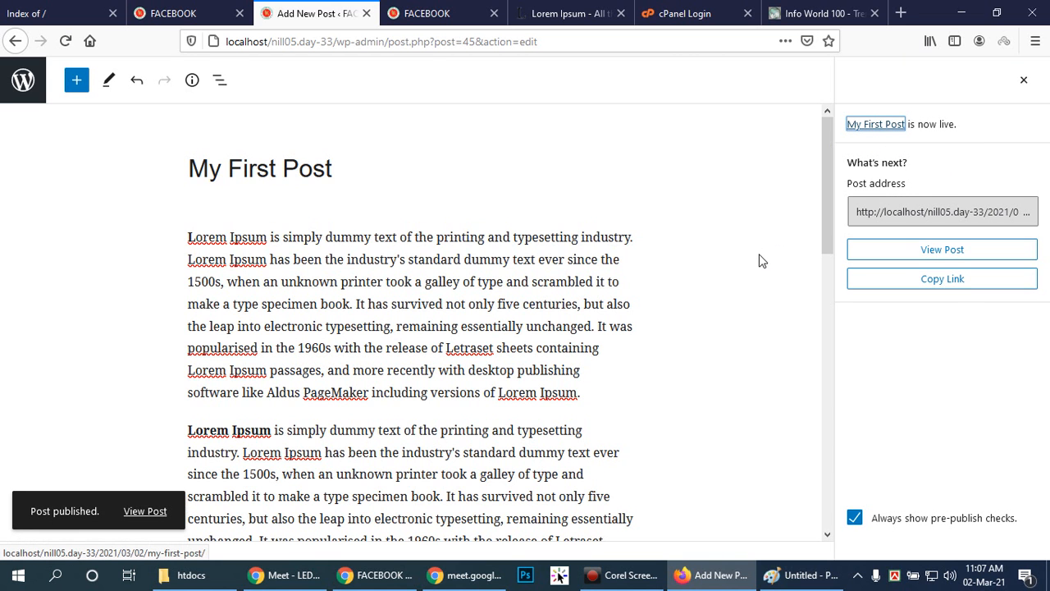
# Switch to Chrome, reload the local site's home page and check the excerpt and featured image of My First Post.
pyautogui.click(398, 575)
pyautogui.click(66, 41)
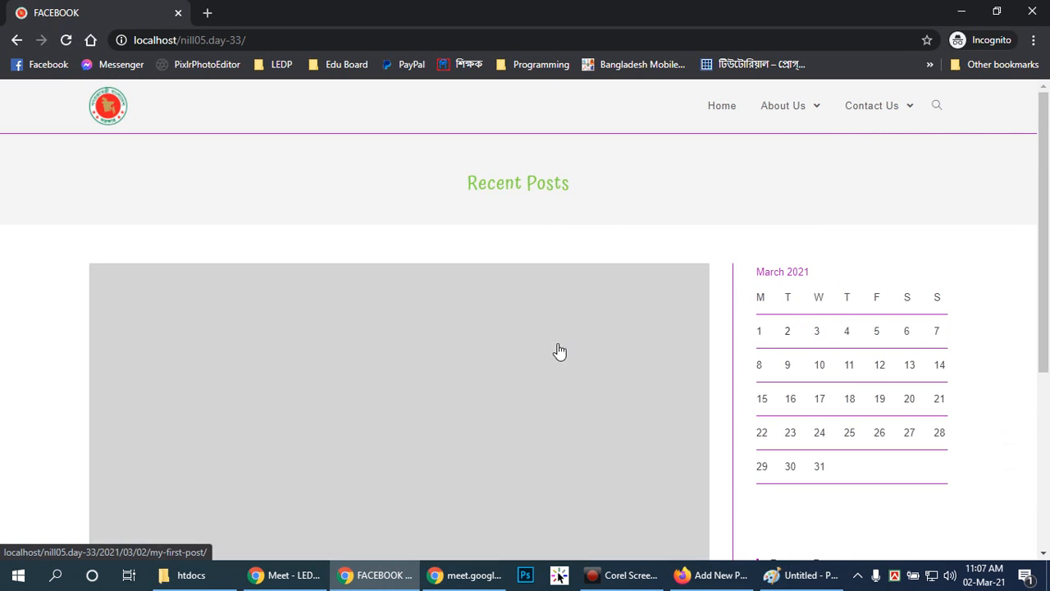
pyautogui.scroll(-3, 656, 316)
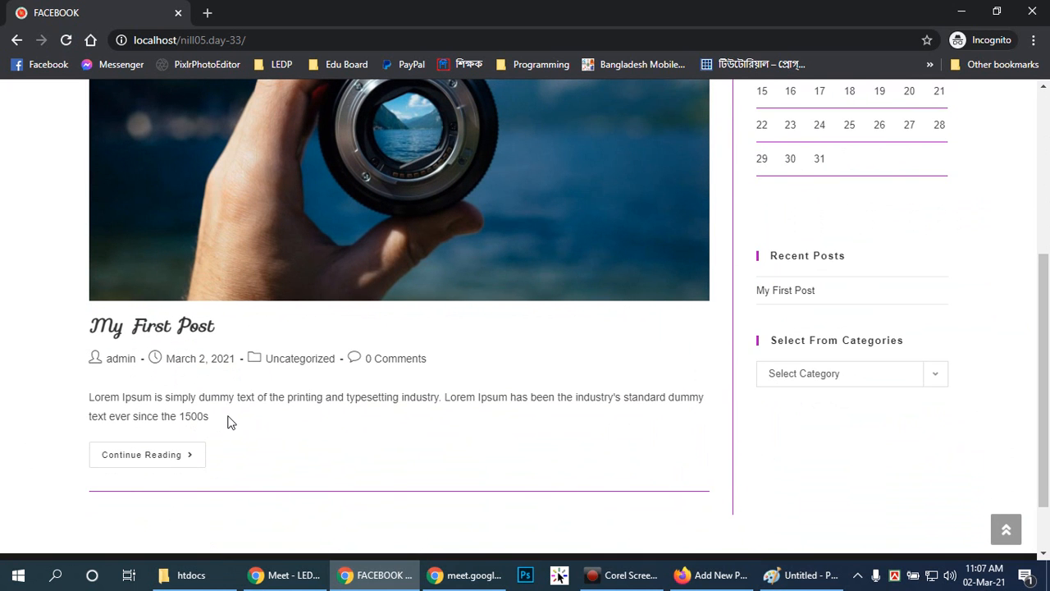
pyautogui.moveTo(226, 419); pyautogui.dragTo(88, 401)
pyautogui.click(364, 448)
pyautogui.scroll(3, 364, 456)
pyautogui.scroll(-4, 365, 463)
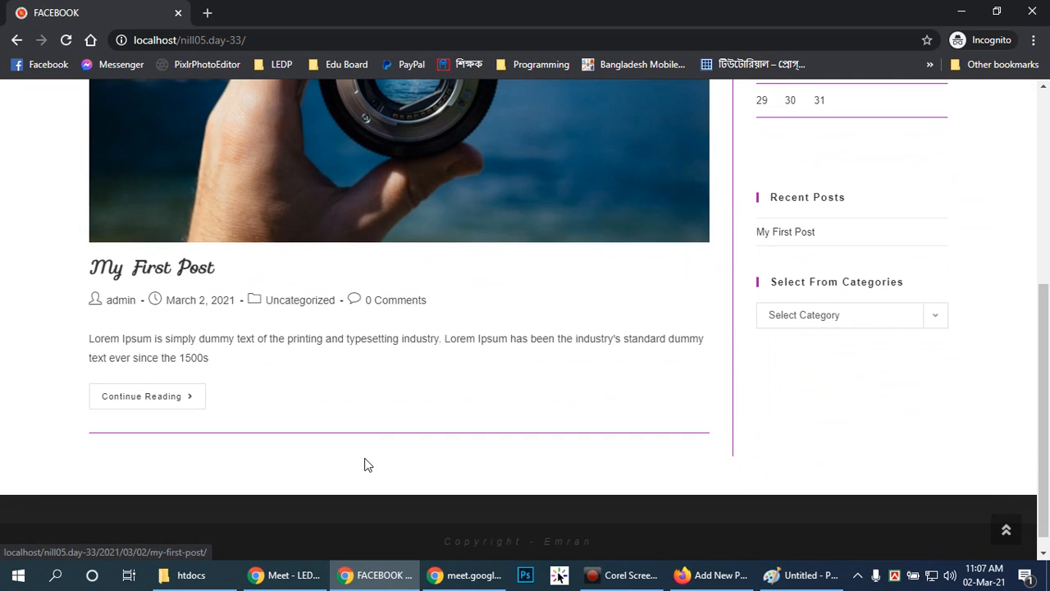
pyautogui.scroll(3, 370, 452)
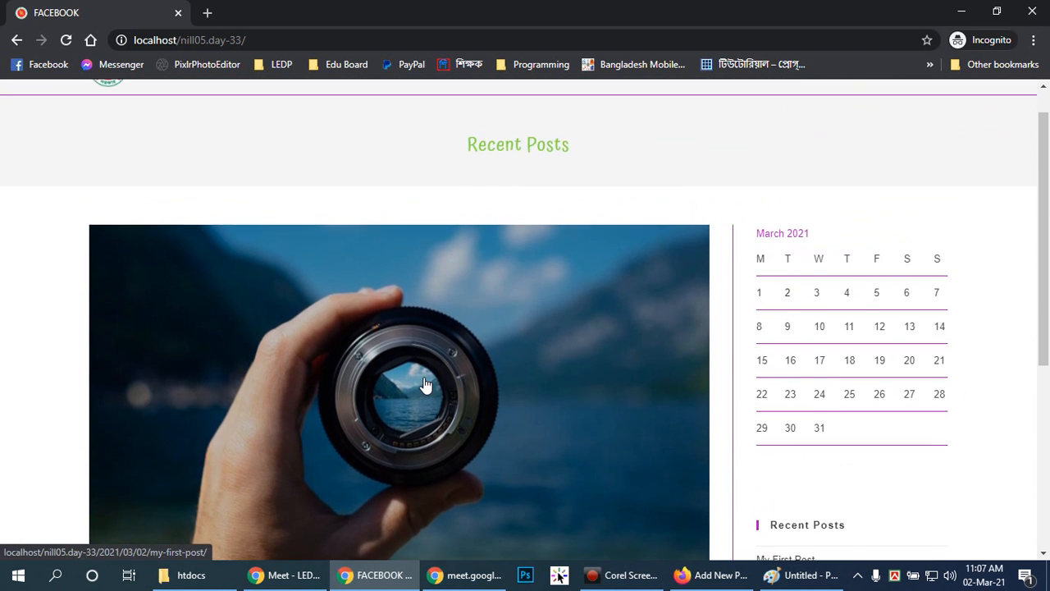
pyautogui.scroll(-3, 425, 384)
# Open the full My First Post page and review its text, images, tags and comment form.
pyautogui.click(134, 502)
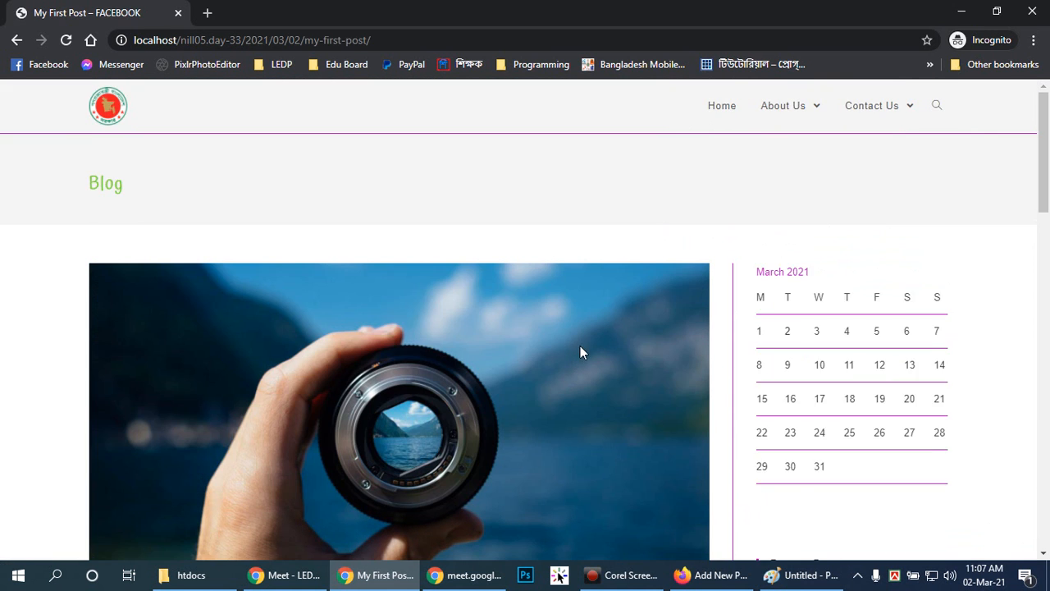
pyautogui.scroll(-5, 580, 348)
pyautogui.scroll(5, 579, 351)
pyautogui.scroll(-6, 396, 367)
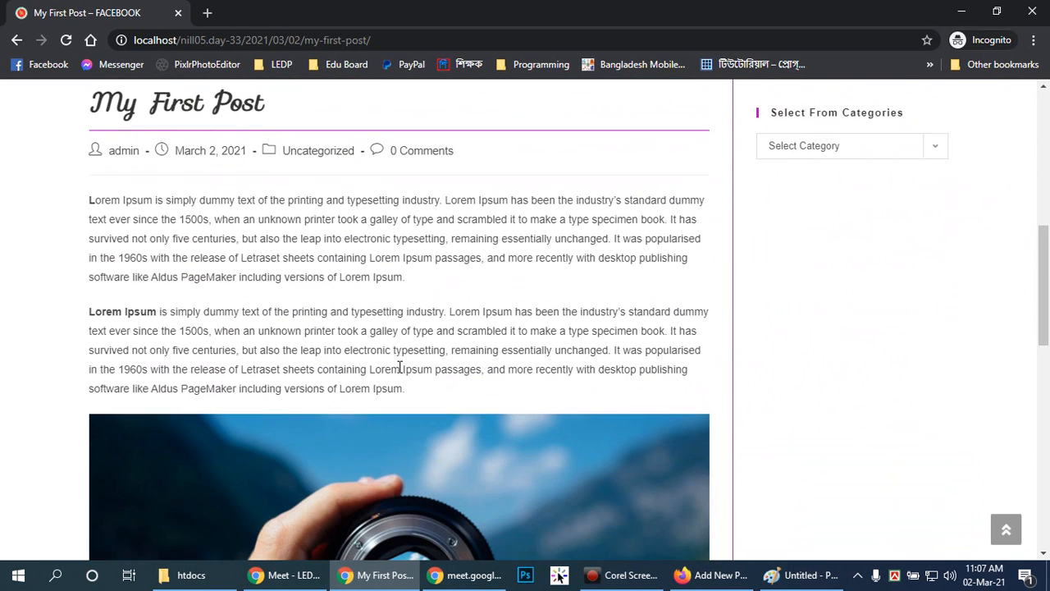
pyautogui.scroll(-6, 399, 367)
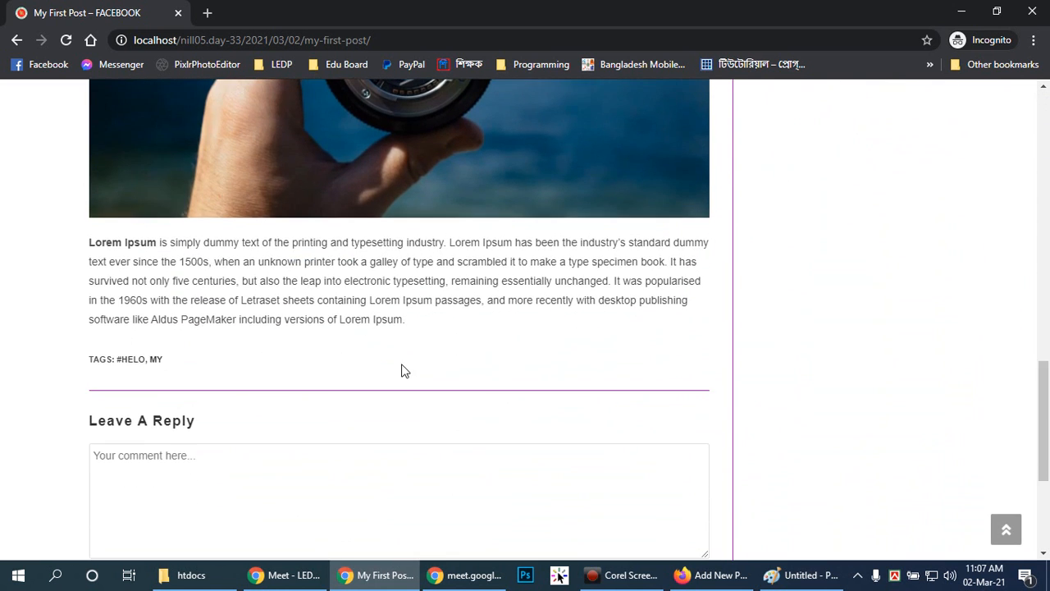
pyautogui.scroll(-2, 401, 371)
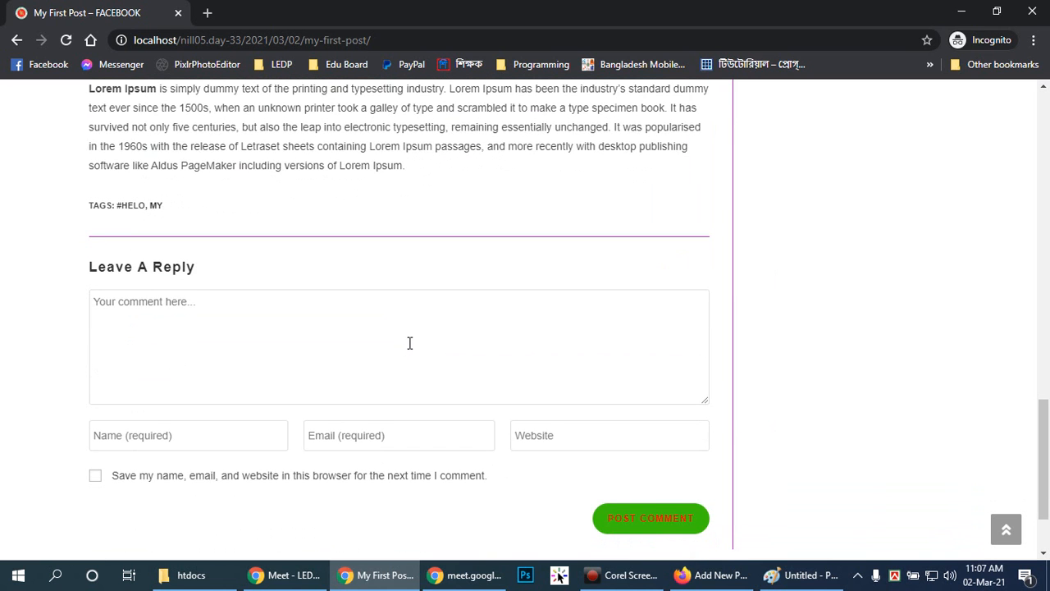
pyautogui.scroll(-2, 409, 343)
pyautogui.scroll(4, 408, 342)
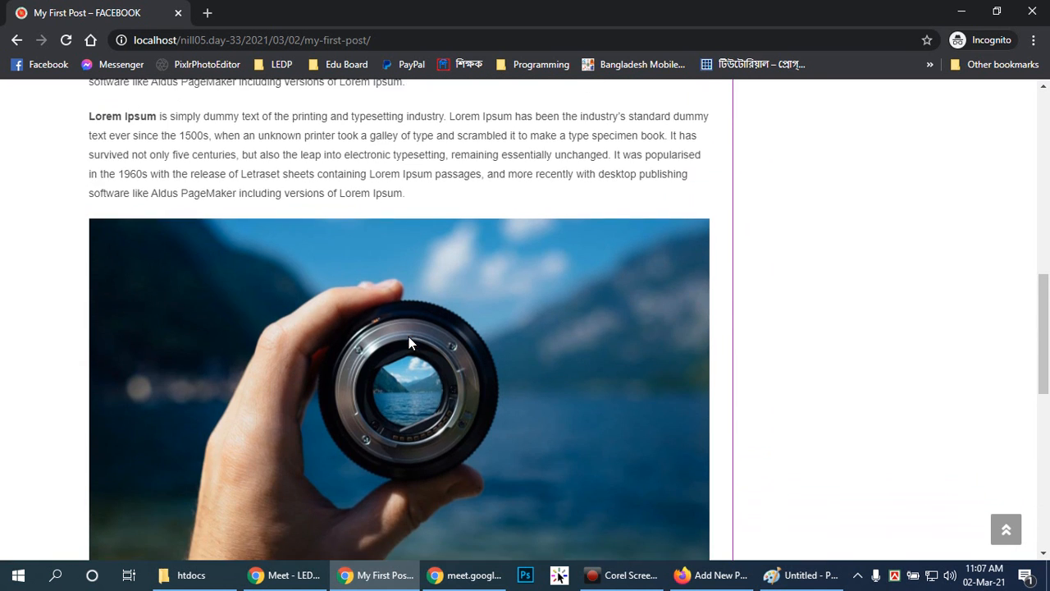
pyautogui.scroll(7, 411, 341)
pyautogui.scroll(-1, 411, 341)
pyautogui.scroll(-14, 410, 341)
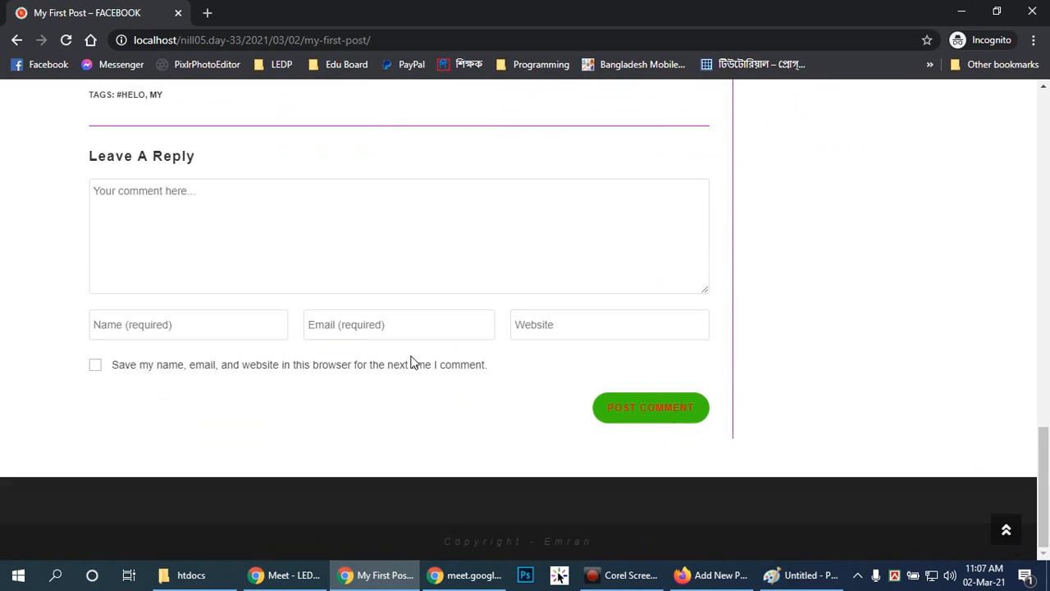
pyautogui.scroll(15, 411, 362)
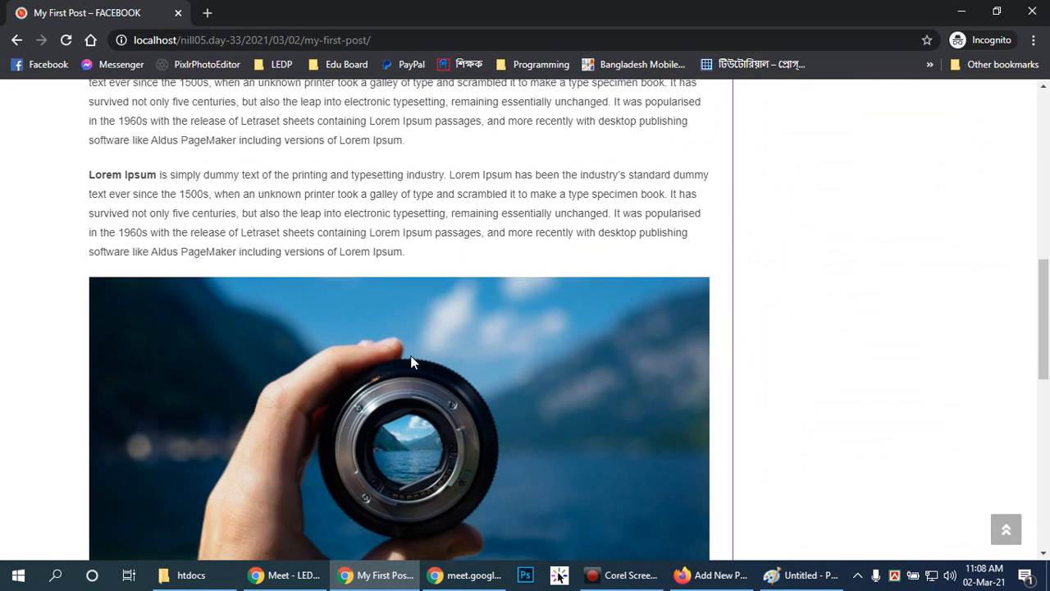
pyautogui.scroll(-2, 411, 362)
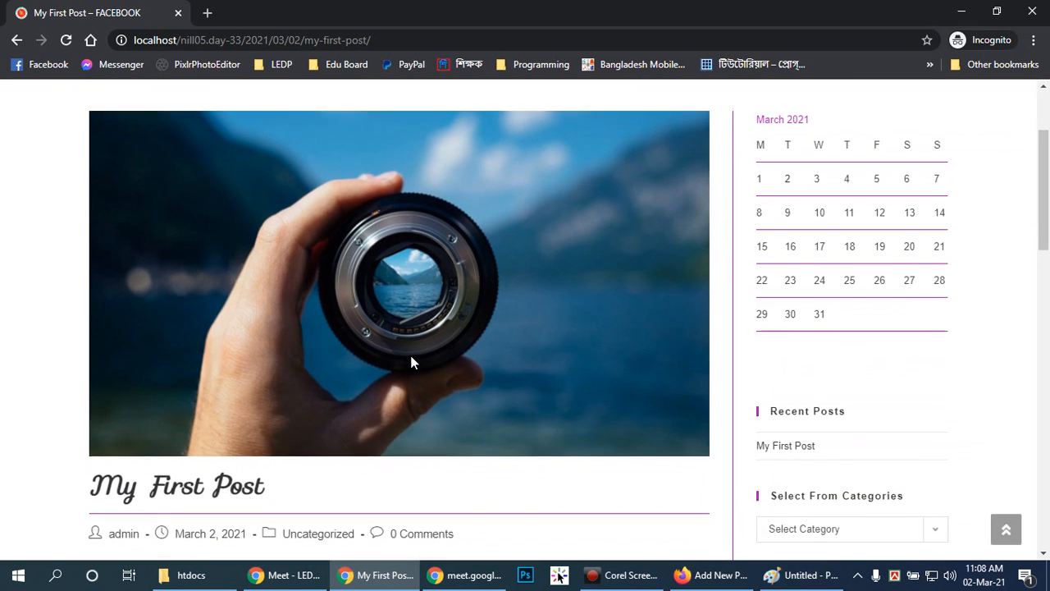
pyautogui.scroll(2, 411, 355)
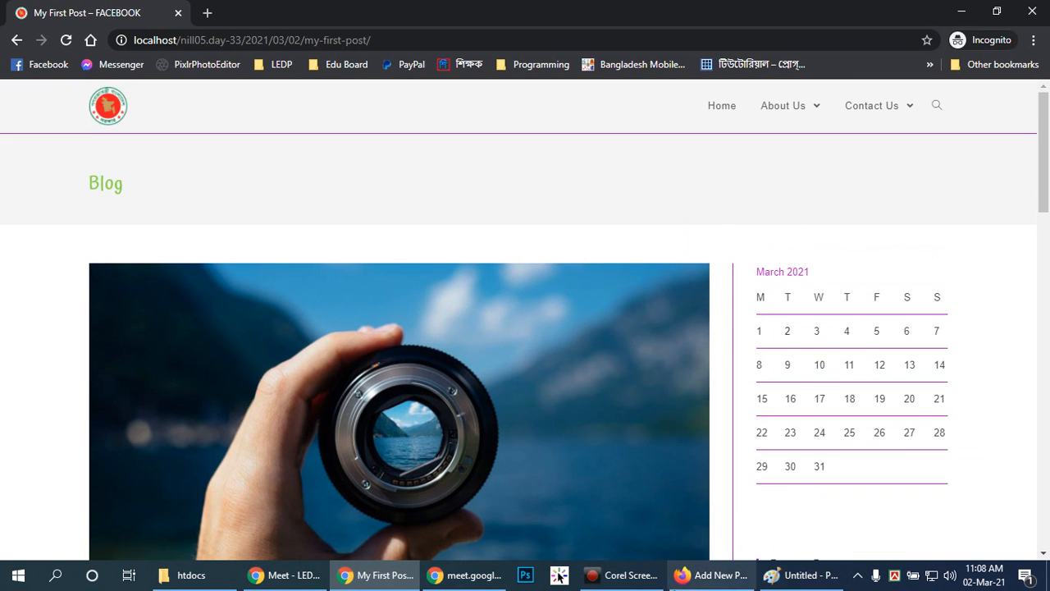
pyautogui.click(699, 581)
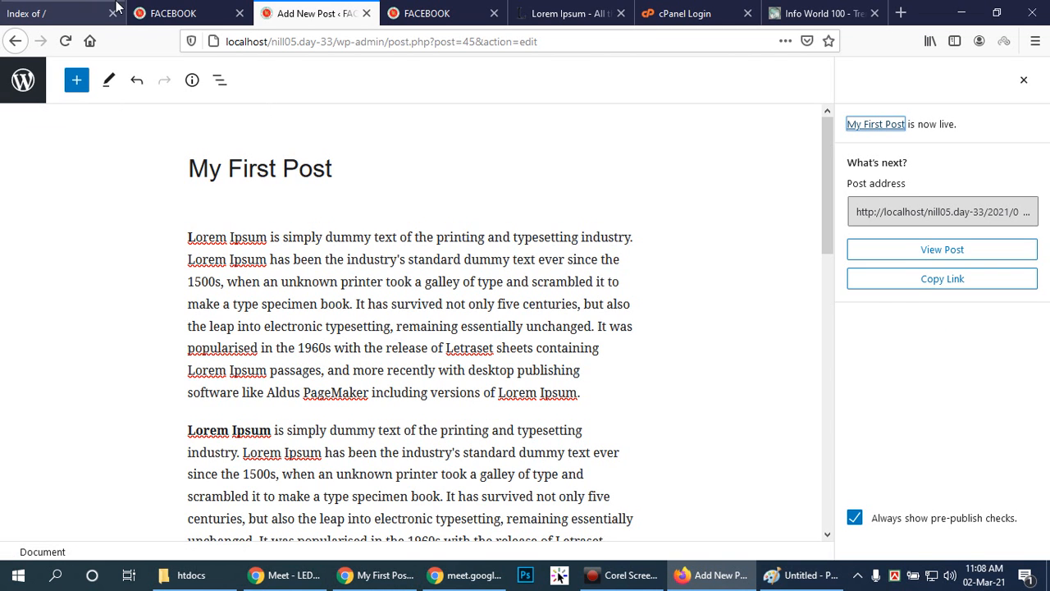
pyautogui.click(378, 574)
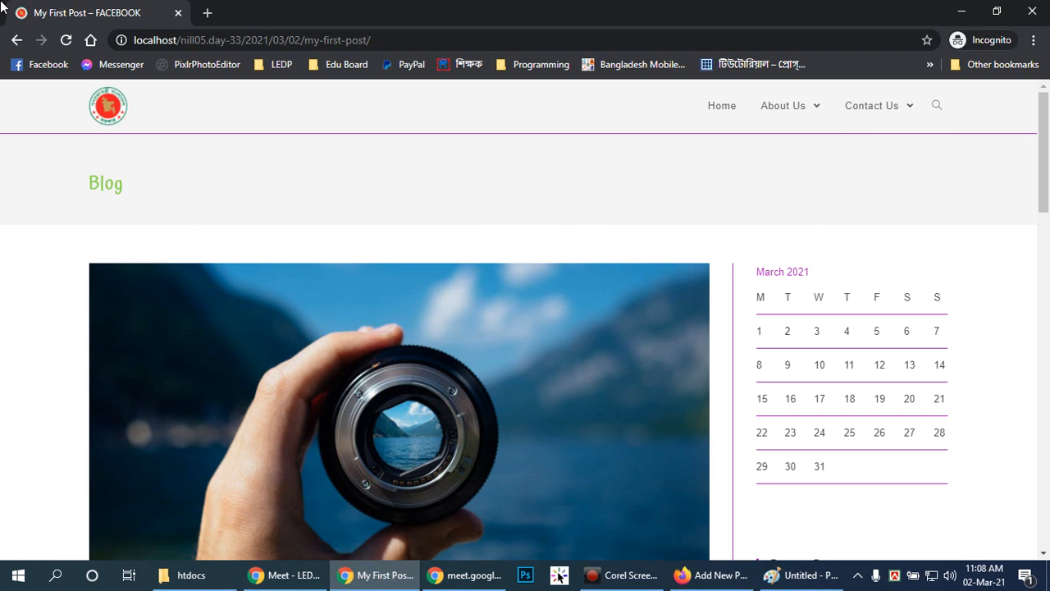
# Return to the local site's home page and look over its post listing down to the excerpt of My First Post.
pyautogui.click(16, 39)
pyautogui.scroll(3, 631, 398)
pyautogui.scroll(-2, 628, 394)
pyautogui.scroll(2, 629, 393)
pyautogui.moveTo(752, 121)
pyautogui.click(729, 106)
pyautogui.scroll(-1, 584, 391)
pyautogui.scroll(-4, 665, 376)
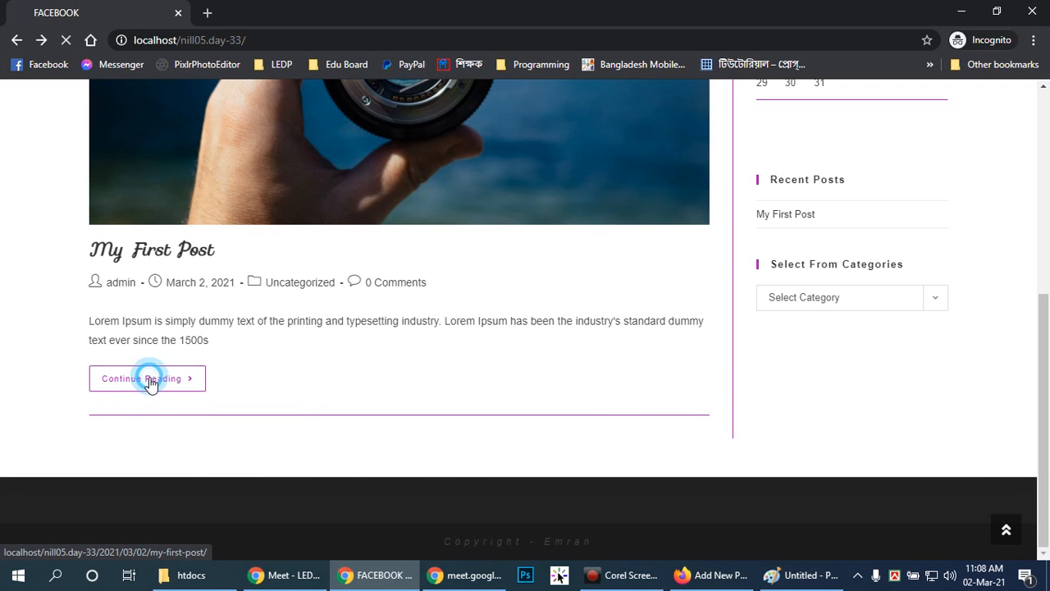
# Open the full My First Post page through Continue Reading, look through it and return to the home page.
pyautogui.click(149, 379)
pyautogui.scroll(-3, 561, 325)
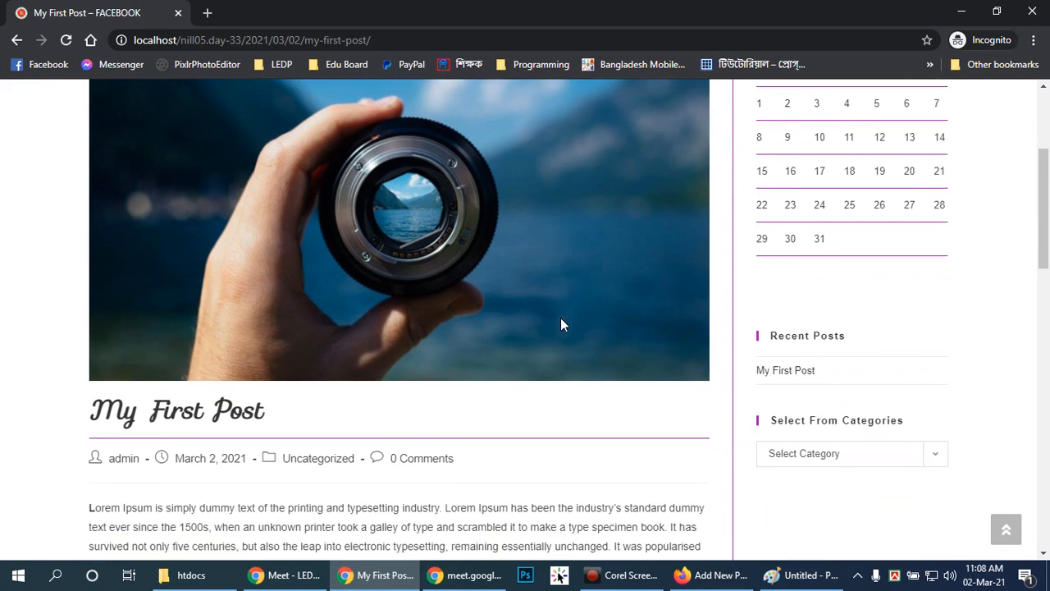
pyautogui.scroll(-3, 561, 325)
pyautogui.scroll(6, 551, 328)
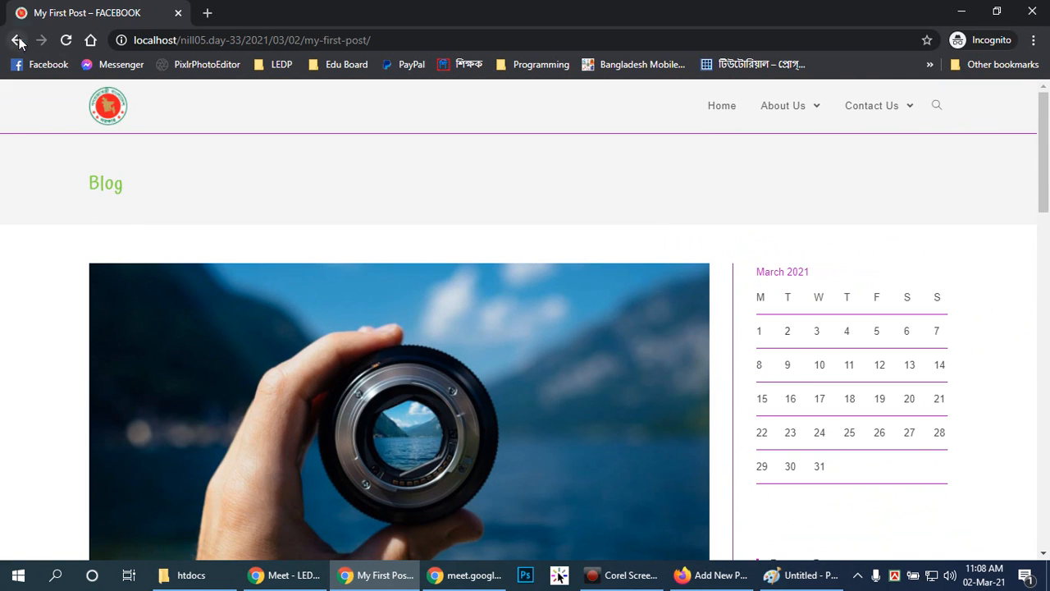
pyautogui.click(18, 41)
# Switch to Firefox, dismiss the post-publish summary and look over the content and settings of My First Post.
pyautogui.click(711, 574)
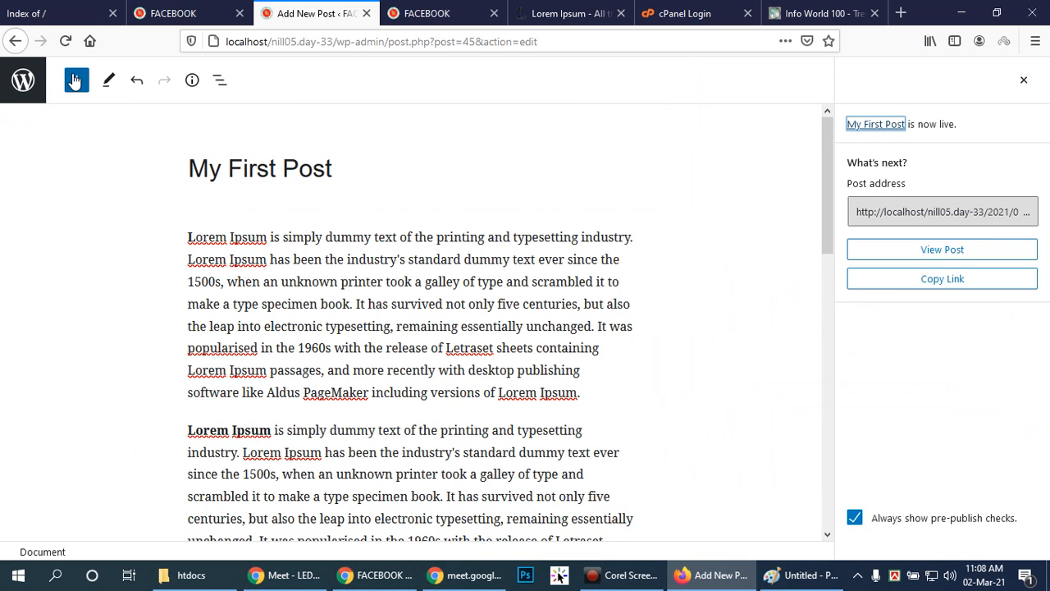
pyautogui.click(353, 178)
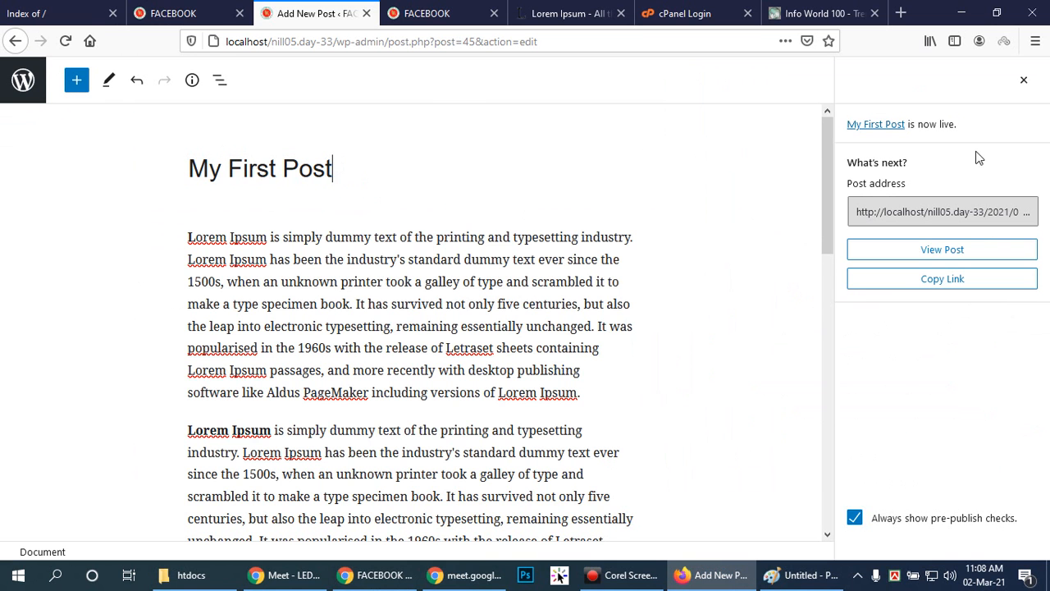
pyautogui.click(1021, 80)
pyautogui.scroll(-4, 710, 341)
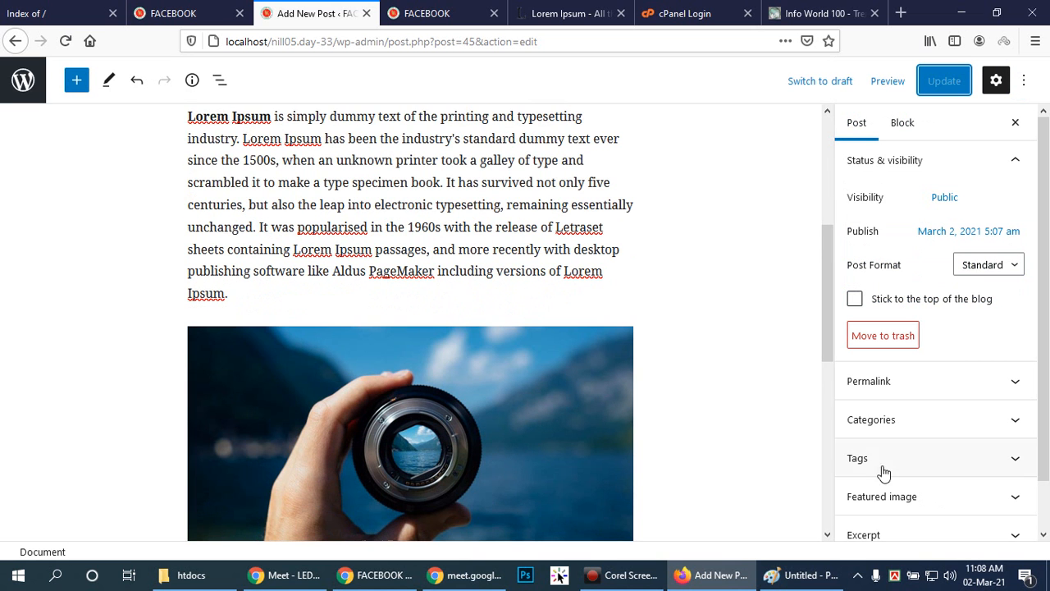
pyautogui.scroll(-1, 666, 420)
pyautogui.scroll(-1, 949, 483)
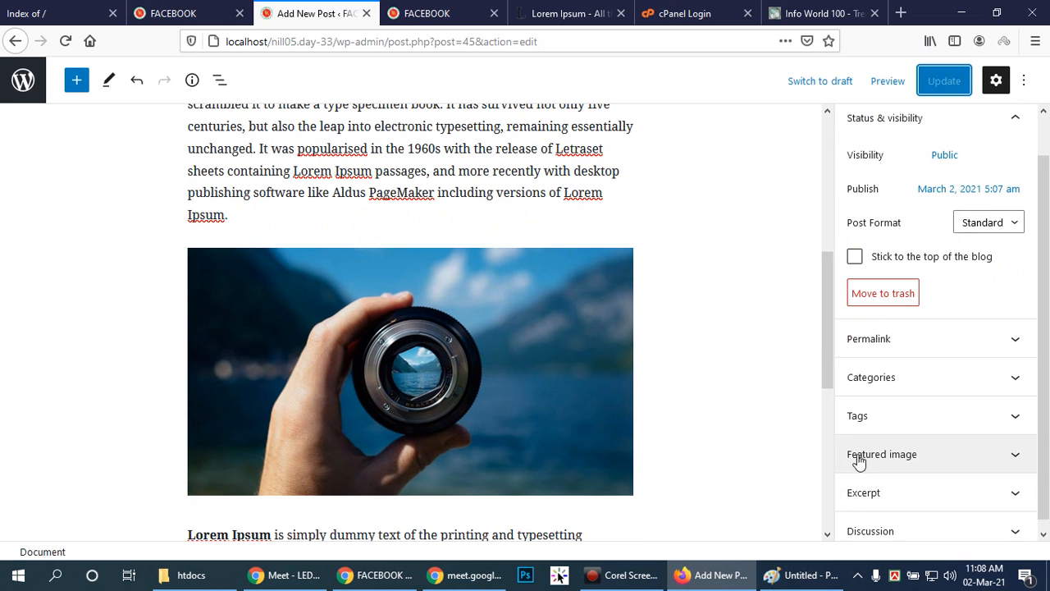
pyautogui.scroll(4, 603, 399)
pyautogui.scroll(1, 456, 333)
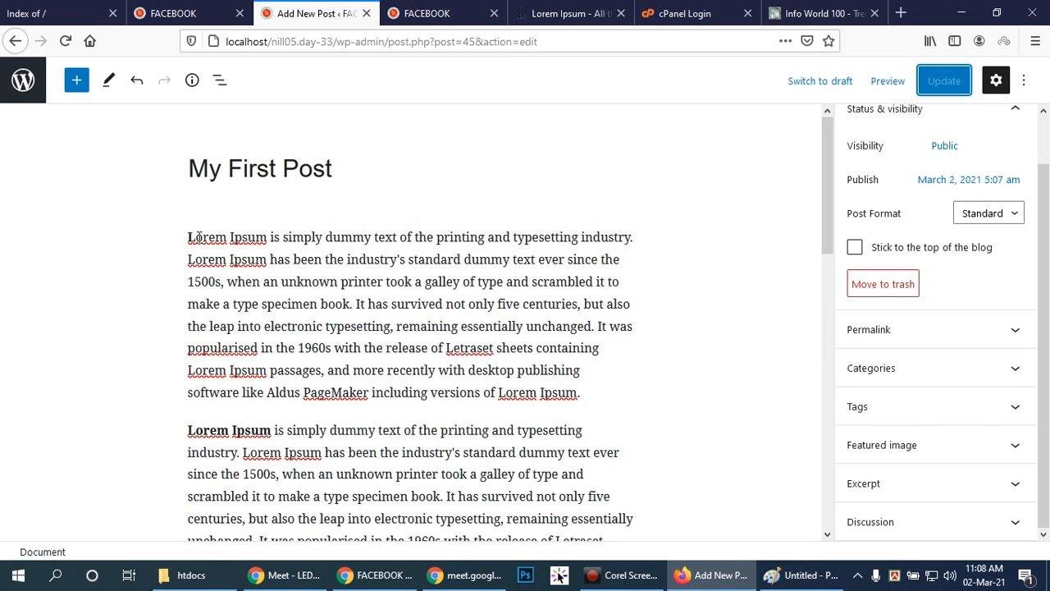
pyautogui.click(1014, 447)
pyautogui.click(909, 429)
pyautogui.click(171, 256)
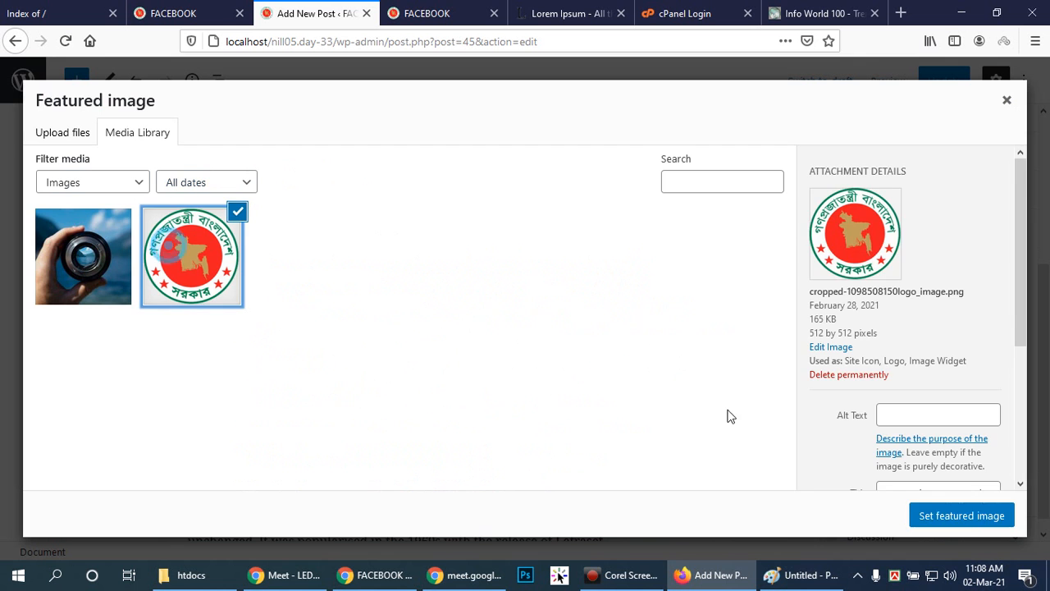
pyautogui.click(966, 520)
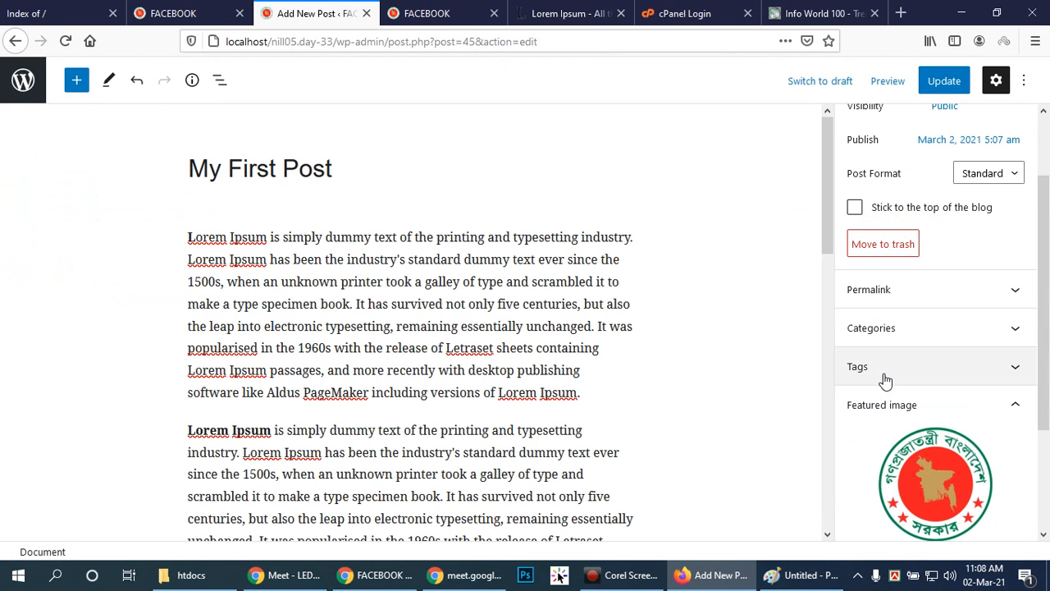
pyautogui.moveTo(1047, 353); pyautogui.dragTo(1048, 433)
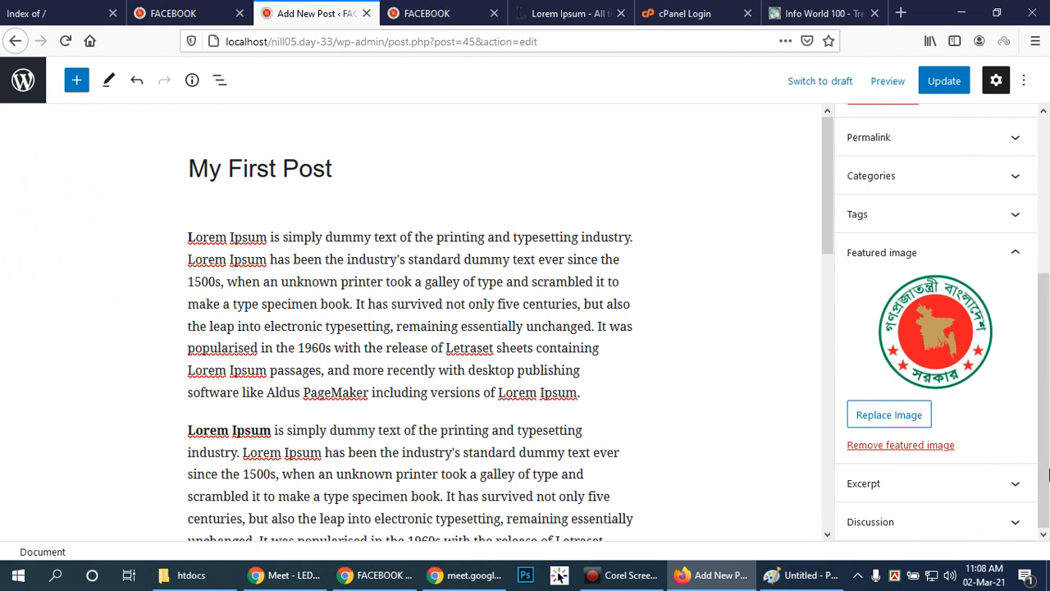
pyautogui.click(1017, 249)
# Expand the Excerpt section and delete all of the existing excerpt text.
pyautogui.click(1013, 489)
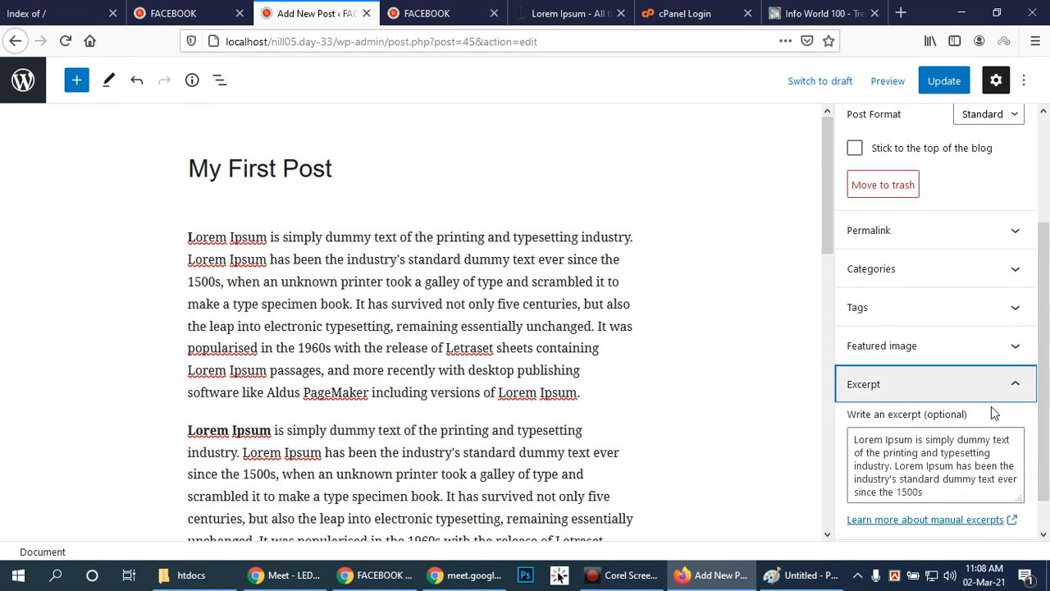
pyautogui.moveTo(939, 456); pyautogui.dragTo(848, 394)
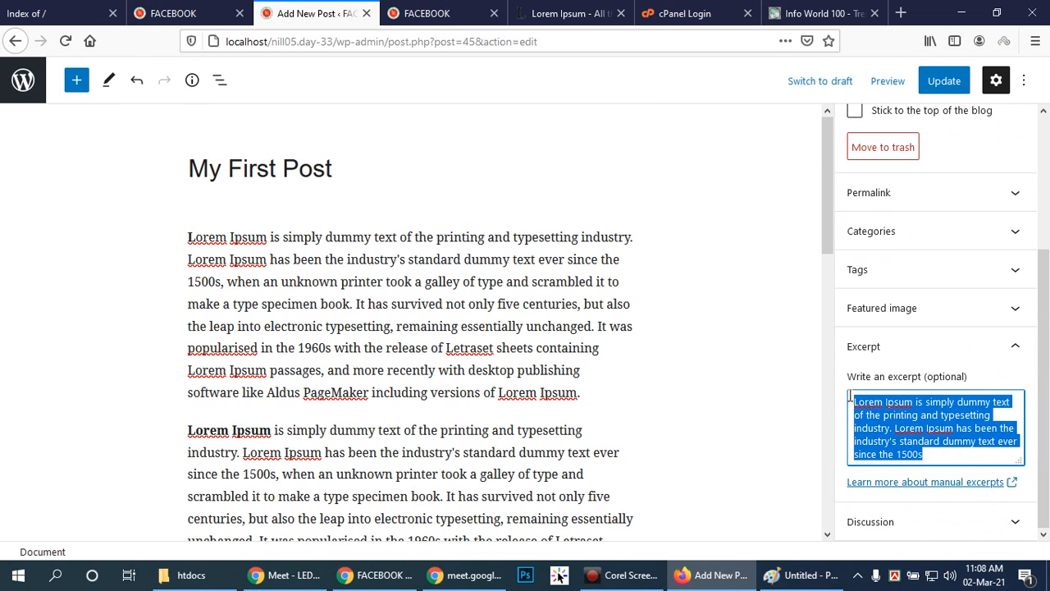
pyautogui.press('BackSpace')
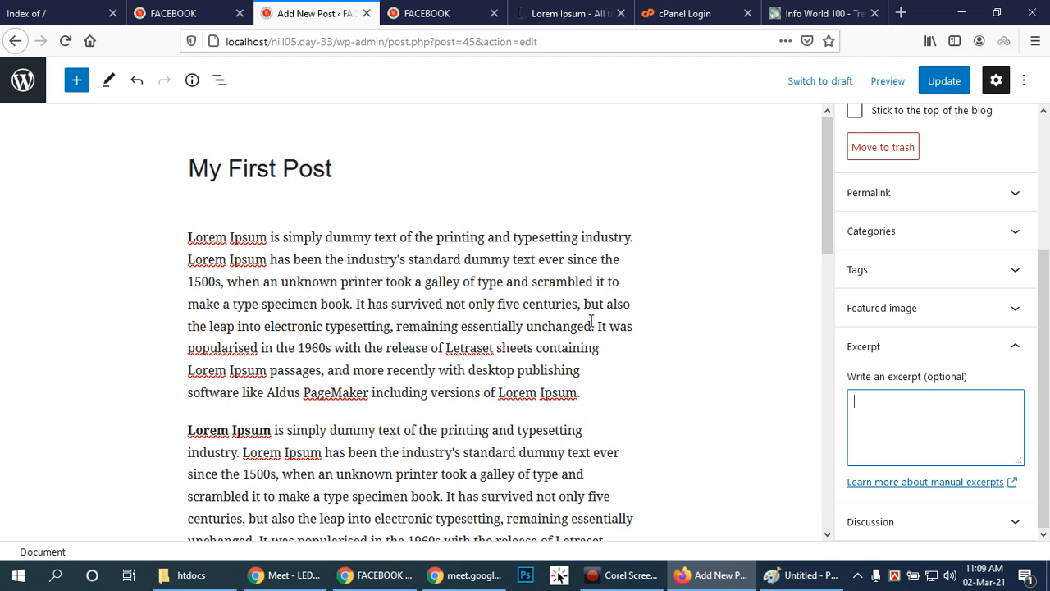
# Copy the first paragraph's last sentence, starting "It was popularised in the 1960s", into the excerpt and update the post.
pyautogui.moveTo(599, 325); pyautogui.dragTo(596, 392)
pyautogui.rightClick(523, 379)
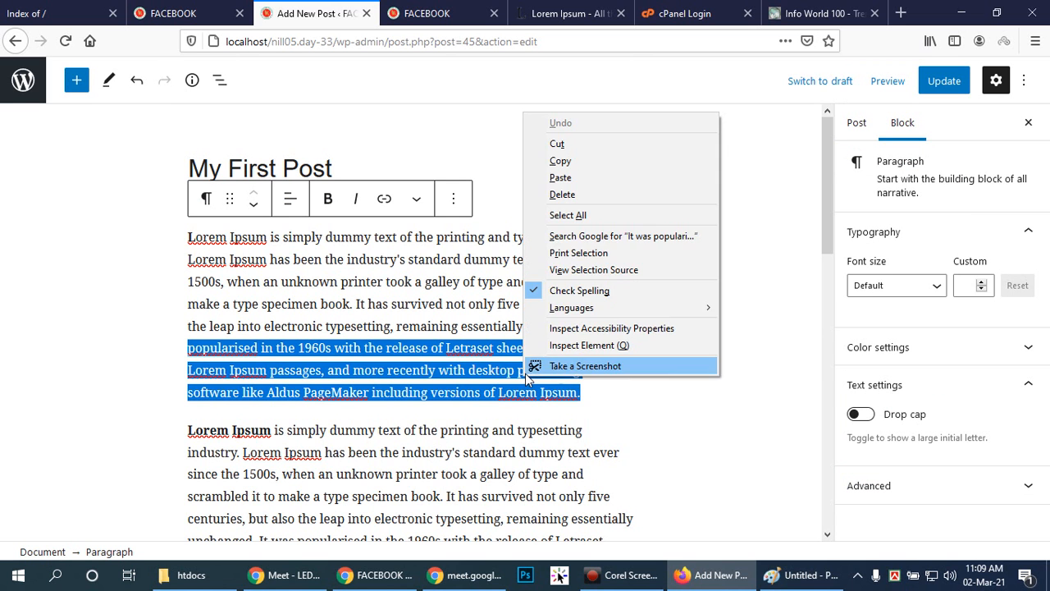
pyautogui.click(565, 161)
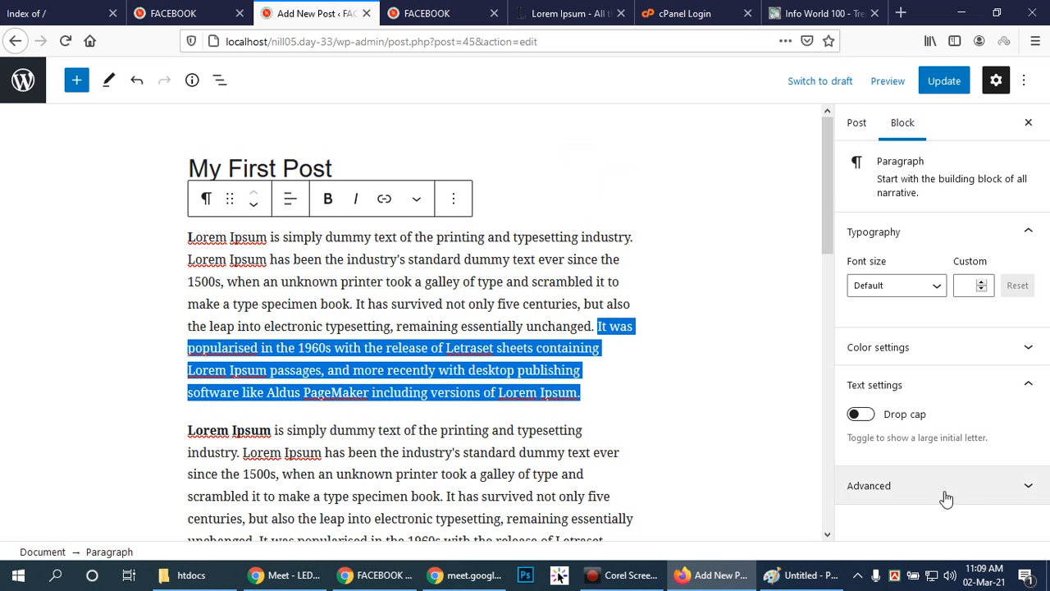
pyautogui.click(853, 123)
pyautogui.scroll(-2, 1001, 502)
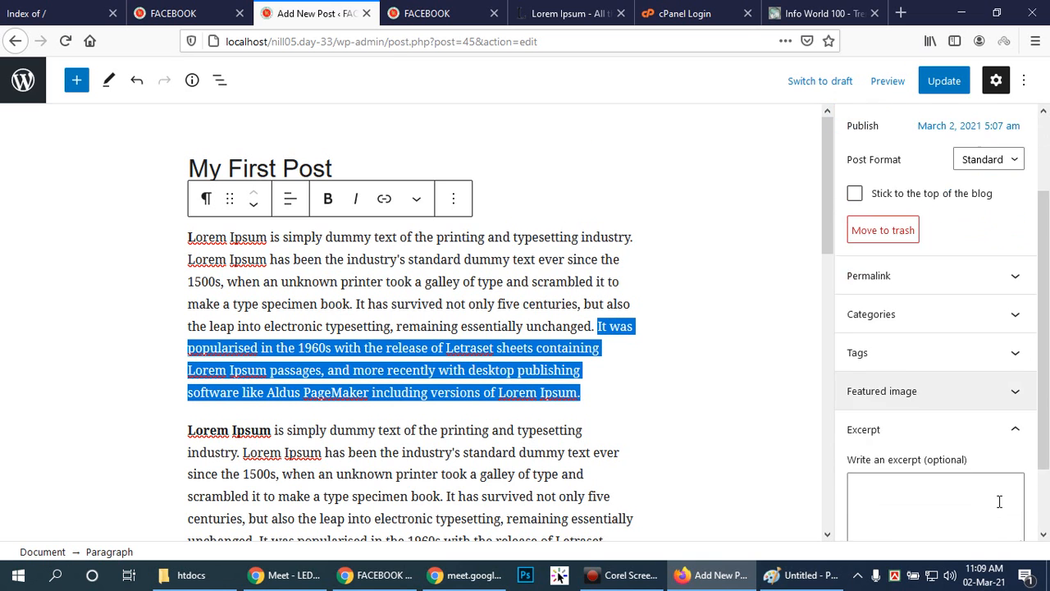
pyautogui.scroll(-2, 1001, 505)
pyautogui.click(909, 443)
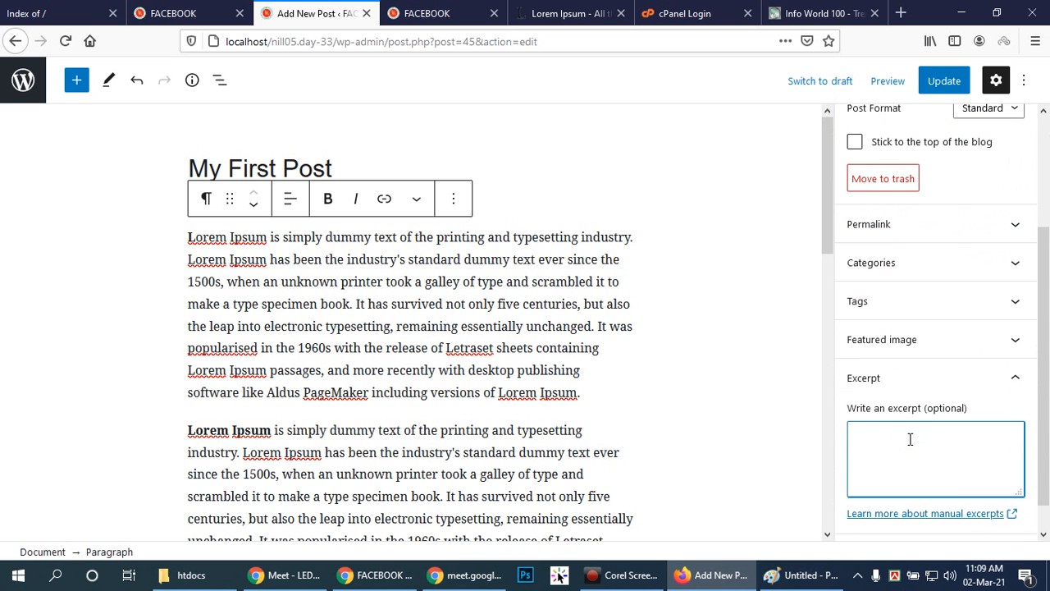
pyautogui.hotkey('ctrl', 'v')
pyautogui.scroll(-1, 972, 420)
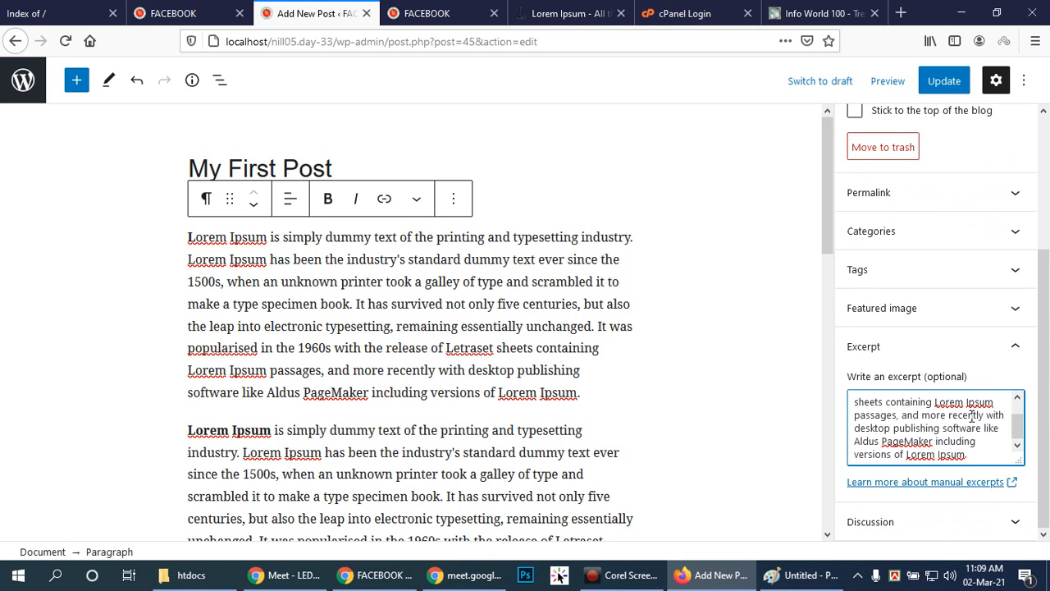
pyautogui.scroll(5, 939, 373)
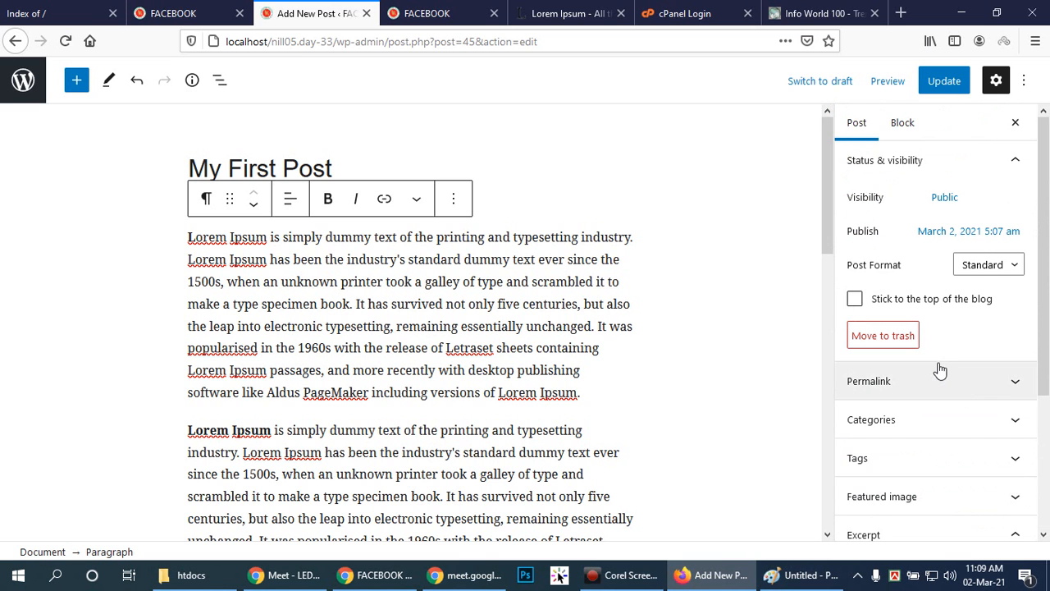
pyautogui.click(955, 81)
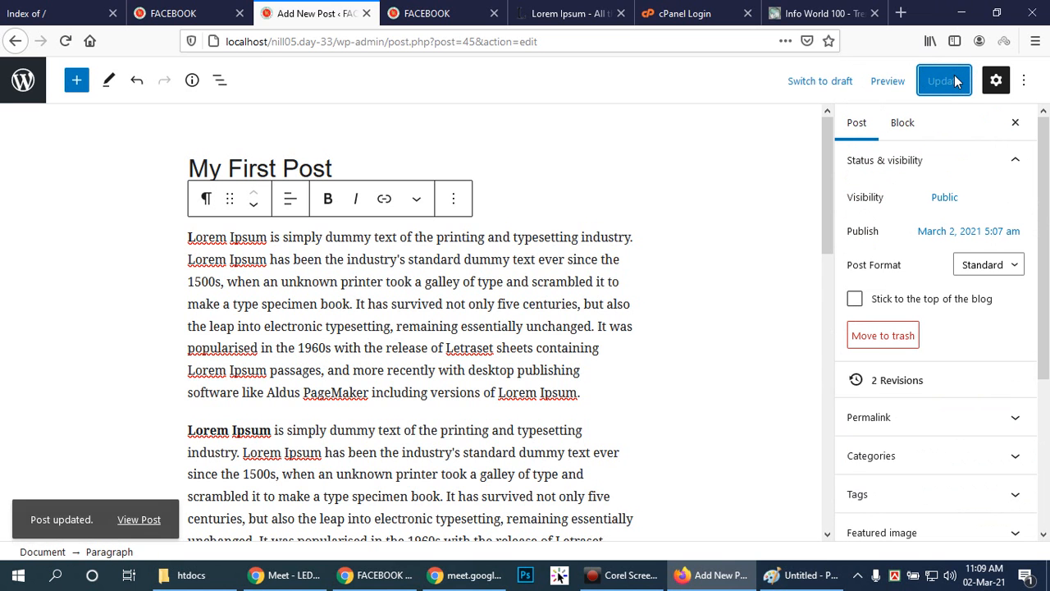
# Switch to Chrome, reload the home page and check the replaced featured image and new excerpt of My First Post.
pyautogui.click(375, 574)
pyautogui.click(67, 40)
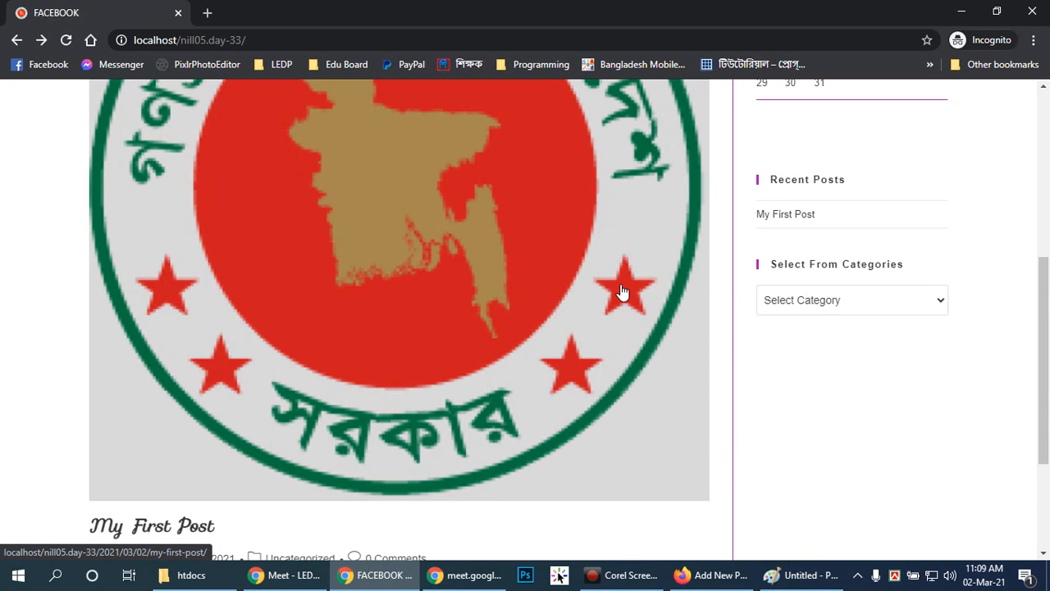
pyautogui.scroll(-3, 621, 283)
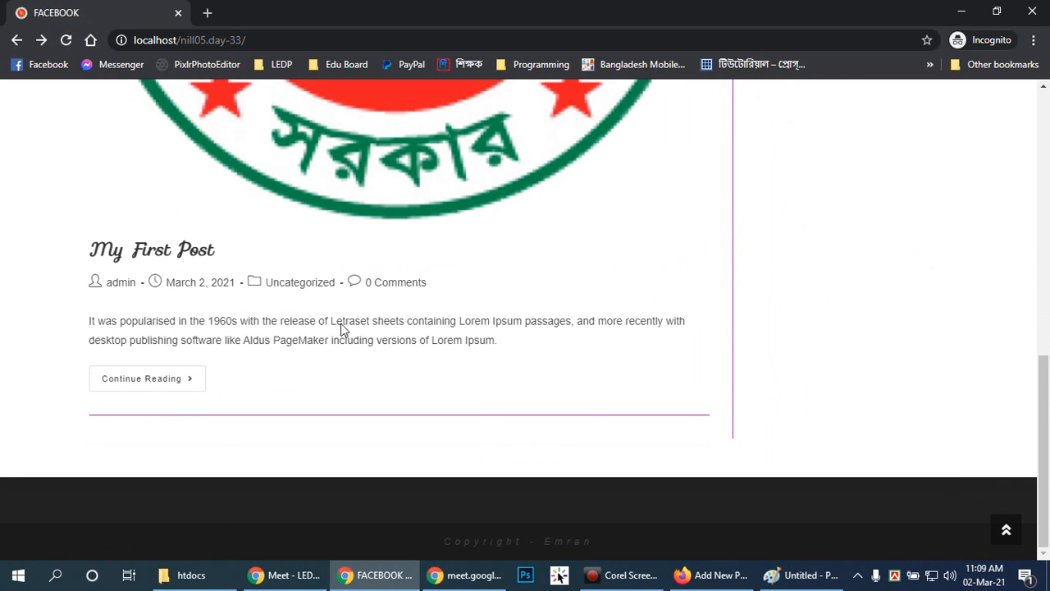
pyautogui.moveTo(91, 321); pyautogui.dragTo(171, 318)
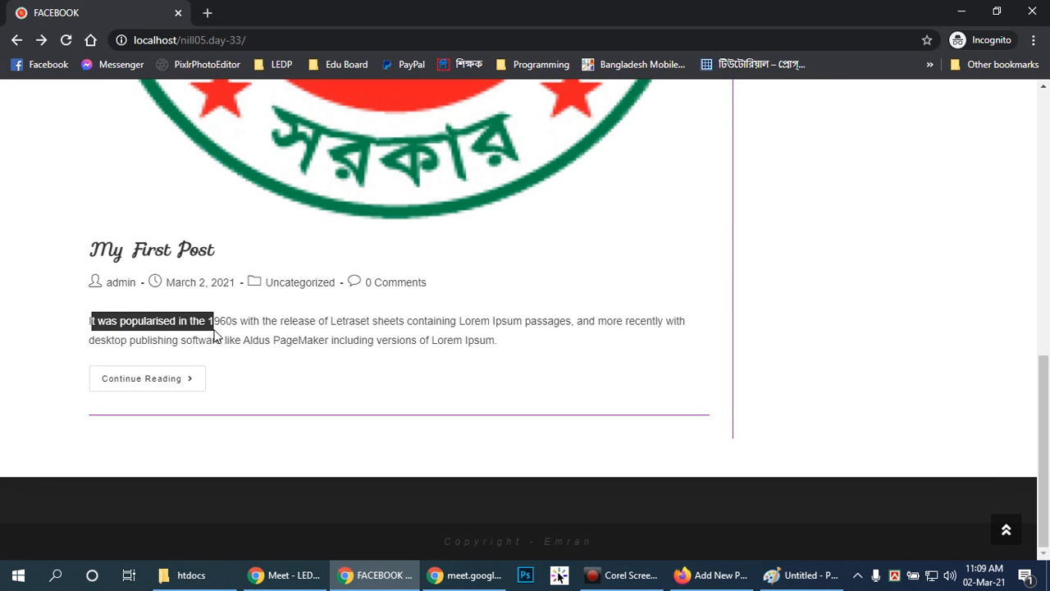
pyautogui.moveTo(275, 321); pyautogui.dragTo(504, 353)
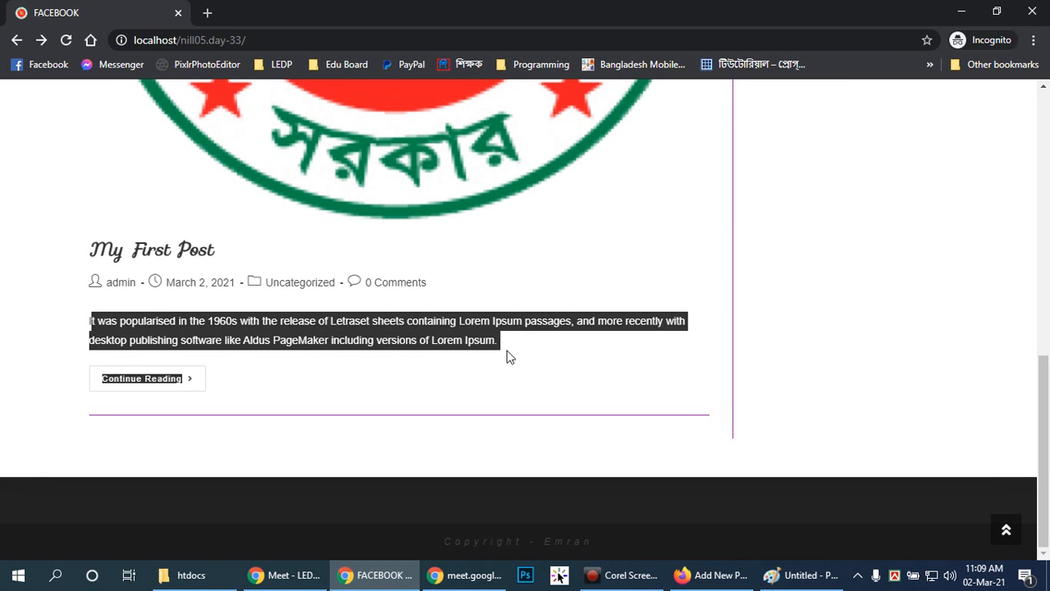
pyautogui.click(530, 337)
pyautogui.scroll(1, 527, 364)
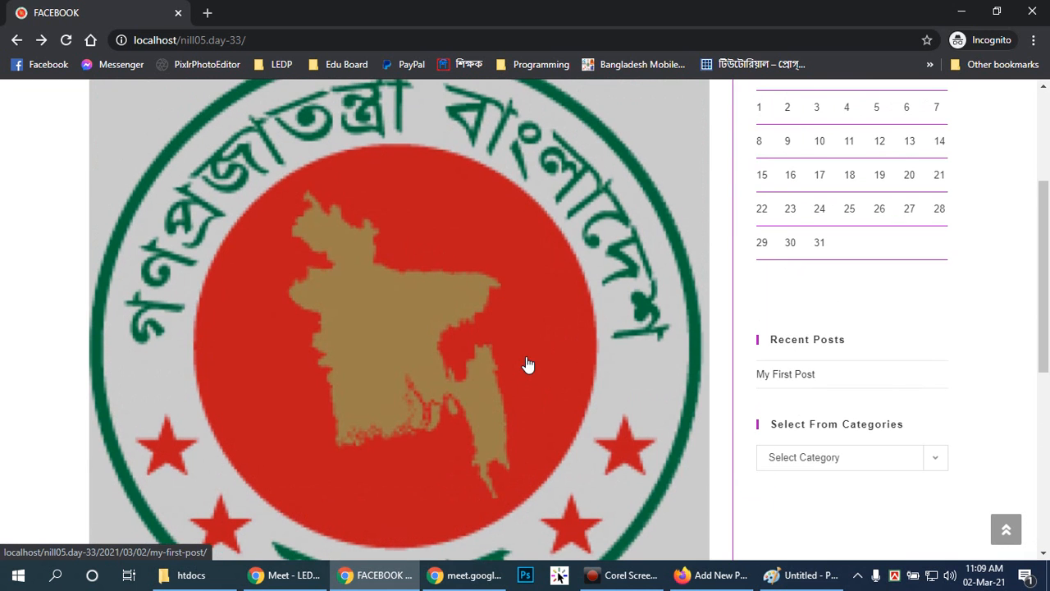
pyautogui.scroll(-5, 527, 364)
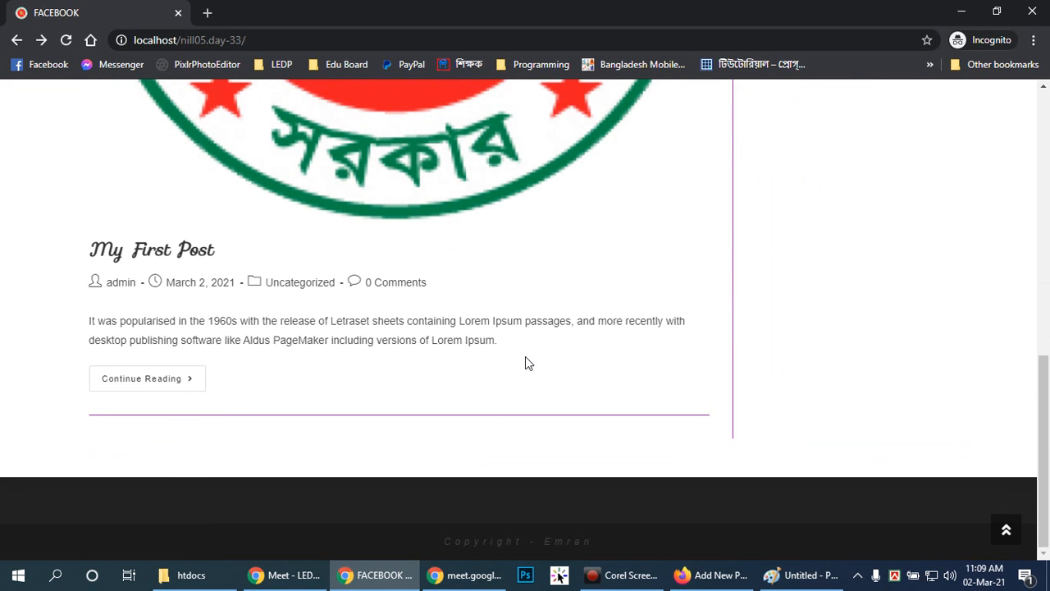
pyautogui.scroll(8, 527, 364)
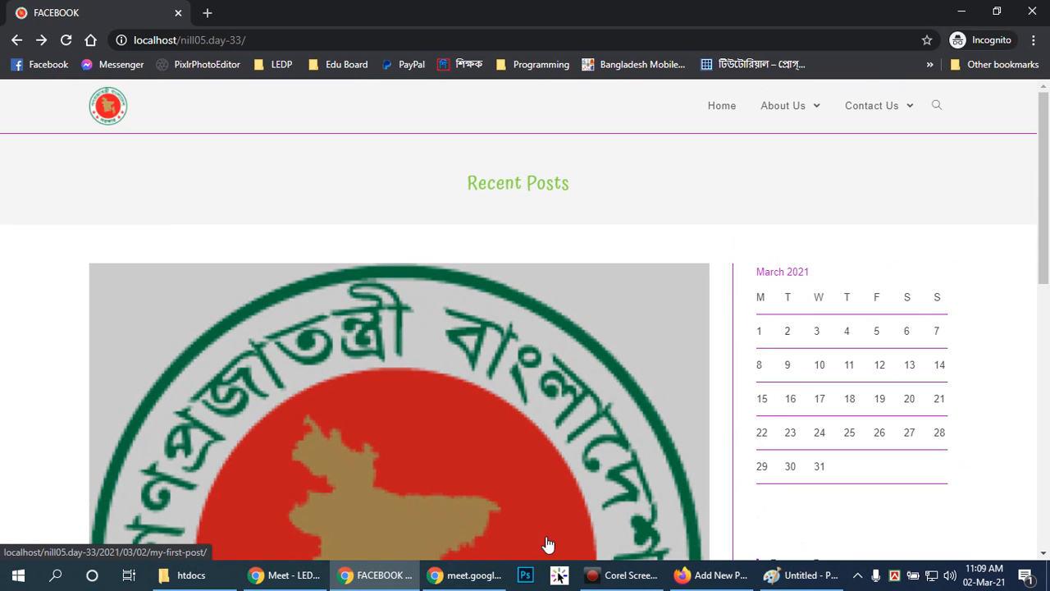
pyautogui.click(748, 193)
pyautogui.moveTo(1044, 180); pyautogui.dragTo(1044, 156)
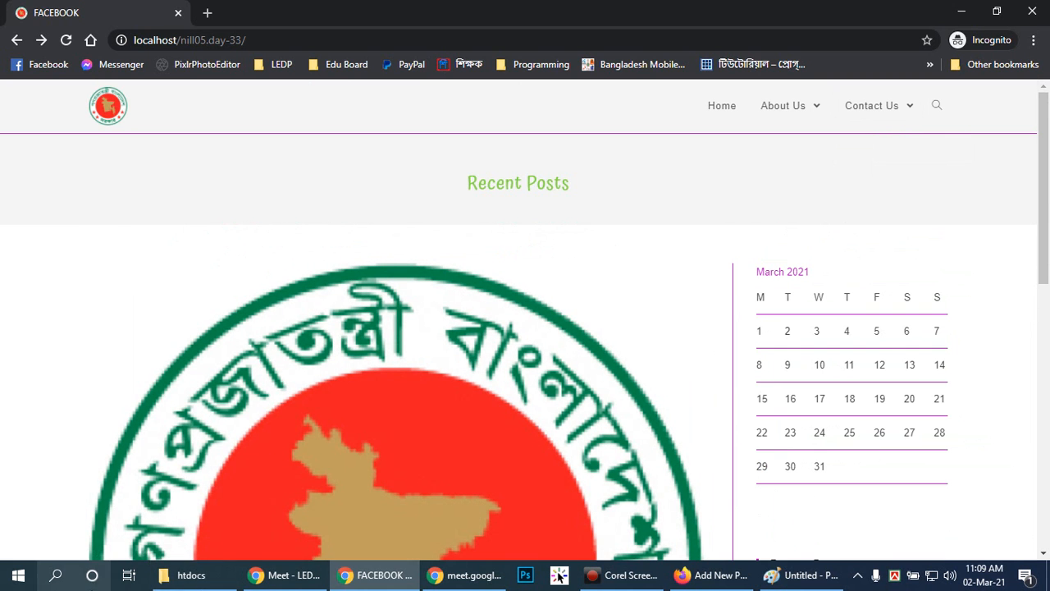
# Switch to File Explorer and open the webSite folder on Local Disk (D:).
pyautogui.click(204, 575)
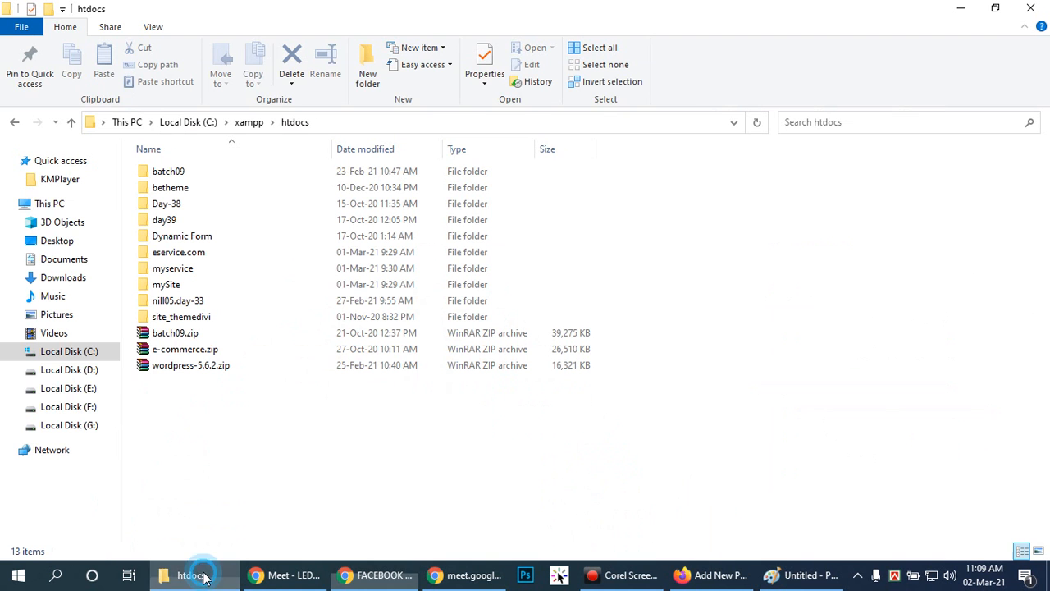
pyautogui.click(82, 370)
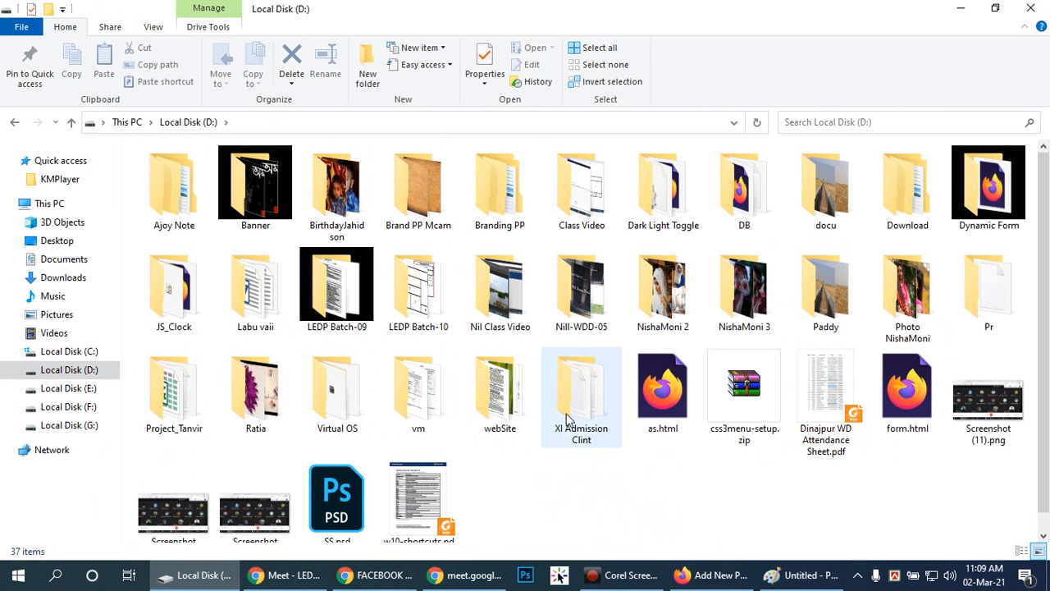
pyautogui.doubleClick(513, 402)
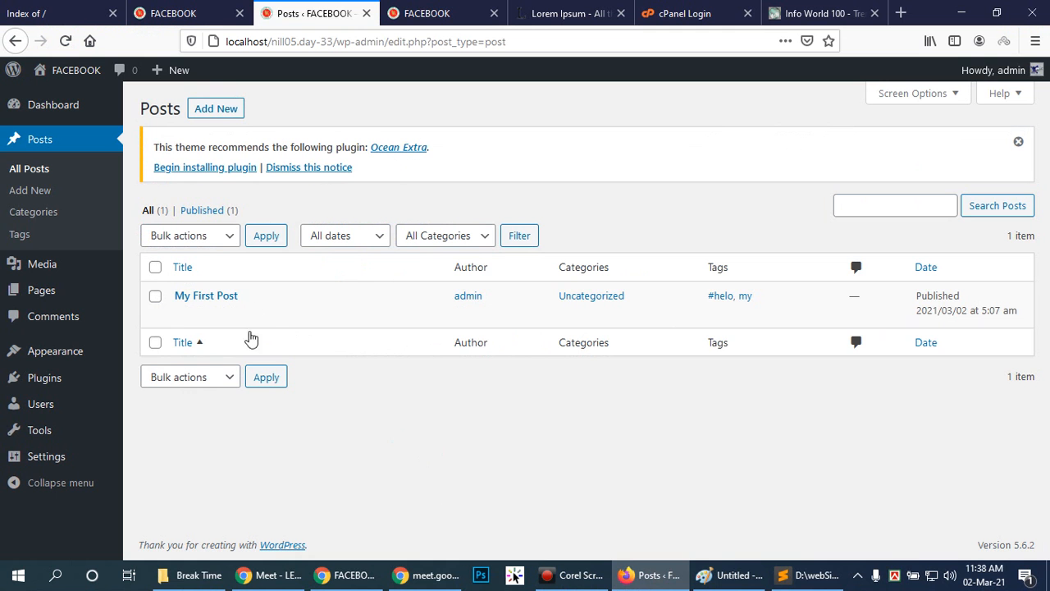
# Go through the dashboard to the list of all posts and start a new post.
pyautogui.moveTo(250, 303)
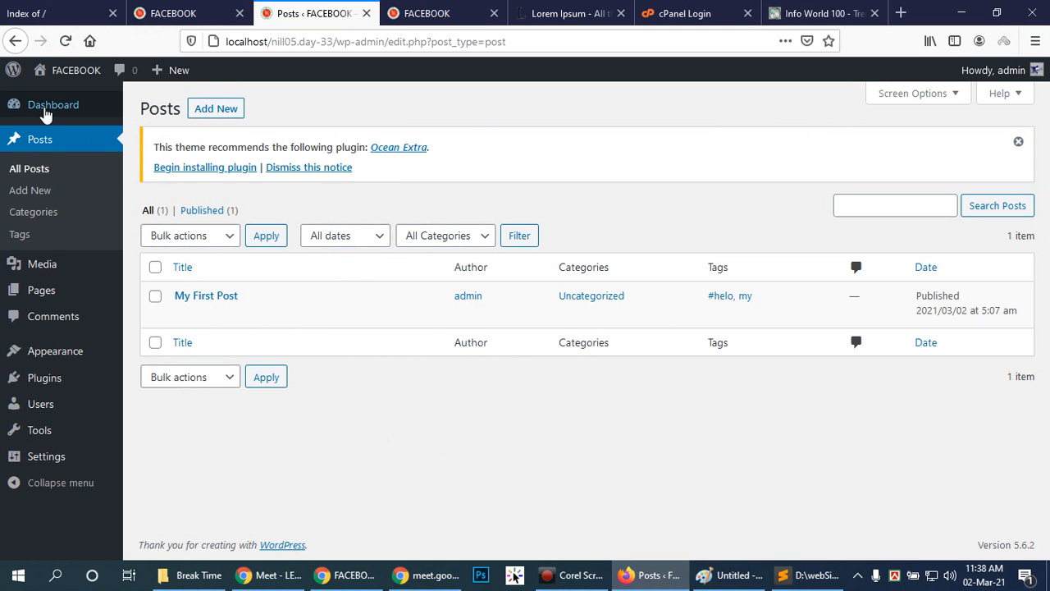
pyautogui.click(41, 107)
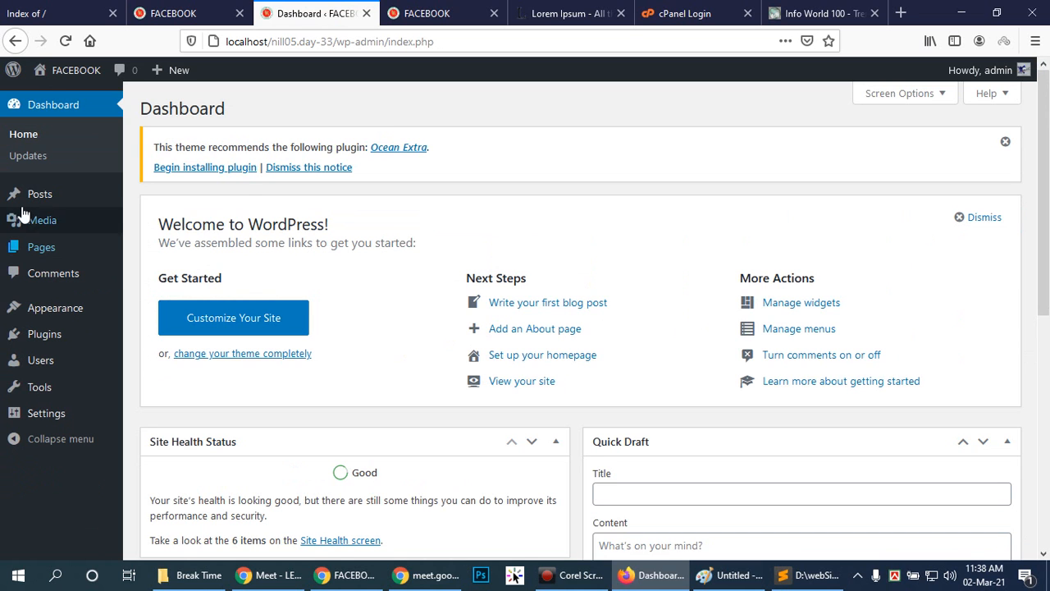
pyautogui.moveTo(32, 203)
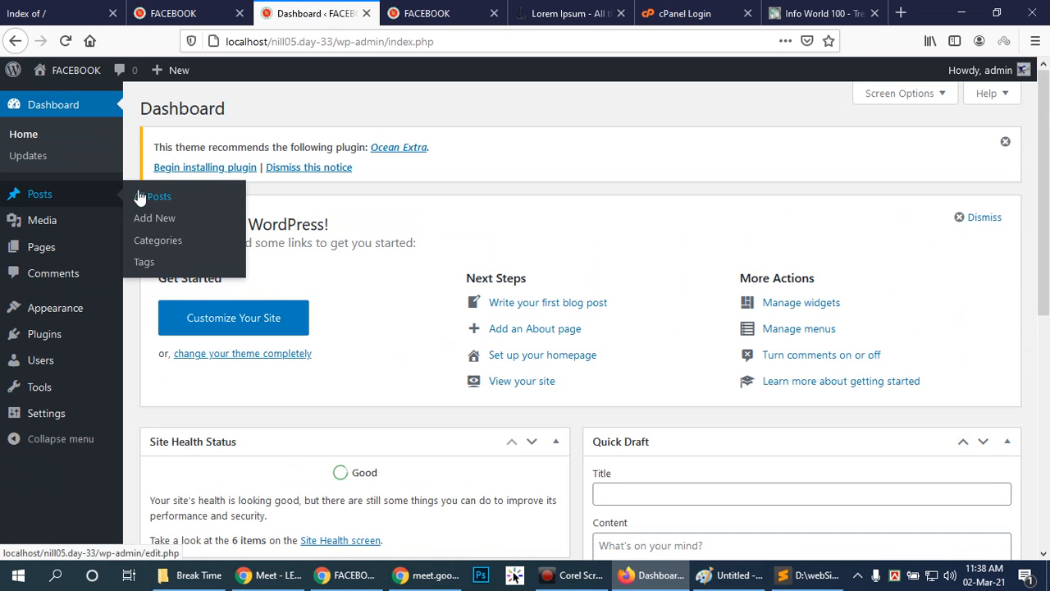
pyautogui.click(40, 197)
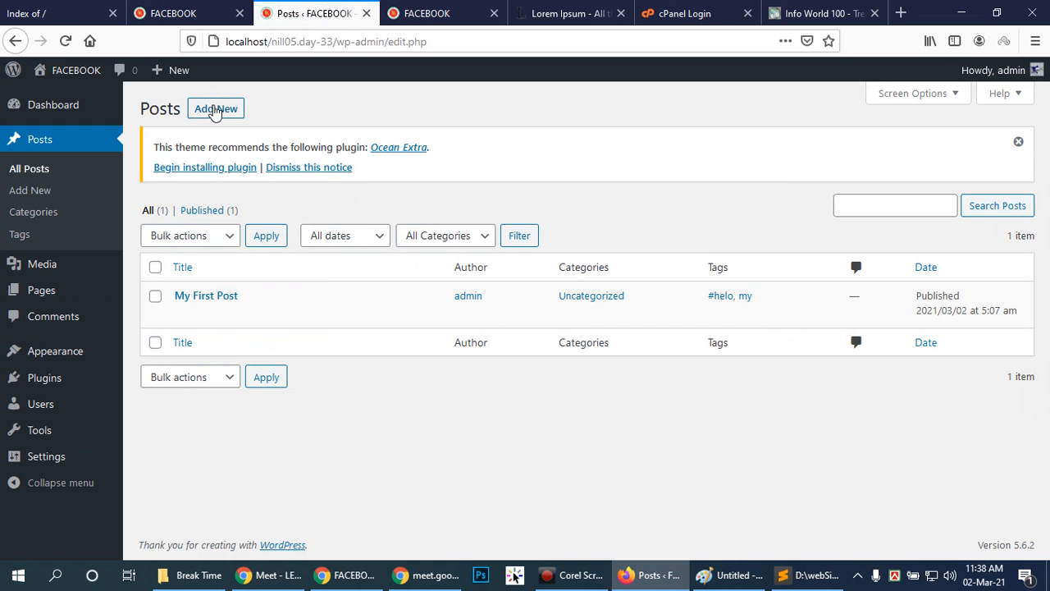
pyautogui.click(287, 105)
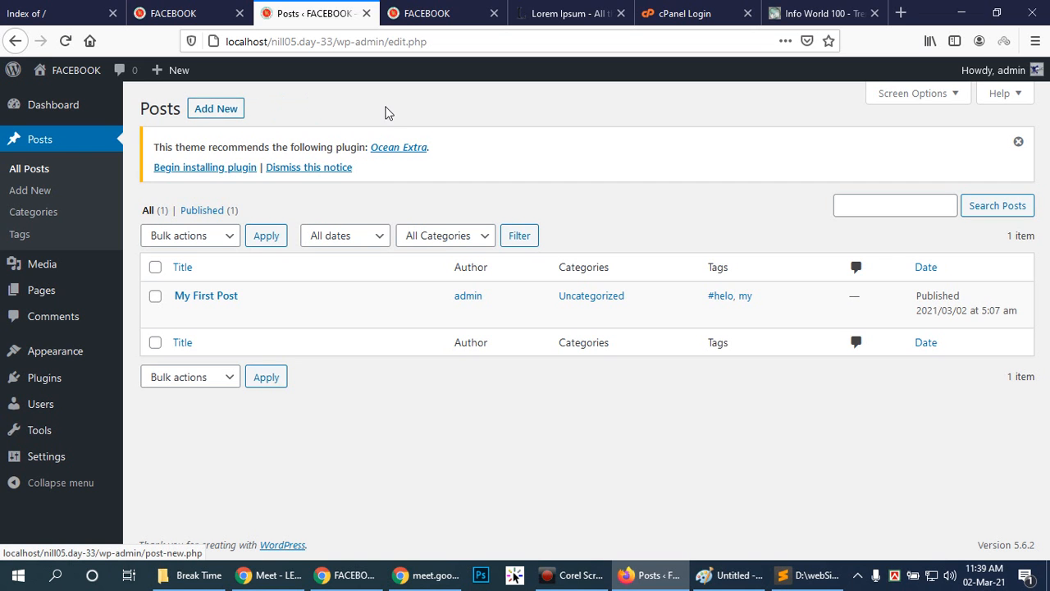
pyautogui.click(222, 111)
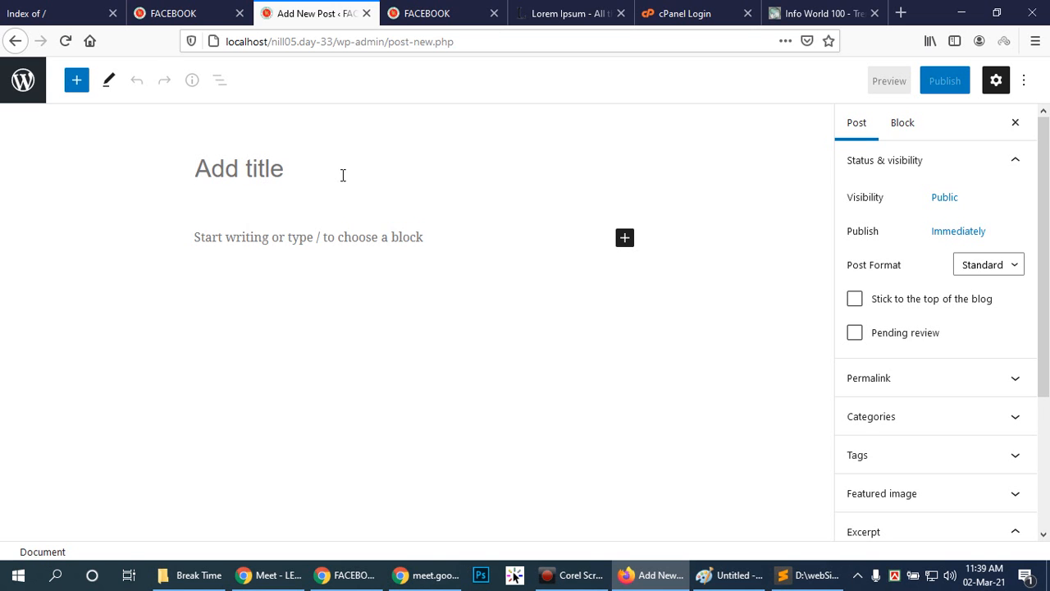
pyautogui.click(277, 169)
pyautogui.click(298, 163)
pyautogui.click(349, 172)
pyautogui.click(300, 155)
pyautogui.click(236, 175)
pyautogui.click(267, 169)
pyautogui.rightClick(293, 153)
pyautogui.click(644, 145)
pyautogui.click(285, 159)
# Switch the new post to the code editor and back to the visual editor.
pyautogui.click(1023, 80)
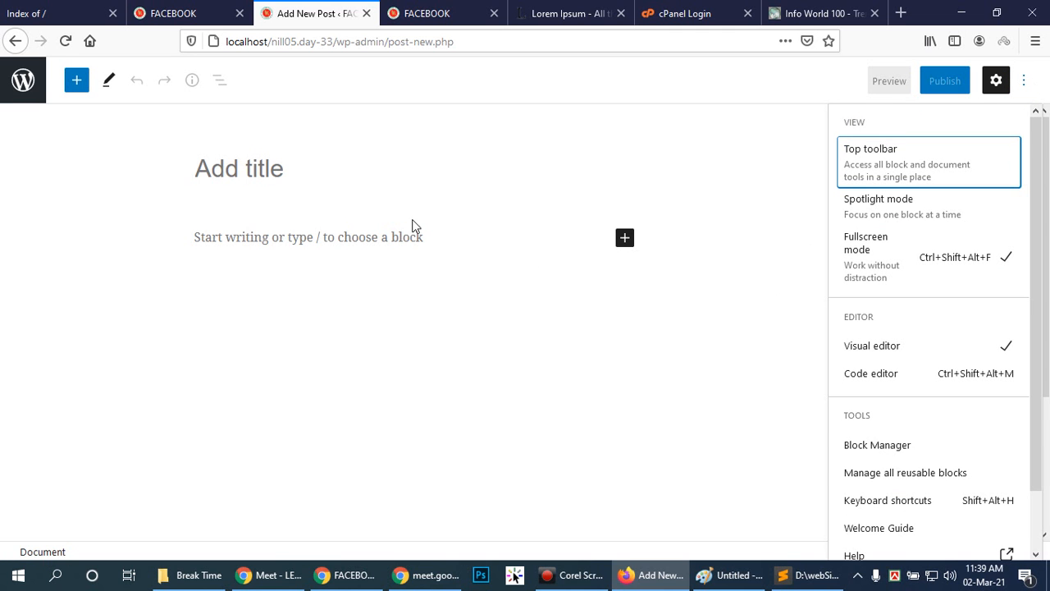
pyautogui.click(872, 376)
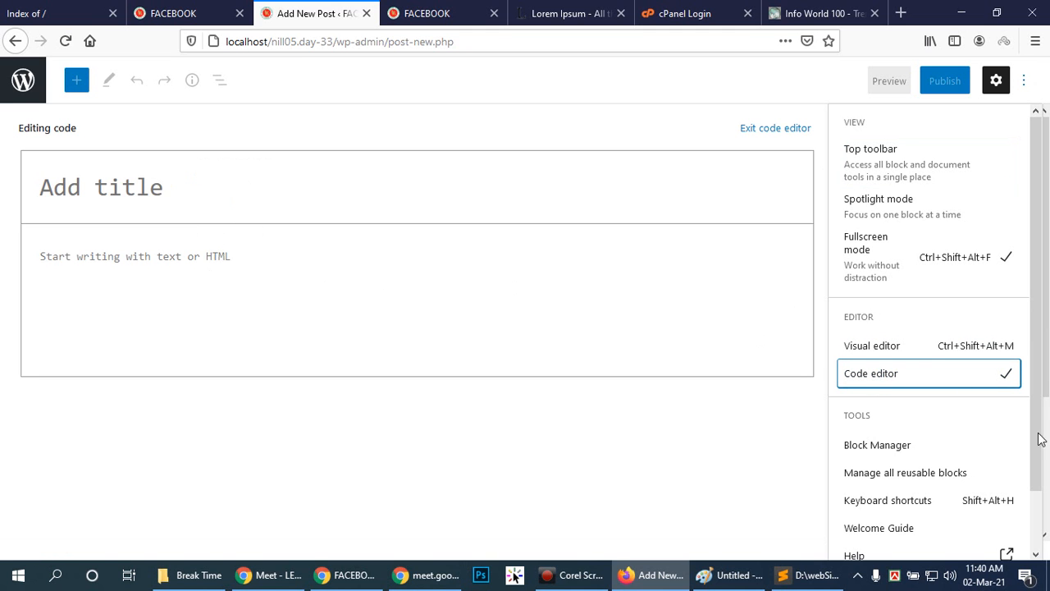
pyautogui.click(894, 347)
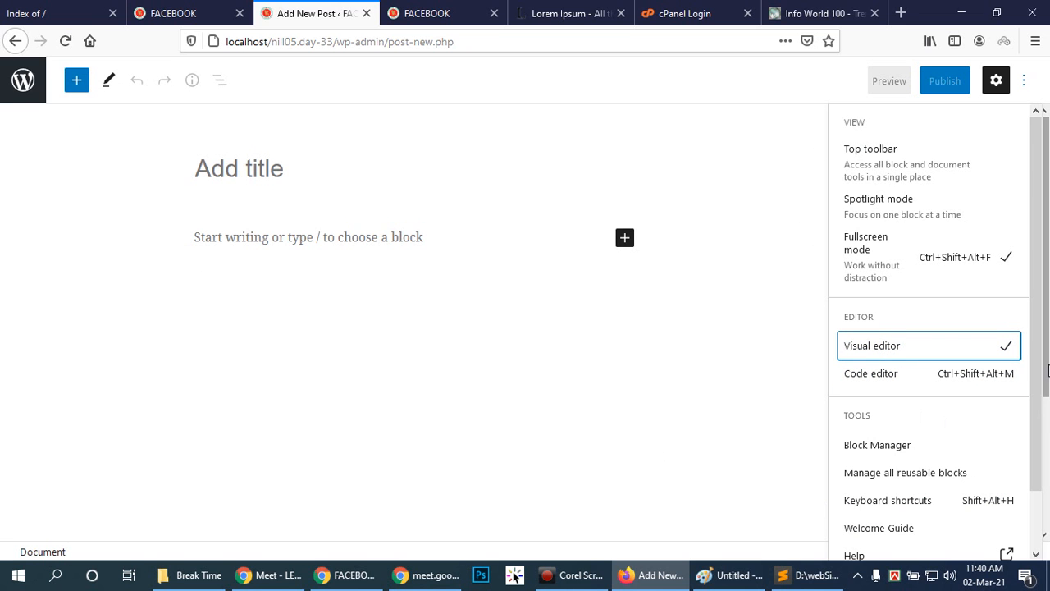
pyautogui.moveTo(1038, 189)
pyautogui.mouseDown()
pyautogui.moveTo(1040, 252)
pyautogui.moveTo(1041, 171)
pyautogui.mouseUp()
pyautogui.click(217, 165)
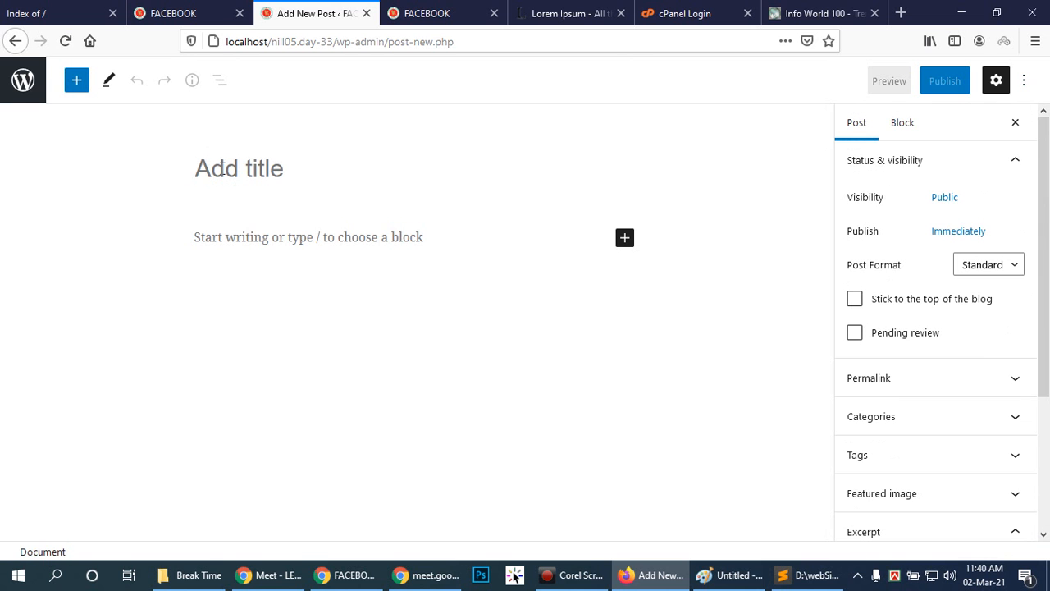
pyautogui.click(249, 148)
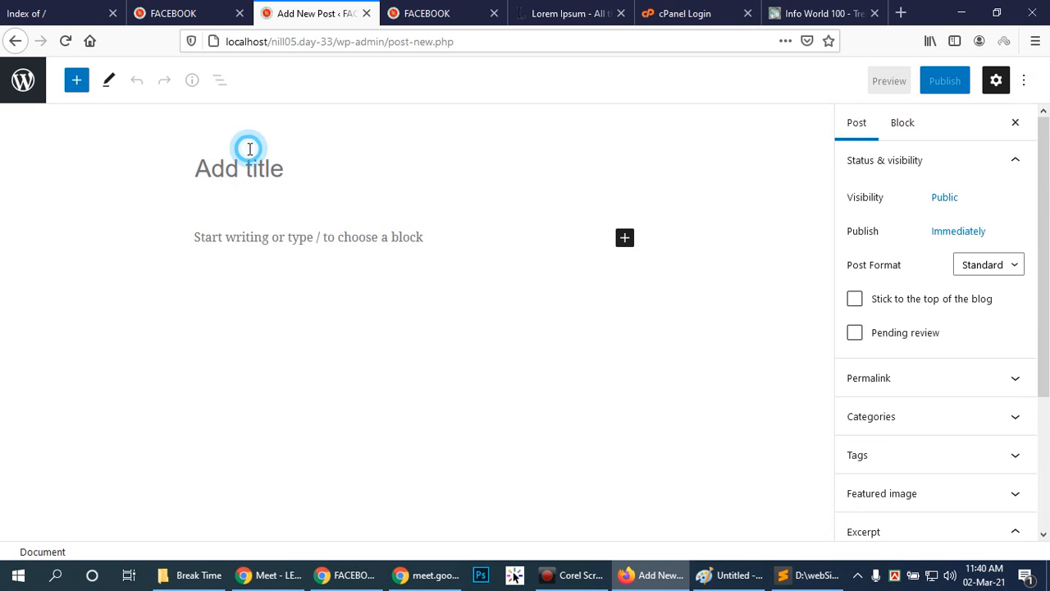
# Switch to Chrome and examine where the title of My First Post appears on the home page.
pyautogui.click(336, 577)
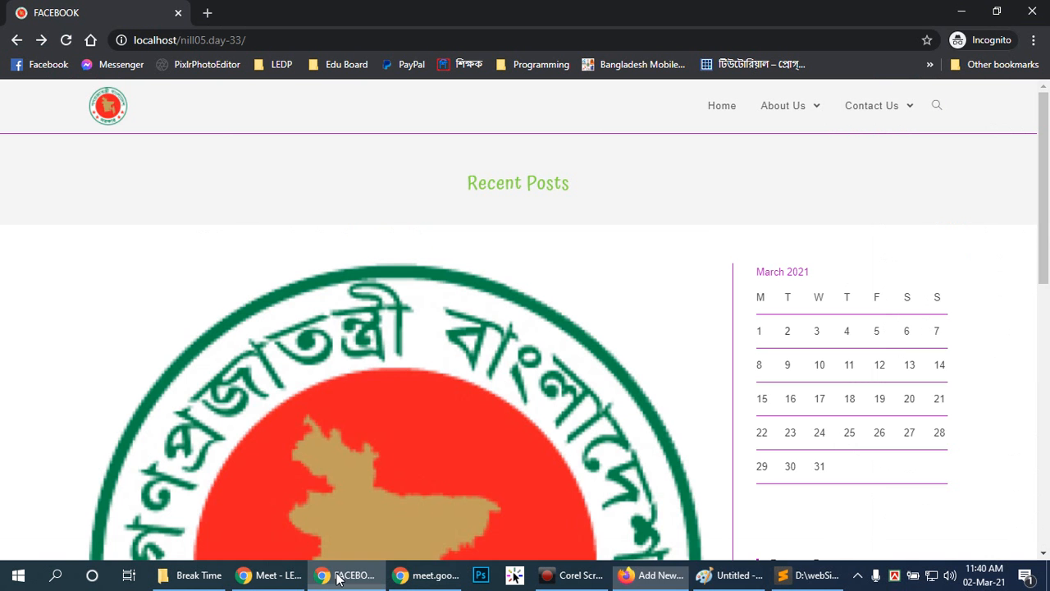
pyautogui.scroll(-8, 663, 298)
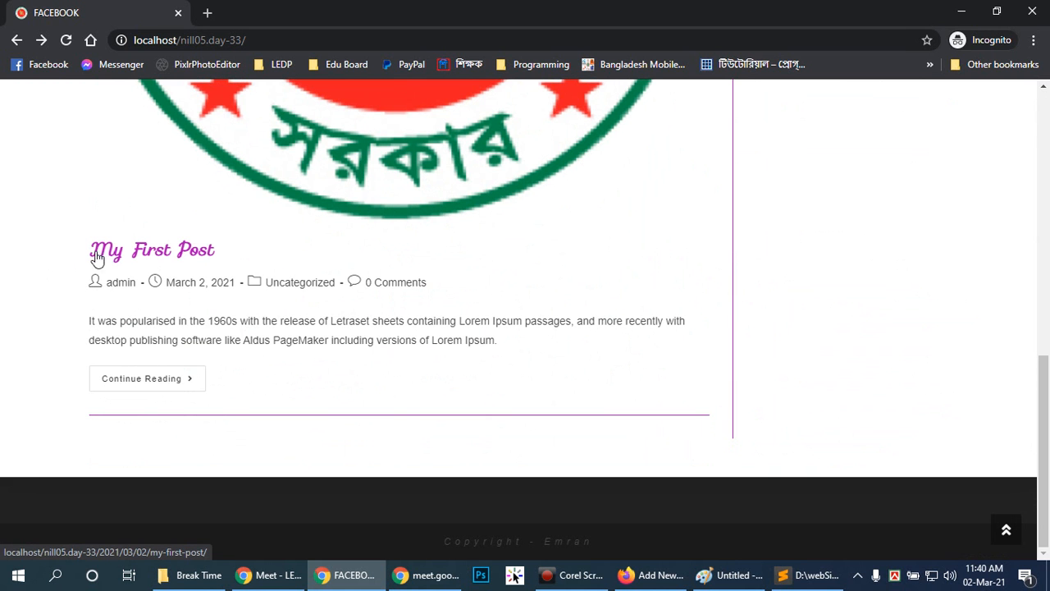
pyautogui.scroll(3, 211, 262)
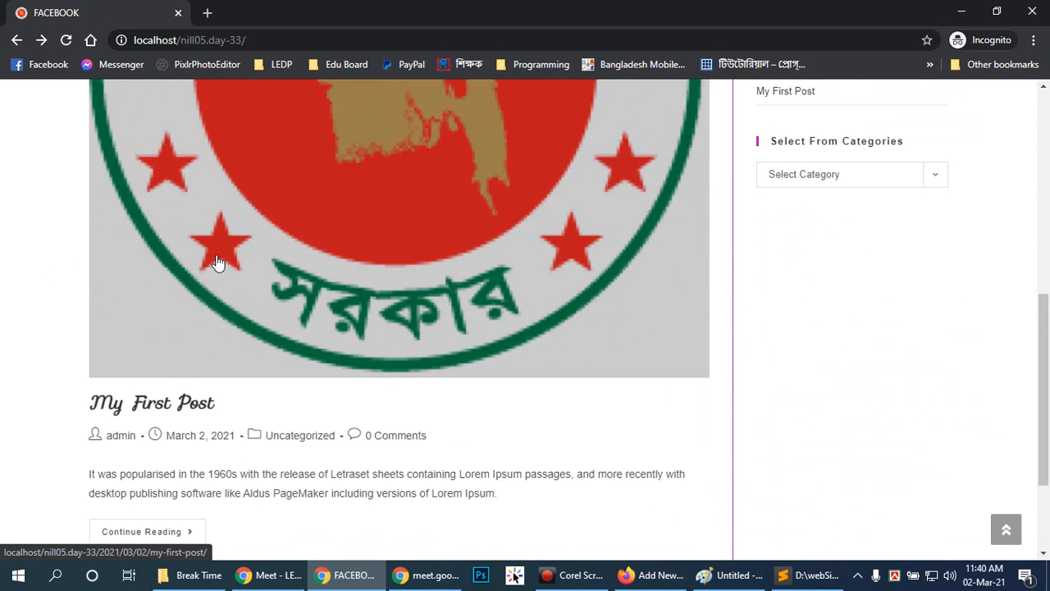
pyautogui.scroll(-3, 216, 264)
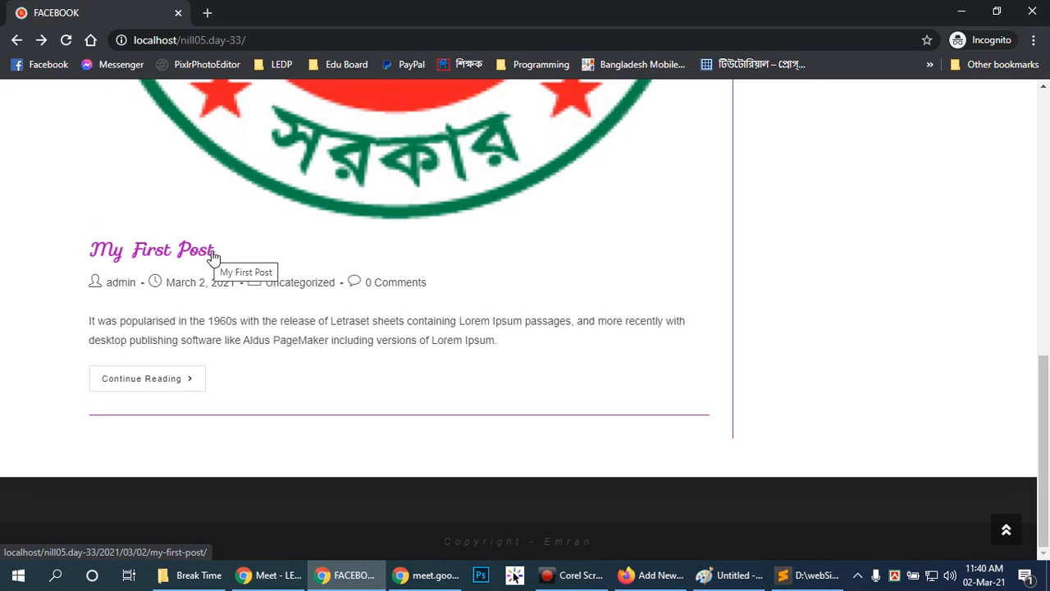
# Switch back to Firefox and title the new post "The Day On".
pyautogui.click(652, 575)
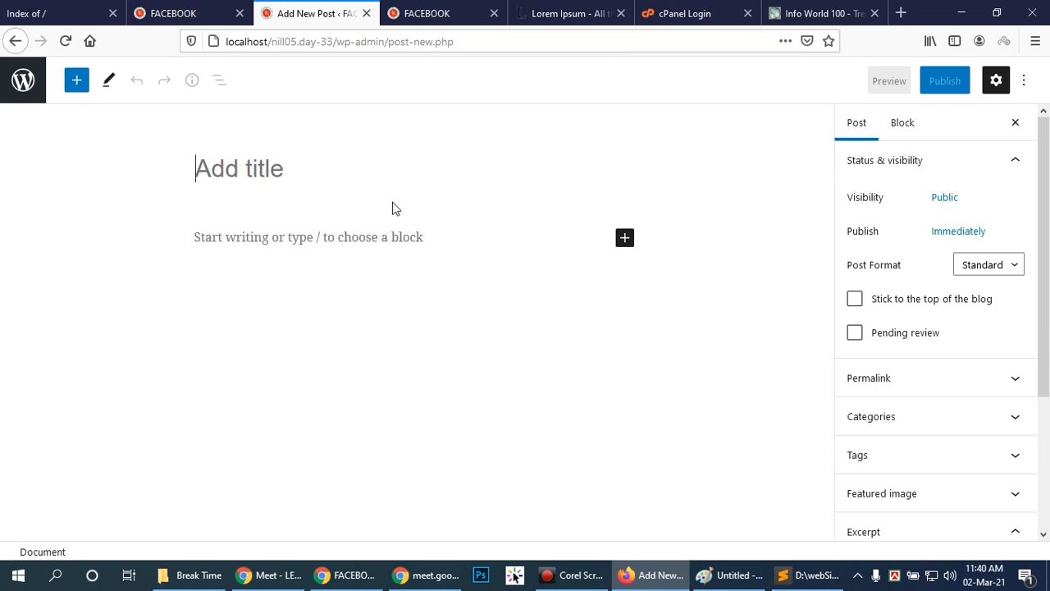
pyautogui.click(335, 178)
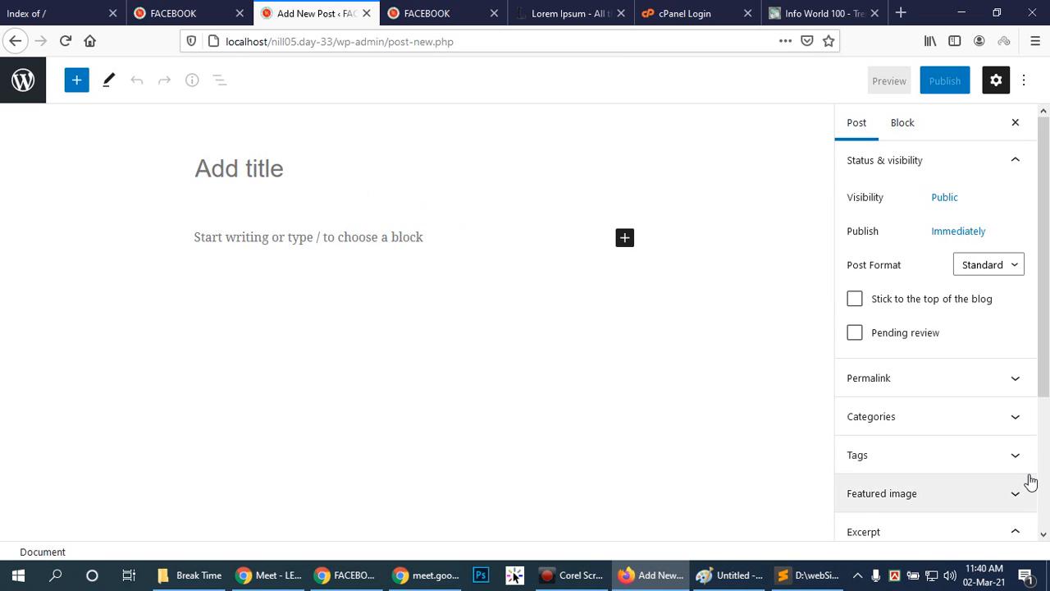
pyautogui.click(348, 182)
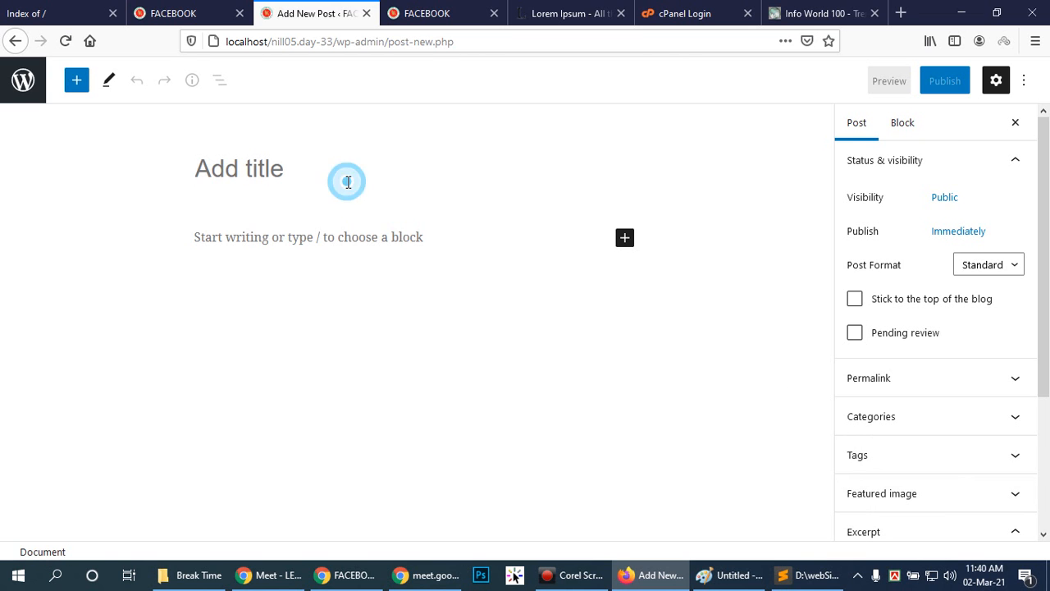
pyautogui.click(329, 187)
pyautogui.click(230, 164)
pyautogui.write('The Day ')
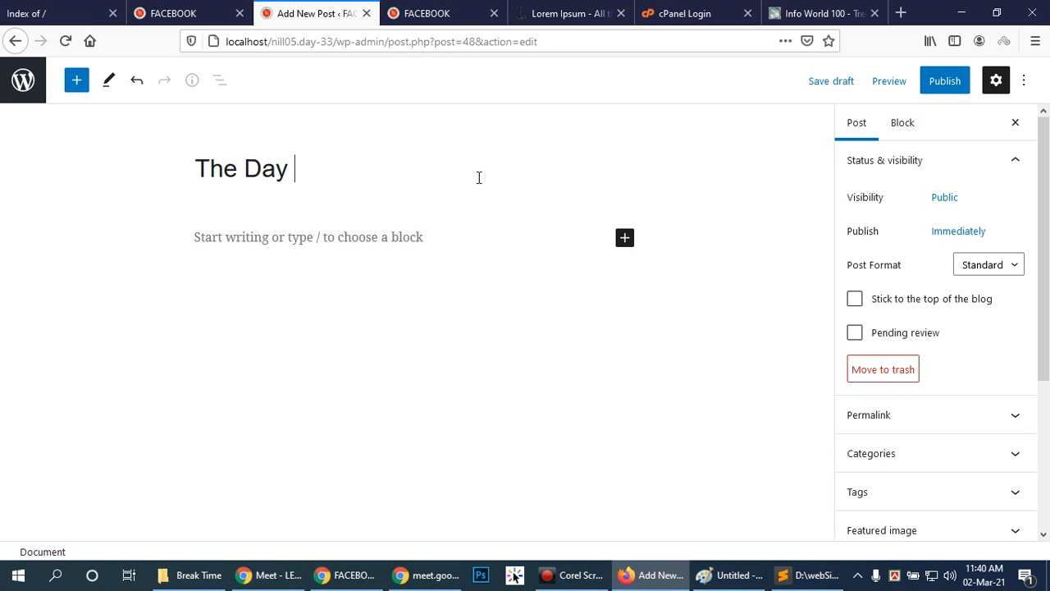
pyautogui.write('On')
# Copy the "What is Lorem Ipsum?" paragraph from lipsum.com and paste it as the post's first paragraph.
pyautogui.click(231, 238)
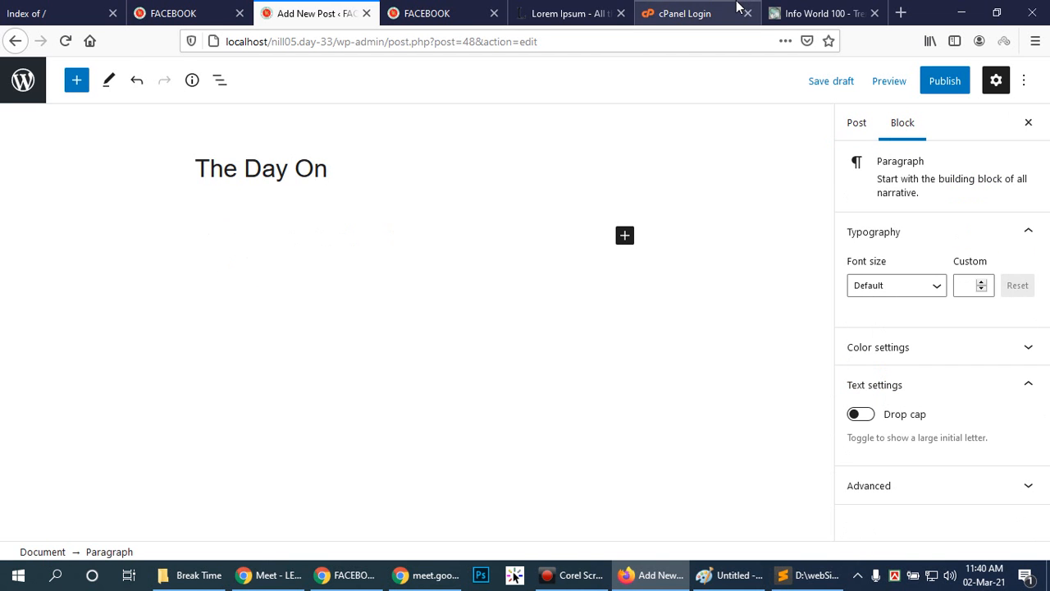
pyautogui.click(563, 8)
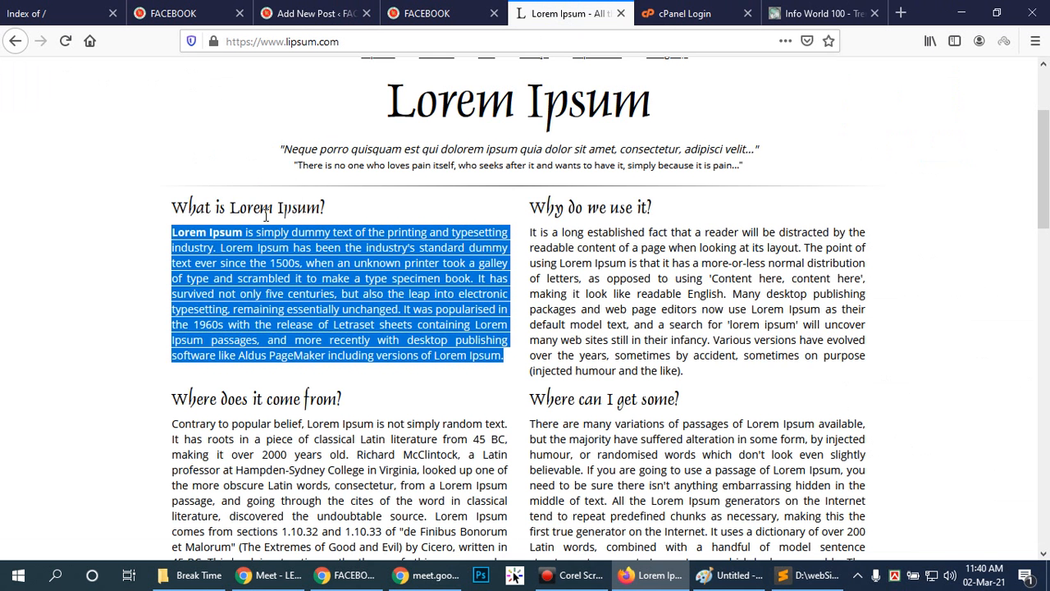
pyautogui.rightClick(188, 237)
pyautogui.click(218, 236)
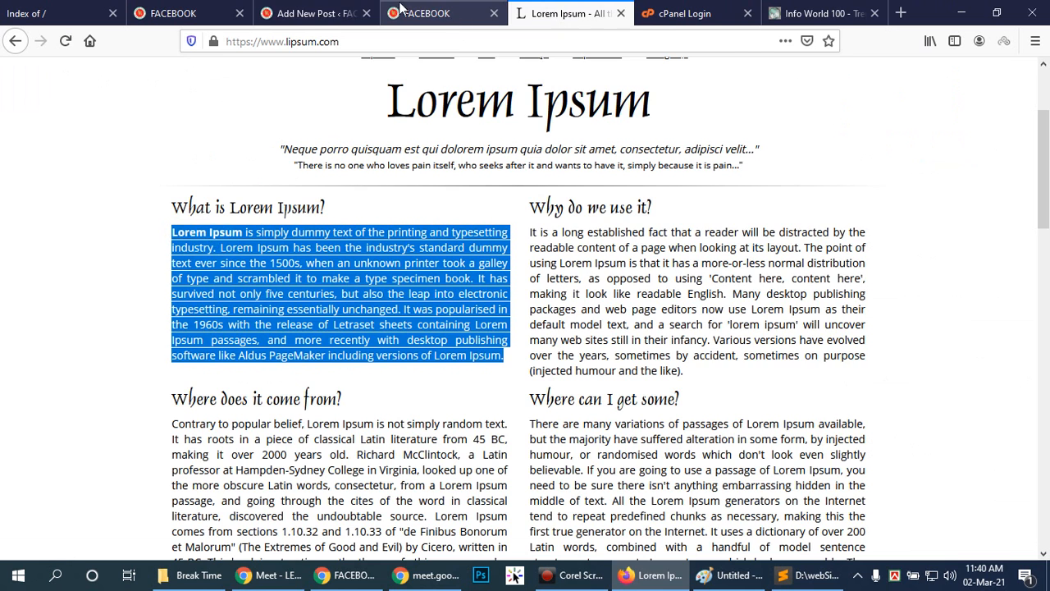
pyautogui.click(296, 10)
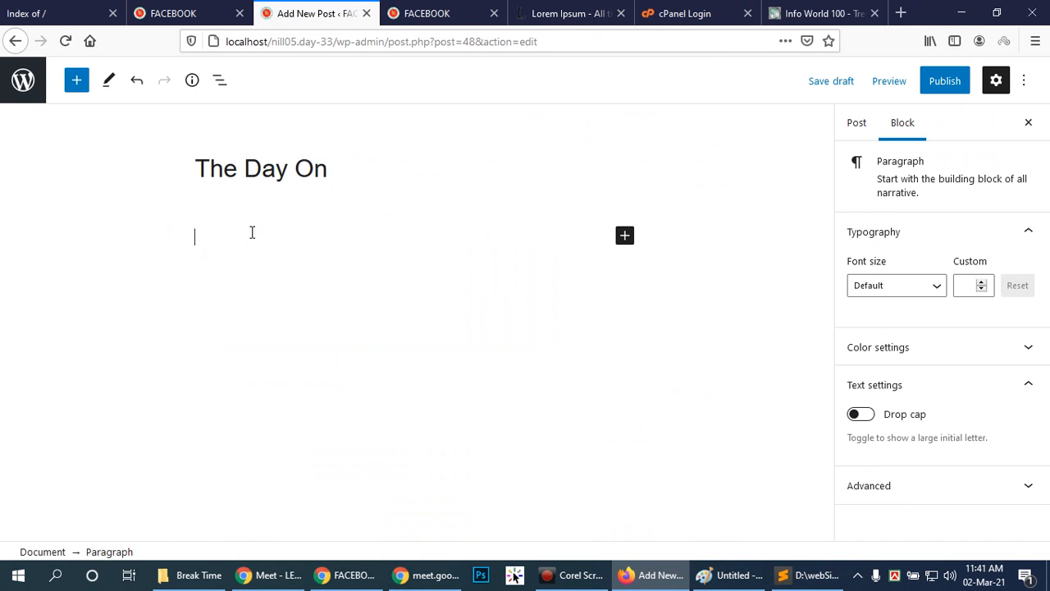
pyautogui.hotkey('ctrl', 'v')
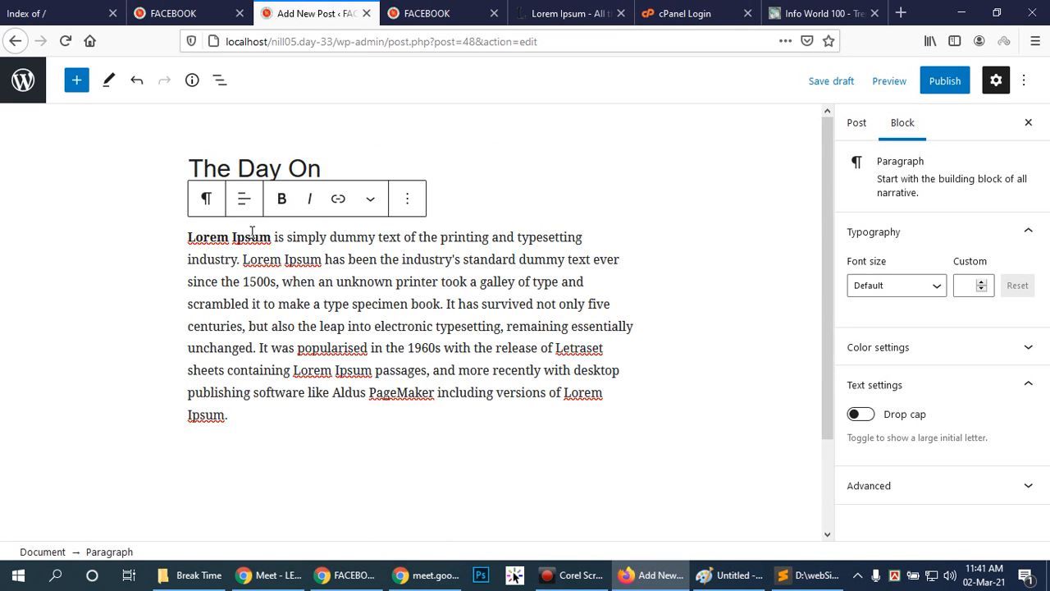
# Insert an image block below the paragraph and upload 09_-21-february.jpg from the Downloads folder into it.
pyautogui.click(388, 448)
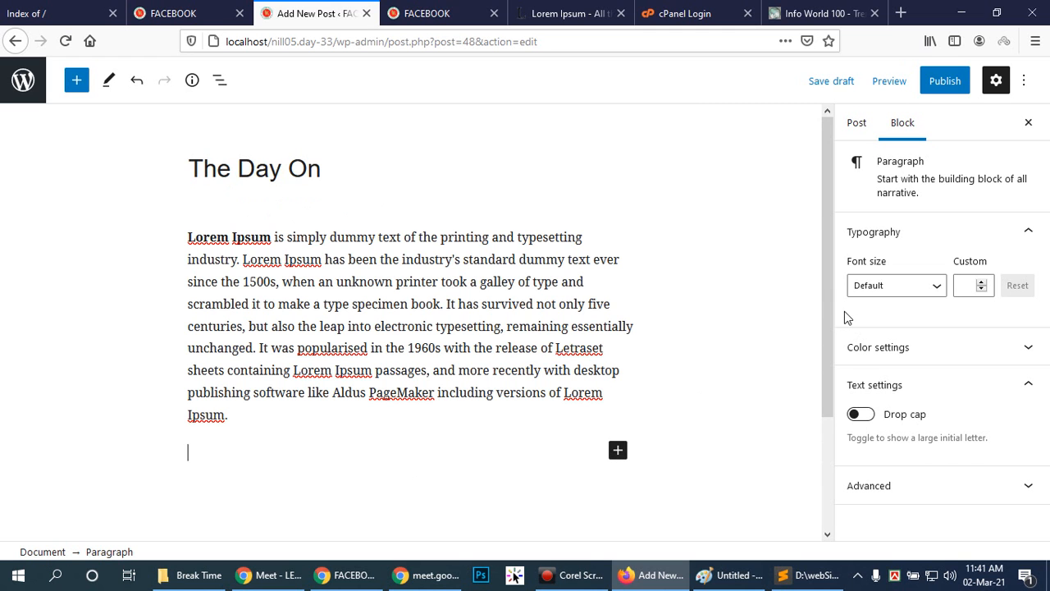
pyautogui.click(618, 451)
pyautogui.click(736, 285)
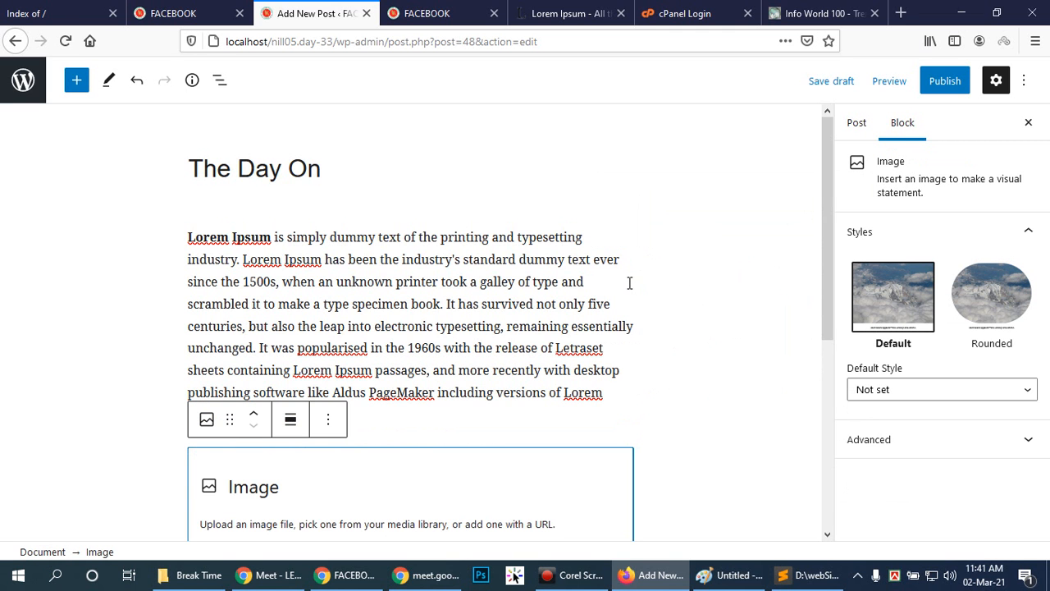
pyautogui.scroll(-3, 366, 440)
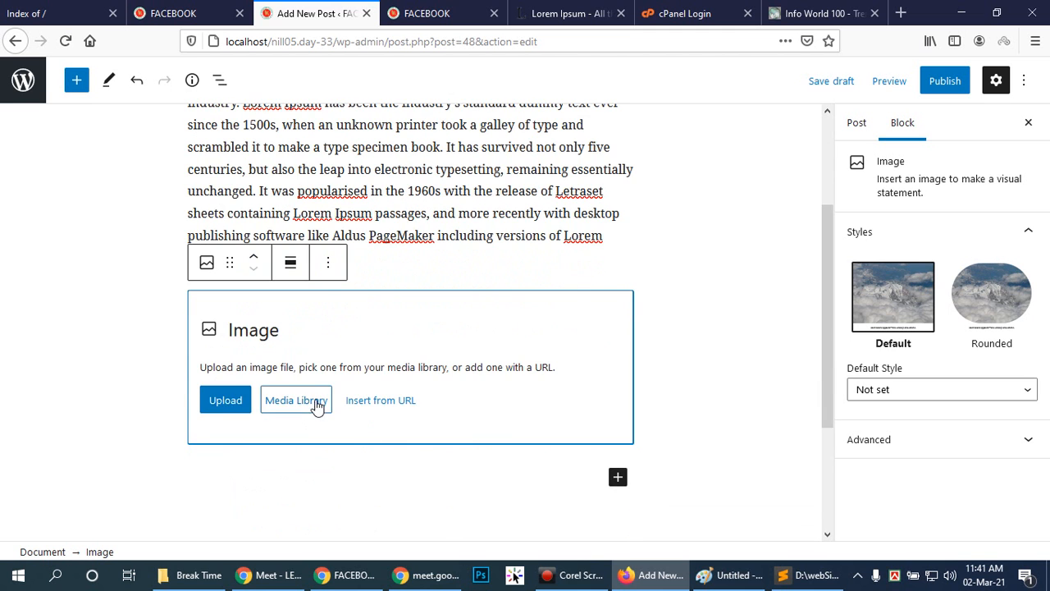
pyautogui.click(242, 408)
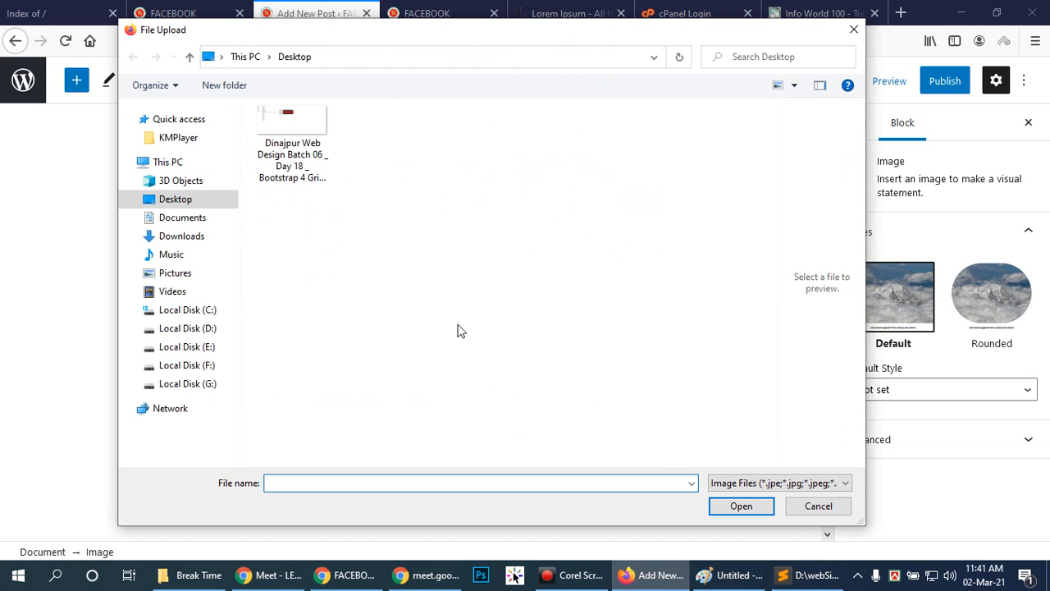
pyautogui.click(197, 238)
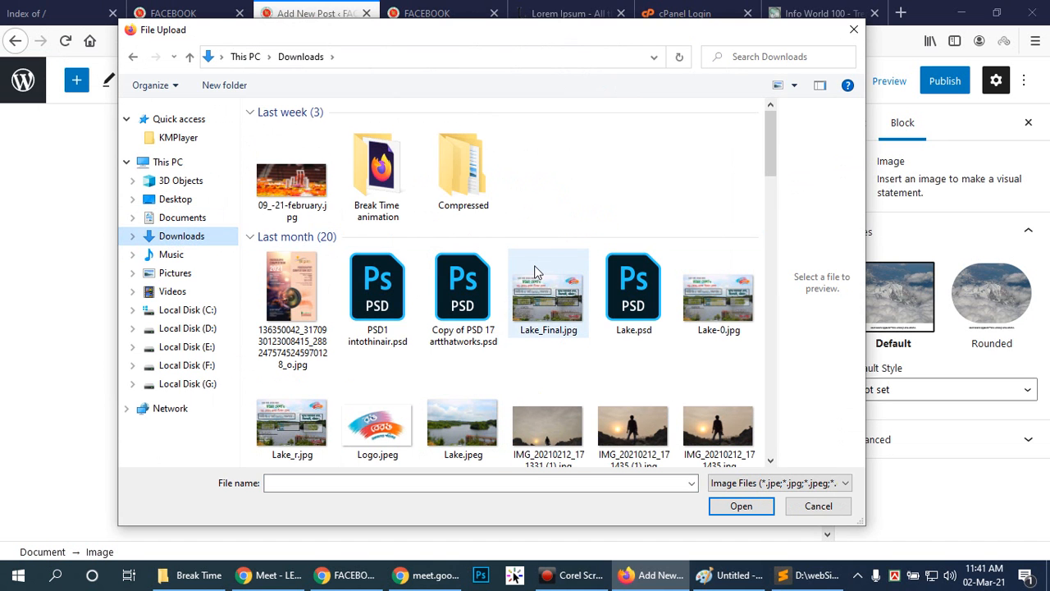
pyautogui.click(297, 174)
pyautogui.click(728, 504)
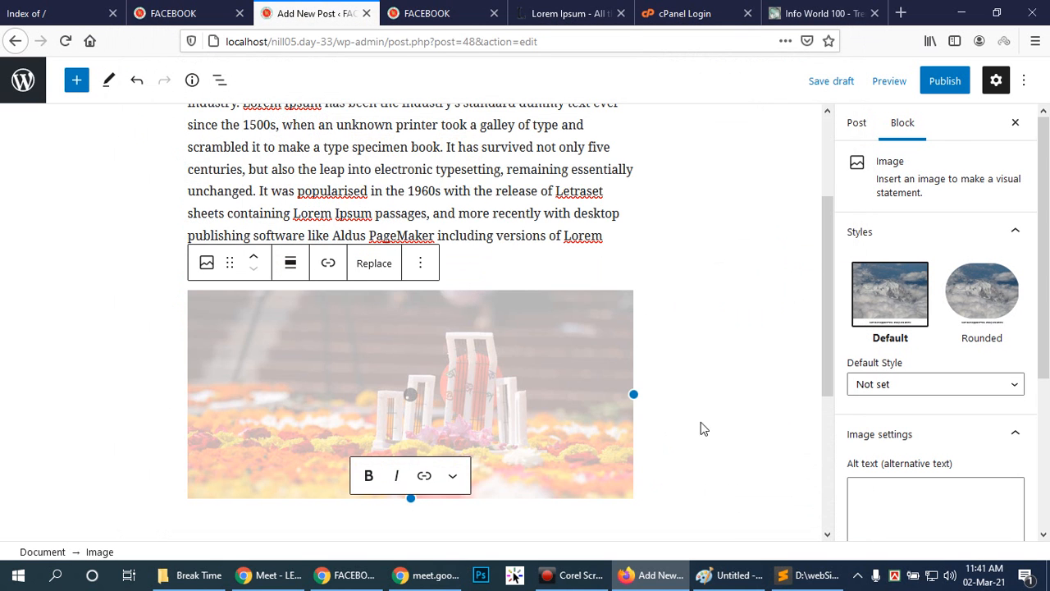
# Shrink the uploaded image to under half the content width and enlarge it again to nearly the full width.
pyautogui.scroll(-3, 693, 433)
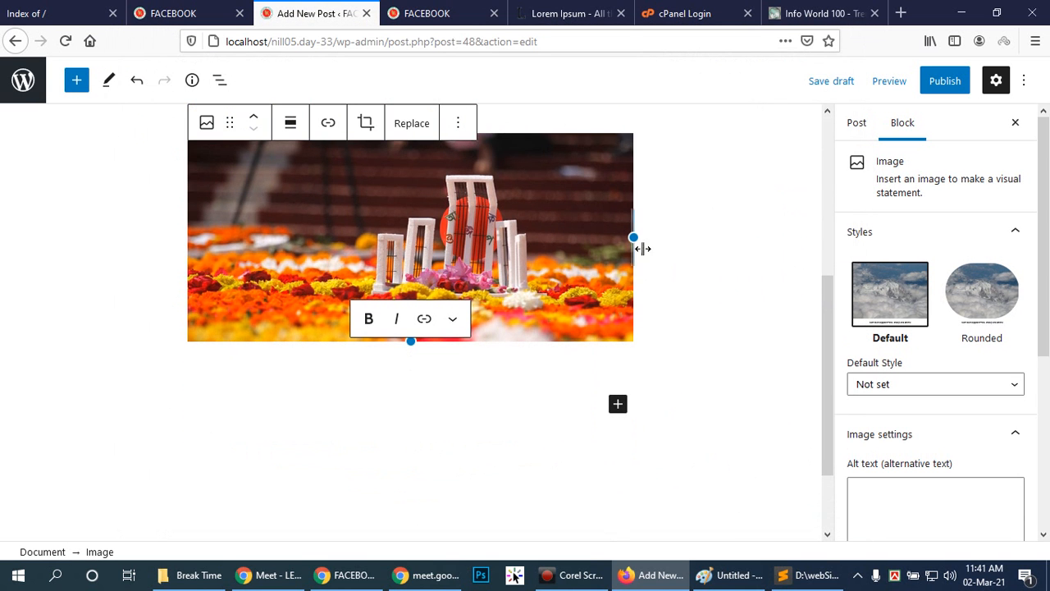
pyautogui.moveTo(634, 237); pyautogui.dragTo(368, 244)
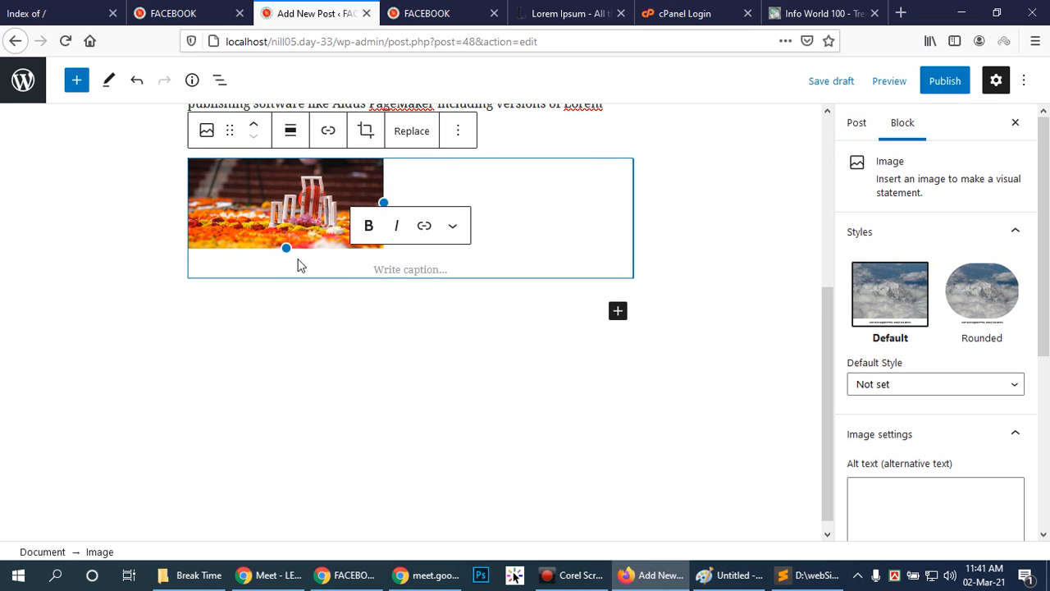
pyautogui.moveTo(286, 248); pyautogui.dragTo(484, 366)
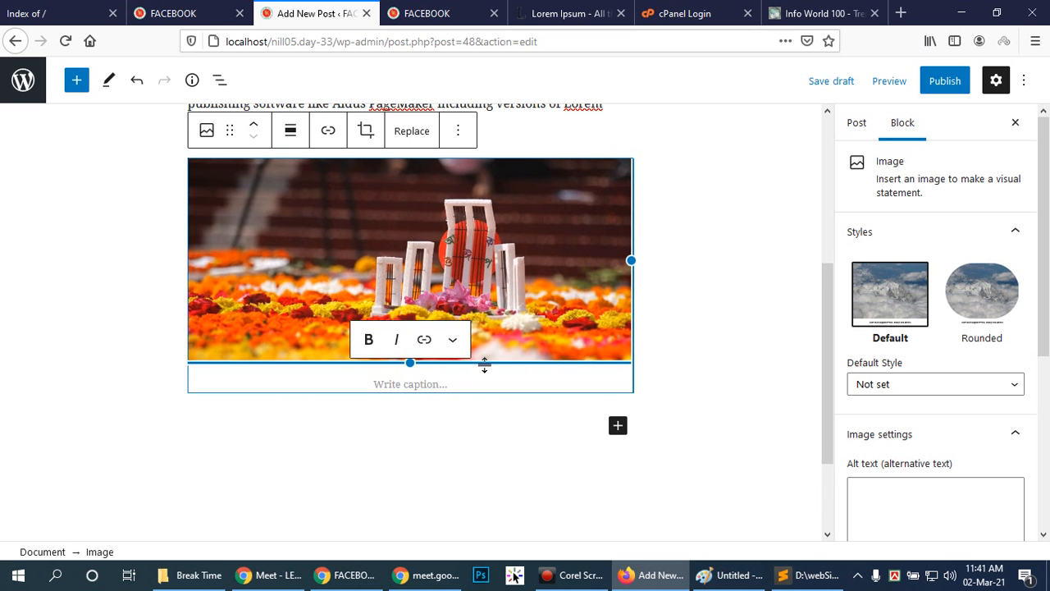
# Caption the uploaded image "The Photo Caption".
pyautogui.click(371, 379)
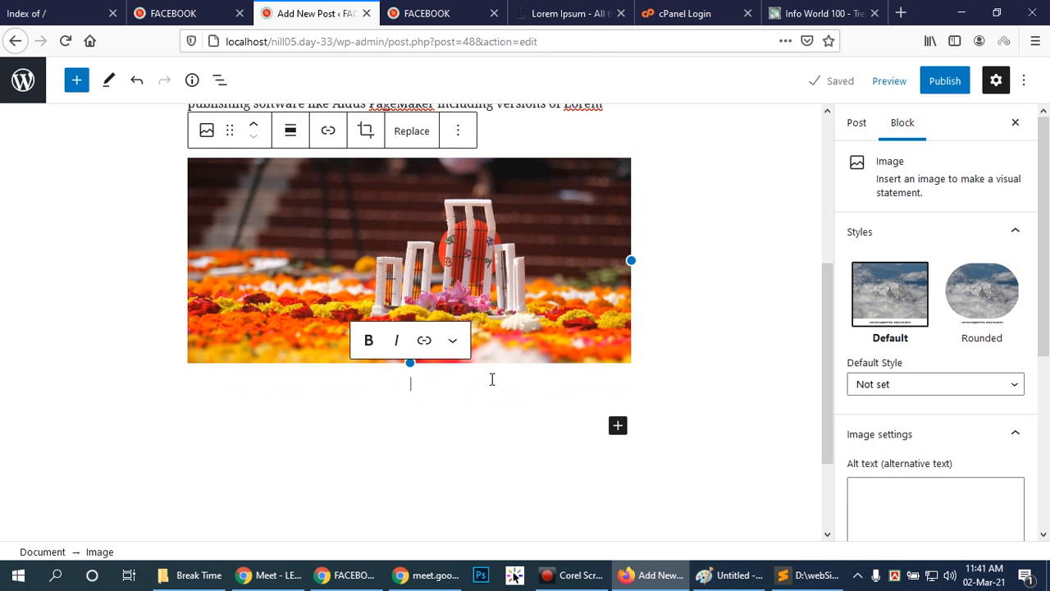
pyautogui.click(618, 426)
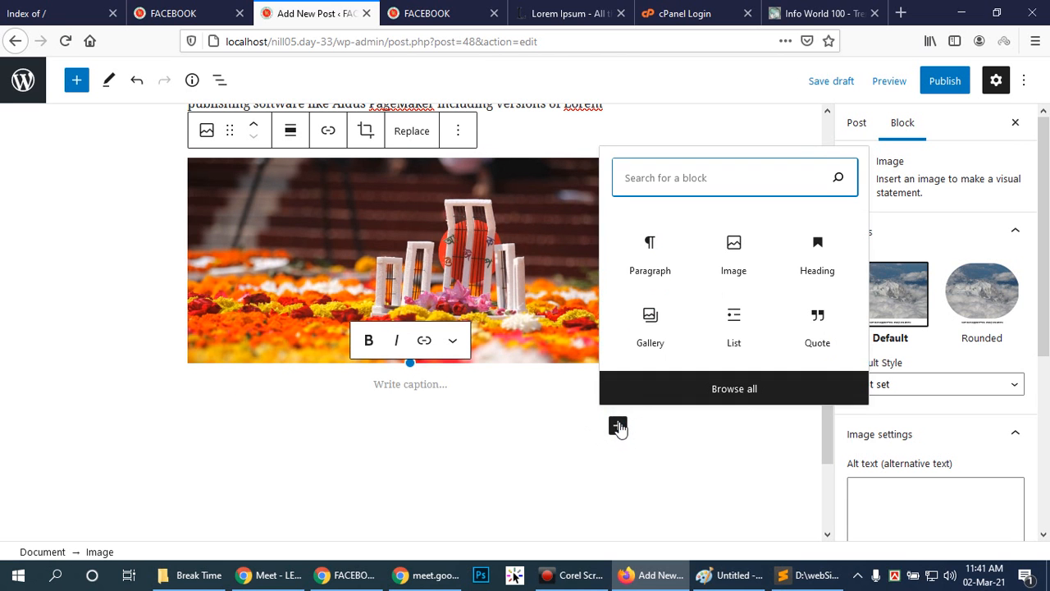
pyautogui.click(397, 419)
pyautogui.click(391, 375)
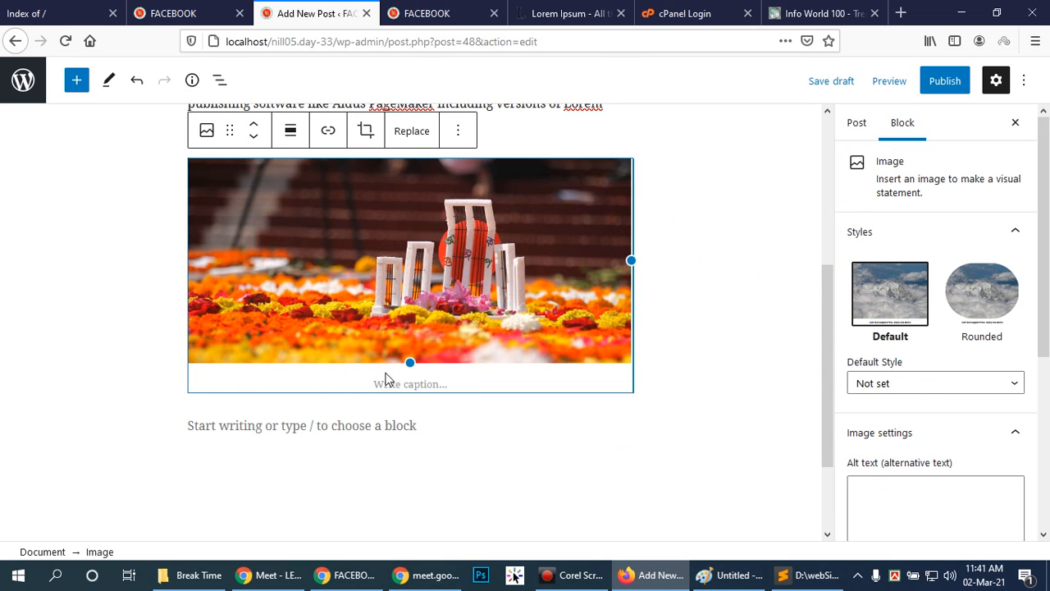
pyautogui.click(388, 381)
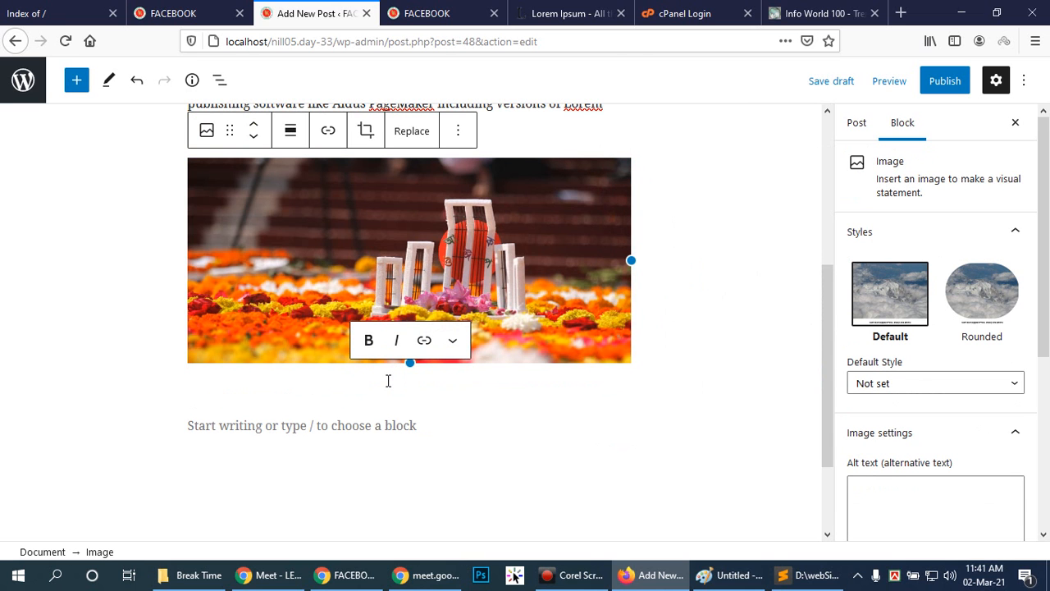
pyautogui.write('The P')
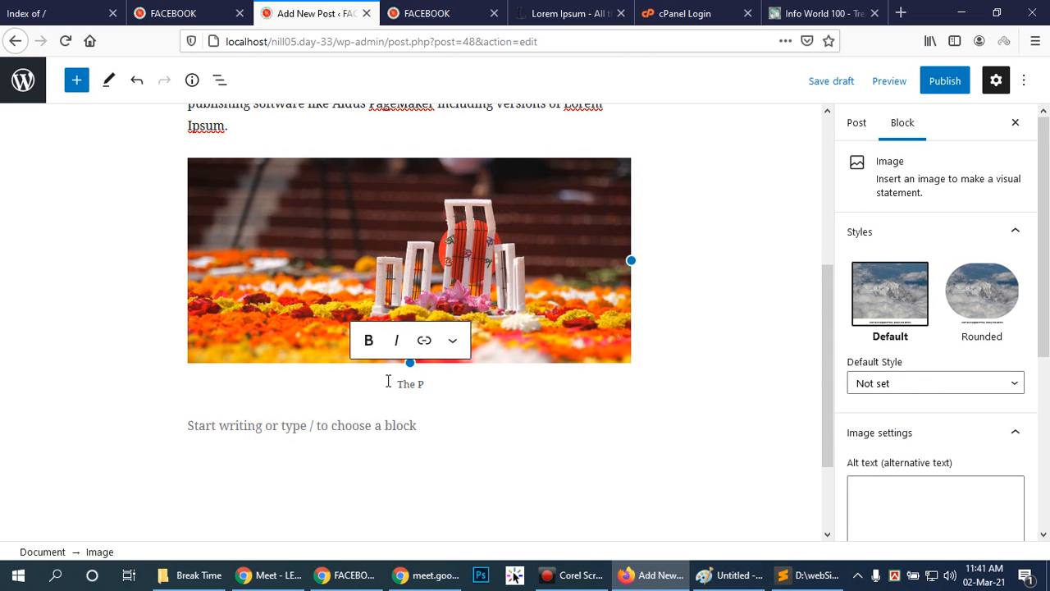
pyautogui.write('hoto Caption')
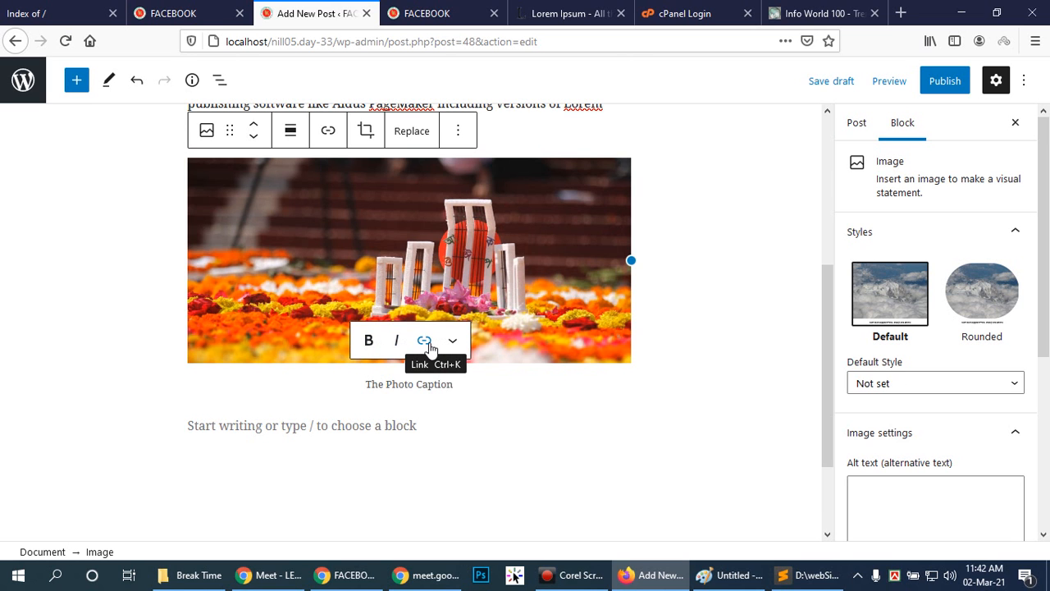
# Copy the "What is Lorem Ipsum?" text on lipsum.com up to "not only five centuries," and paste it as a paragraph below the image.
pyautogui.click(448, 425)
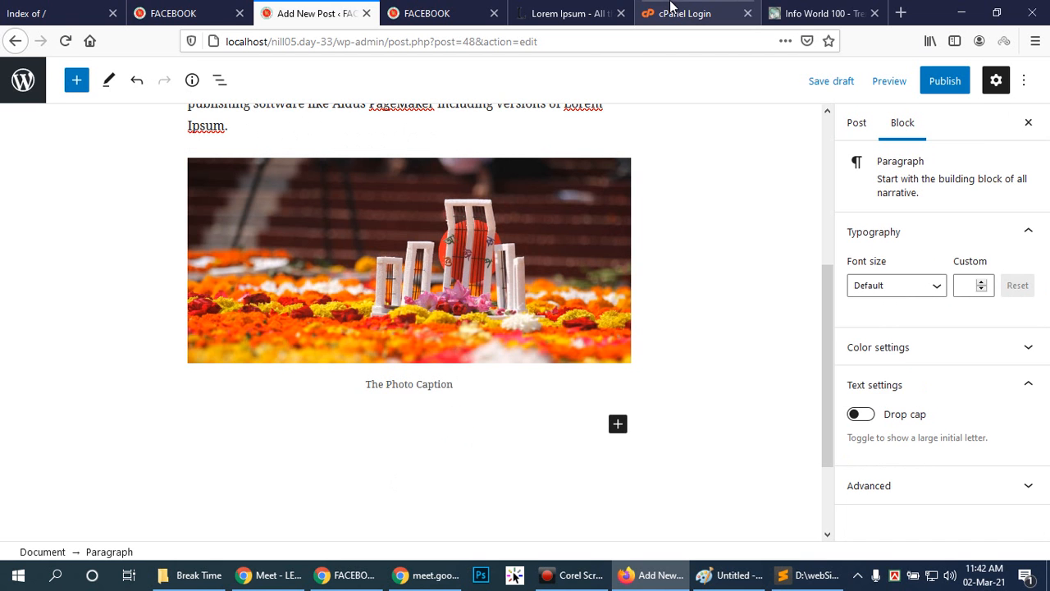
pyautogui.click(816, 13)
pyautogui.click(575, 13)
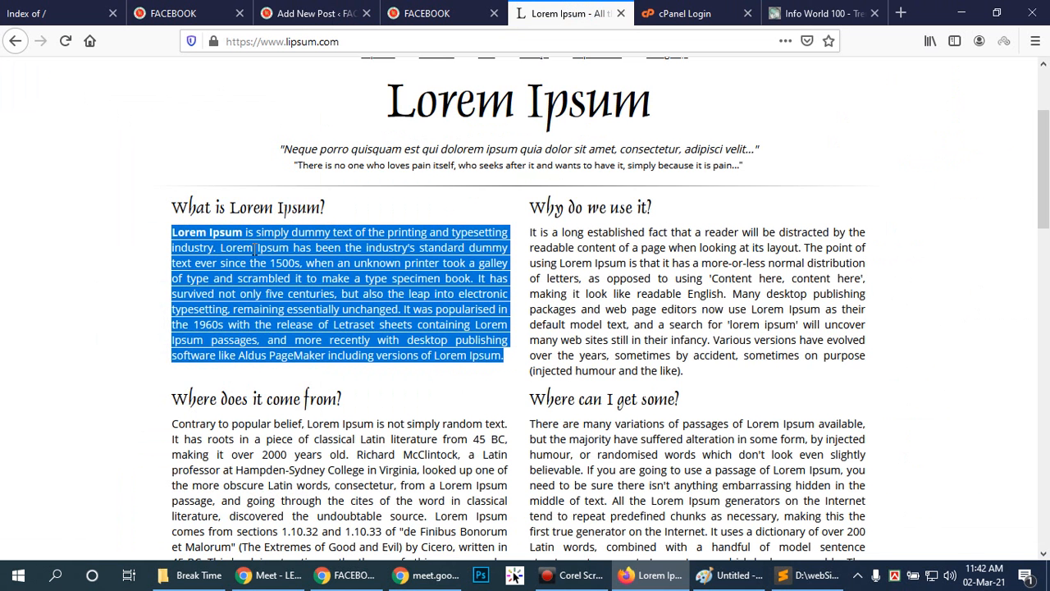
pyautogui.click(105, 235)
pyautogui.moveTo(161, 231); pyautogui.dragTo(425, 245)
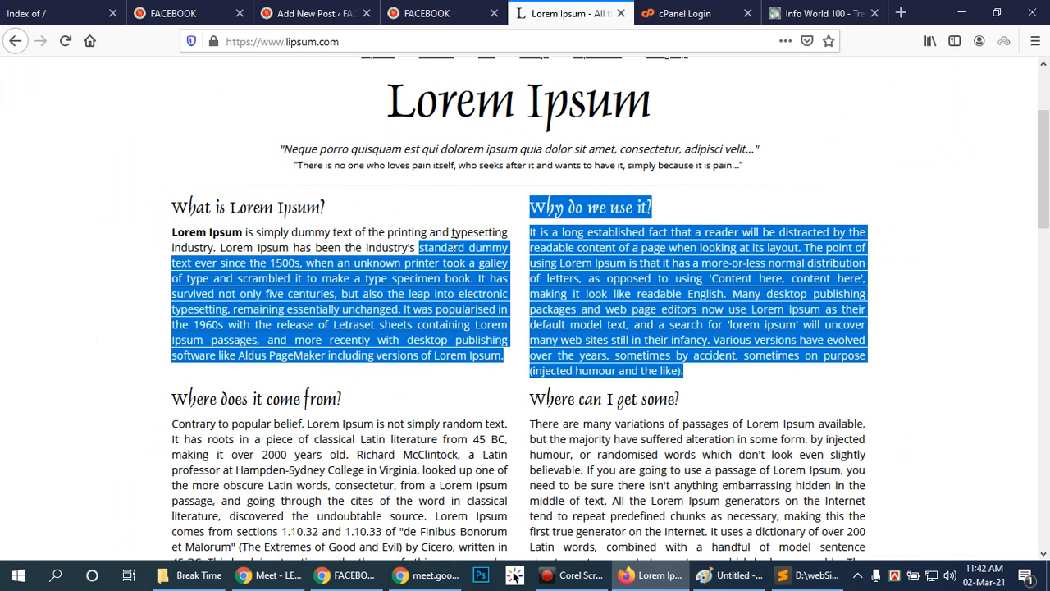
pyautogui.click(515, 251)
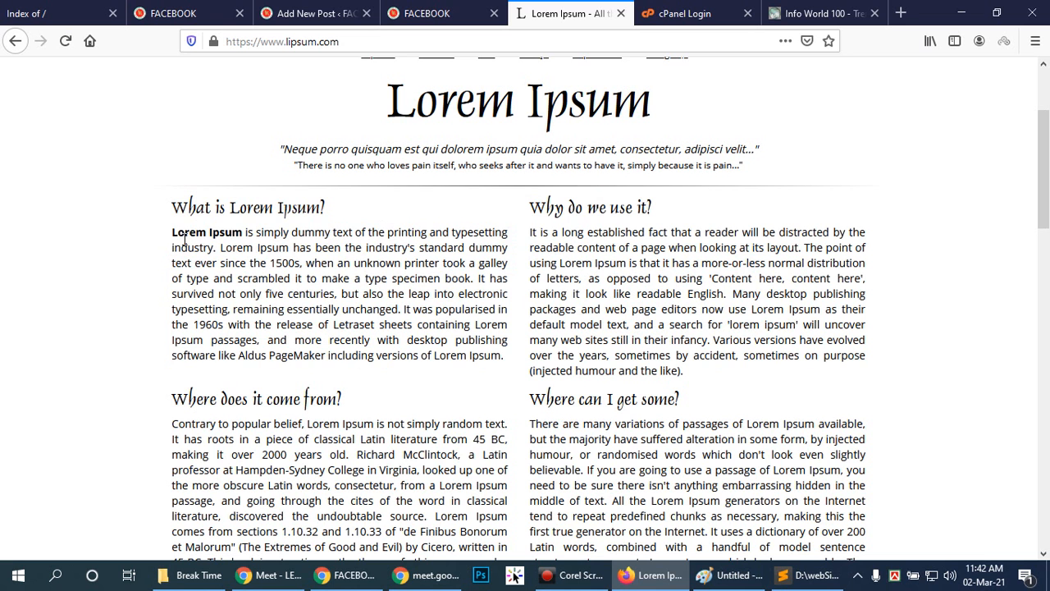
pyautogui.moveTo(174, 233); pyautogui.dragTo(339, 295)
pyautogui.hotkey('ctrl', 'c')
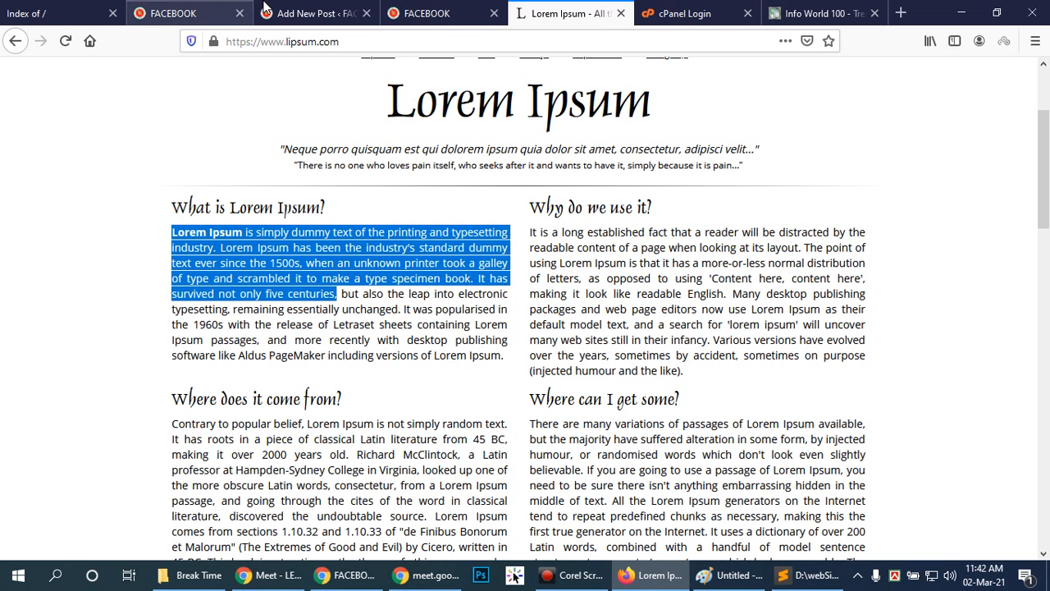
pyautogui.click(316, 13)
pyautogui.click(280, 424)
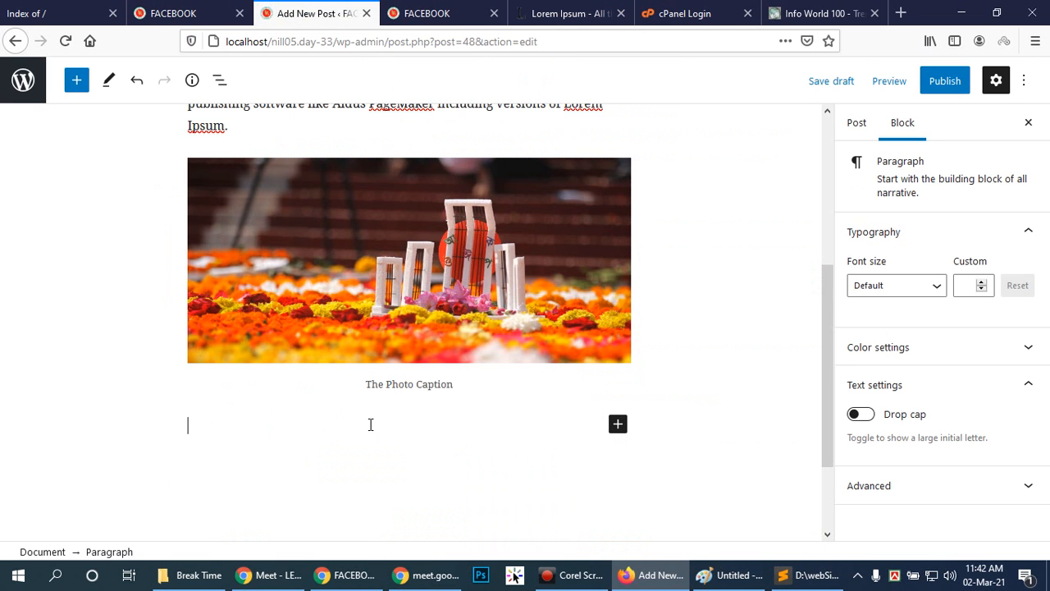
pyautogui.hotkey('ctrl', 'v')
pyautogui.press('Return')
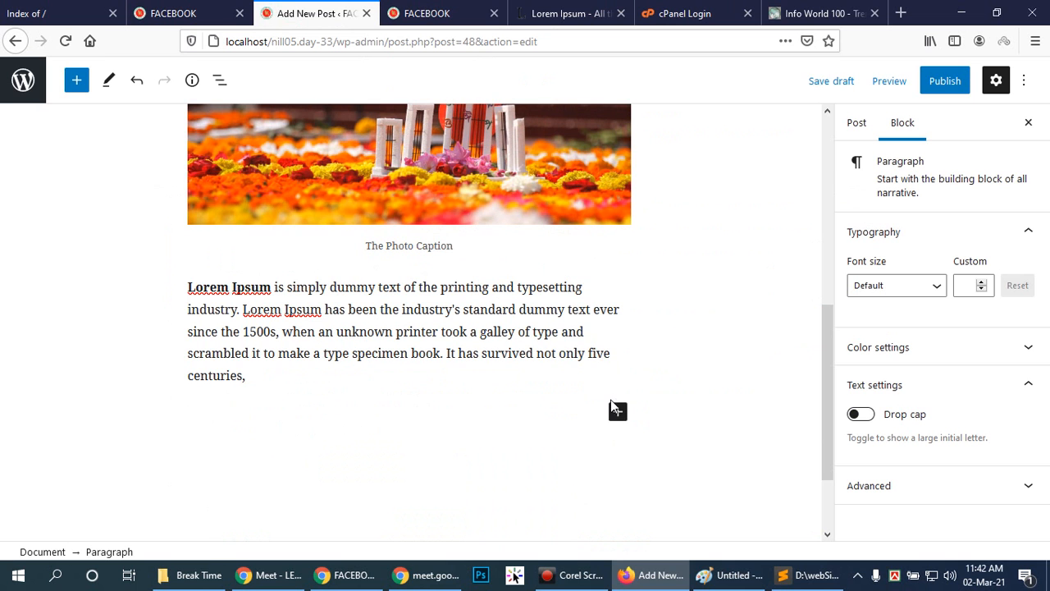
# Switch to Chrome, open YouTube in the empty browser tab, and browse its home feed for a video to embed.
pyautogui.click(281, 582)
pyautogui.click(210, 14)
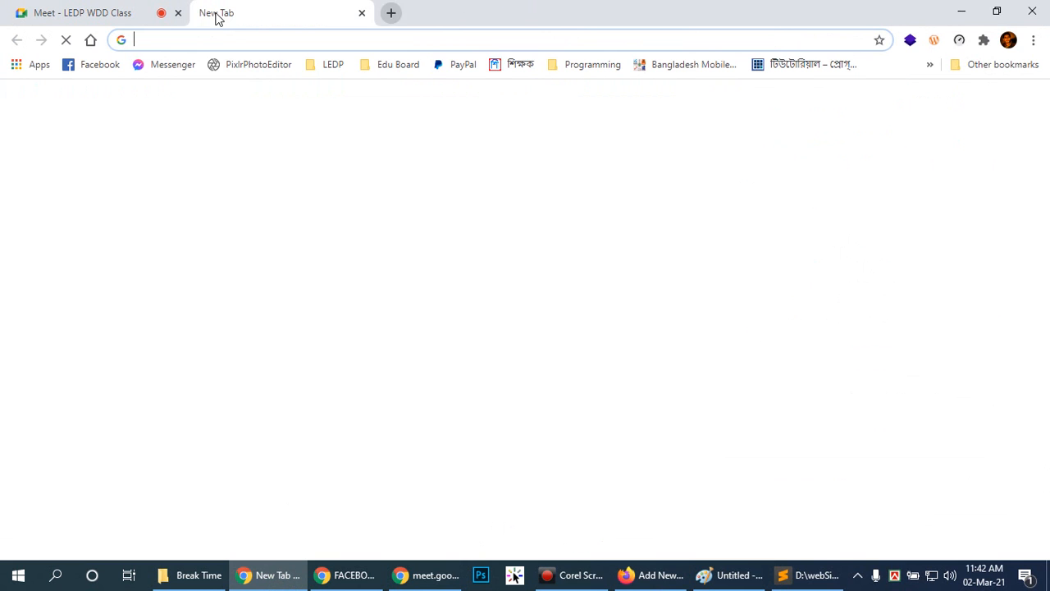
pyautogui.write('y')
pyautogui.press('Return')
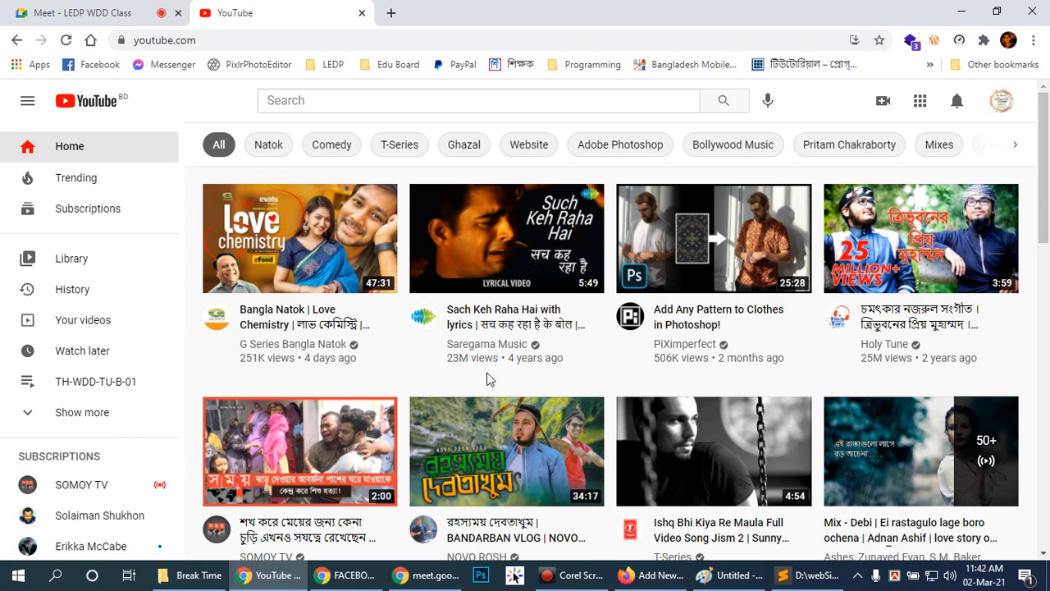
pyautogui.scroll(-5, 884, 275)
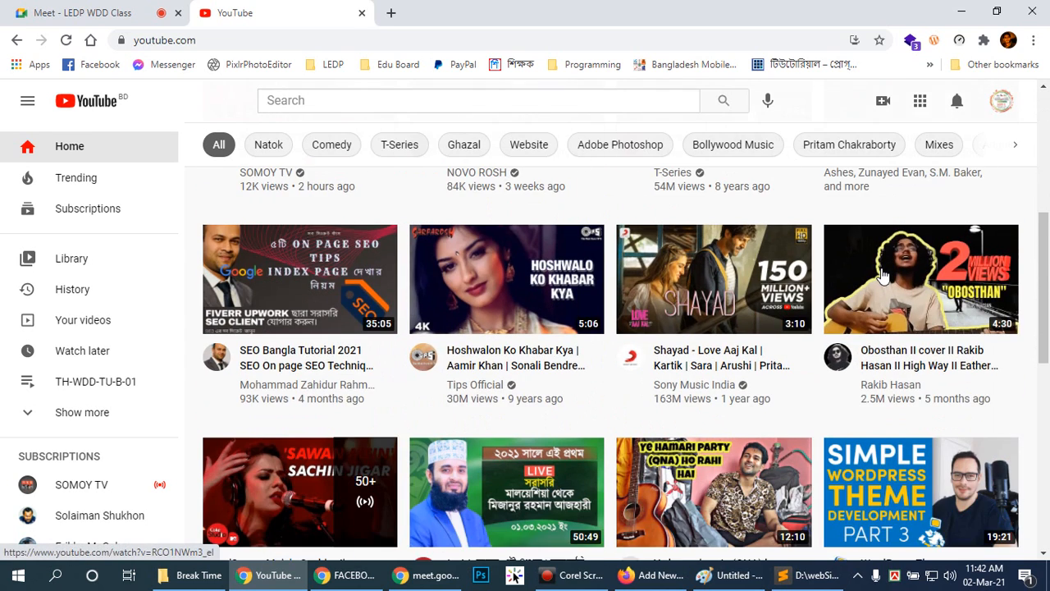
pyautogui.scroll(-3, 883, 275)
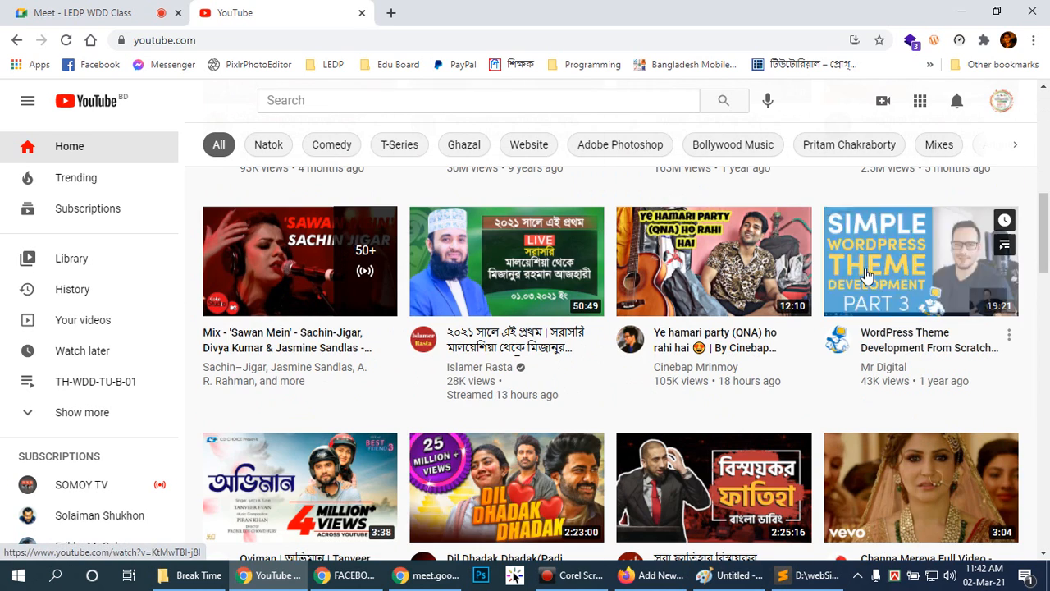
pyautogui.scroll(-3, 840, 316)
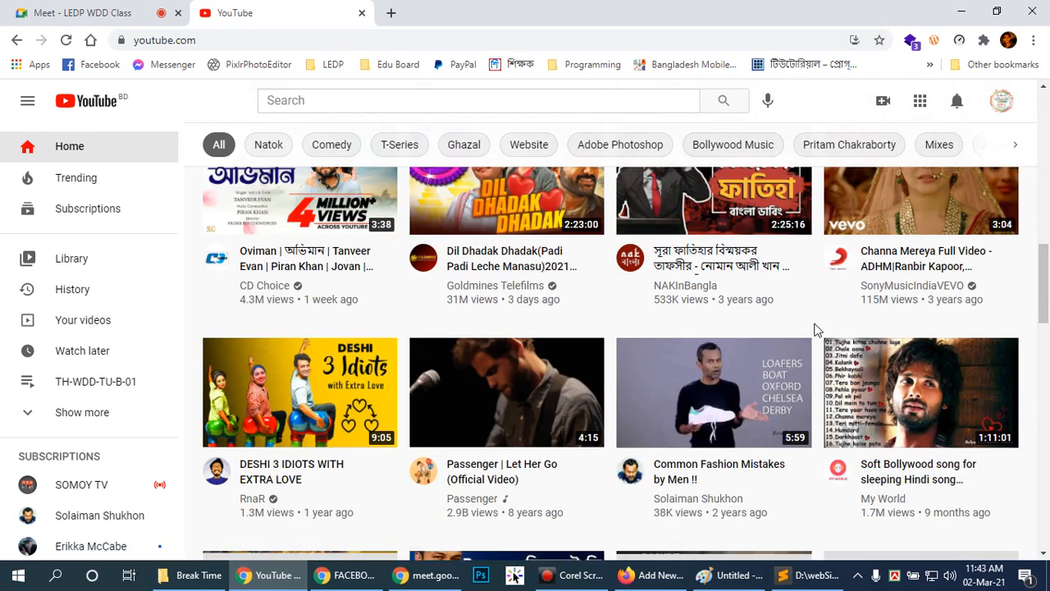
pyautogui.scroll(-6, 829, 328)
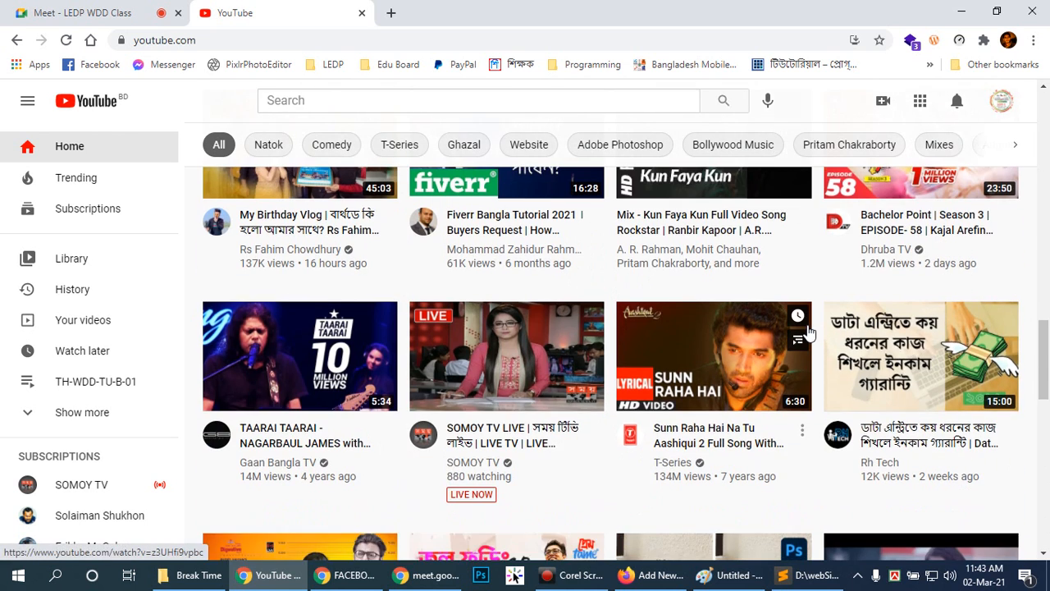
pyautogui.scroll(2, 808, 331)
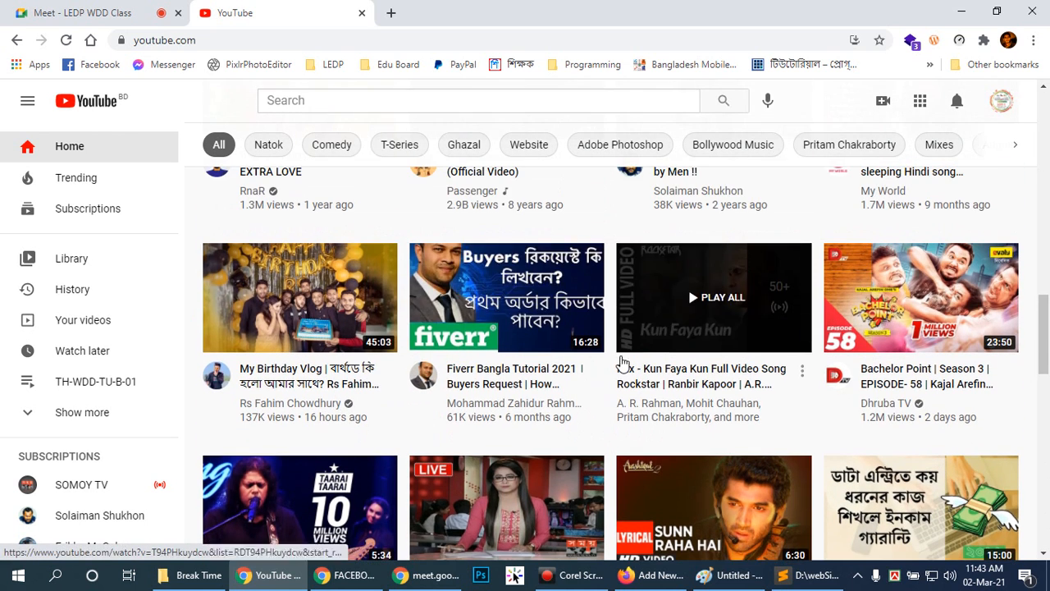
# Copy the URL of the Fiverr Bangla Tutorial 2021 Buyers Request video and embed it below the post's second paragraph in Firefox.
pyautogui.click(521, 308)
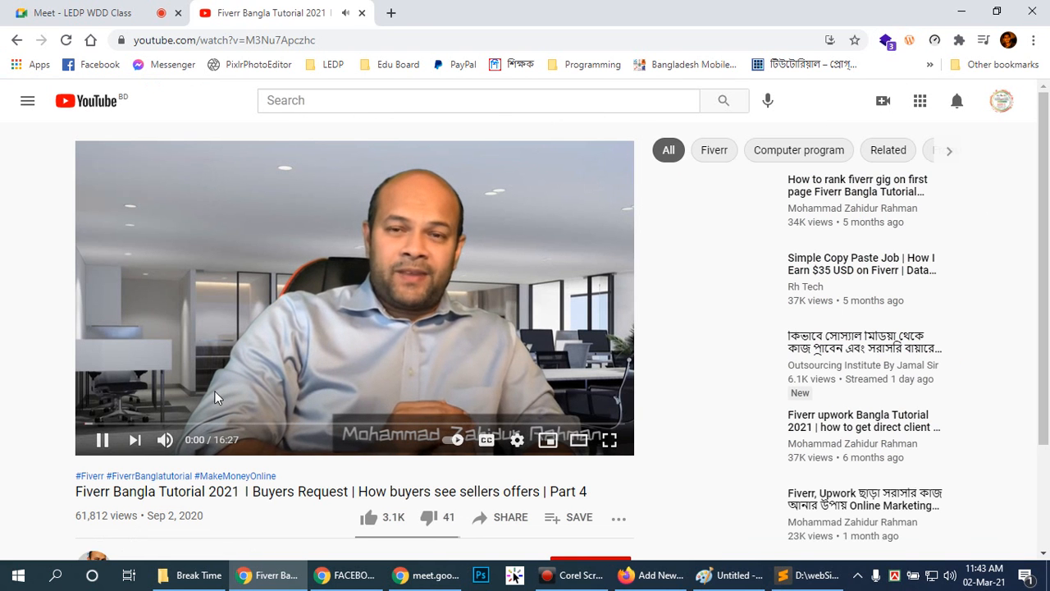
pyautogui.click(102, 439)
pyautogui.rightClick(438, 246)
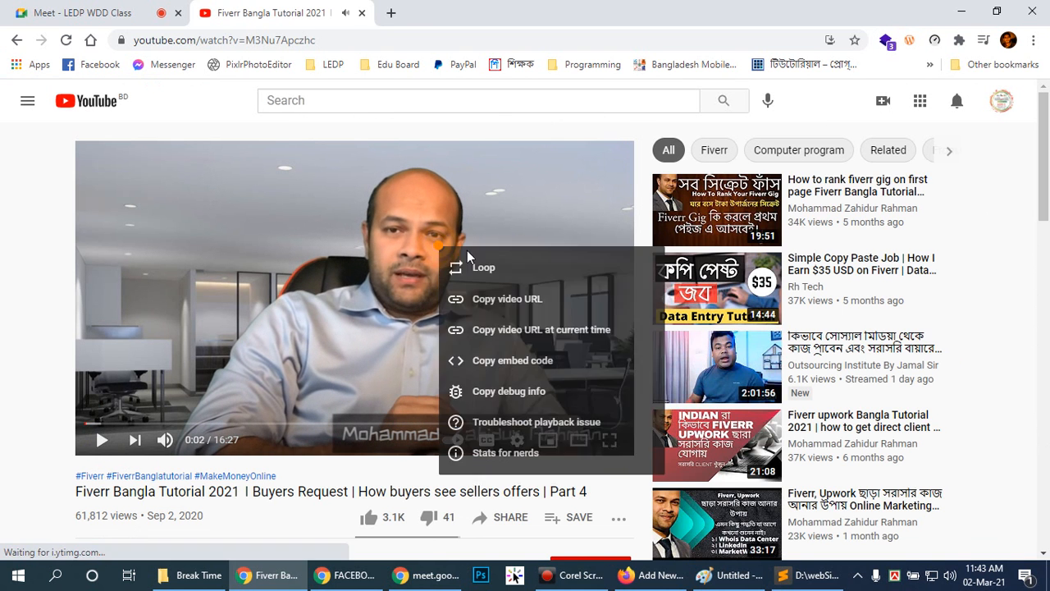
pyautogui.click(520, 301)
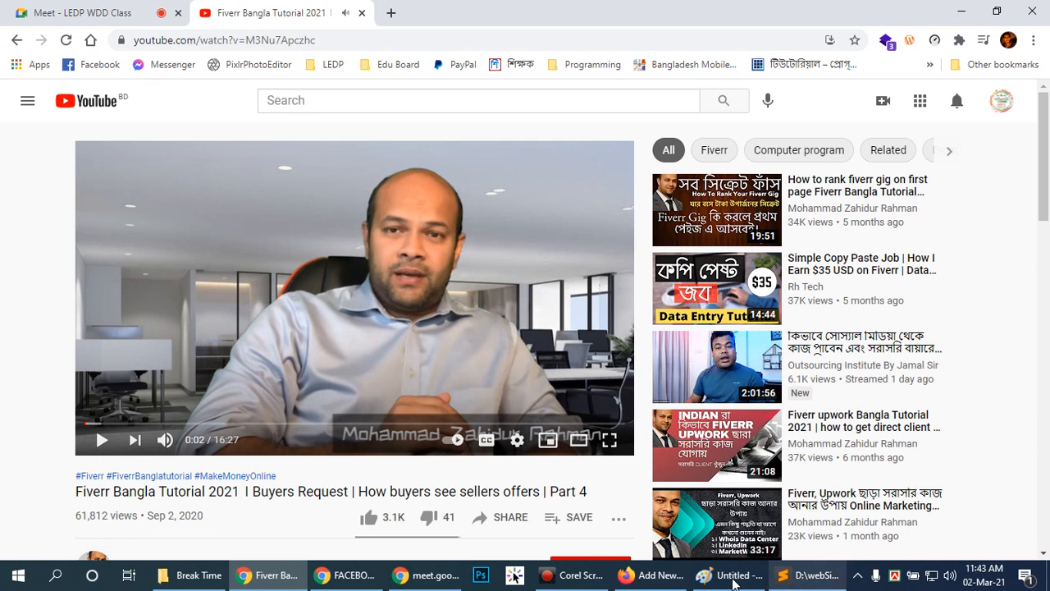
pyautogui.click(650, 575)
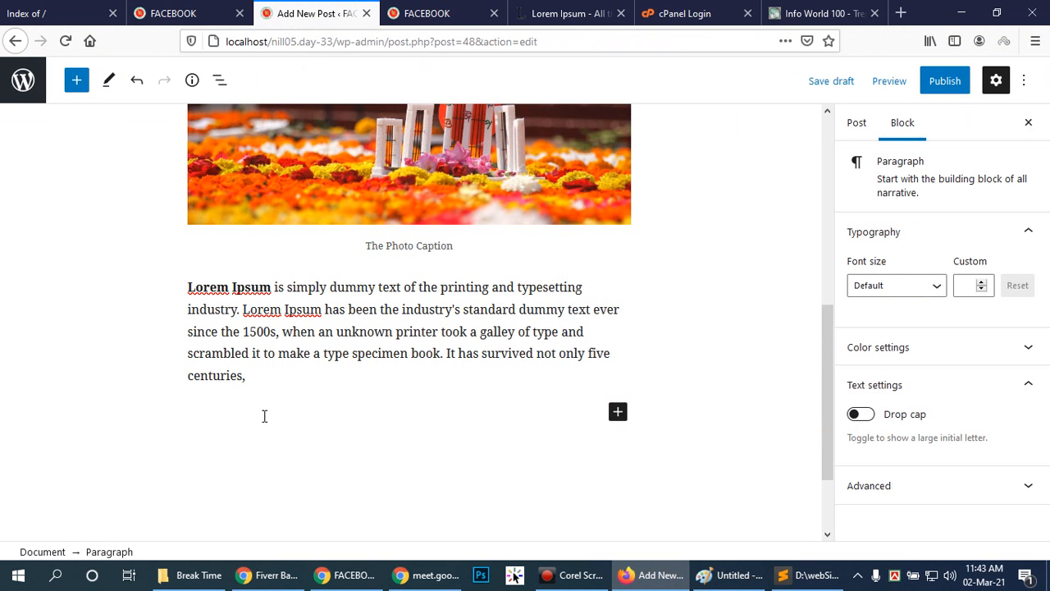
pyautogui.hotkey('ctrl', 'v')
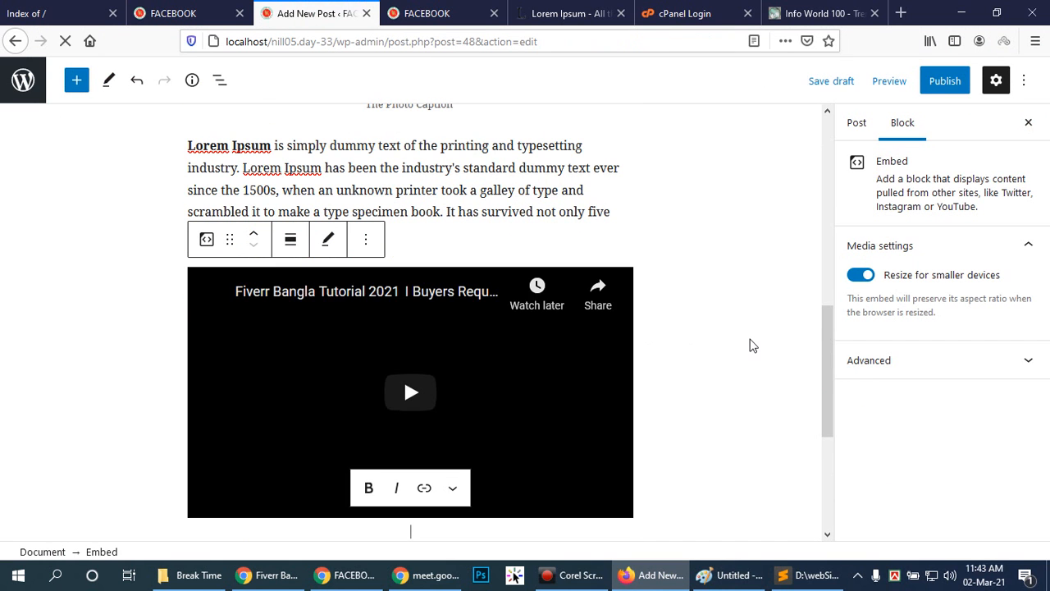
# Caption the embedded video "Learn about Fiverr".
pyautogui.scroll(-2, 509, 353)
pyautogui.click(210, 379)
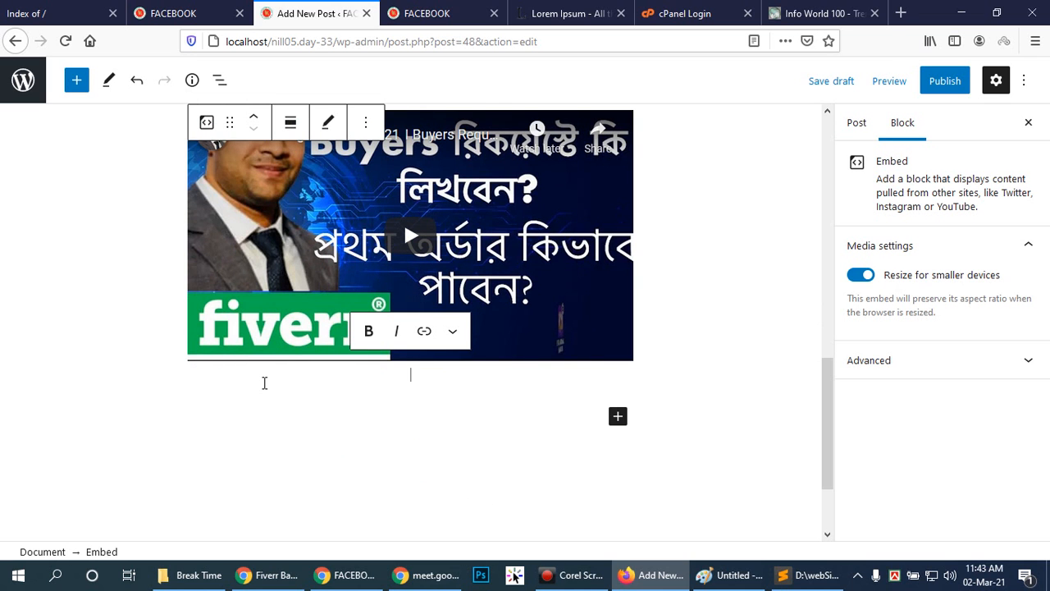
pyautogui.write('Lea')
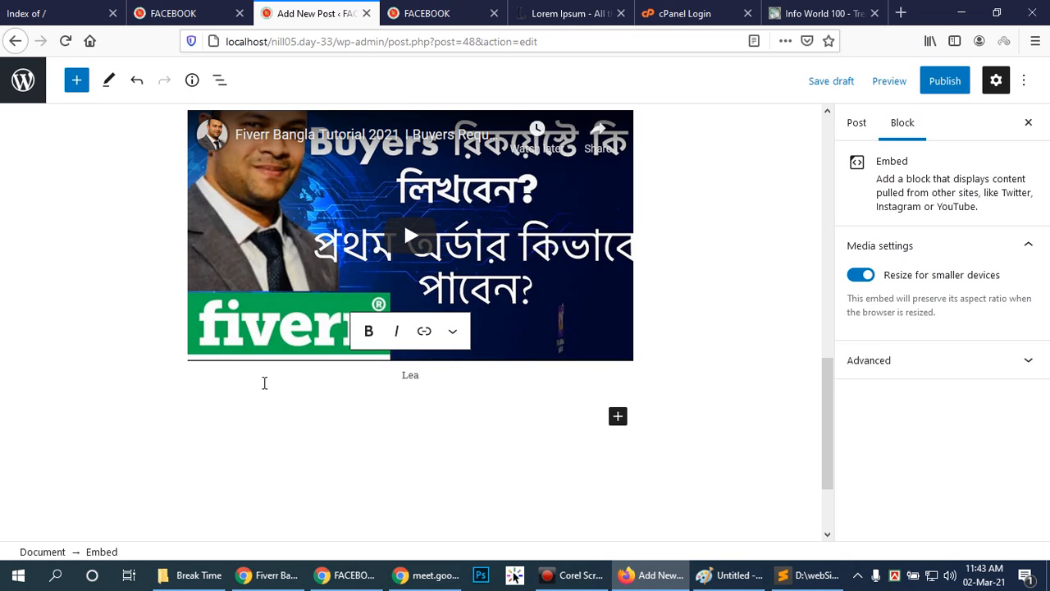
pyautogui.write('rn about Fiverr')
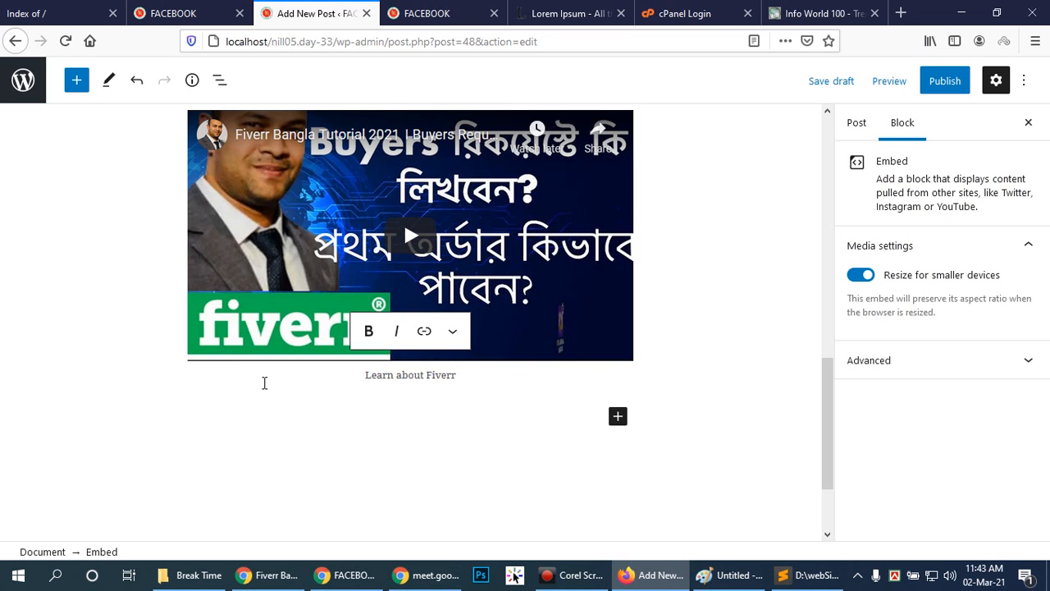
pyautogui.click(481, 432)
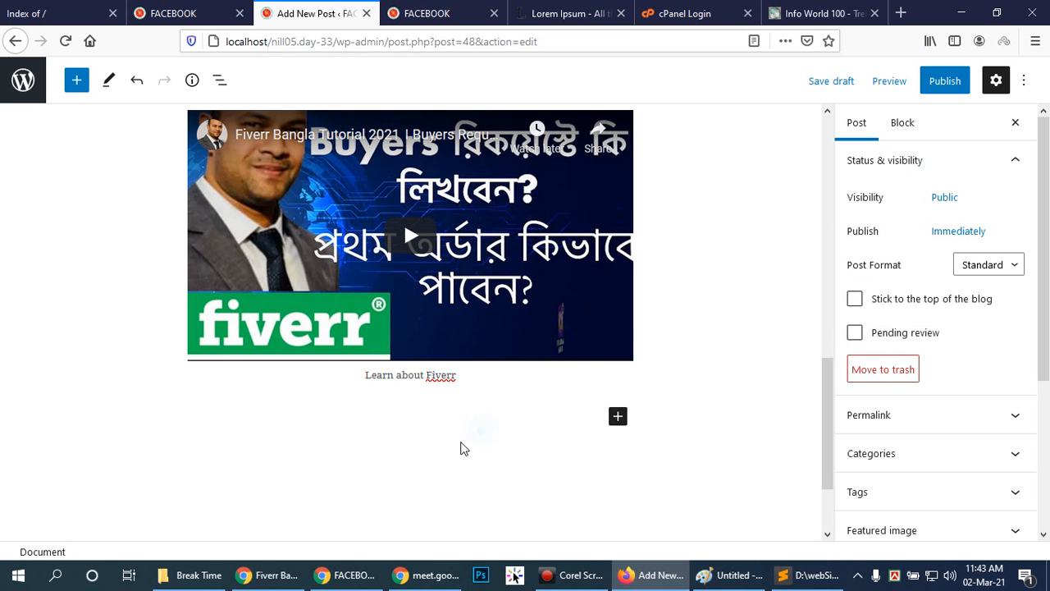
# Copy the full "What is Lorem Ipsum?" paragraph from lipsum.com and paste it as a new paragraph below the video.
pyautogui.click(603, 10)
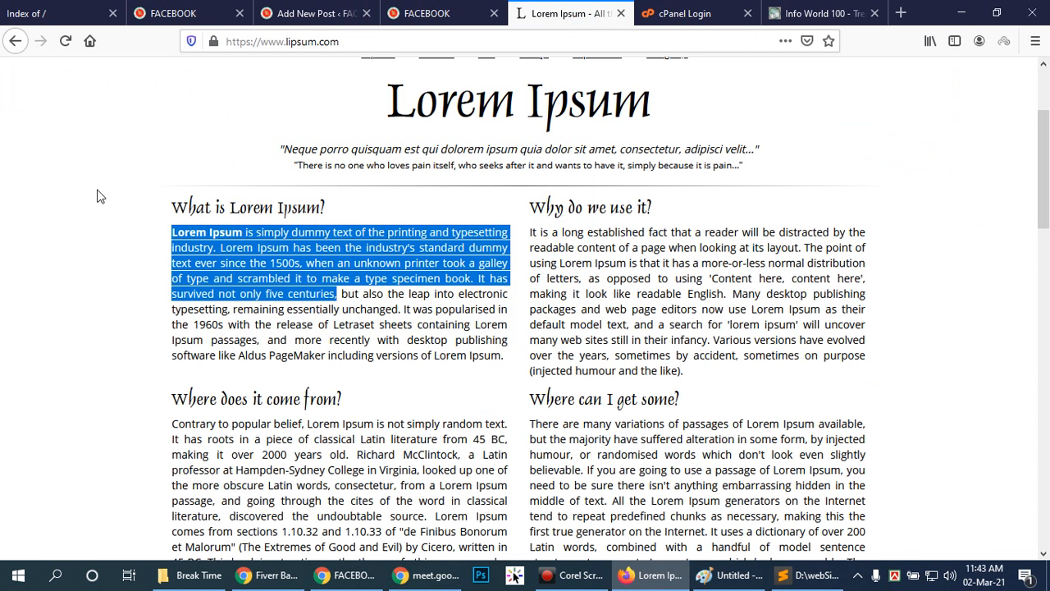
pyautogui.click(114, 211)
pyautogui.moveTo(160, 228); pyautogui.dragTo(418, 279)
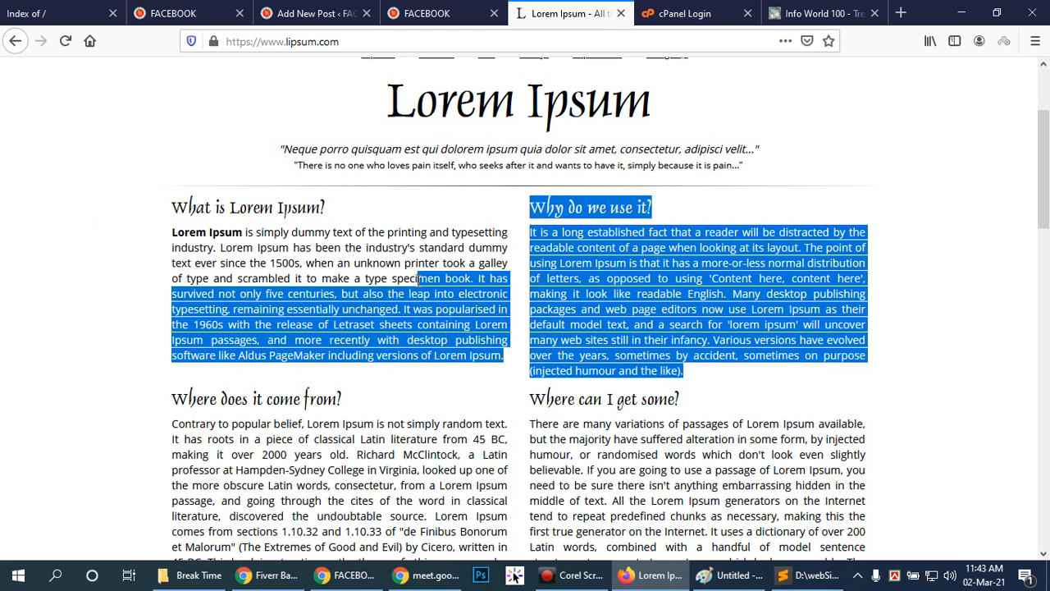
pyautogui.click(508, 361)
pyautogui.moveTo(507, 359); pyautogui.dragTo(174, 234)
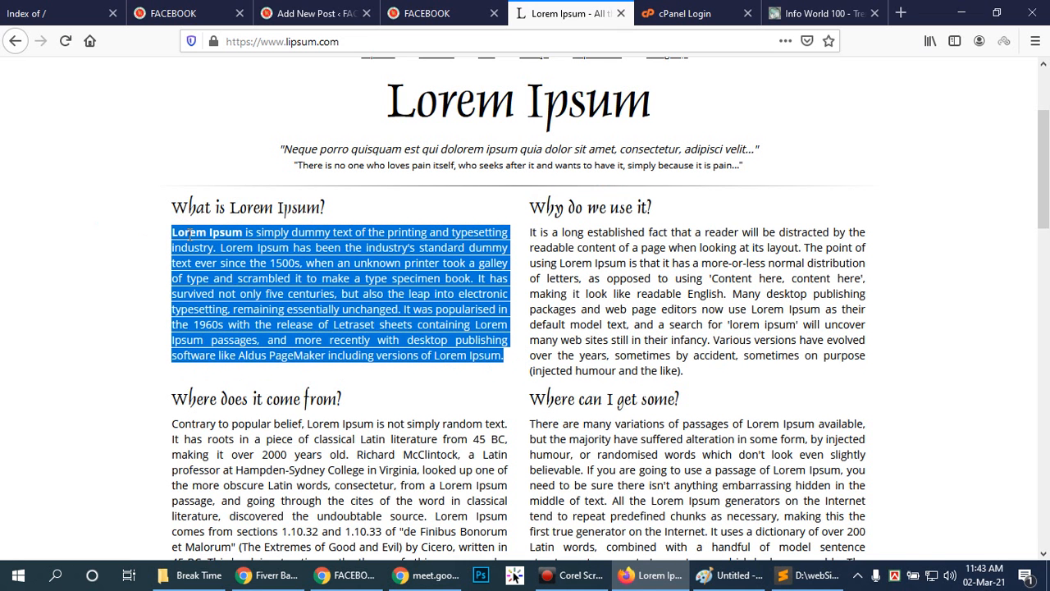
pyautogui.click(316, 14)
pyautogui.click(230, 435)
pyautogui.click(230, 428)
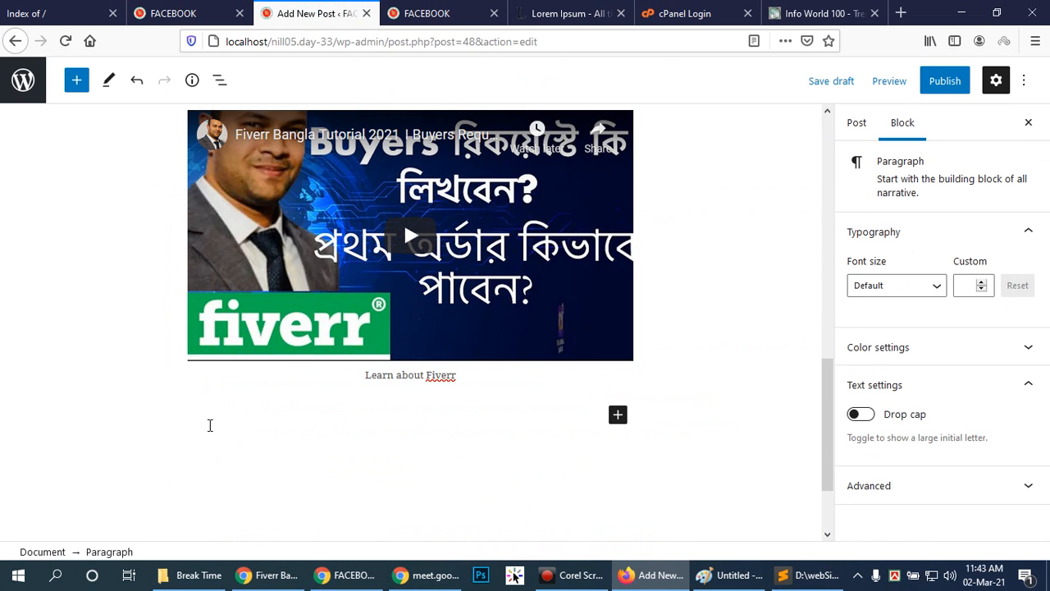
pyautogui.hotkey('ctrl', 'v')
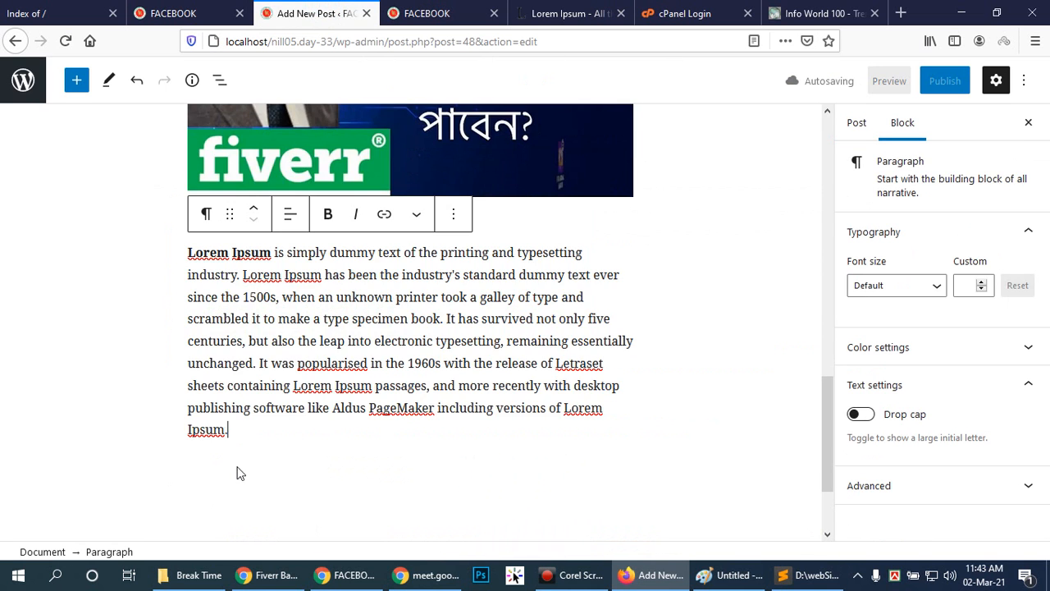
pyautogui.click(424, 458)
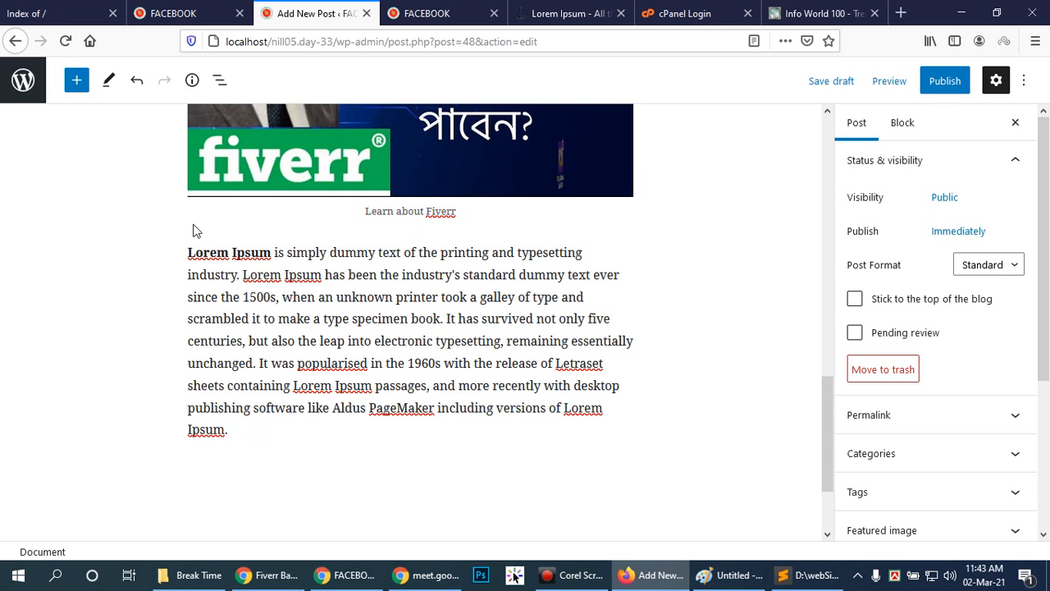
# Review the order of the post's paragraphs, captioned image and embedded video.
pyautogui.scroll(4, 686, 329)
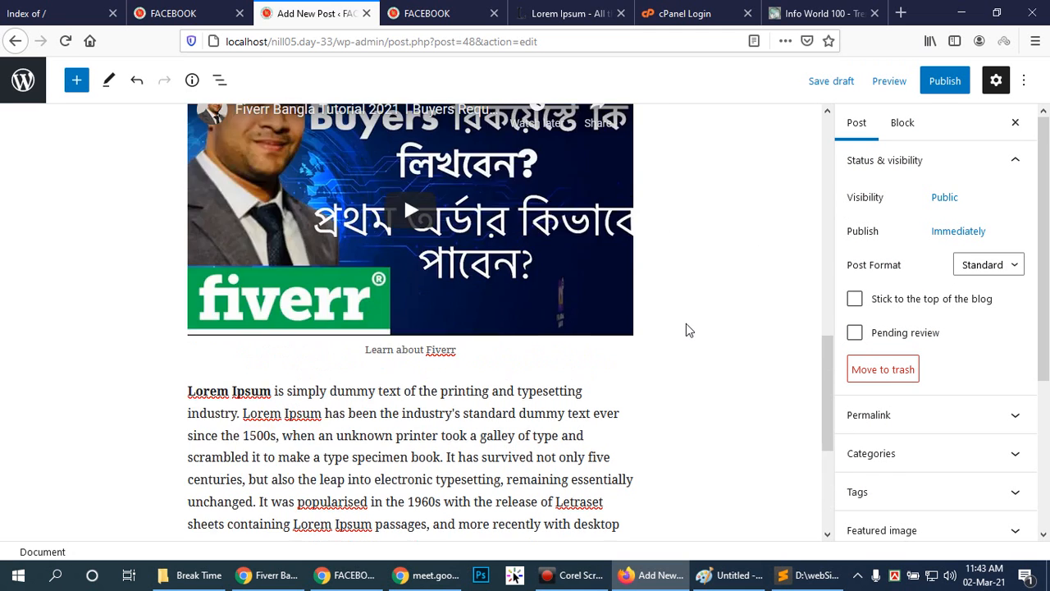
pyautogui.scroll(8, 343, 185)
pyautogui.scroll(-6, 344, 185)
pyautogui.scroll(-8, 346, 187)
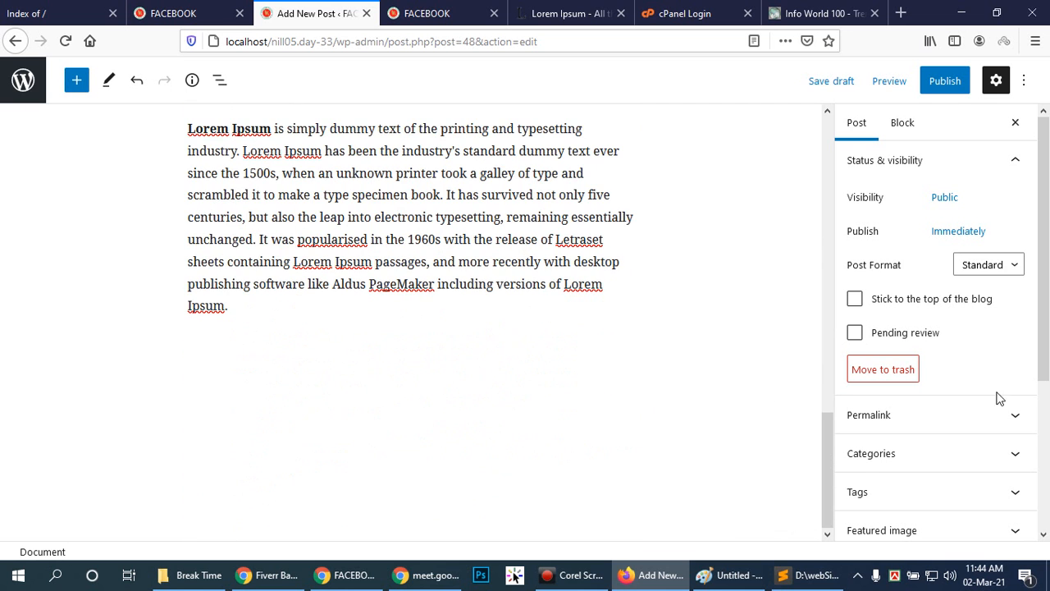
pyautogui.scroll(10, 602, 335)
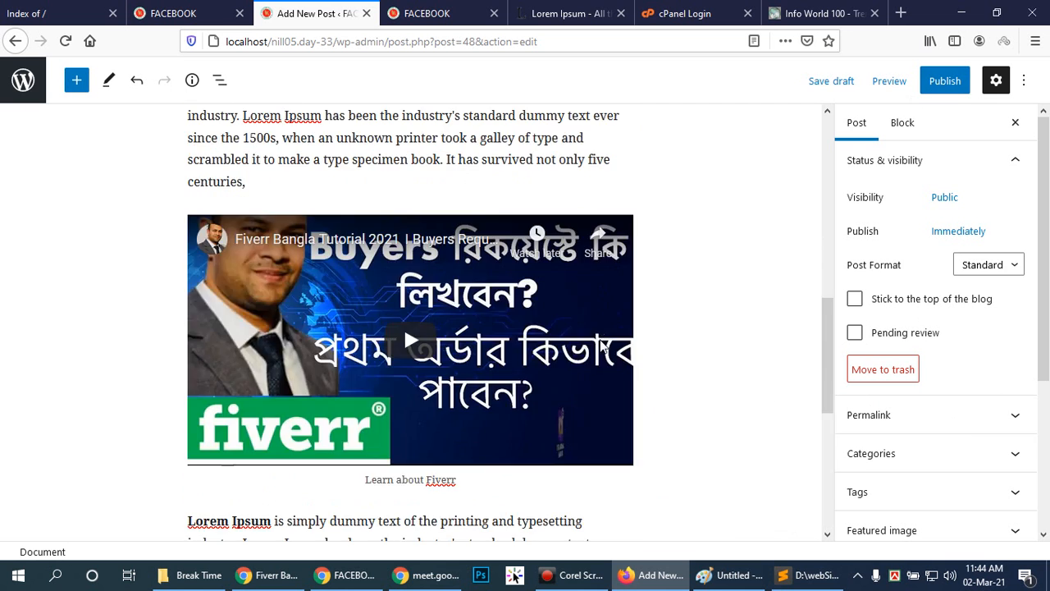
pyautogui.scroll(-3, 602, 335)
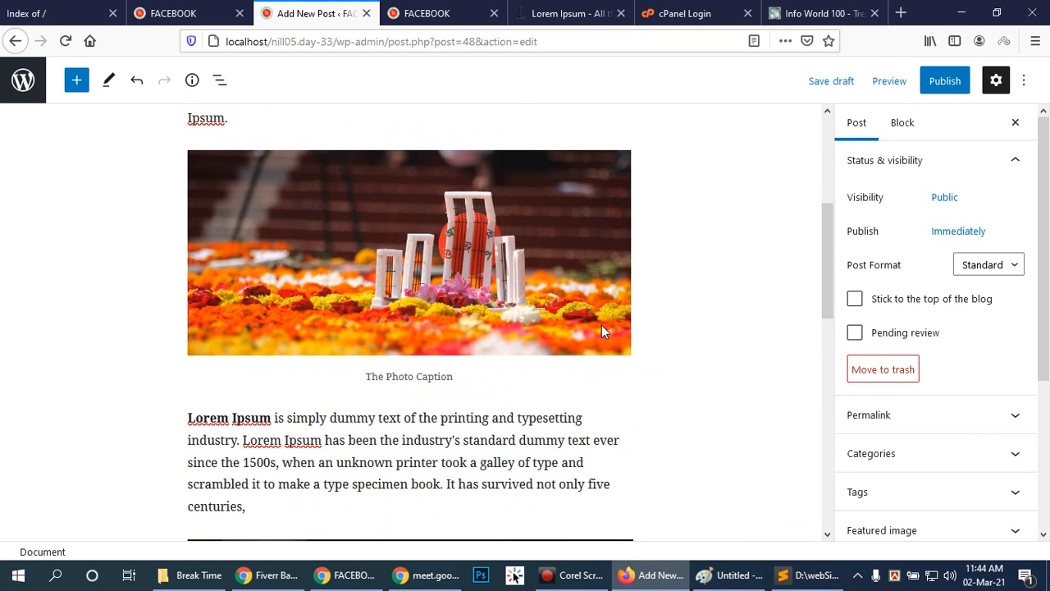
pyautogui.moveTo(203, 394)
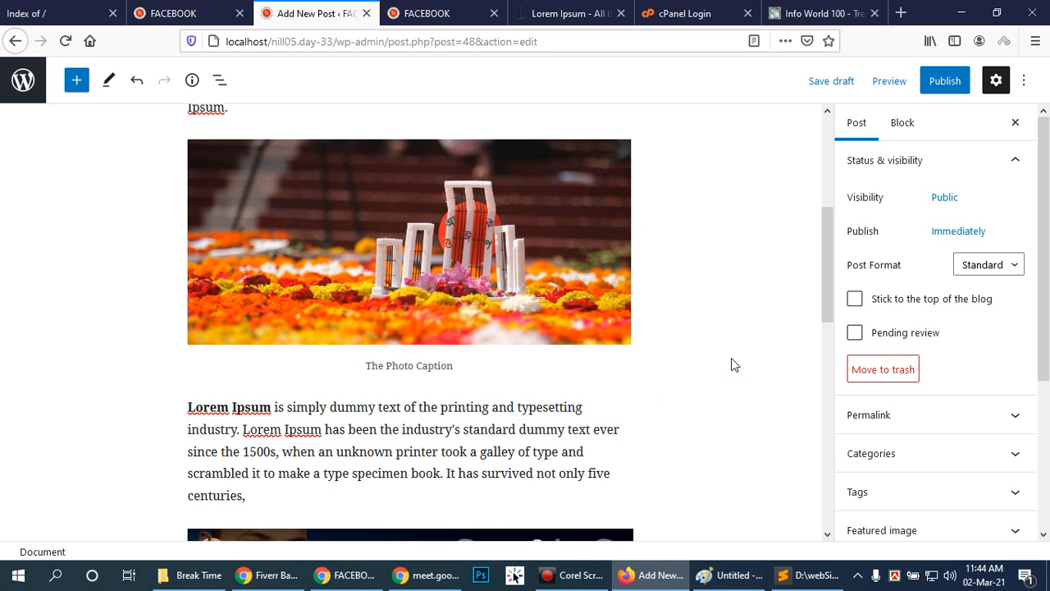
# Insert an empty paragraph block between the captioned image and the Lorem Ipsum paragraph above the video.
pyautogui.moveTo(828, 285); pyautogui.dragTo(828, 295)
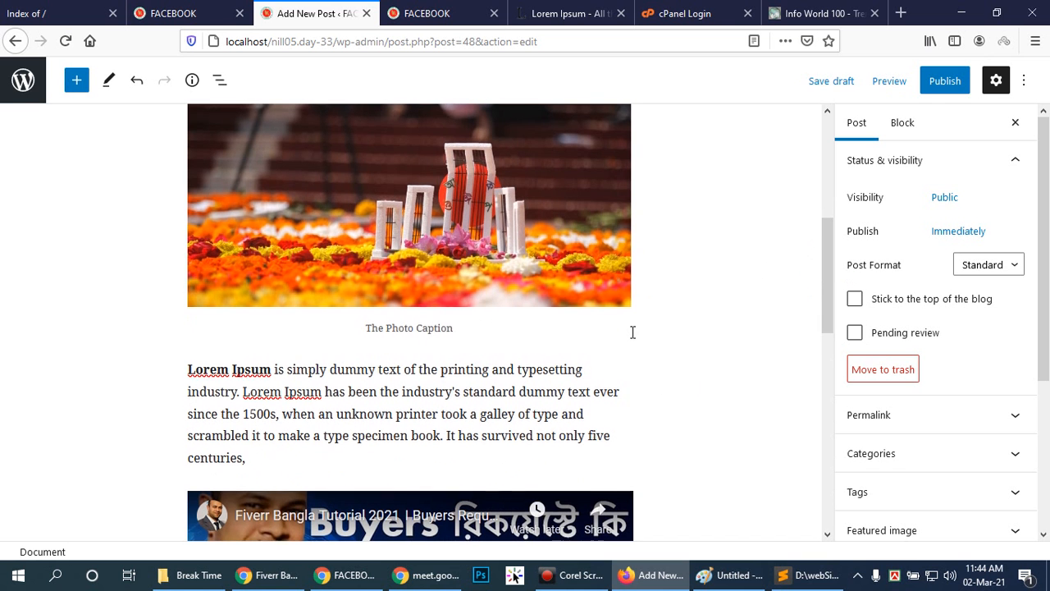
pyautogui.scroll(-3, 633, 331)
pyautogui.scroll(2, 632, 332)
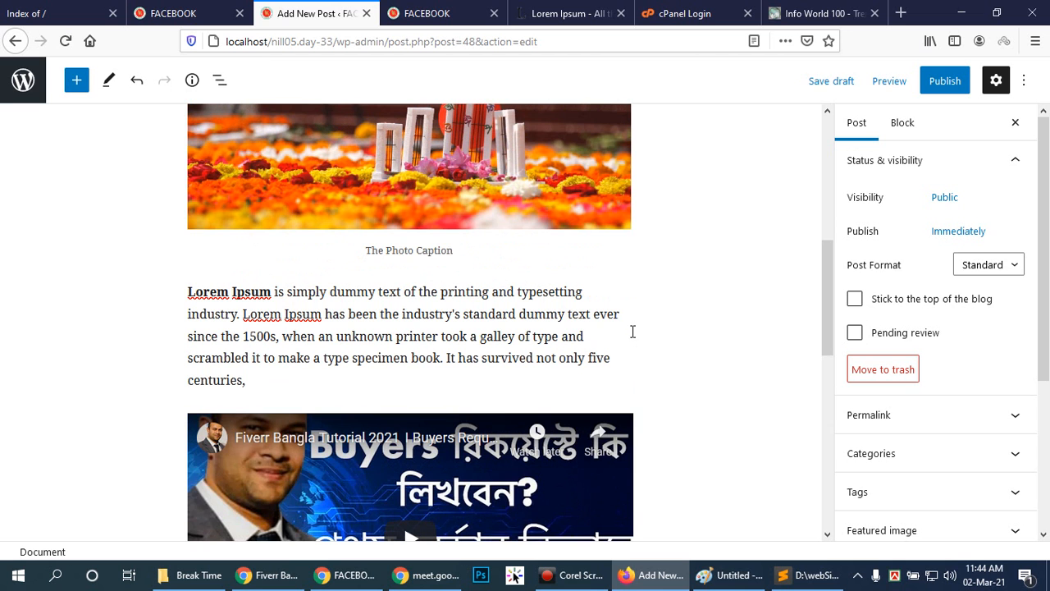
pyautogui.moveTo(829, 320); pyautogui.dragTo(826, 299)
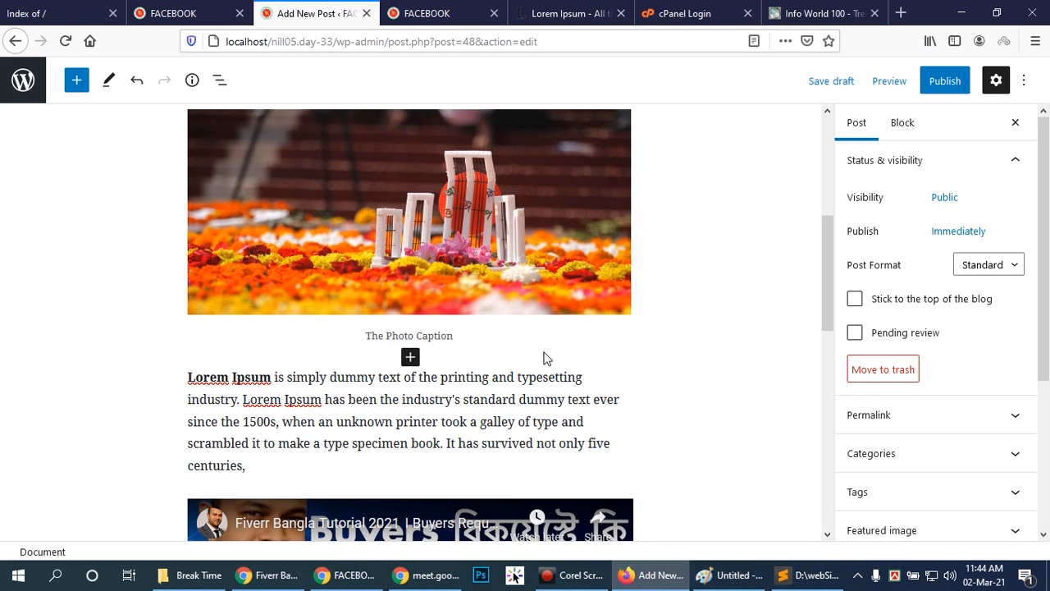
pyautogui.scroll(-4, 529, 365)
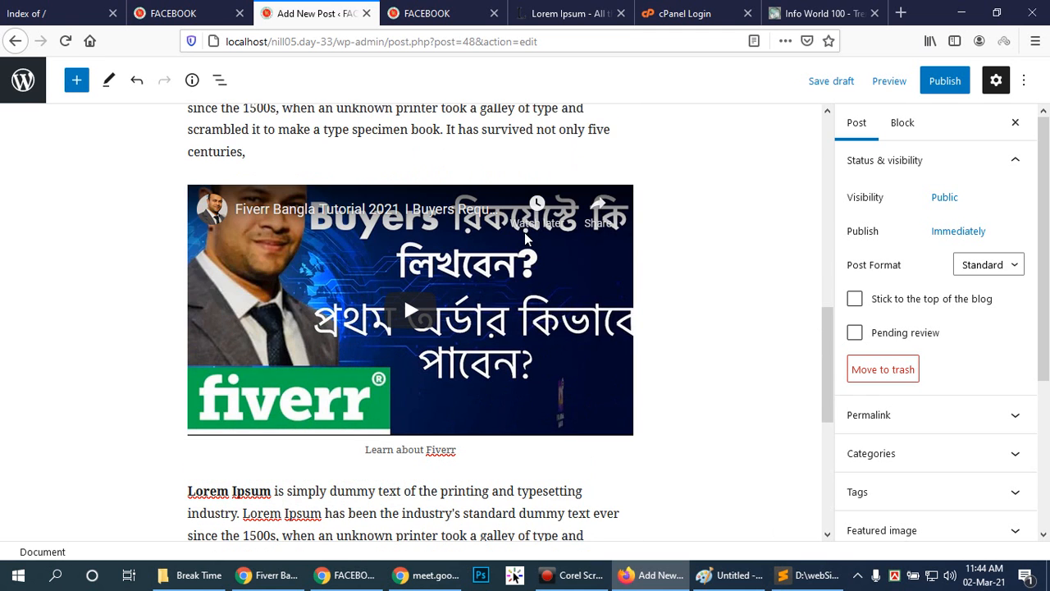
pyautogui.scroll(3, 456, 261)
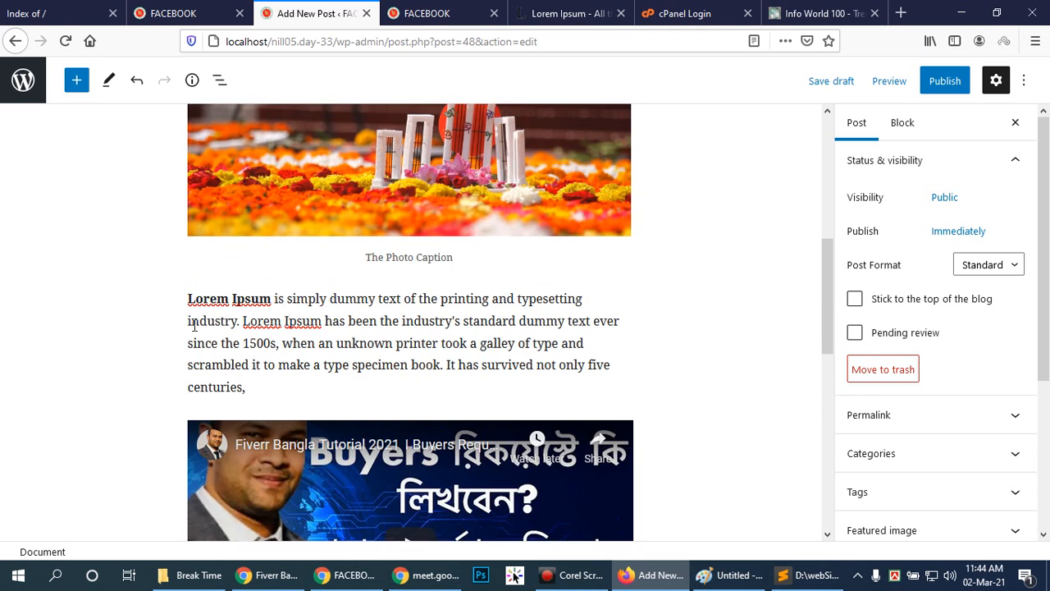
pyautogui.click(187, 298)
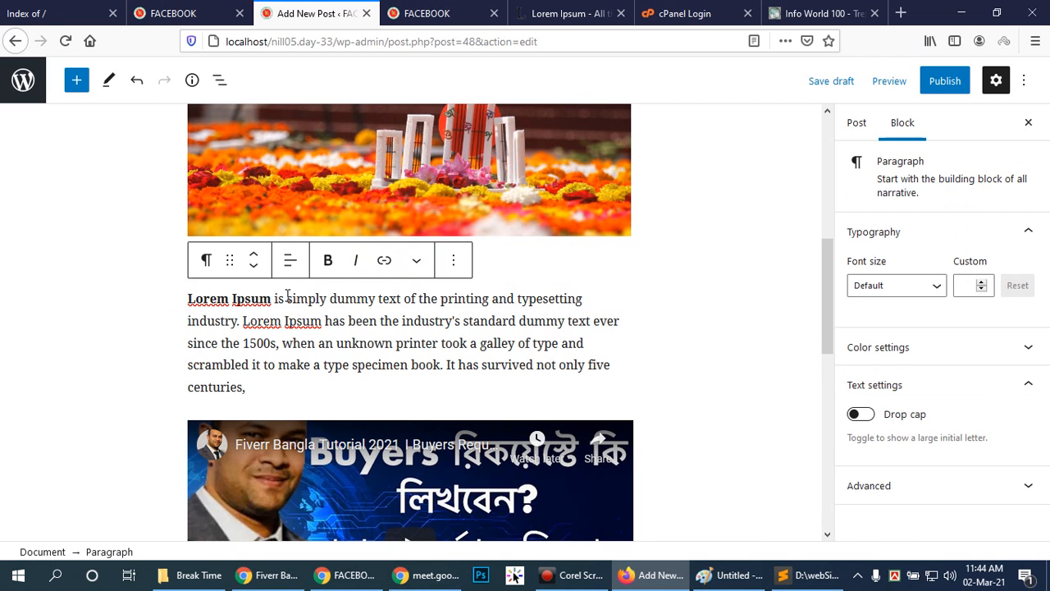
pyautogui.press('Return')
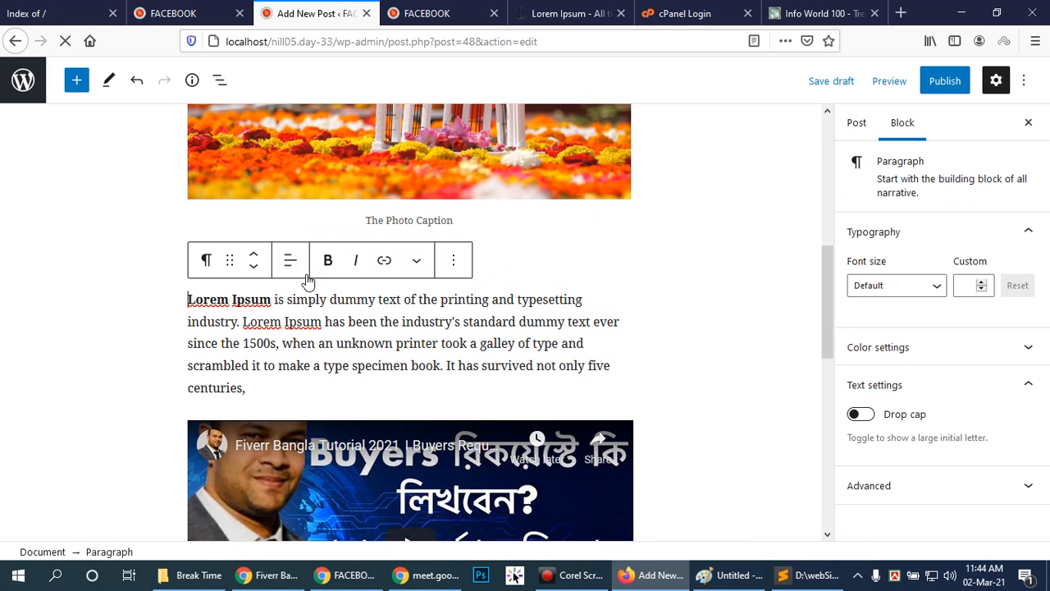
pyautogui.click(493, 257)
pyautogui.click(316, 260)
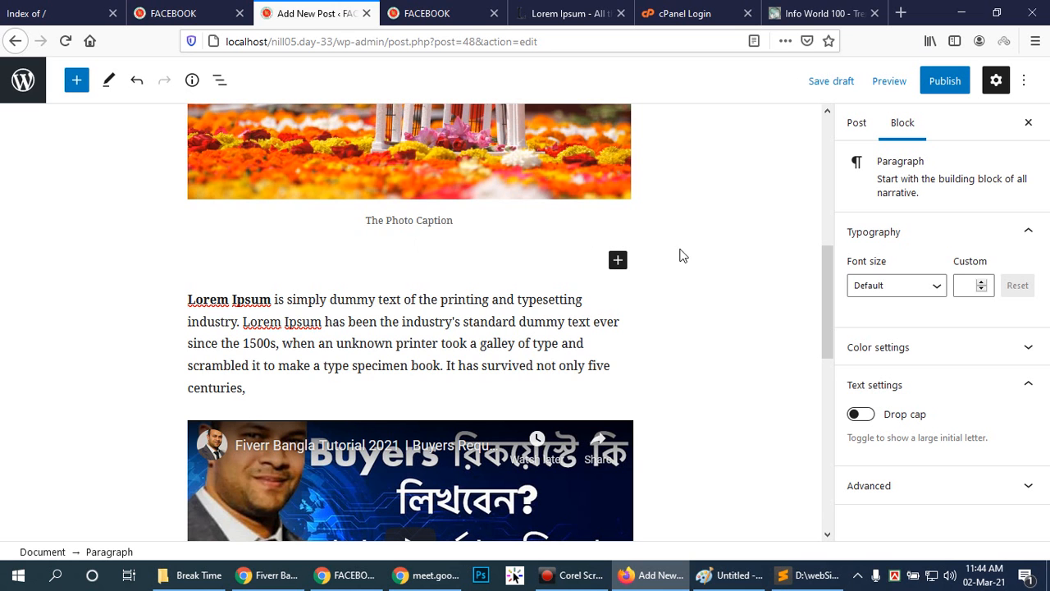
# Switch to Paint and draw a wide, black-outlined header rectangle beside the numbered topic list.
pyautogui.click(734, 574)
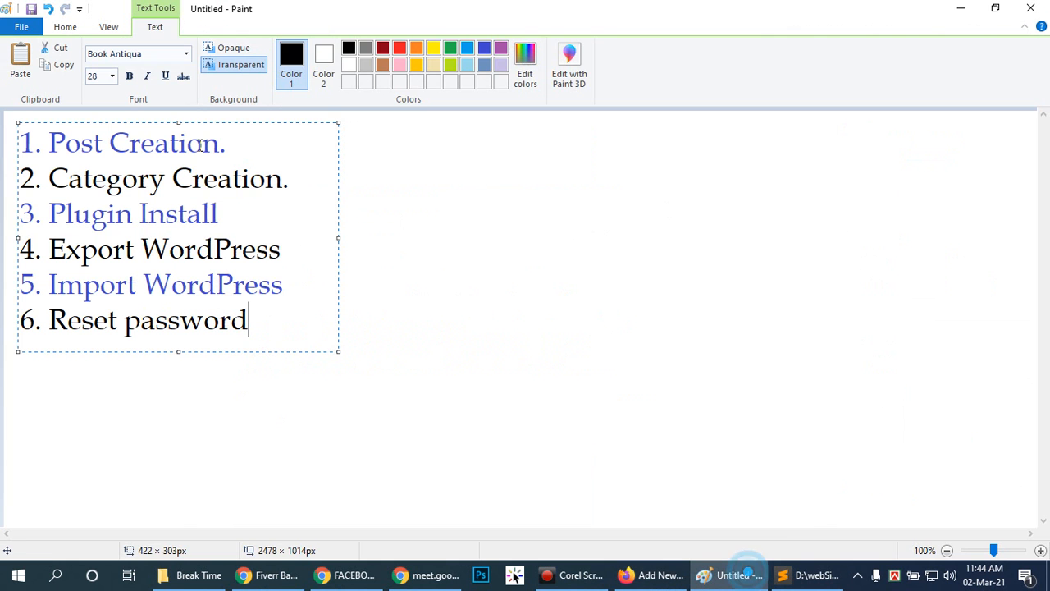
pyautogui.click(492, 196)
pyautogui.click(339, 49)
pyautogui.moveTo(421, 154); pyautogui.dragTo(916, 205)
pyautogui.moveTo(950, 232); pyautogui.dragTo(963, 218)
pyautogui.click(419, 286)
# Draw a tall, narrow sidebar rectangle below the header and a content rectangle of about 494 × 322 px beside it.
pyautogui.moveTo(421, 243)
pyautogui.mouseDown()
pyautogui.moveTo(439, 320)
pyautogui.moveTo(497, 438)
pyautogui.moveTo(565, 492)
pyautogui.mouseUp()
pyautogui.click(750, 349)
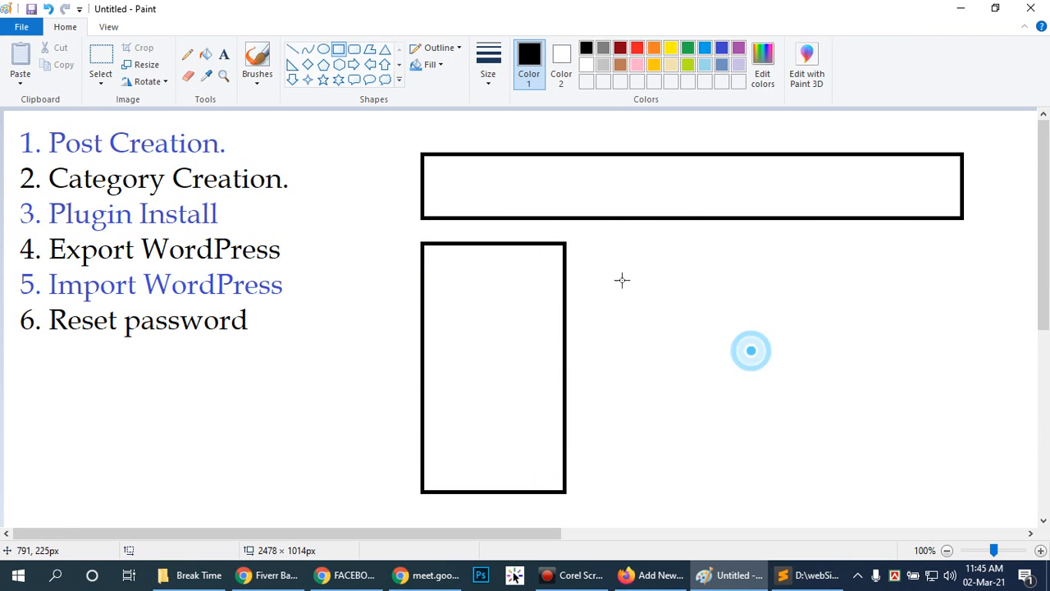
pyautogui.moveTo(579, 243)
pyautogui.mouseDown()
pyautogui.moveTo(834, 473)
pyautogui.moveTo(986, 479)
pyautogui.moveTo(986, 492)
pyautogui.moveTo(958, 491)
pyautogui.mouseUp()
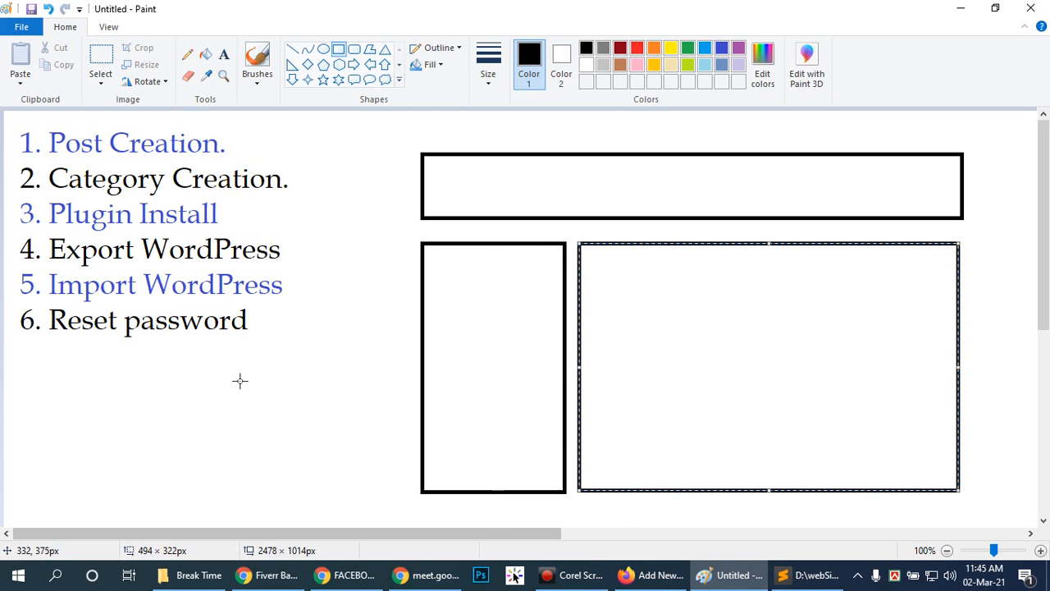
pyautogui.click(681, 505)
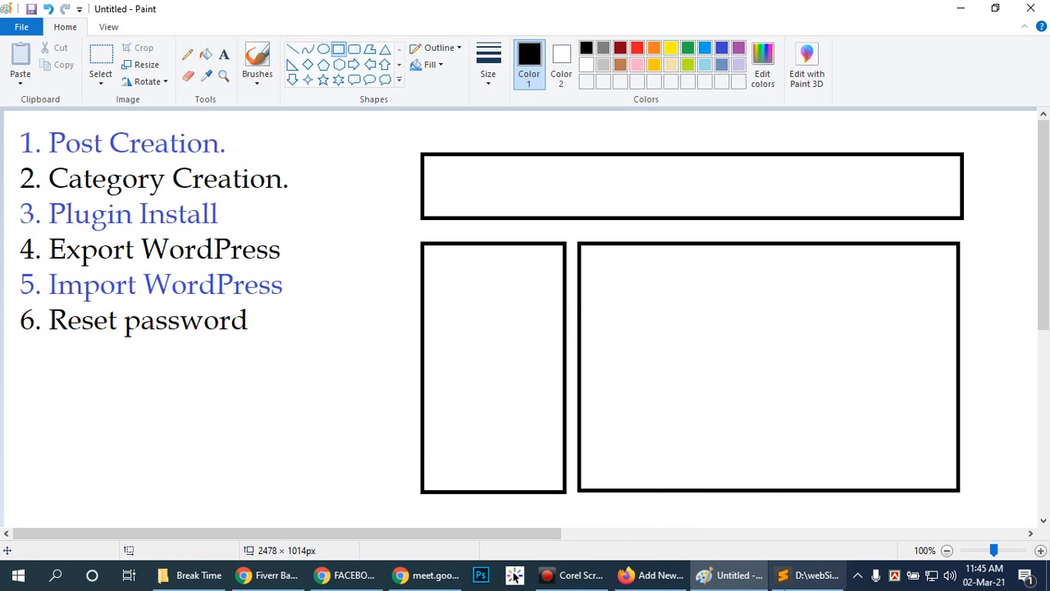
# Switch to Firefox and load prothomalo.com in the Info World 100 tab.
pyautogui.click(652, 574)
pyautogui.click(802, 16)
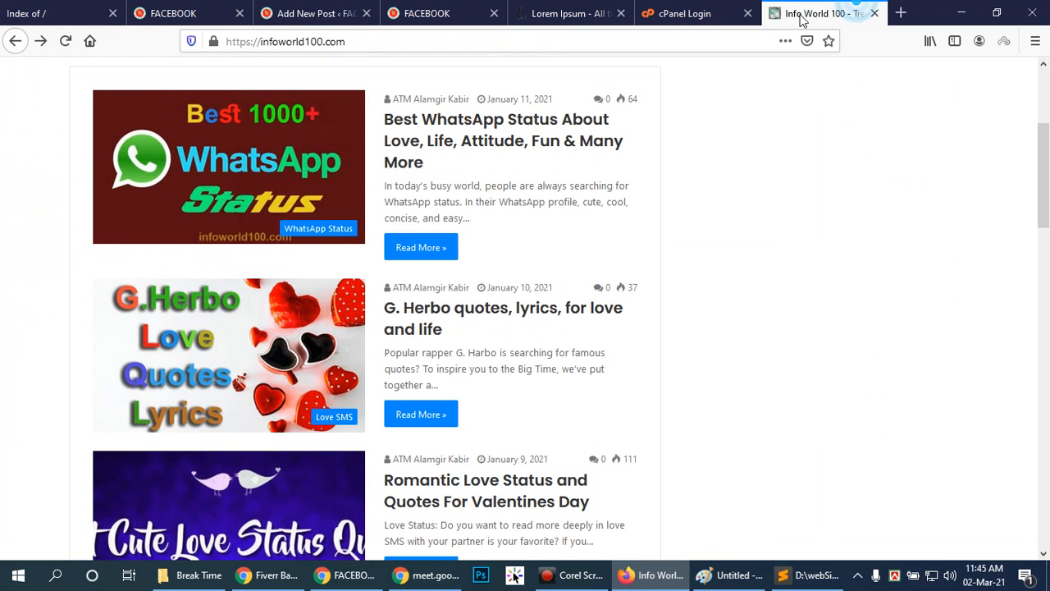
pyautogui.click(599, 39)
pyautogui.write('p')
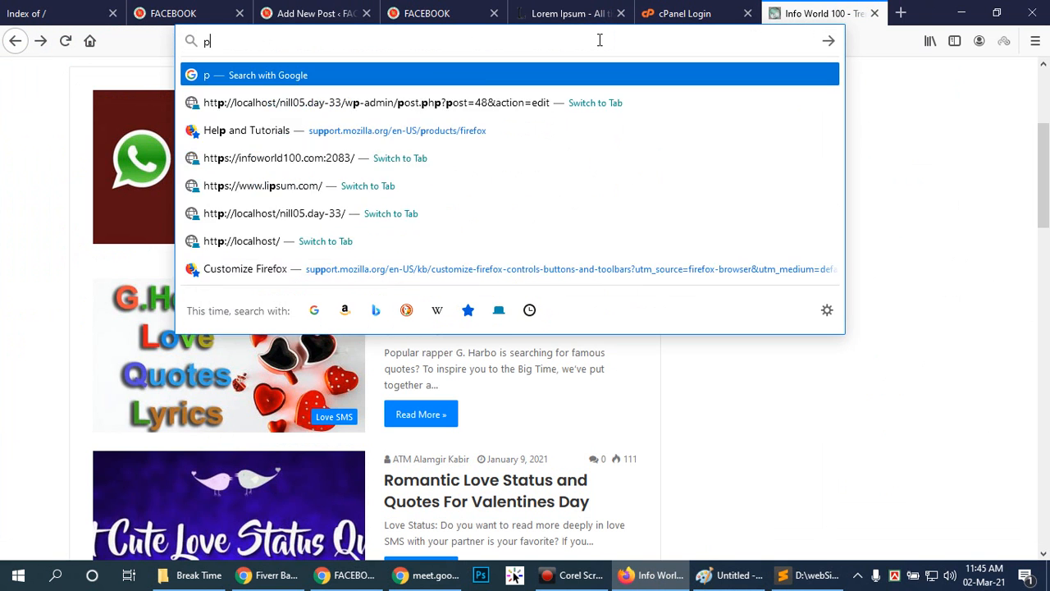
pyautogui.write('rothomalo.com')
pyautogui.press('Return')
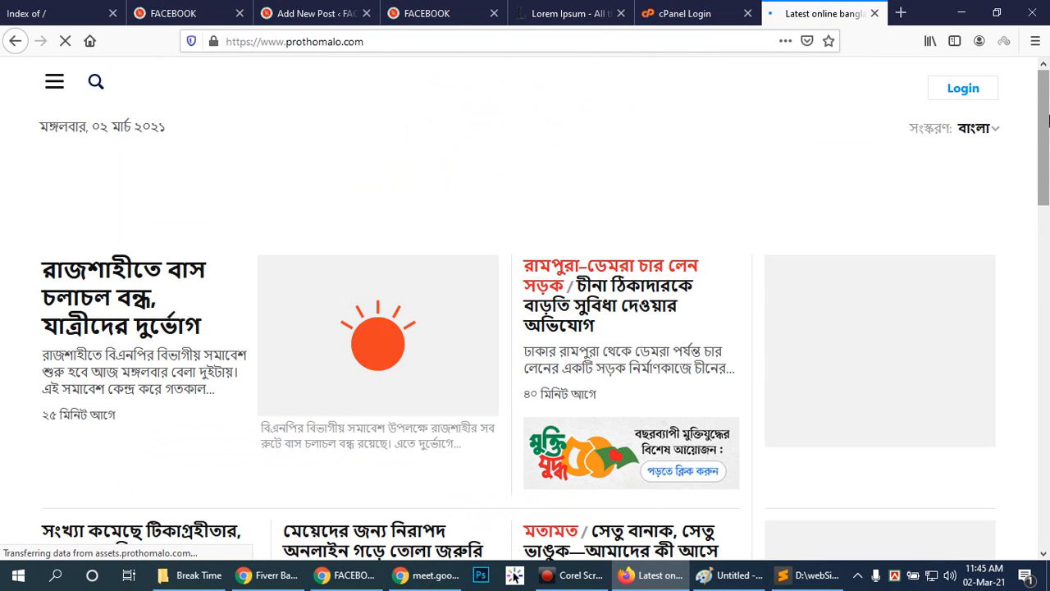
# Accept the cookies on the Prothom Alo site and look through the front page's news sections.
pyautogui.scroll(-10, 1047, 121)
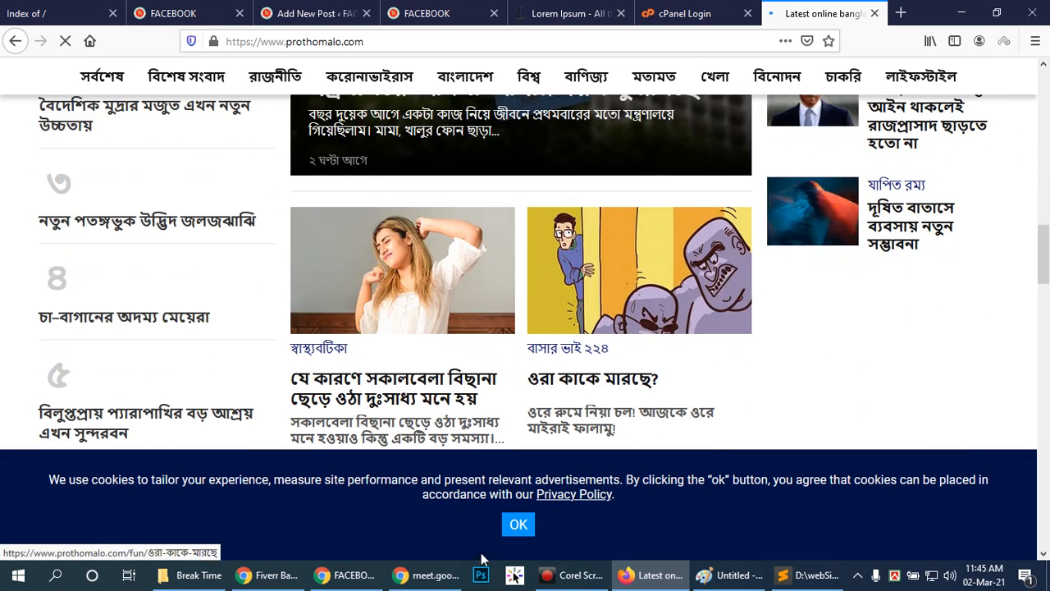
pyautogui.click(517, 523)
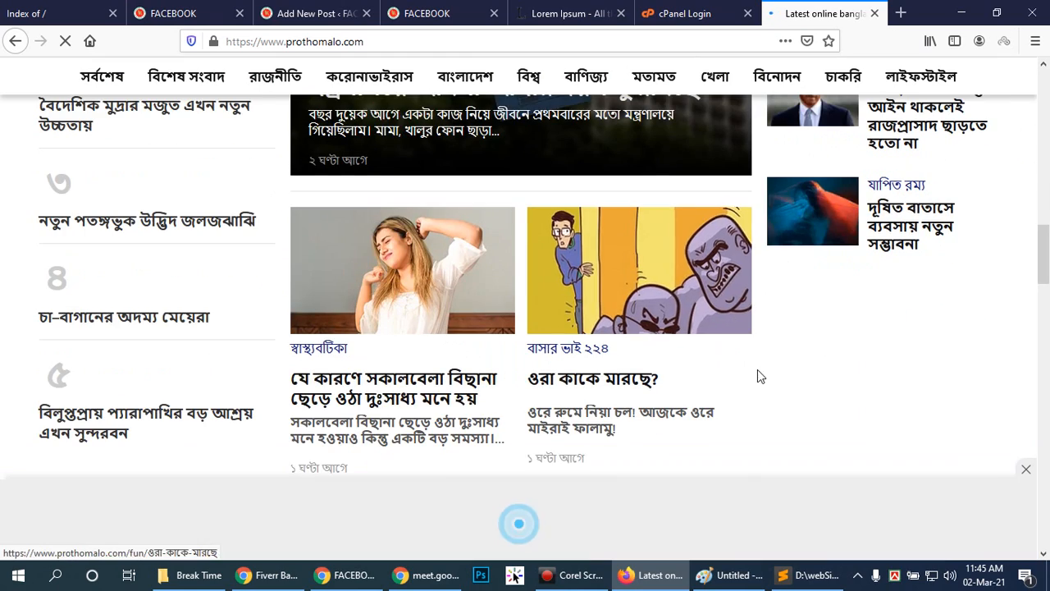
pyautogui.scroll(-6, 758, 369)
pyautogui.scroll(-12, 759, 375)
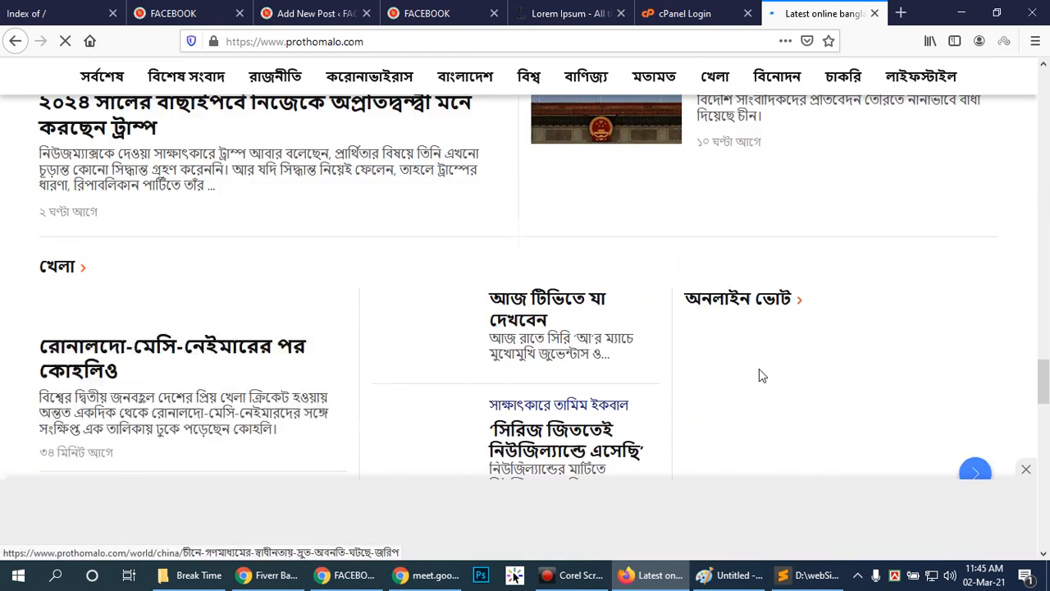
pyautogui.moveTo(1045, 384); pyautogui.dragTo(1043, 89)
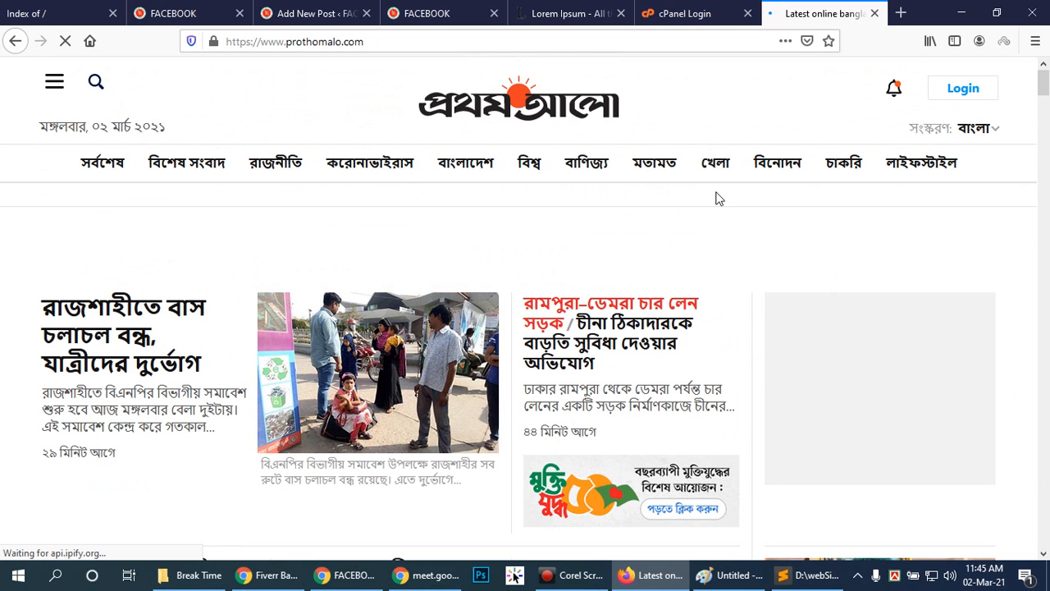
# Search the web for "w3school" in the same tab and close the cPanel Login and "Index of /" tabs.
pyautogui.click(405, 41)
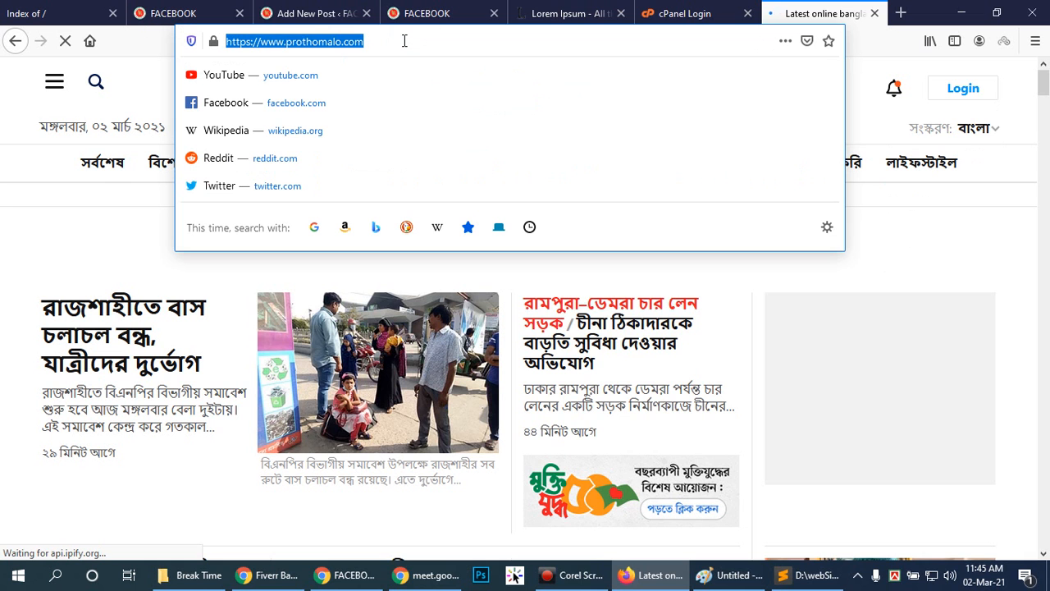
pyautogui.write('w')
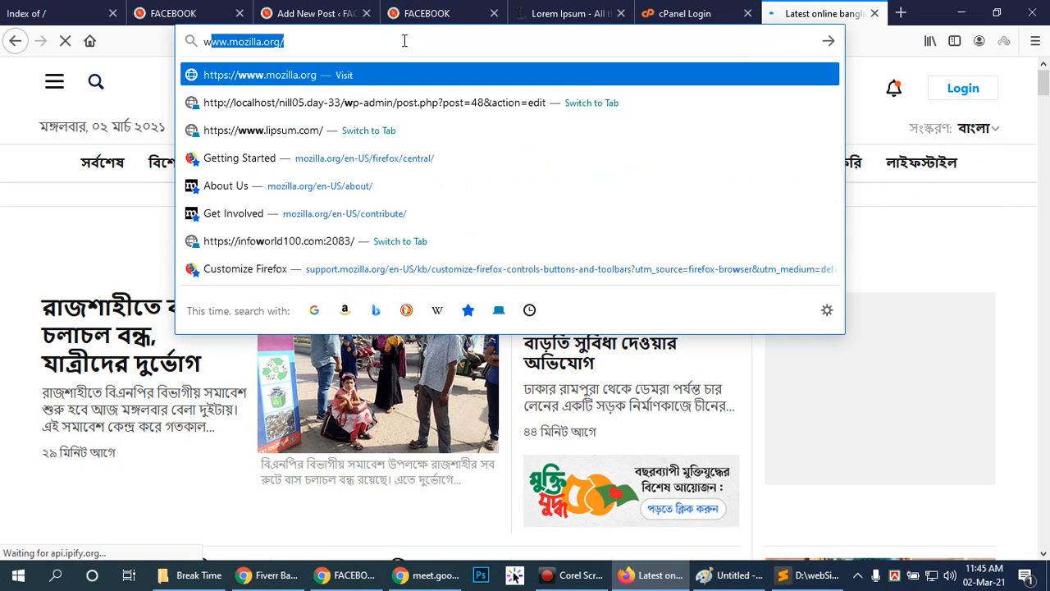
pyautogui.write('3')
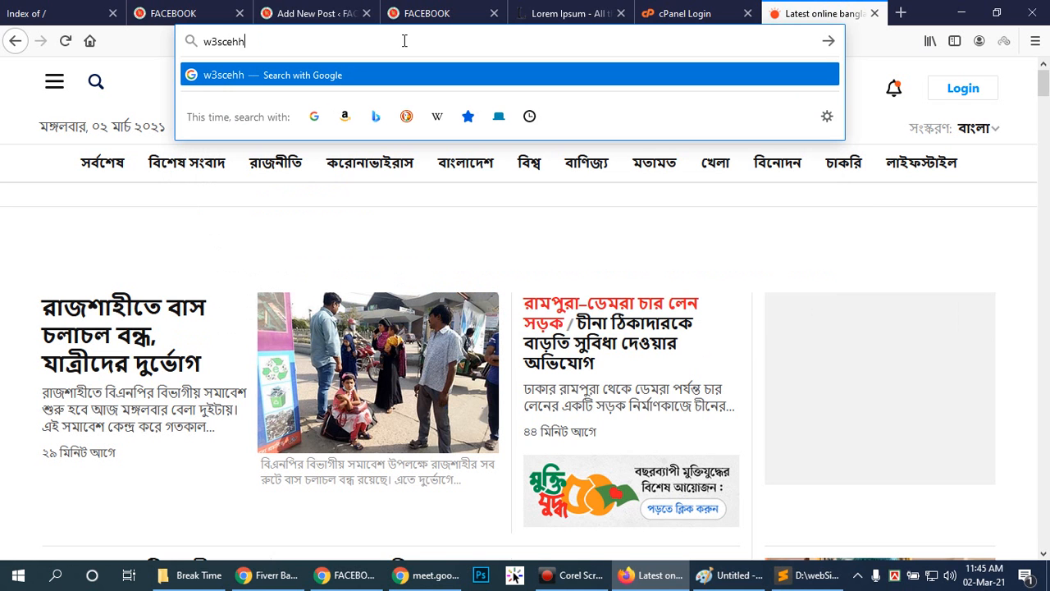
pyautogui.write('school')
pyautogui.press('Return')
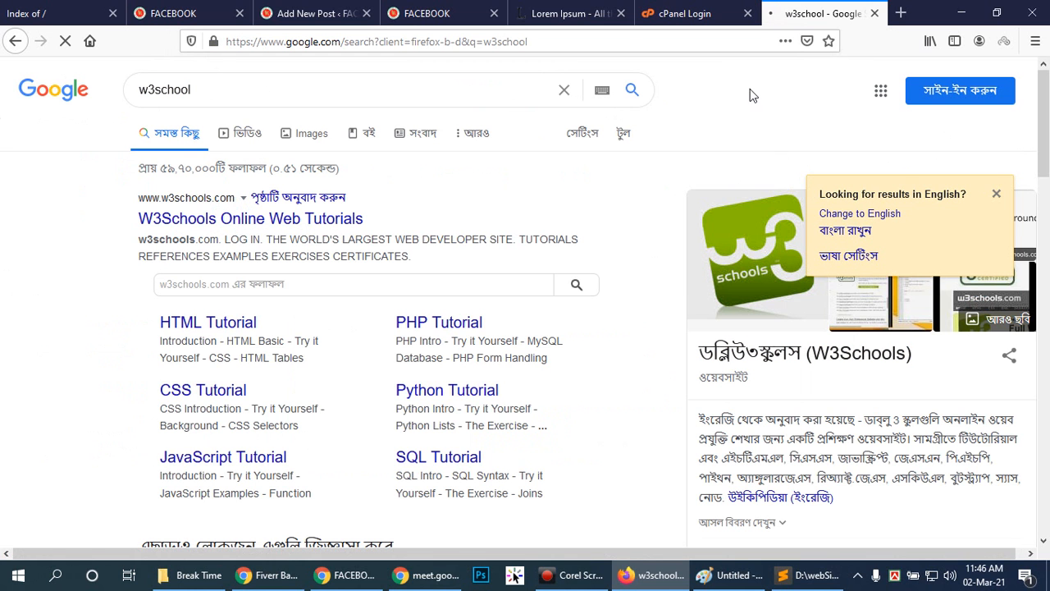
pyautogui.click(747, 13)
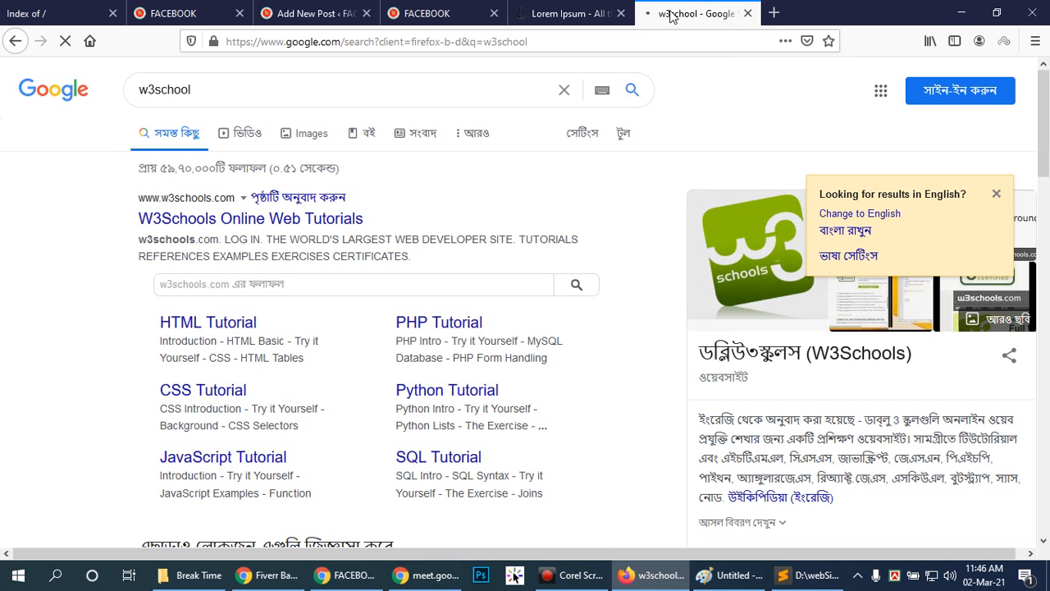
pyautogui.click(115, 13)
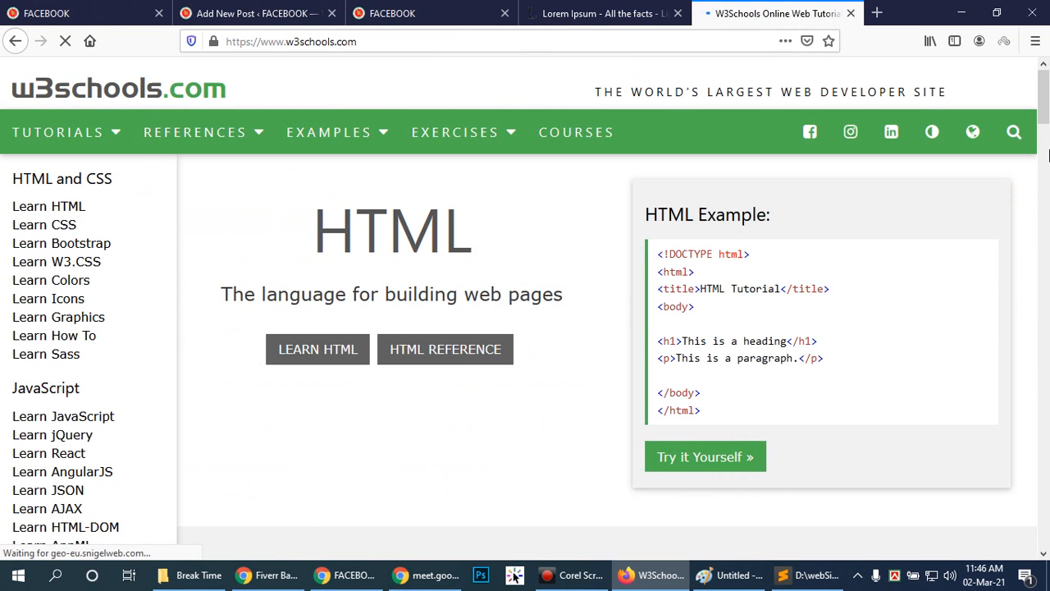
# Open the HTML tutorial on W3Schools and view its HTML Editors and HTML Attributes pages.
pyautogui.click(104, 206)
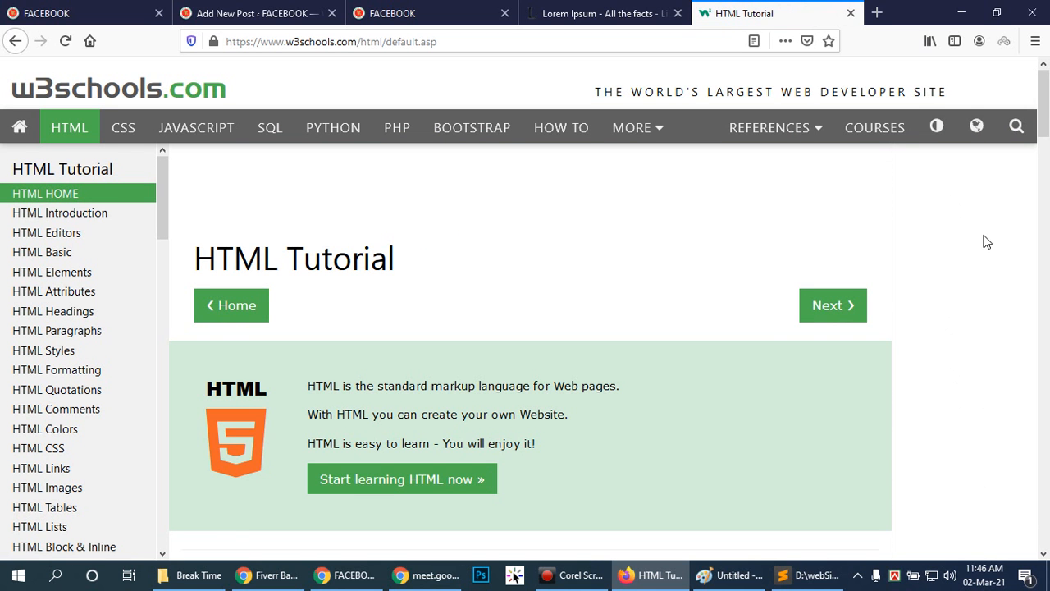
pyautogui.moveTo(1044, 123); pyautogui.dragTo(1042, 95)
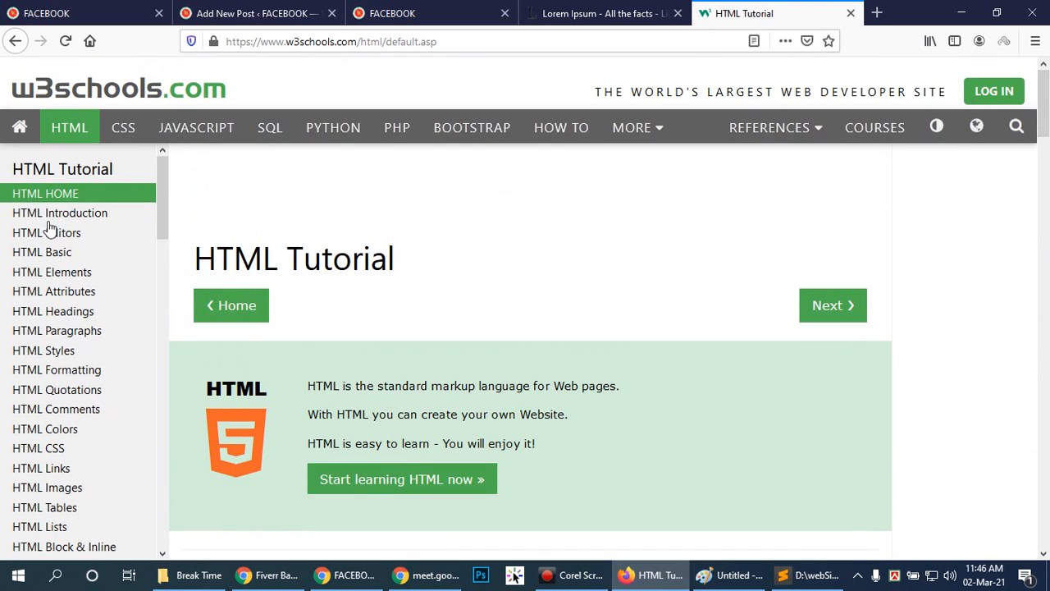
pyautogui.click(89, 234)
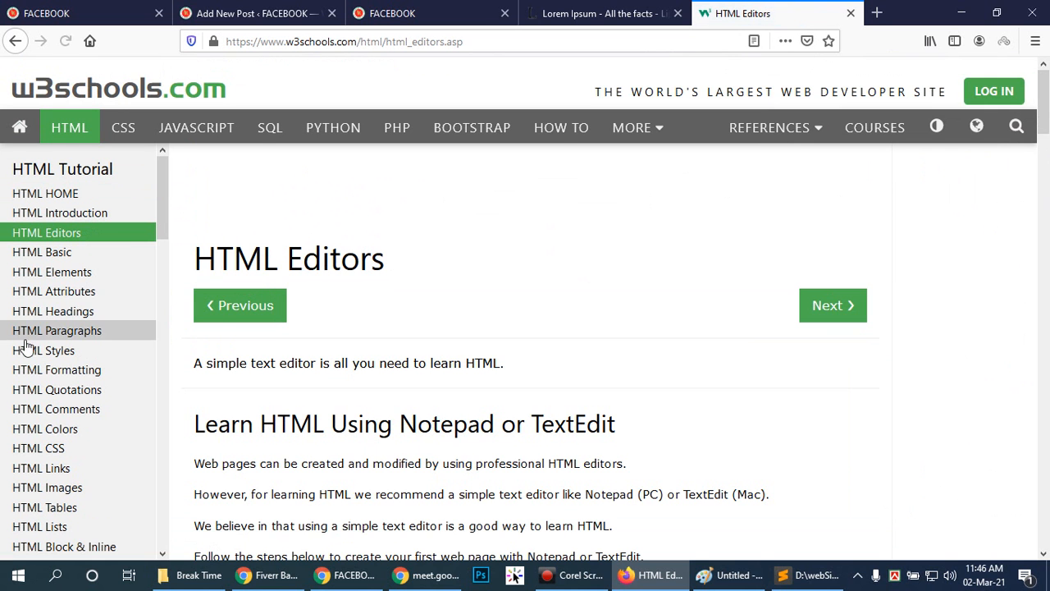
pyautogui.click(65, 292)
pyautogui.moveTo(1048, 75)
pyautogui.mouseDown()
pyautogui.moveTo(1048, 113)
pyautogui.moveTo(1046, 74)
pyautogui.mouseUp()
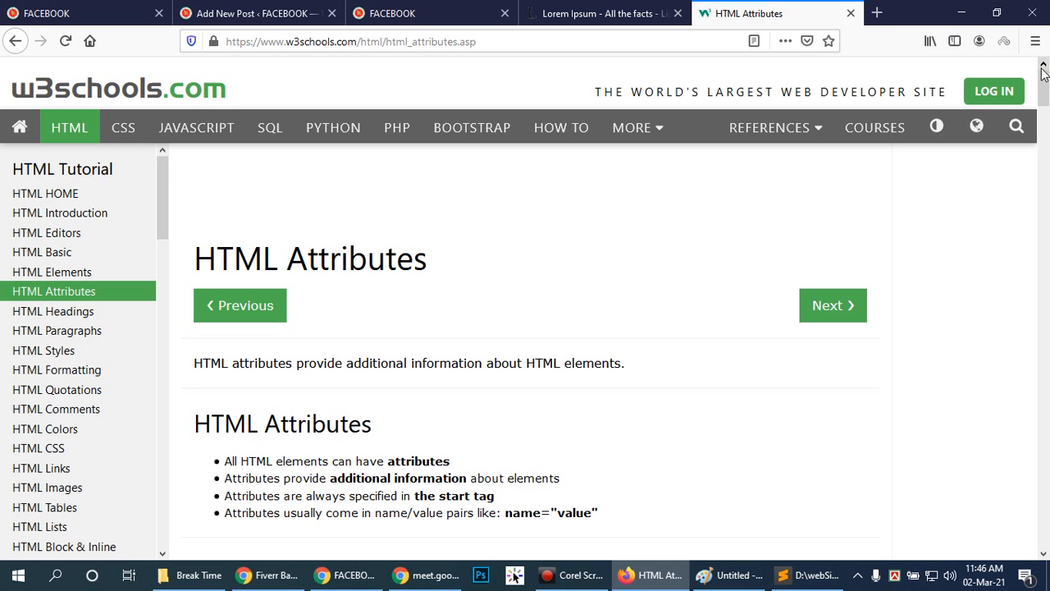
# Return to the Add New Post tab and review the post's image, video and text blocks.
pyautogui.click(558, 11)
pyautogui.click(394, 13)
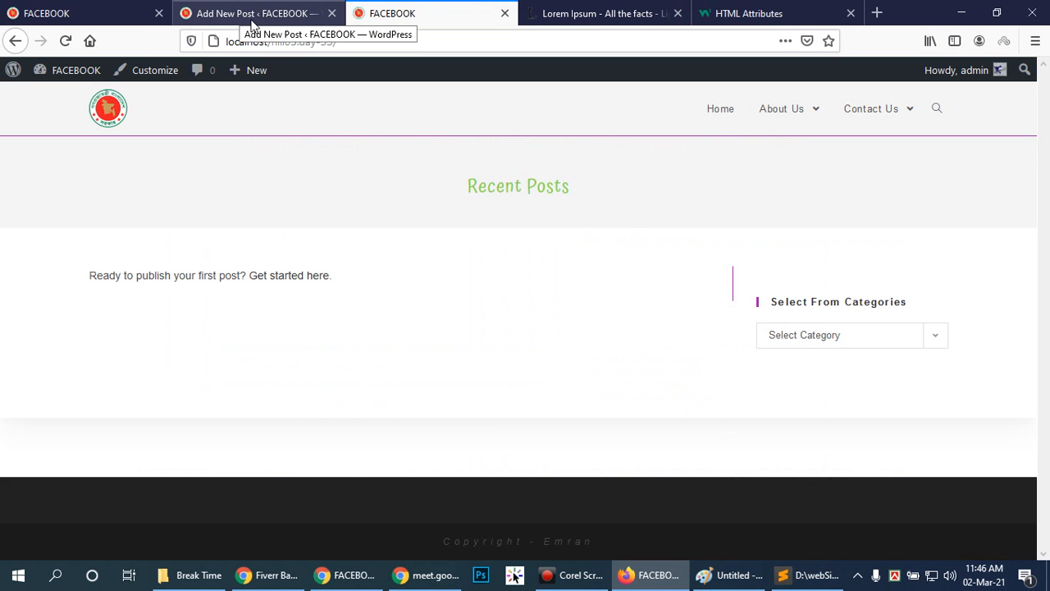
pyautogui.click(122, 12)
pyautogui.click(246, 13)
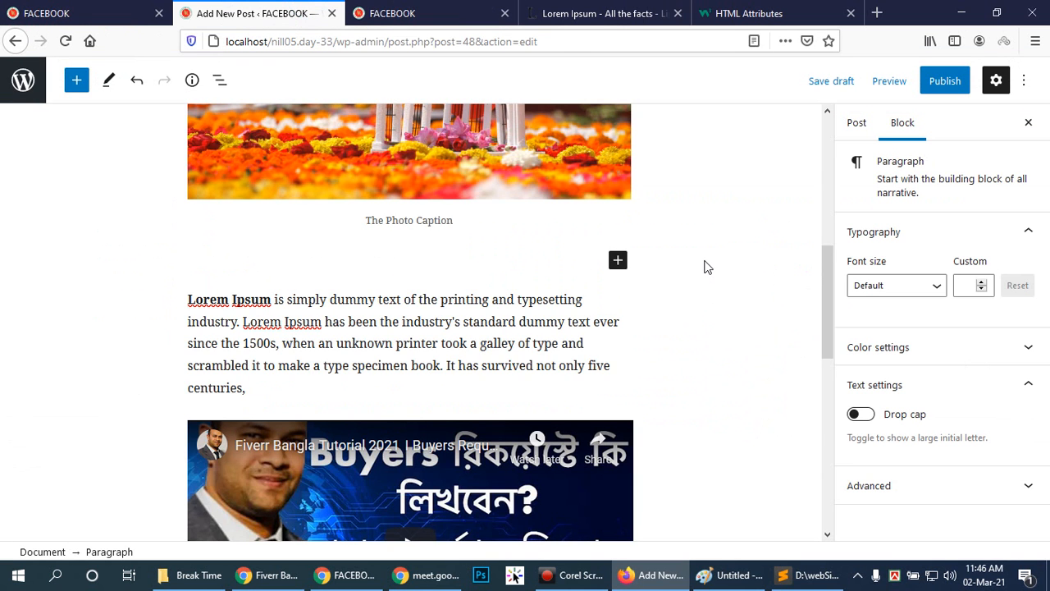
pyautogui.scroll(3, 697, 259)
pyautogui.scroll(-9, 698, 258)
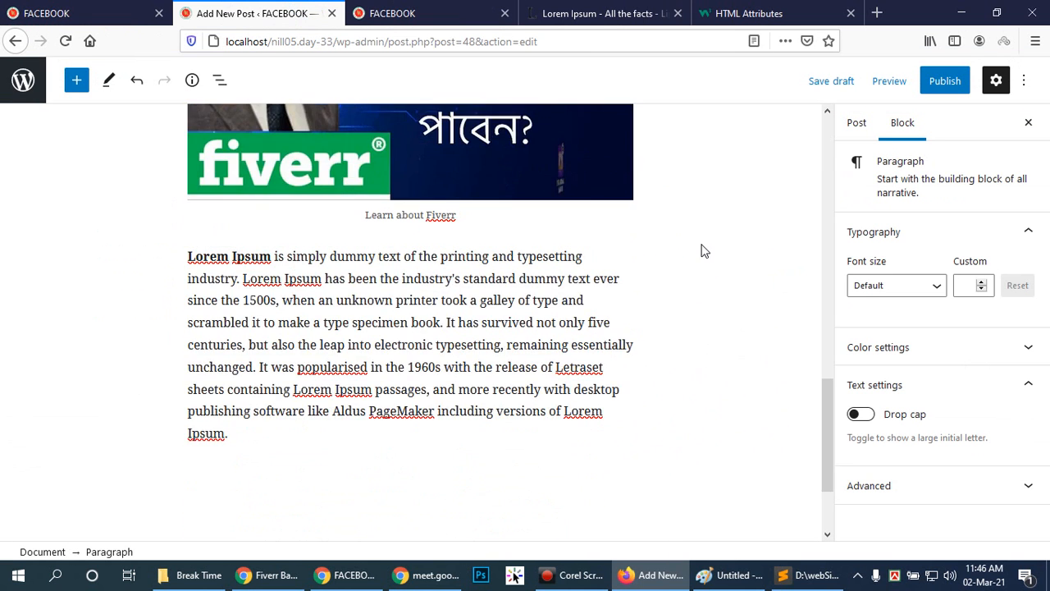
pyautogui.scroll(5, 714, 247)
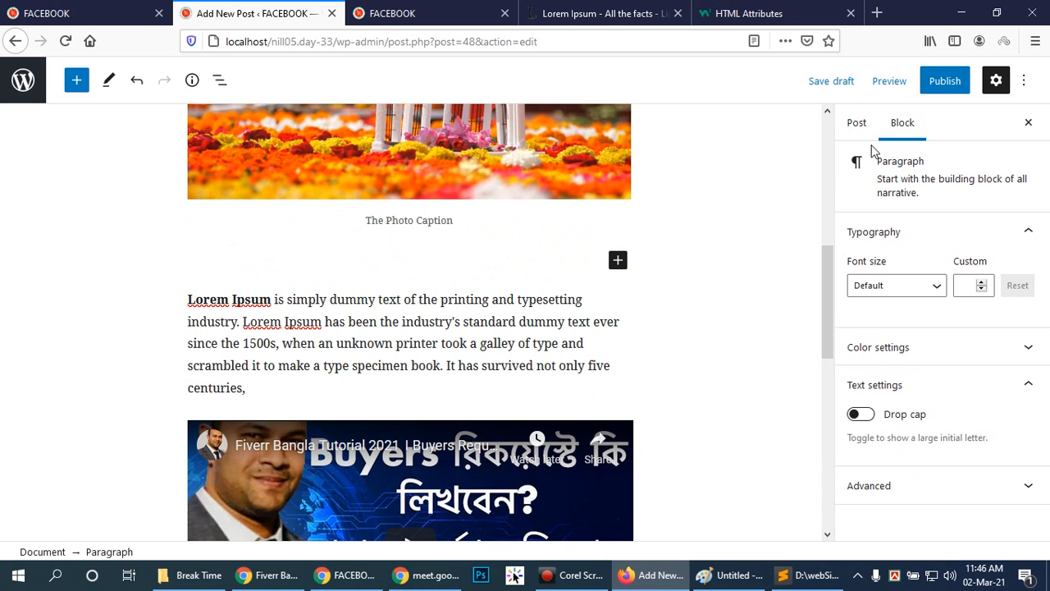
# Show the settings of the whole post and check the Categories section.
pyautogui.click(853, 122)
pyautogui.scroll(-2, 1006, 390)
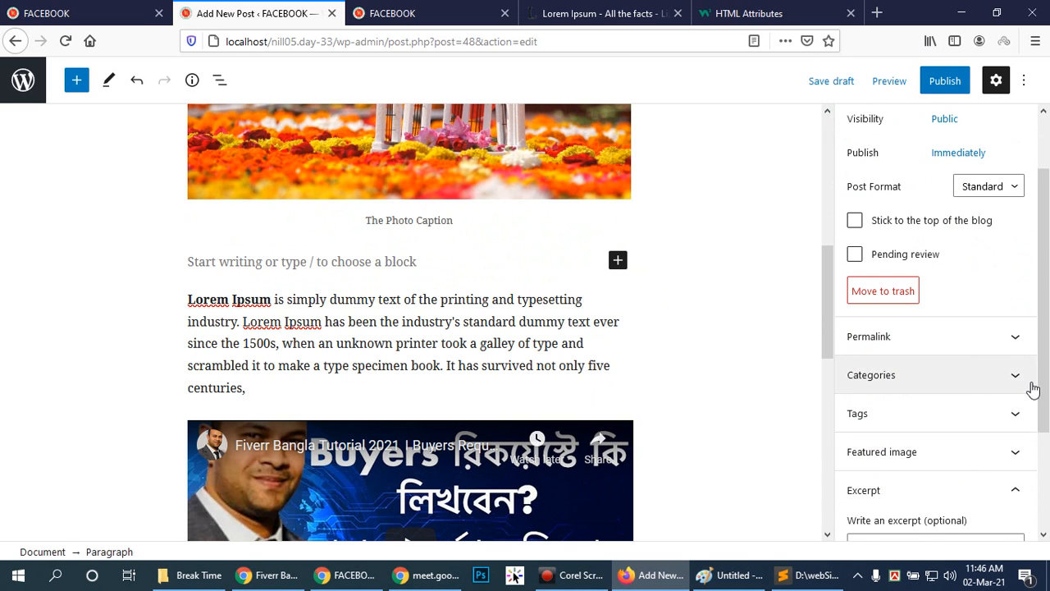
pyautogui.click(1019, 379)
pyautogui.click(1017, 381)
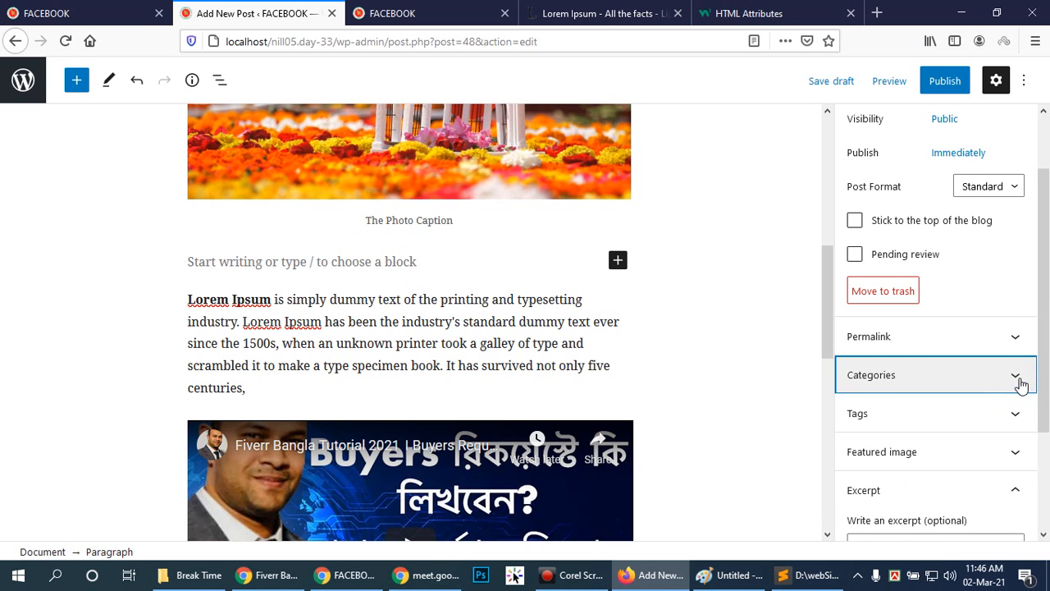
# Collapse the Excerpt section in the post settings and publish the post The Day On.
pyautogui.scroll(-3, 1012, 493)
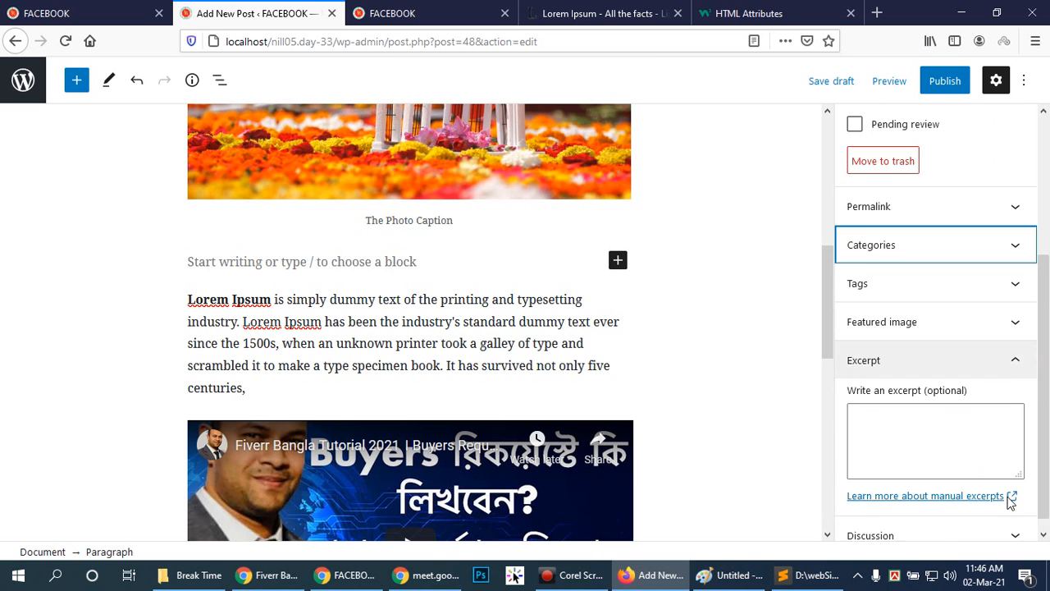
pyautogui.click(1018, 349)
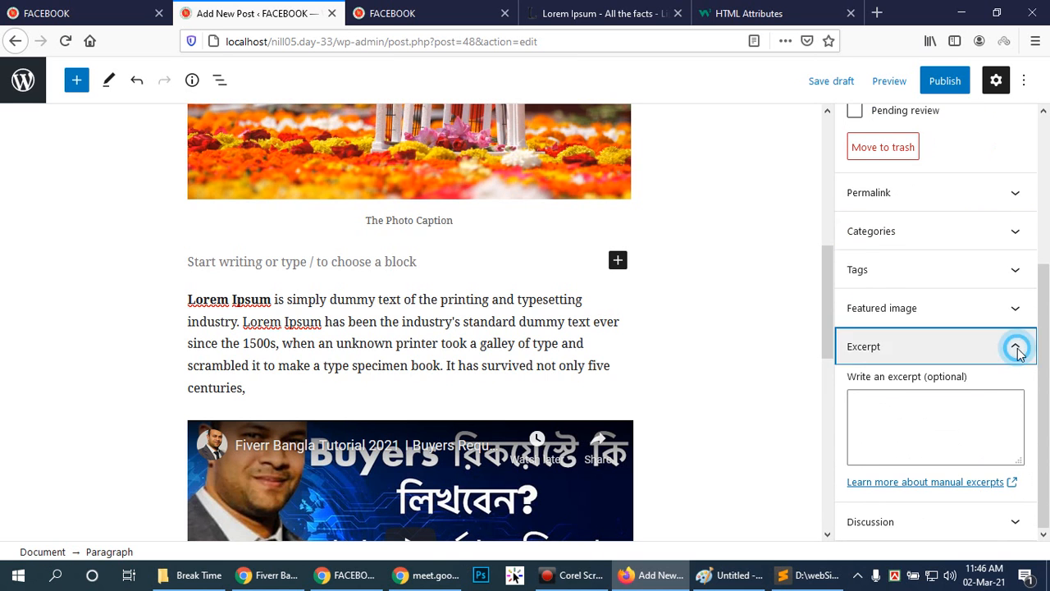
pyautogui.click(946, 82)
pyautogui.click(898, 81)
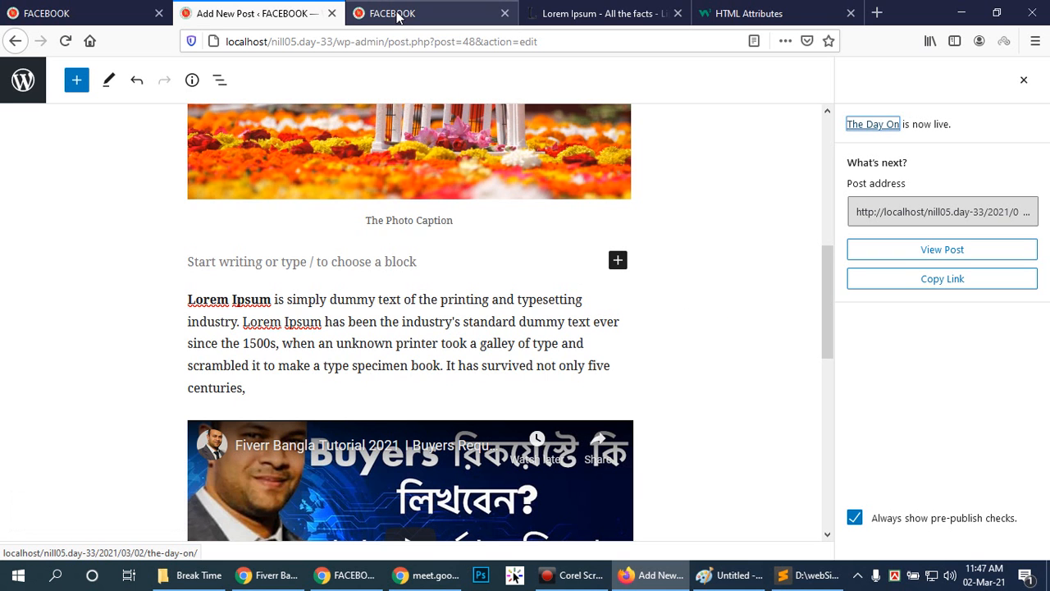
# Switch to the Chrome Incognito window, reload the site's home page and view the published post The Day On.
pyautogui.click(341, 575)
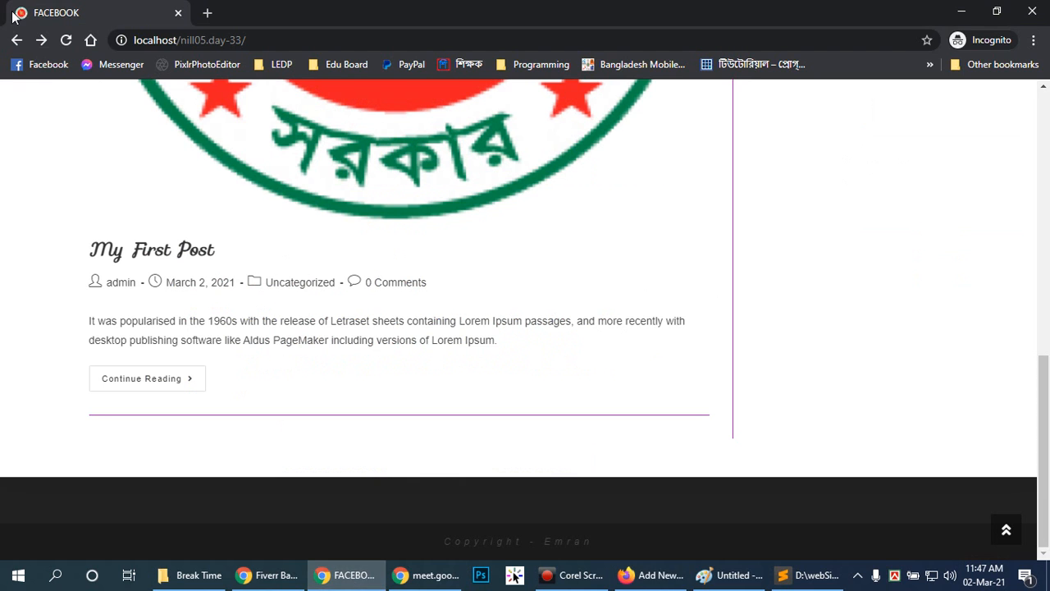
pyautogui.click(65, 40)
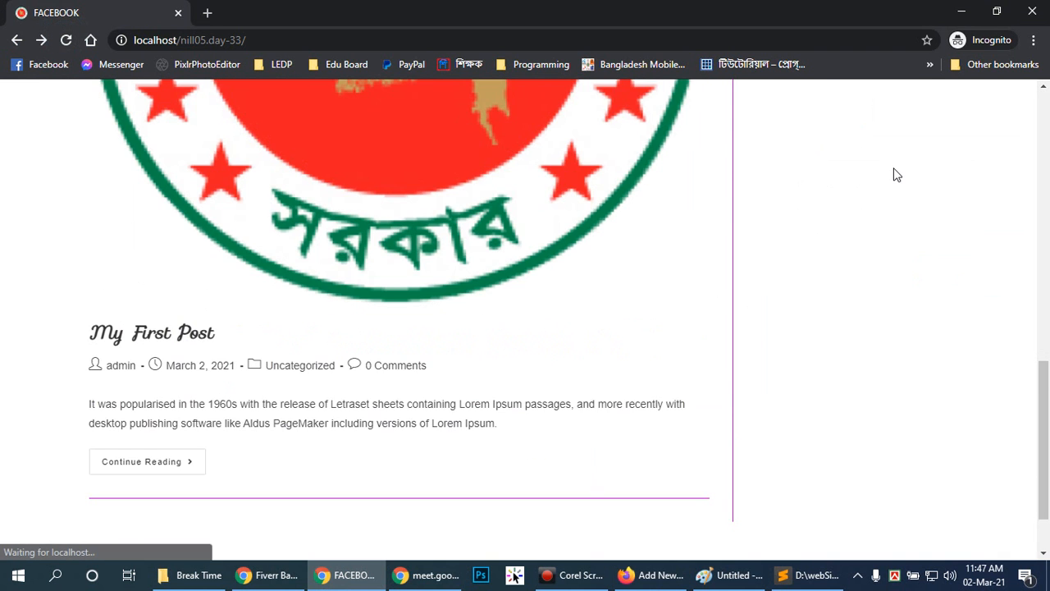
pyautogui.scroll(4, 896, 175)
pyautogui.scroll(-7, 576, 143)
pyautogui.scroll(5, 577, 143)
pyautogui.scroll(5, 577, 143)
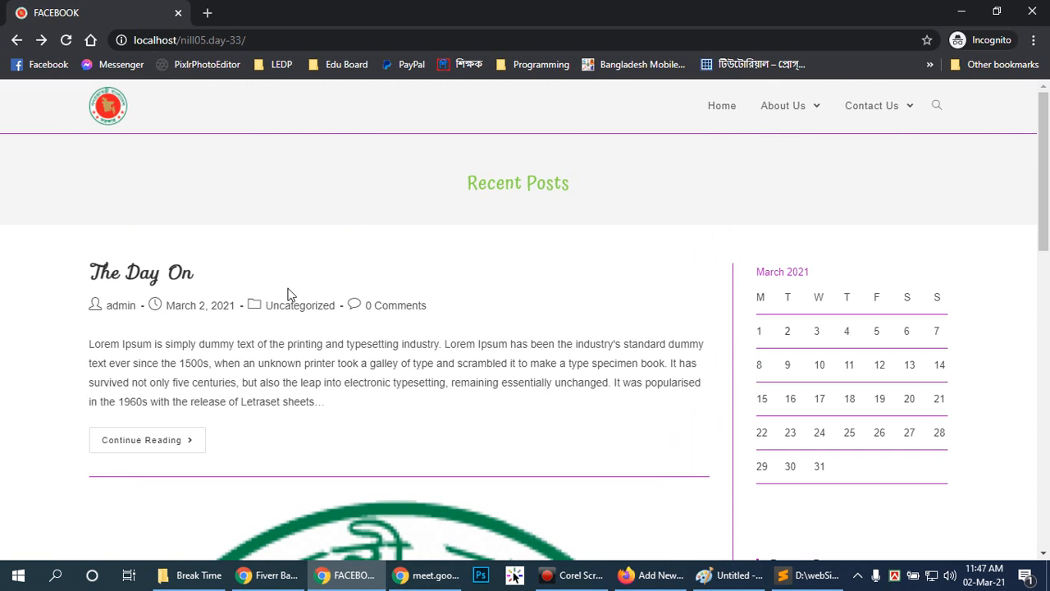
pyautogui.scroll(-2, 572, 294)
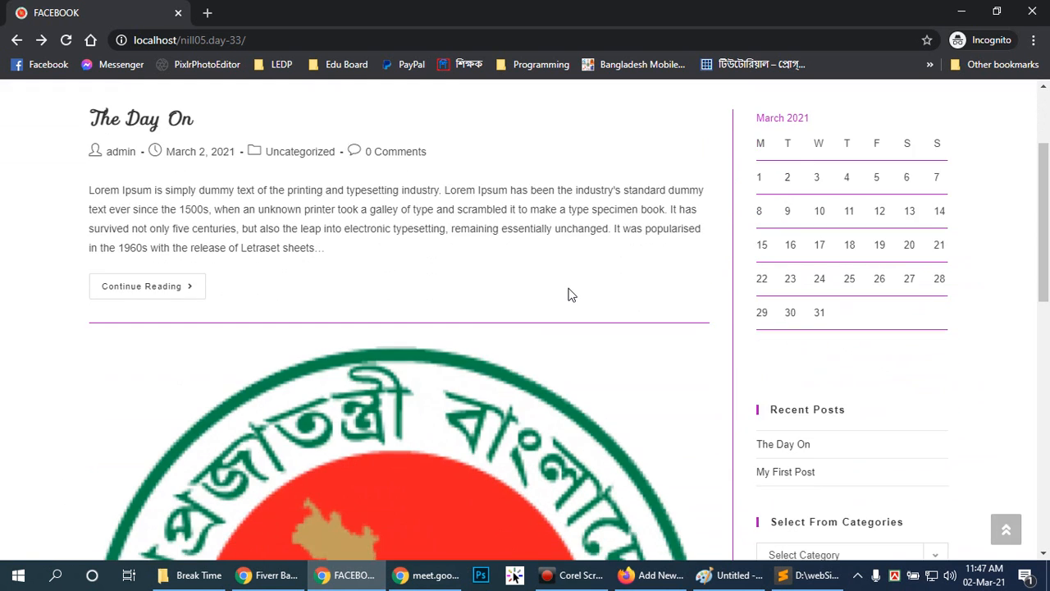
# Highlight and compare the excerpt texts of The Day On and My First Post in the Recent Posts list.
pyautogui.moveTo(333, 253); pyautogui.dragTo(87, 198)
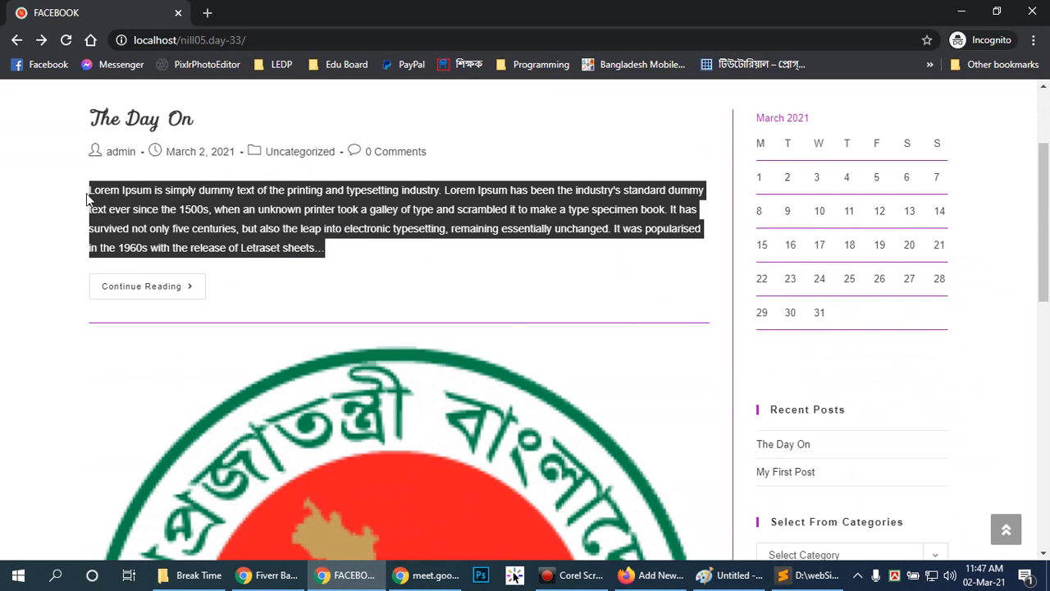
pyautogui.click(348, 263)
pyautogui.scroll(-8, 435, 260)
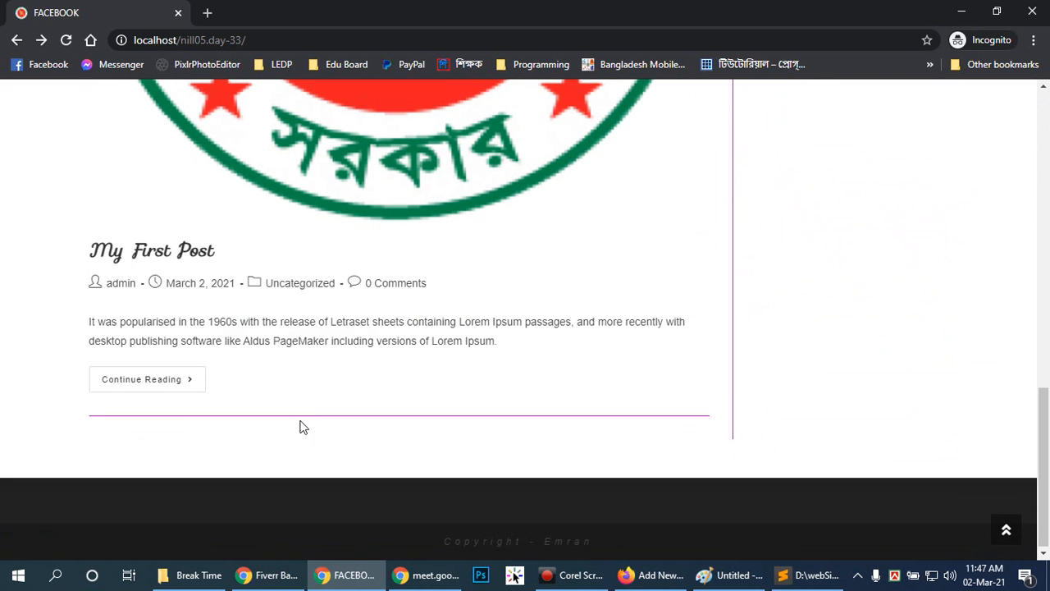
pyautogui.moveTo(522, 343); pyautogui.dragTo(70, 328)
pyautogui.click(513, 360)
pyautogui.scroll(10, 512, 359)
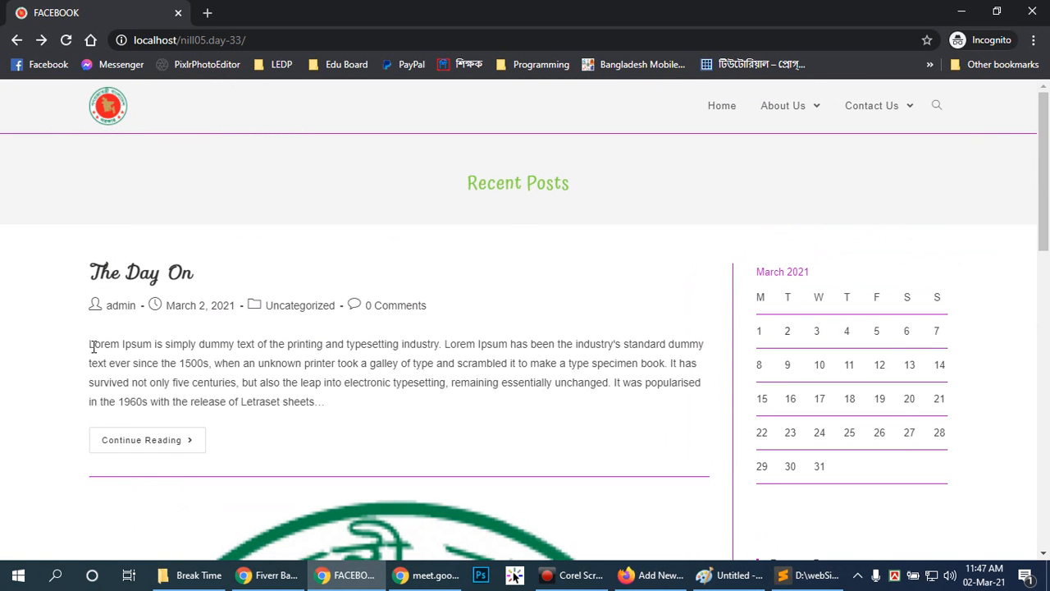
pyautogui.moveTo(90, 347); pyautogui.dragTo(351, 403)
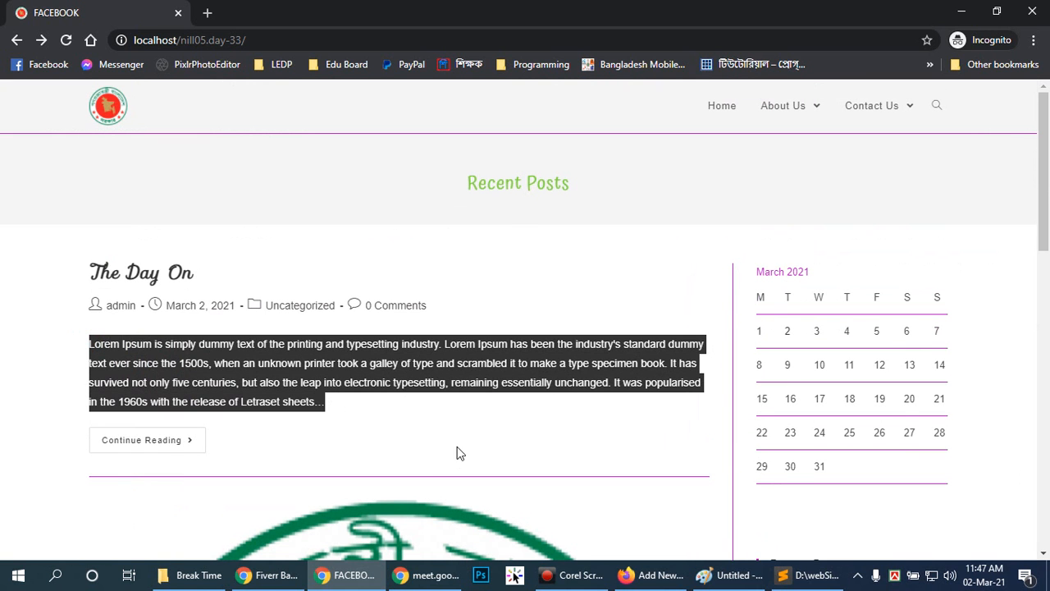
pyautogui.click(429, 424)
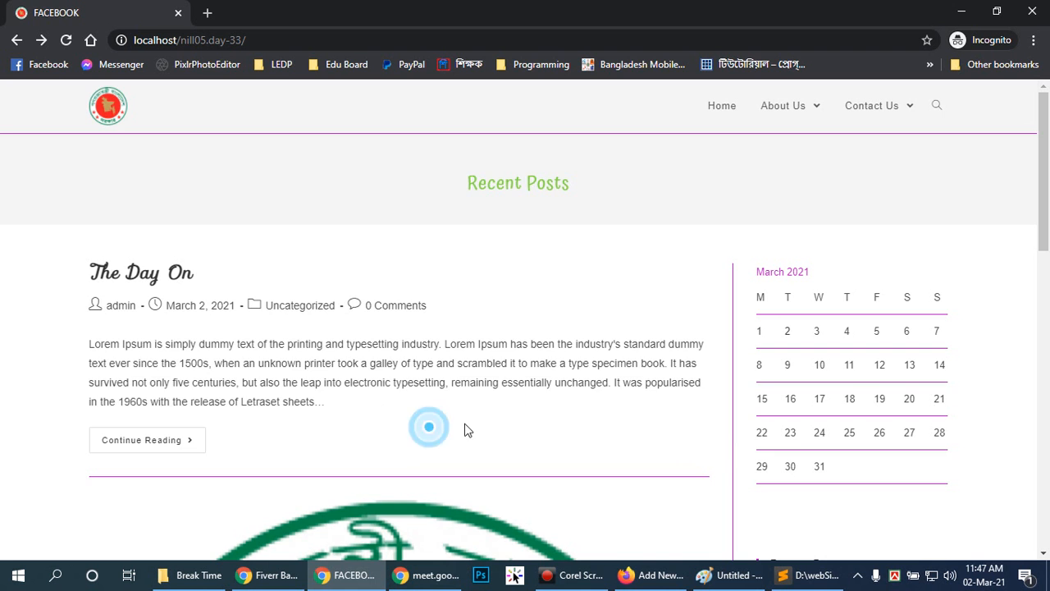
# Examine how the two entries are laid out on the home page, especially the large featured image of My First Post.
pyautogui.scroll(-5, 473, 417)
pyautogui.scroll(-4, 457, 352)
pyautogui.scroll(6, 385, 368)
pyautogui.scroll(-1, 398, 366)
pyautogui.scroll(4, 399, 367)
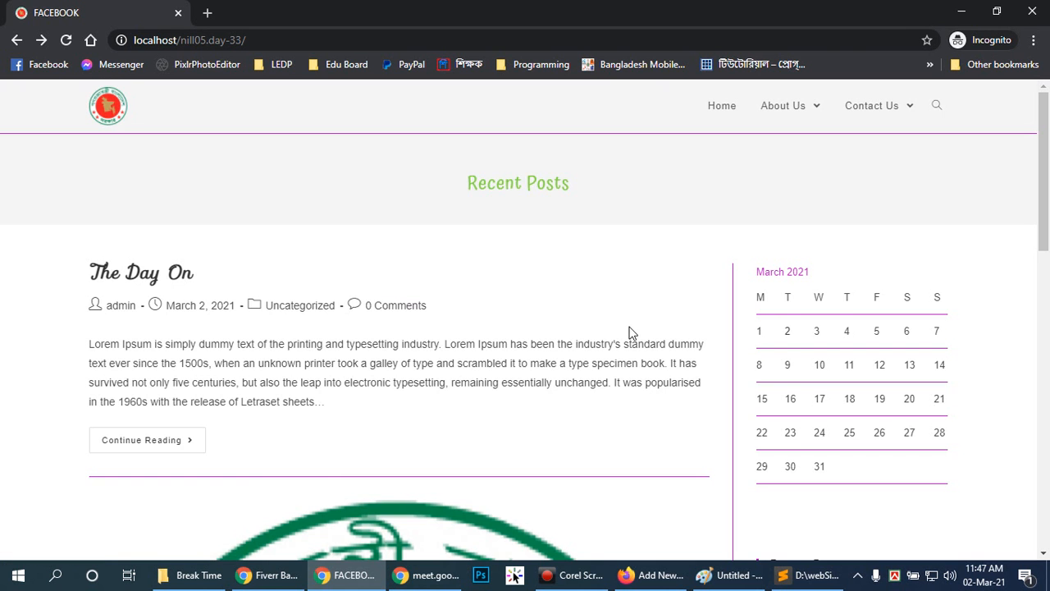
pyautogui.scroll(-4, 628, 342)
pyautogui.scroll(-5, 627, 342)
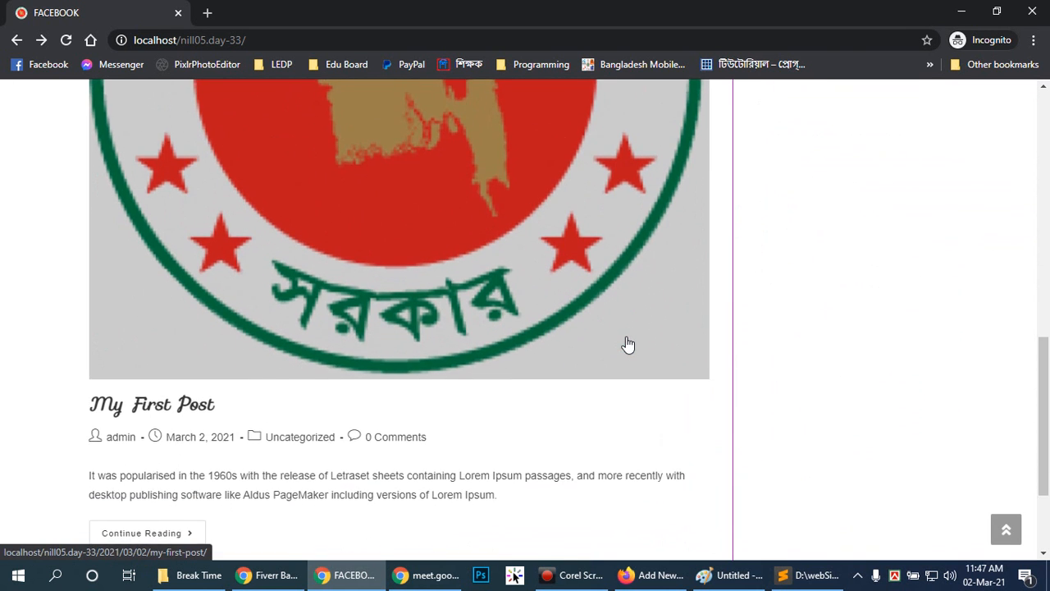
pyautogui.scroll(5, 429, 326)
pyautogui.scroll(-1, 390, 353)
pyautogui.scroll(-1, 389, 353)
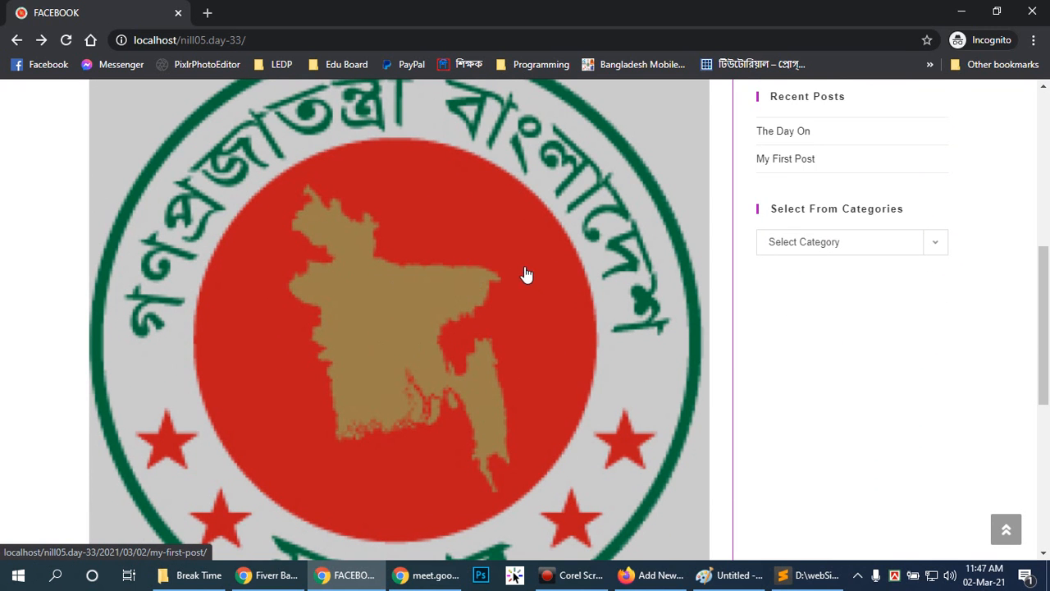
pyautogui.scroll(5, 433, 265)
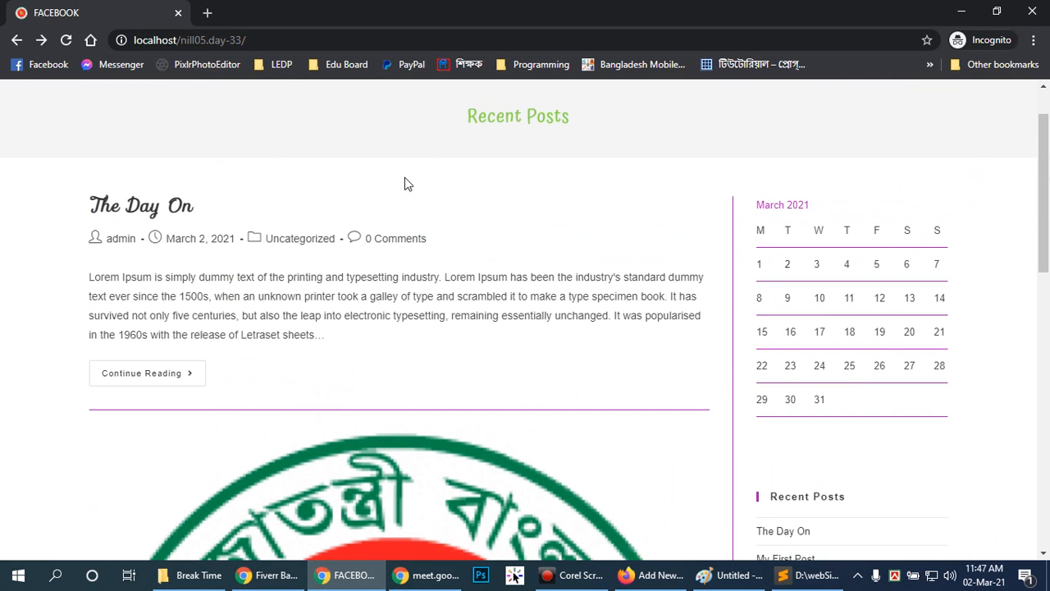
pyautogui.scroll(-6, 413, 188)
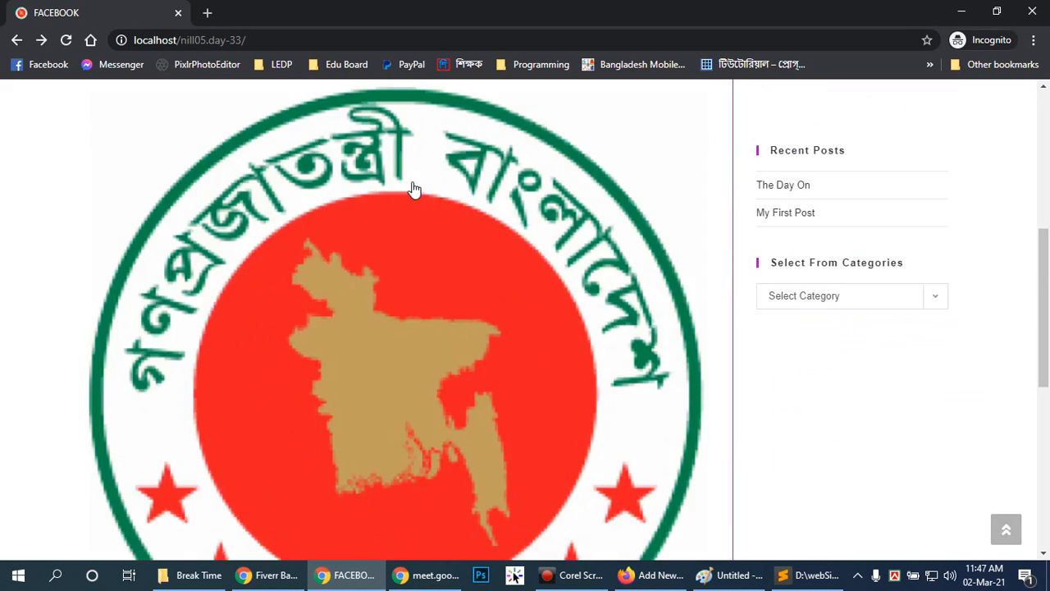
pyautogui.scroll(3, 465, 261)
# Inspect the featured image of My First Post in enlarged developer tools and review the styles of its overlay element.
pyautogui.rightClick(405, 327)
pyautogui.click(456, 468)
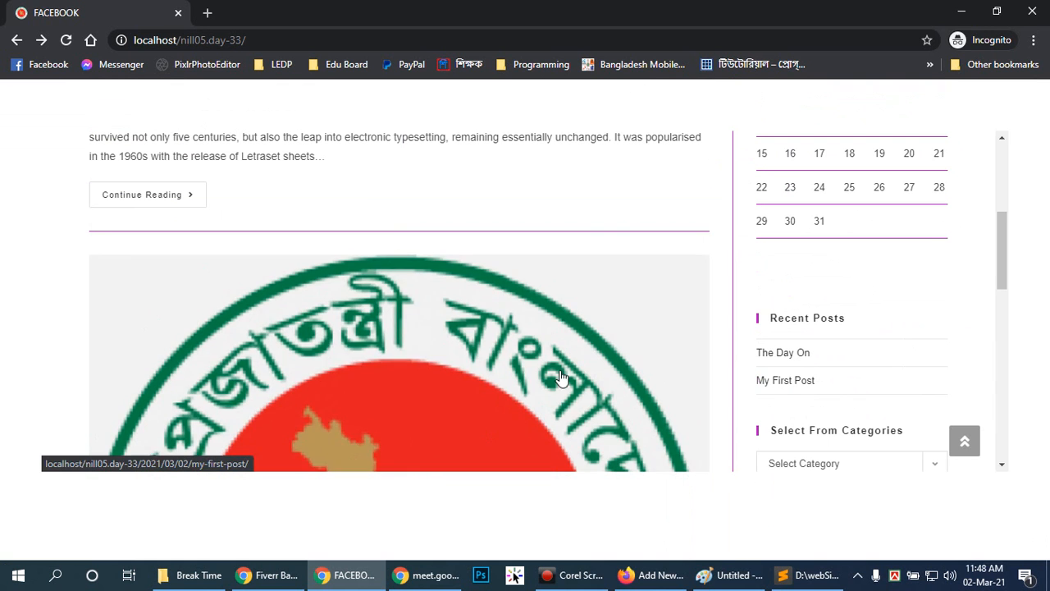
pyautogui.scroll(-6, 608, 272)
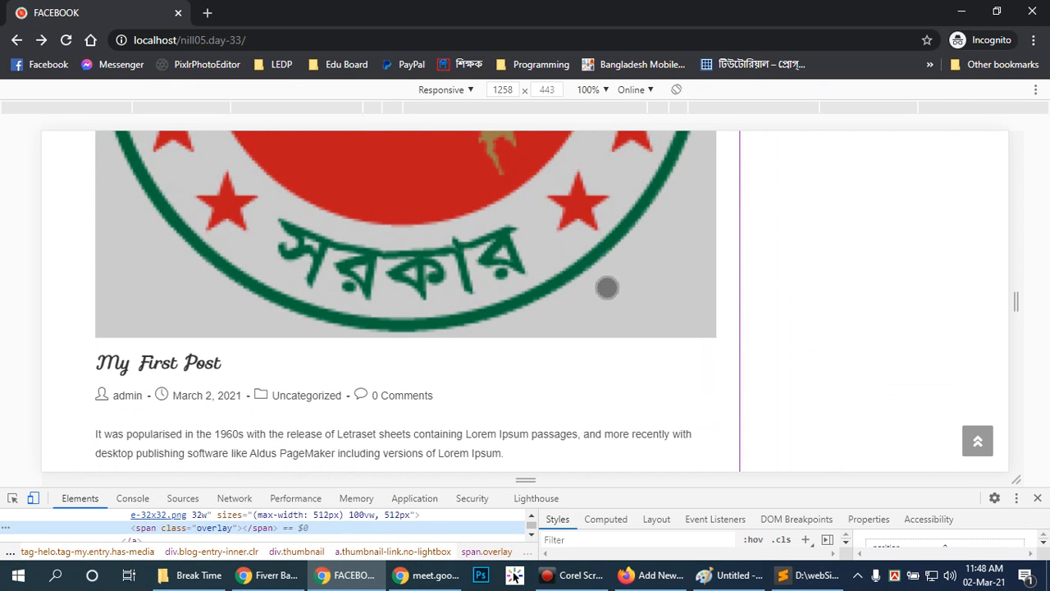
pyautogui.moveTo(527, 480); pyautogui.dragTo(527, 395)
pyautogui.moveTo(525, 489); pyautogui.dragTo(525, 353)
pyautogui.click(13, 369)
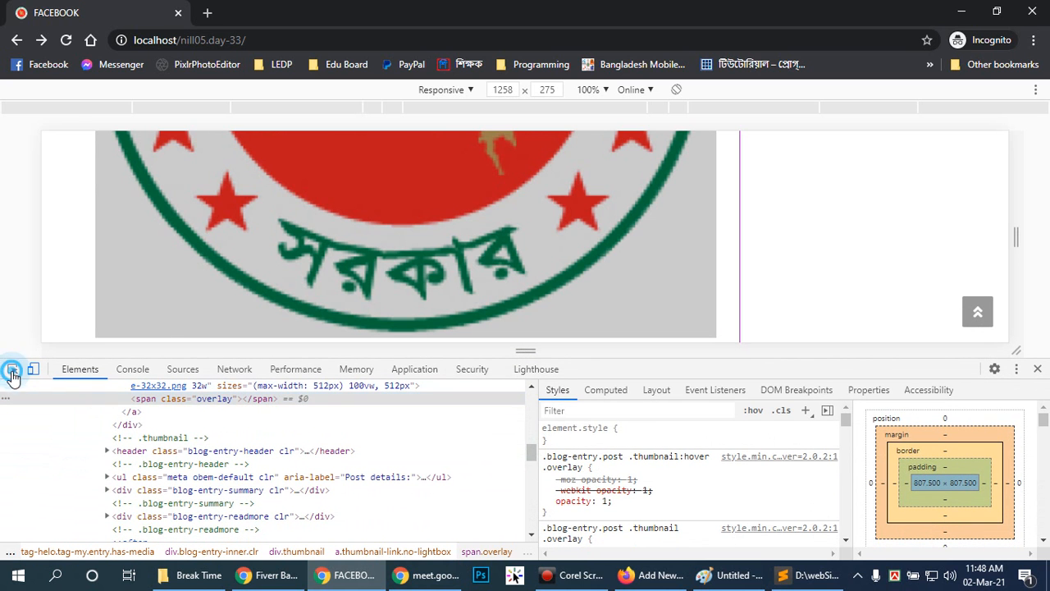
pyautogui.click(496, 230)
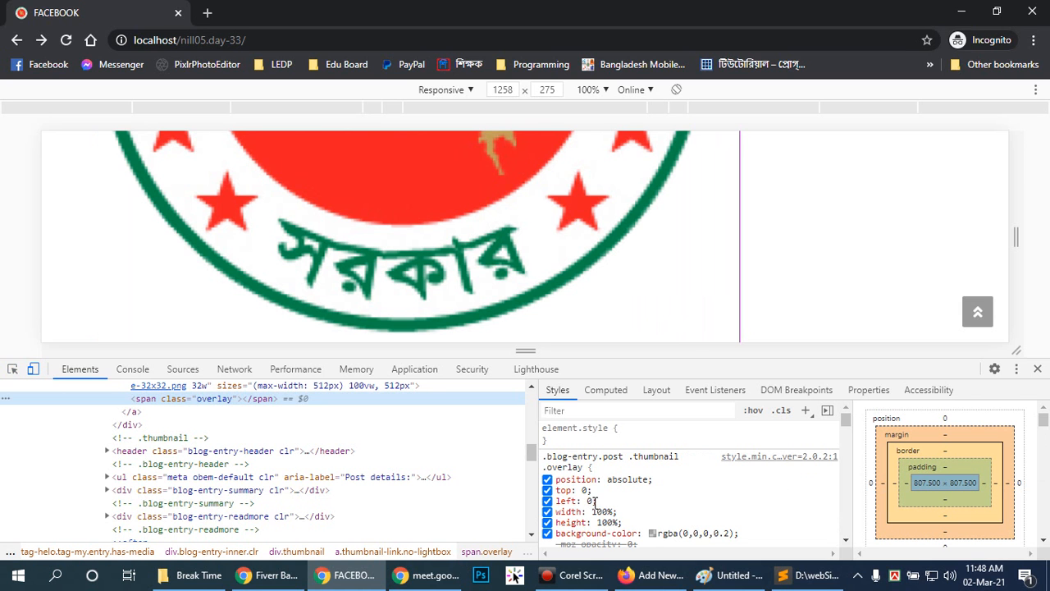
pyautogui.scroll(-2, 759, 493)
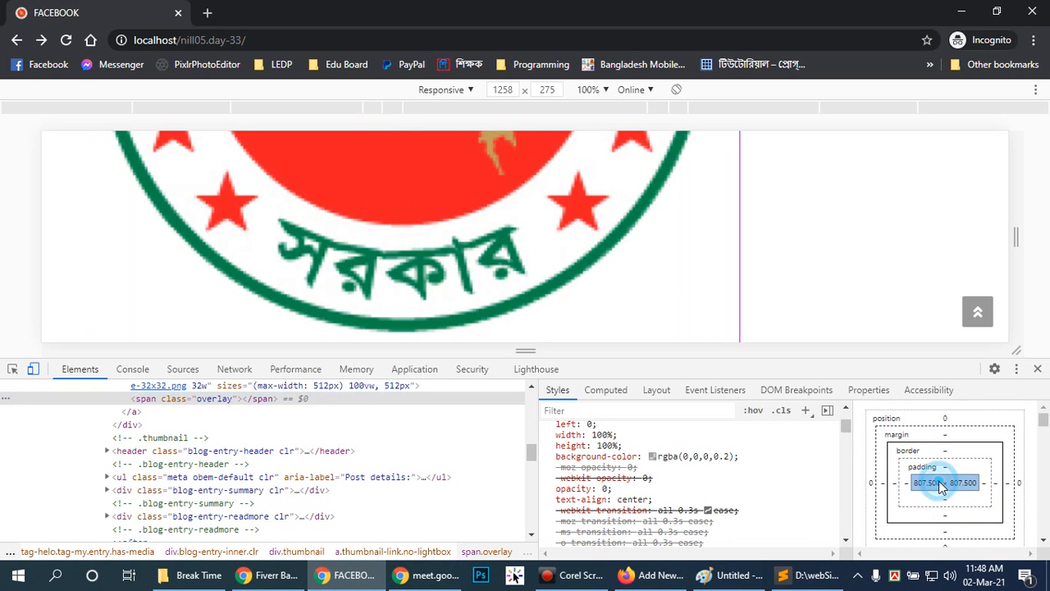
pyautogui.doubleClick(933, 486)
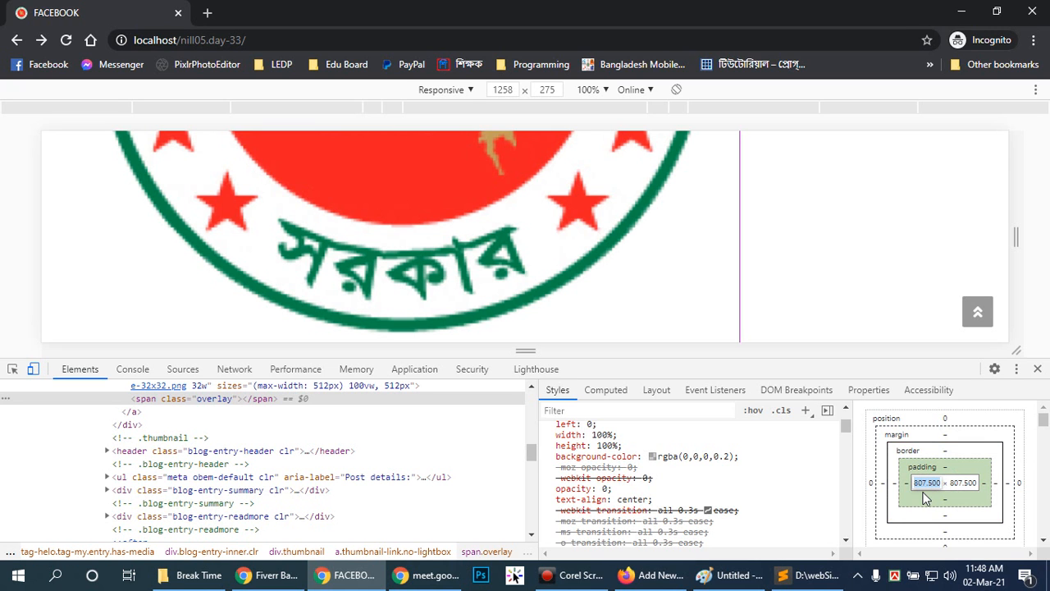
pyautogui.press('Escape')
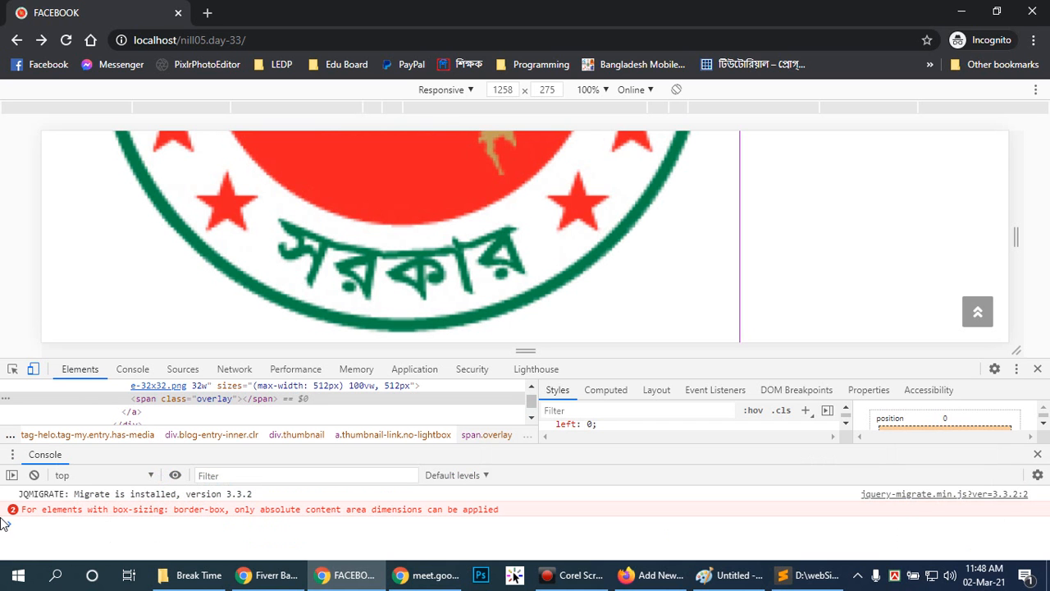
pyautogui.click(12, 368)
pyautogui.click(407, 239)
pyautogui.click(1039, 455)
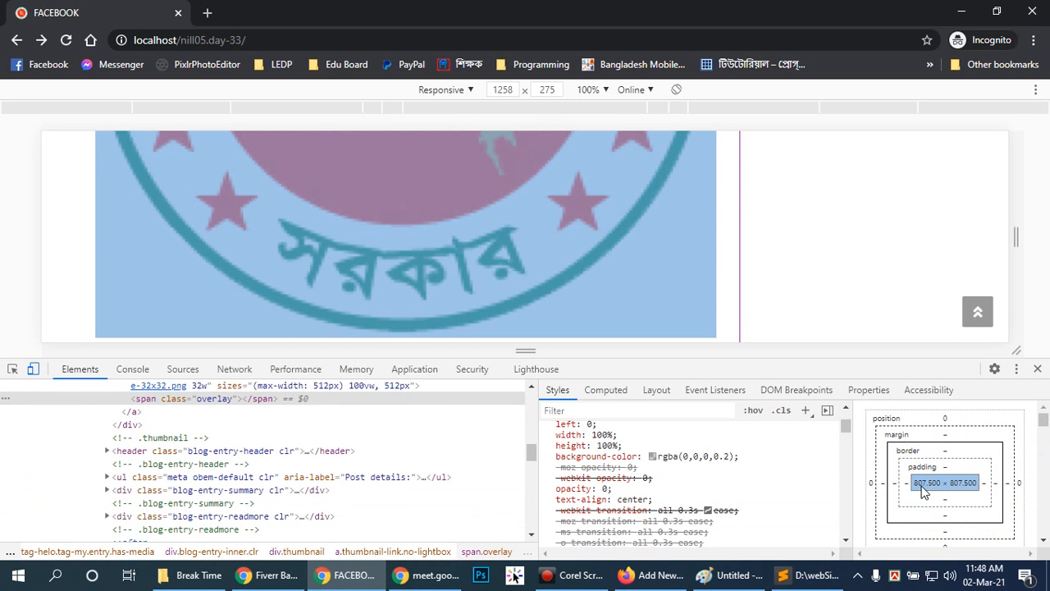
# Set the image overlay's width to 300 px and its height to 400 px in the box model.
pyautogui.doubleClick(925, 484)
pyautogui.write('8')
pyautogui.write('00')
pyautogui.press('Return')
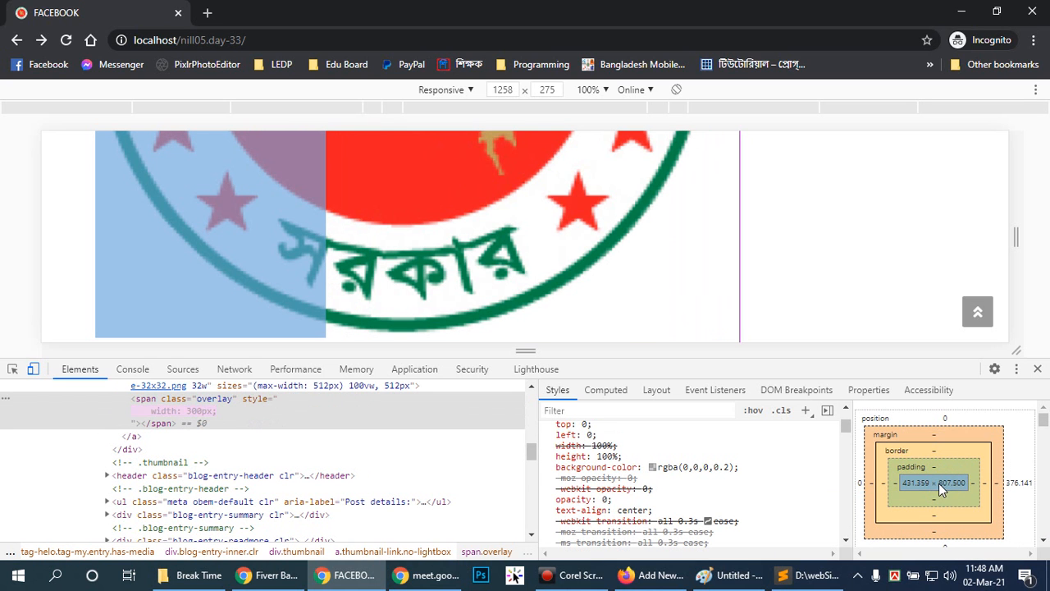
pyautogui.doubleClick(948, 484)
pyautogui.write('3')
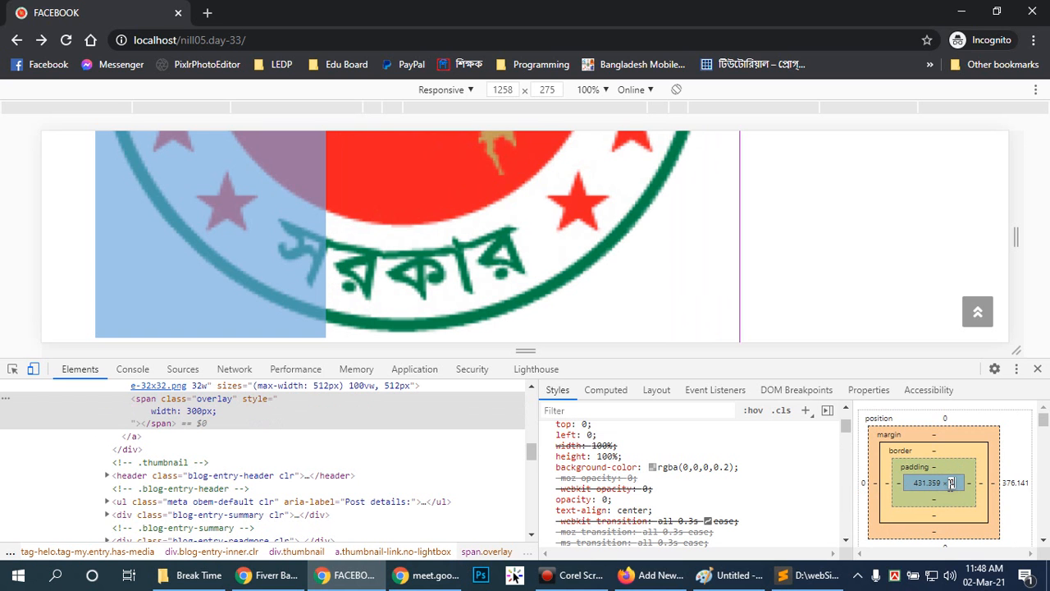
pyautogui.write('00')
pyautogui.press('Return')
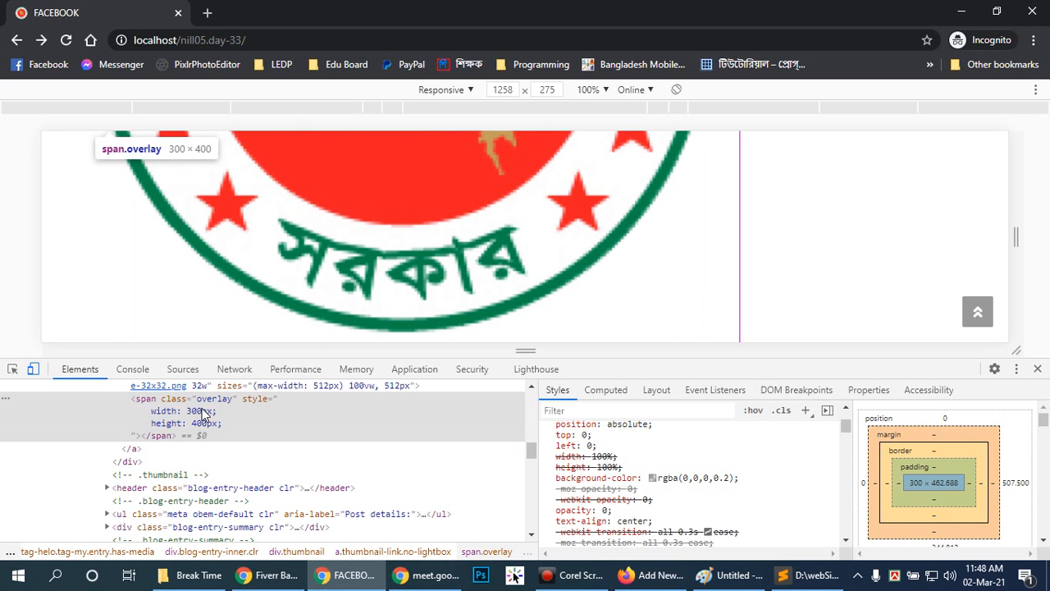
# Examine the markup of the overlay span and select the image element above it to check its box model.
pyautogui.doubleClick(217, 399)
pyautogui.click(145, 399)
pyautogui.scroll(2, 172, 459)
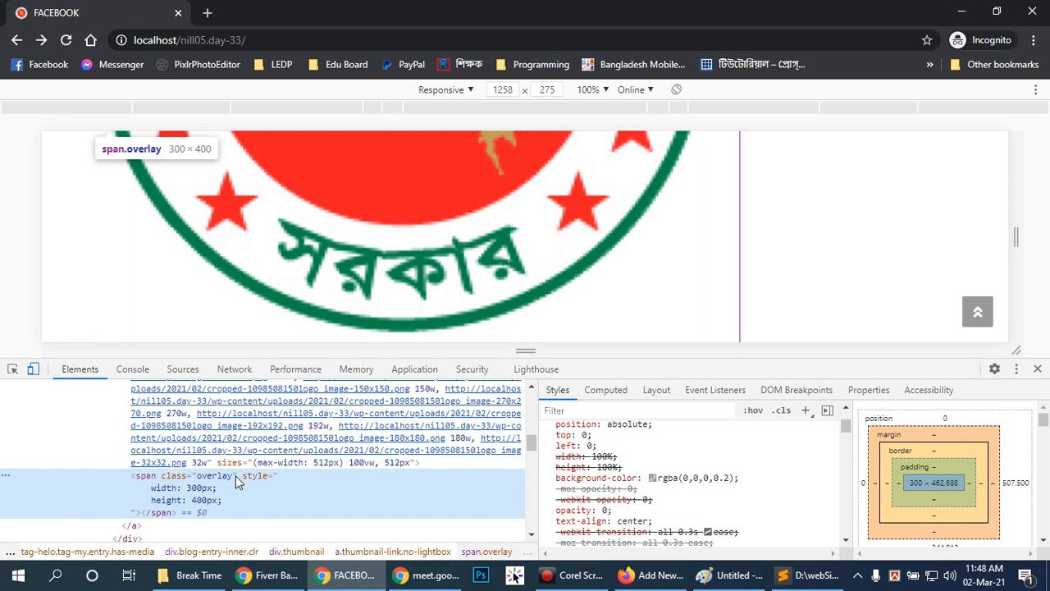
pyautogui.click(222, 462)
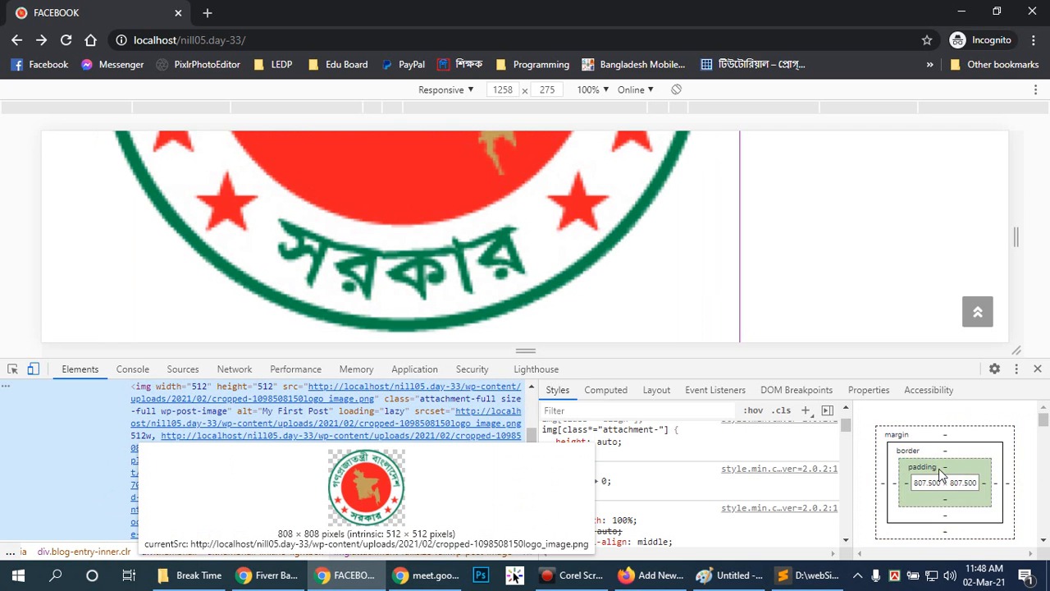
pyautogui.scroll(5, 544, 297)
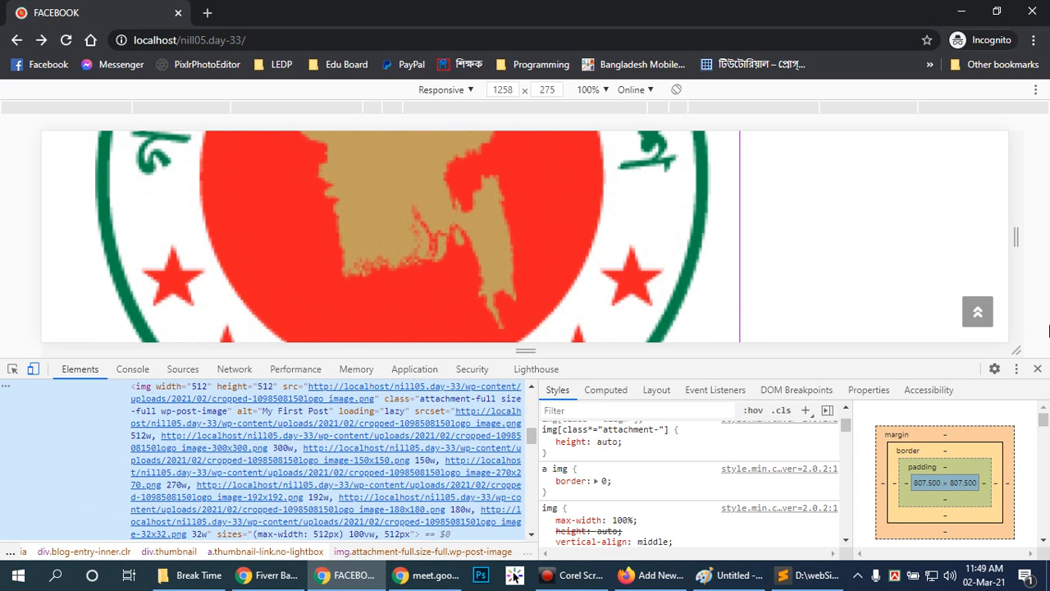
# Close the developer tools and return to the beginning of the Recent Posts page.
pyautogui.click(1037, 368)
pyautogui.scroll(4, 591, 361)
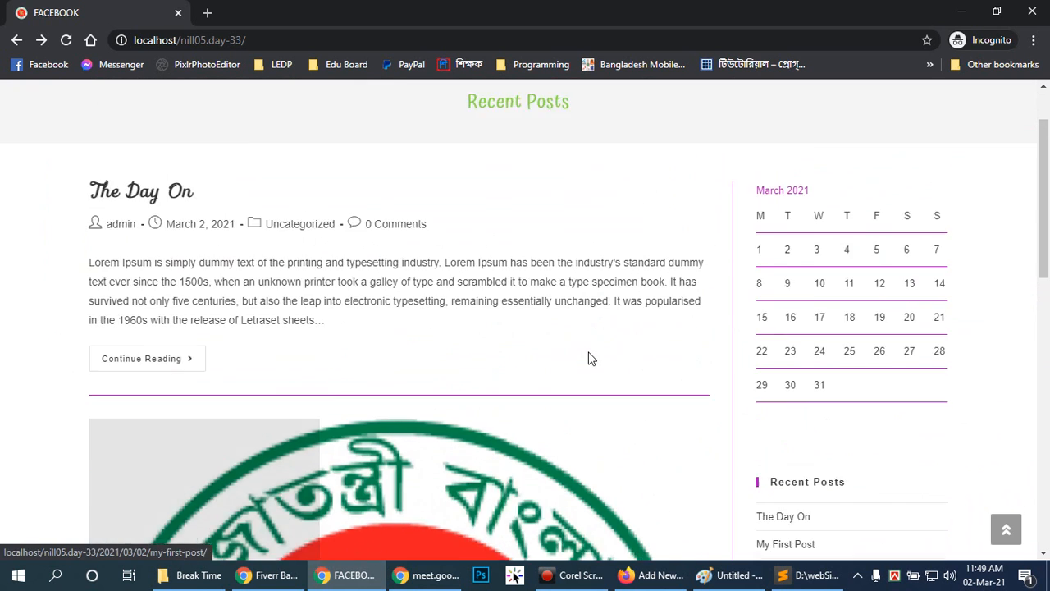
pyautogui.scroll(2, 590, 359)
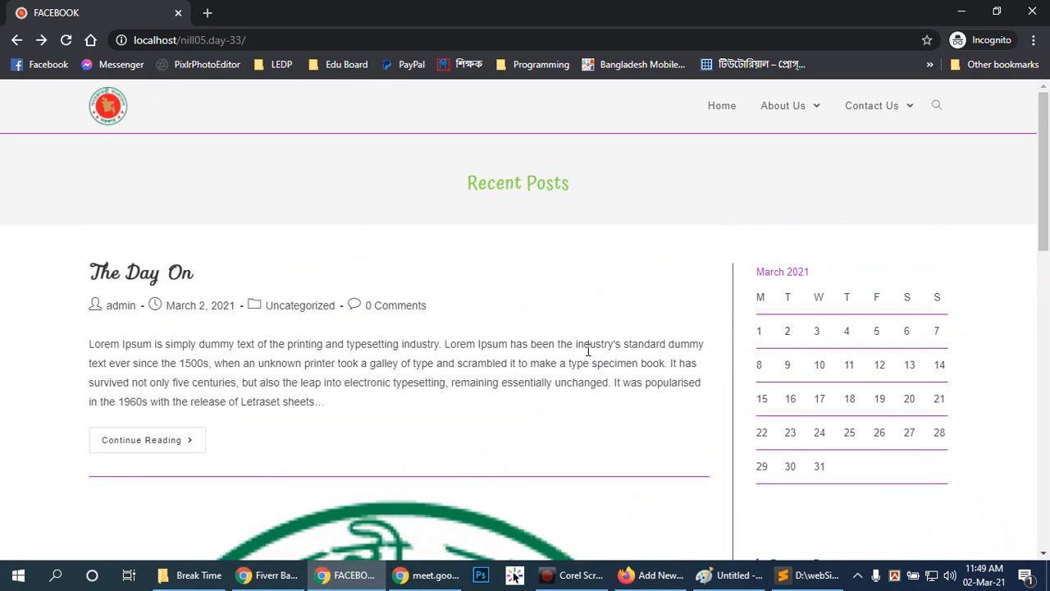
# Check the published post in Firefox's editor, and return to the Chrome home page to view My First Post's featured image.
pyautogui.click(629, 576)
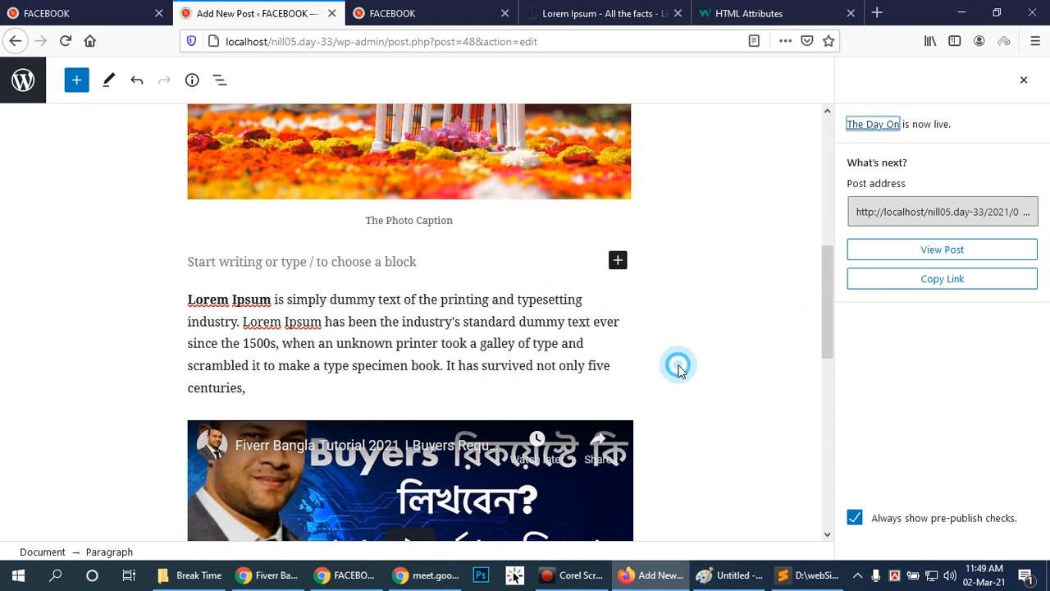
pyautogui.click(325, 584)
pyautogui.scroll(-5, 395, 365)
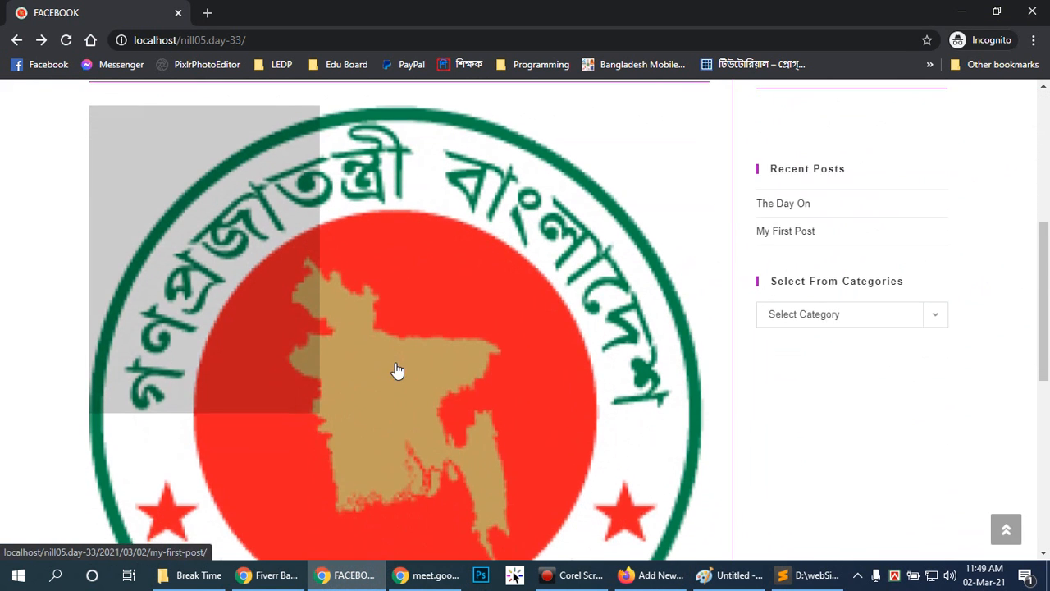
# Open The Day On from the home page and examine its text, captioned photo, embedded video and related-post section.
pyautogui.scroll(10, 397, 371)
pyautogui.click(142, 443)
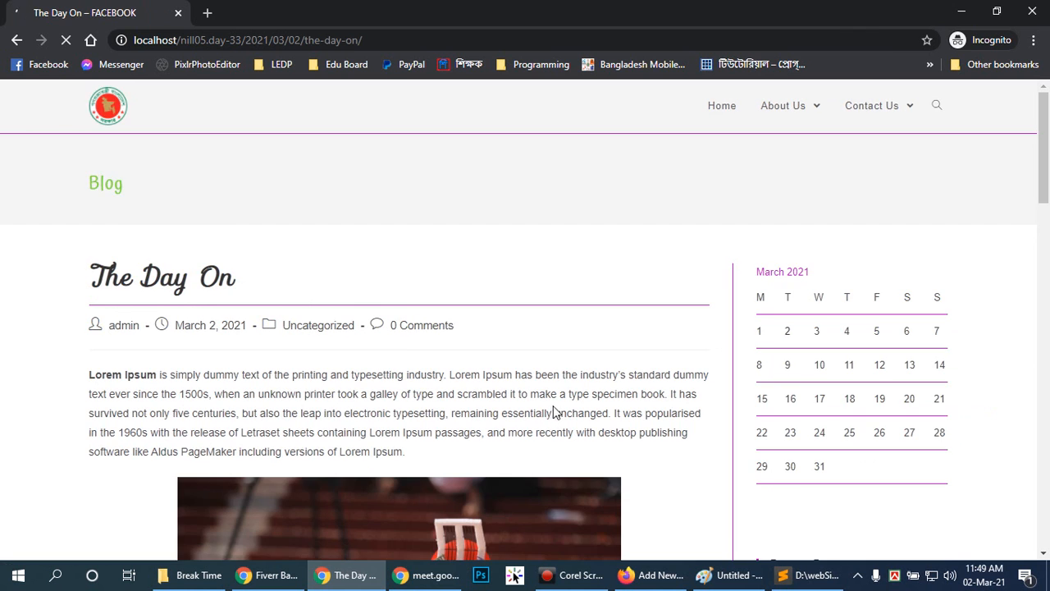
pyautogui.scroll(-7, 554, 401)
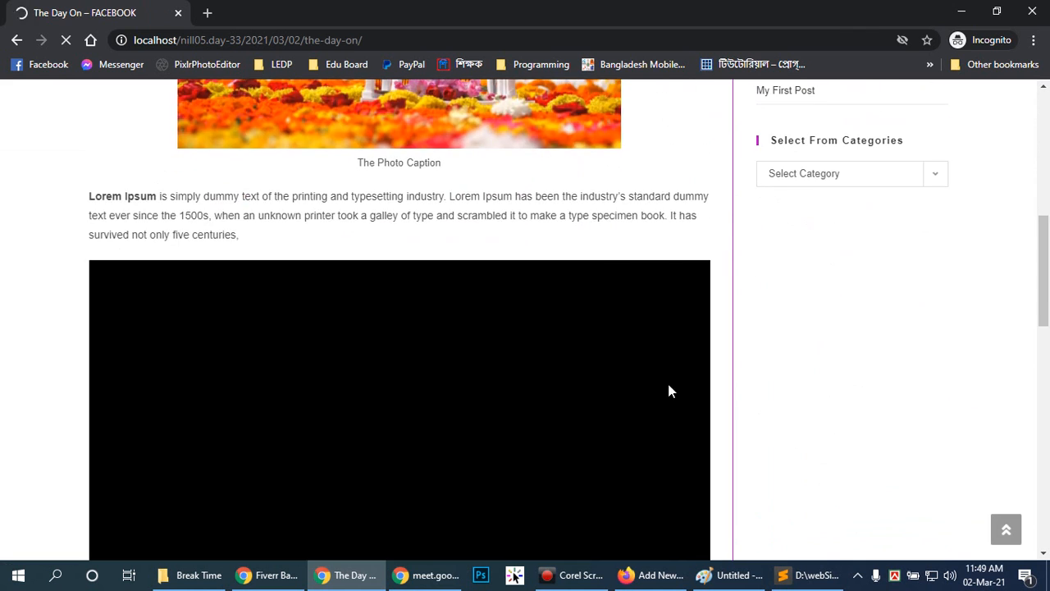
pyautogui.scroll(-3, 669, 392)
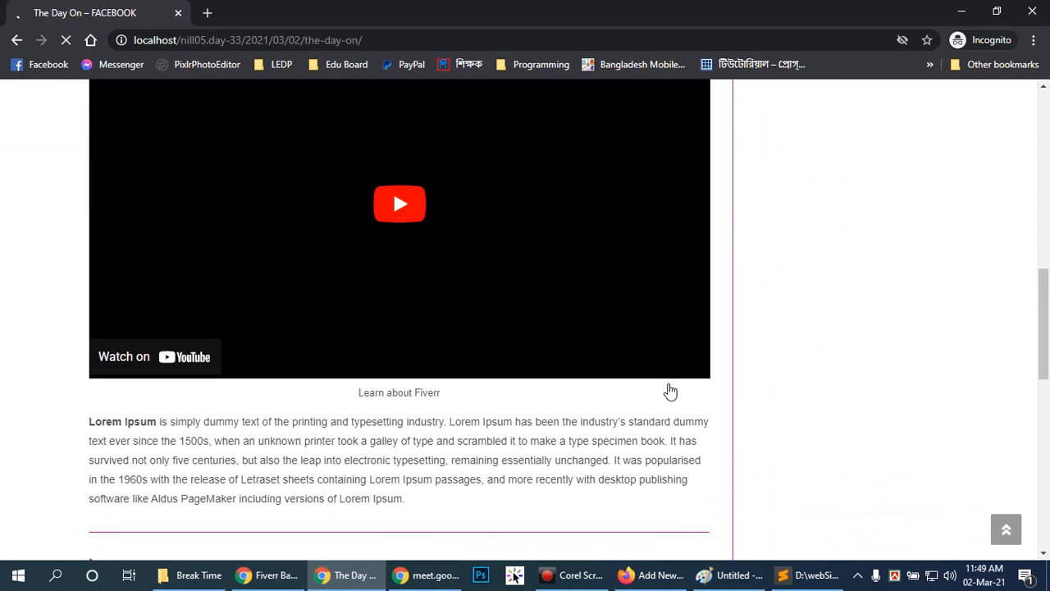
pyautogui.scroll(3, 669, 391)
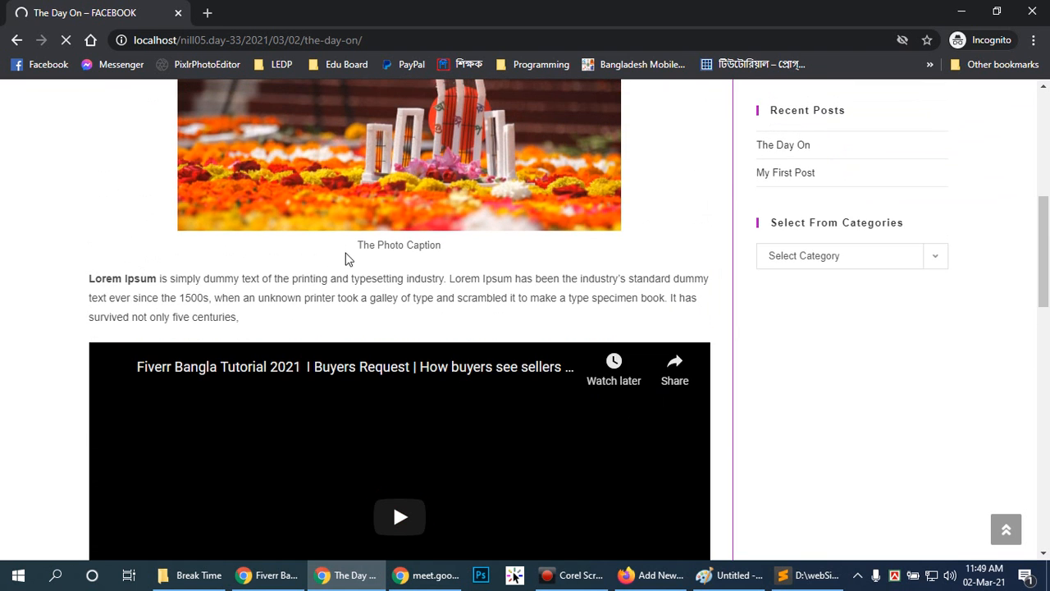
pyautogui.scroll(3, 541, 253)
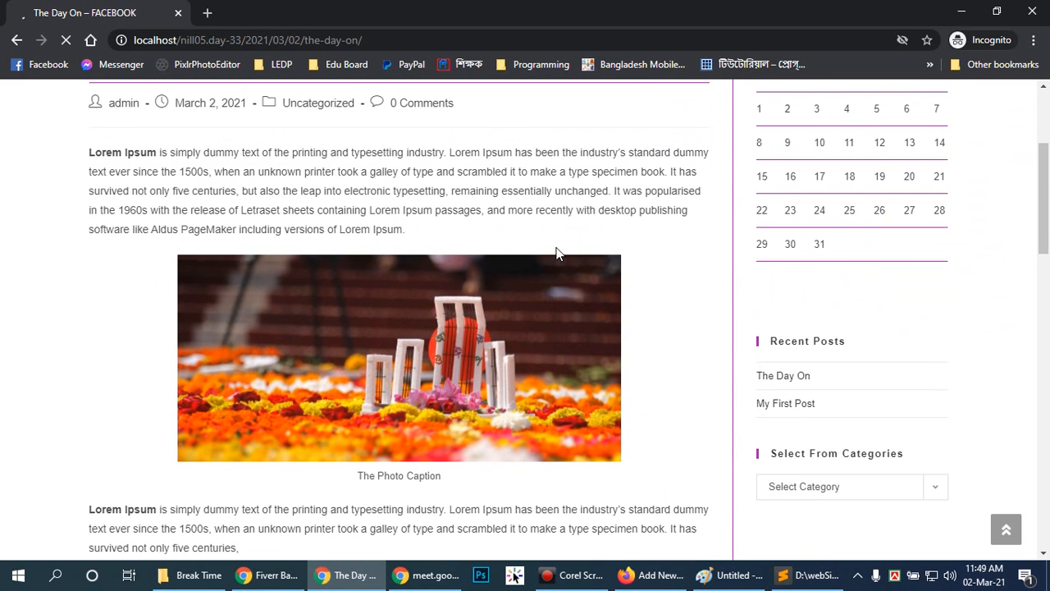
pyautogui.scroll(3, 514, 420)
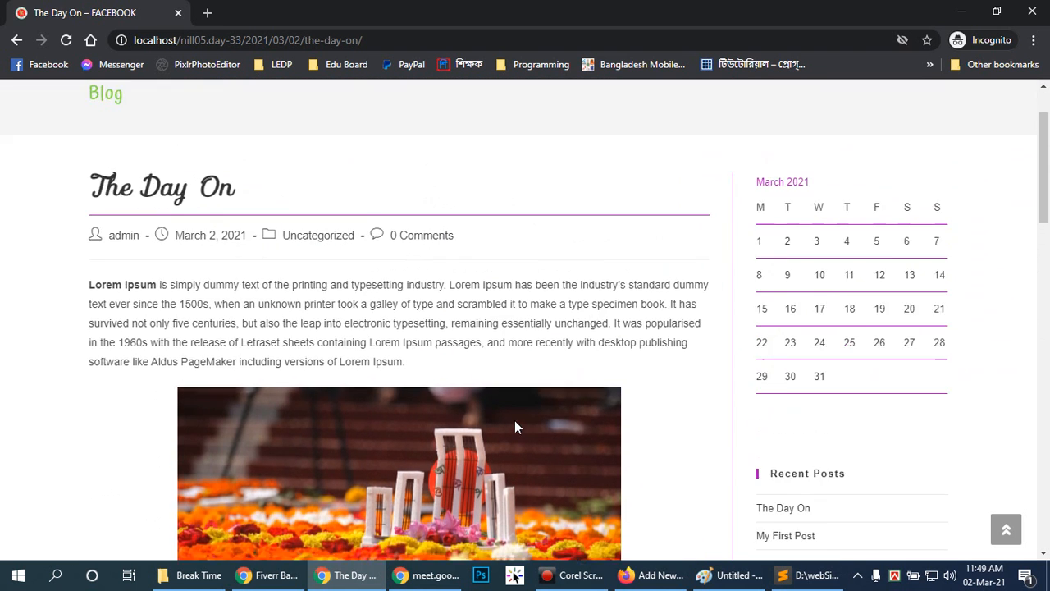
pyautogui.scroll(-7, 514, 420)
pyautogui.scroll(-6, 515, 425)
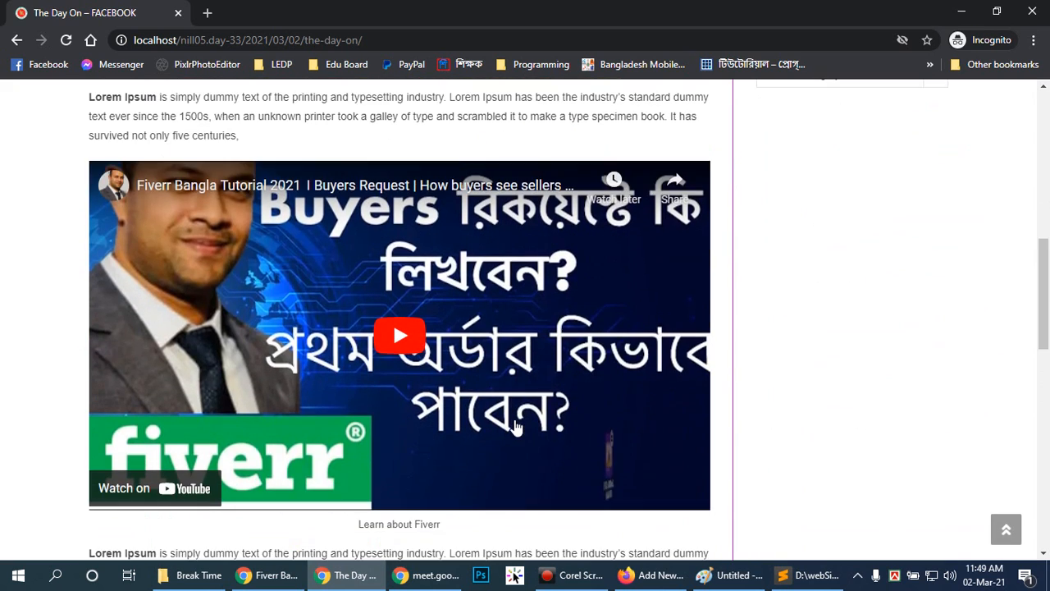
pyautogui.scroll(-2, 516, 427)
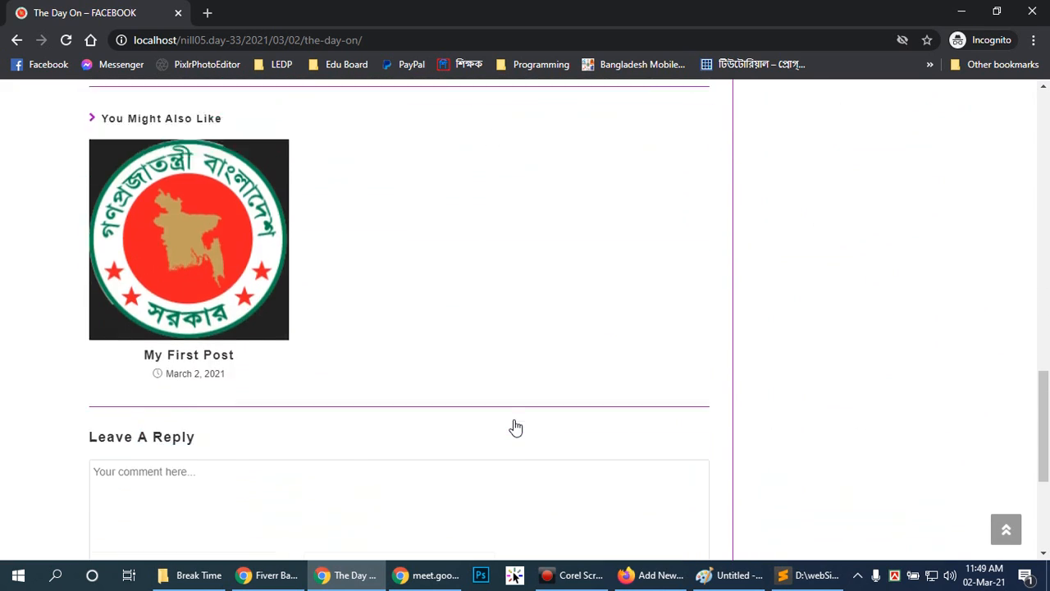
# Review the published post's photo, YouTube video and reply section again, return to its title, and revisit the video.
pyautogui.scroll(12, 515, 427)
pyautogui.scroll(2, 515, 427)
pyautogui.scroll(-13, 515, 427)
pyautogui.scroll(9, 515, 426)
pyautogui.scroll(5, 516, 425)
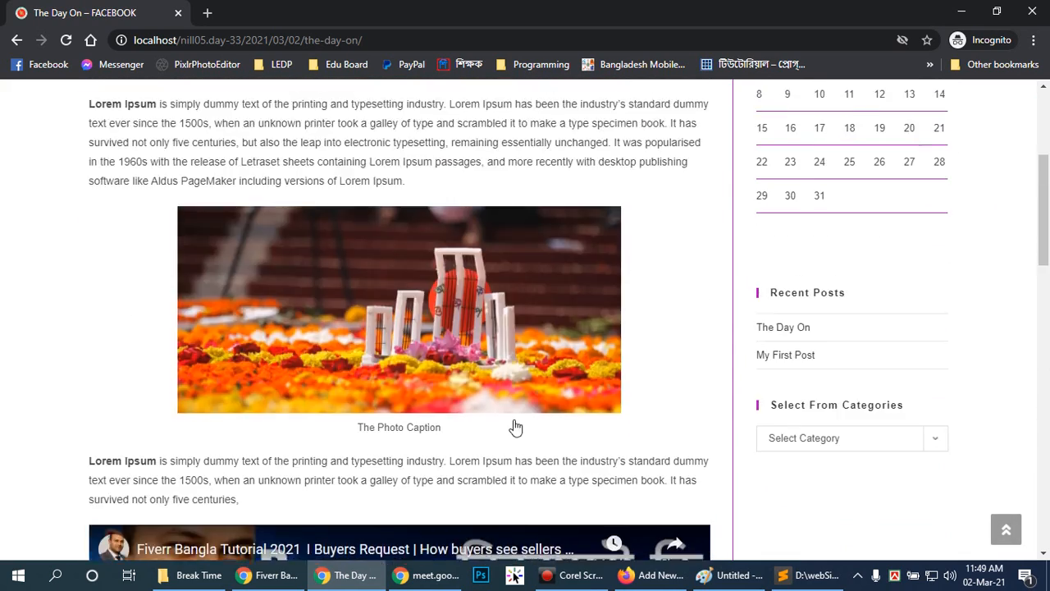
pyautogui.scroll(-10, 509, 435)
pyautogui.scroll(-8, 509, 435)
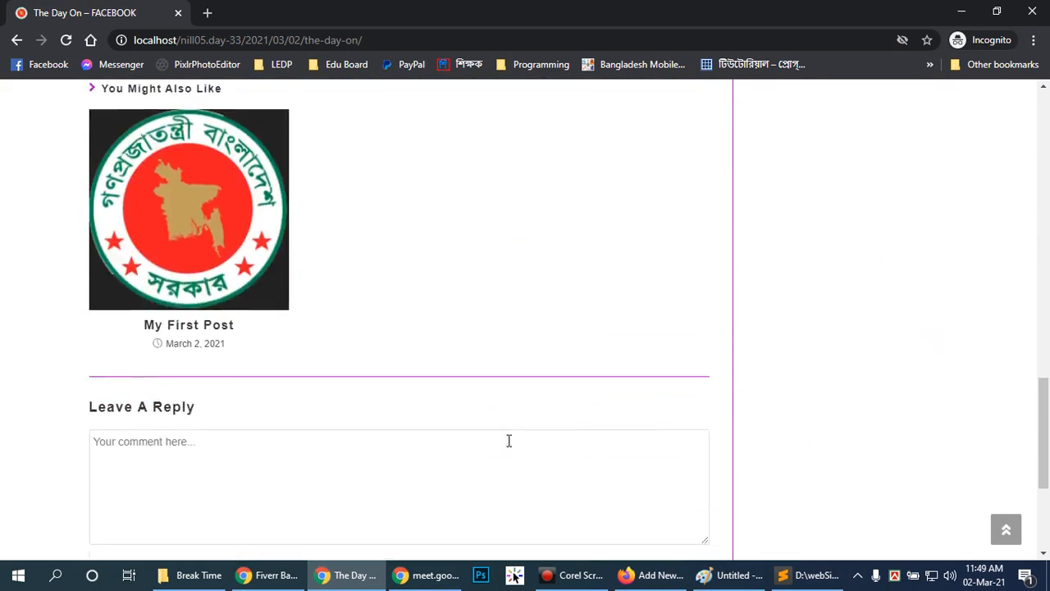
pyautogui.scroll(14, 509, 448)
pyautogui.scroll(-8, 508, 451)
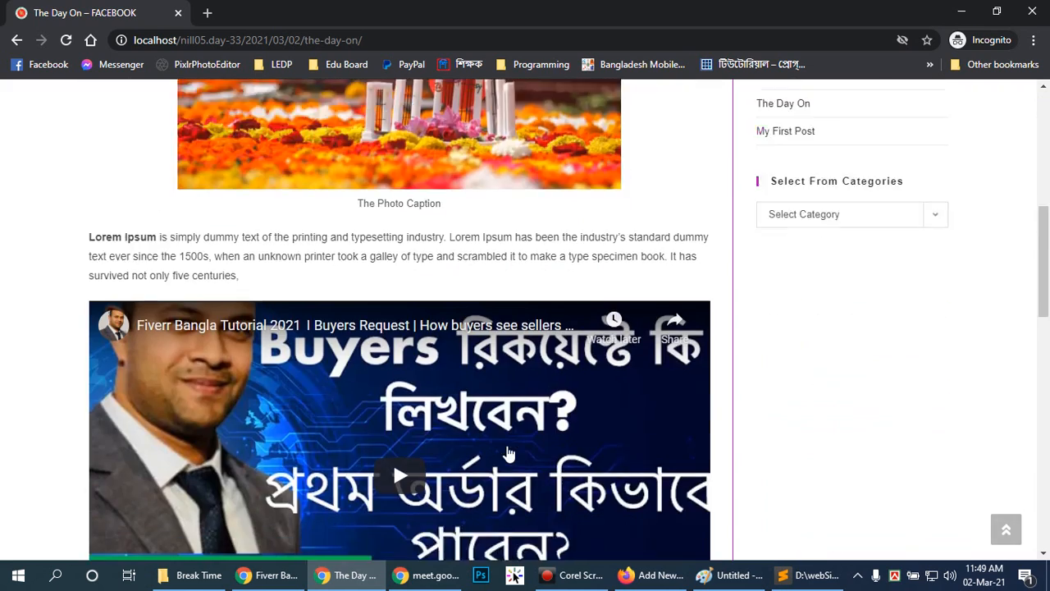
pyautogui.scroll(3, 508, 455)
pyautogui.scroll(1, 507, 456)
pyautogui.scroll(-4, 504, 462)
pyautogui.scroll(4, 501, 478)
pyautogui.click(1004, 529)
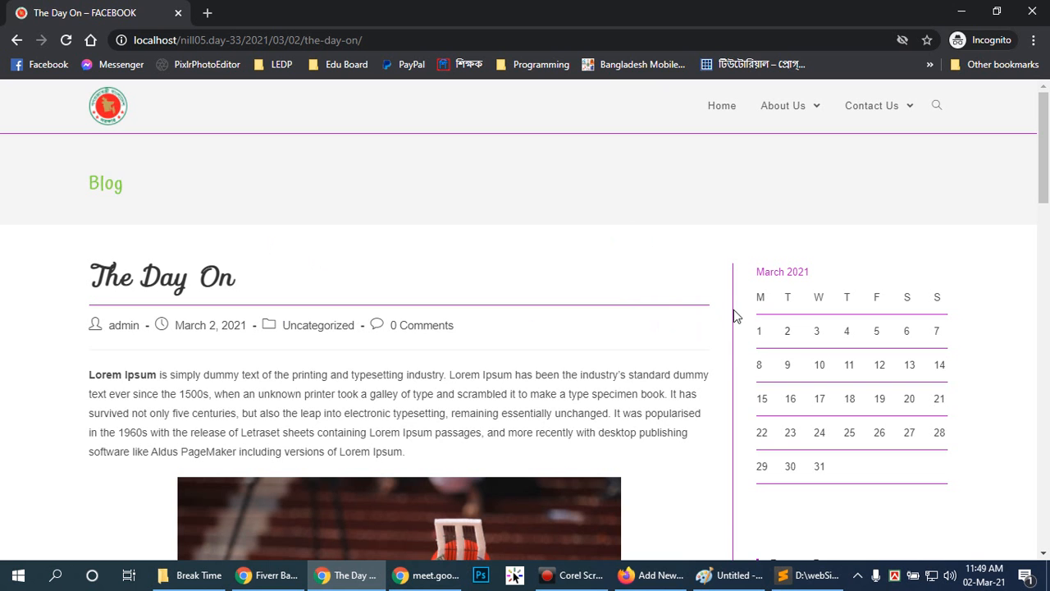
pyautogui.scroll(-8, 705, 320)
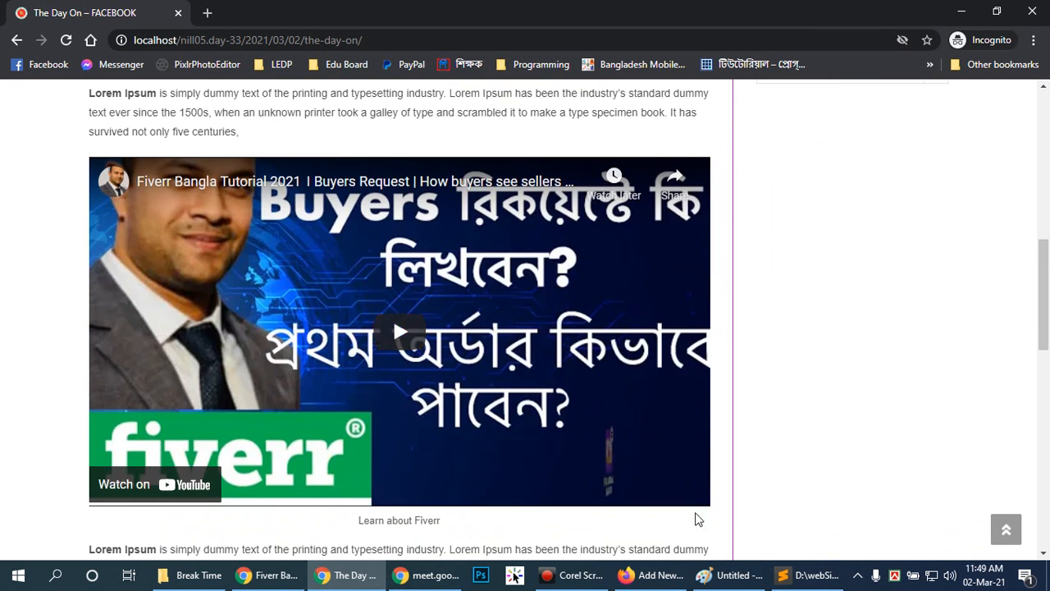
# Switch to Firefox's post editor and examine the captioned photo, the opening paragraph and the title of The Day On.
pyautogui.click(672, 582)
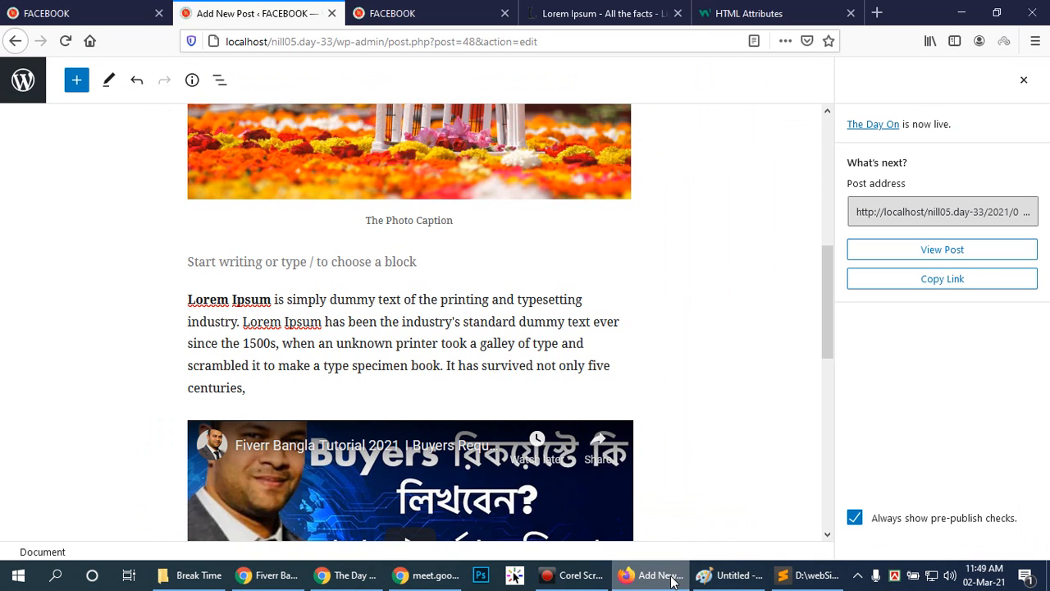
pyautogui.moveTo(825, 333); pyautogui.dragTo(817, 231)
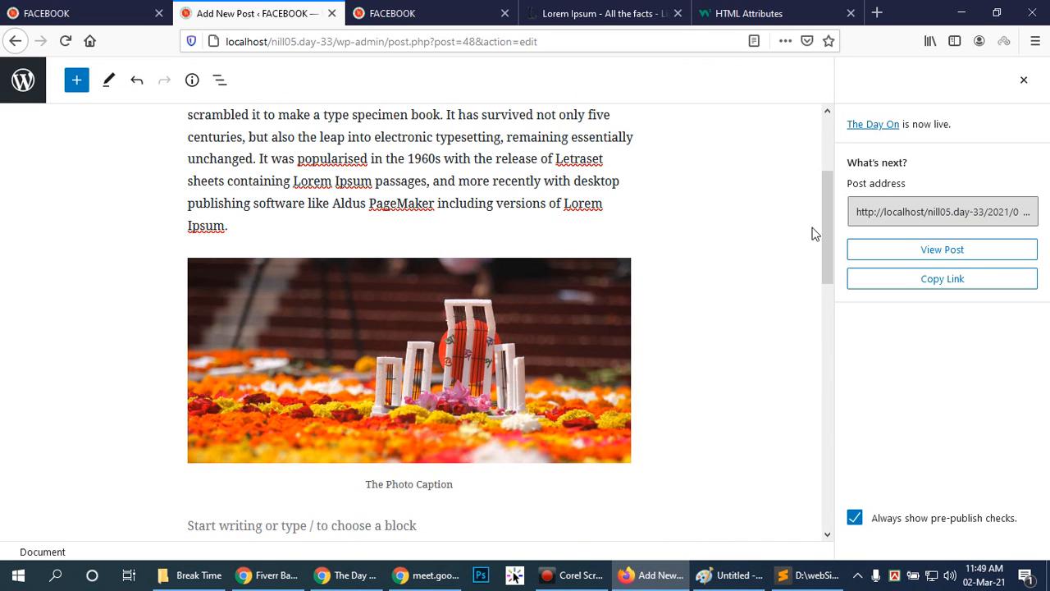
pyautogui.moveTo(826, 236)
pyautogui.mouseDown()
pyautogui.moveTo(835, 168)
pyautogui.moveTo(823, 218)
pyautogui.moveTo(831, 237)
pyautogui.mouseUp()
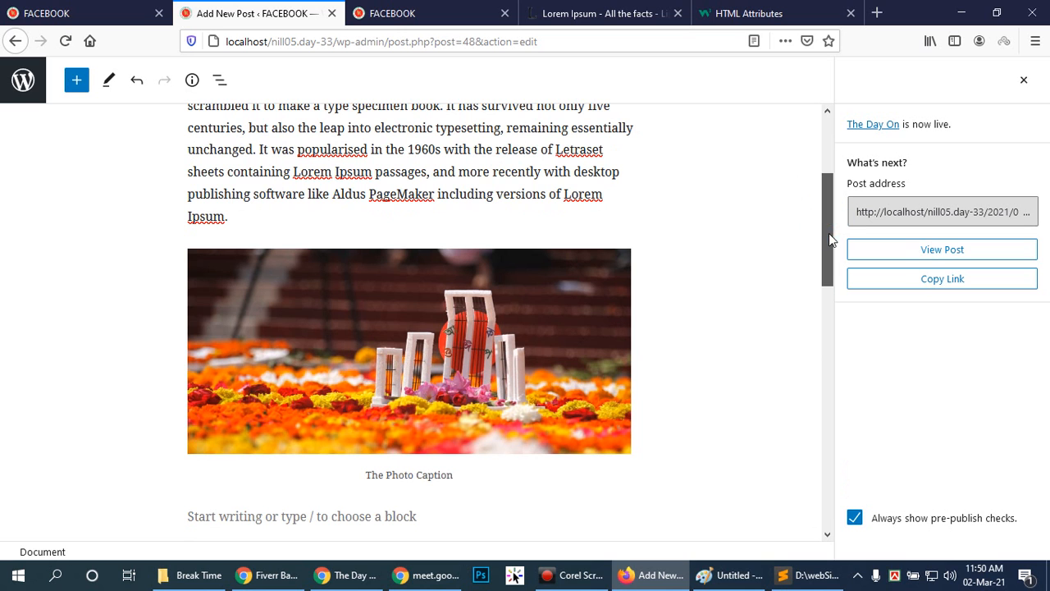
pyautogui.click(780, 311)
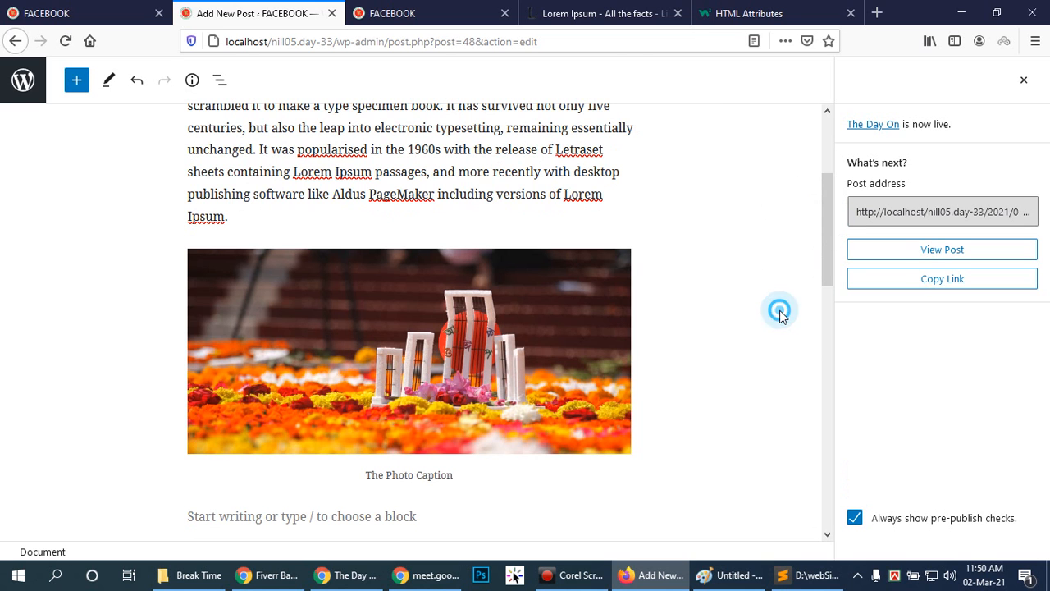
pyautogui.moveTo(827, 225); pyautogui.dragTo(823, 236)
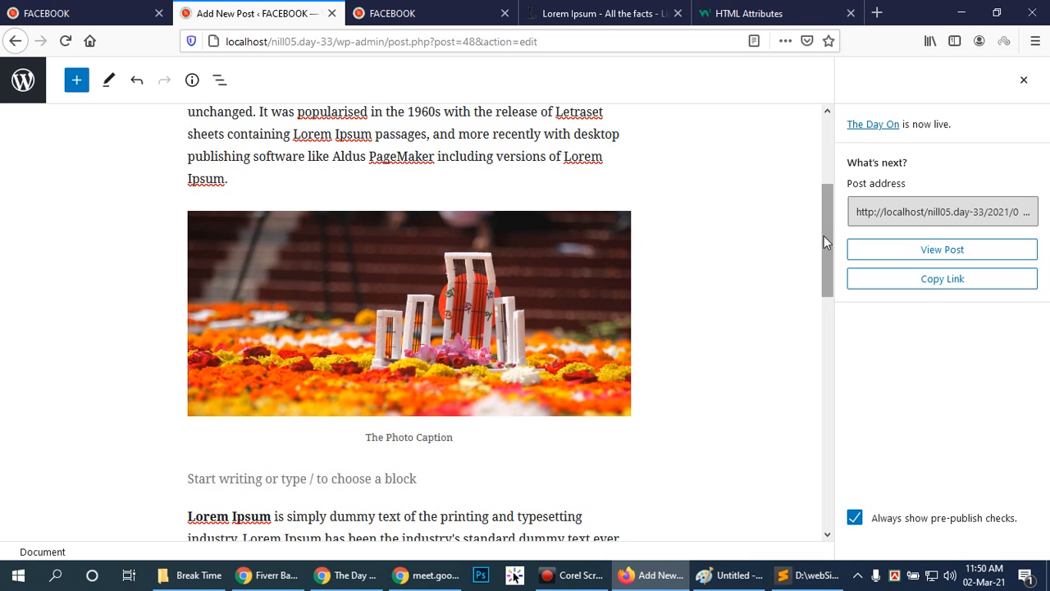
pyautogui.moveTo(824, 232); pyautogui.dragTo(827, 176)
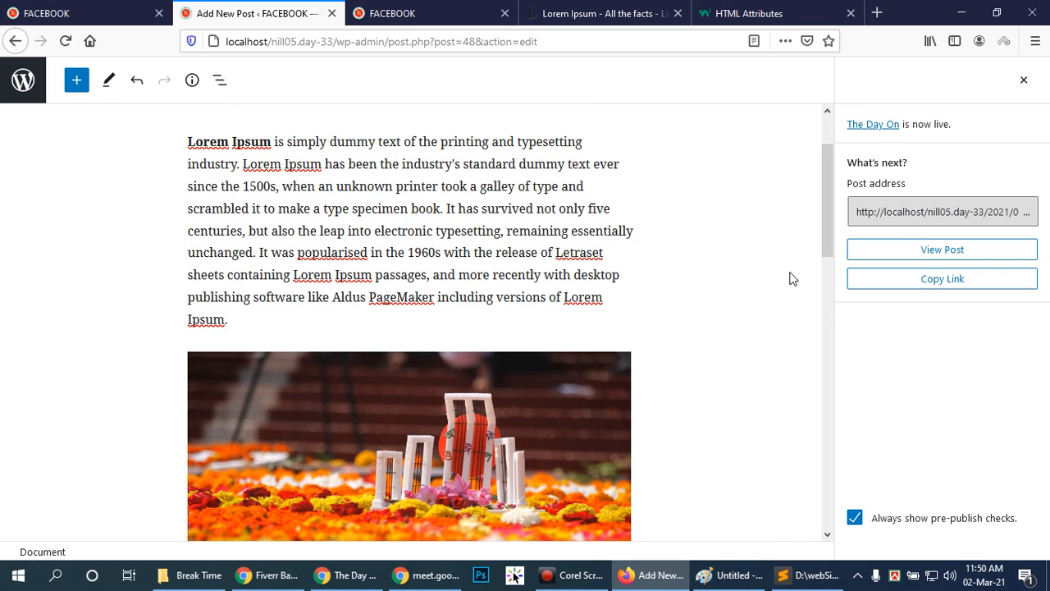
pyautogui.moveTo(828, 191); pyautogui.dragTo(827, 170)
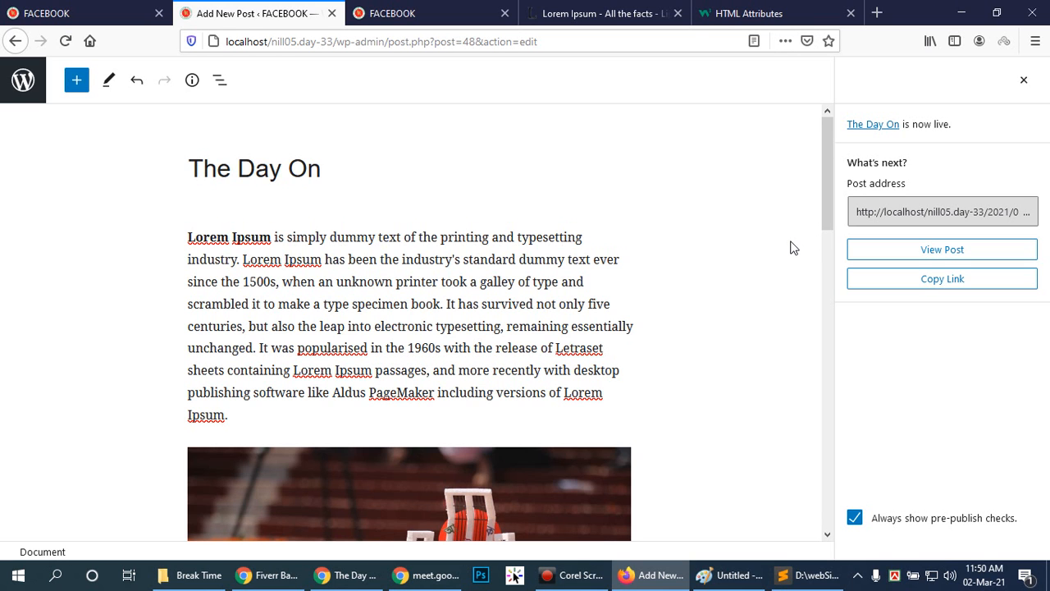
# Start an empty paragraph below the final Lorem Ipsum paragraph at the end of the post.
pyautogui.moveTo(830, 169); pyautogui.dragTo(812, 471)
pyautogui.click(278, 346)
pyautogui.click(256, 336)
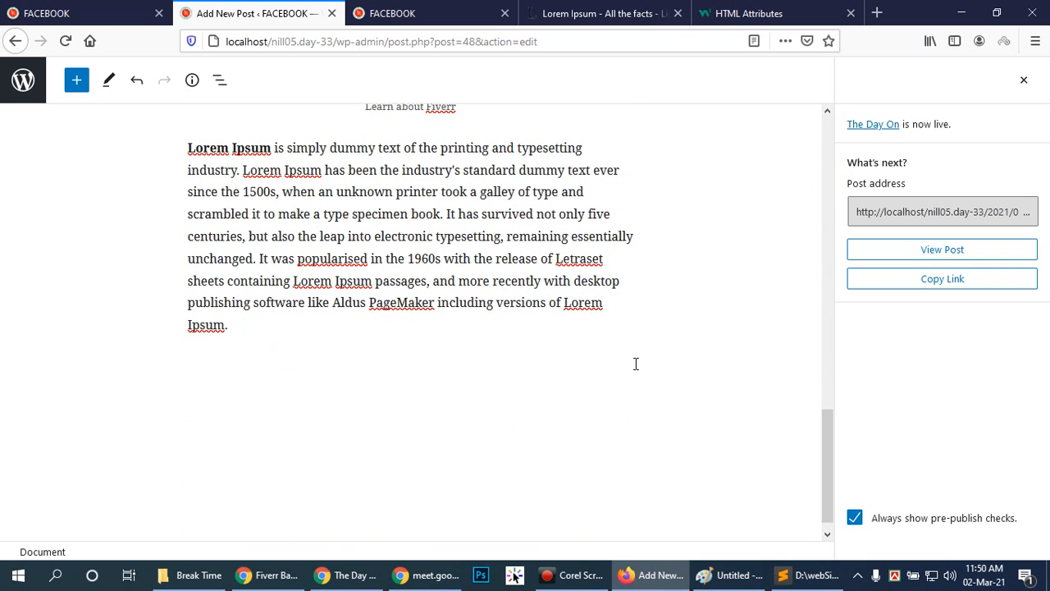
pyautogui.click(398, 361)
pyautogui.click(261, 373)
pyautogui.press('Return')
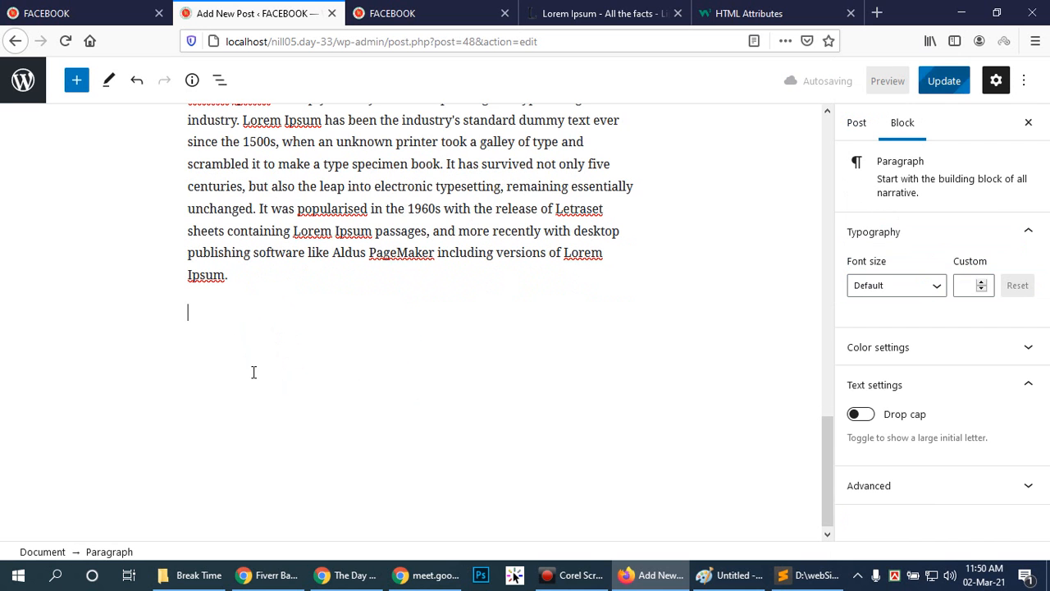
# Browse the full block library and insert a Video block at the empty paragraph.
pyautogui.click(617, 312)
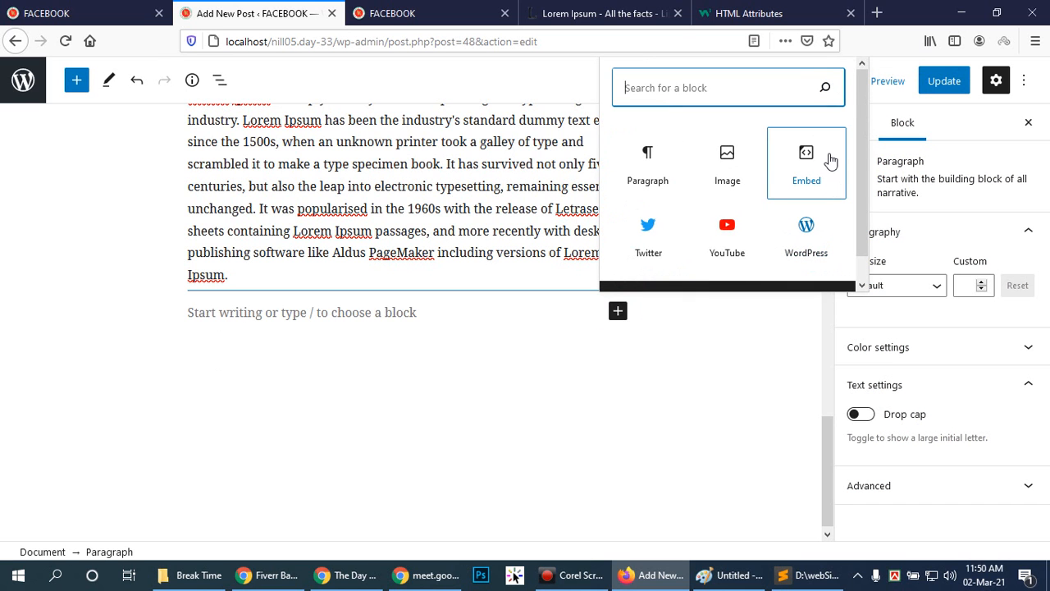
pyautogui.scroll(-1, 824, 157)
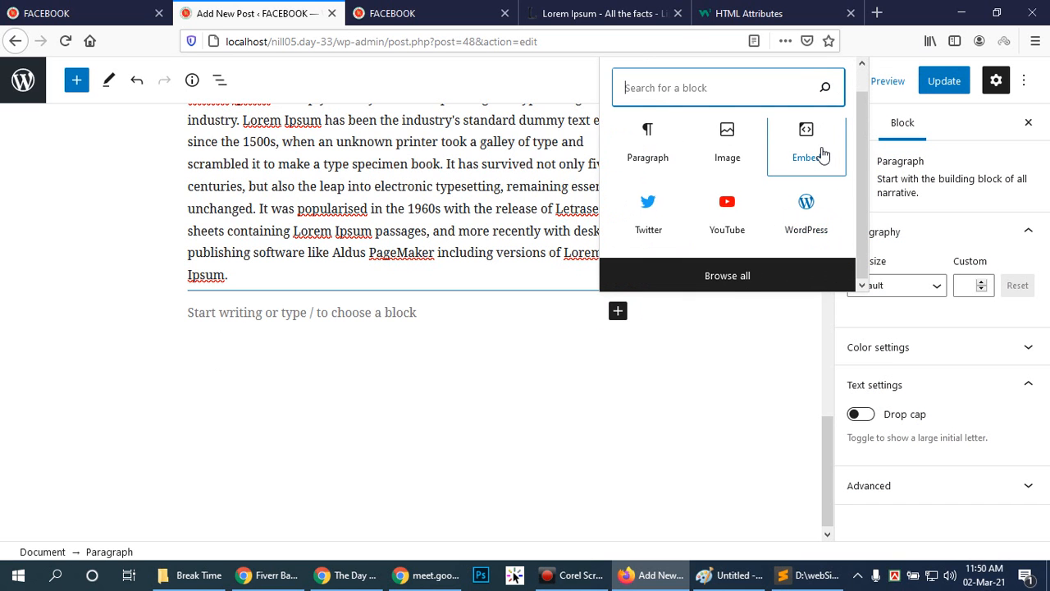
pyautogui.click(731, 274)
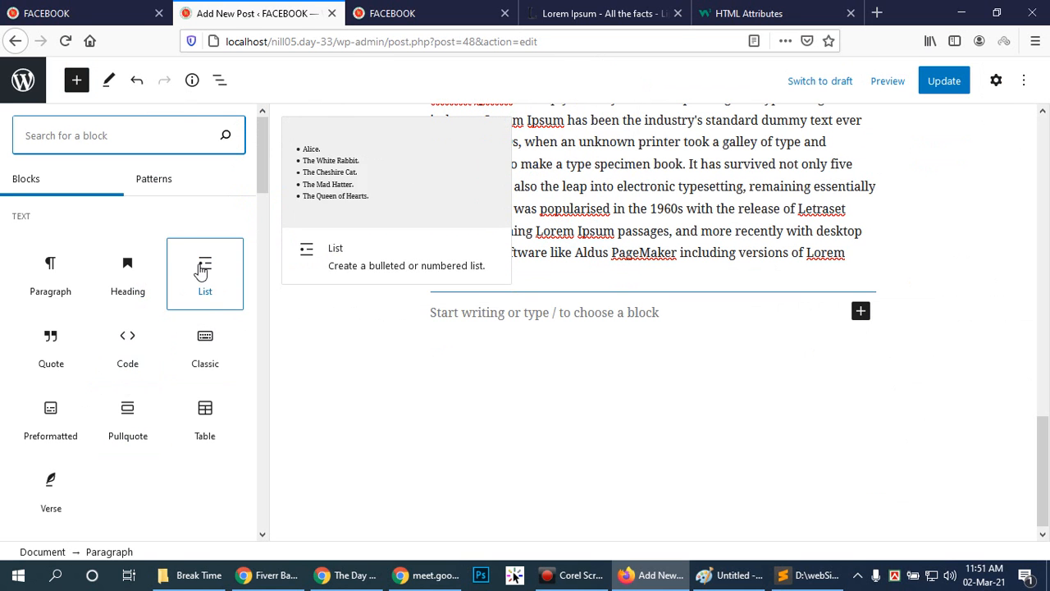
pyautogui.scroll(-5, 199, 275)
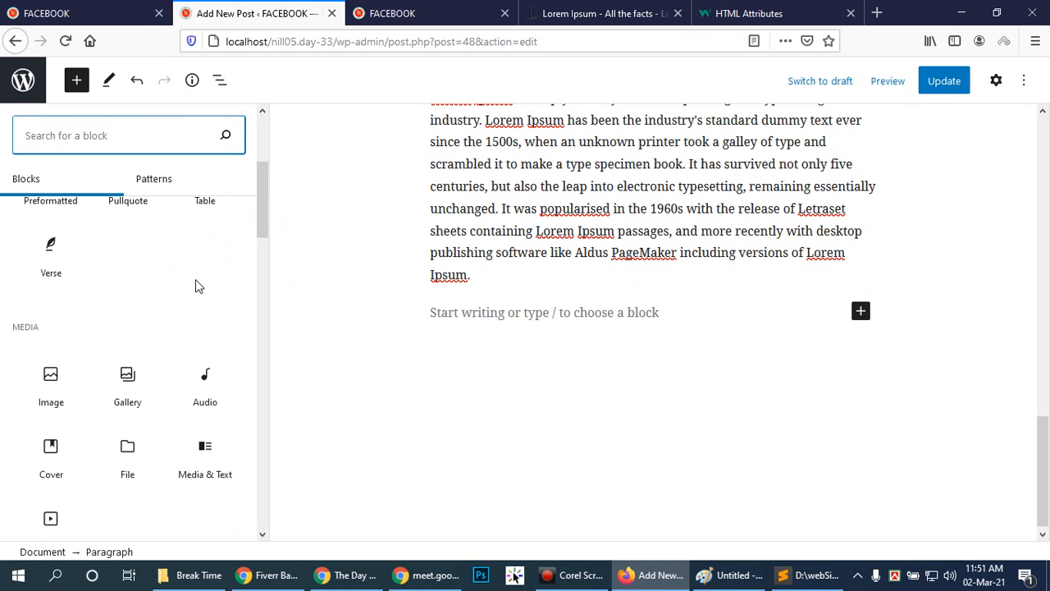
pyautogui.scroll(-2, 196, 286)
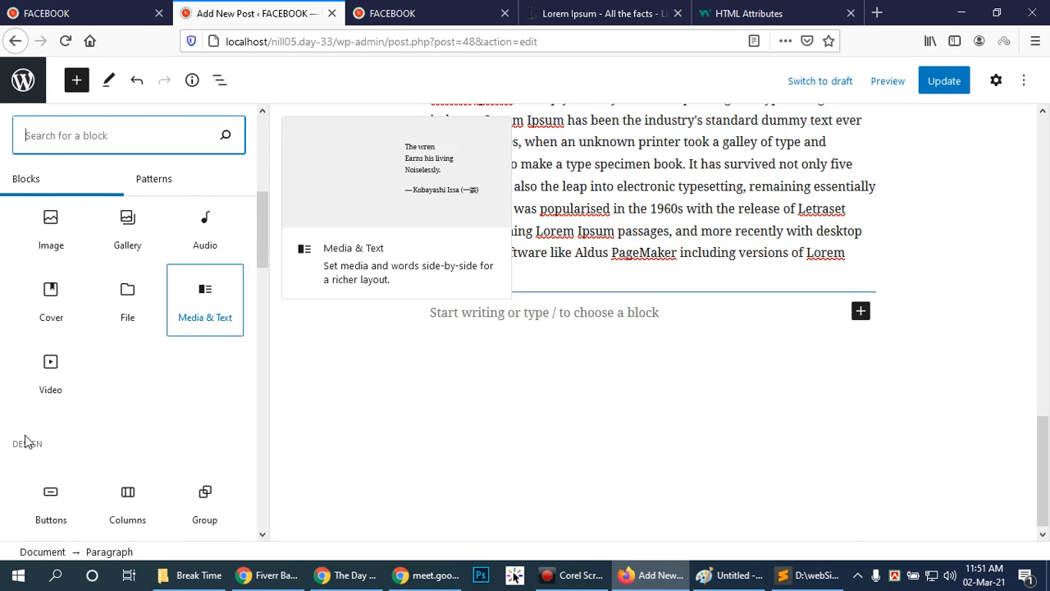
pyautogui.click(51, 371)
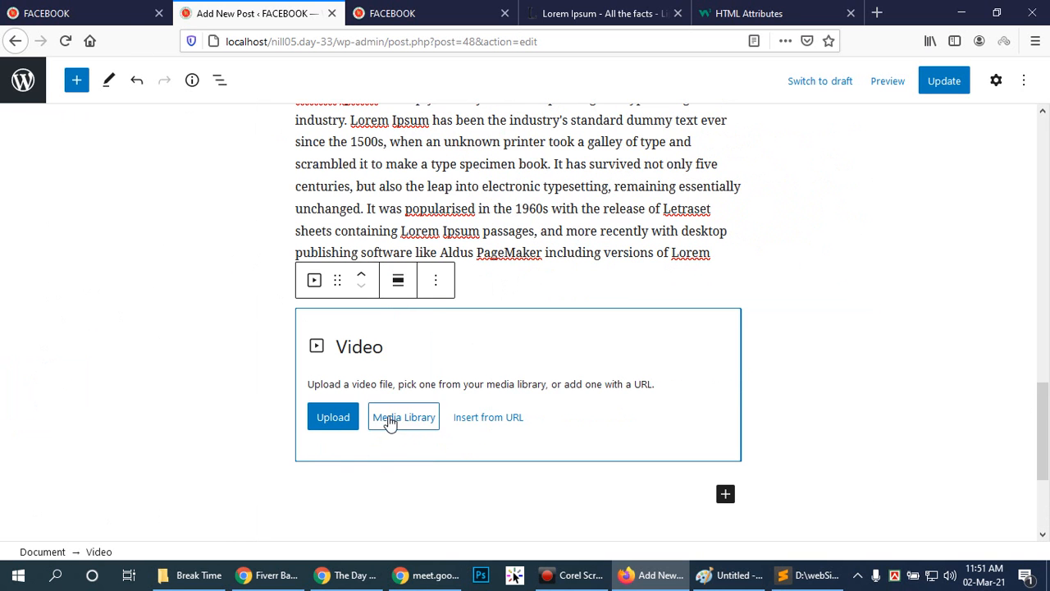
# Upload MVI_6564_2.mp4 from Documents > Adobe > Premiere Pro > 14.0 into the Video block.
pyautogui.click(333, 417)
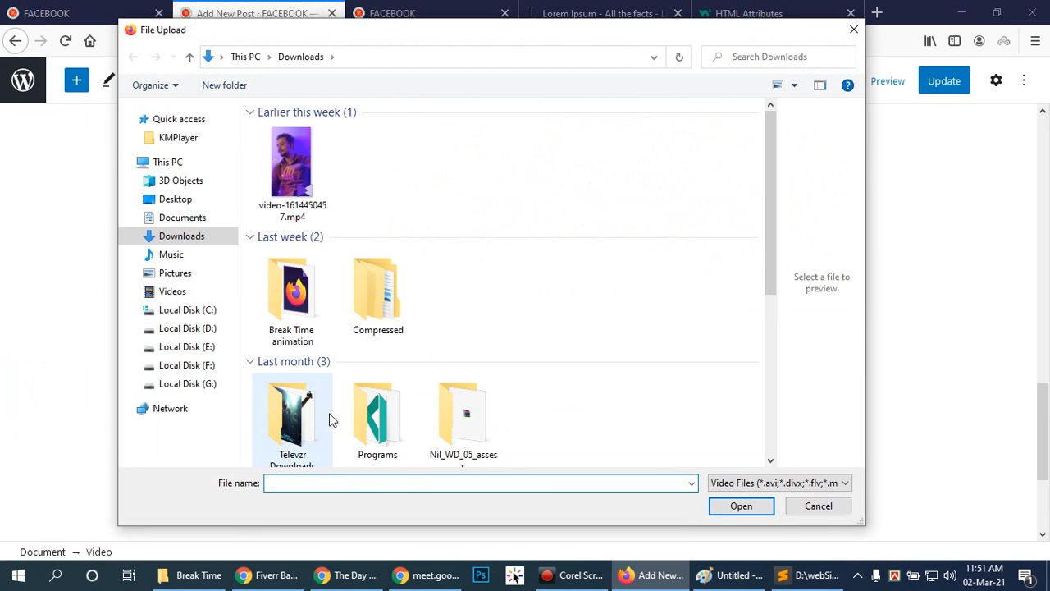
pyautogui.click(184, 217)
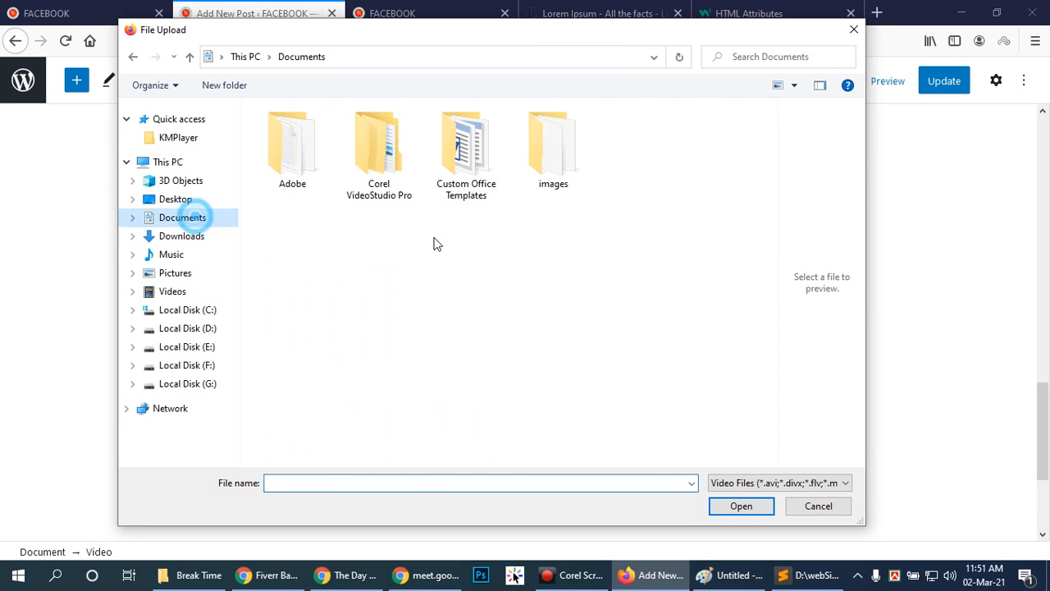
pyautogui.doubleClick(296, 169)
pyautogui.doubleClick(280, 178)
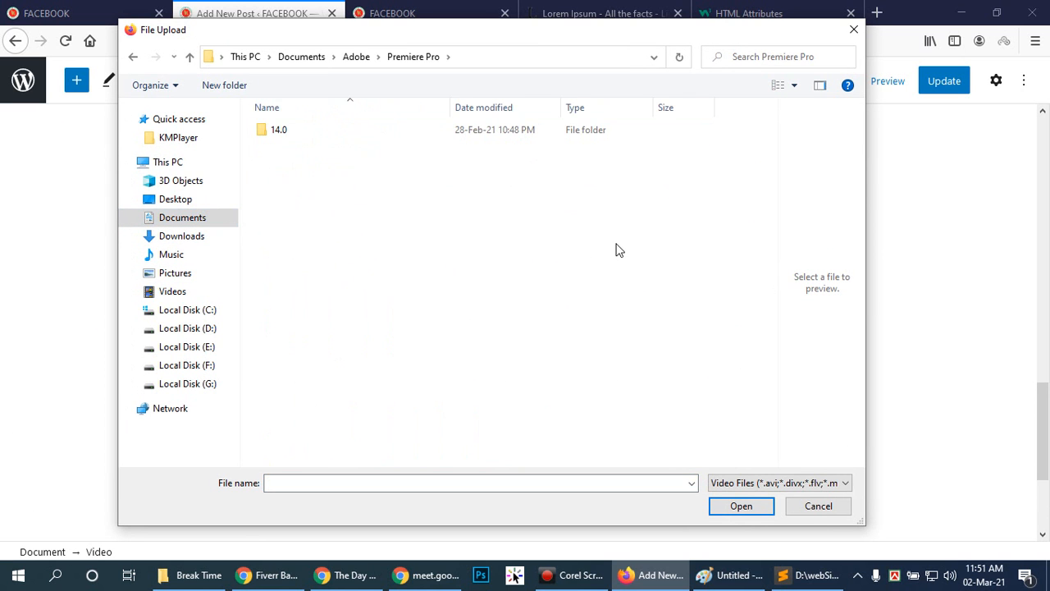
pyautogui.doubleClick(323, 132)
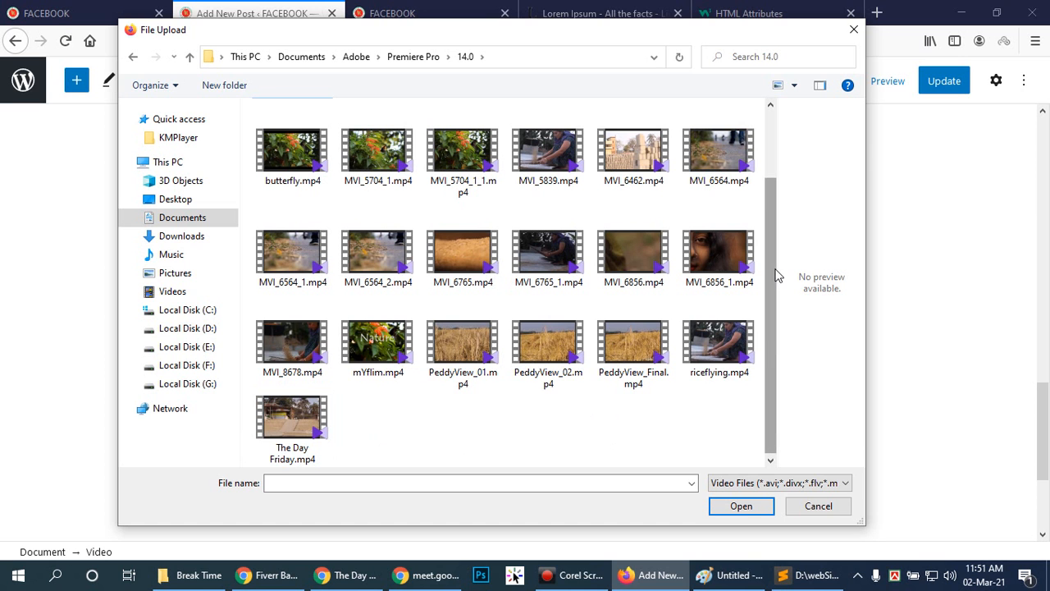
pyautogui.click(382, 256)
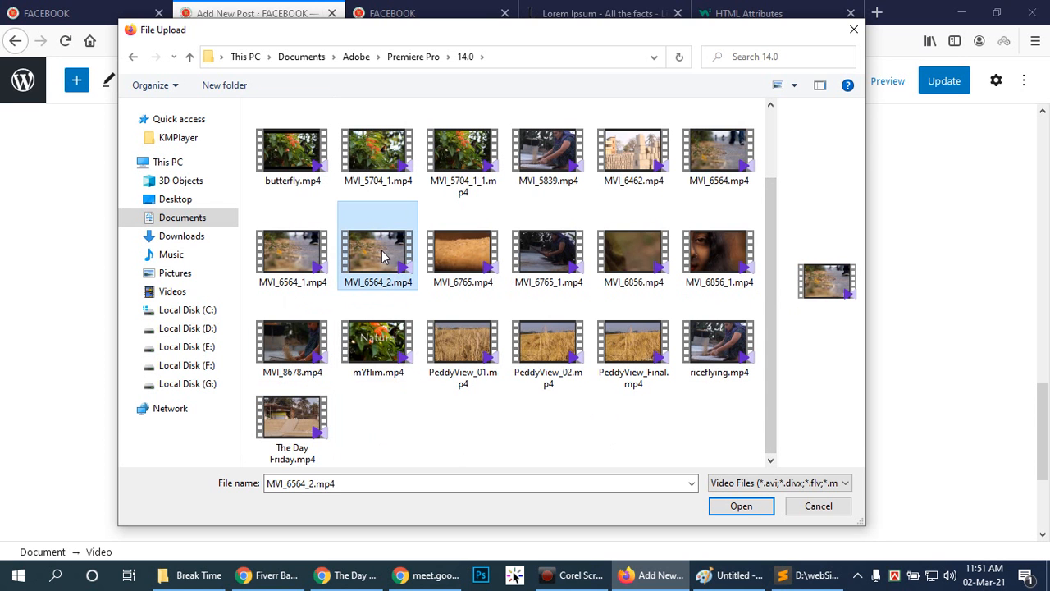
pyautogui.click(741, 509)
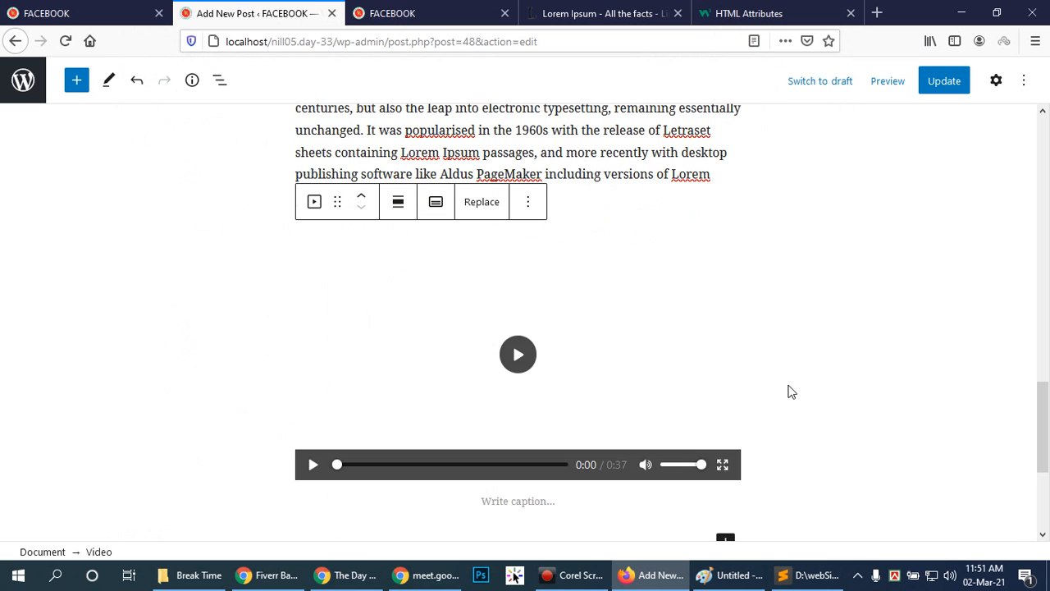
pyautogui.scroll(-2, 790, 391)
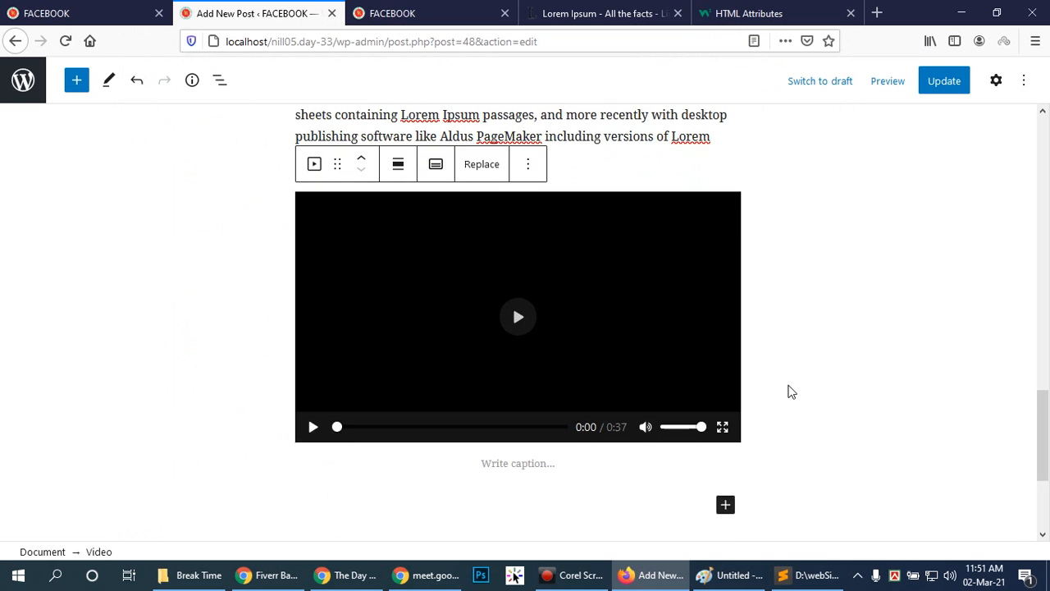
# Caption the uploaded video "The Day End".
pyautogui.click(514, 423)
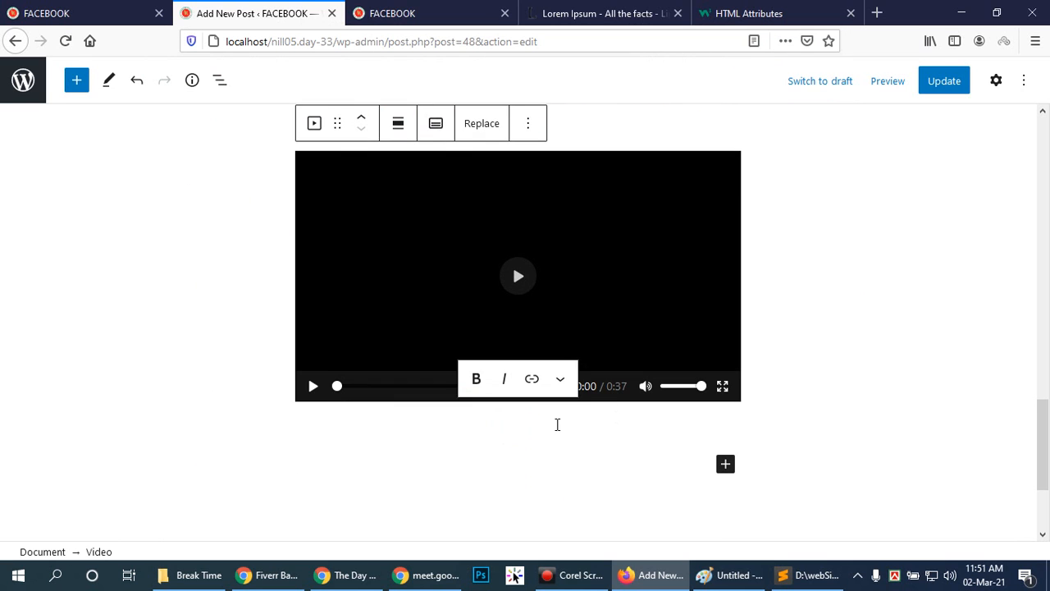
pyautogui.click(469, 420)
pyautogui.write('The last')
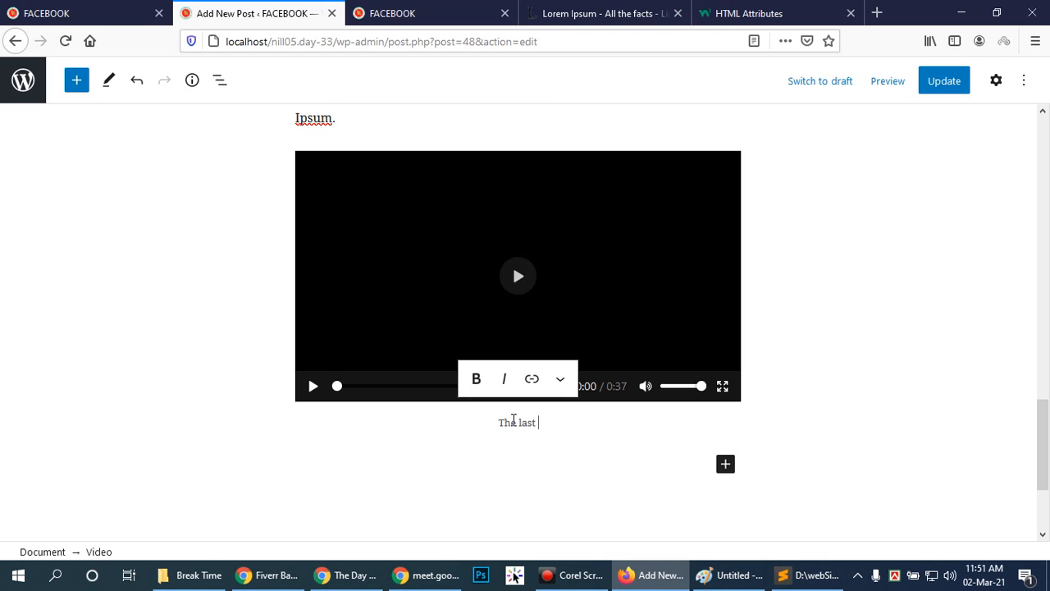
pyautogui.write(' walt')
pyautogui.press('BackSpace')
pyautogui.press('BackSpace')
pyautogui.press('BackSpace')
pyautogui.press('BackSpace')
pyautogui.press('BackSpace')
pyautogui.press('BackSpace')
pyautogui.press('BackSpace')
pyautogui.press('BackSpace')
pyautogui.press('BackSpace')
pyautogui.write('Day End')
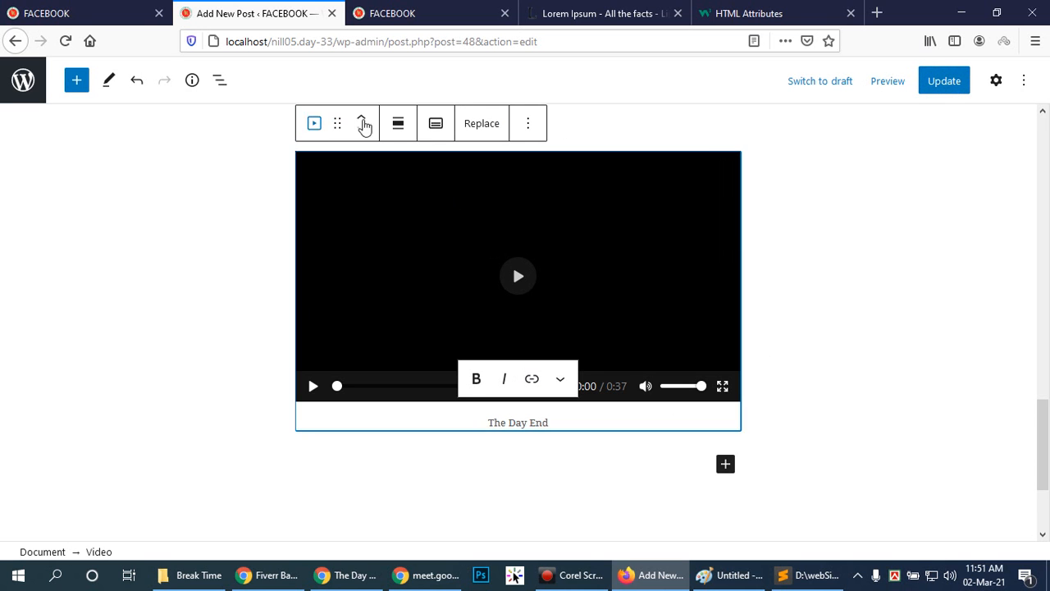
# Remove the captioned Video block from the end of the post.
pyautogui.scroll(2, 698, 274)
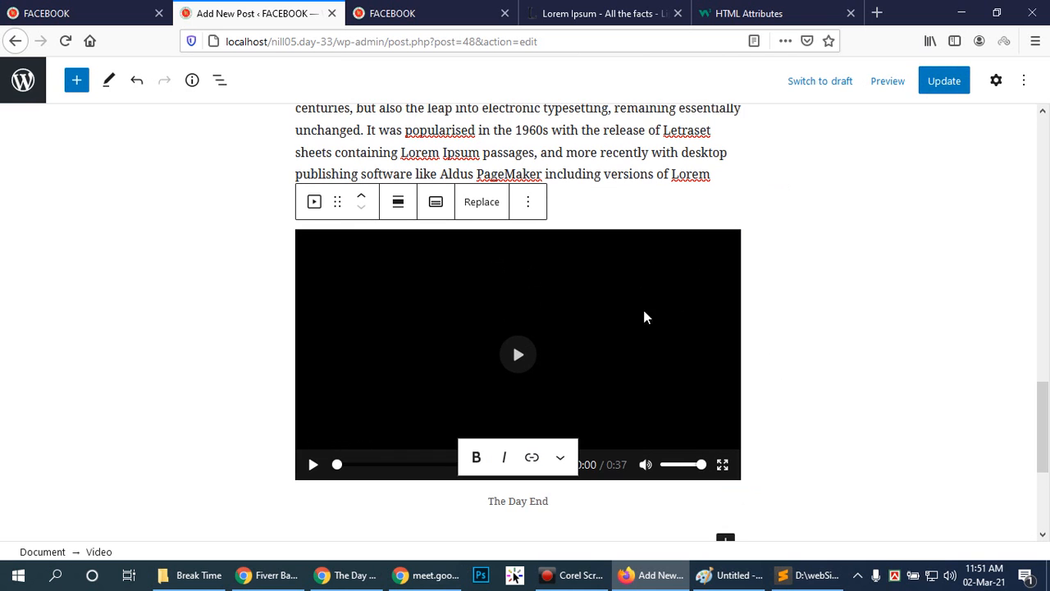
pyautogui.click(527, 202)
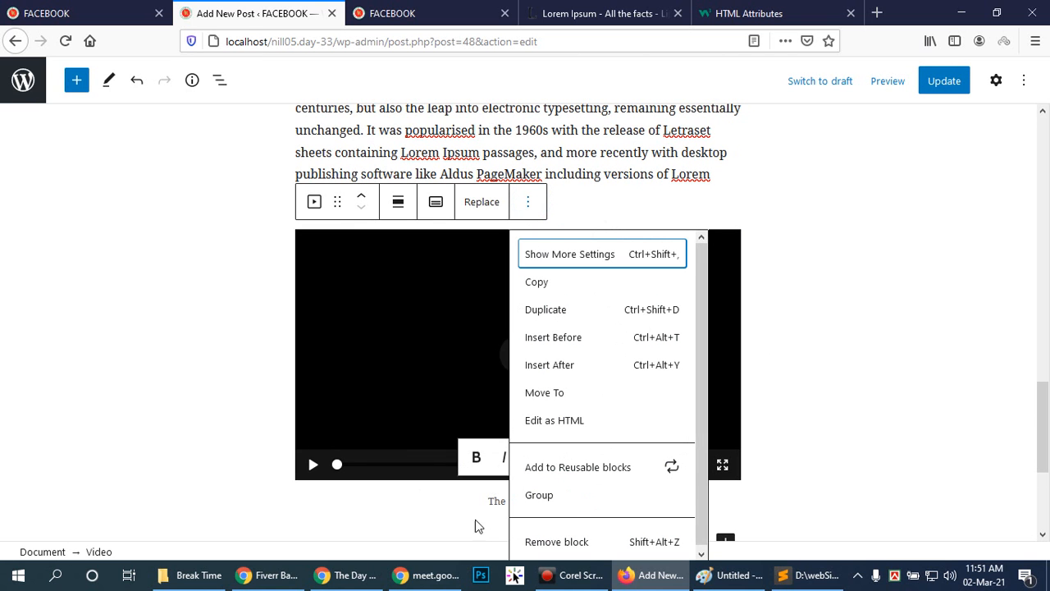
pyautogui.click(541, 542)
# Start an empty paragraph below the final Lorem Ipsum paragraph and insert a Video block there from the full block library.
pyautogui.click(408, 339)
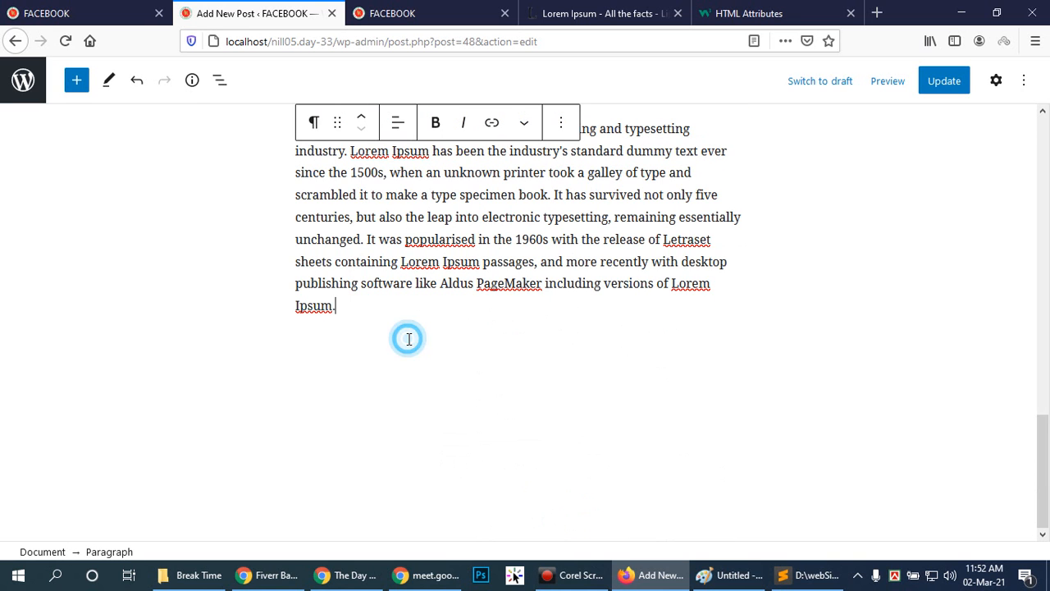
pyautogui.press('Return')
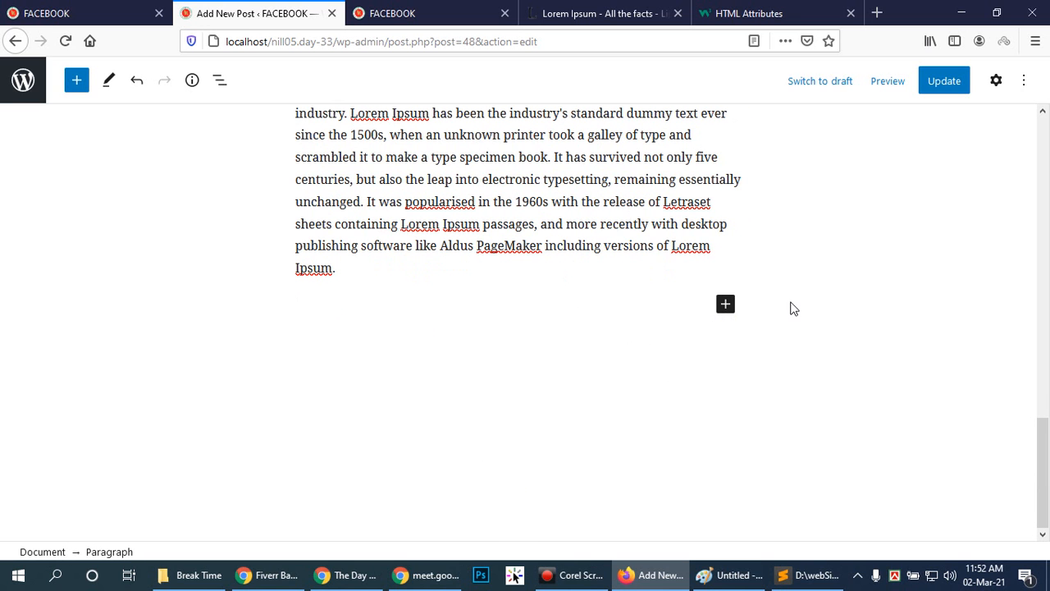
pyautogui.click(727, 304)
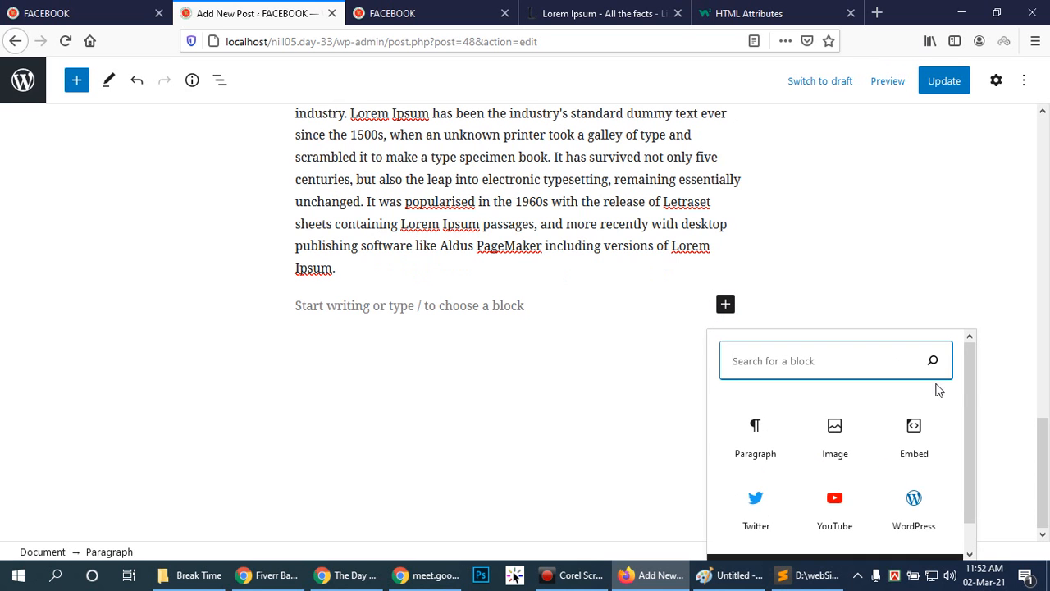
pyautogui.scroll(-1, 965, 388)
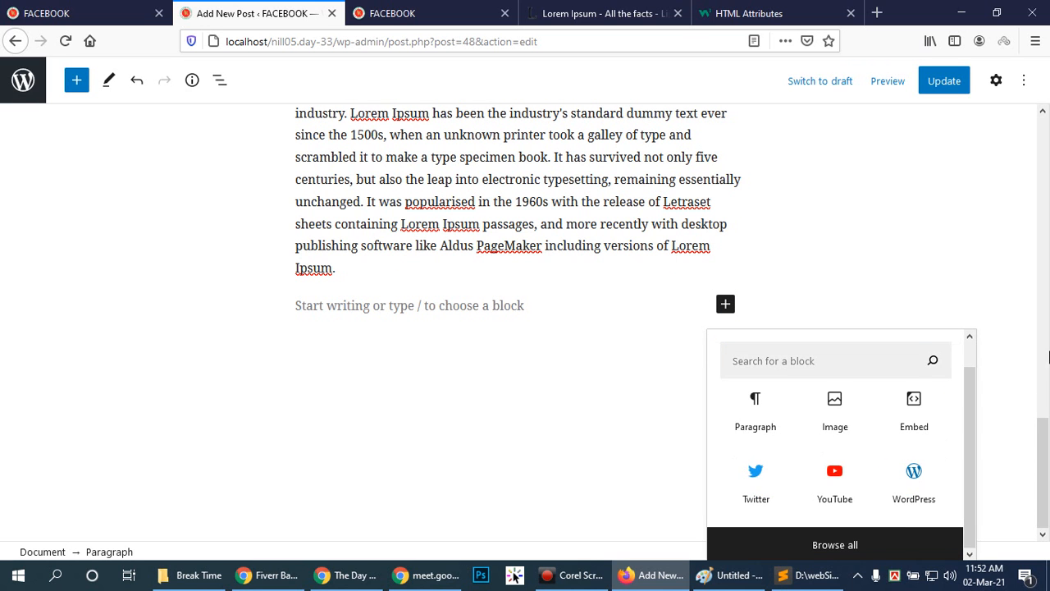
pyautogui.click(1047, 502)
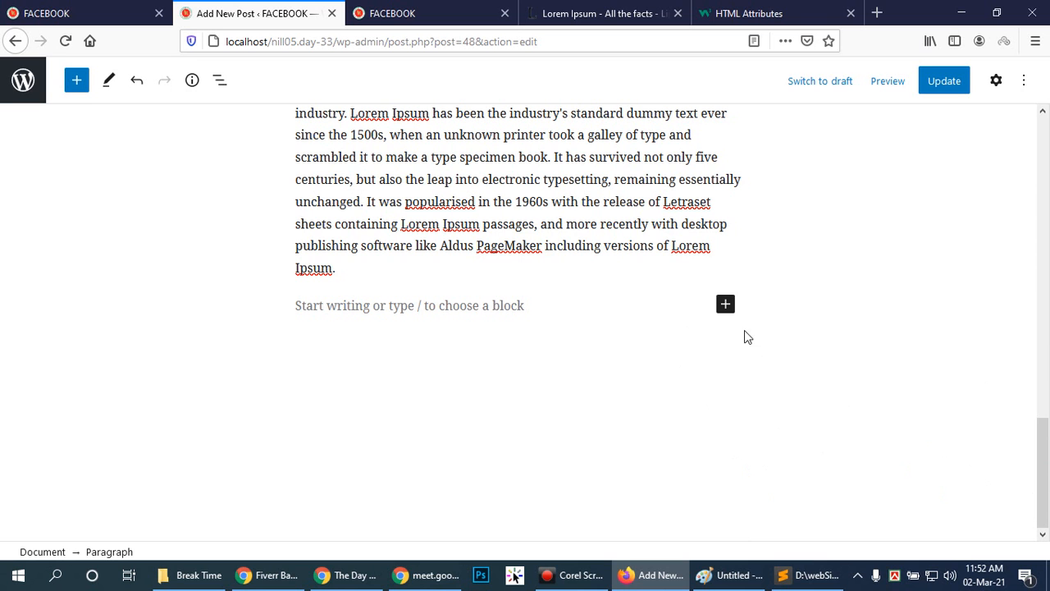
pyautogui.click(726, 305)
pyautogui.scroll(-1, 853, 515)
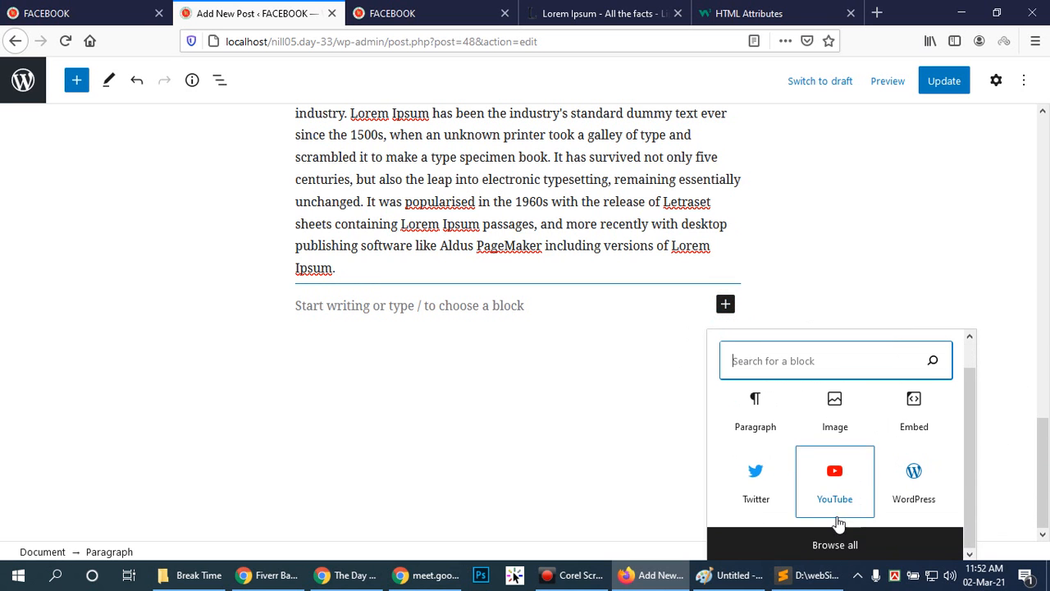
pyautogui.click(835, 545)
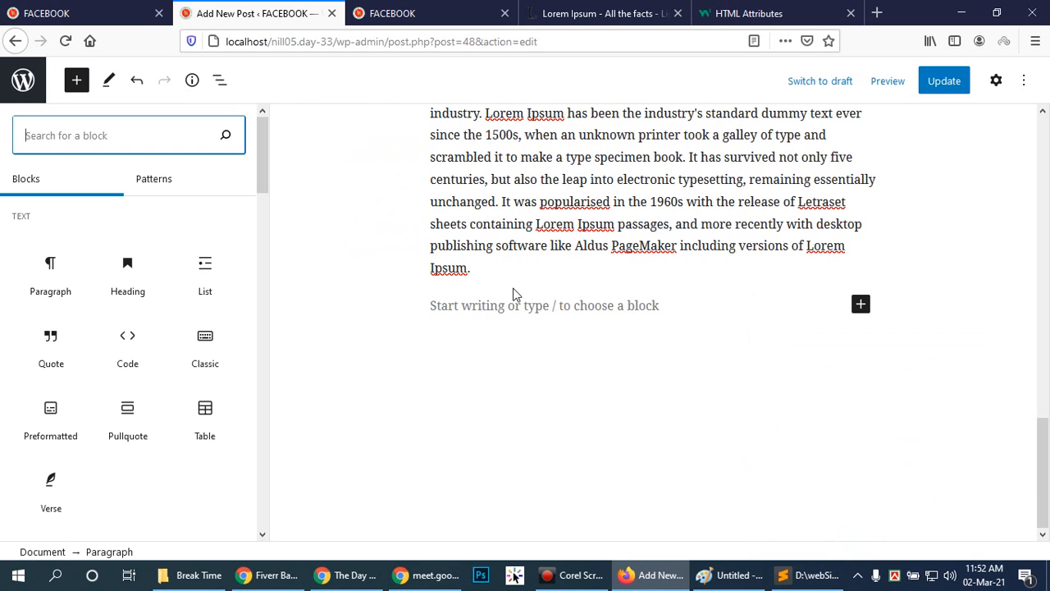
pyautogui.scroll(-2, 90, 267)
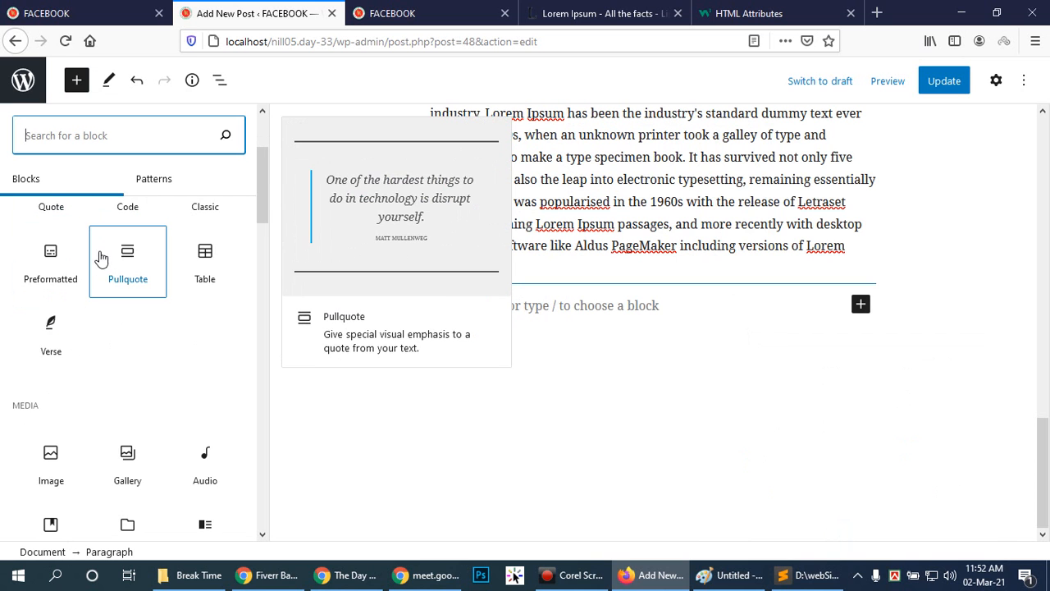
pyautogui.scroll(-2, 143, 334)
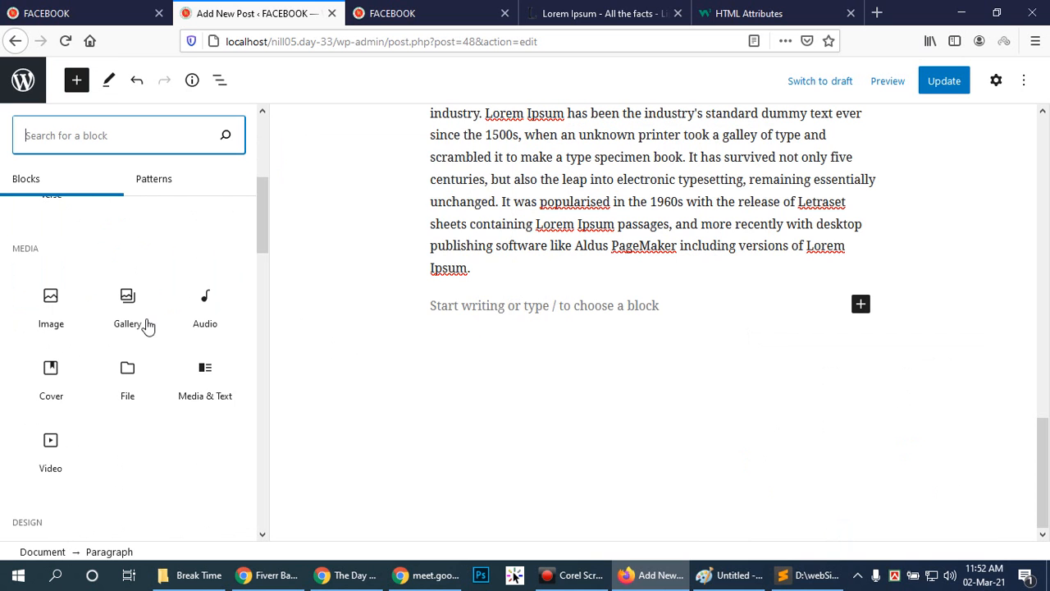
pyautogui.click(50, 444)
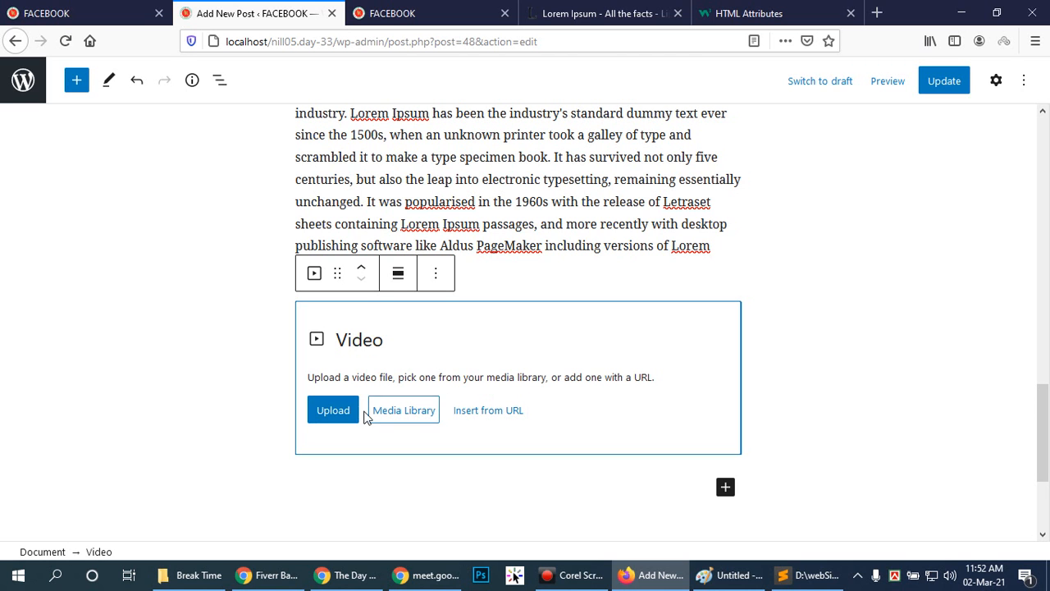
# Upload MVI_6564_2.mp4 from Documents > Adobe > Premiere Pro > 14.0 into the new Video block.
pyautogui.click(333, 414)
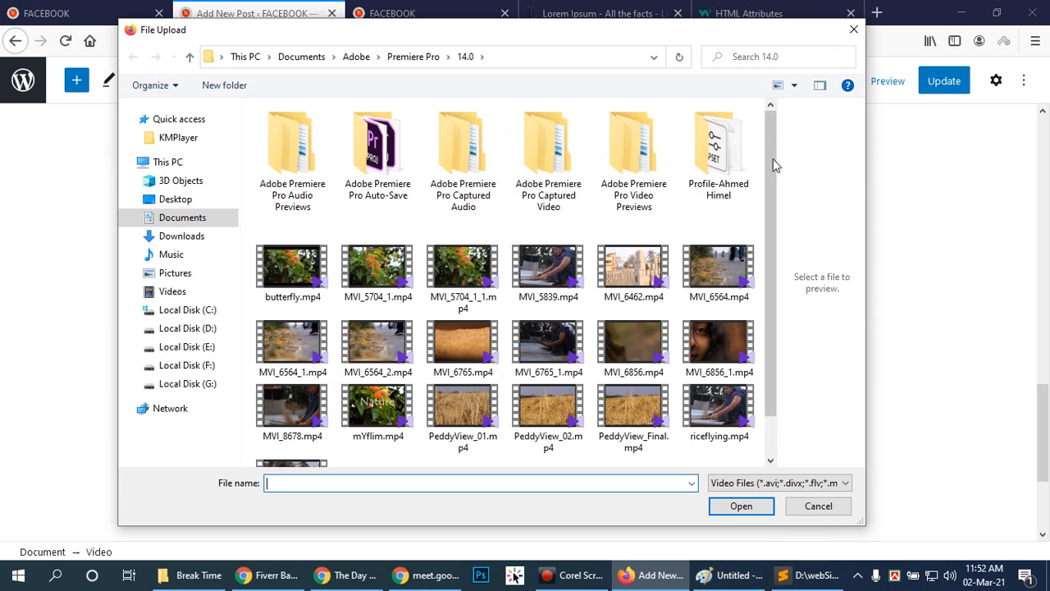
pyautogui.scroll(-1, 771, 197)
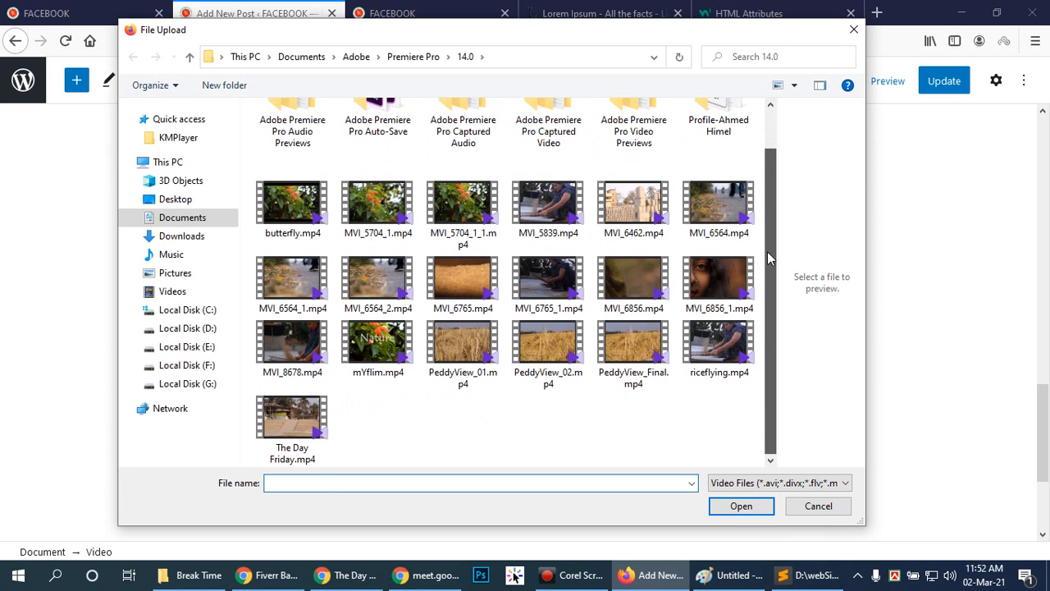
pyautogui.click(361, 296)
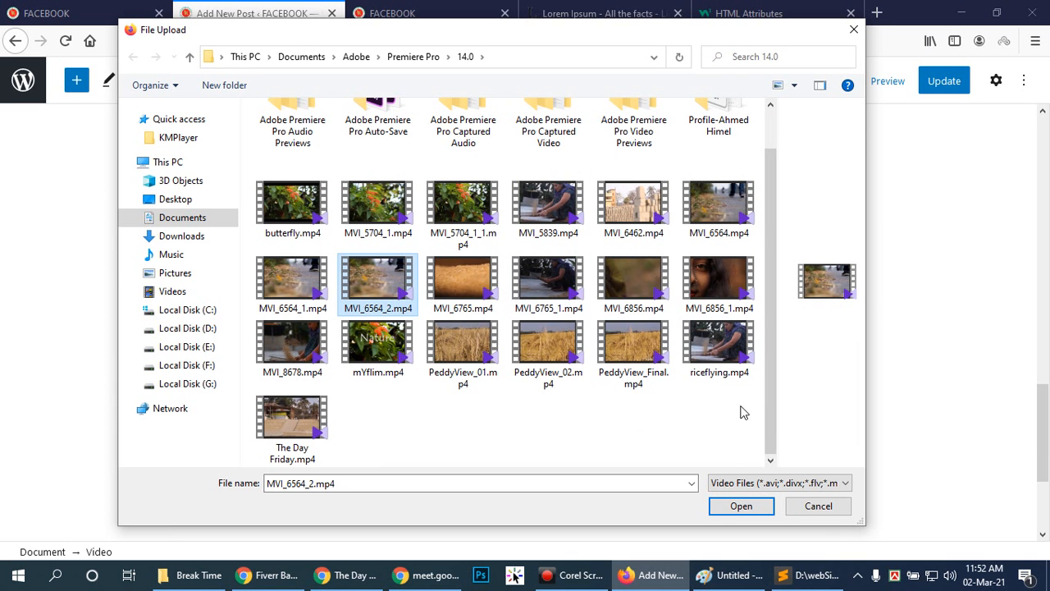
pyautogui.click(743, 506)
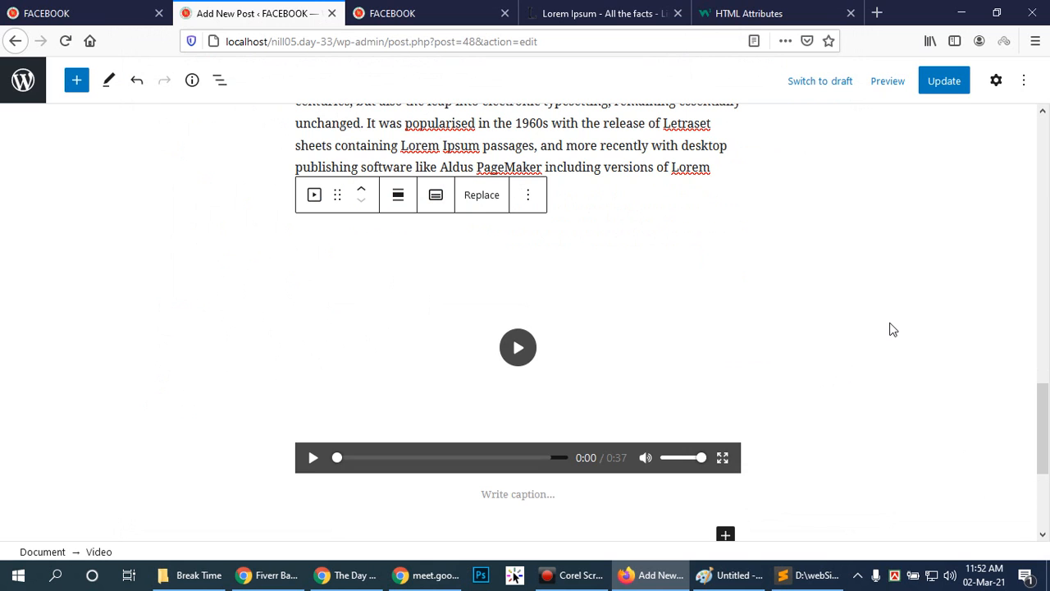
# Caption the newly uploaded video "The Day End walk".
pyautogui.scroll(-3, 909, 327)
pyautogui.click(498, 339)
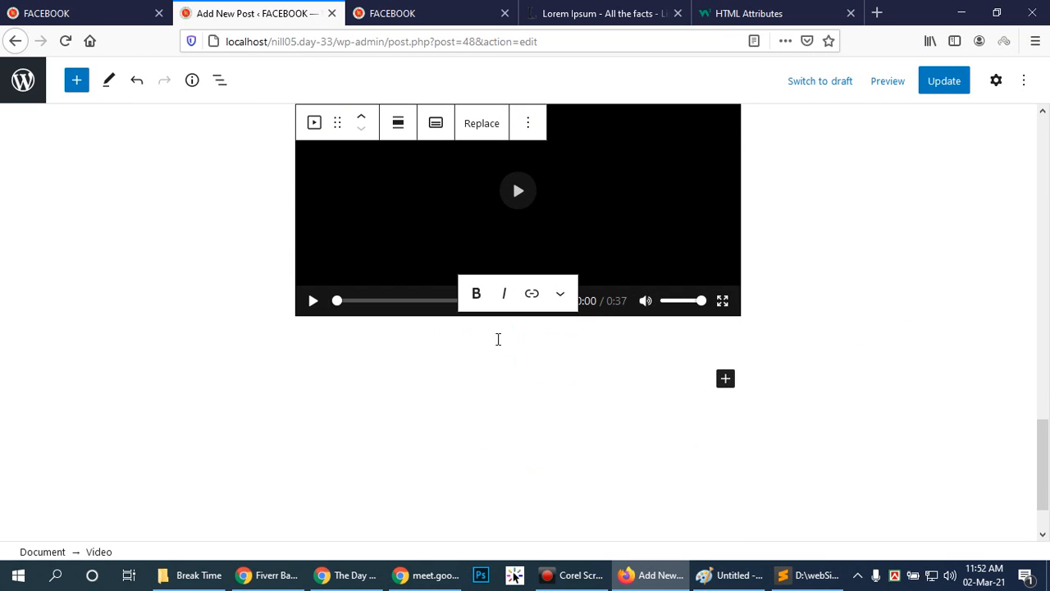
pyautogui.write('The Day')
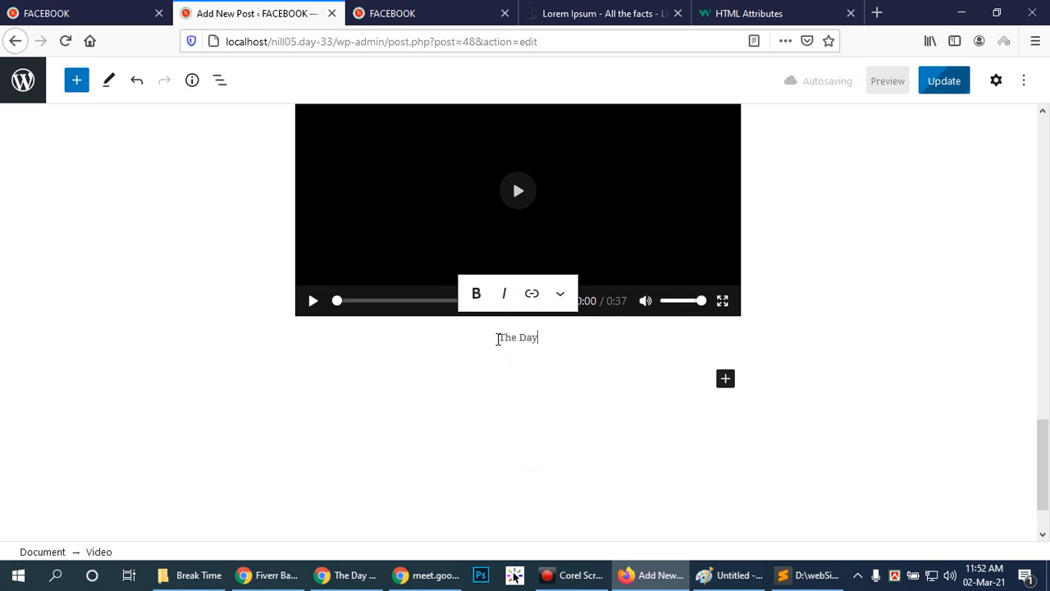
pyautogui.write(' End walk')
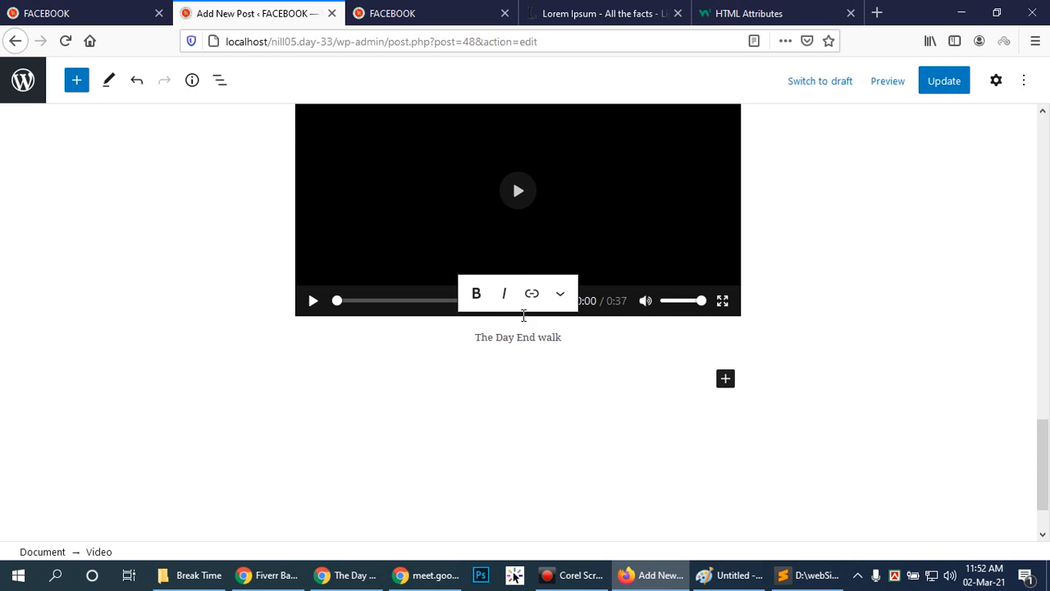
# Move the Video block up through the post until it sits directly below the title The Day On.
pyautogui.scroll(2, 865, 221)
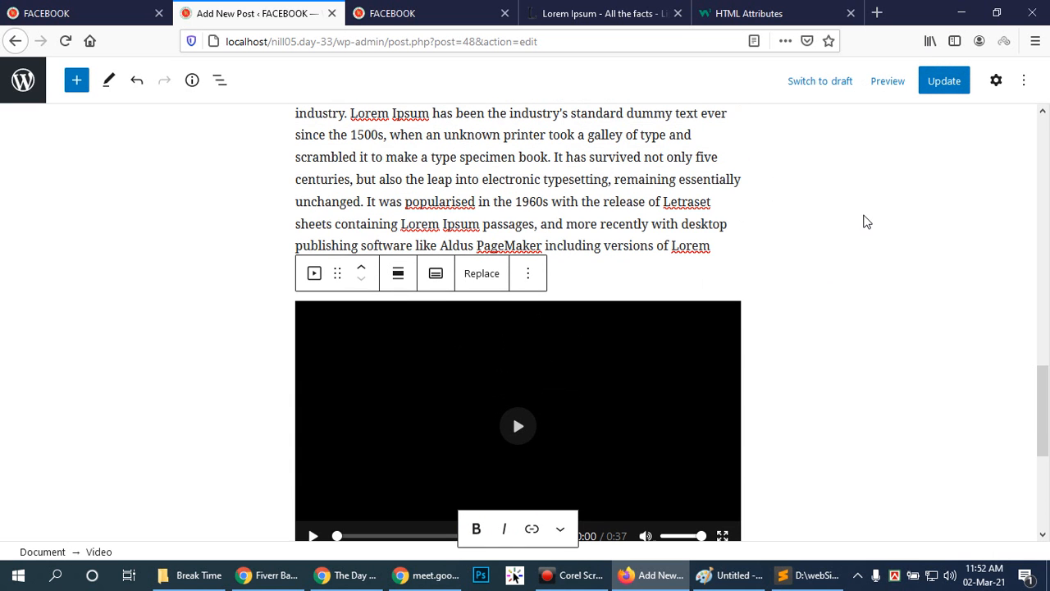
pyautogui.scroll(-2, 716, 426)
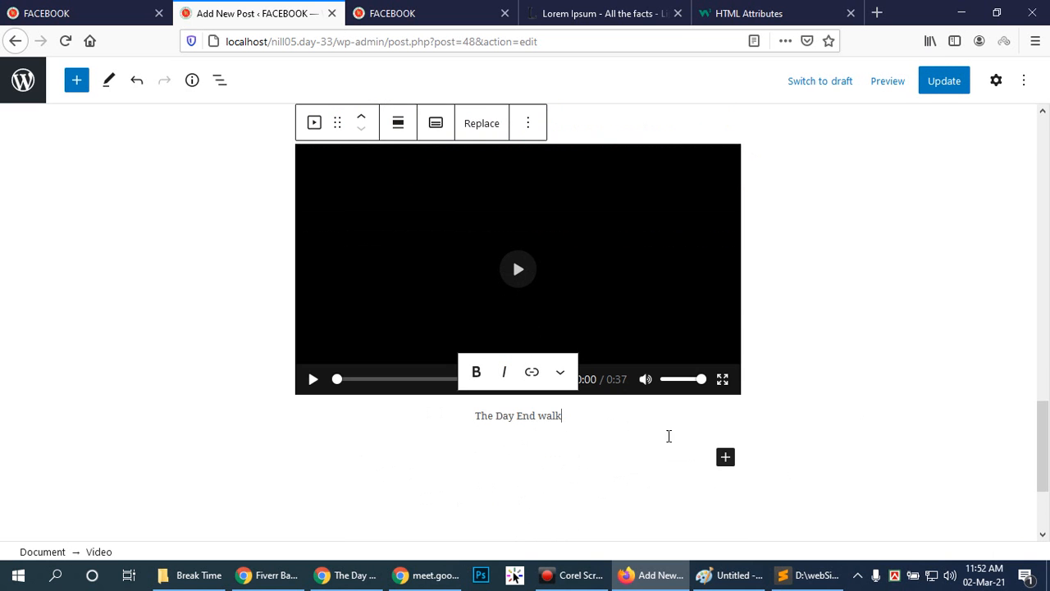
pyautogui.click(689, 291)
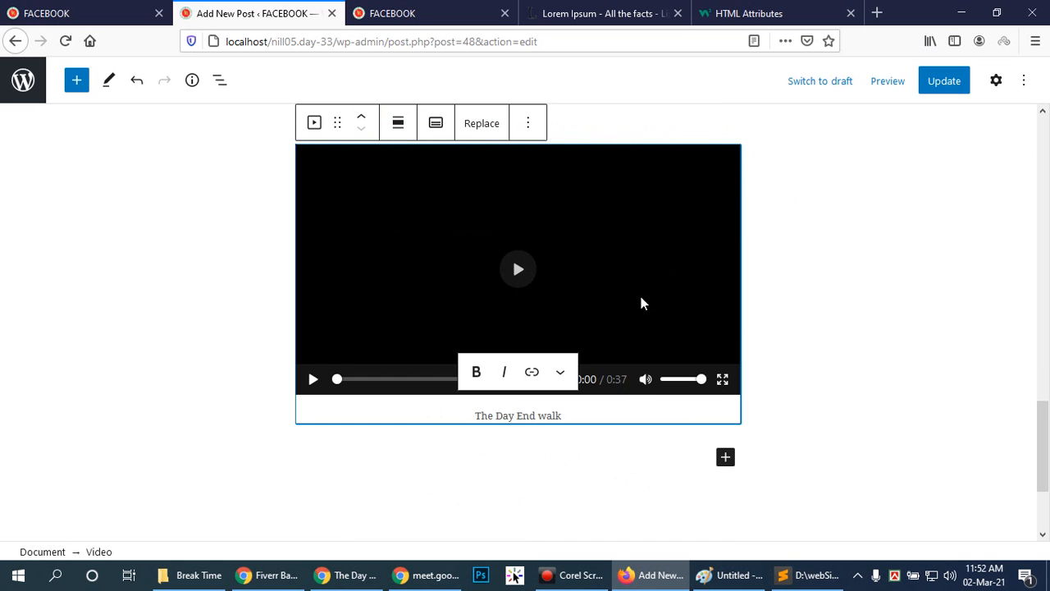
pyautogui.scroll(3, 640, 301)
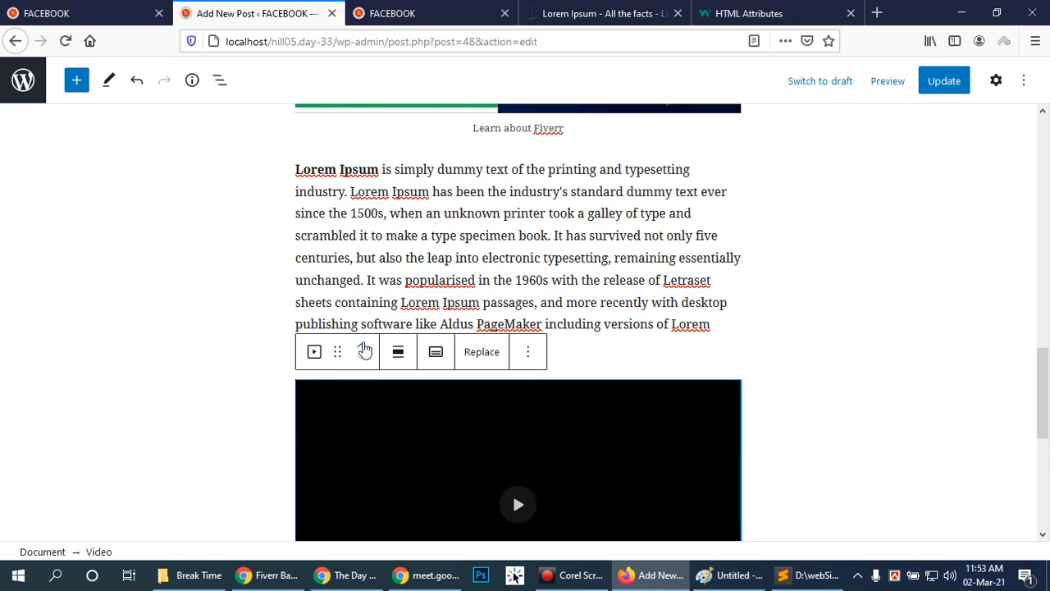
pyautogui.click(361, 346)
pyautogui.click(364, 349)
pyautogui.click(363, 349)
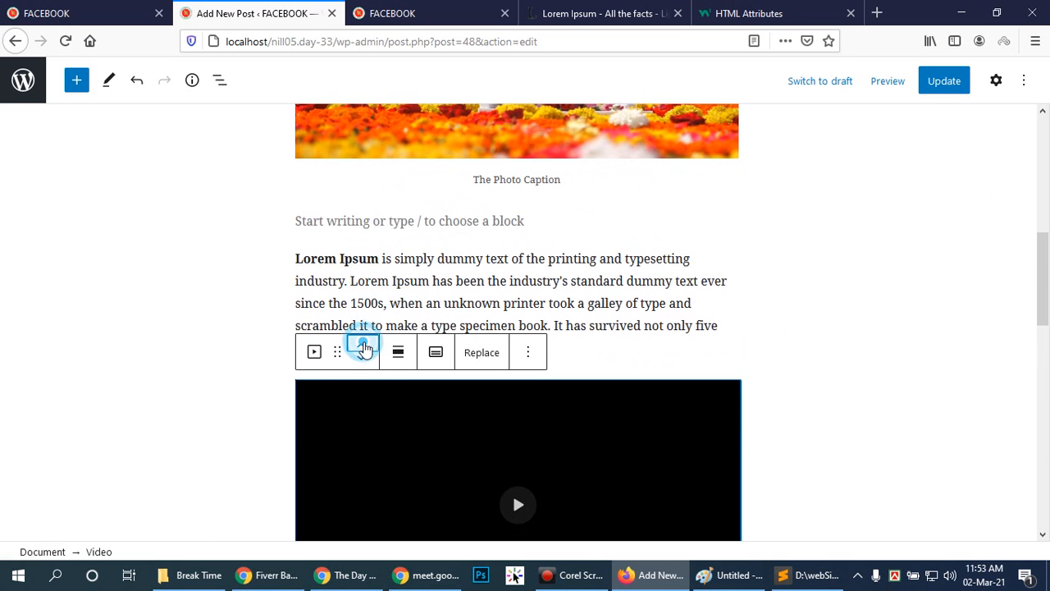
pyautogui.click(363, 348)
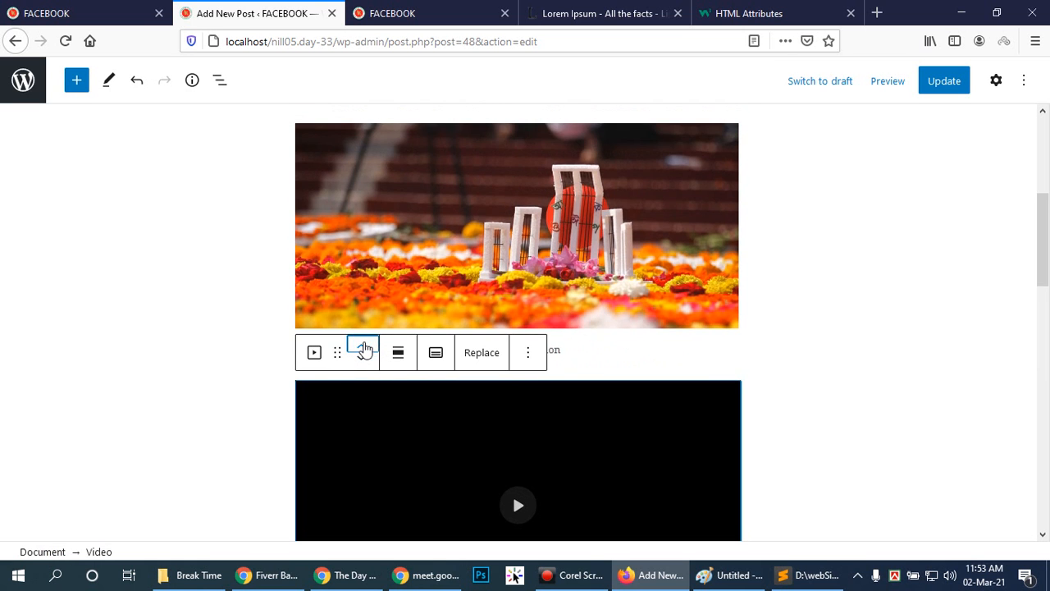
pyautogui.click(363, 347)
pyautogui.click(363, 349)
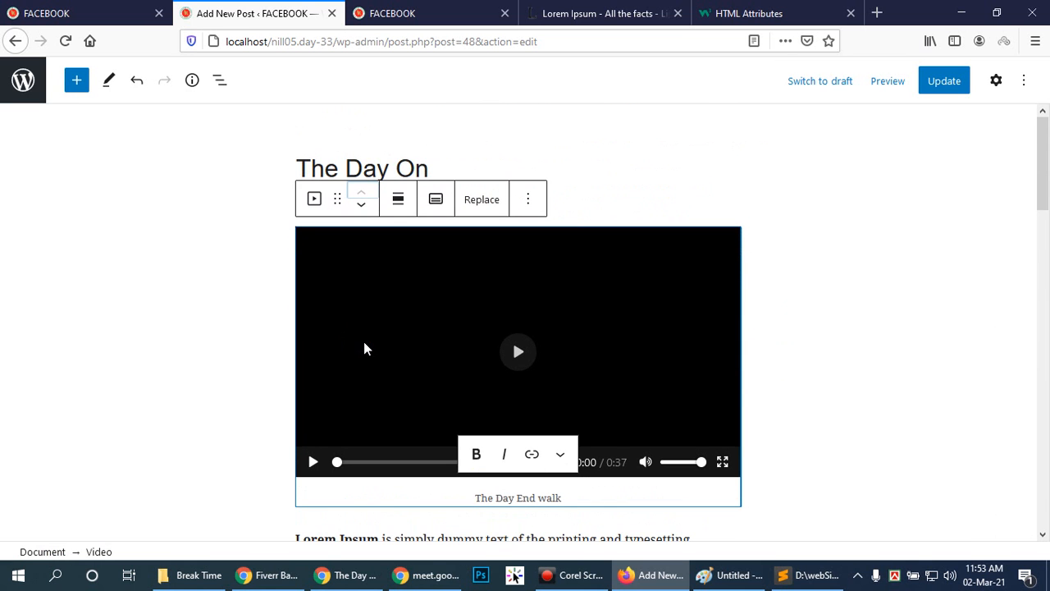
# Deselect the video and update the published post with the changes.
pyautogui.scroll(-4, 824, 359)
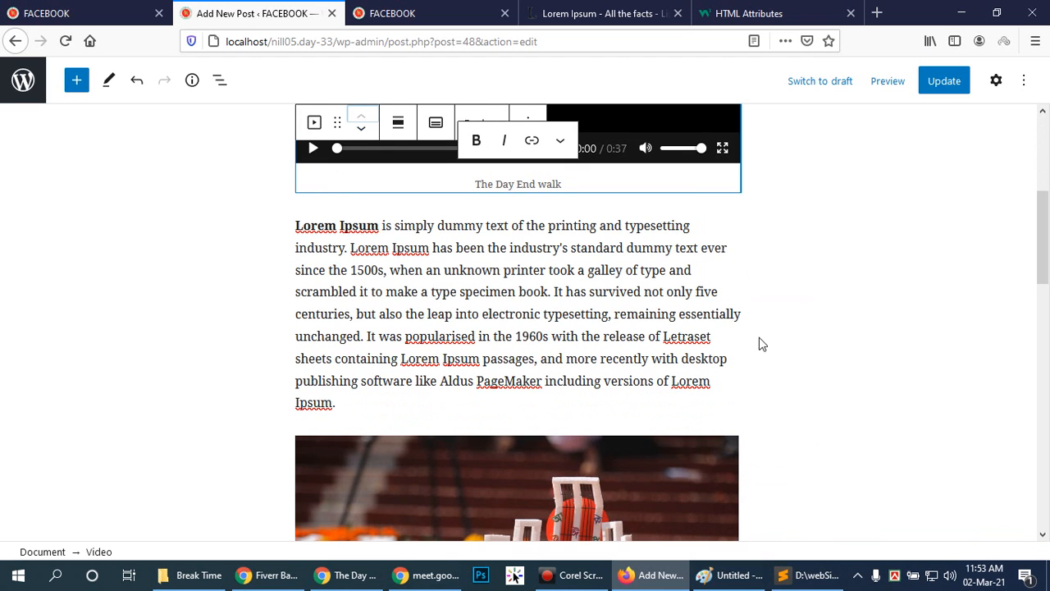
pyautogui.click(793, 319)
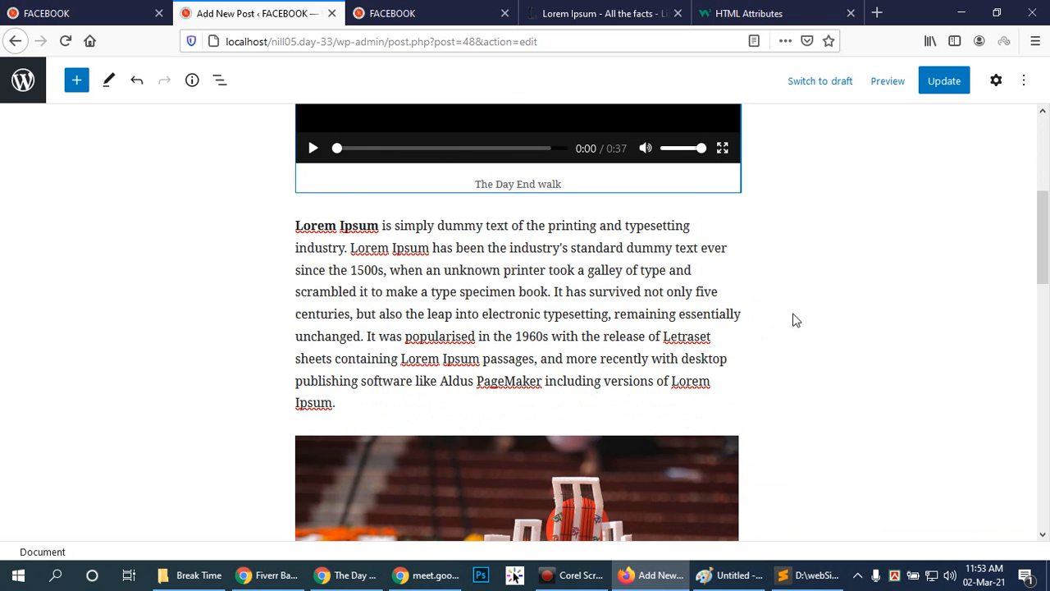
pyautogui.click(945, 82)
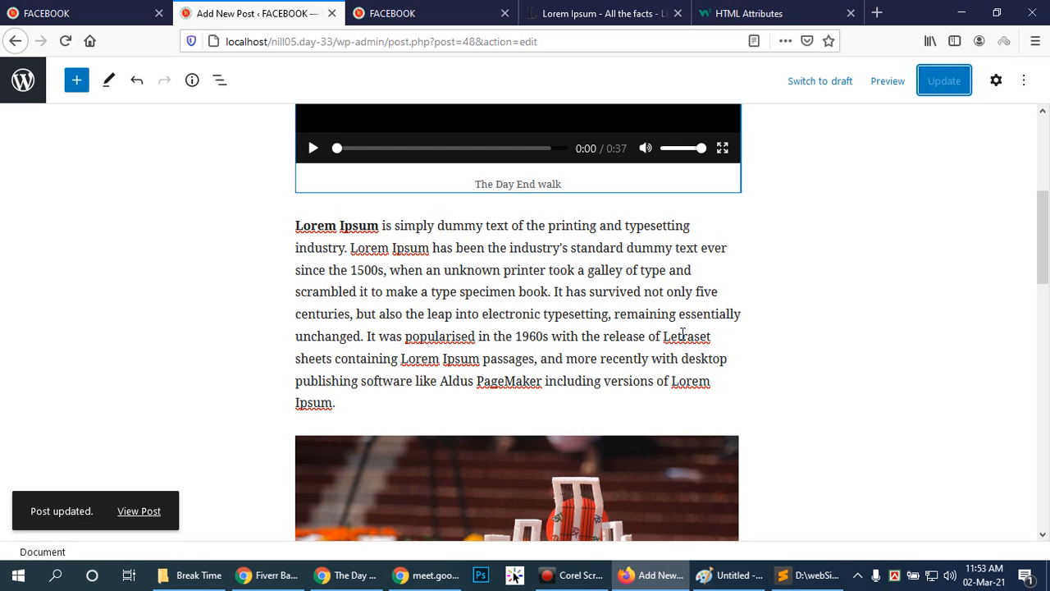
# Switch to the Chrome incognito window showing The Day On and open the site's home page to review the updated post's listing.
pyautogui.scroll(-3, 813, 426)
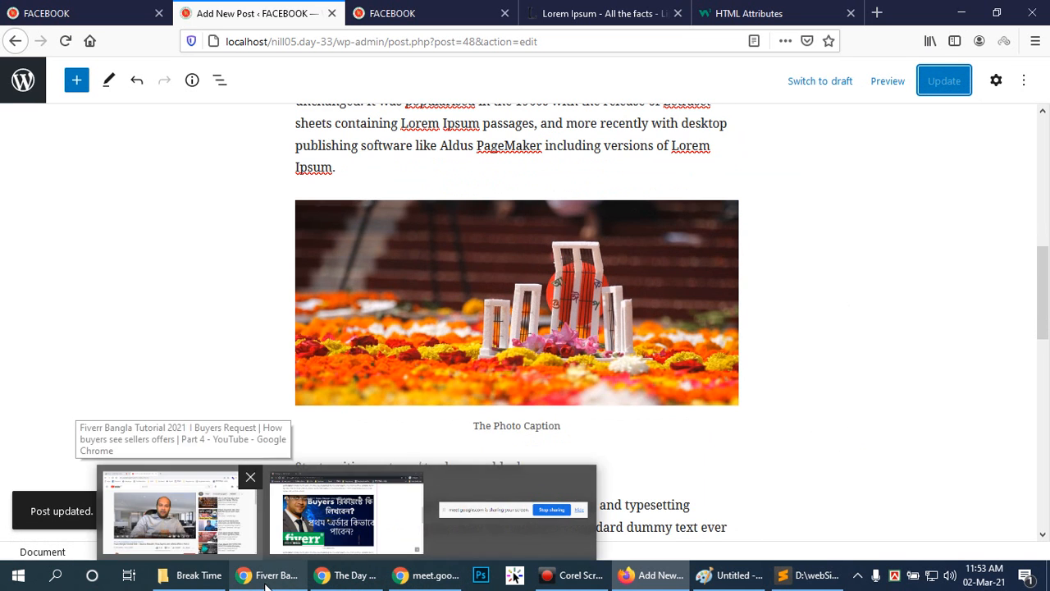
pyautogui.click(342, 505)
pyautogui.scroll(8, 393, 321)
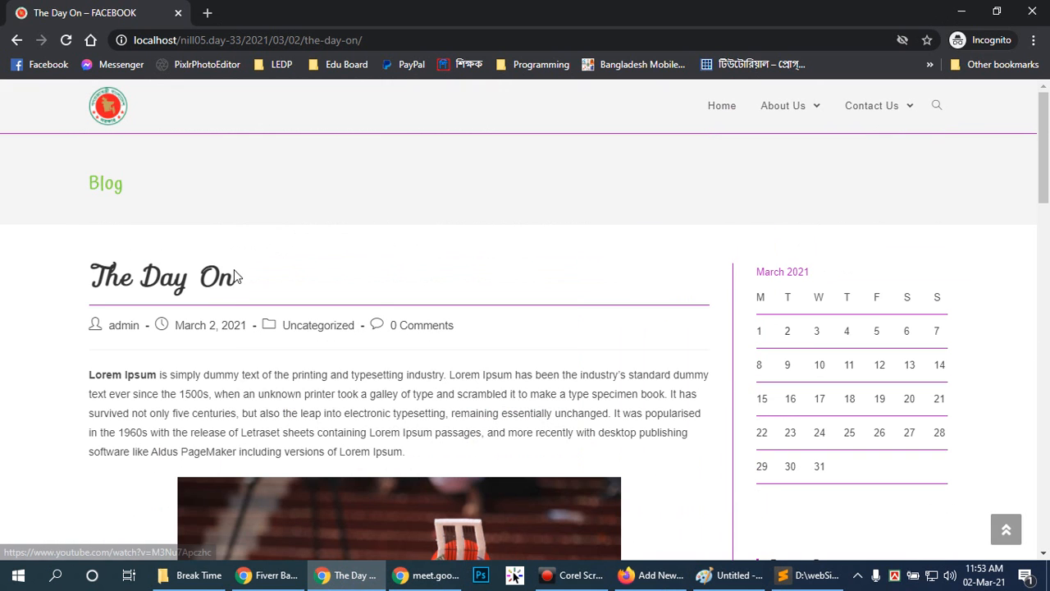
pyautogui.click(715, 109)
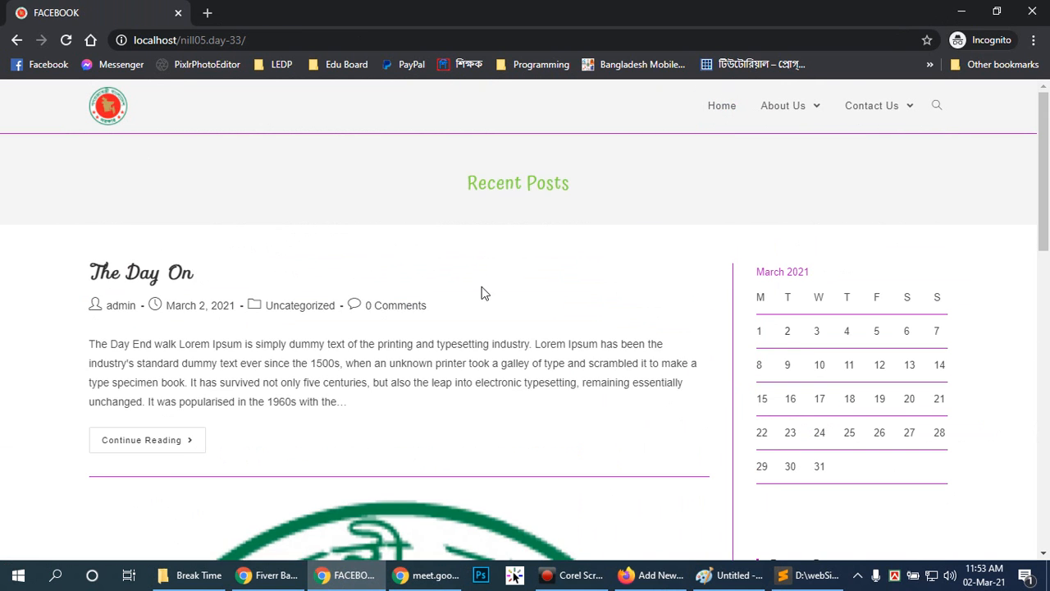
# Open the post The Day On from the home page, play its "The Day End walk" video and pause it near the end.
pyautogui.click(143, 278)
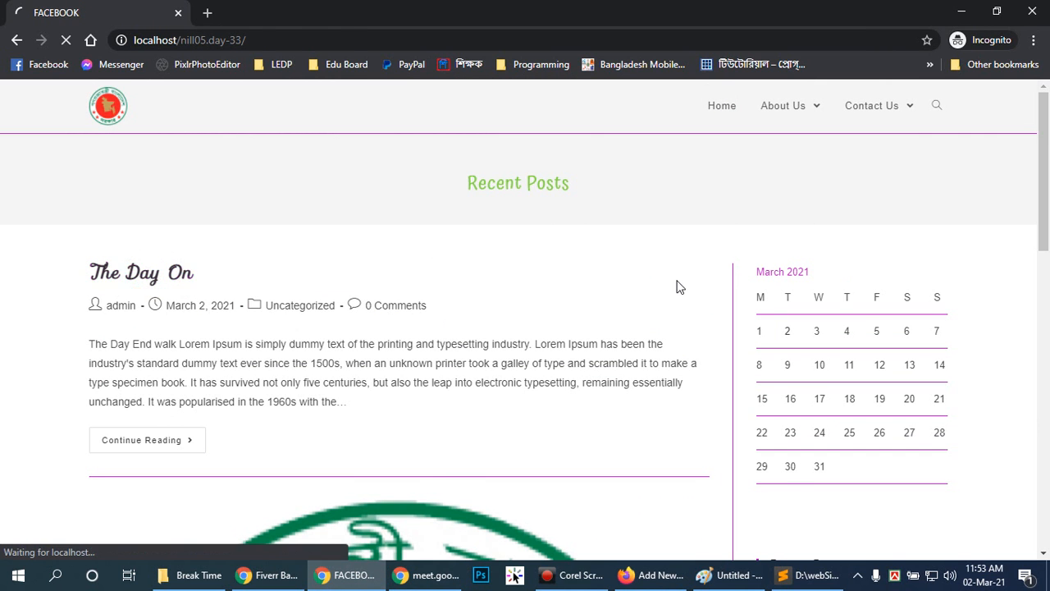
pyautogui.scroll(-3, 685, 283)
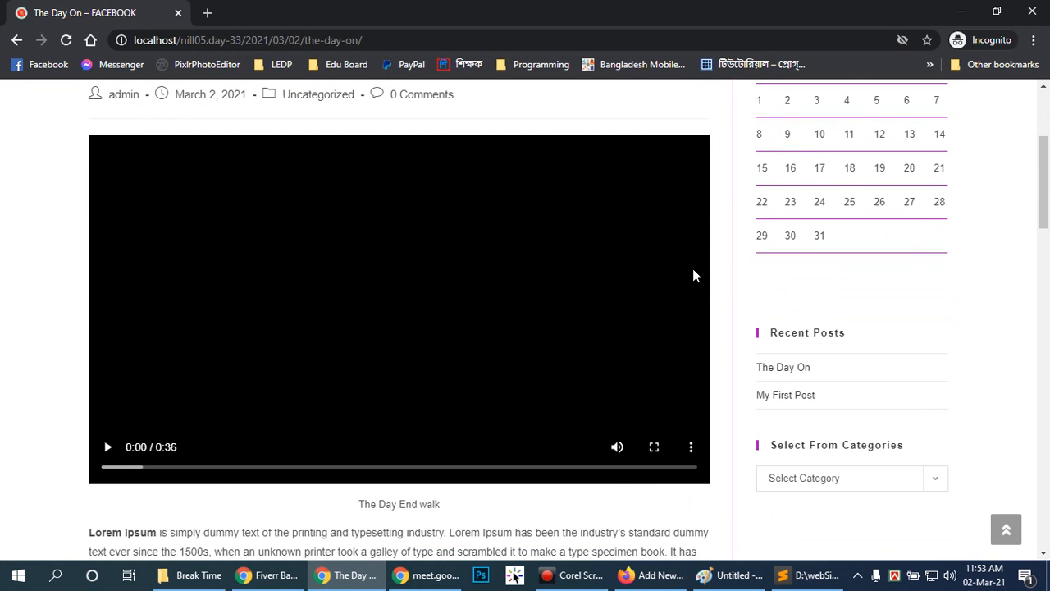
pyautogui.click(109, 447)
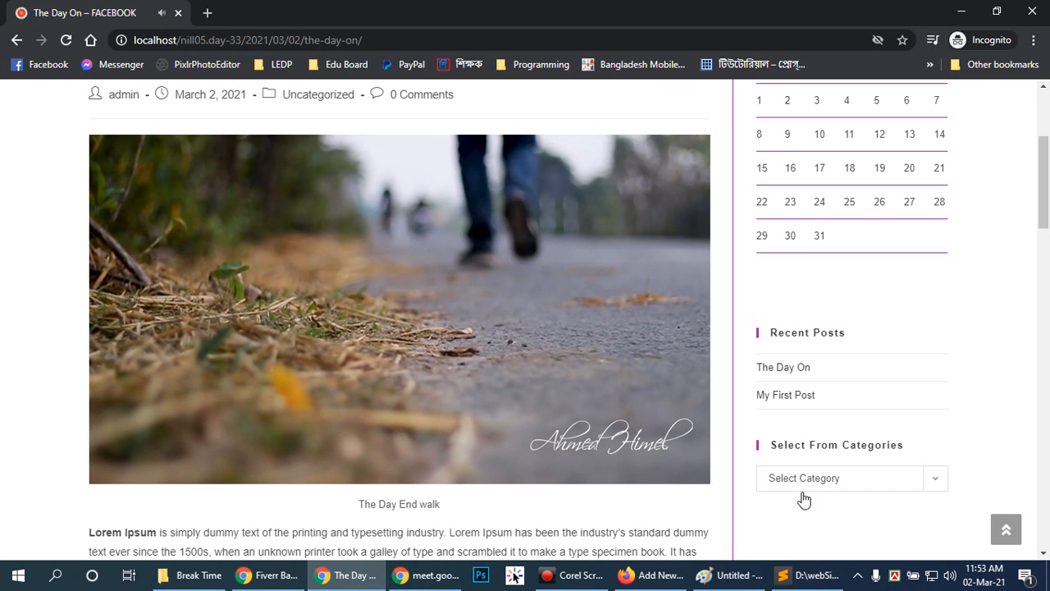
pyautogui.moveTo(557, 414)
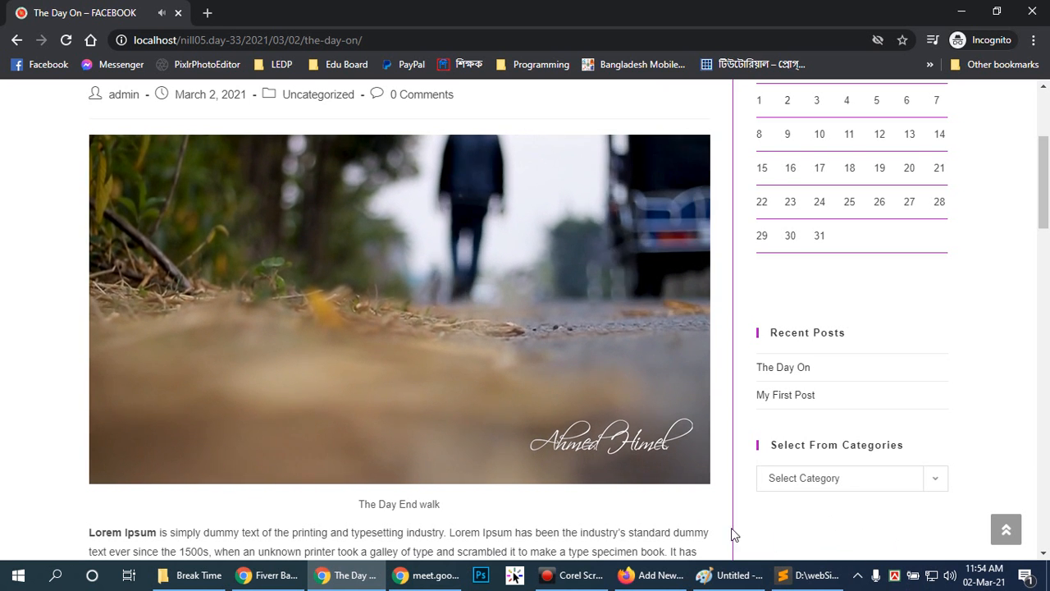
pyautogui.moveTo(99, 379)
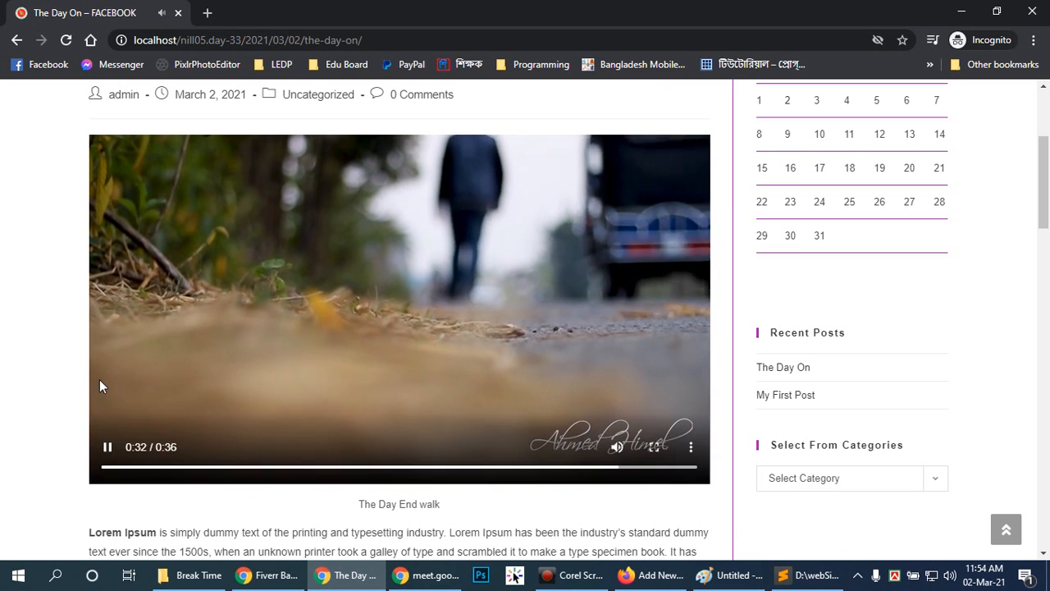
pyautogui.click(108, 449)
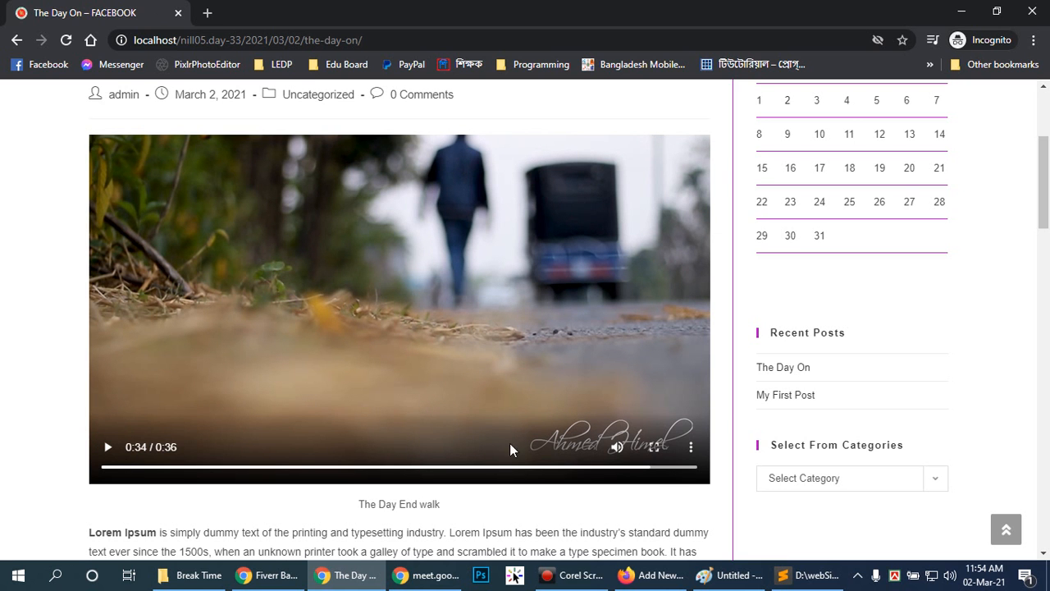
# Review the published post's video, text, captioned photo and embedded Fiverr video, and return to the top of the page.
pyautogui.scroll(-5, 574, 446)
pyautogui.scroll(8, 599, 351)
pyautogui.scroll(-2, 600, 349)
pyautogui.scroll(-5, 599, 349)
pyautogui.scroll(5, 609, 358)
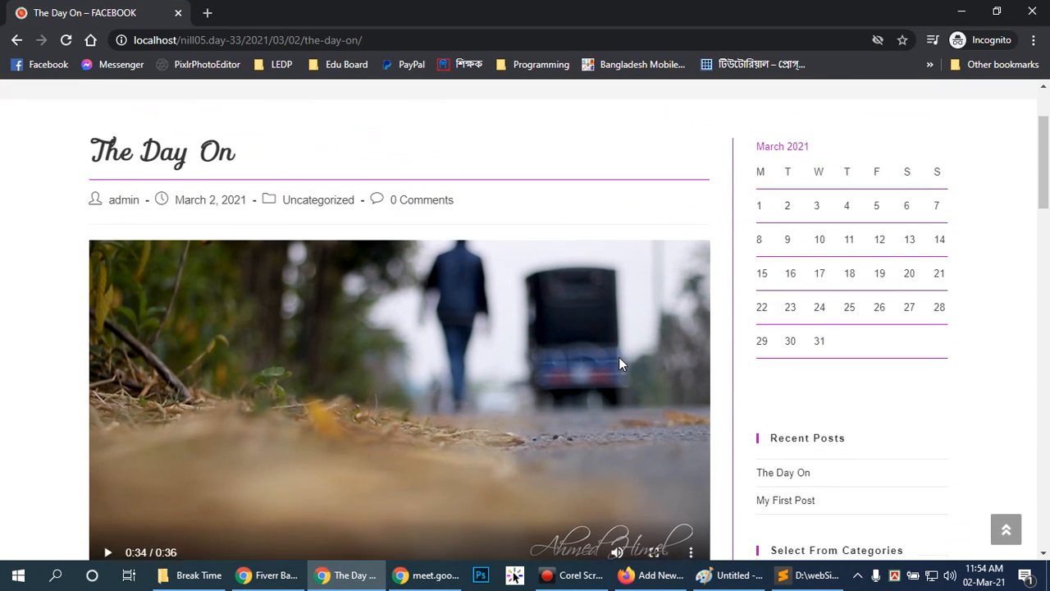
pyautogui.scroll(-2, 618, 357)
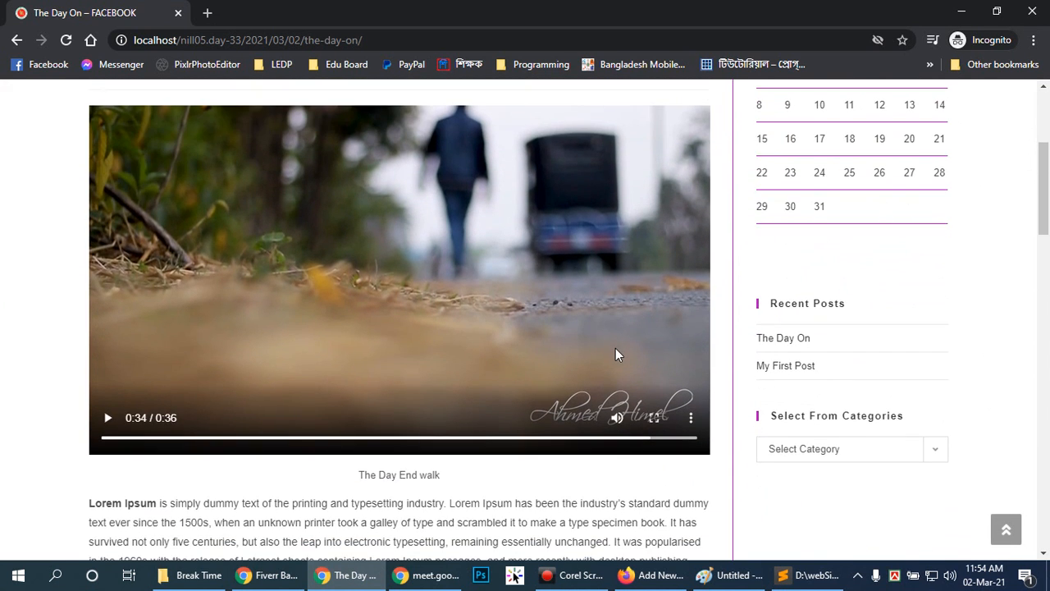
pyautogui.scroll(-7, 615, 345)
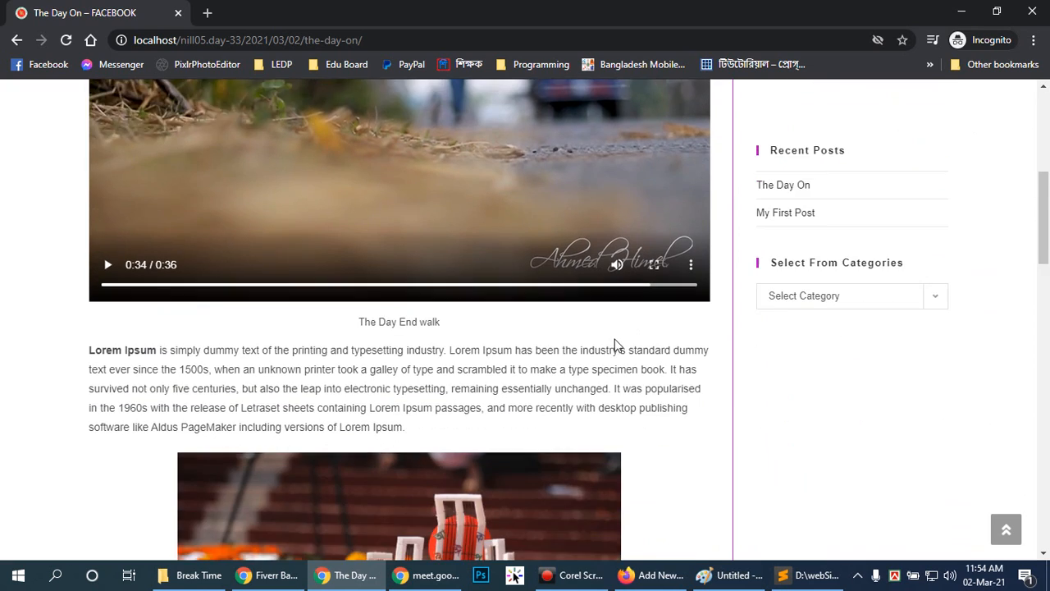
pyautogui.scroll(-10, 620, 345)
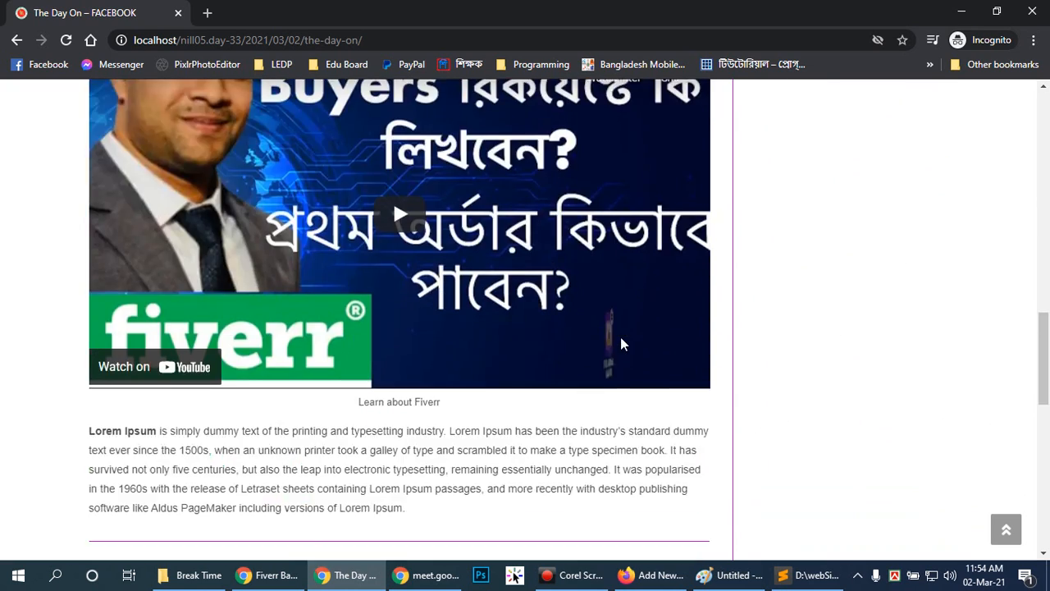
pyautogui.scroll(12, 621, 344)
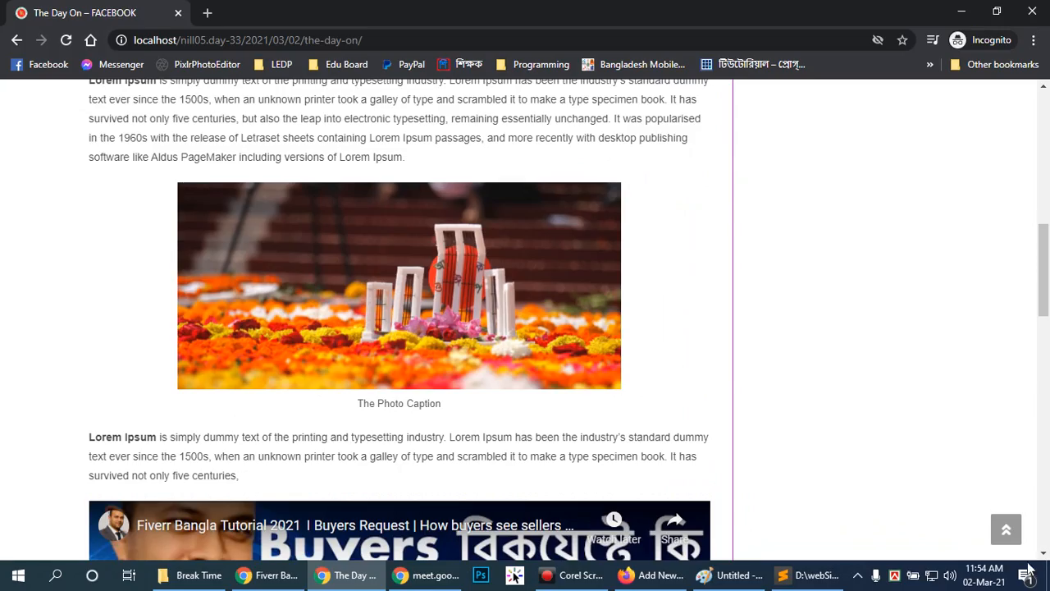
pyautogui.scroll(-13, 827, 443)
pyautogui.scroll(-2, 827, 443)
pyautogui.click(1007, 531)
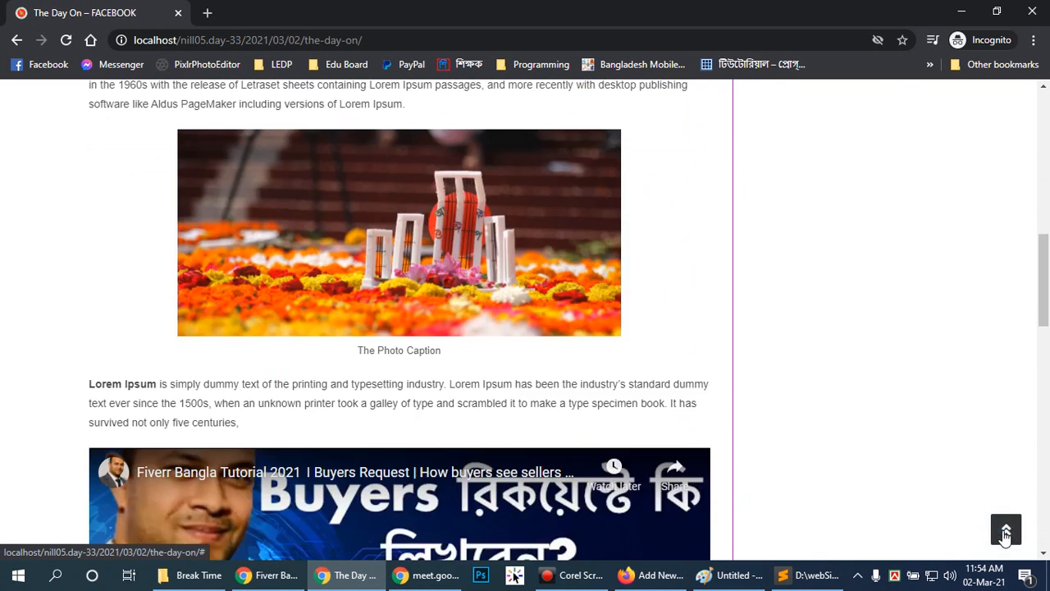
pyautogui.scroll(-4, 980, 414)
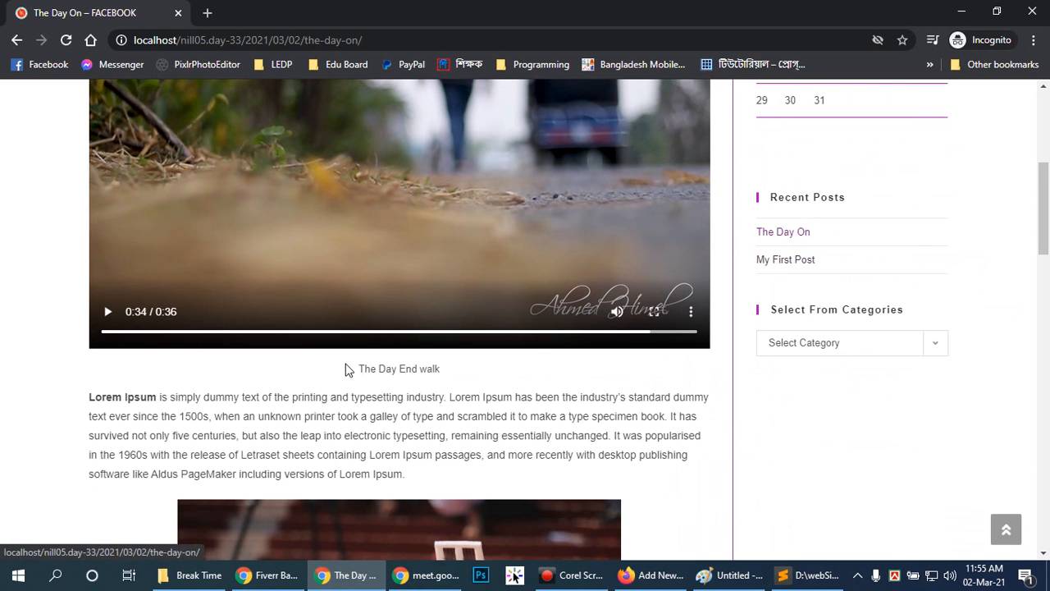
pyautogui.scroll(4, 547, 367)
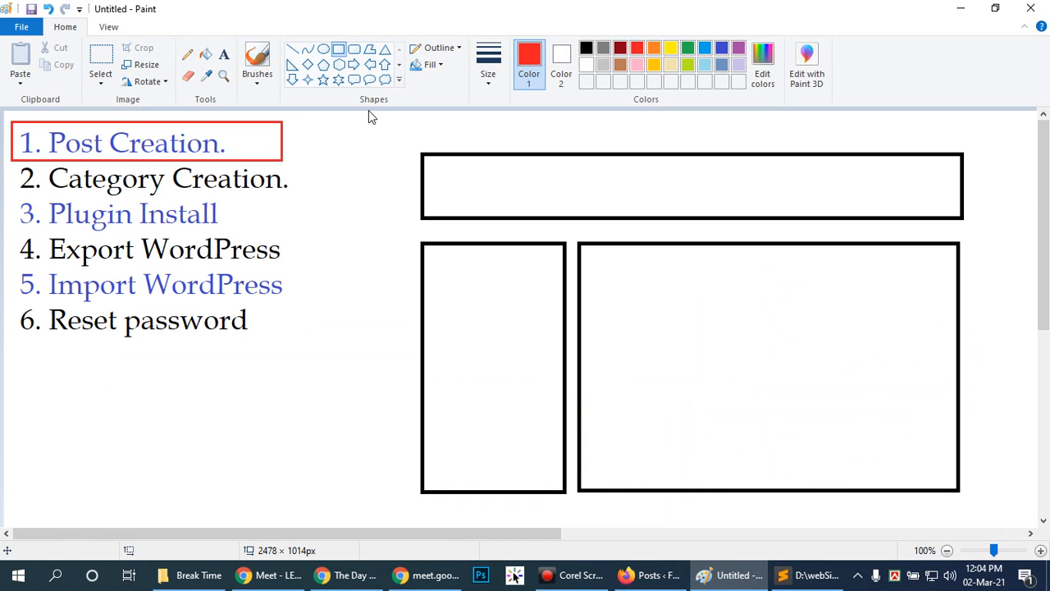
# In Paint, select the black page-layout rectangles beside the topic list, an area of about 739 × 488 px, and delete them.
pyautogui.click(111, 59)
pyautogui.moveTo(409, 131); pyautogui.dragTo(934, 437)
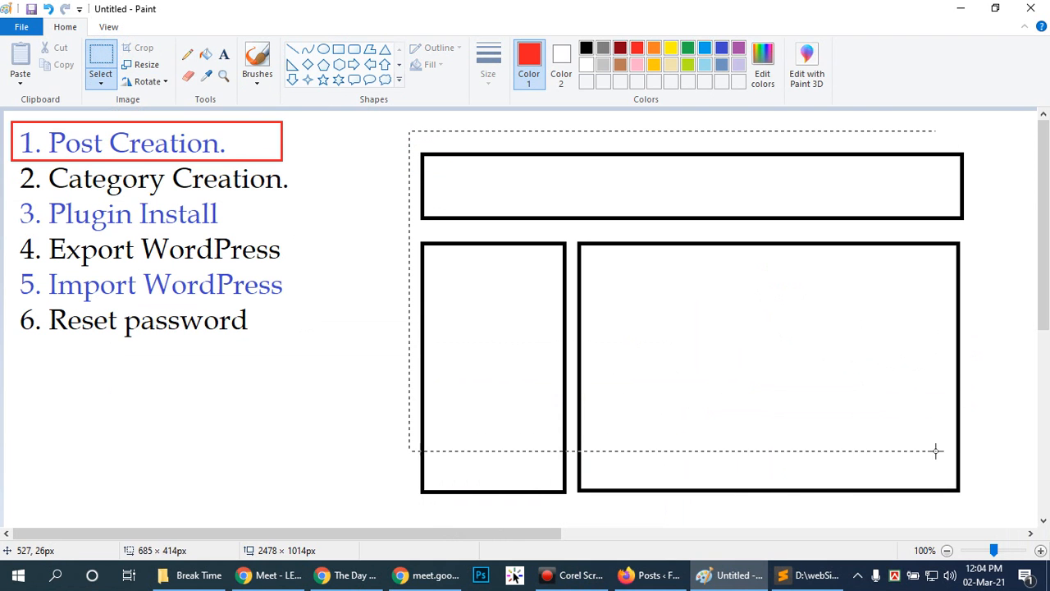
pyautogui.moveTo(961, 490); pyautogui.dragTo(975, 504)
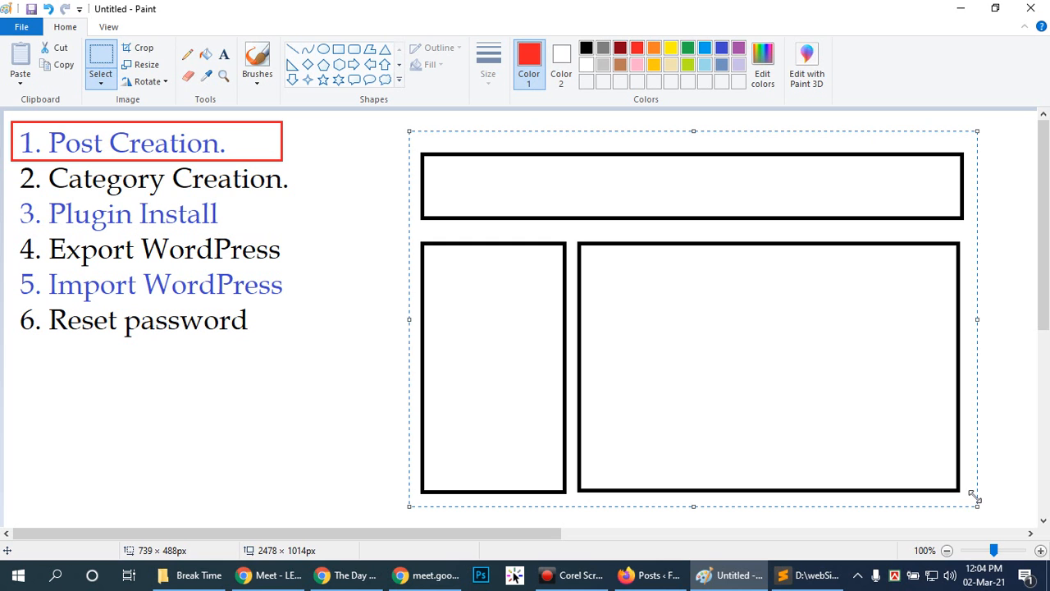
pyautogui.press('Delete')
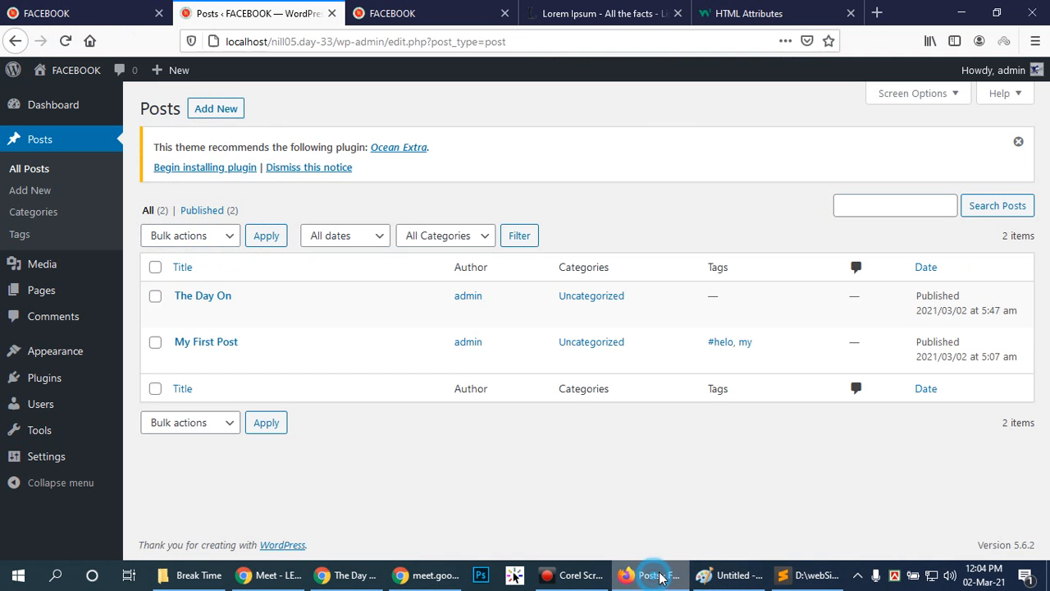
# Switch to the WordPress admin in Firefox and open the post Categories page to look over the Add New Category form.
pyautogui.click(652, 575)
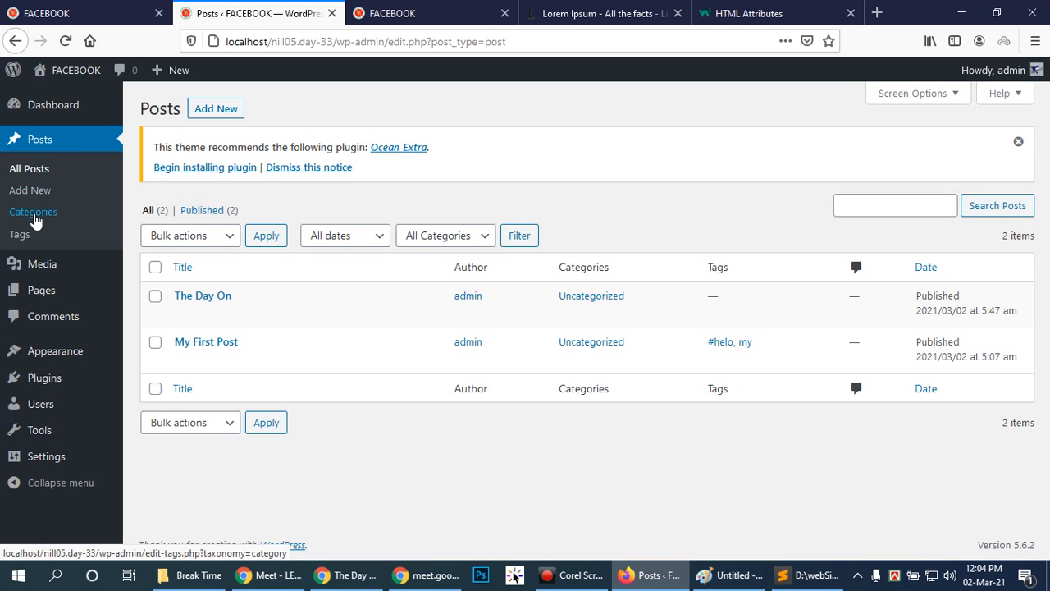
pyautogui.click(34, 215)
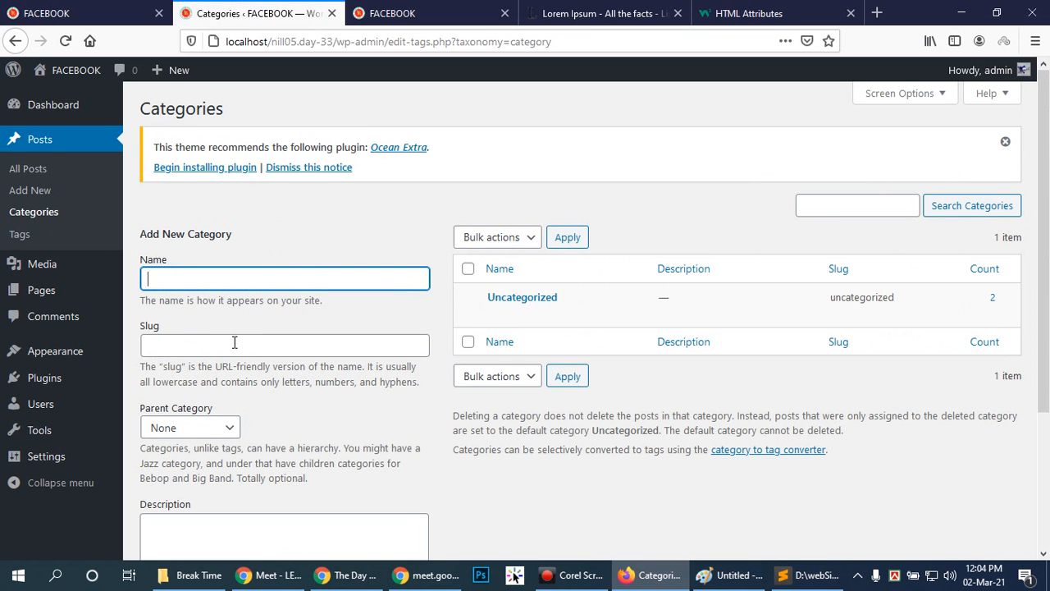
pyautogui.scroll(-2, 310, 367)
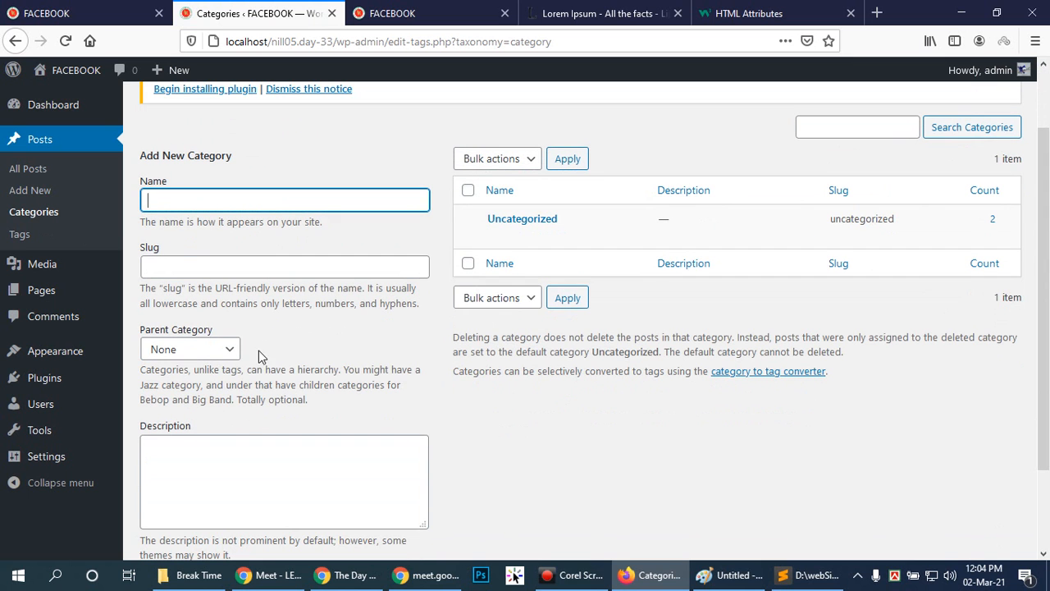
pyautogui.scroll(2, 377, 460)
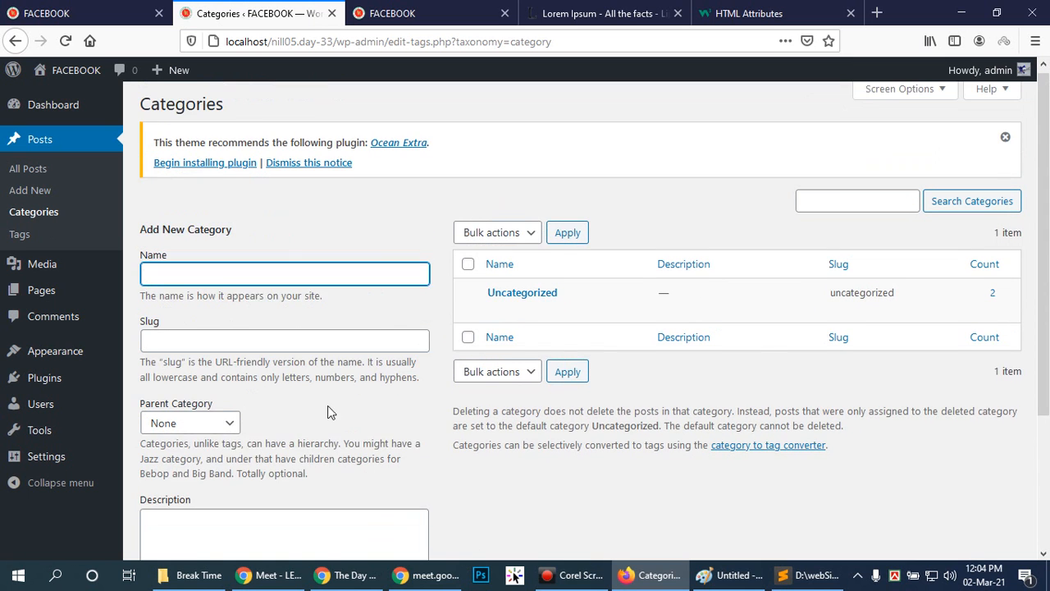
# Enter Web Design as the new category's name.
pyautogui.click(272, 279)
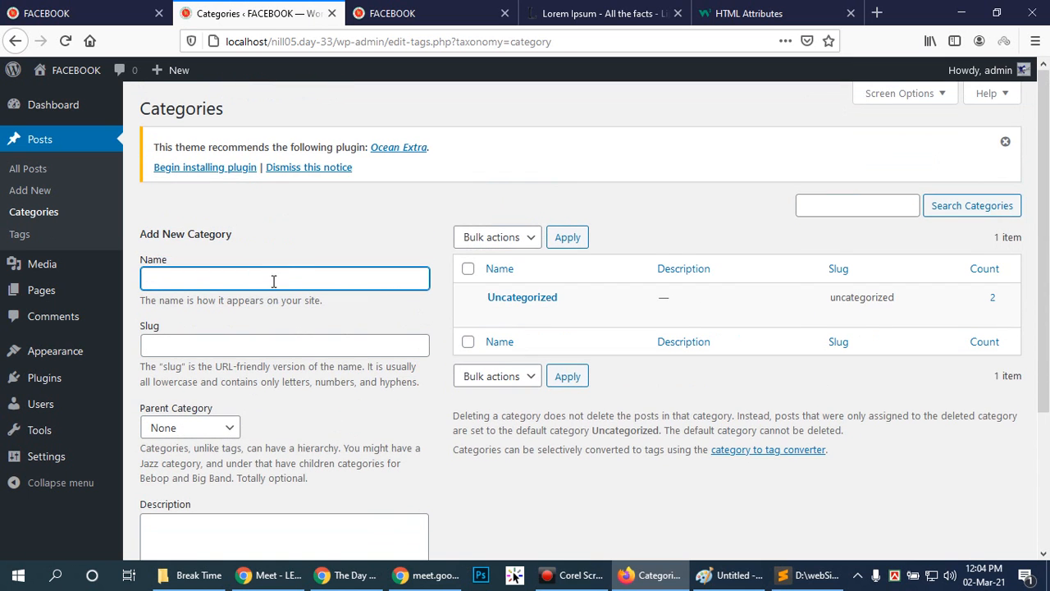
pyautogui.write('Edu')
pyautogui.press('BackSpace')
pyautogui.press('BackSpace')
pyautogui.write('Web Design')
# Set the new category's slug to web-design and highlight the explanation beneath the slug for the class.
pyautogui.click(224, 343)
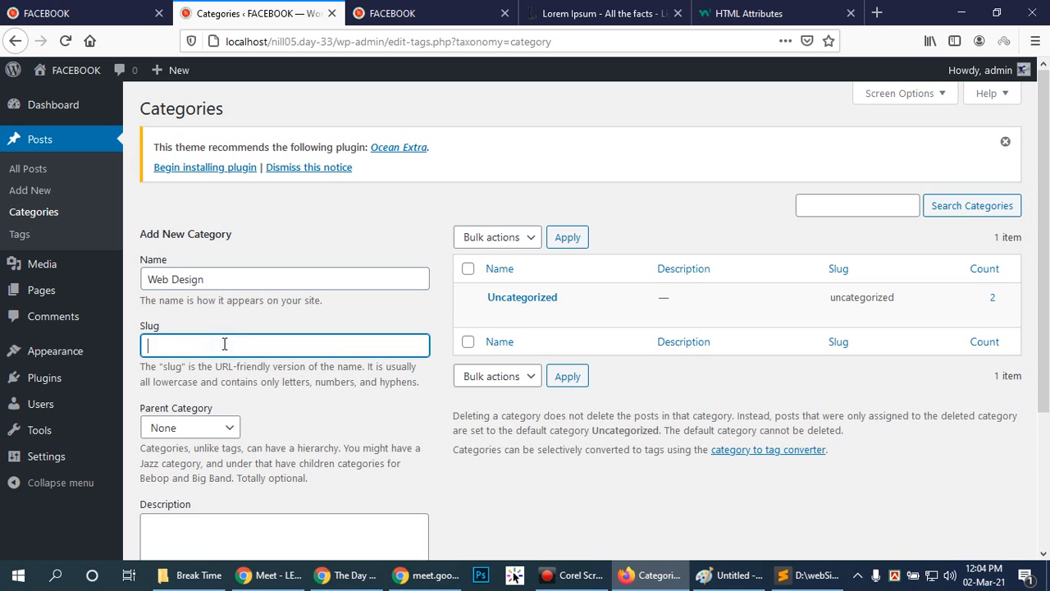
pyautogui.write('web')
pyautogui.write(' desi')
pyautogui.write('-')
pyautogui.moveTo(143, 366); pyautogui.dragTo(418, 382)
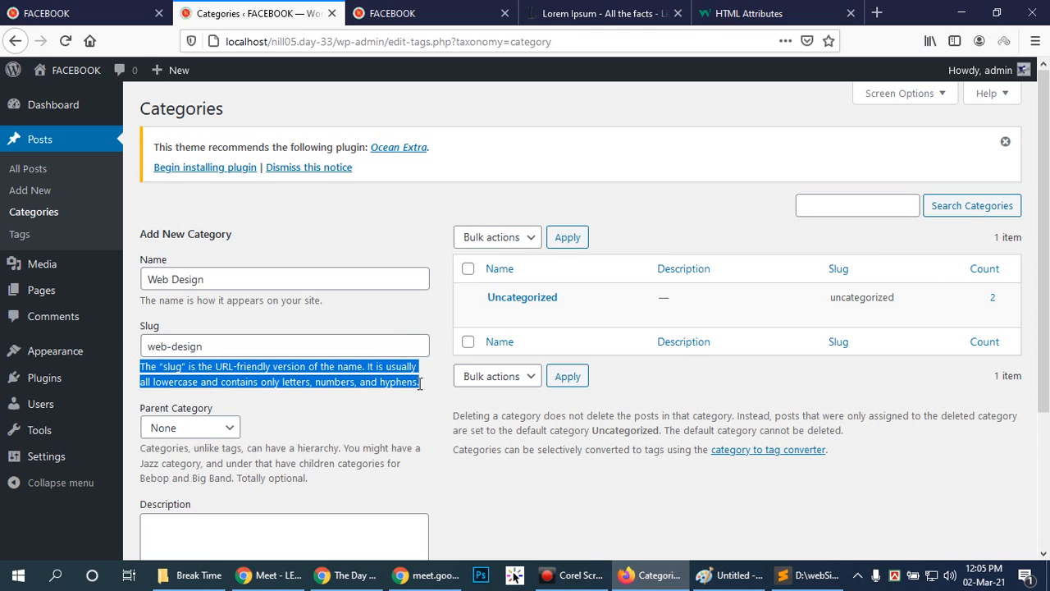
pyautogui.click(373, 390)
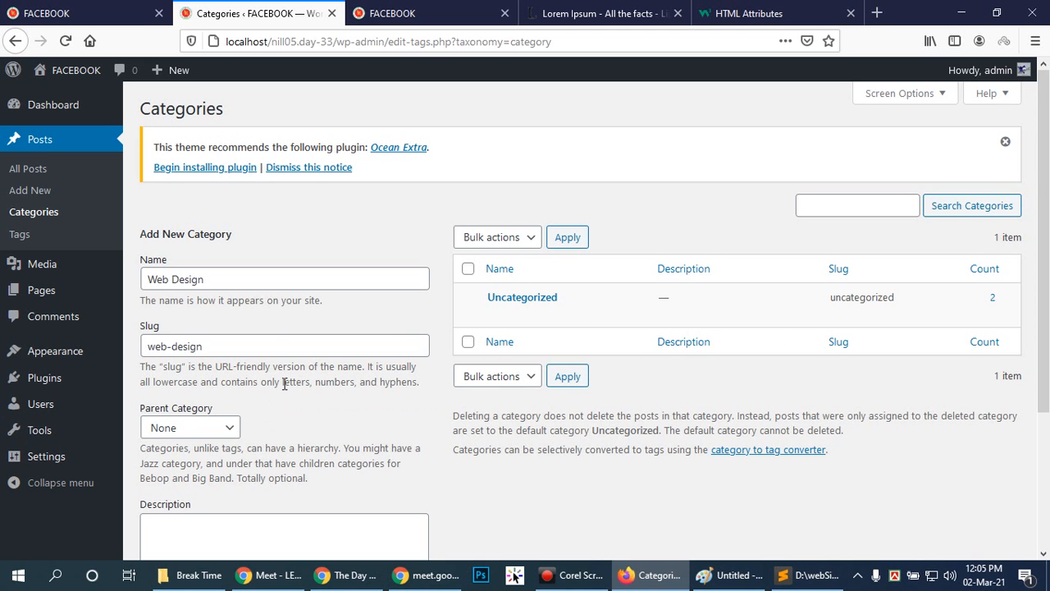
# Add the Web Design category with no parent and an empty description.
pyautogui.scroll(-4, 283, 354)
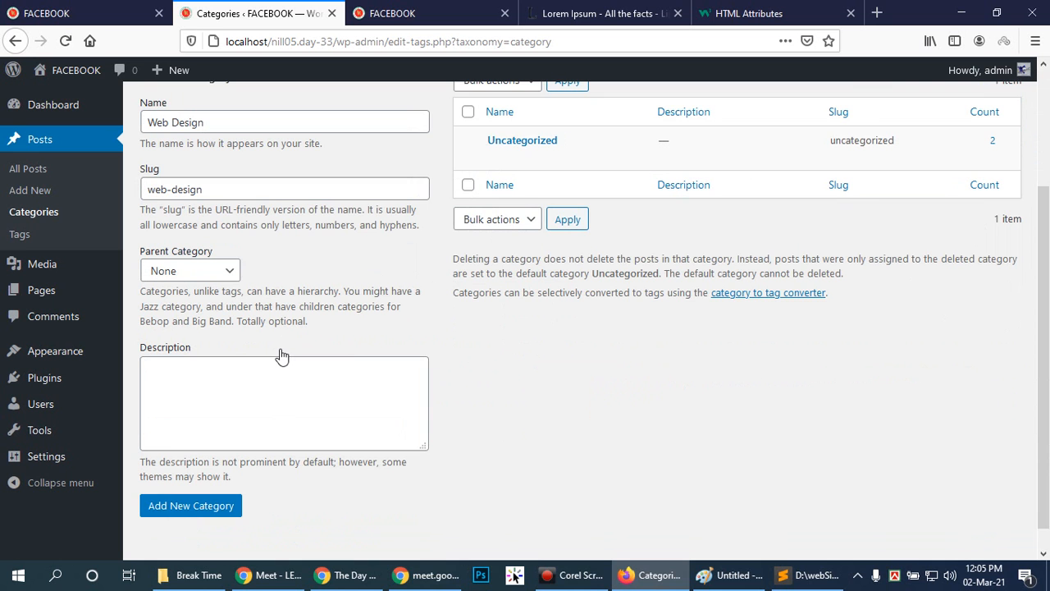
pyautogui.click(202, 513)
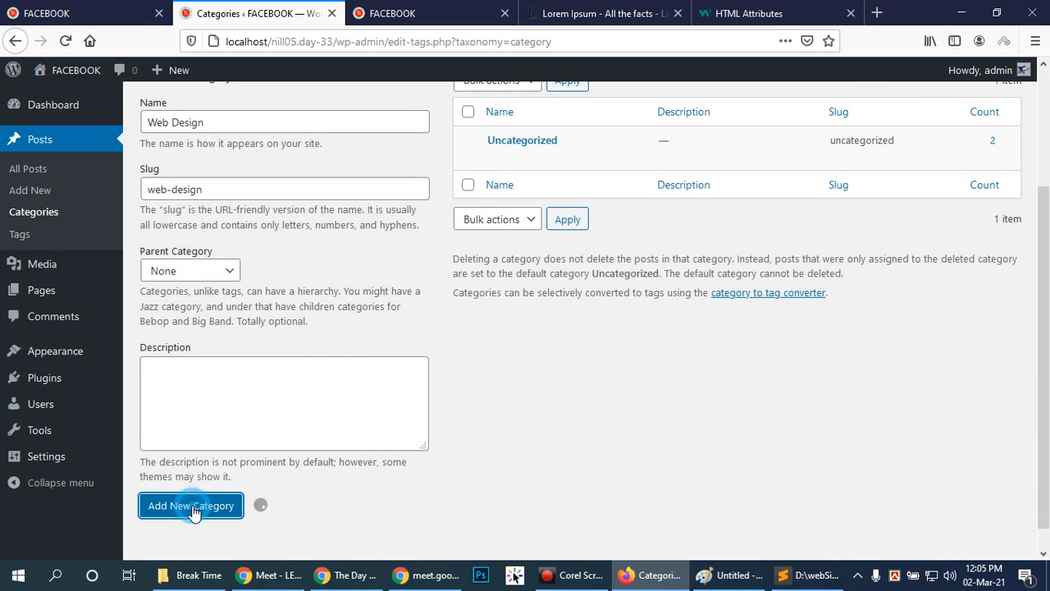
pyautogui.scroll(2, 772, 484)
pyautogui.scroll(2, 771, 483)
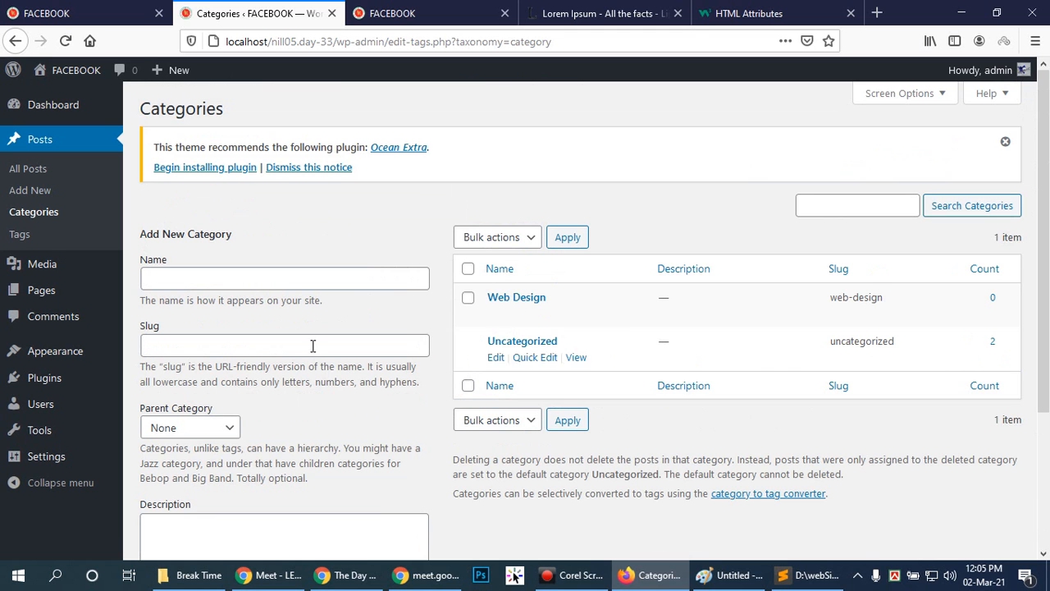
# Add a second category named Web Development with no parent category.
pyautogui.click(292, 275)
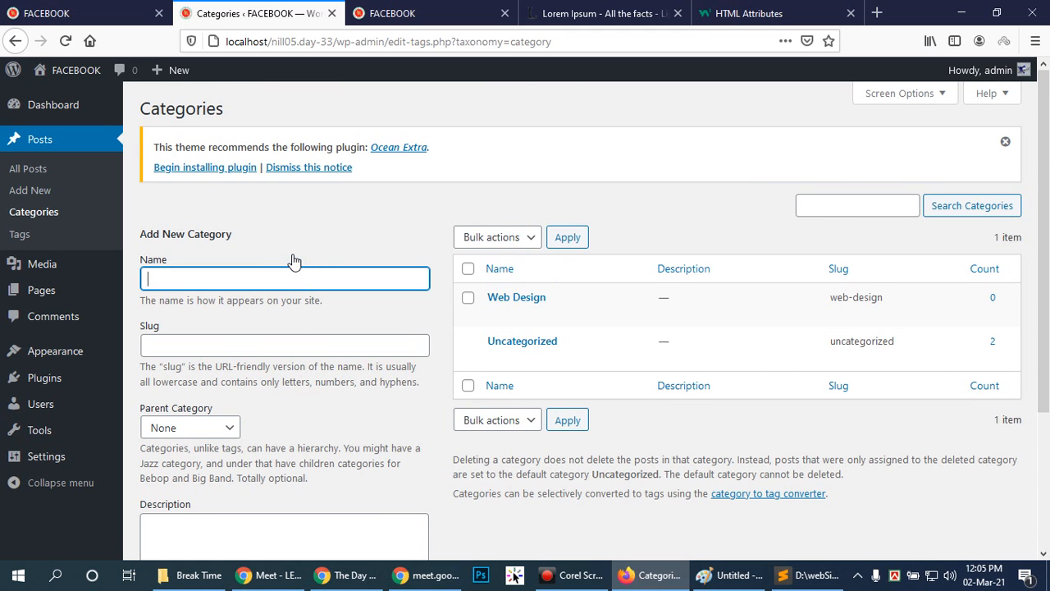
pyautogui.write('Web Develop')
pyautogui.click(276, 345)
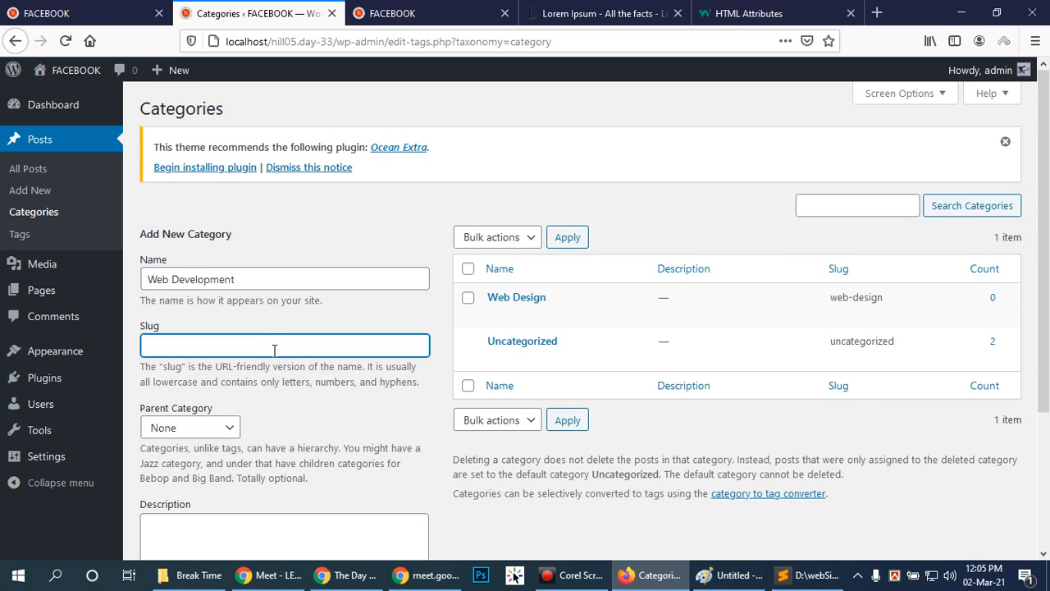
pyautogui.scroll(-3, 274, 350)
pyautogui.click(151, 507)
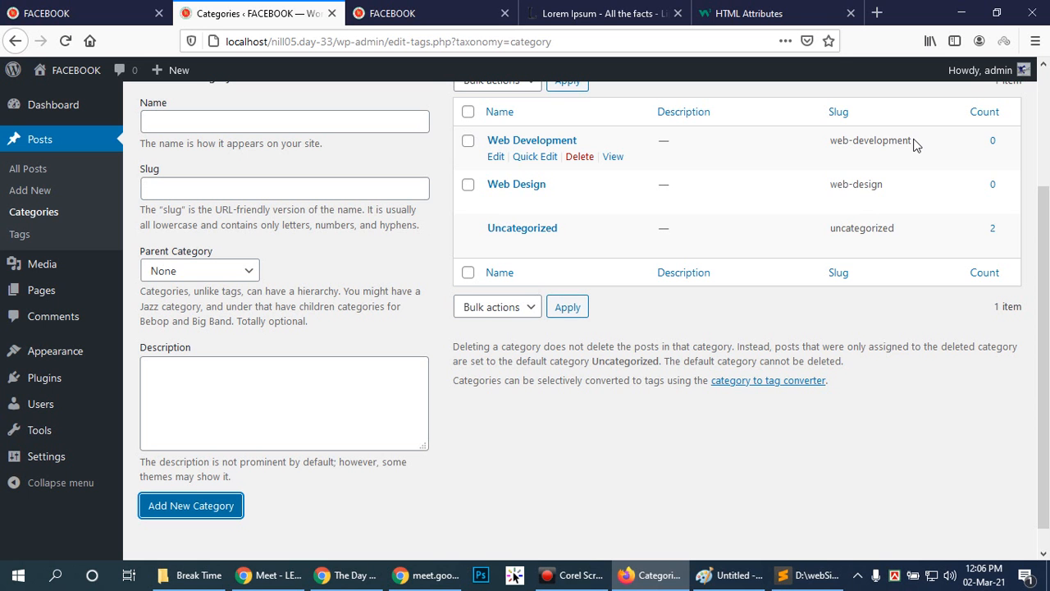
pyautogui.click(749, 487)
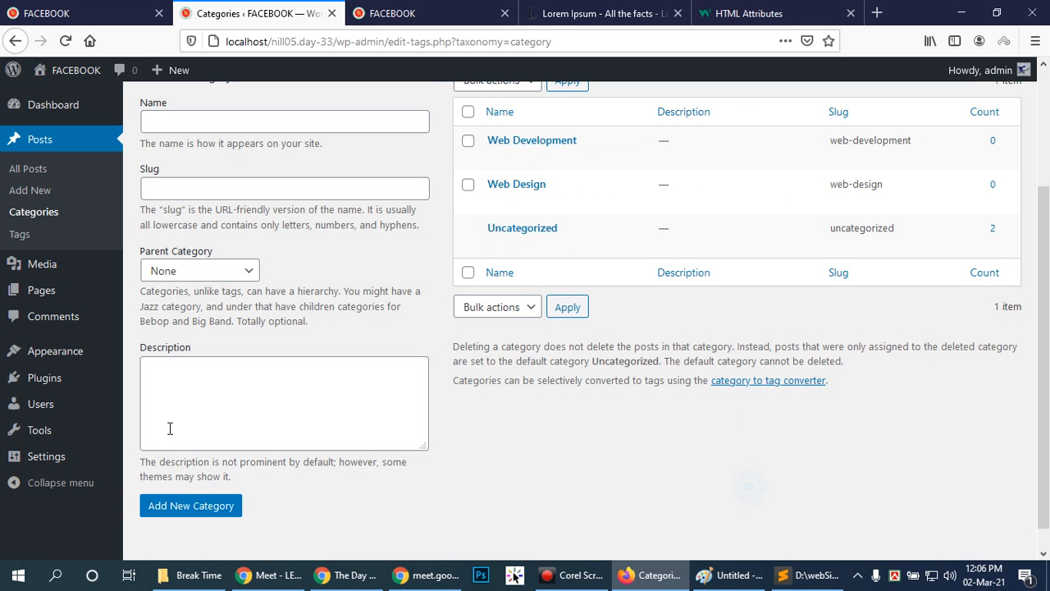
# Add a third category named Marketplace, leaving its slug blank and its parent set to None.
pyautogui.scroll(3, 753, 343)
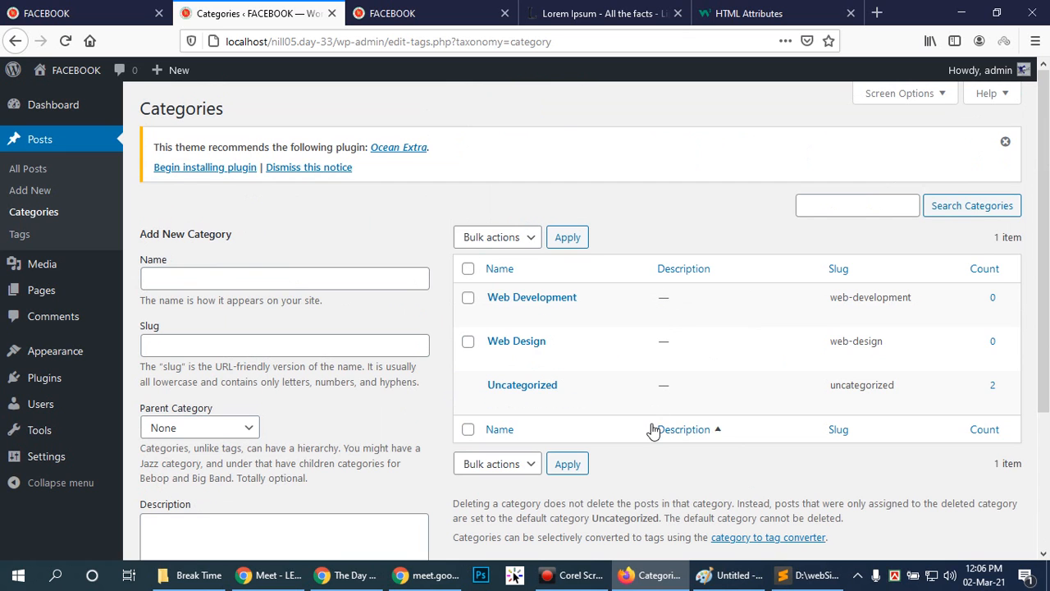
pyautogui.click(295, 279)
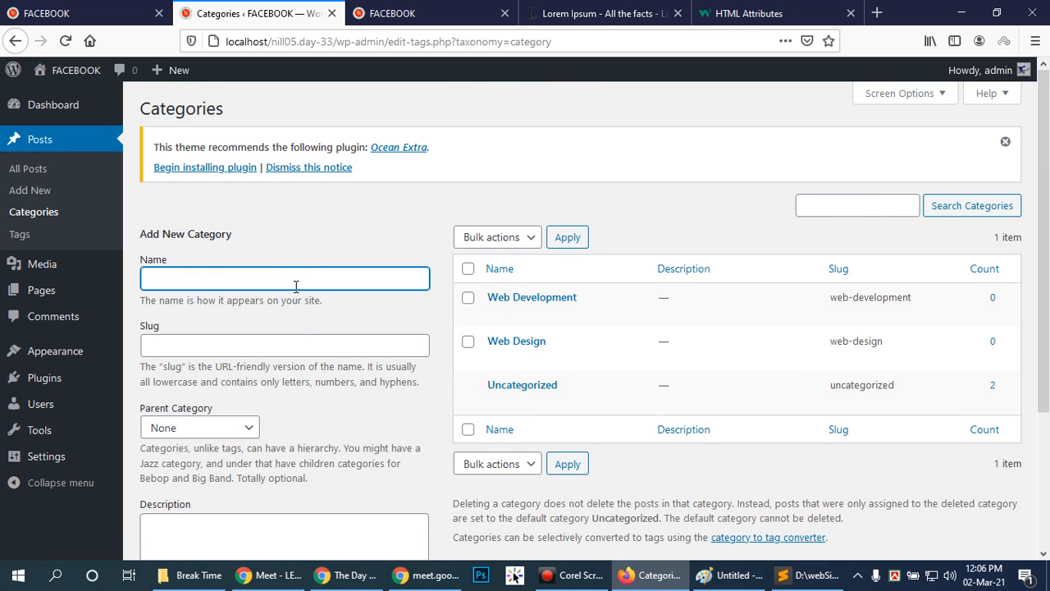
pyautogui.write('Marketplace')
pyautogui.scroll(-4, 314, 380)
pyautogui.click(191, 482)
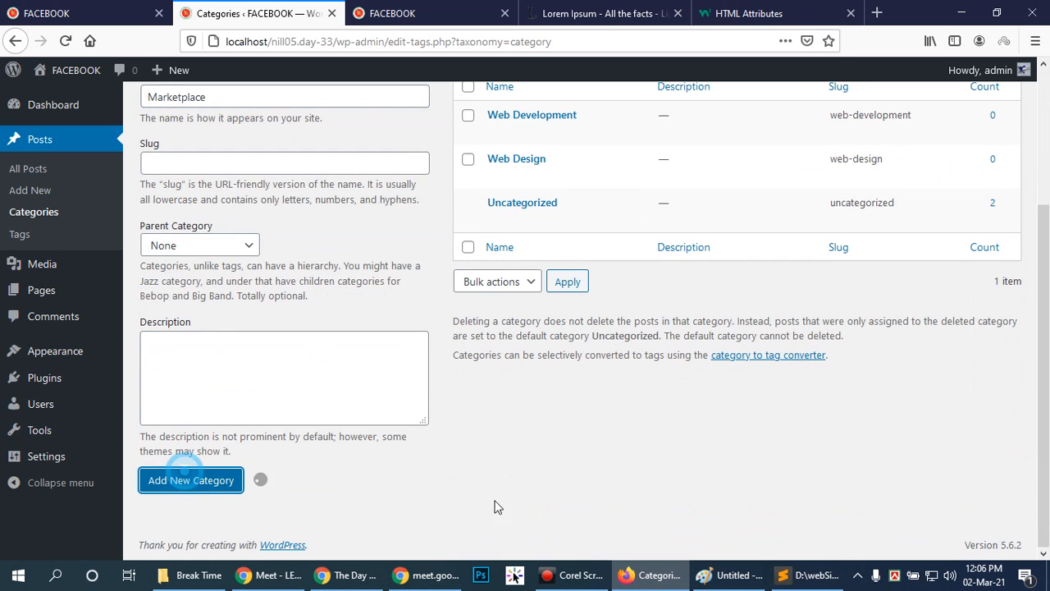
# Go over the new category form's fields and try to add a category with all of them left blank.
pyautogui.scroll(3, 807, 391)
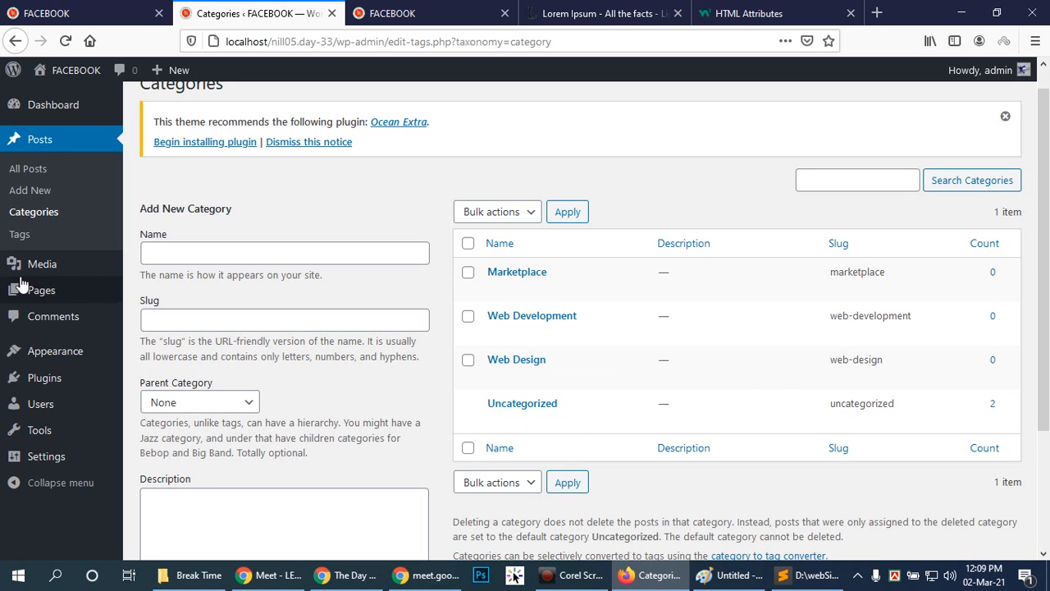
pyautogui.click(382, 246)
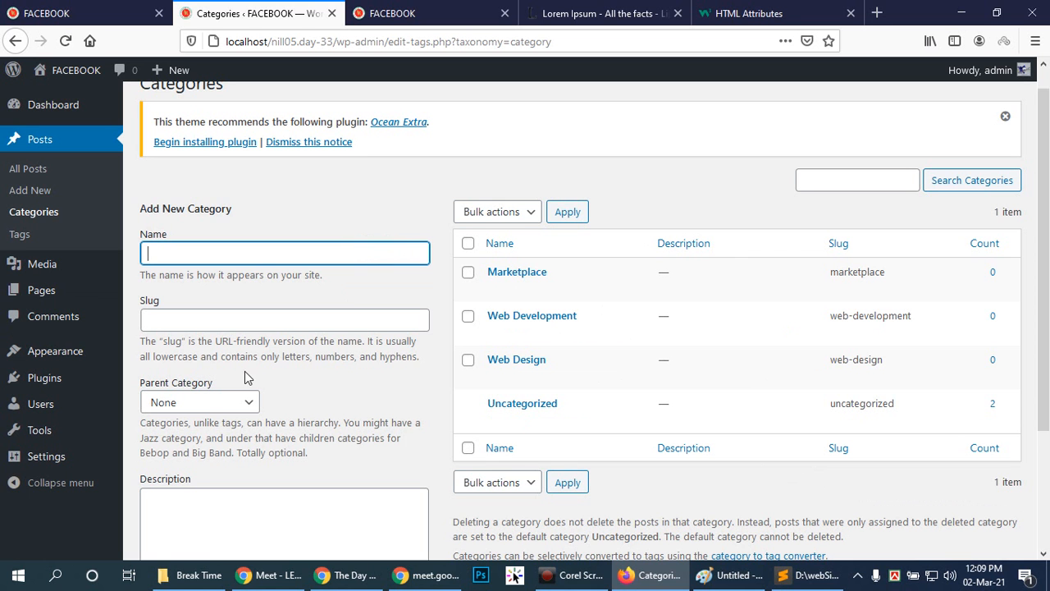
pyautogui.click(284, 318)
pyautogui.scroll(-3, 321, 409)
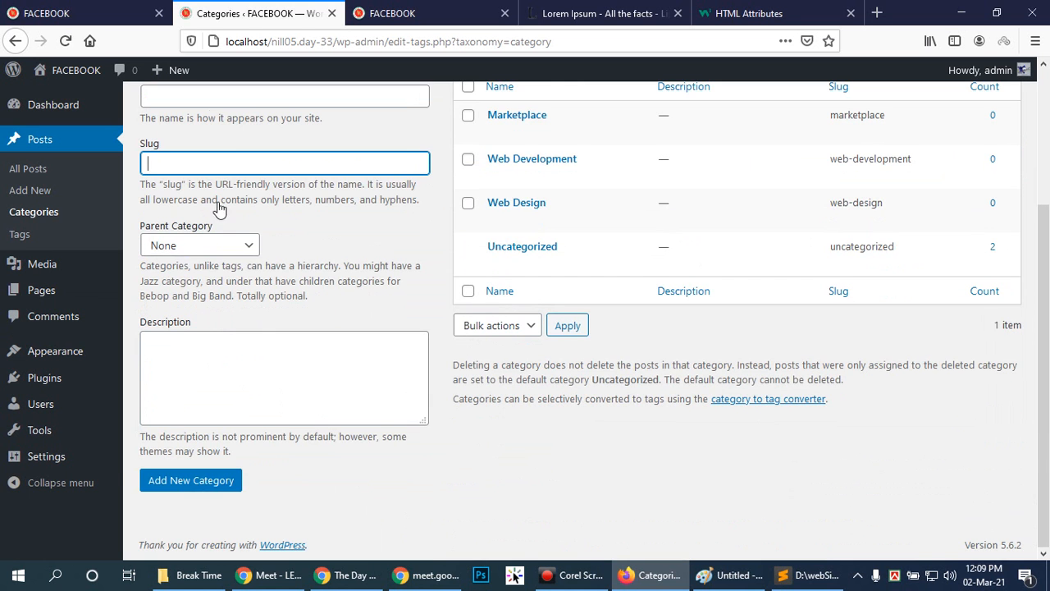
pyautogui.scroll(3, 258, 216)
pyautogui.click(268, 252)
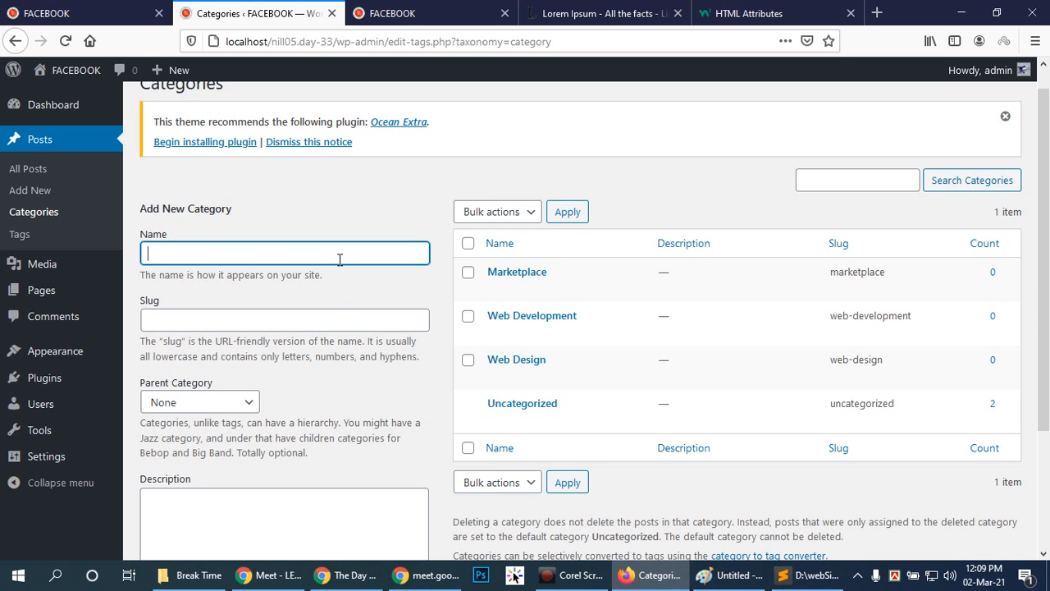
pyautogui.scroll(-2, 287, 381)
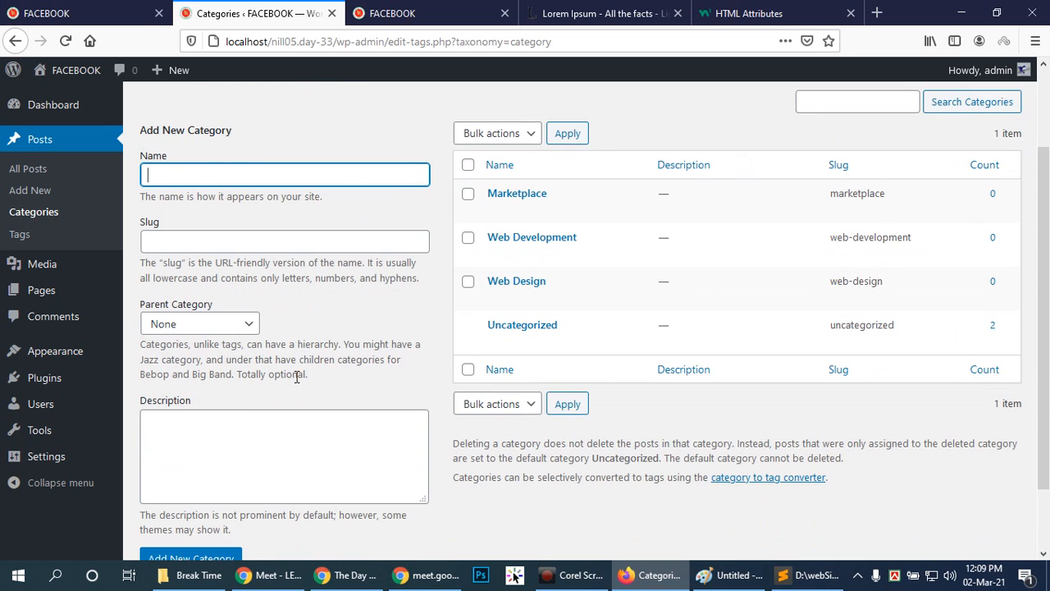
pyautogui.scroll(-2, 387, 454)
pyautogui.click(193, 484)
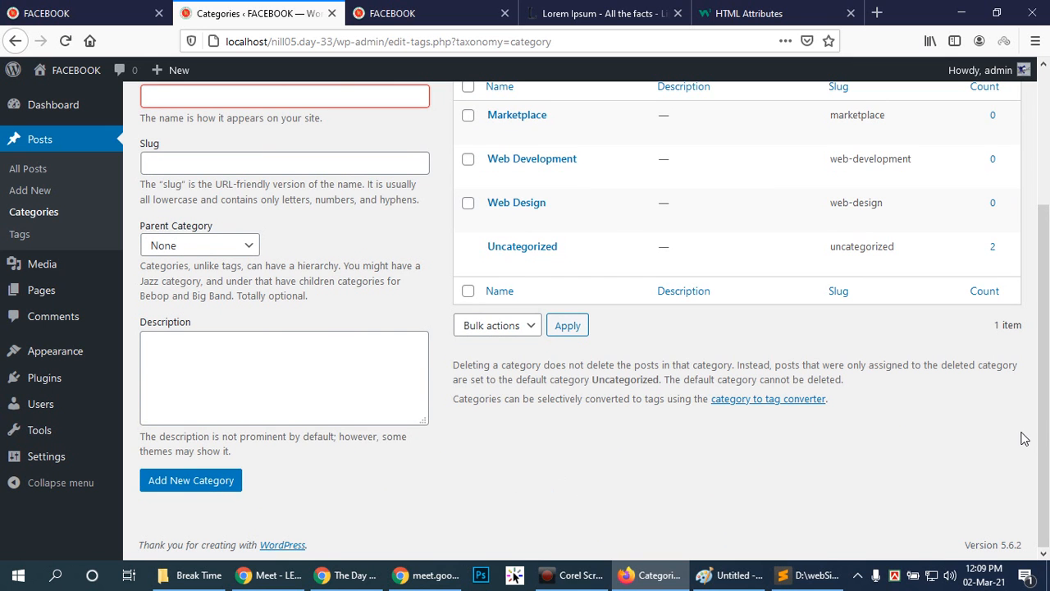
pyautogui.scroll(2, 1017, 435)
pyautogui.click(385, 128)
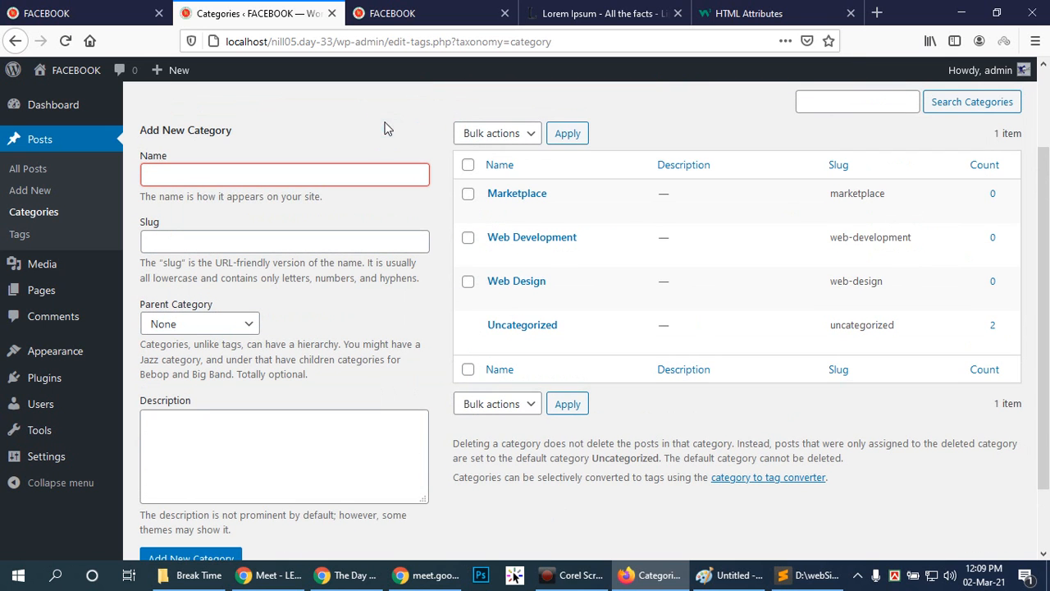
pyautogui.click(424, 196)
# Create a new post from the post list and title it "How to rank gig".
pyautogui.click(24, 170)
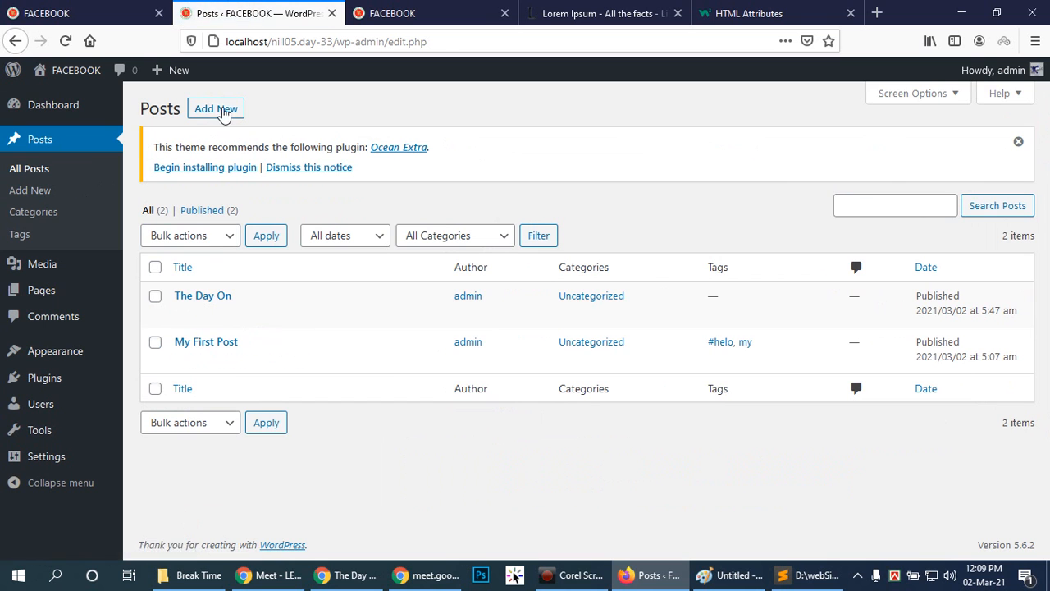
pyautogui.click(218, 109)
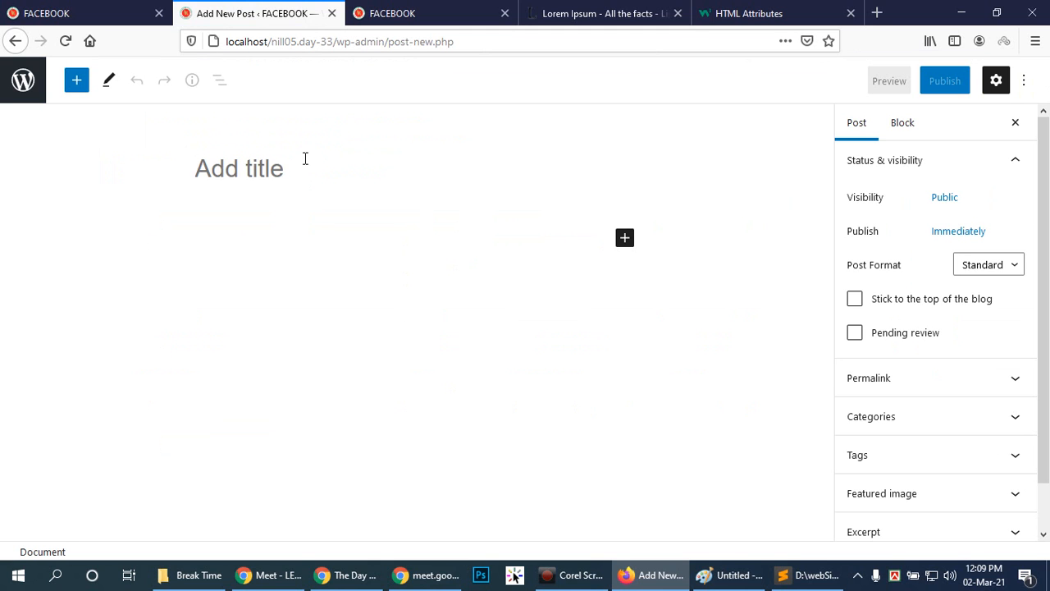
pyautogui.write('How to rank gig')
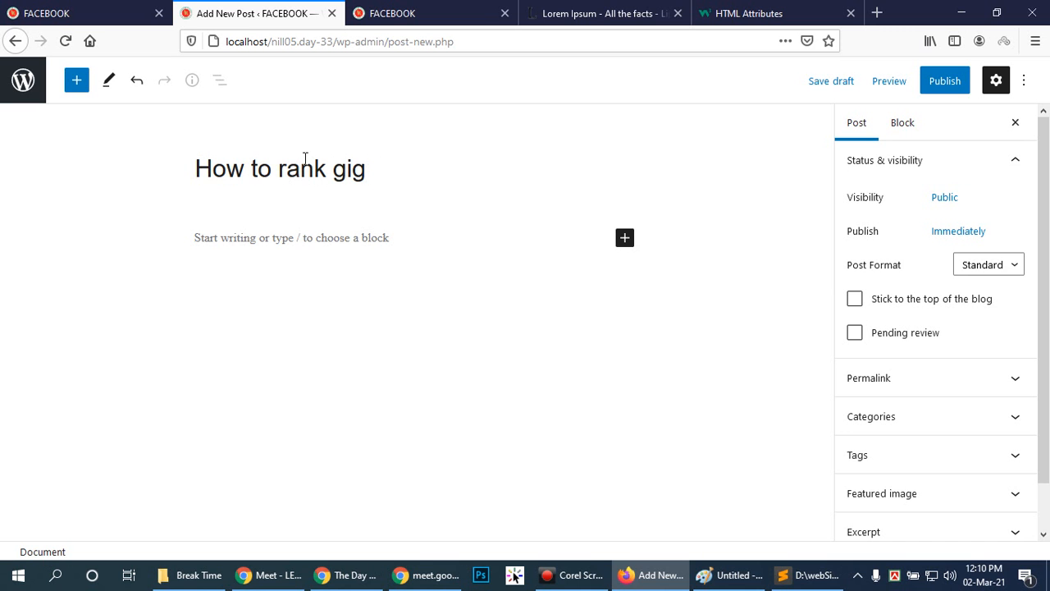
# Copy the highlighted "What is Lorem Ipsum?" paragraph from lipsum.com and paste it into the new post's body.
pyautogui.click(314, 251)
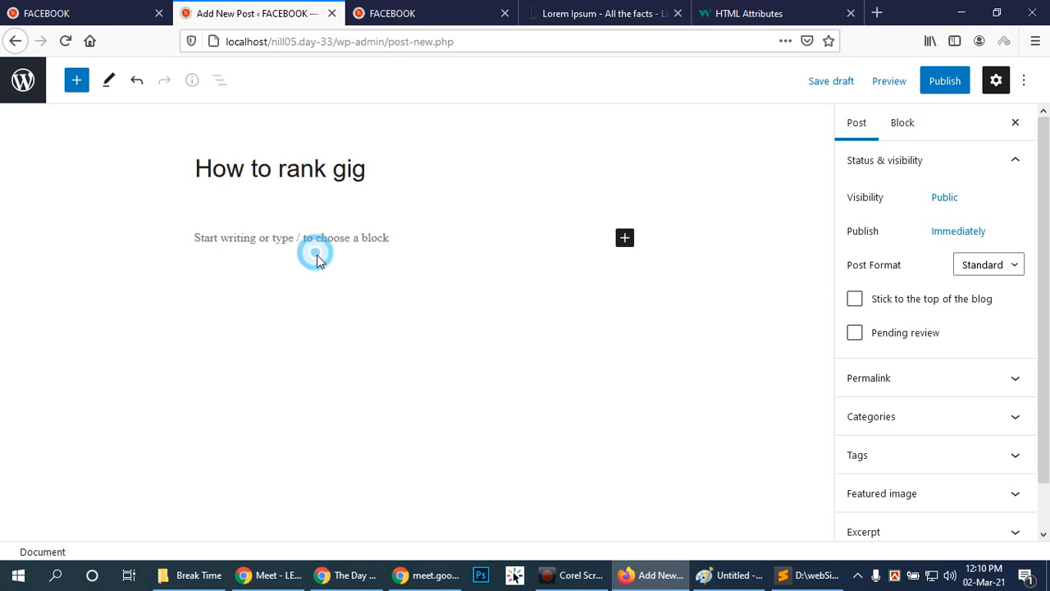
pyautogui.click(657, 10)
pyautogui.rightClick(323, 211)
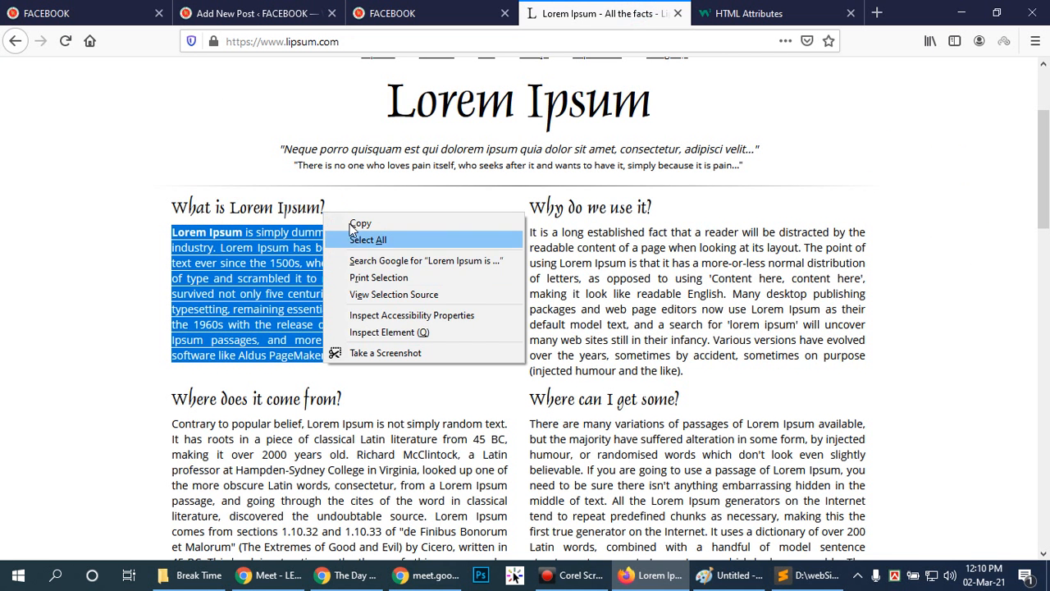
pyautogui.click(359, 222)
pyautogui.click(238, 14)
pyautogui.click(286, 222)
pyautogui.click(251, 245)
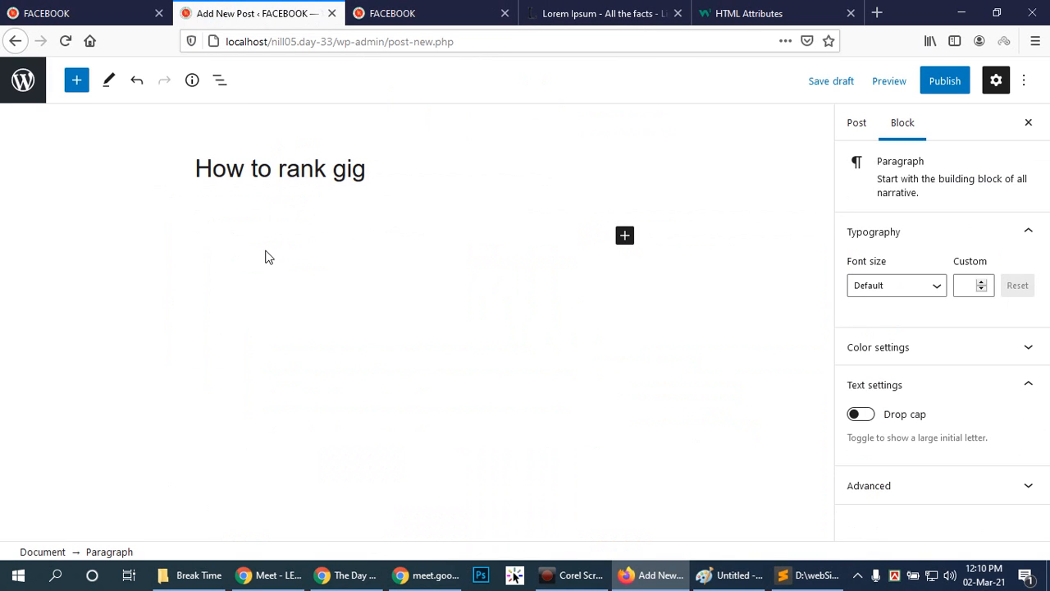
pyautogui.write("Lorem Ipsum is simply dummy text of the printing and typesetting industry. Lorem Ipsum has been the industry's standard dummy text ever since the 1500s, when an unknown printer took a galley of type and scrambled it to make a type specimen book. It has survived not only five centuries, but also the leap into electronic typesetting, remaining essentially unchanged. It was popularised in the 1960s with the release of Letraset sheets containing Lorem Ipsum passages, and more recently with desktop publishing software like Aldus PageMaker including versions of Lorem Ipsum.")
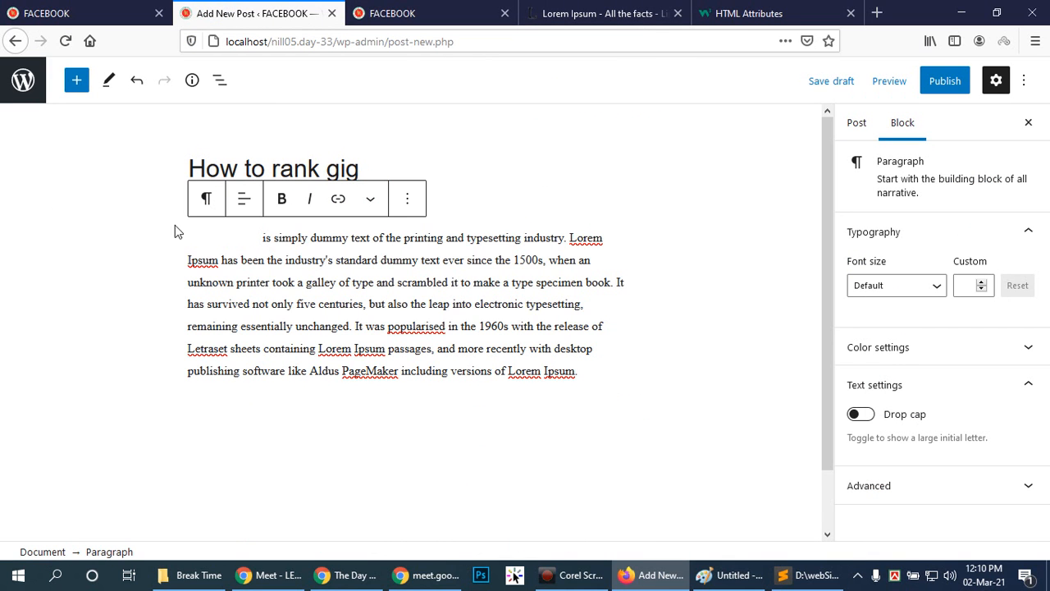
pyautogui.click(265, 239)
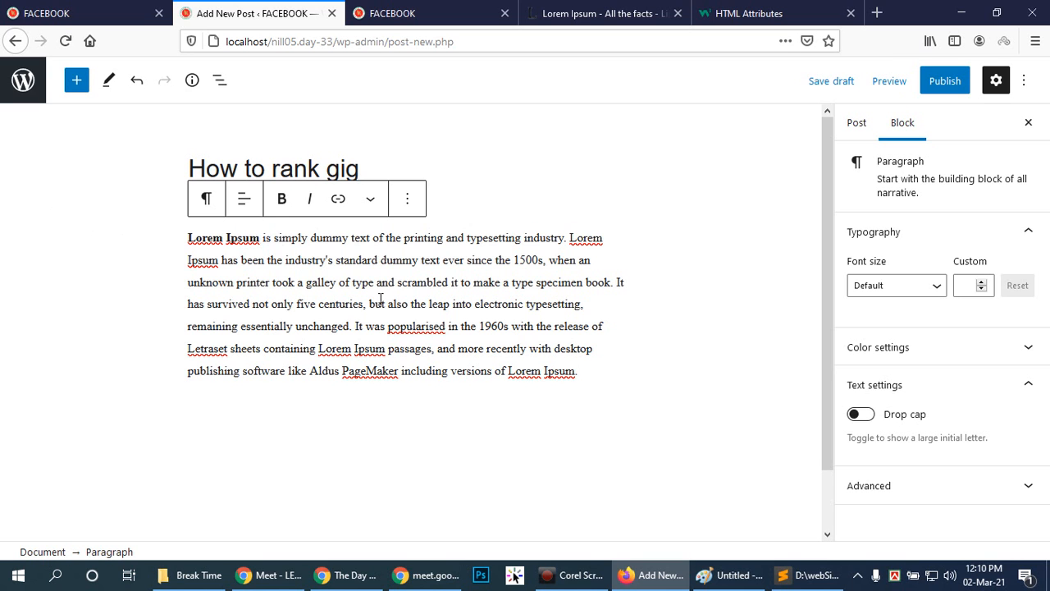
pyautogui.click(689, 380)
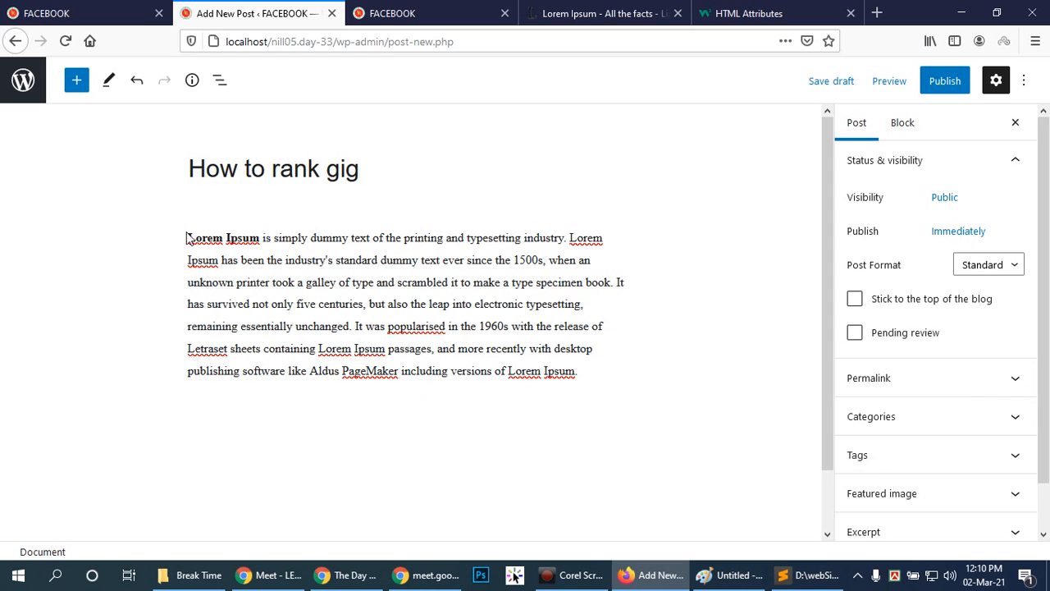
# Try a custom font size of 14 on the Lorem Ipsum paragraph, and return the size to Default.
pyautogui.click(604, 375)
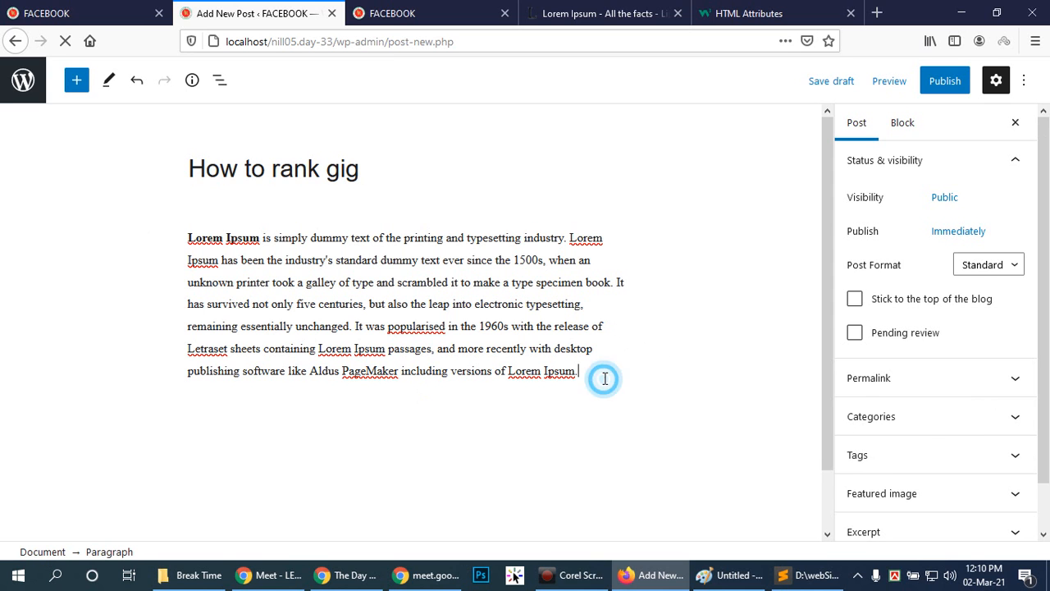
pyautogui.click(982, 282)
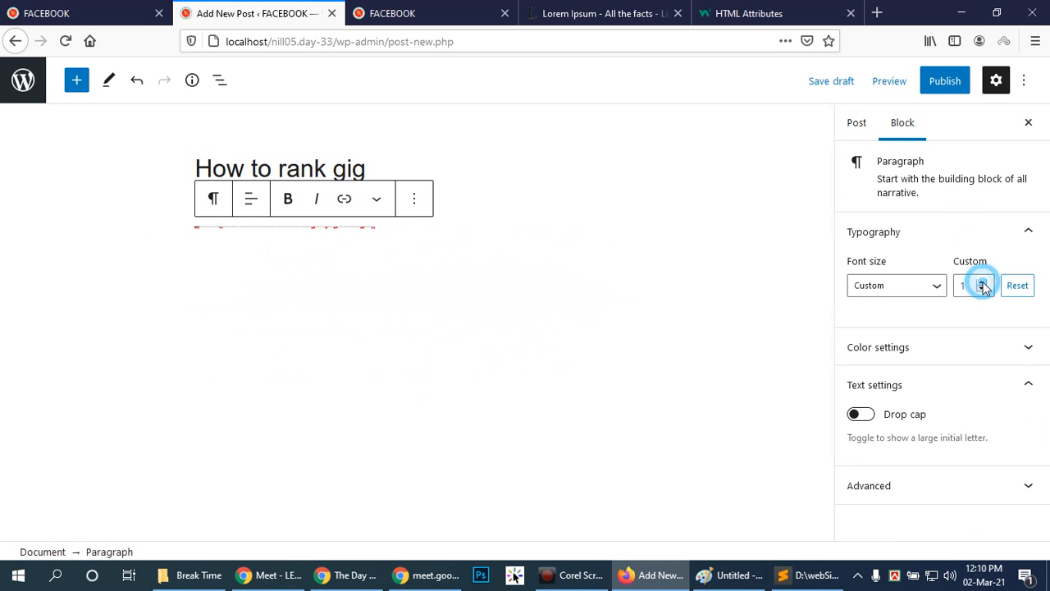
pyautogui.click(982, 282)
pyautogui.click(982, 282)
pyautogui.click(982, 282)
pyautogui.click(982, 283)
pyautogui.click(982, 283)
pyautogui.click(982, 283)
pyautogui.click(982, 282)
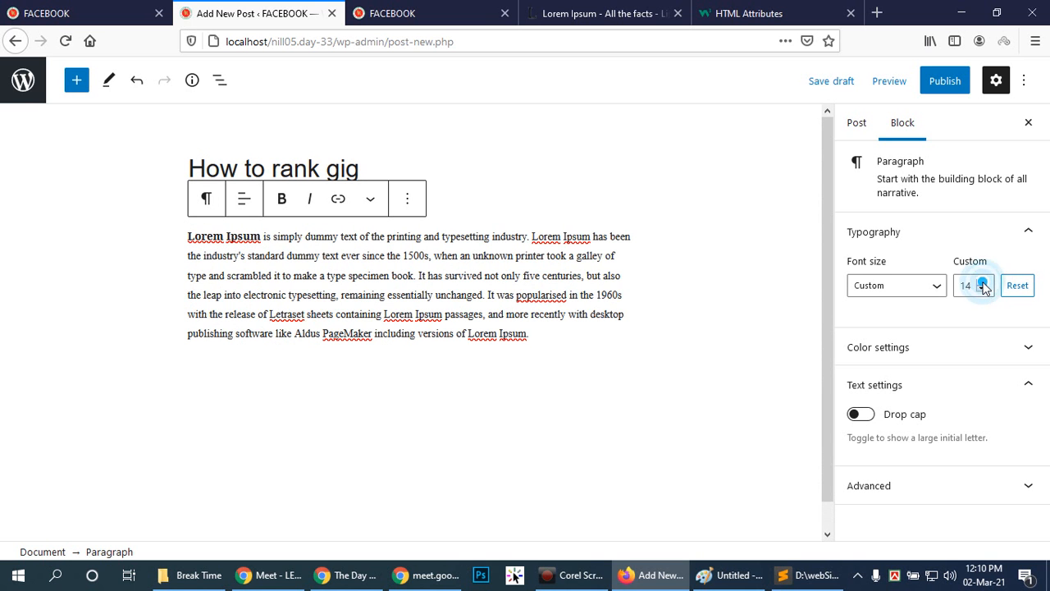
pyautogui.click(935, 287)
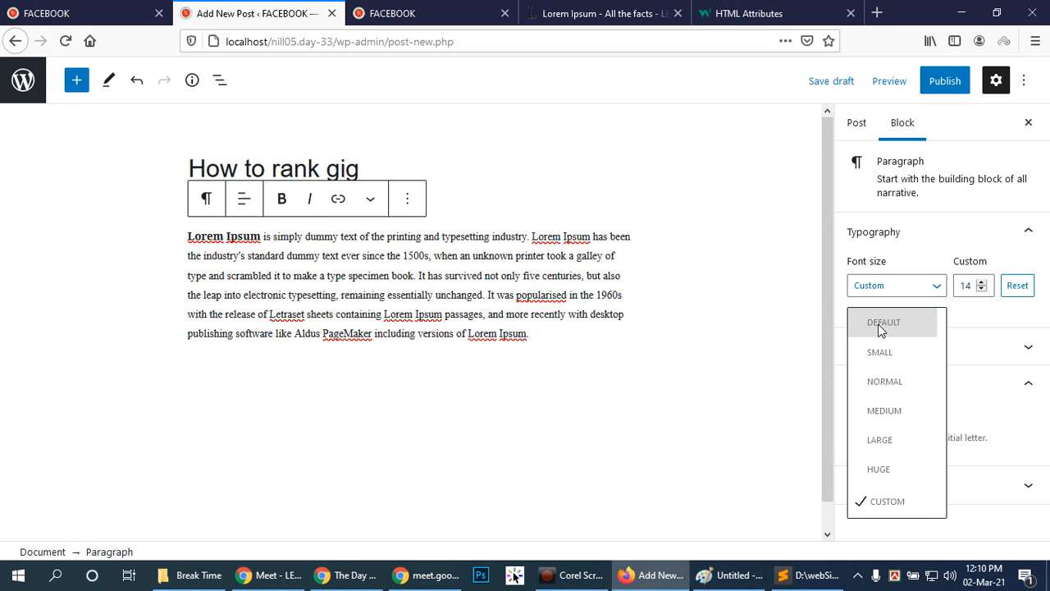
pyautogui.click(879, 321)
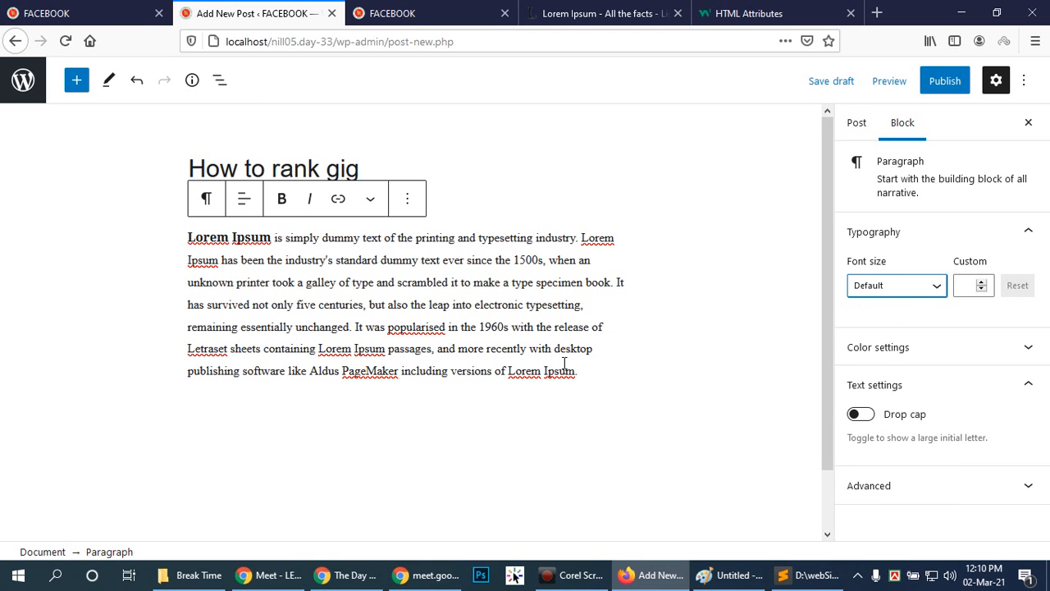
pyautogui.click(596, 353)
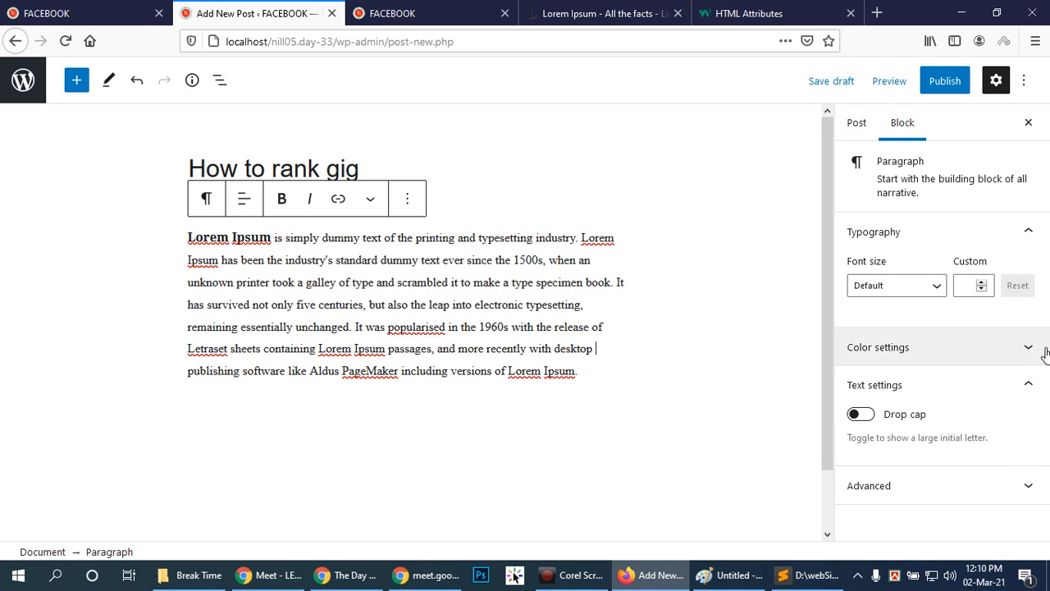
# Assign the post to the Marketplace category and start an empty paragraph below the Lorem Ipsum text.
pyautogui.click(858, 123)
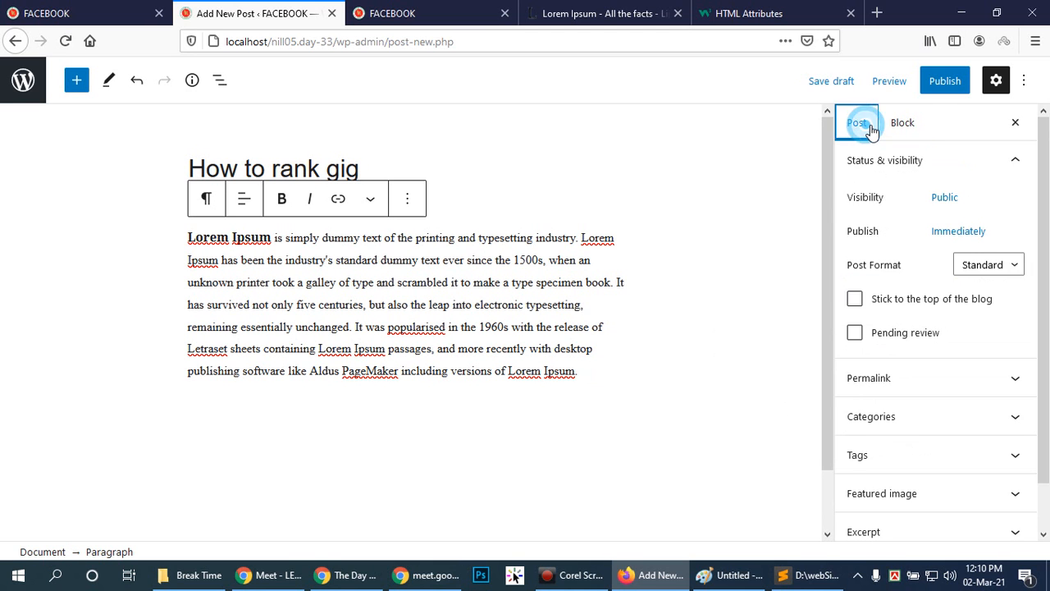
pyautogui.click(1017, 416)
pyautogui.scroll(-2, 969, 454)
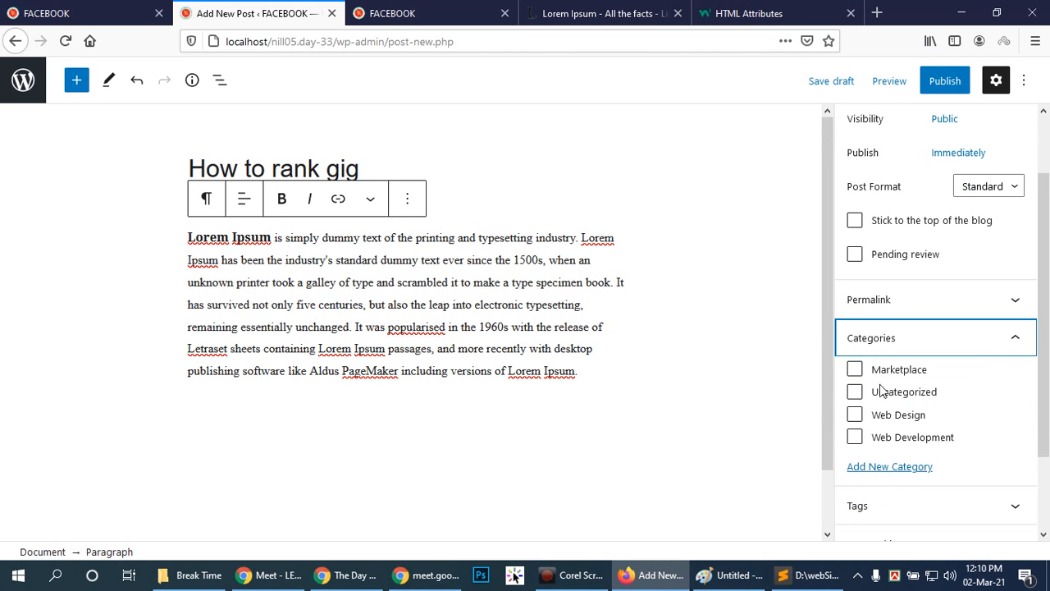
pyautogui.click(855, 368)
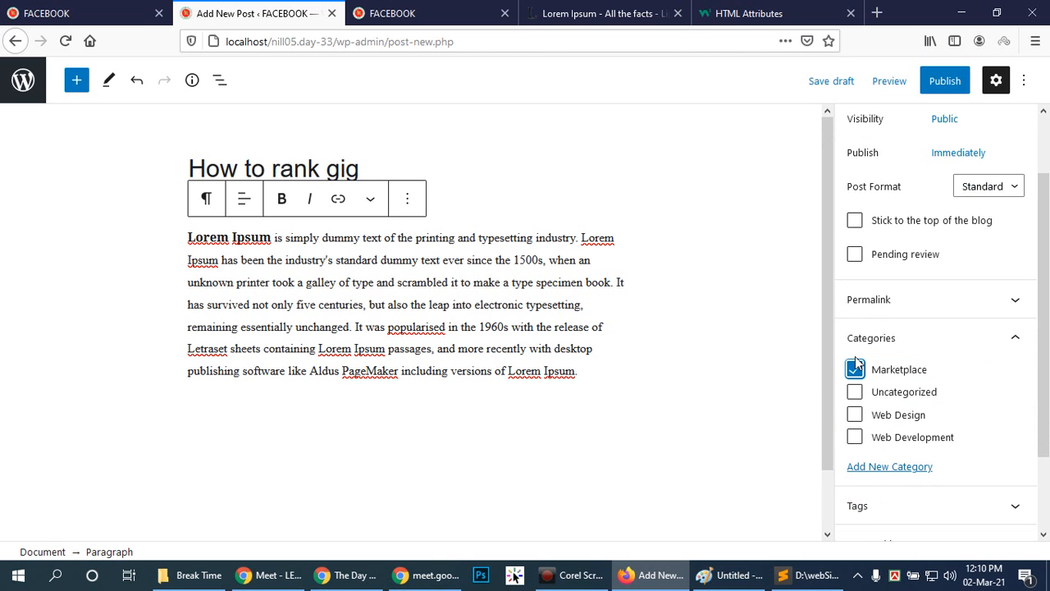
pyautogui.scroll(-3, 1043, 419)
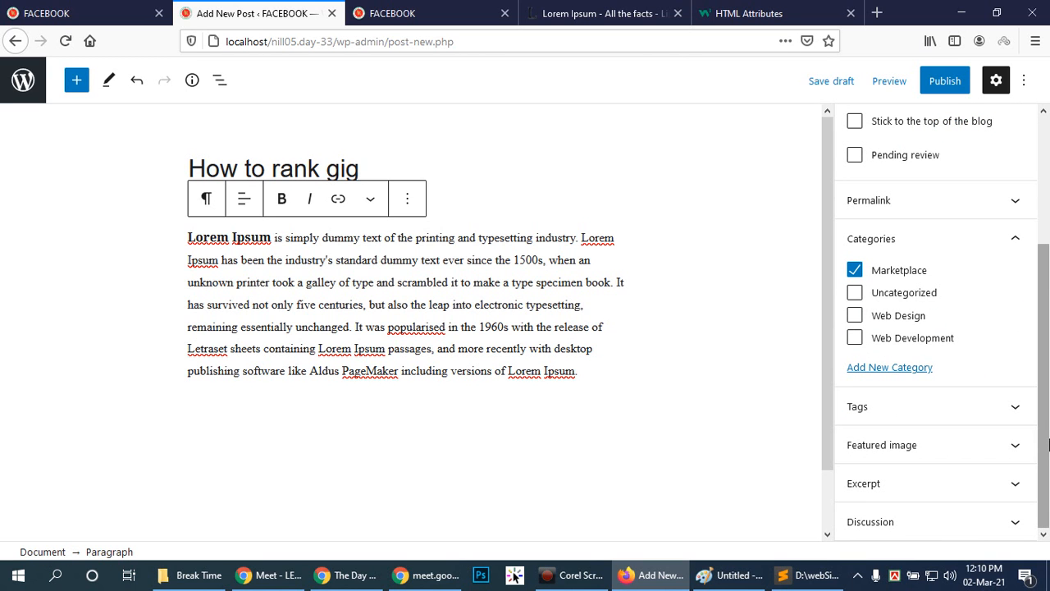
pyautogui.click(626, 369)
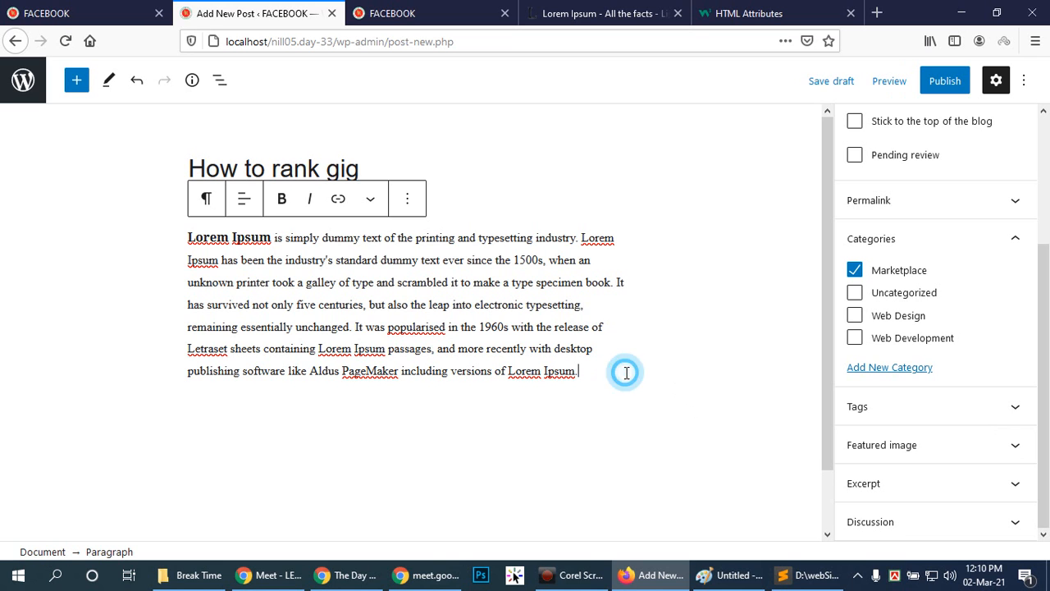
pyautogui.press('Return')
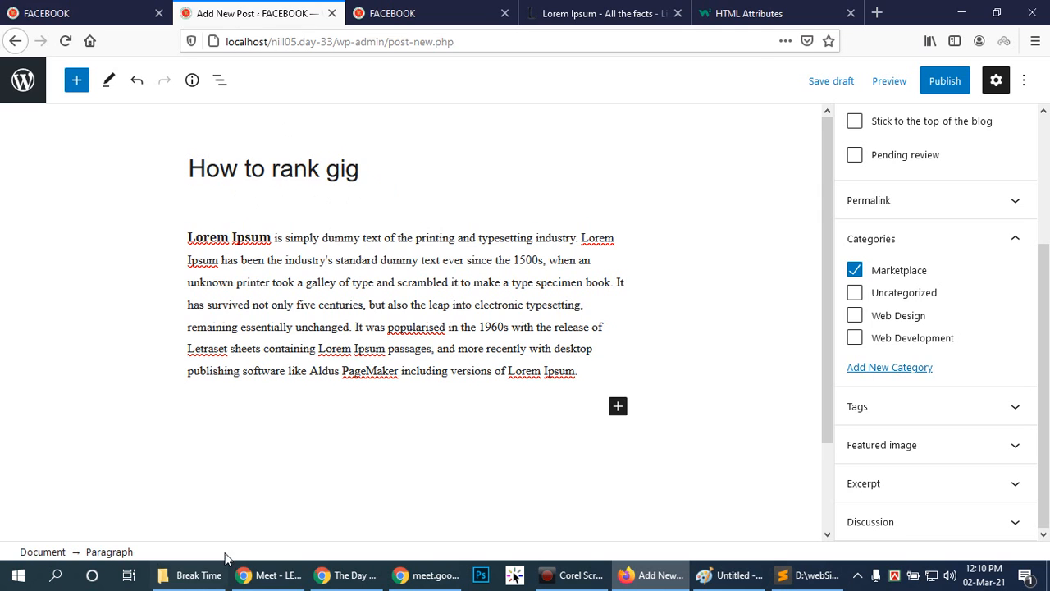
# Switch to the Fiverr Bangla Tutorial 2021 video on YouTube in Chrome and highlight its publication date.
pyautogui.click(265, 574)
pyautogui.click(360, 8)
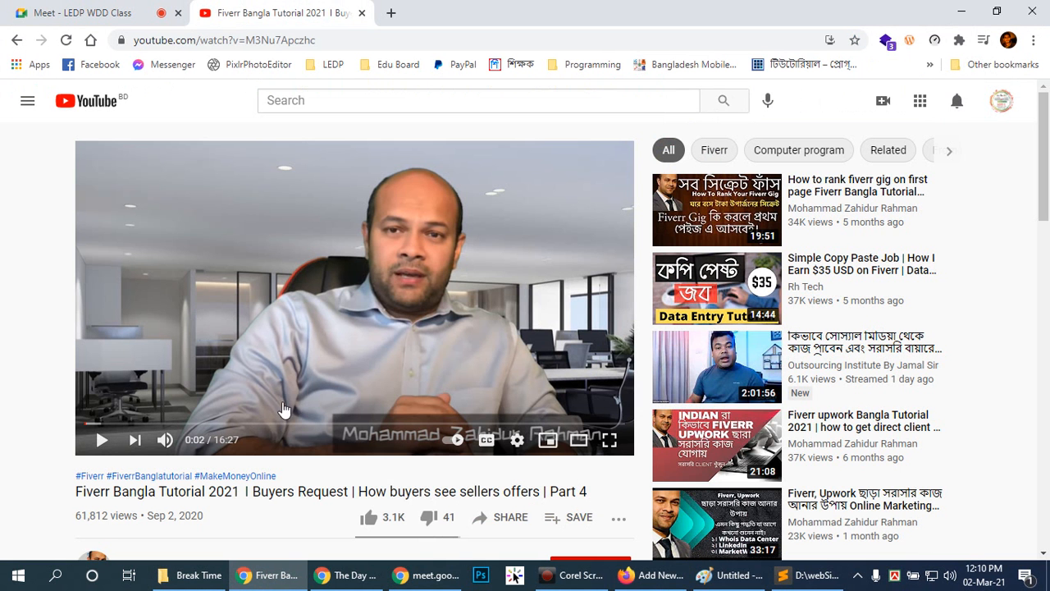
pyautogui.rightClick(337, 303)
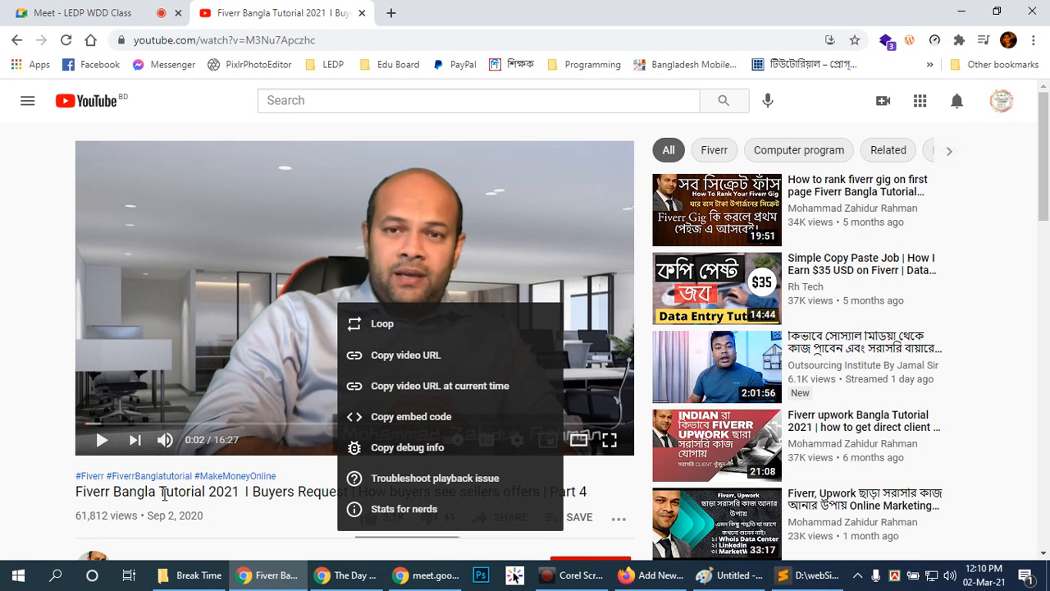
pyautogui.click(307, 462)
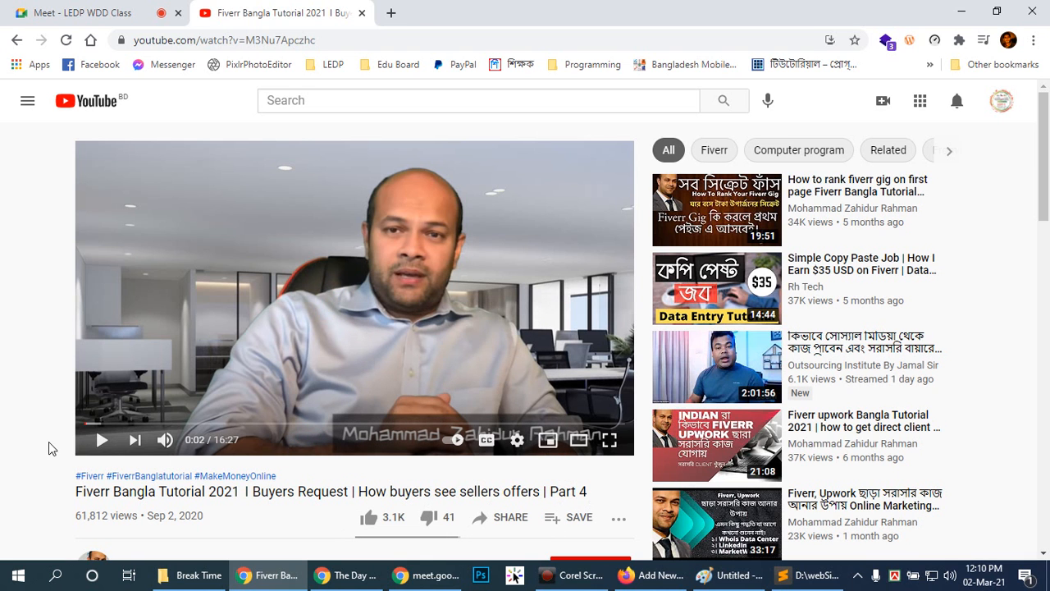
pyautogui.scroll(-2, 228, 484)
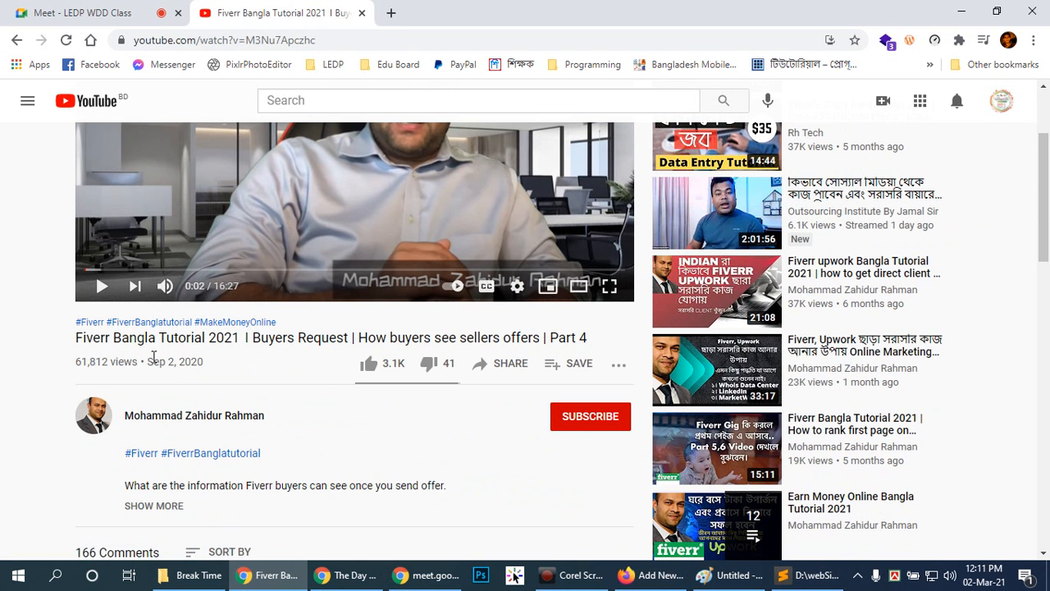
pyautogui.moveTo(149, 363); pyautogui.dragTo(235, 368)
pyautogui.click(244, 371)
pyautogui.scroll(2, 367, 226)
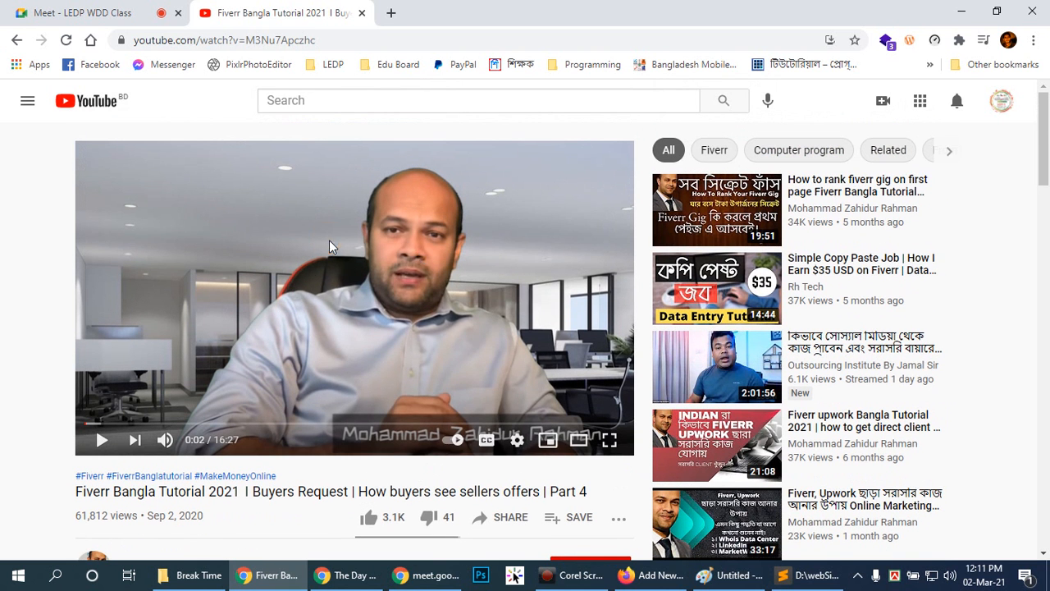
pyautogui.rightClick(315, 276)
pyautogui.click(404, 294)
pyautogui.click(87, 13)
pyautogui.click(778, 103)
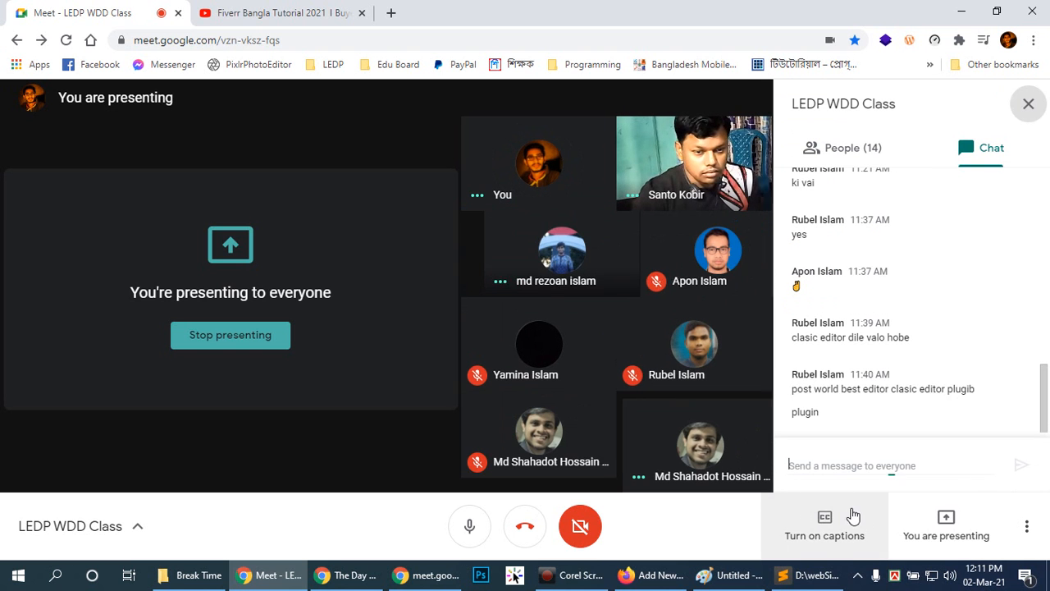
pyautogui.rightClick(826, 465)
pyautogui.click(866, 342)
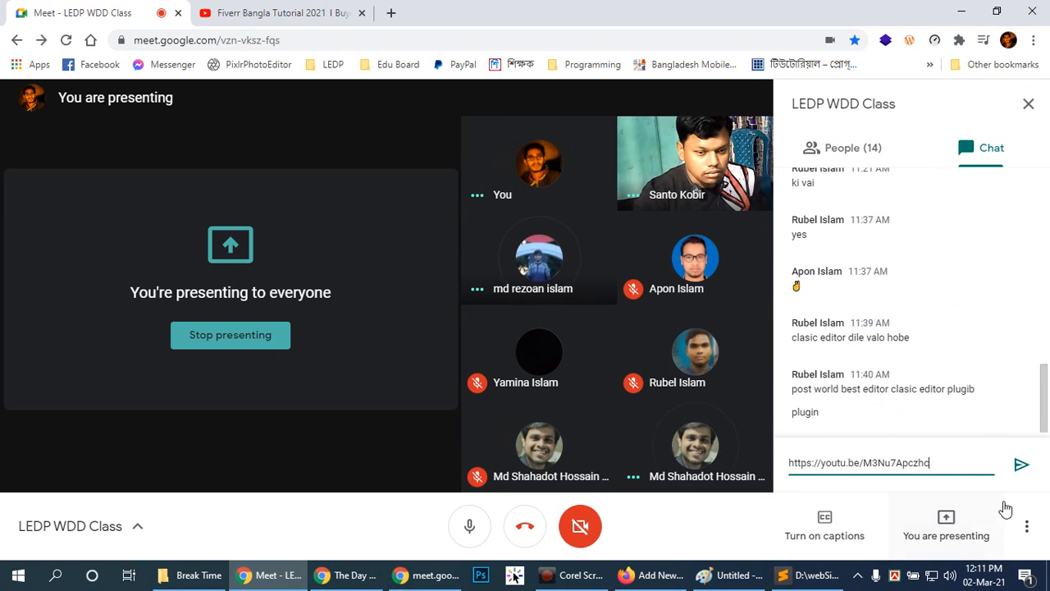
pyautogui.click(1017, 462)
# Switch to the WordPress post editor in Firefox and embed the copied YouTube video below the Lorem Ipsum paragraph.
pyautogui.click(279, 12)
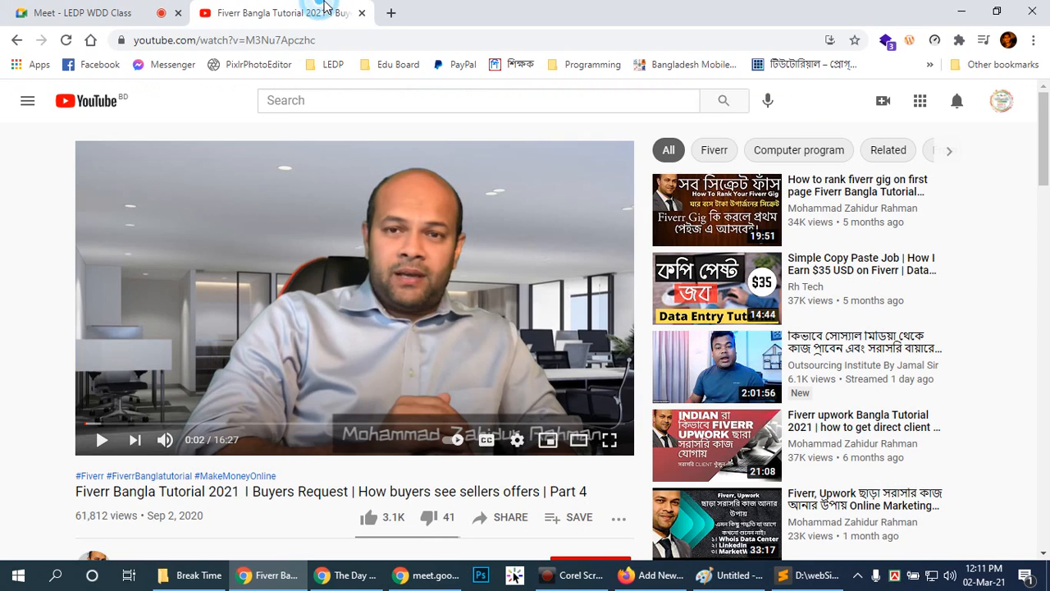
pyautogui.click(642, 577)
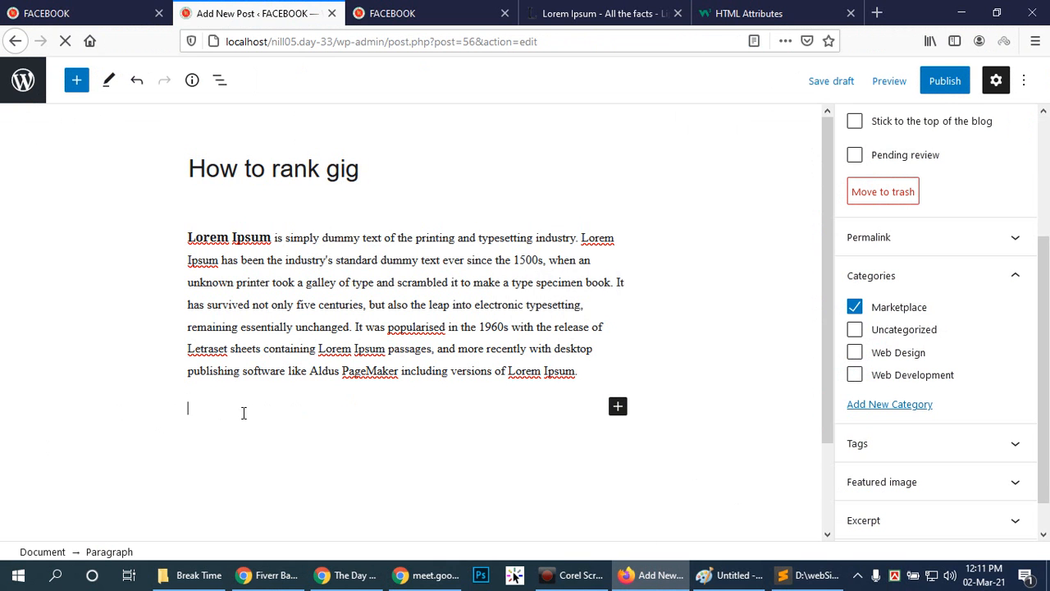
pyautogui.hotkey('ctrl', 'v')
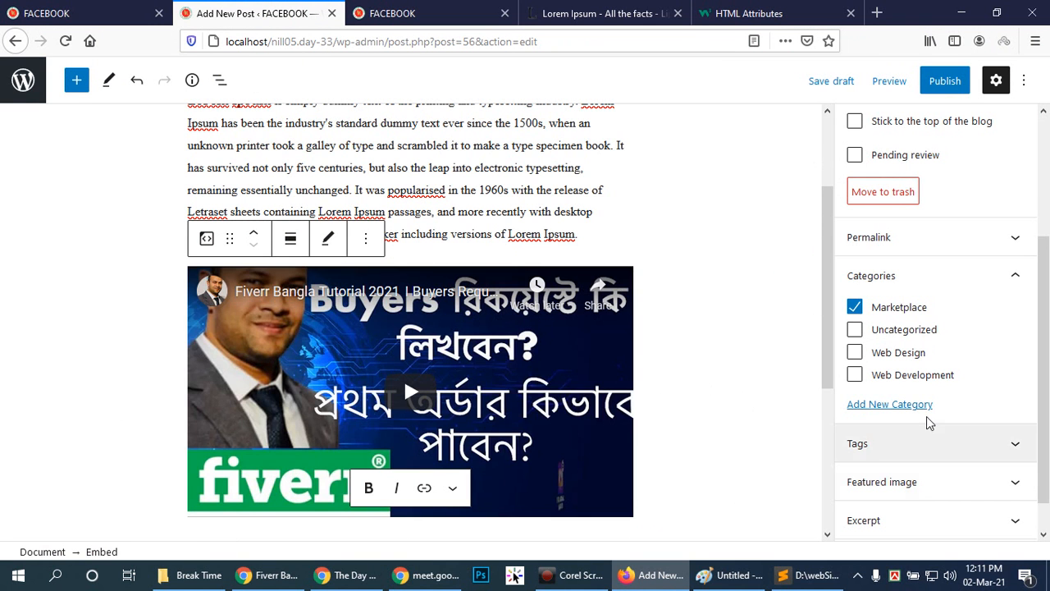
# Set 09_-21-february.jpg from the media library as the post's featured image.
pyautogui.scroll(-1, 932, 434)
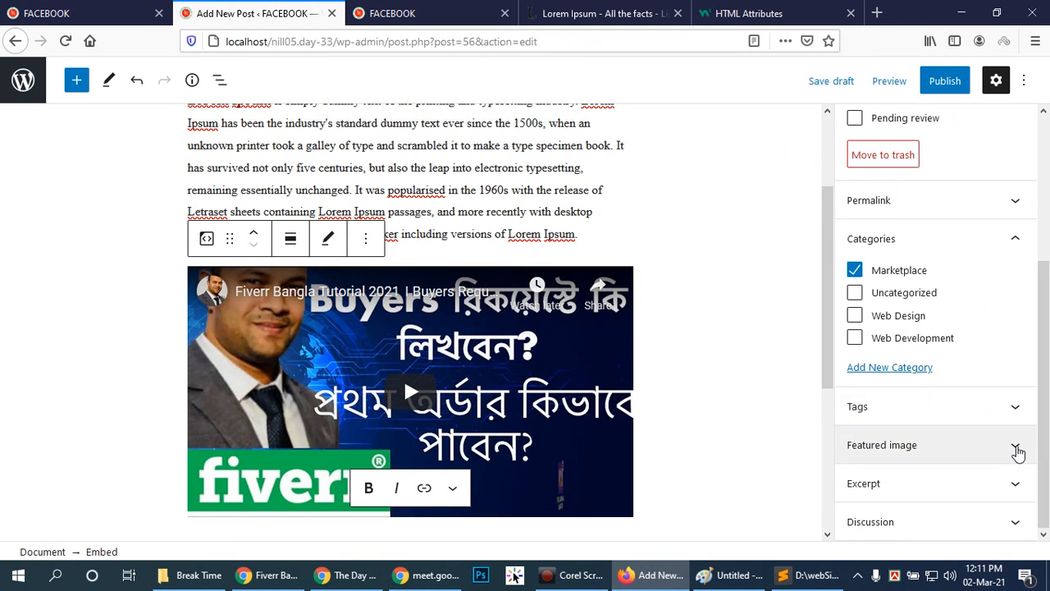
pyautogui.click(1014, 443)
pyautogui.click(951, 476)
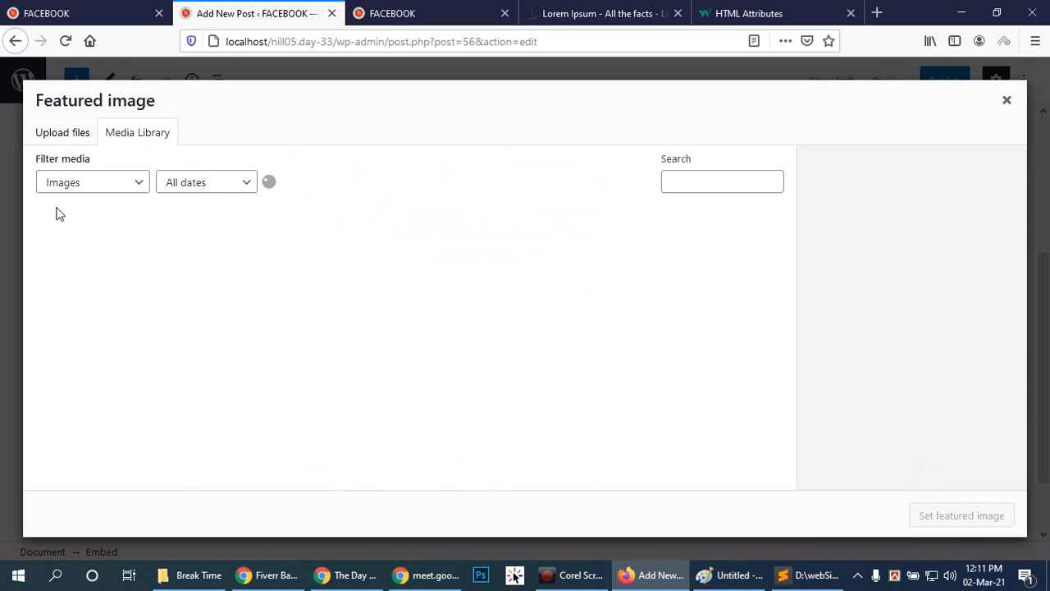
pyautogui.click(78, 264)
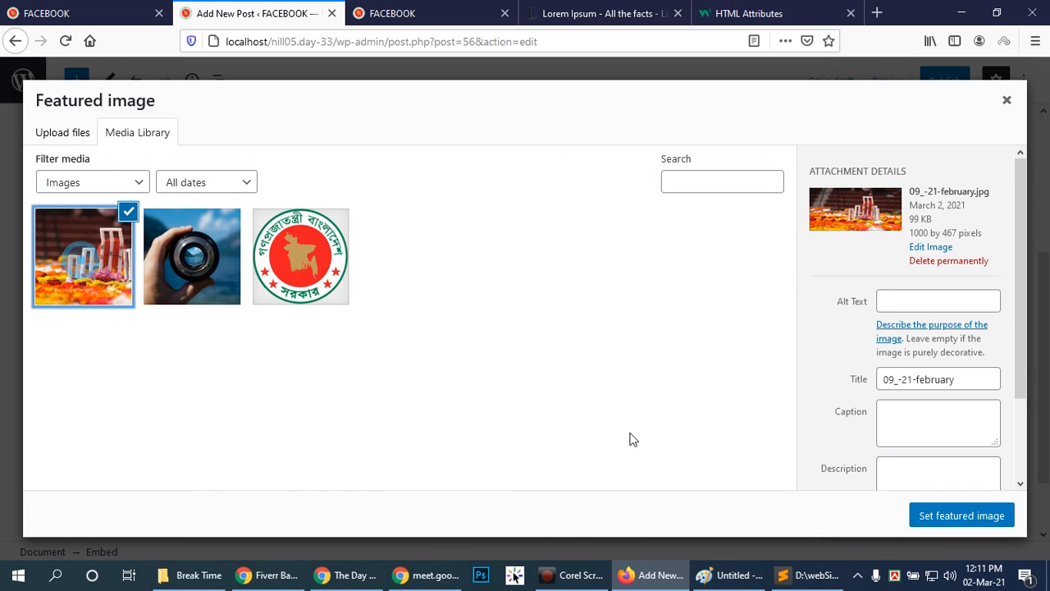
pyautogui.click(929, 522)
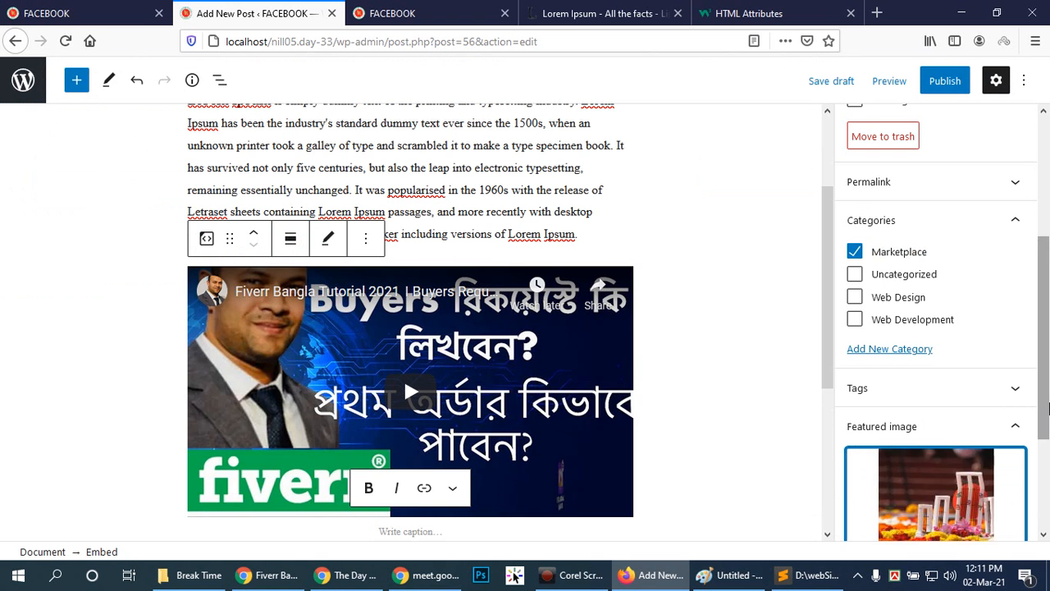
pyautogui.scroll(-3, 1043, 402)
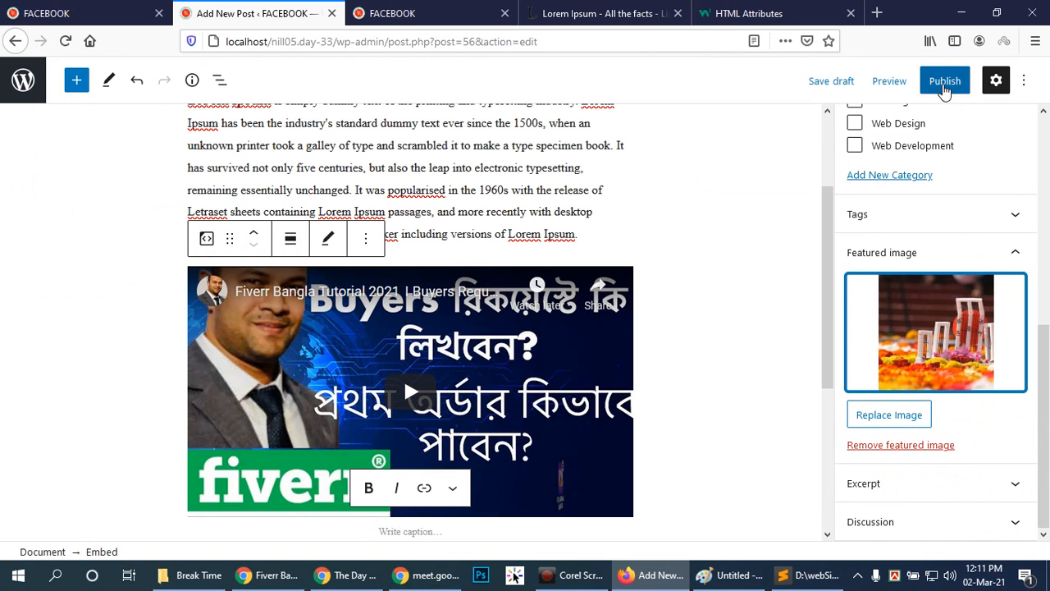
# Publish the How to rank gig post.
pyautogui.click(943, 82)
pyautogui.click(884, 89)
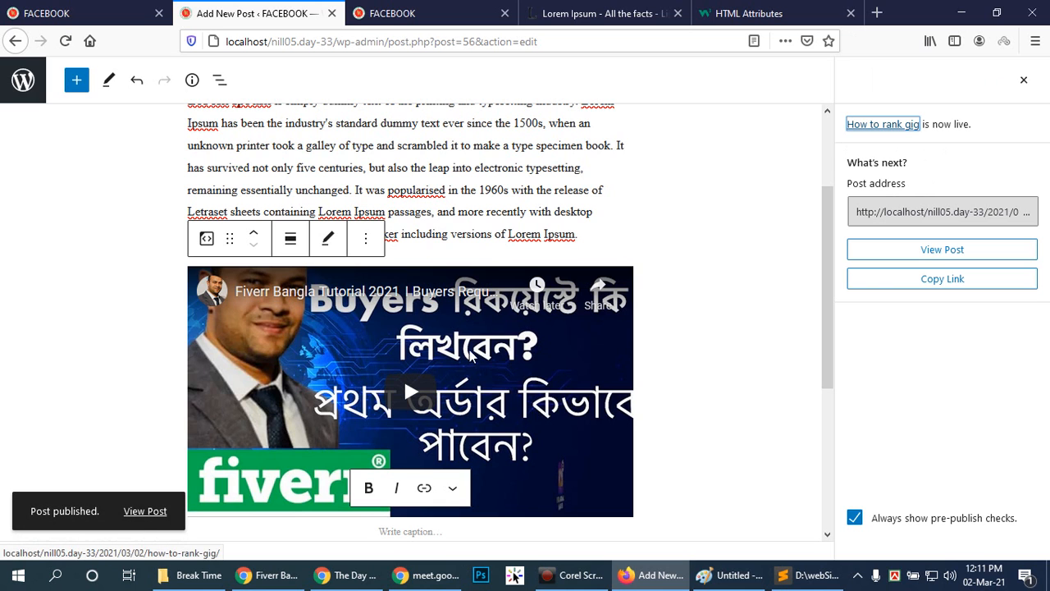
pyautogui.click(715, 345)
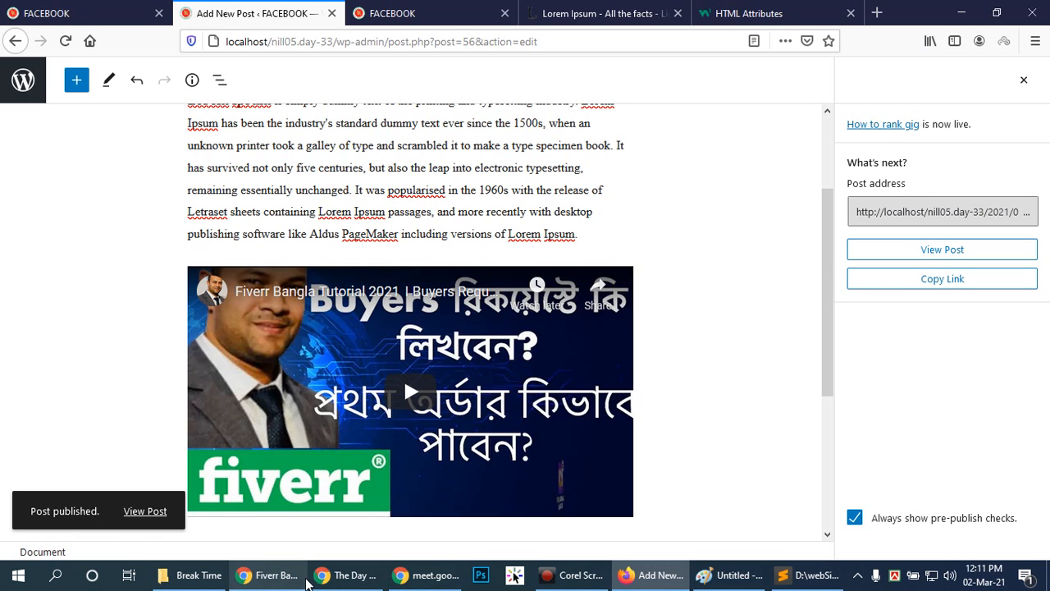
# Switch to the site in incognito Chrome, reload it, and examine the home page's posts and category list.
pyautogui.click(345, 575)
pyautogui.click(66, 40)
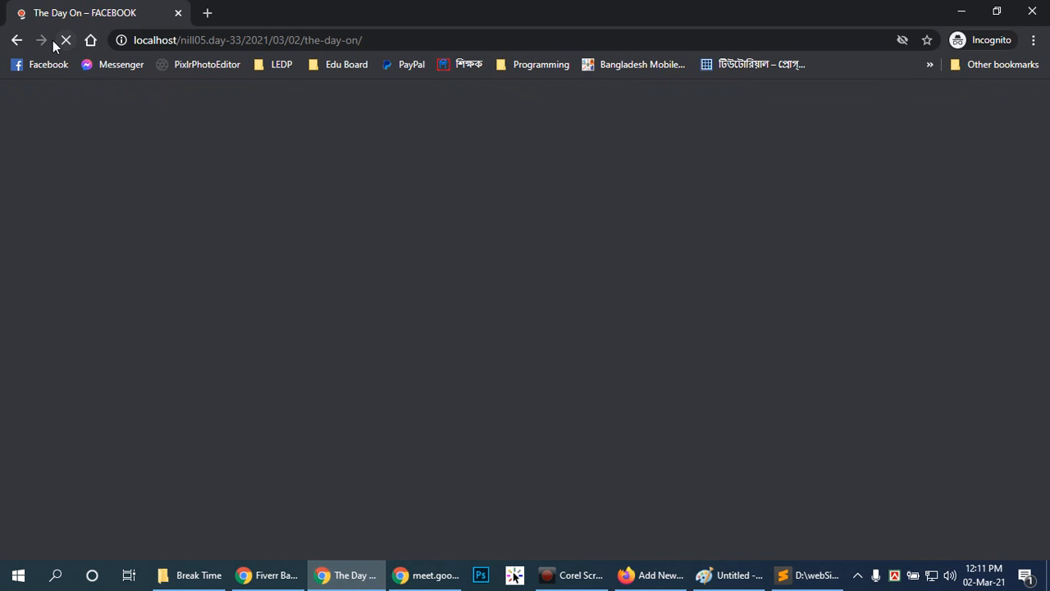
pyautogui.click(737, 107)
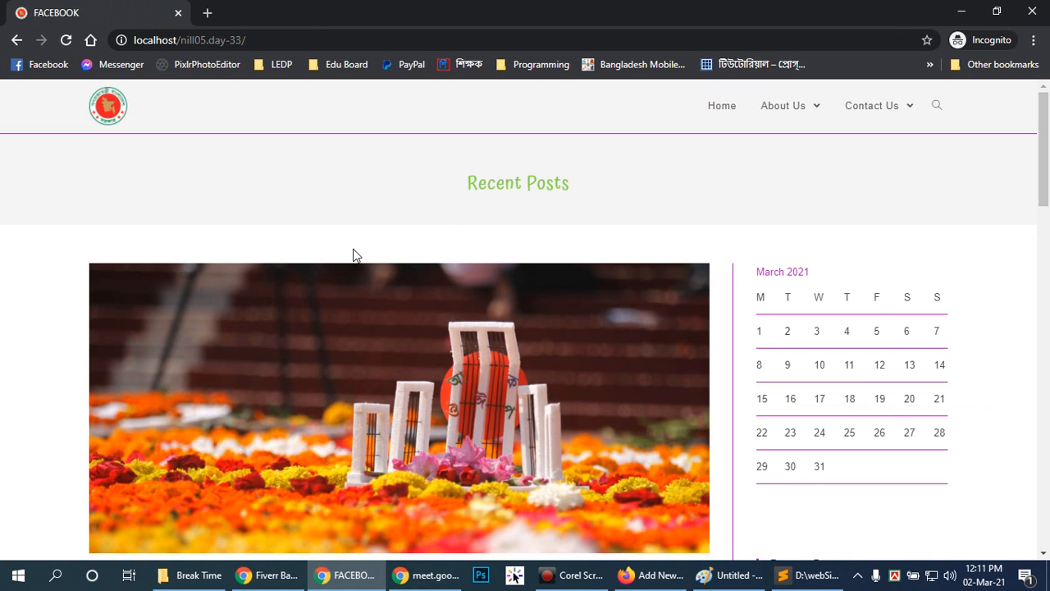
pyautogui.scroll(-3, 391, 281)
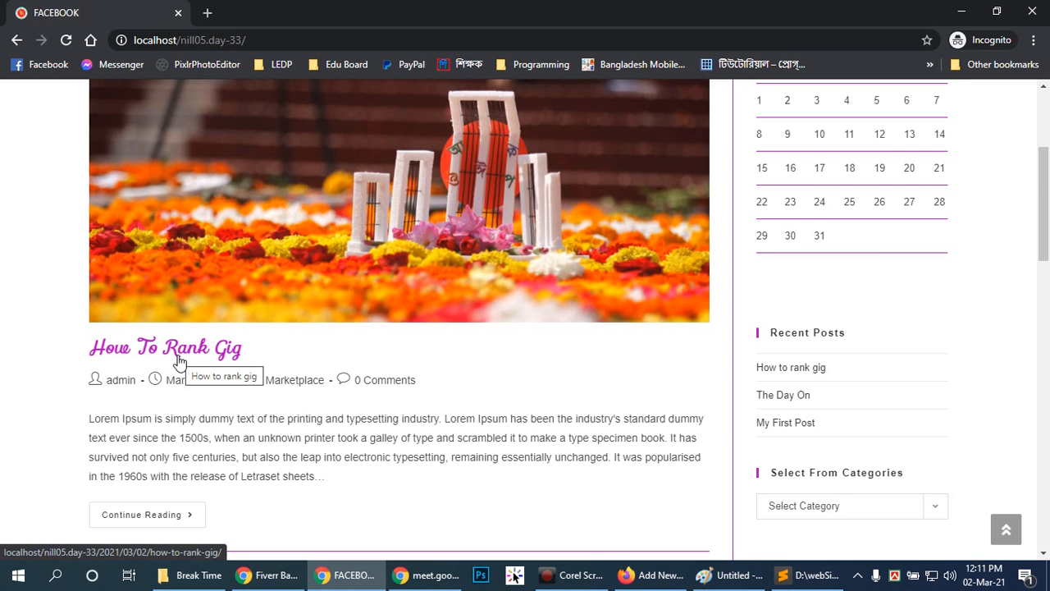
pyautogui.scroll(-2, 446, 366)
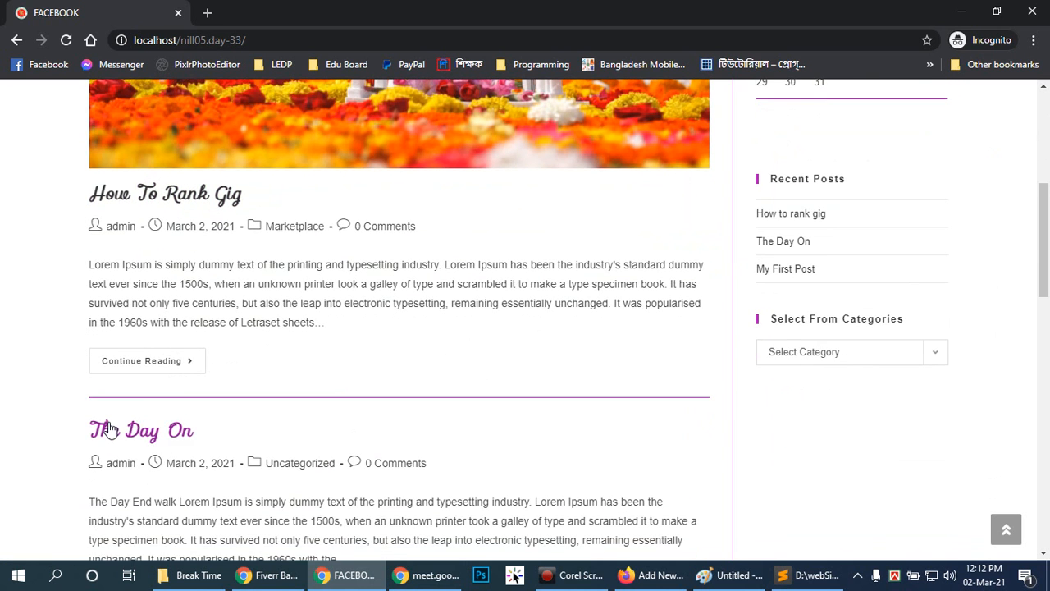
pyautogui.scroll(-5, 321, 421)
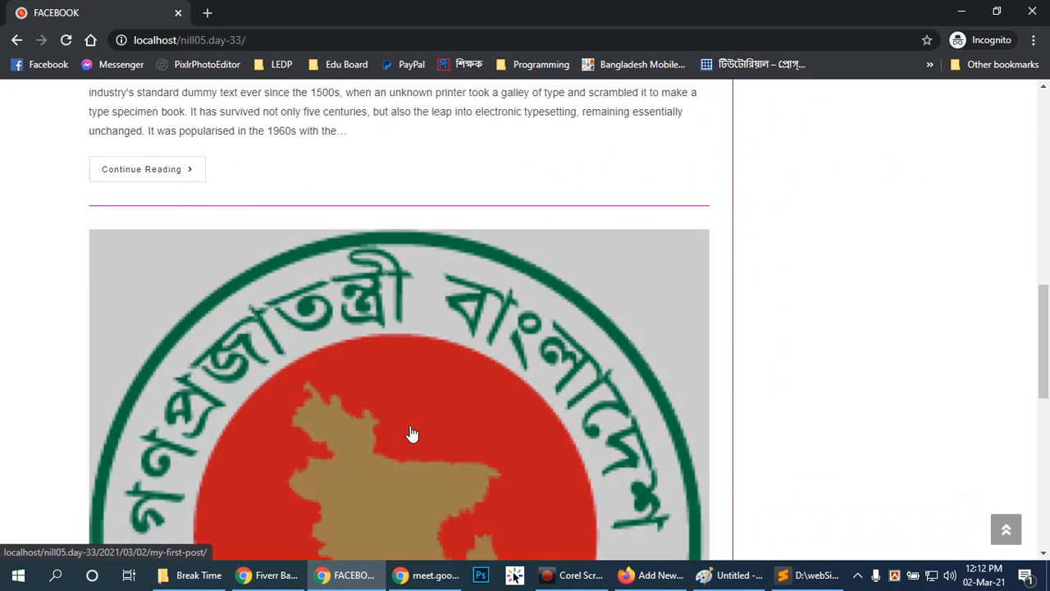
pyautogui.scroll(7, 410, 433)
pyautogui.scroll(-4, 396, 418)
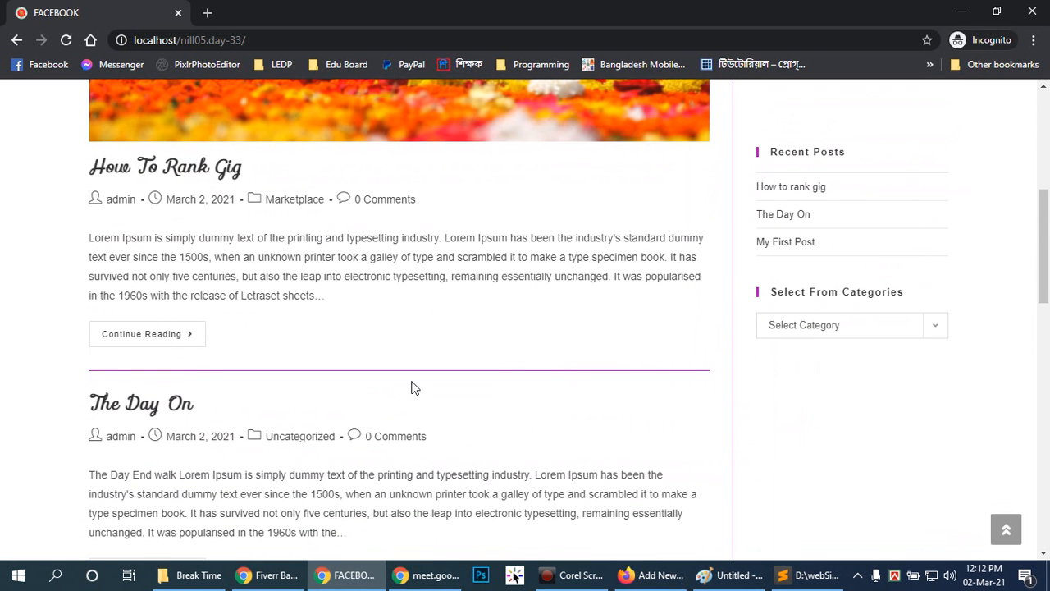
pyautogui.click(936, 332)
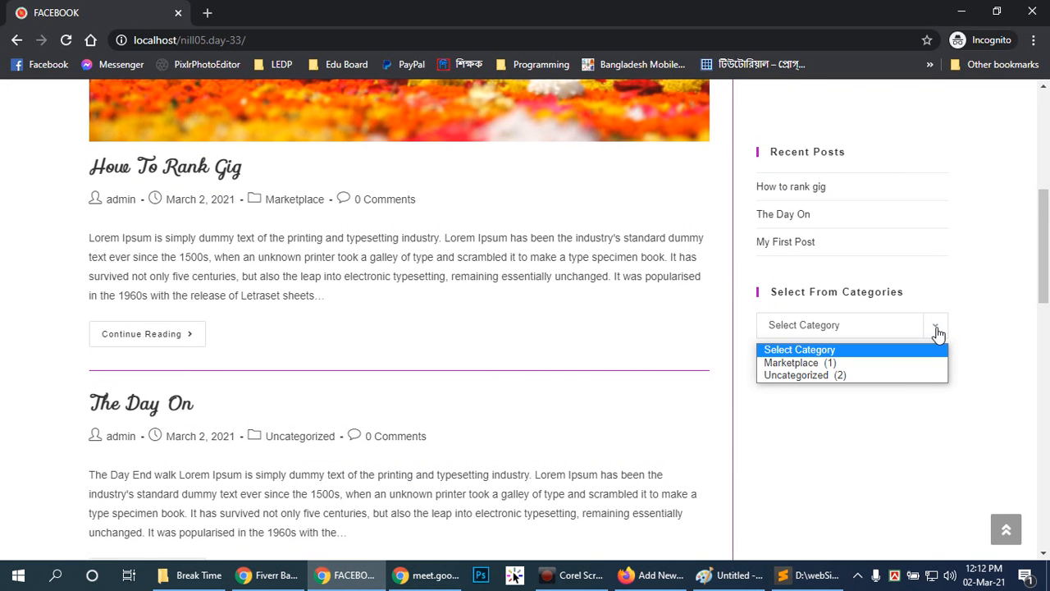
pyautogui.click(938, 333)
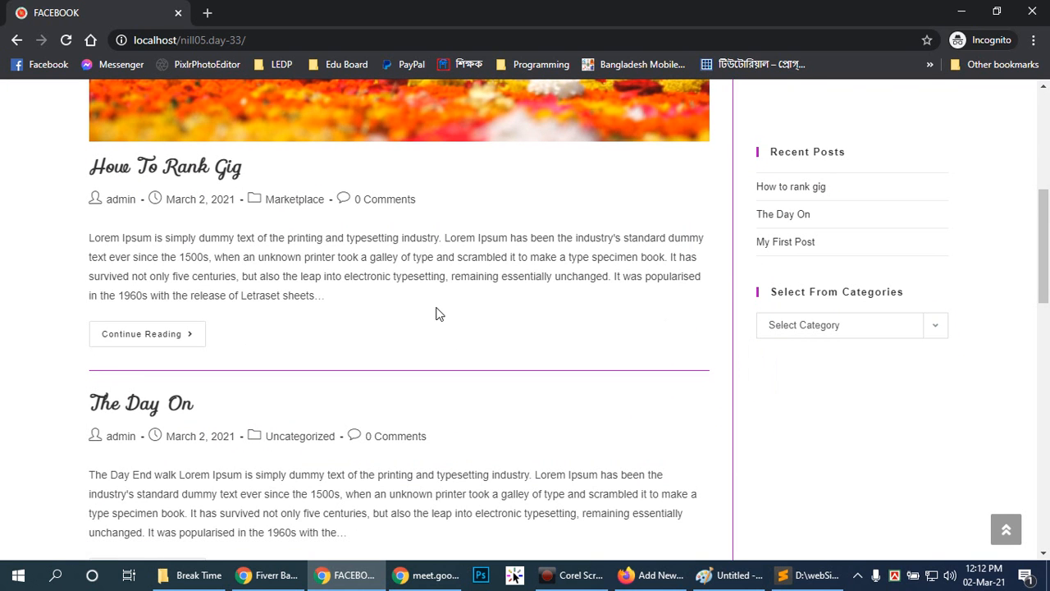
# Open the How To Rank Gig post on the site and examine its text and embedded video.
pyautogui.scroll(2, 437, 314)
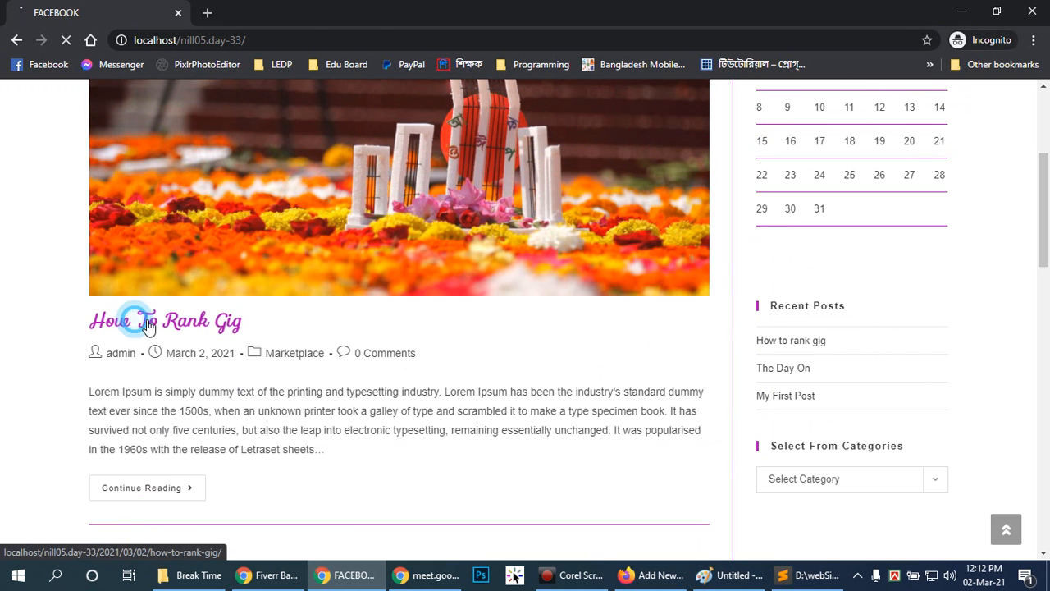
pyautogui.click(143, 321)
pyautogui.scroll(-5, 602, 400)
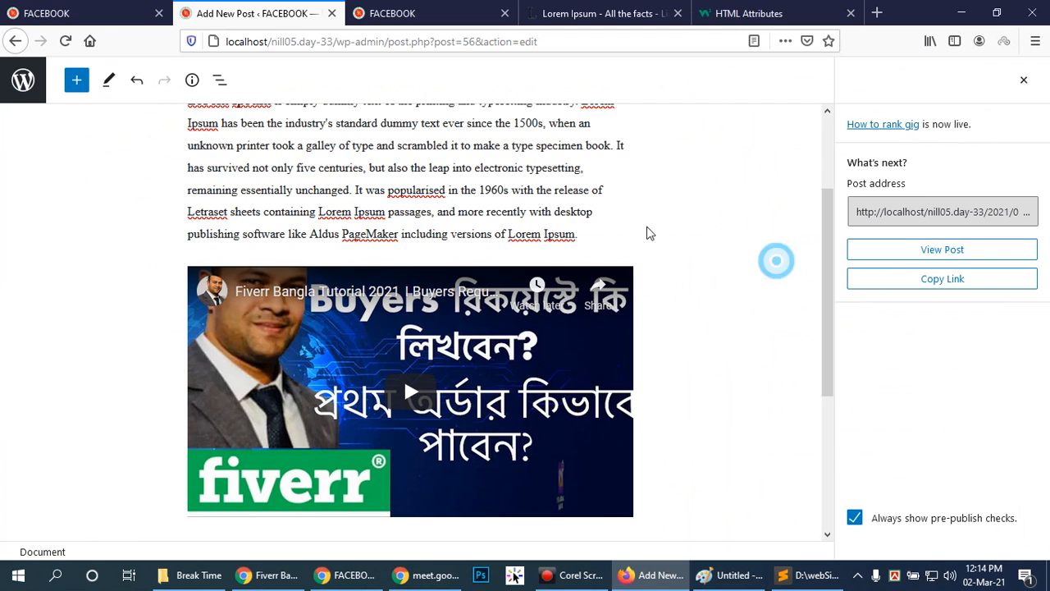
pyautogui.scroll(3, 624, 231)
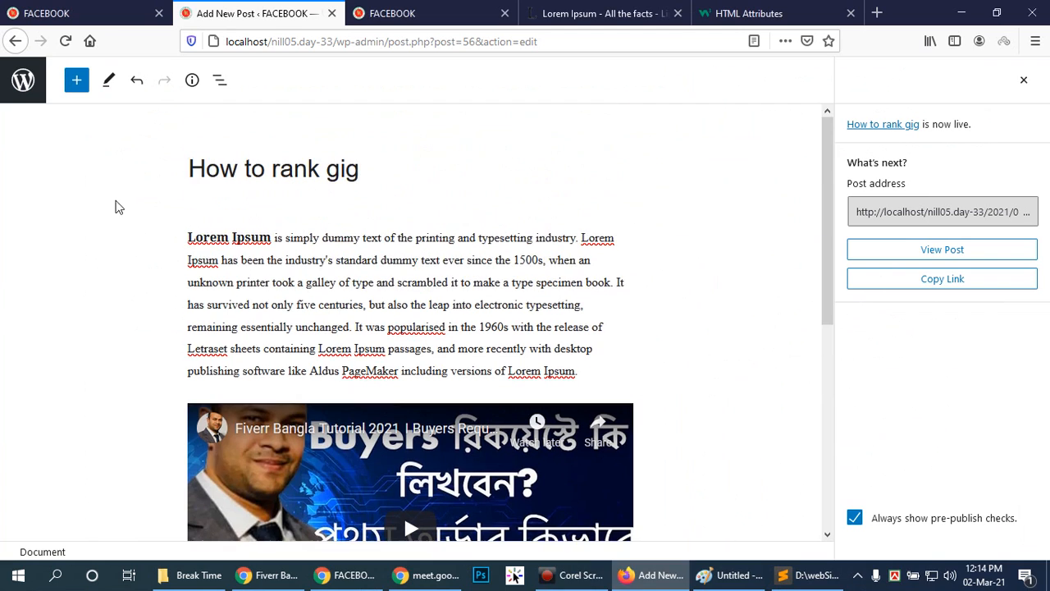
# Select the bold Lorem Ipsum words in the post and copy the lipsum.com page's URL.
pyautogui.moveTo(188, 243); pyautogui.dragTo(265, 237)
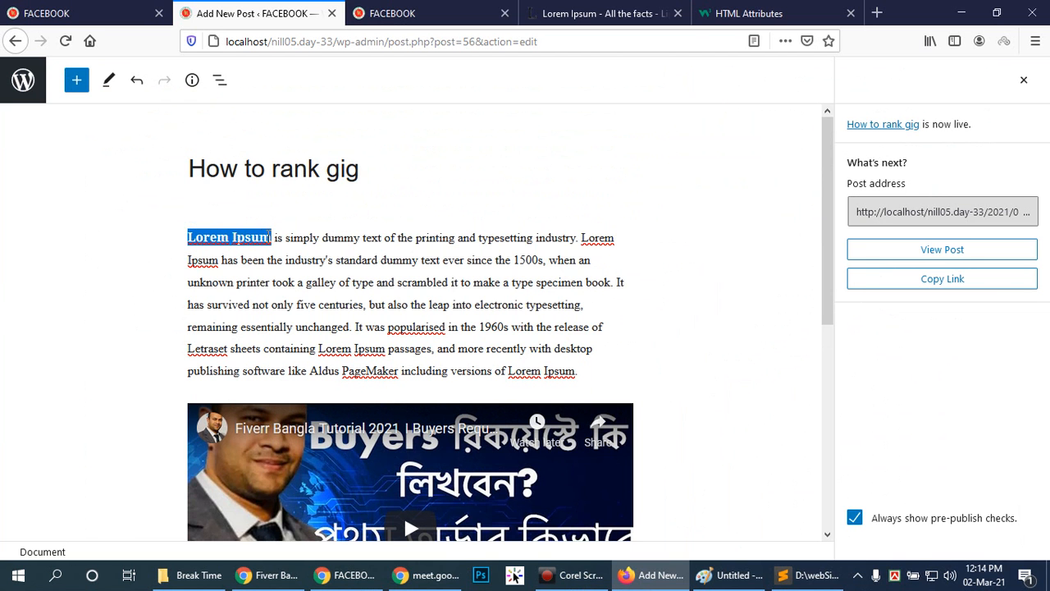
pyautogui.click(628, 12)
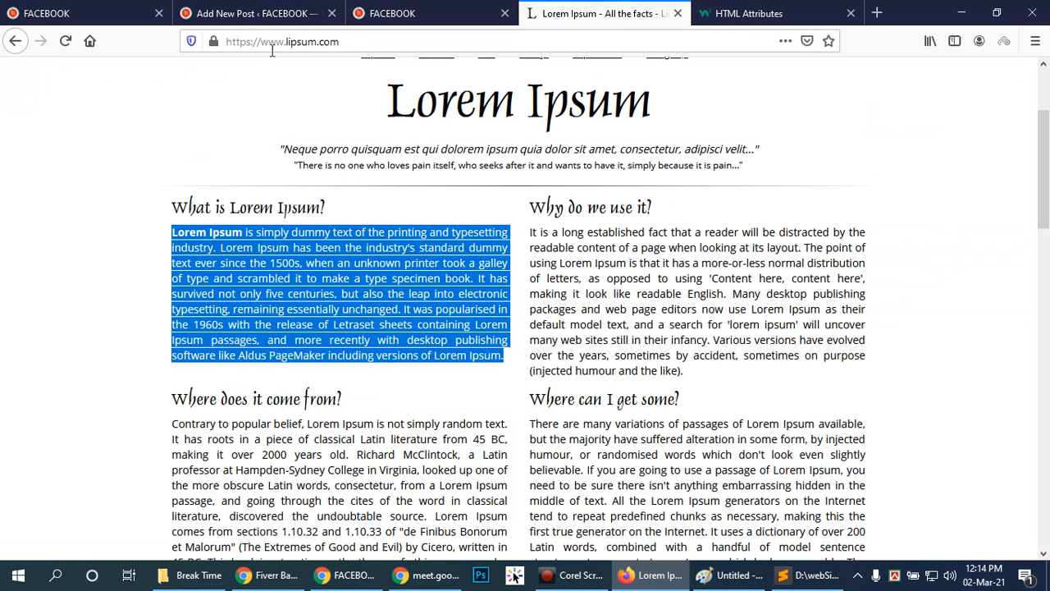
pyautogui.click(325, 45)
pyautogui.rightClick(325, 45)
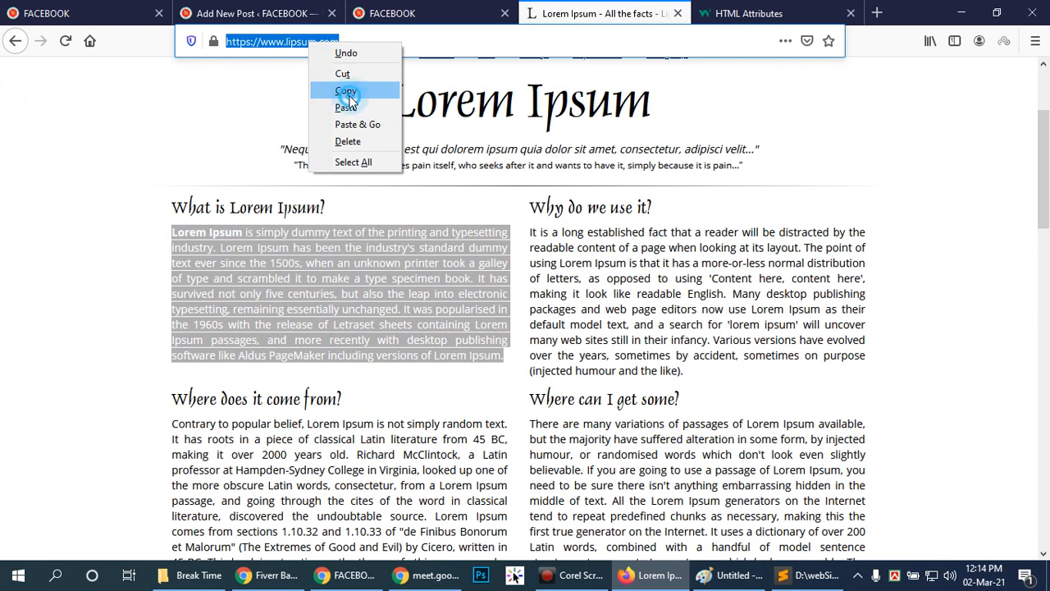
pyautogui.click(324, 87)
pyautogui.click(402, 9)
pyautogui.click(255, 13)
pyautogui.click(603, 14)
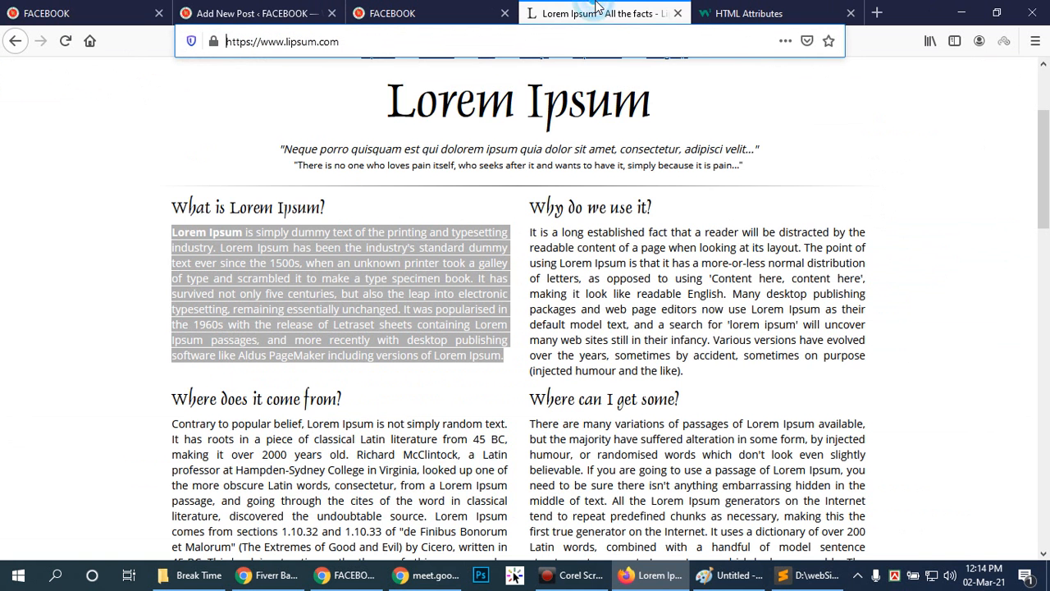
pyautogui.click(362, 42)
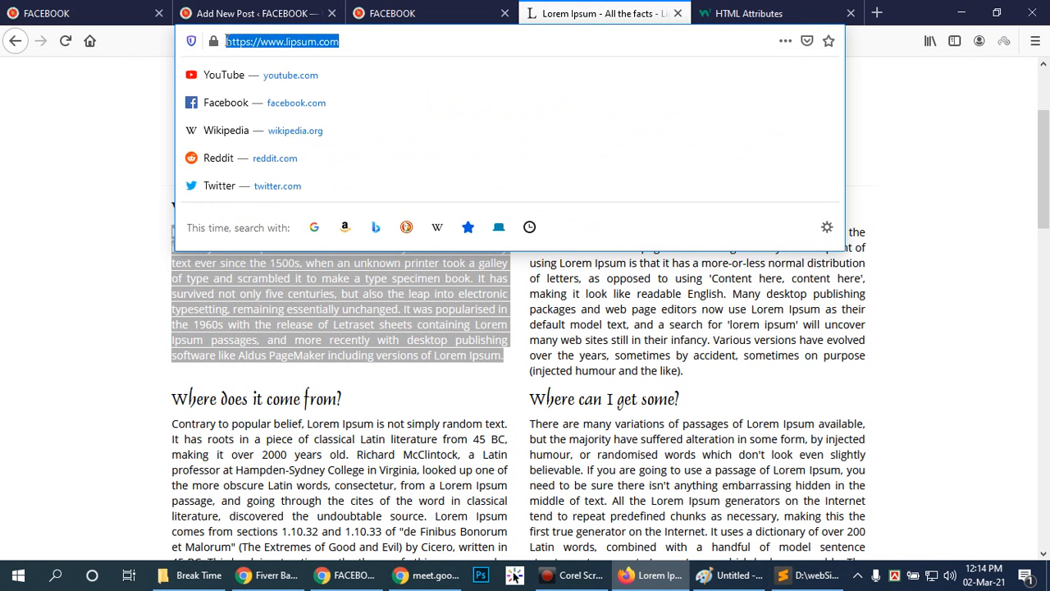
pyautogui.rightClick(236, 41)
pyautogui.click(277, 90)
pyautogui.click(254, 13)
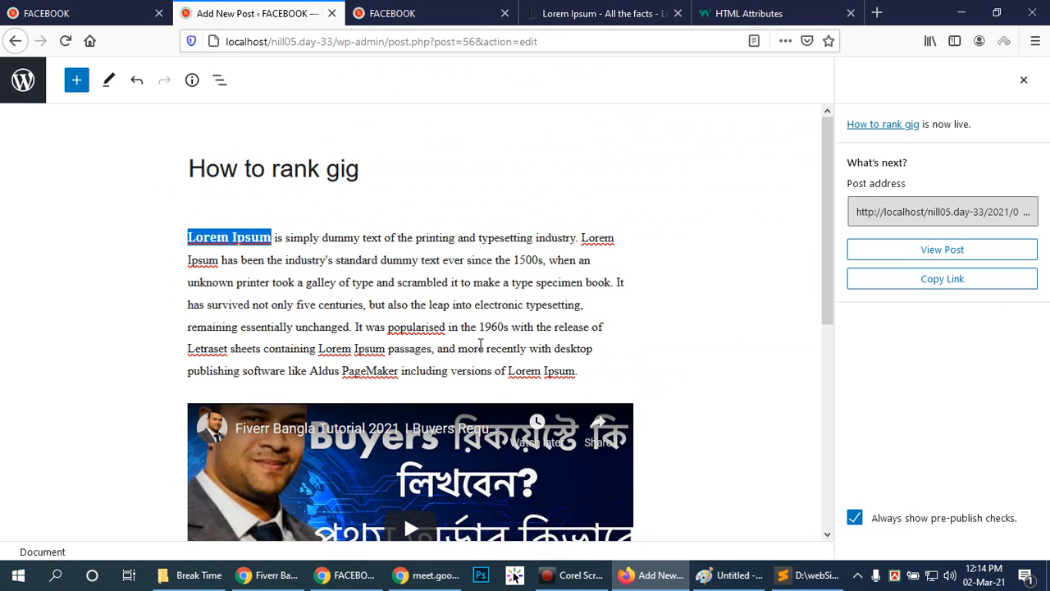
pyautogui.click(322, 220)
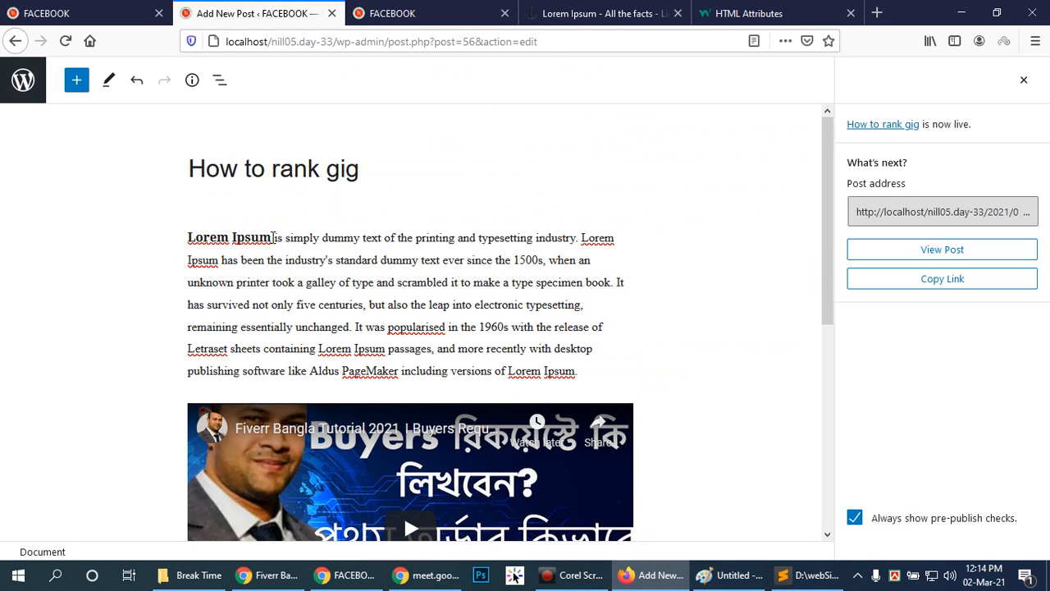
pyautogui.moveTo(271, 237); pyautogui.dragTo(189, 237)
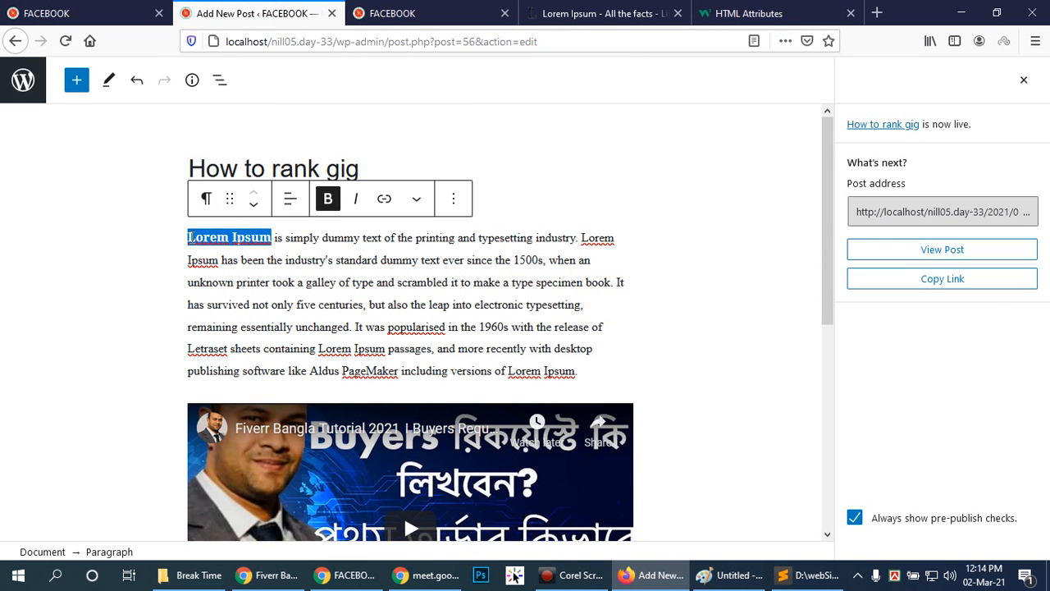
pyautogui.click(384, 198)
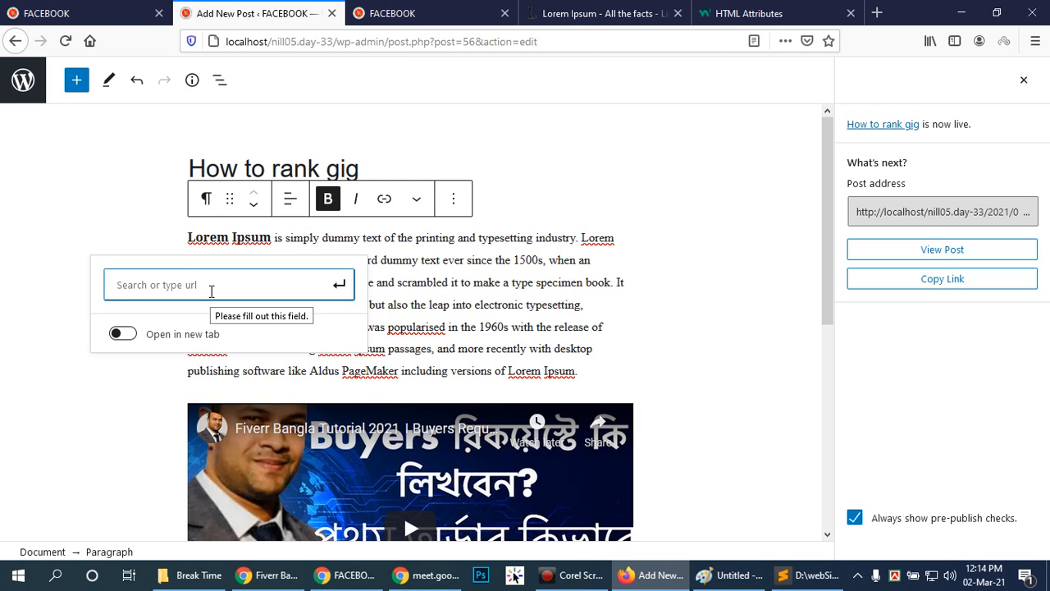
pyautogui.hotkey('ctrl', 'v')
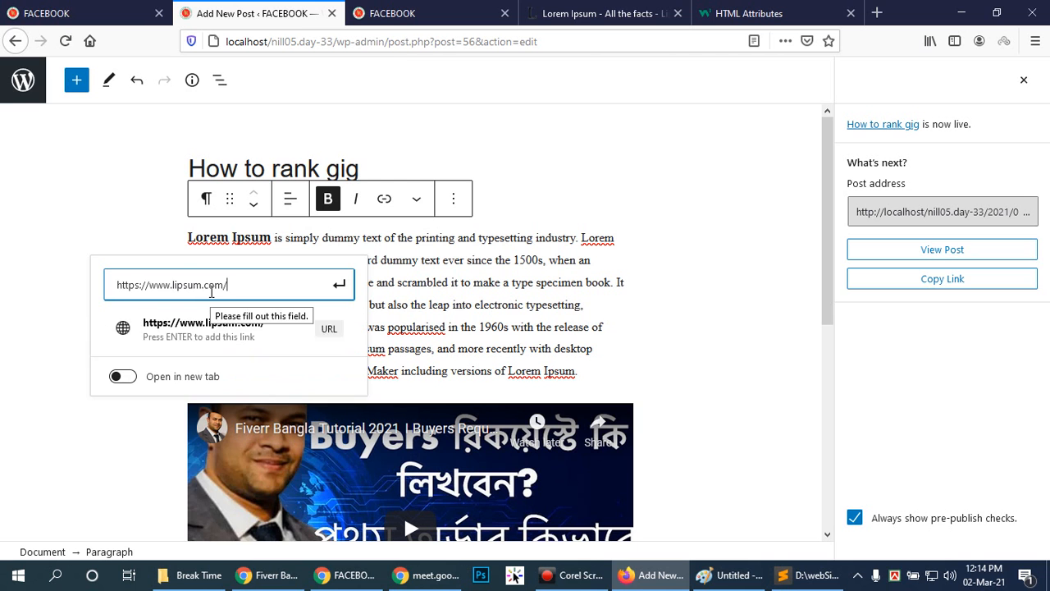
pyautogui.click(320, 337)
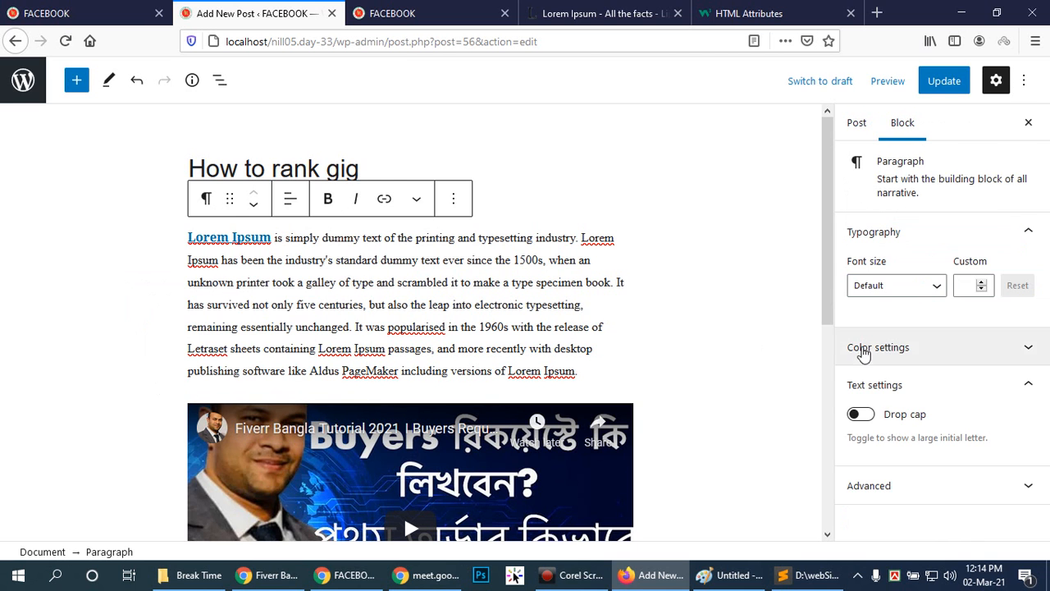
pyautogui.click(706, 305)
pyautogui.click(939, 79)
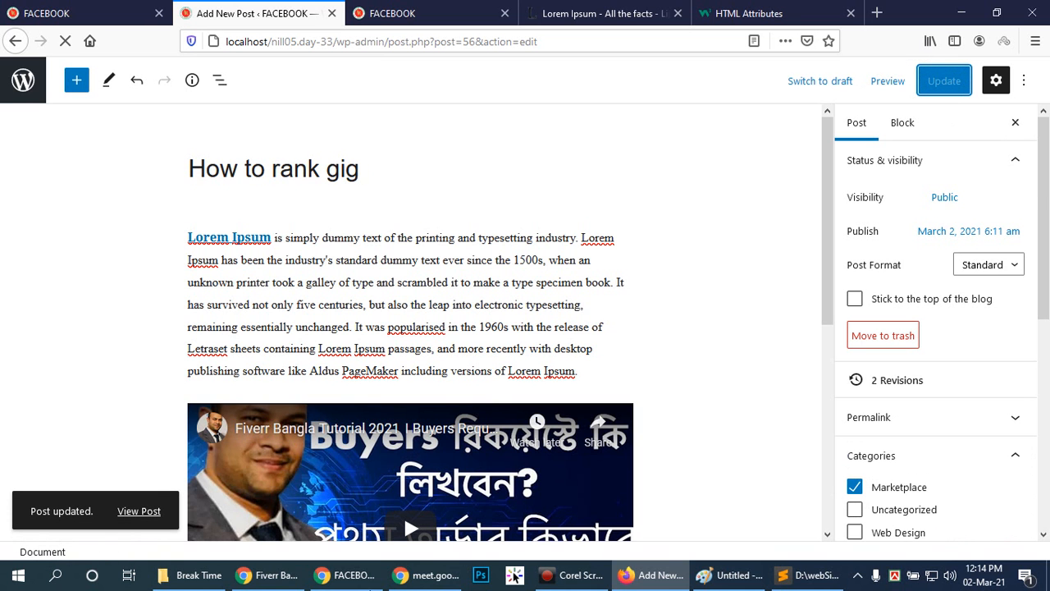
# Switch to the site in incognito Chrome and open the updated How To Rank Gig post from the home page.
pyautogui.click(377, 581)
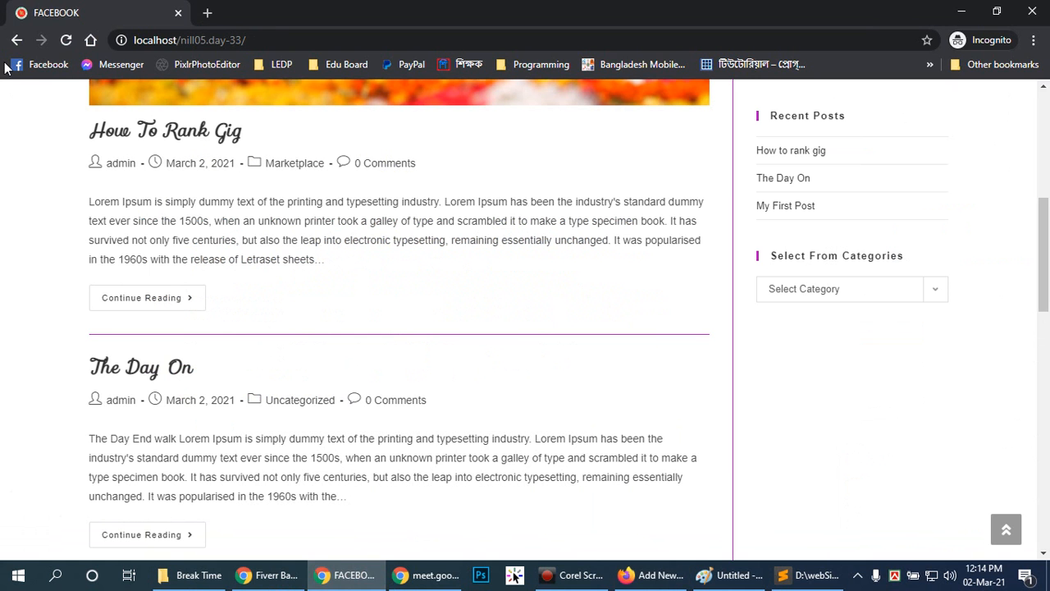
pyautogui.scroll(10, 287, 180)
pyautogui.click(99, 109)
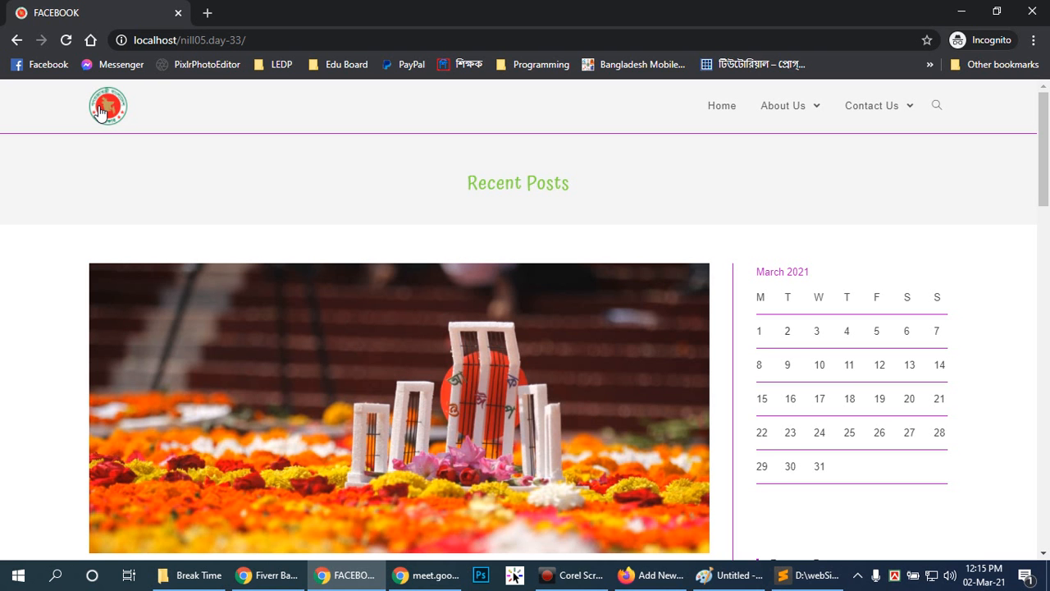
pyautogui.scroll(-9, 382, 211)
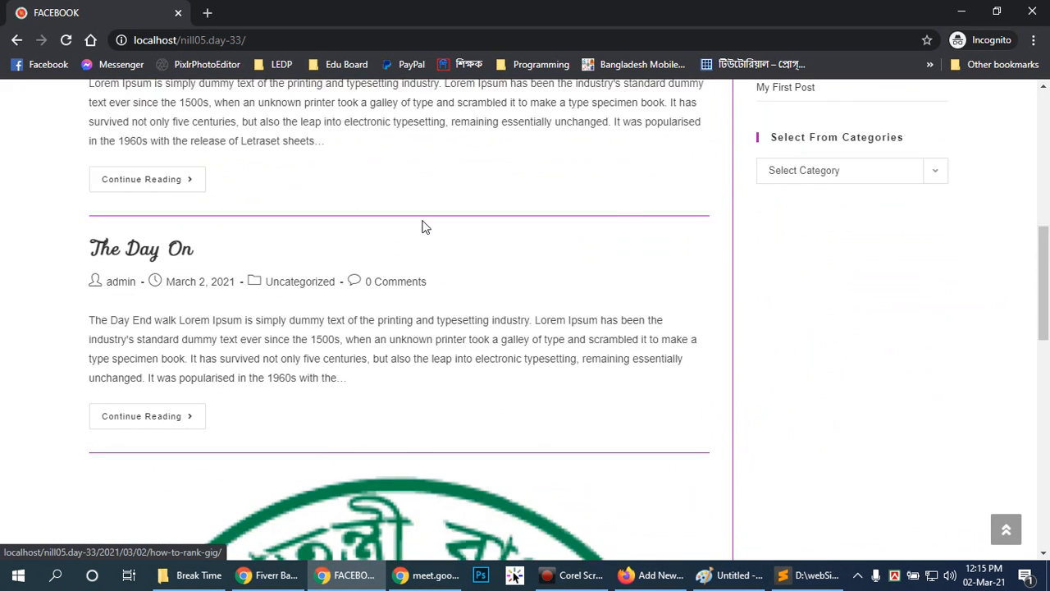
pyautogui.scroll(5, 424, 227)
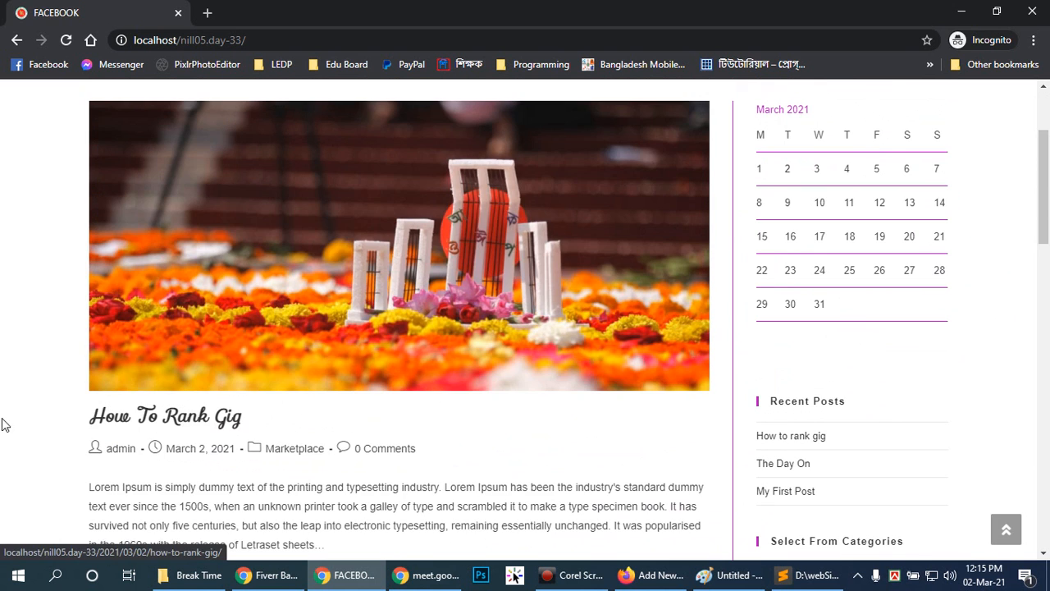
pyautogui.click(170, 422)
pyautogui.scroll(-4, 449, 317)
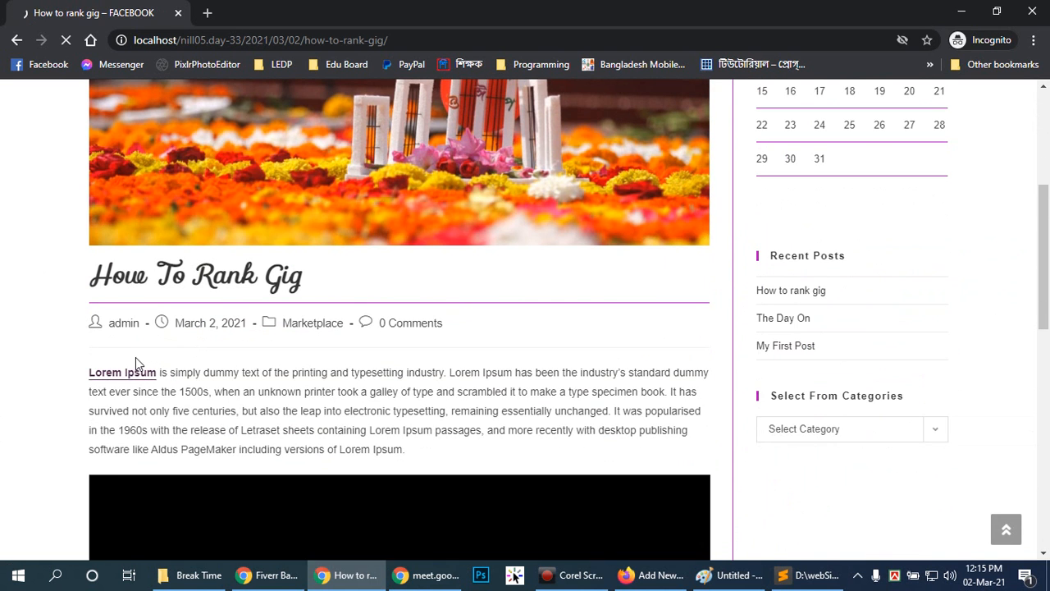
# Follow the Lorem Ipsum link to lipsum.com, return to the post, and examine its featured image, text and video.
pyautogui.click(127, 374)
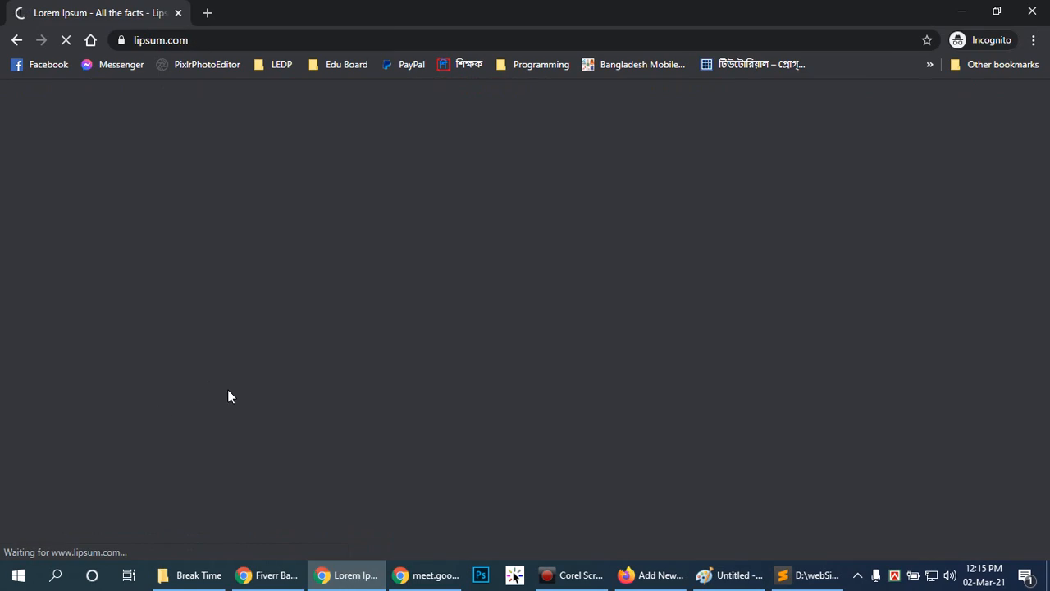
pyautogui.scroll(-6, 580, 395)
pyautogui.scroll(10, 580, 395)
pyautogui.hotkey('alt', 'Left')
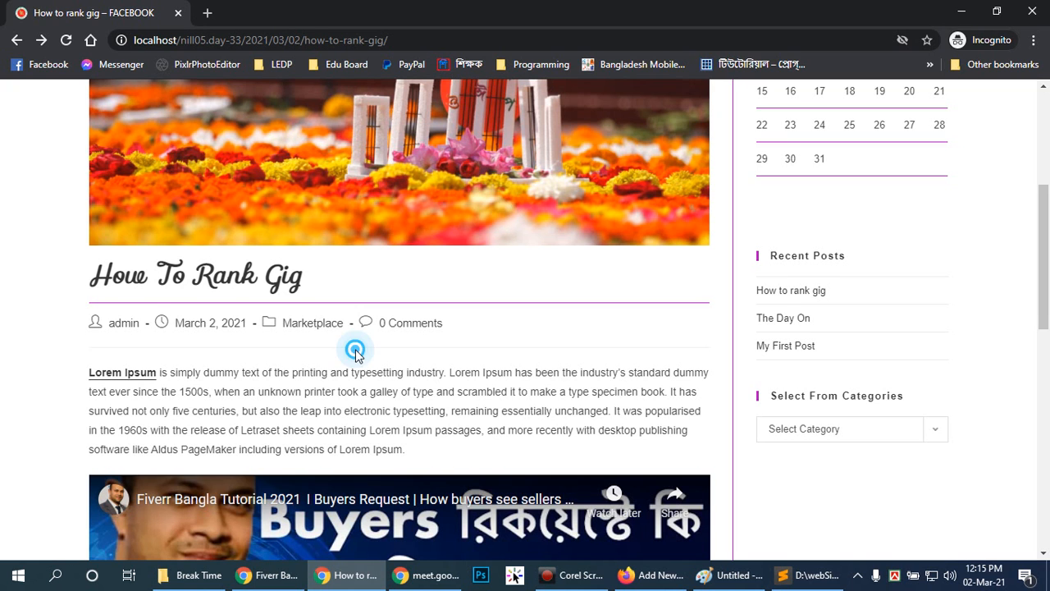
pyautogui.scroll(2, 439, 344)
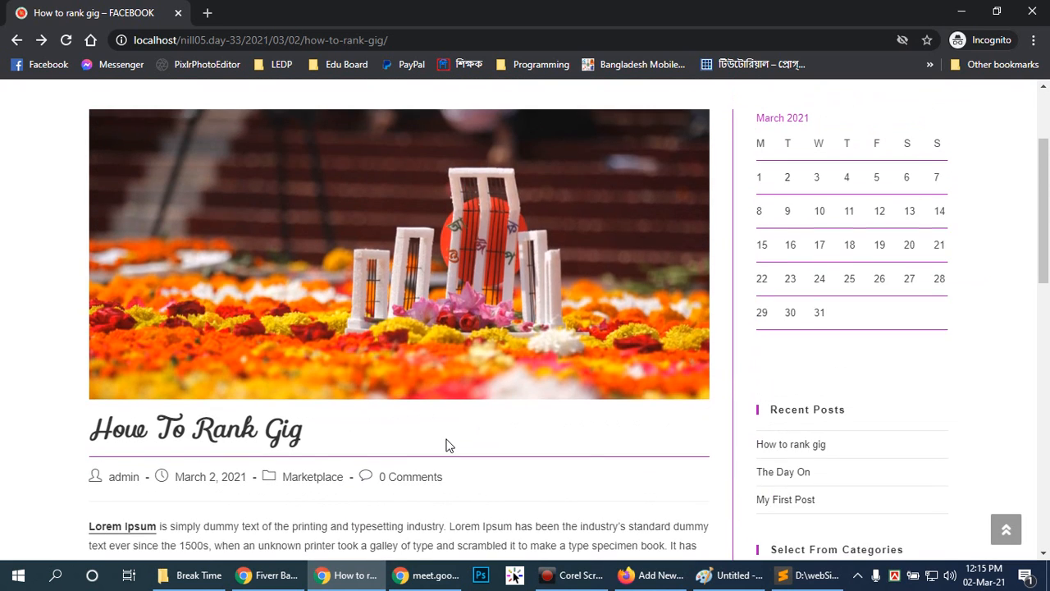
pyautogui.scroll(-5, 445, 446)
pyautogui.scroll(-3, 450, 446)
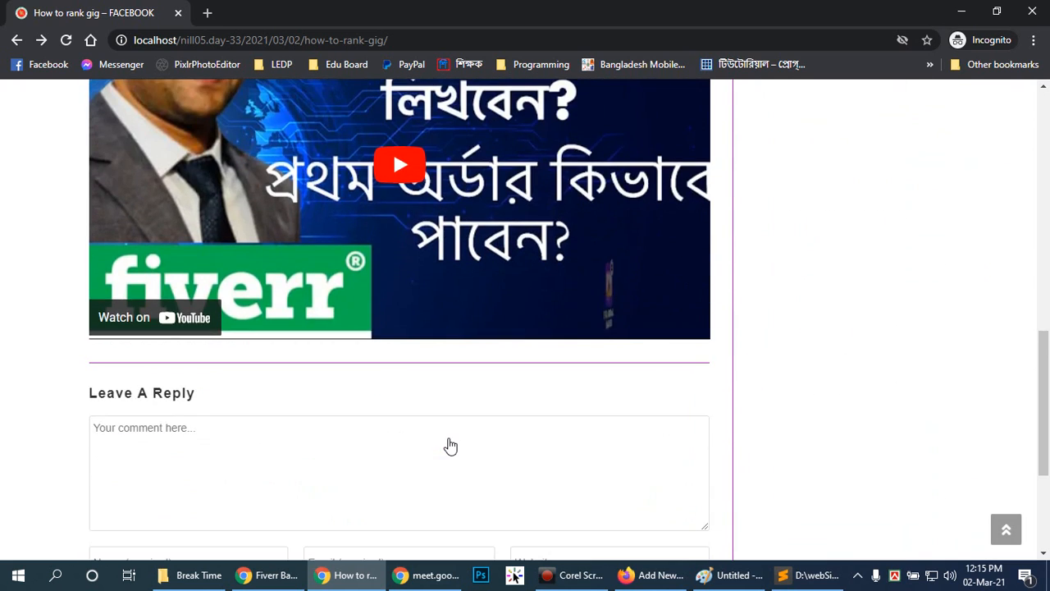
pyautogui.scroll(5, 451, 436)
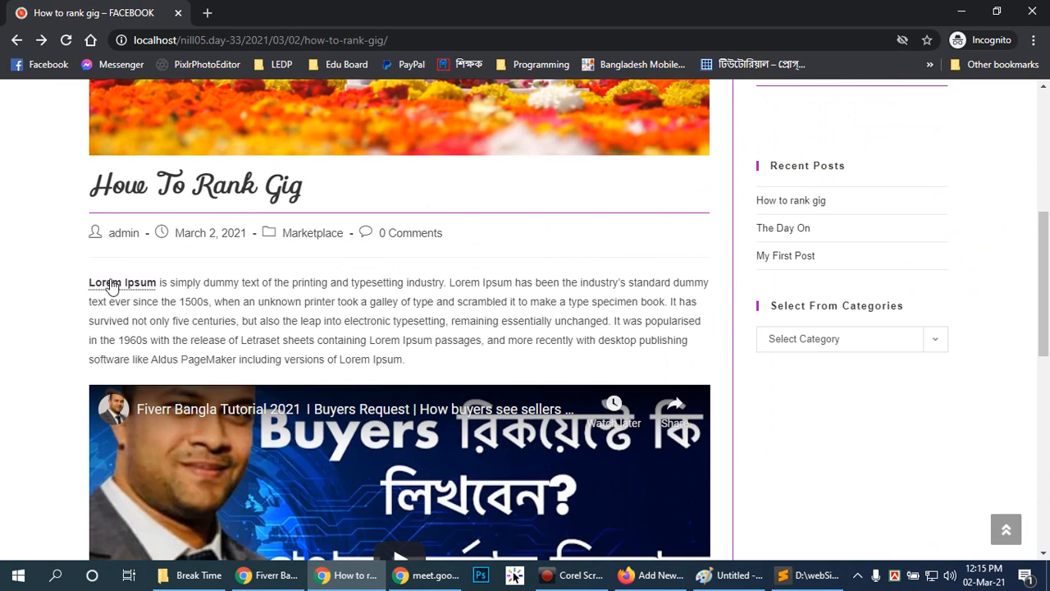
# Back in the Firefox post editor, set the Lorem Ipsum link to open in a new tab and open its URL for editing.
pyautogui.click(651, 575)
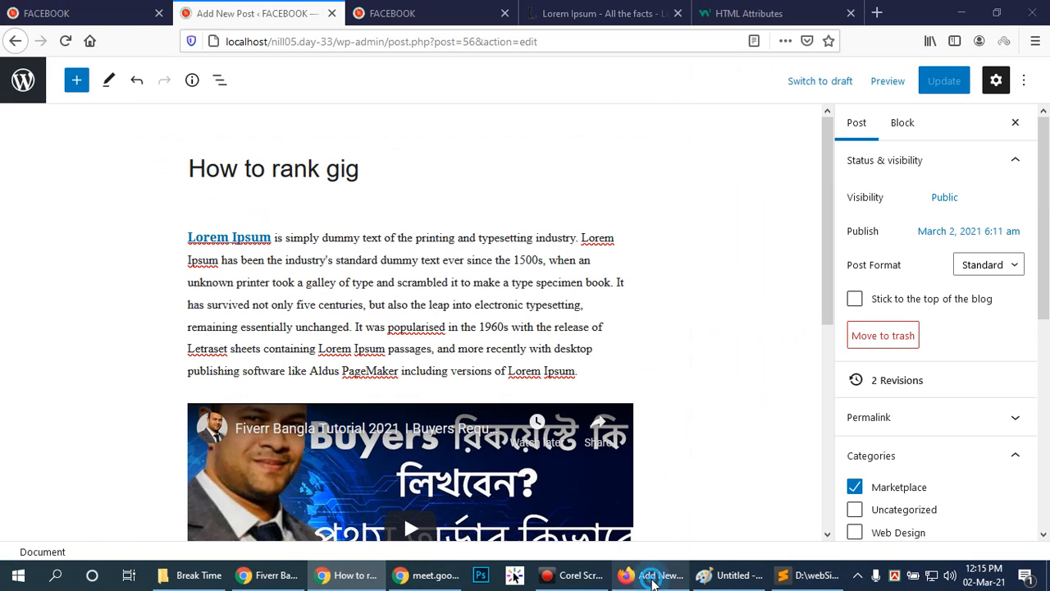
pyautogui.click(230, 236)
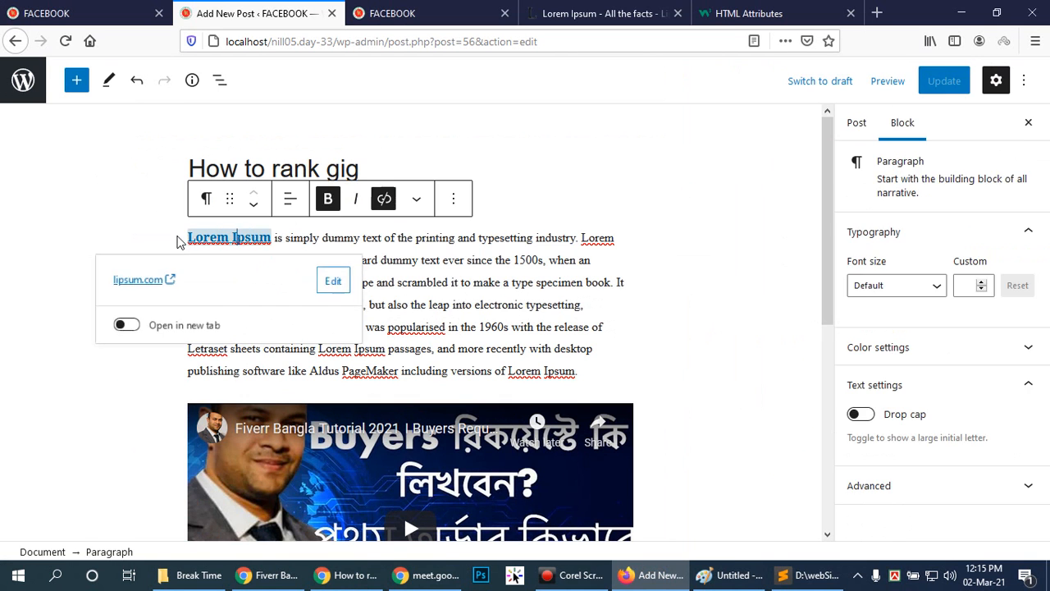
pyautogui.click(129, 327)
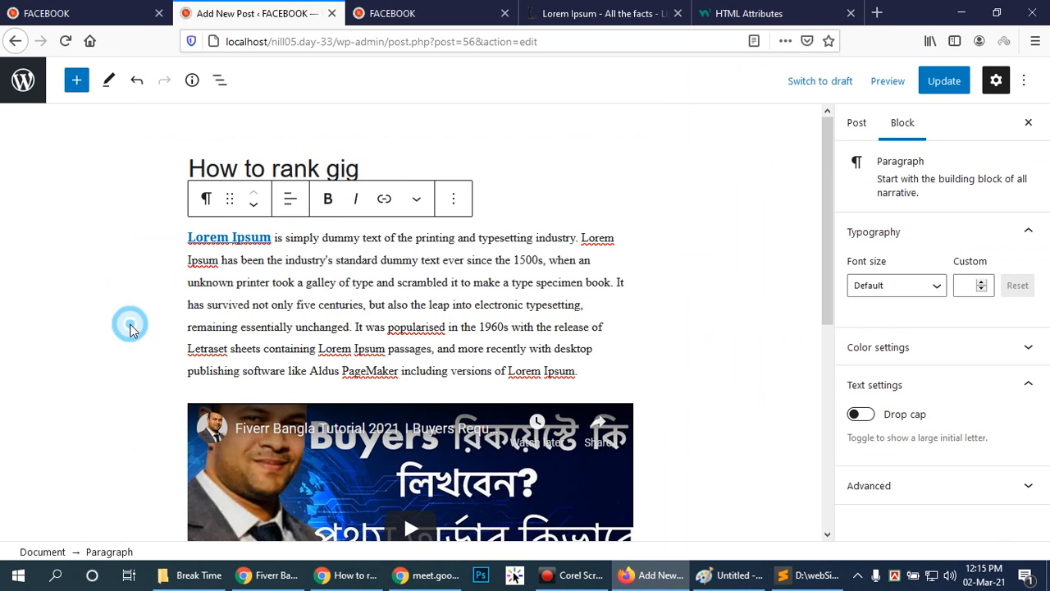
pyautogui.click(385, 198)
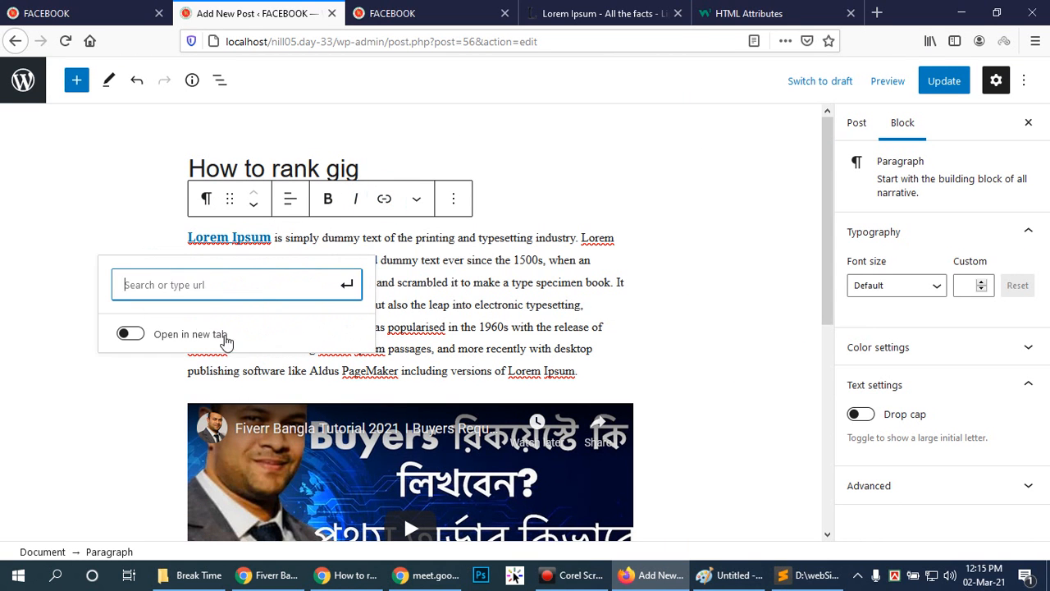
pyautogui.click(259, 238)
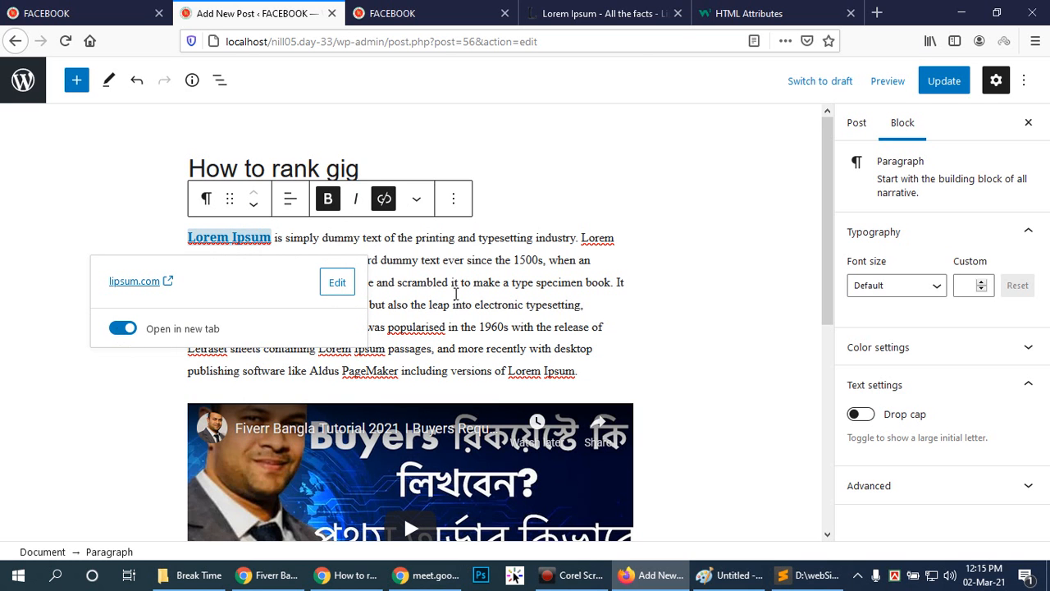
pyautogui.click(339, 283)
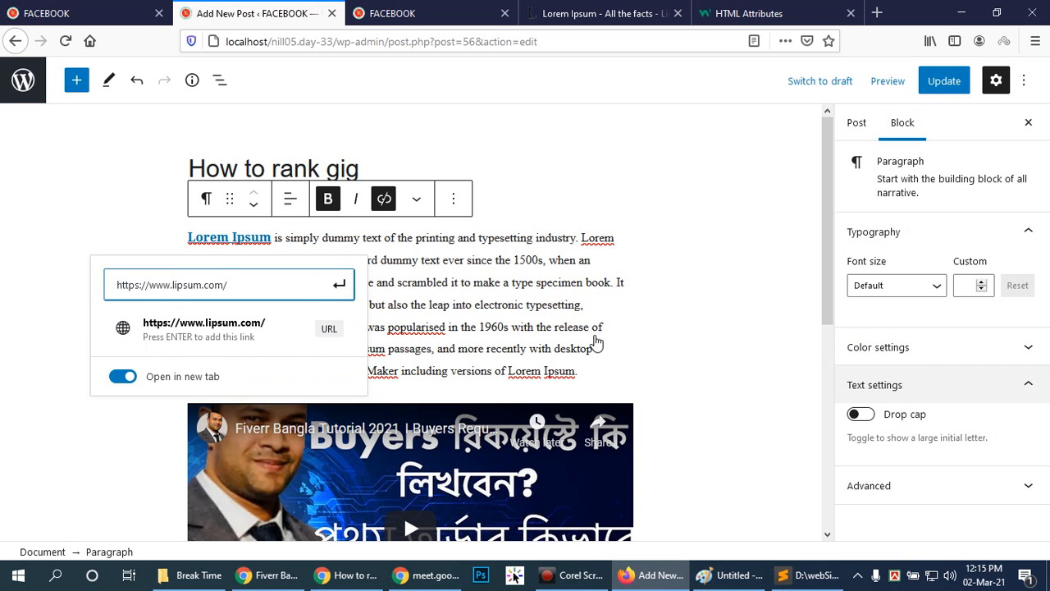
pyautogui.click(823, 177)
pyautogui.moveTo(823, 177); pyautogui.dragTo(796, 411)
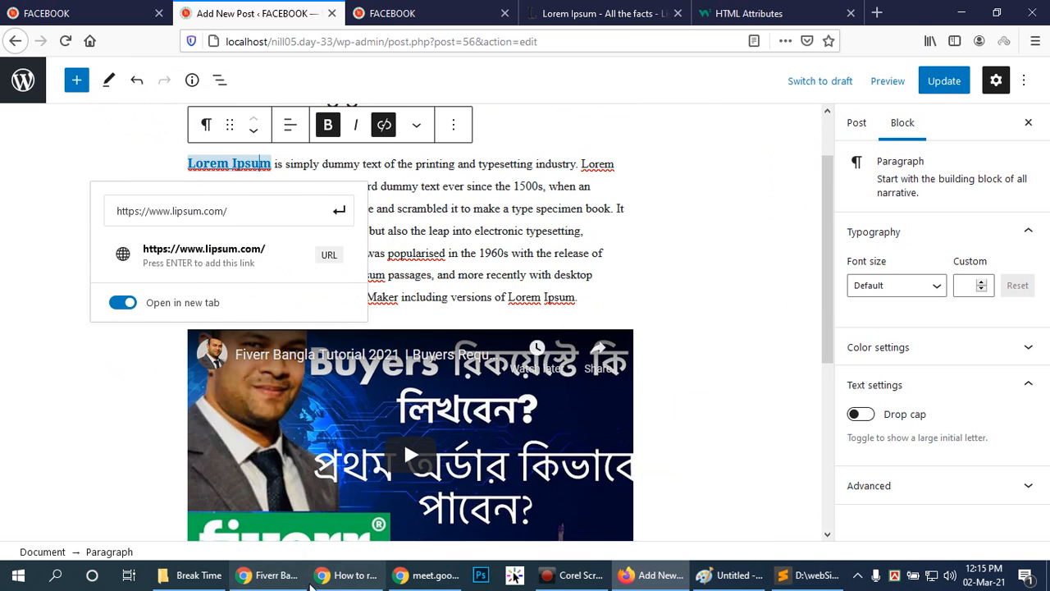
# Switch to the site in incognito Chrome, open the home page, and examine its post list down to the footer.
pyautogui.click(346, 575)
pyautogui.scroll(5, 535, 263)
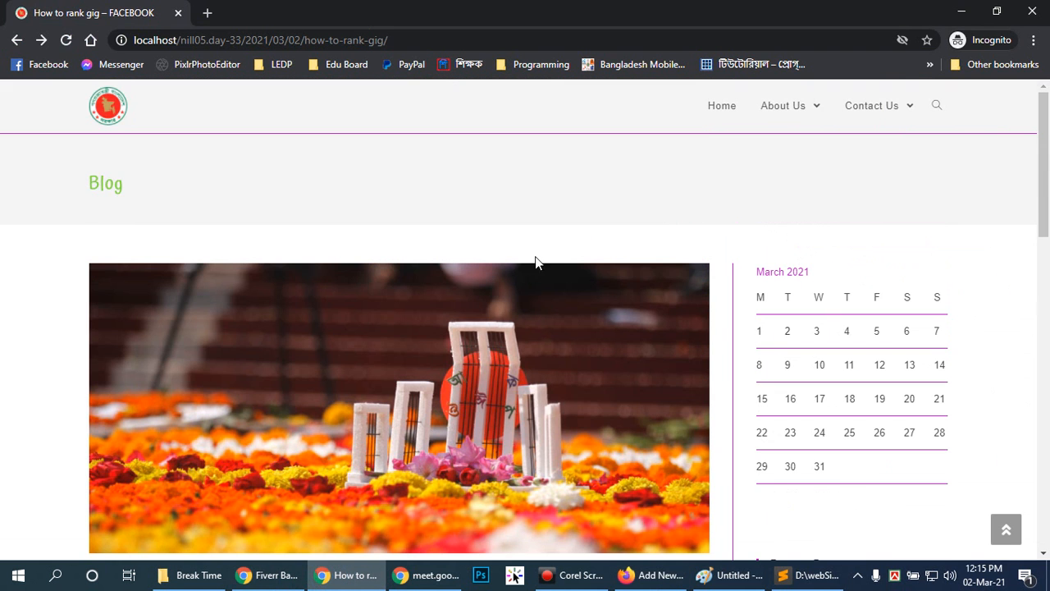
pyautogui.click(115, 107)
pyautogui.scroll(-6, 588, 232)
pyautogui.scroll(-8, 590, 242)
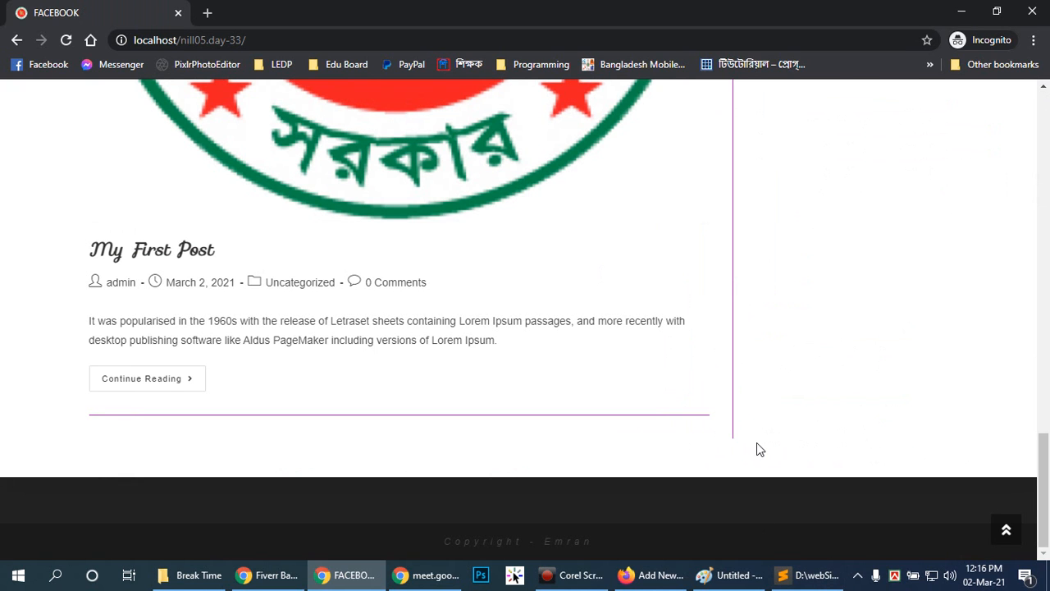
pyautogui.scroll(15, 757, 443)
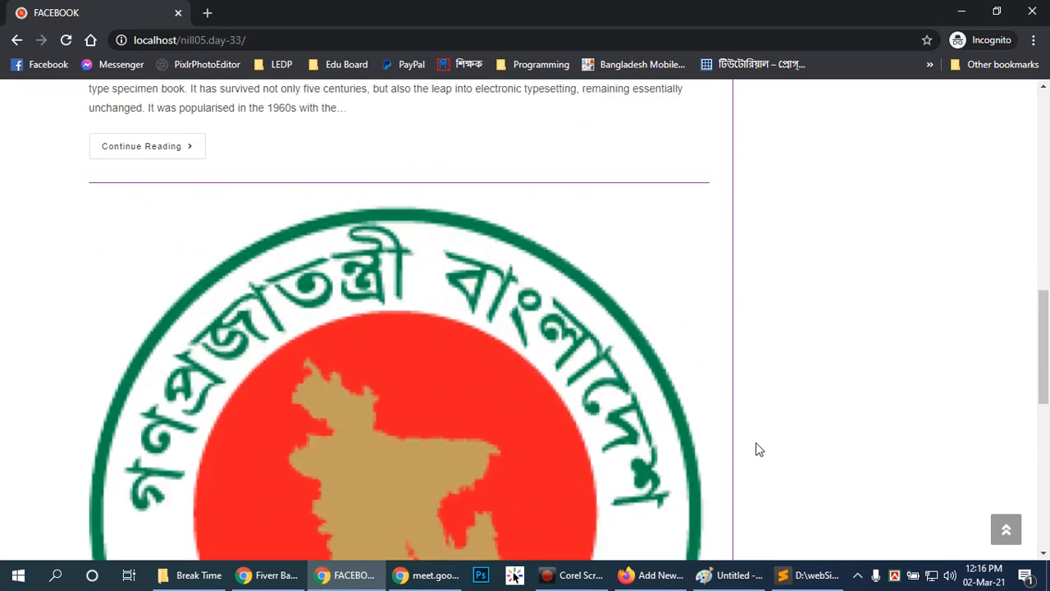
pyautogui.scroll(-15, 755, 443)
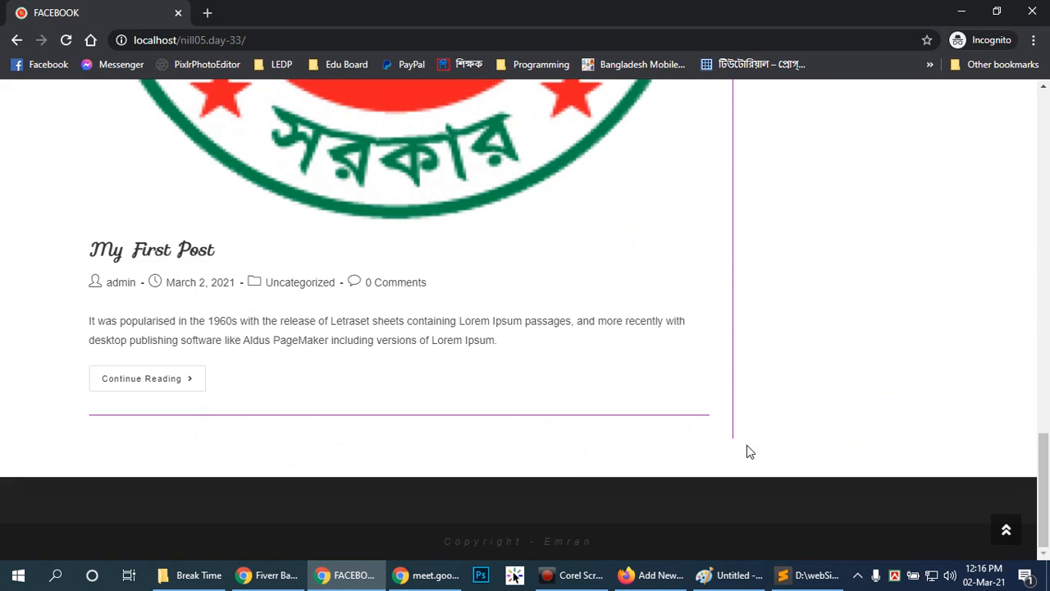
pyautogui.scroll(15, 668, 422)
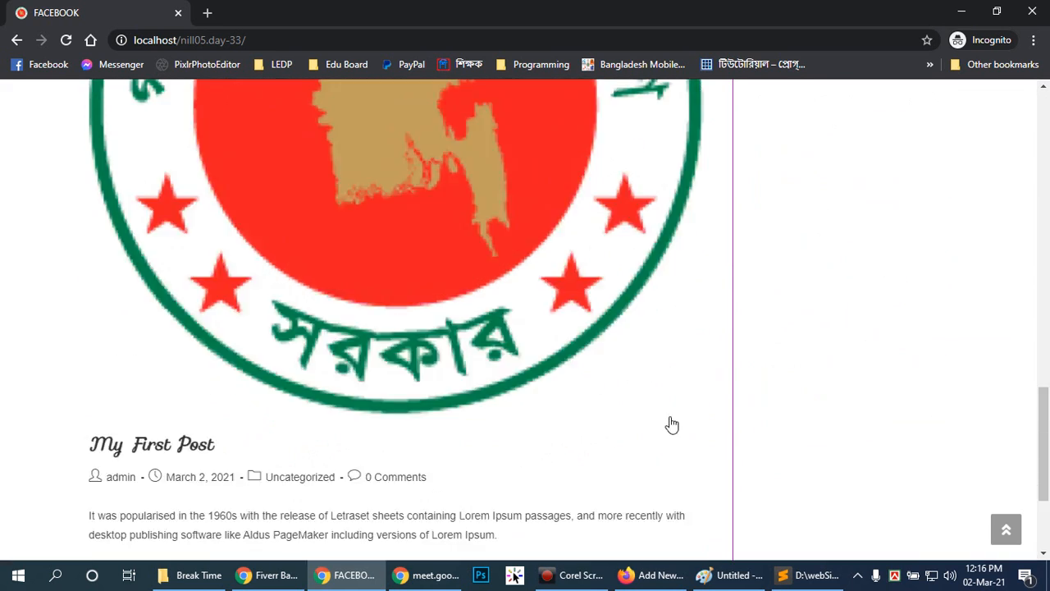
pyautogui.scroll(-8, 689, 418)
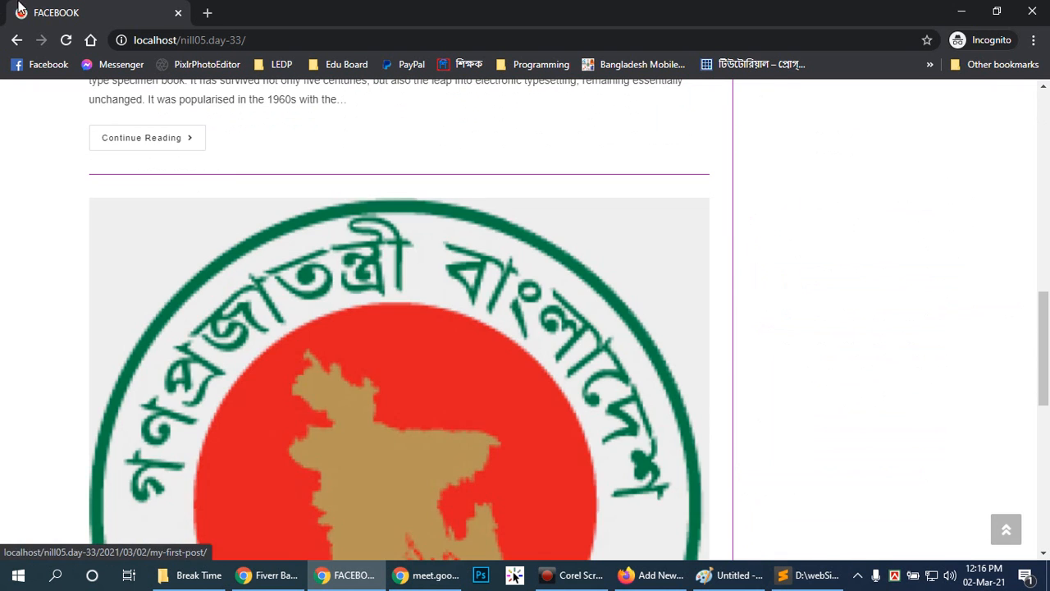
# Search Google for "website" in a new incognito tab and examine the pagination at the end of the results.
pyautogui.click(206, 14)
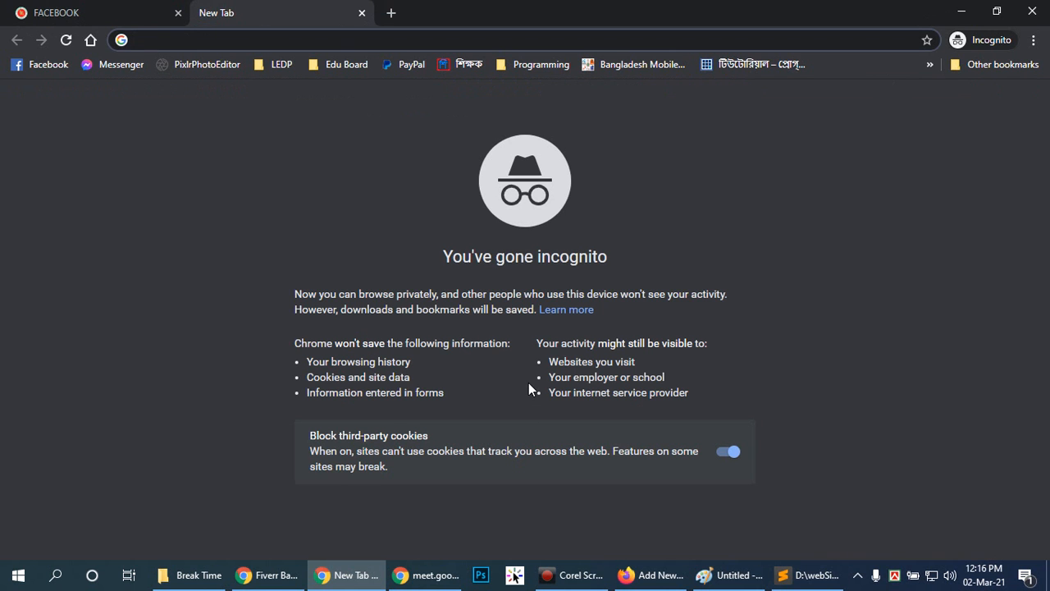
pyautogui.write('we')
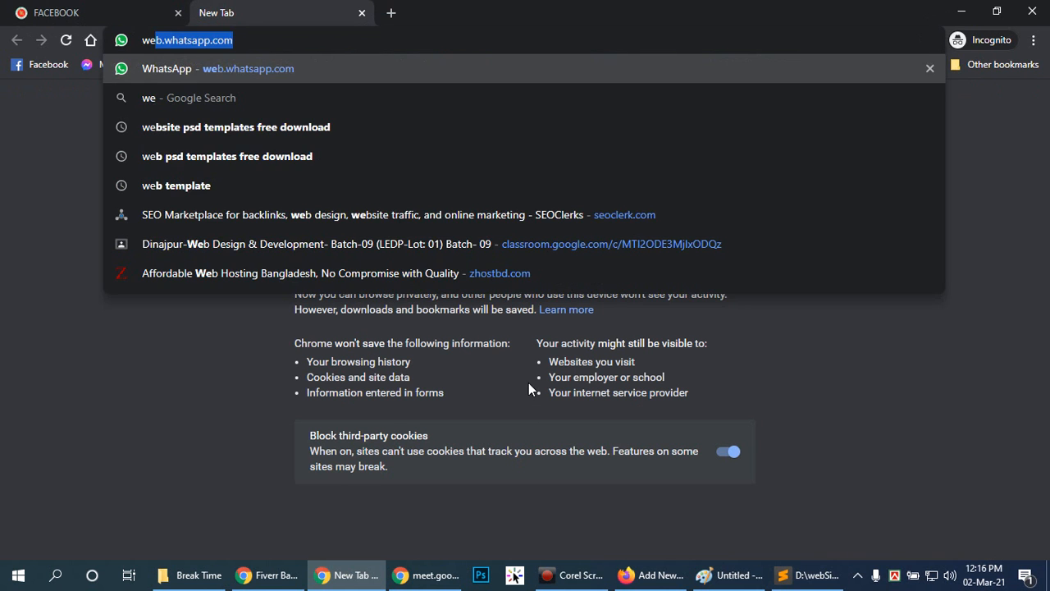
pyautogui.write('bsite')
pyautogui.press('Return')
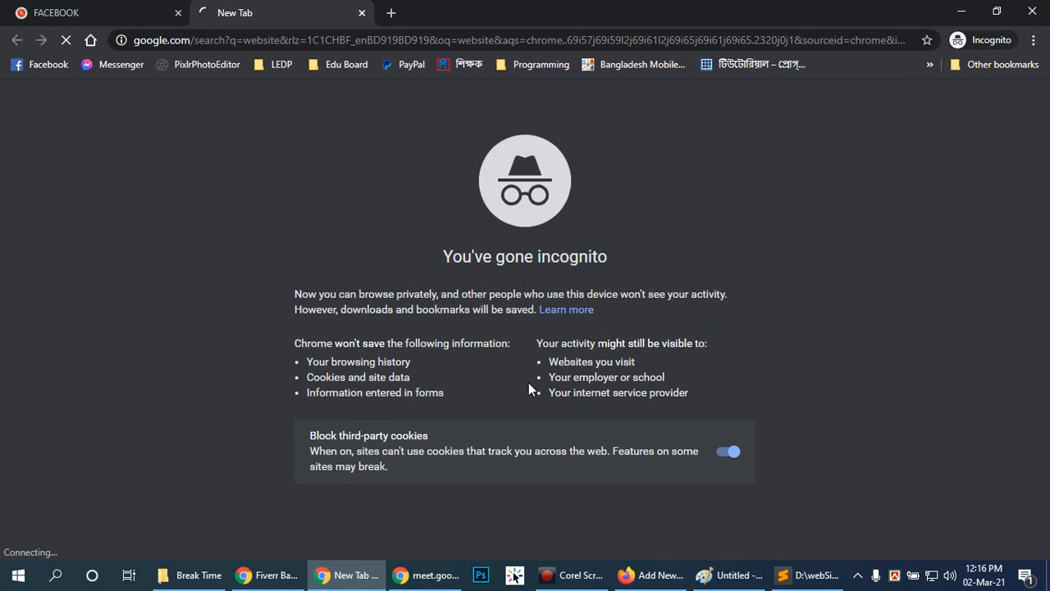
pyautogui.scroll(-20, 722, 320)
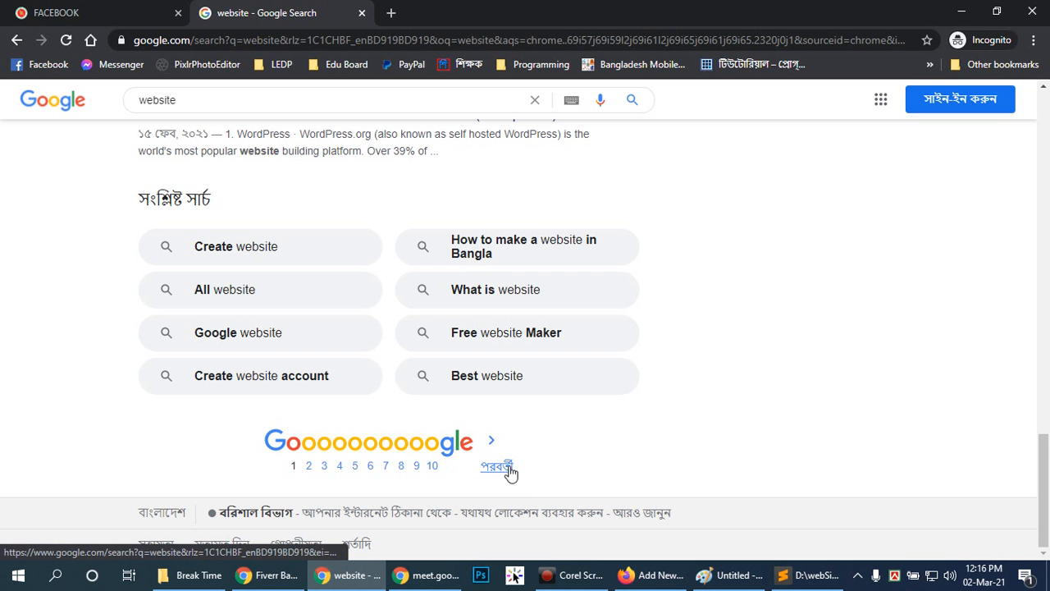
pyautogui.moveTo(1044, 520); pyautogui.dragTo(1045, 164)
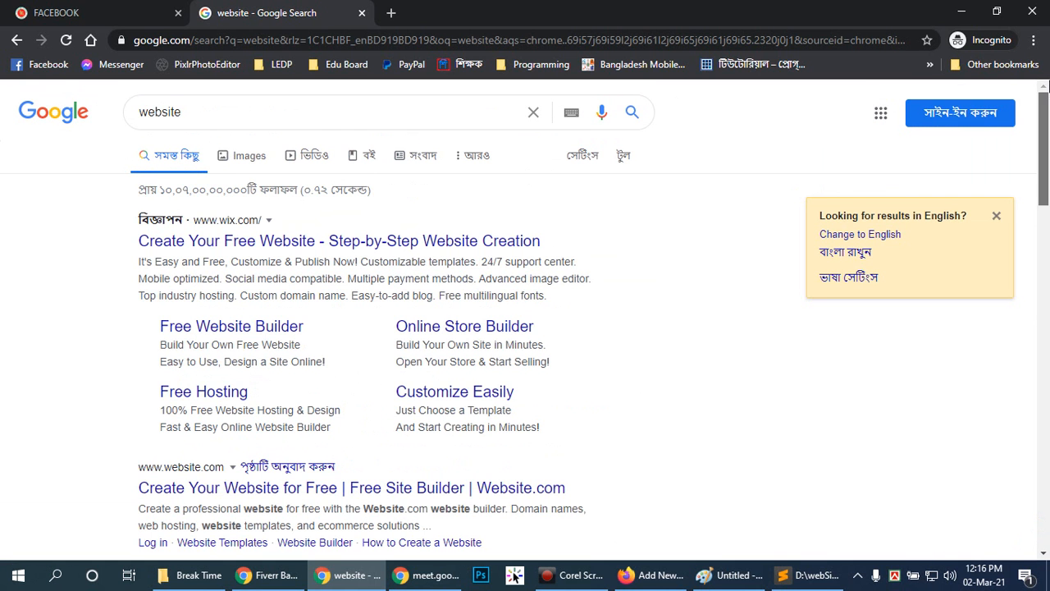
# Switch back to the post editor in Firefox and close the link editing popup, deselecting the paragraph.
pyautogui.click(656, 574)
pyautogui.click(711, 318)
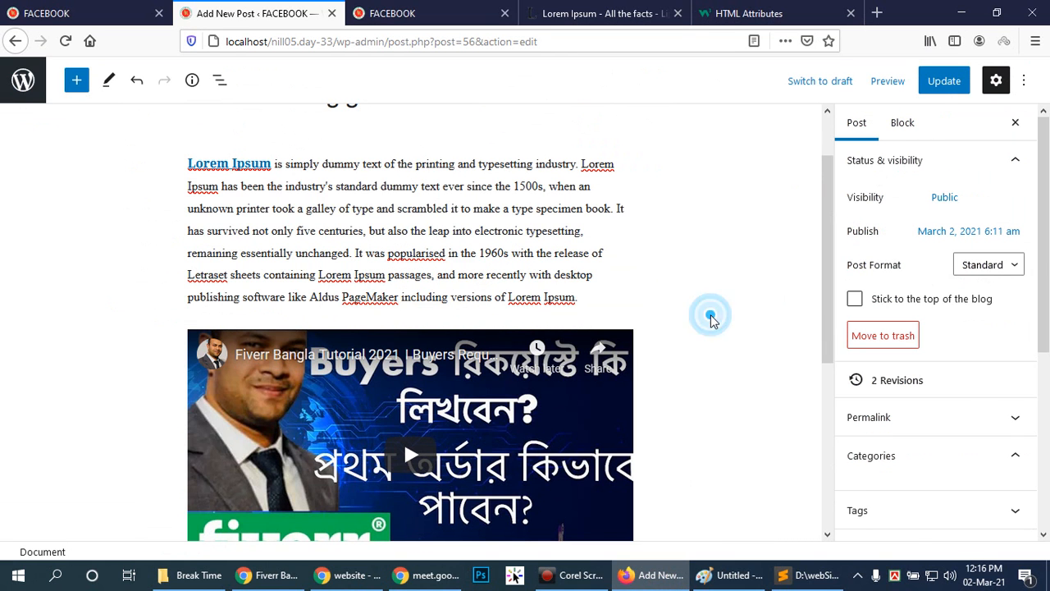
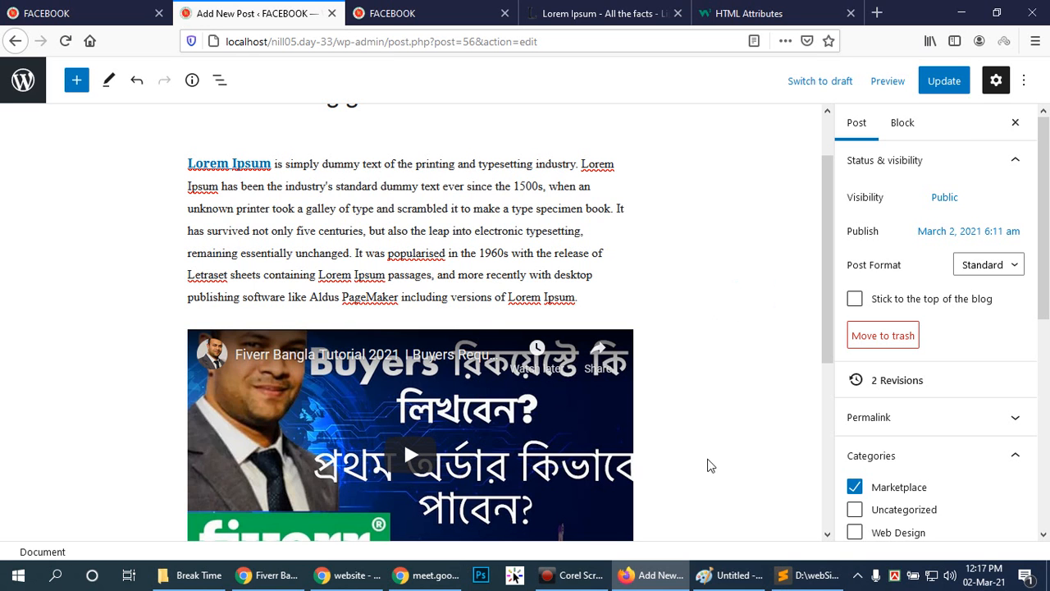
# Review the How to rank gig post in the editor, from its title down past the embedded video.
pyautogui.scroll(2, 635, 213)
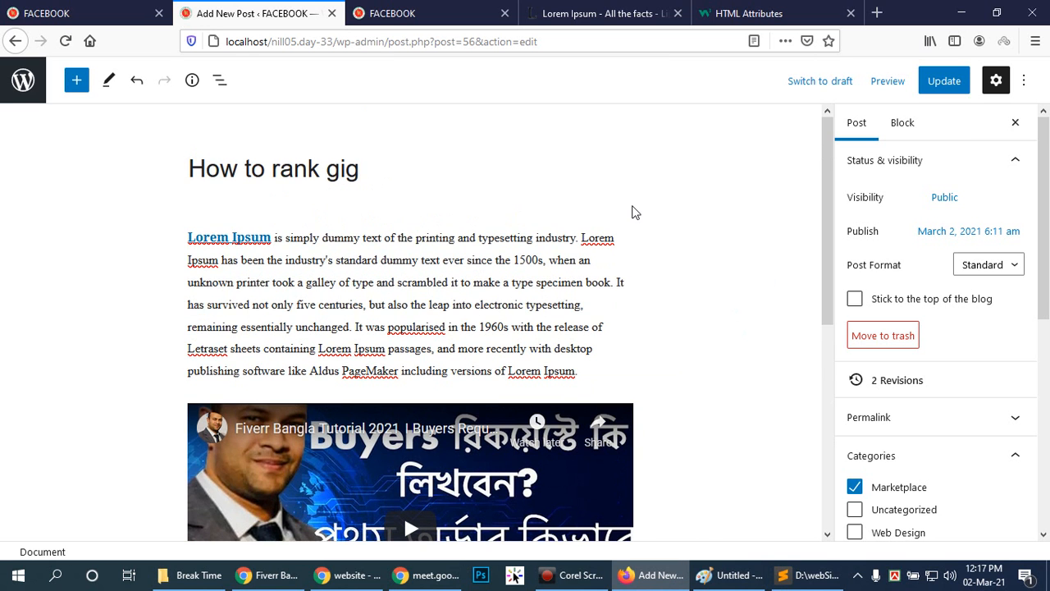
pyautogui.scroll(-5, 638, 305)
pyautogui.scroll(3, 639, 307)
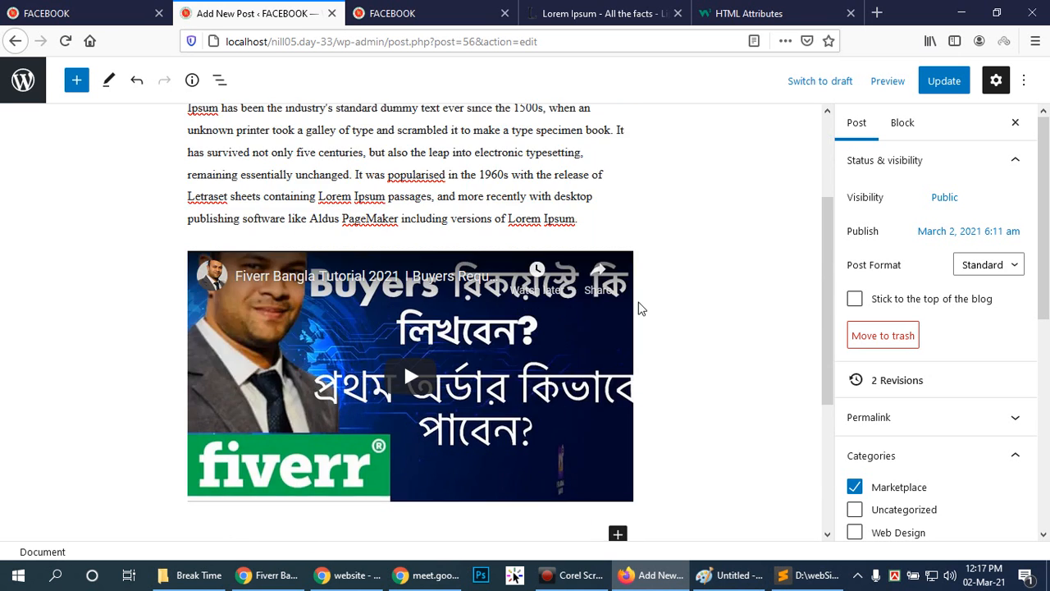
pyautogui.scroll(4, 641, 308)
pyautogui.scroll(-6, 711, 435)
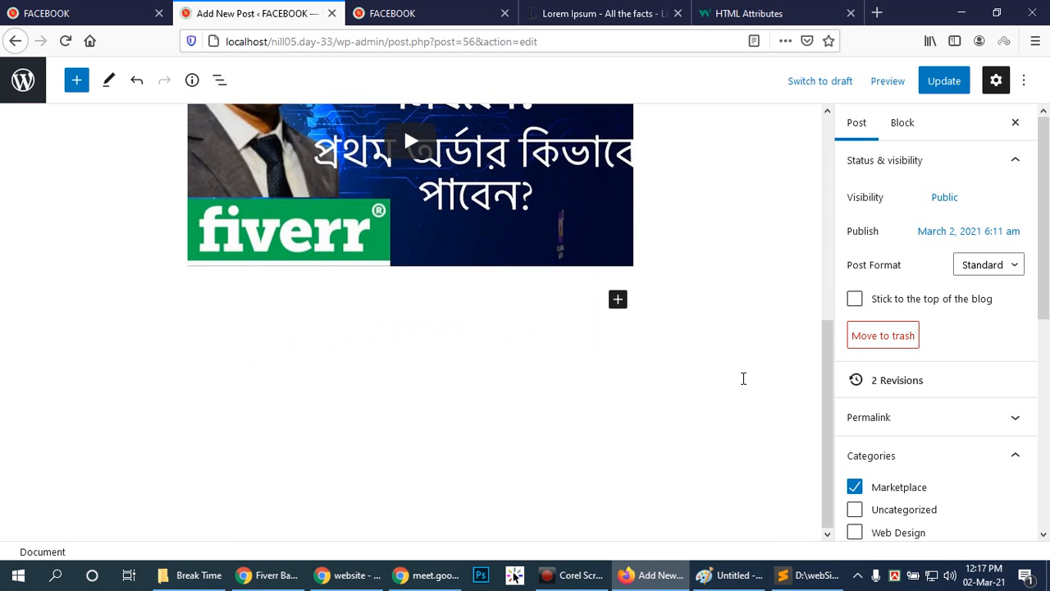
pyautogui.scroll(6, 738, 379)
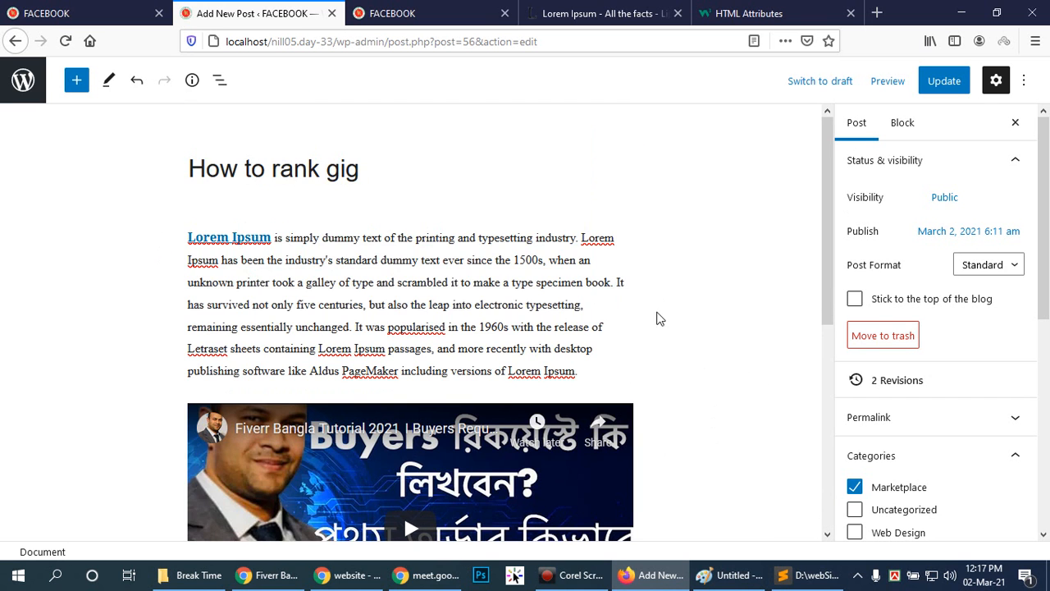
# Load infoworld100.com in the browser tab that holds the W3Schools HTML Attributes page.
pyautogui.click(779, 14)
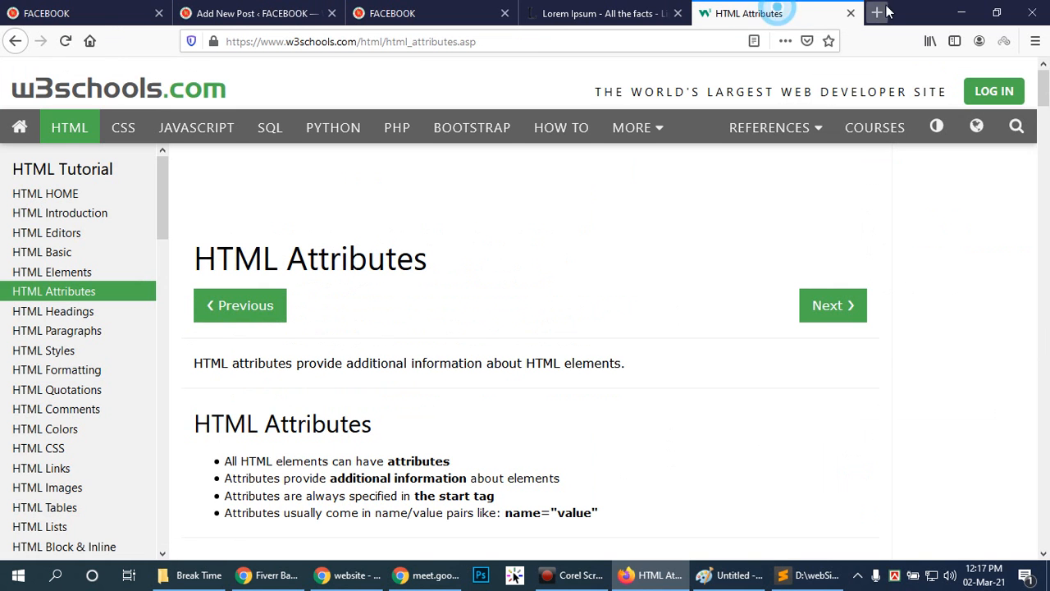
pyautogui.click(720, 41)
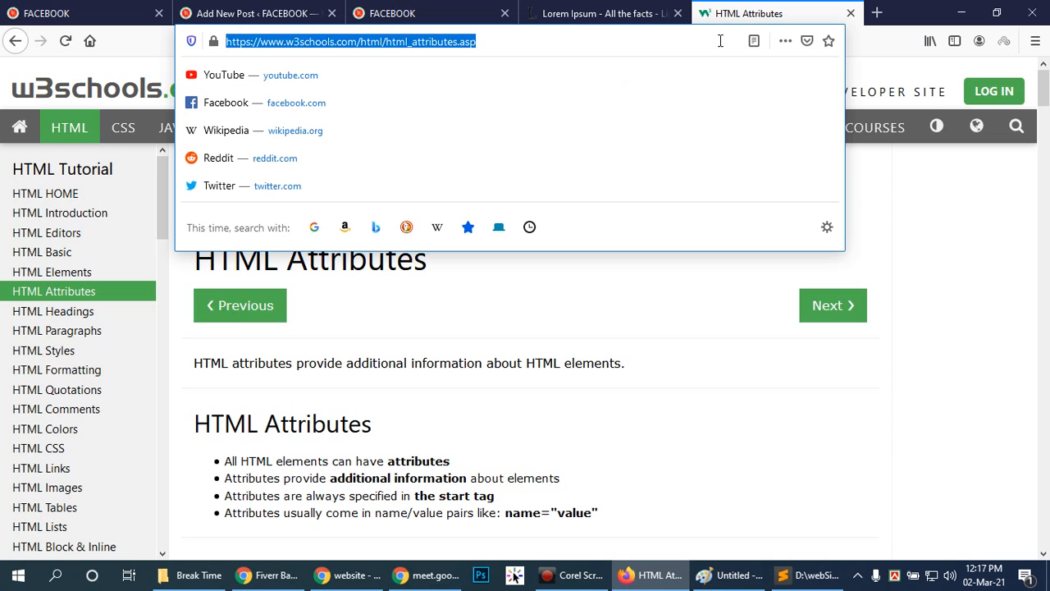
pyautogui.write('infoworld')
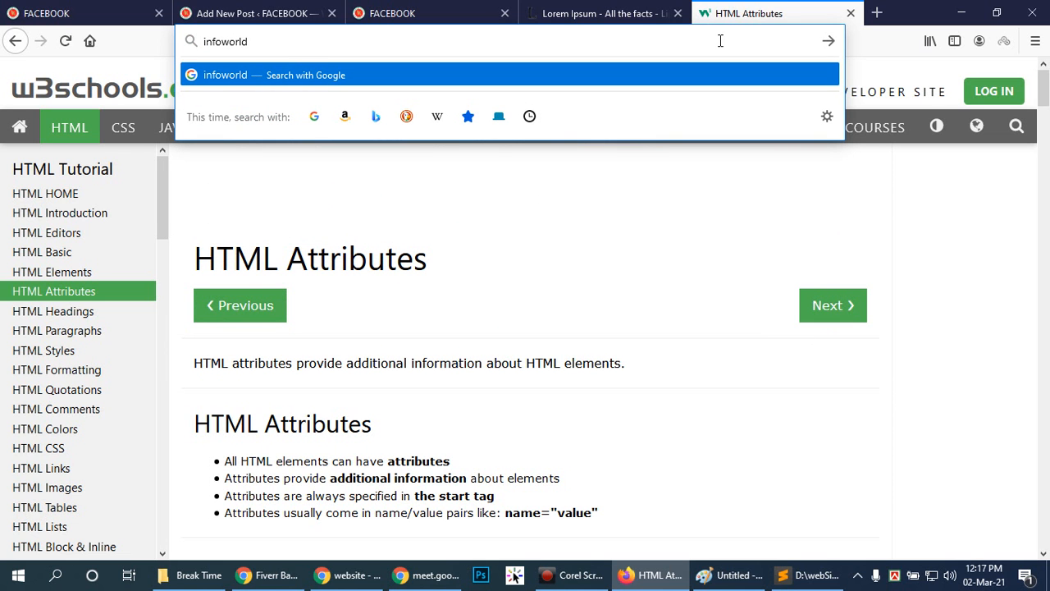
pyautogui.write('100.com')
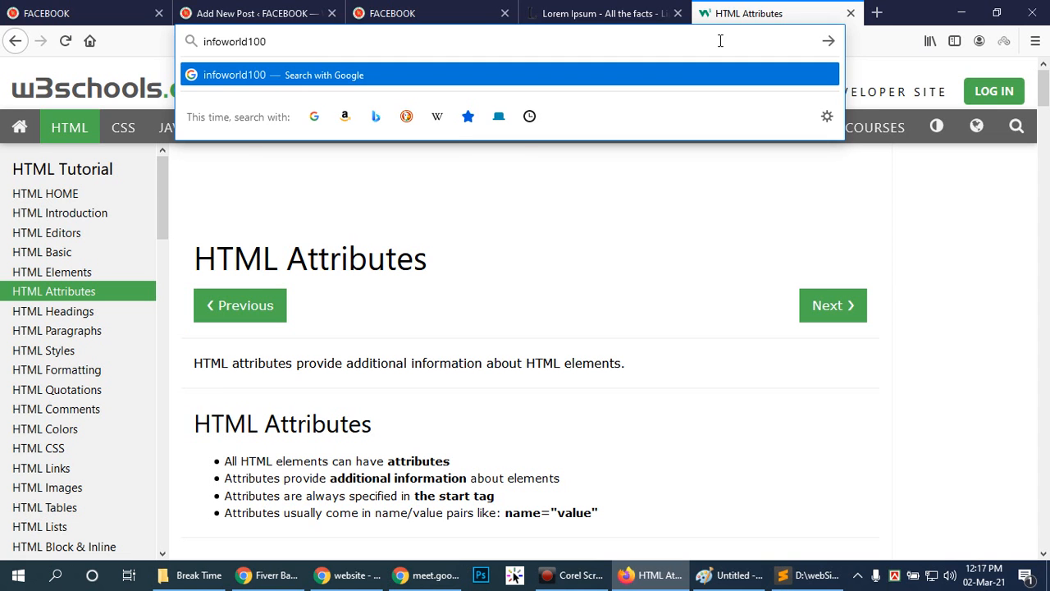
pyautogui.press('Return')
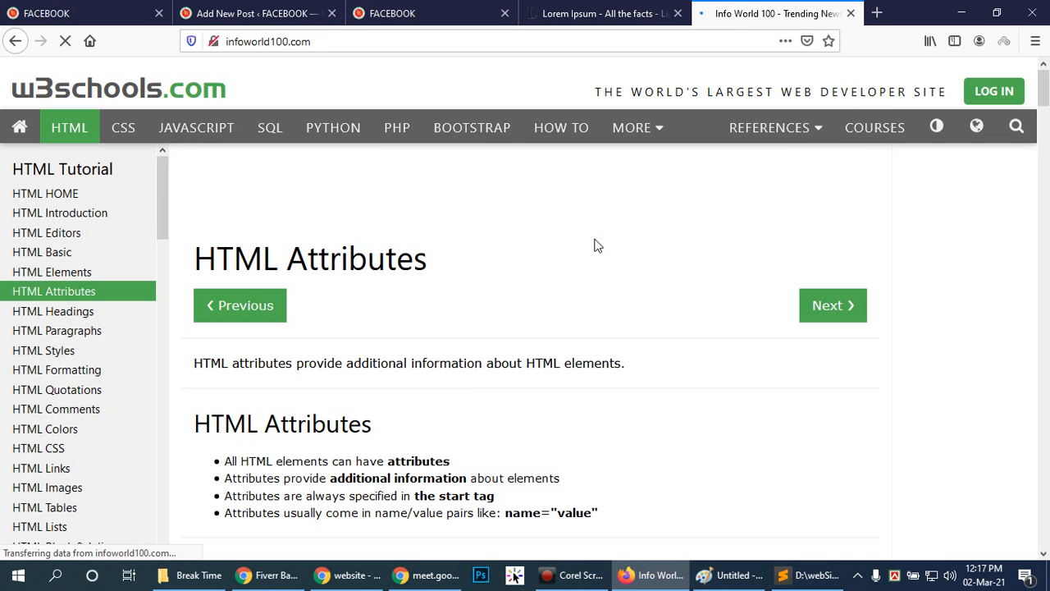
# Examine the post list on the Info World 100 home page, including titles, excerpts and Read More links.
pyautogui.scroll(-3, 699, 328)
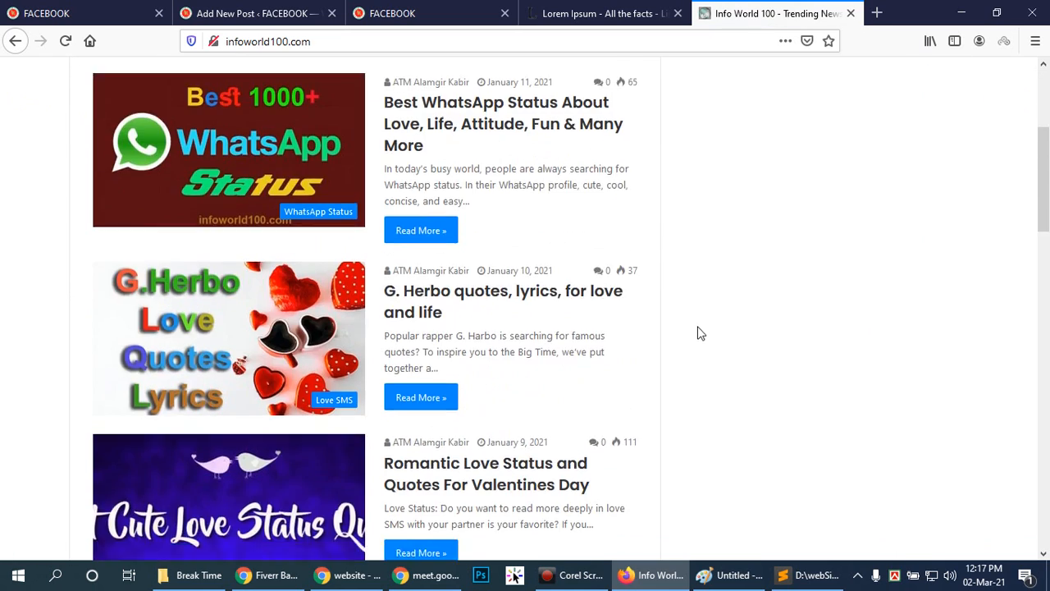
pyautogui.scroll(-12, 698, 329)
pyautogui.scroll(10, 673, 305)
pyautogui.scroll(-6, 661, 311)
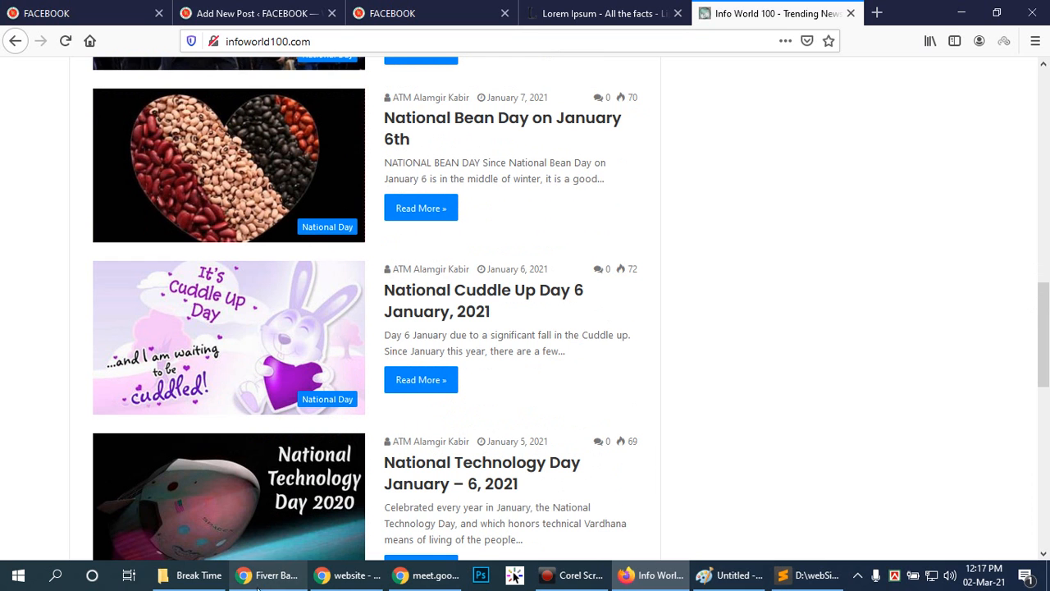
pyautogui.scroll(4, 626, 212)
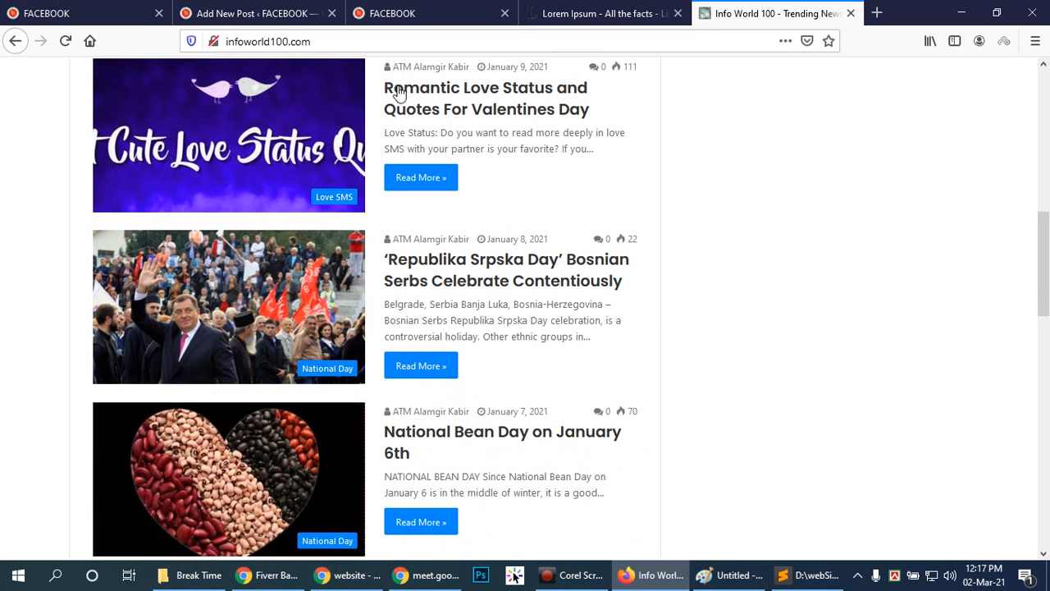
pyautogui.scroll(8, 640, 295)
pyautogui.scroll(-17, 548, 316)
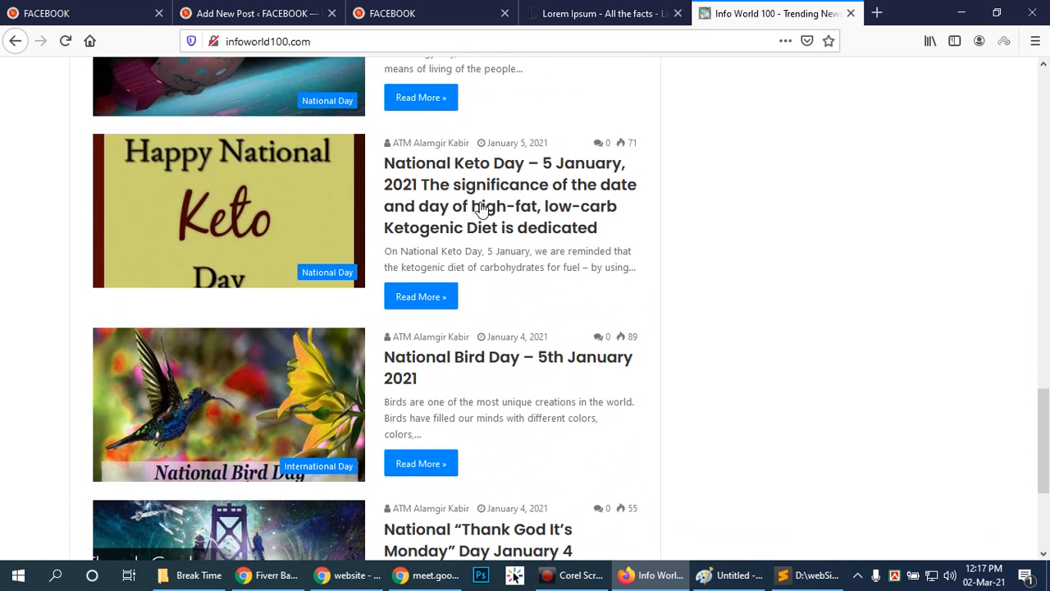
# Open the National Keto Day post in a new tab and examine its single-post page, returning to its beginning.
pyautogui.rightClick(430, 164)
pyautogui.click(461, 170)
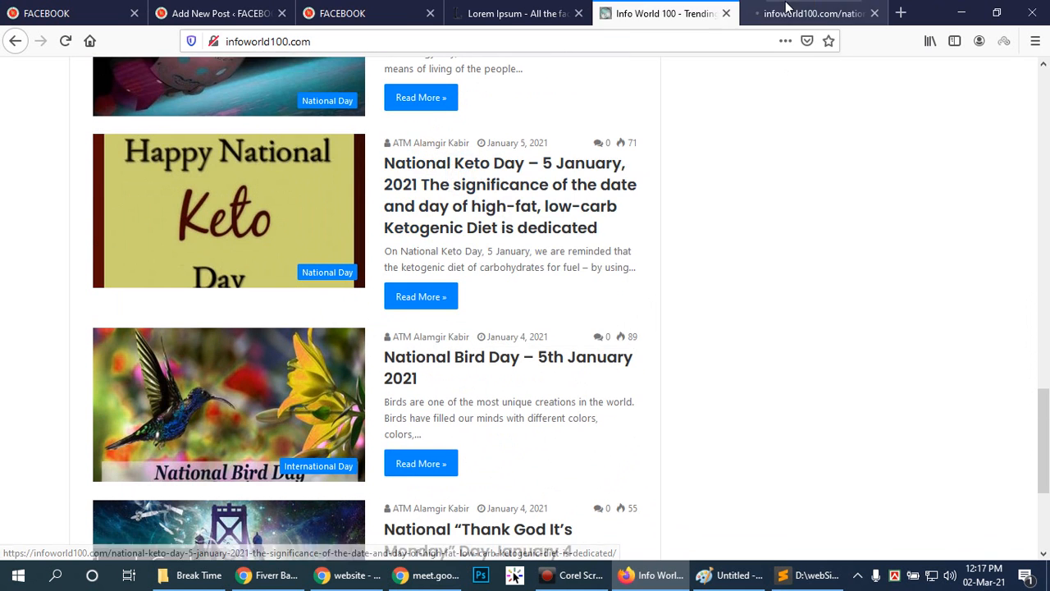
pyautogui.click(759, 18)
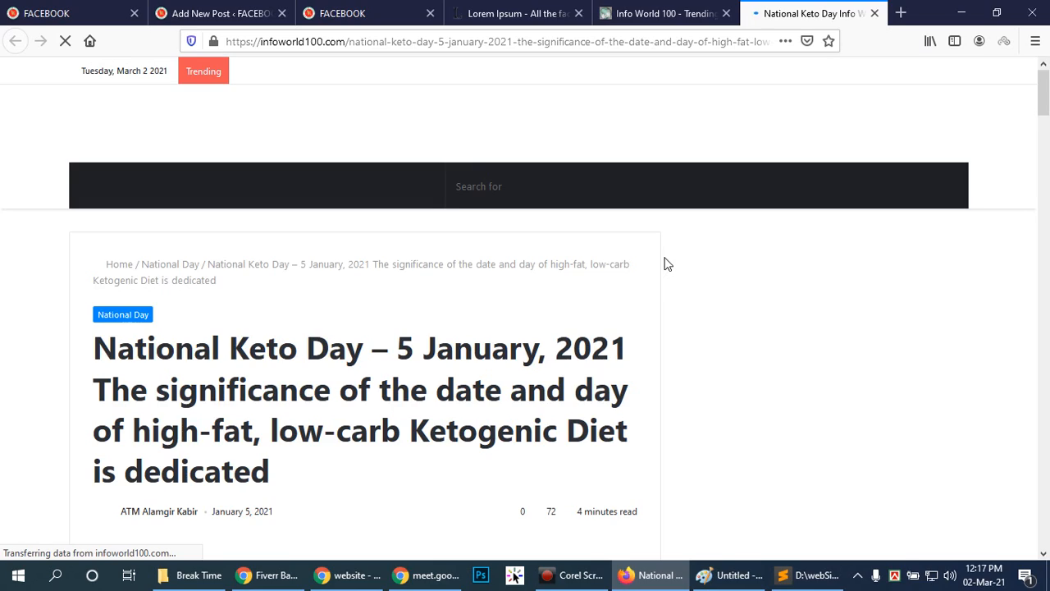
pyautogui.scroll(-10, 548, 433)
pyautogui.scroll(-20, 548, 432)
pyautogui.scroll(-10, 548, 432)
pyautogui.moveTo(1043, 437); pyautogui.dragTo(1047, 75)
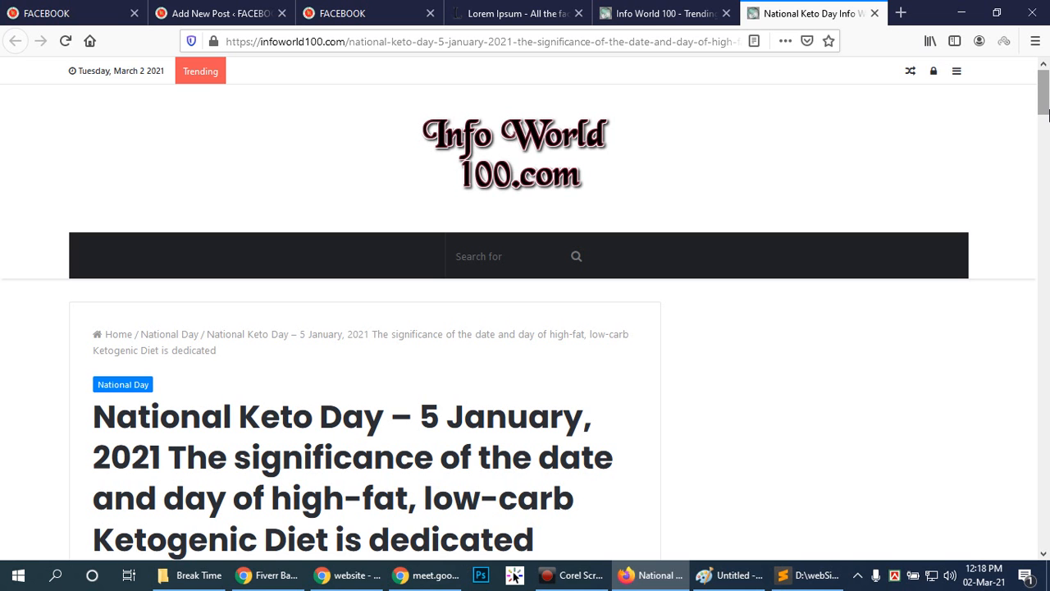
# Switch to File Explorer and open the nill05.day-33 site folder in C:\xampp\htdocs.
pyautogui.click(222, 577)
pyautogui.click(70, 367)
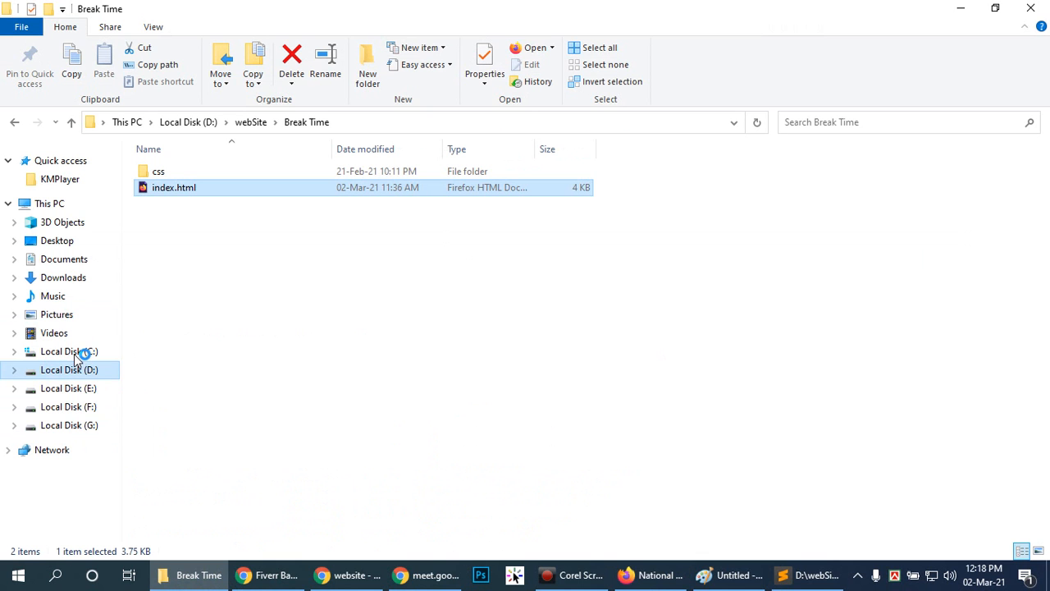
pyautogui.click(75, 354)
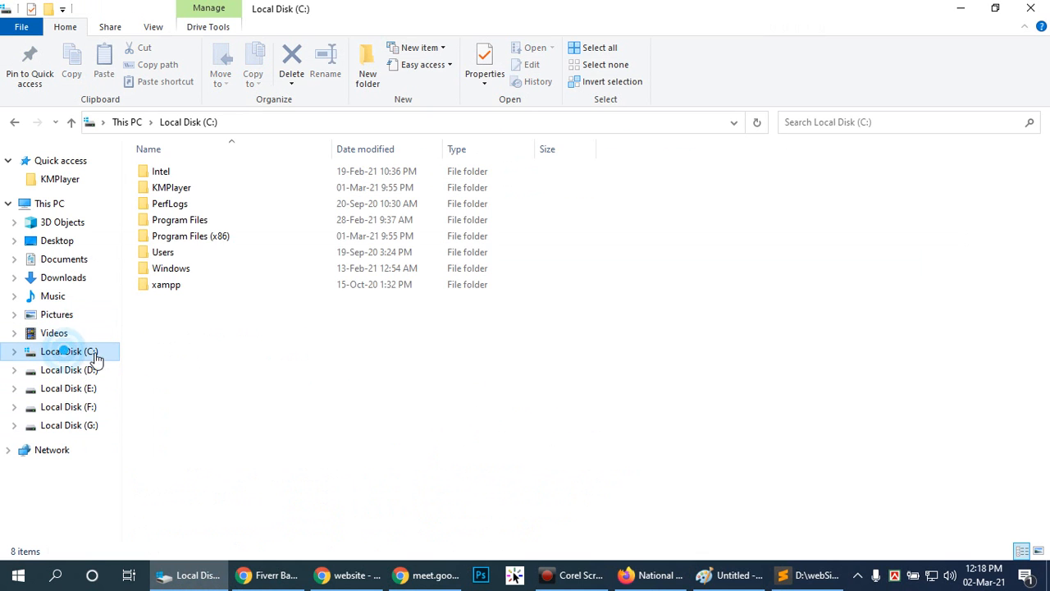
pyautogui.doubleClick(164, 284)
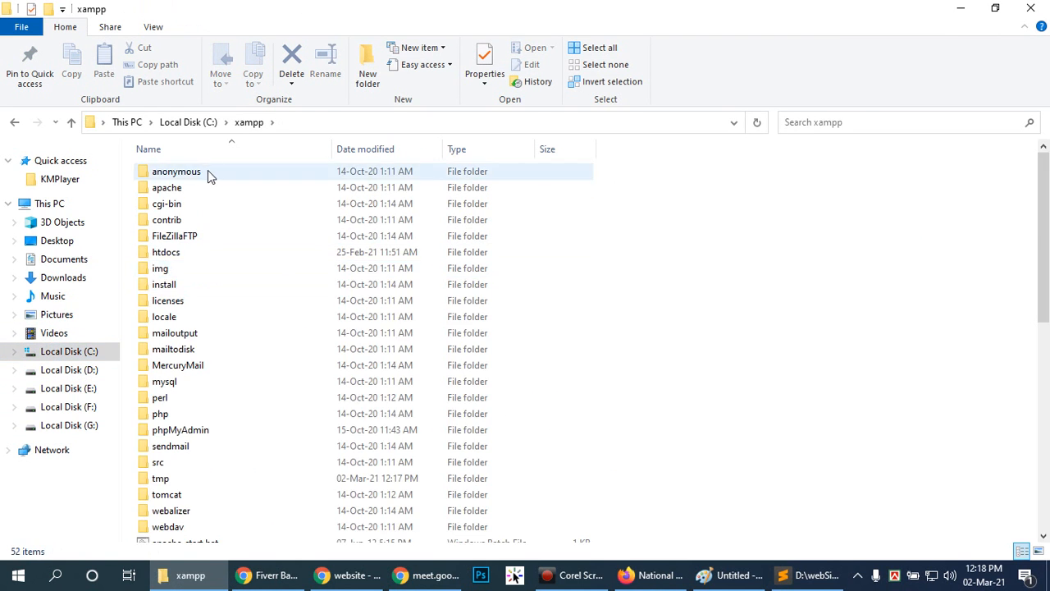
pyautogui.doubleClick(172, 251)
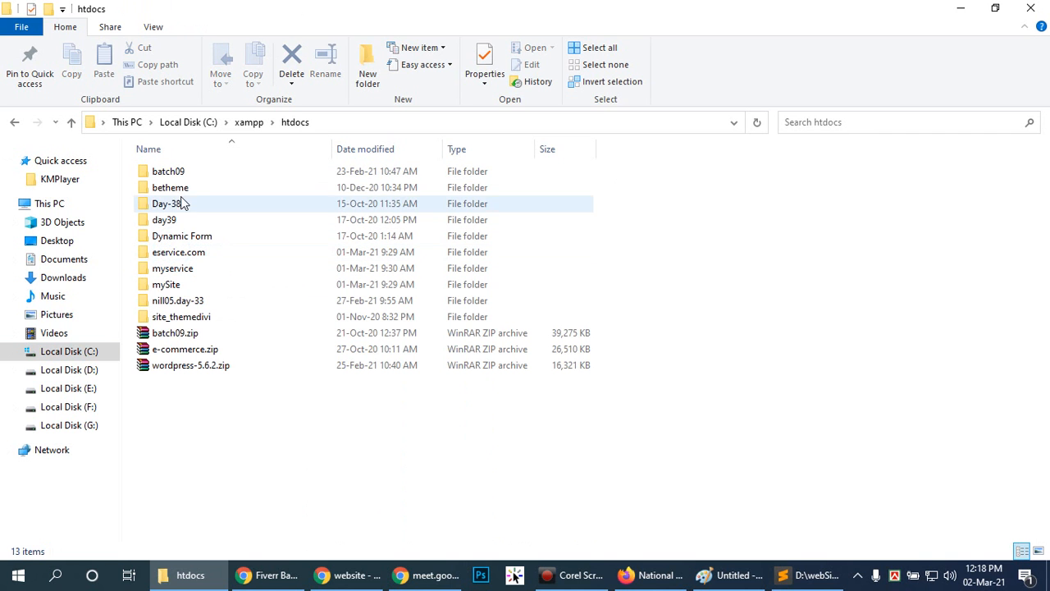
pyautogui.doubleClick(175, 300)
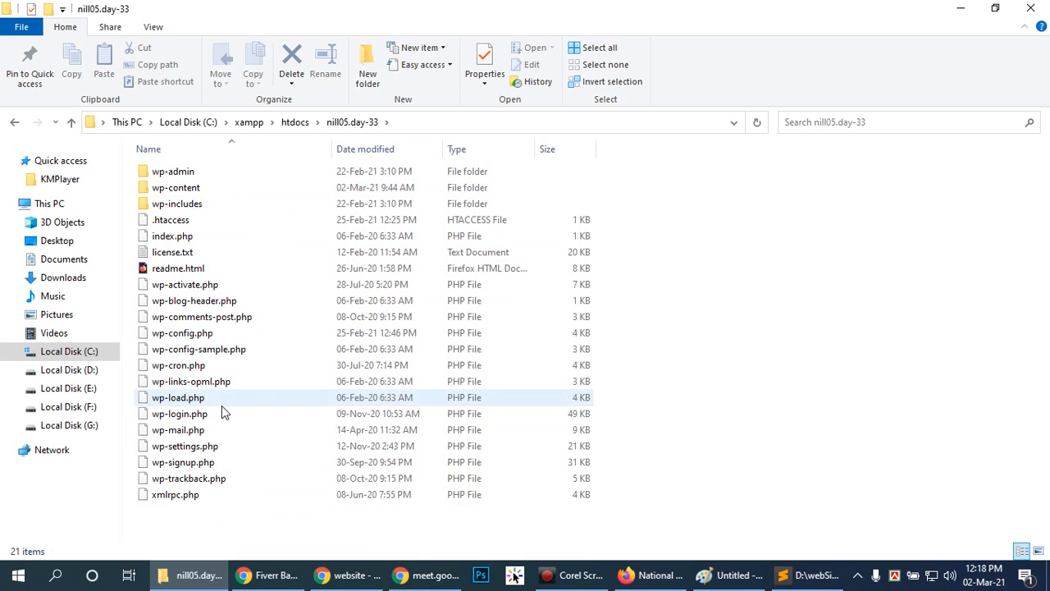
# Open the oceanwp theme folder inside wp-content\themes and look through its files.
pyautogui.doubleClick(200, 191)
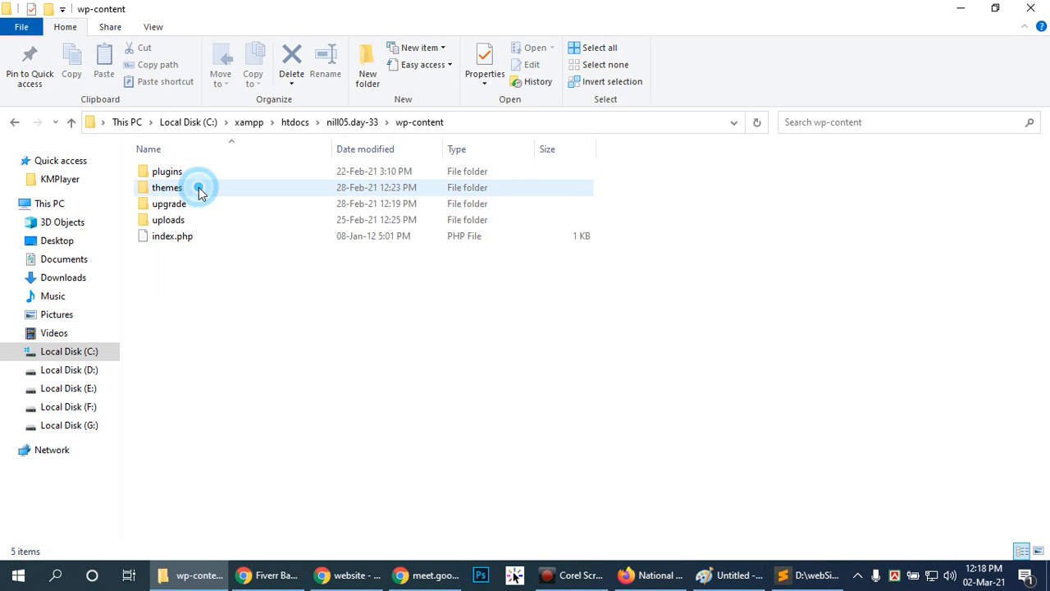
pyautogui.doubleClick(195, 186)
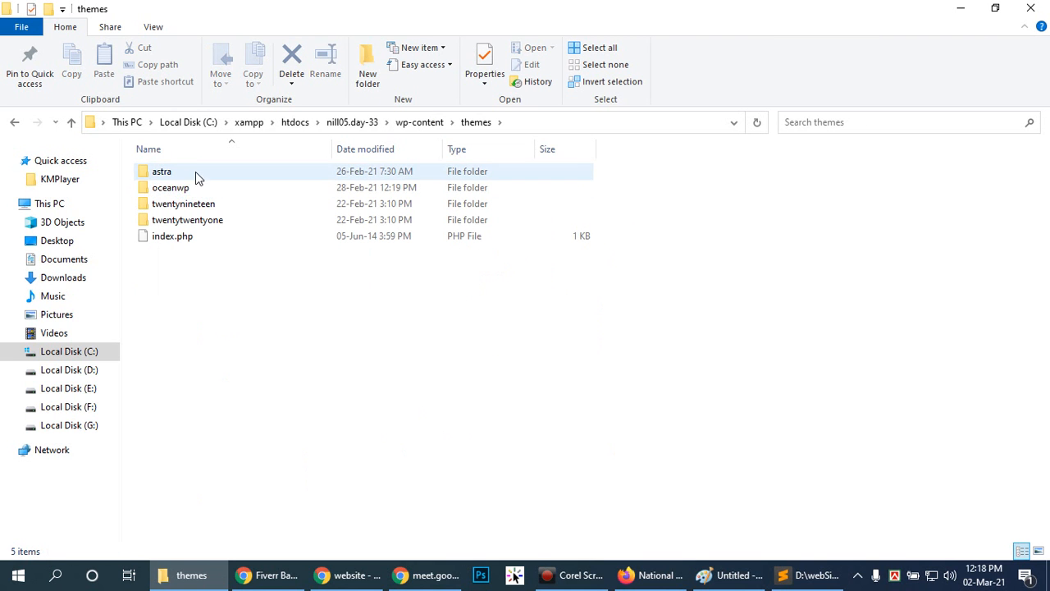
pyautogui.doubleClick(195, 187)
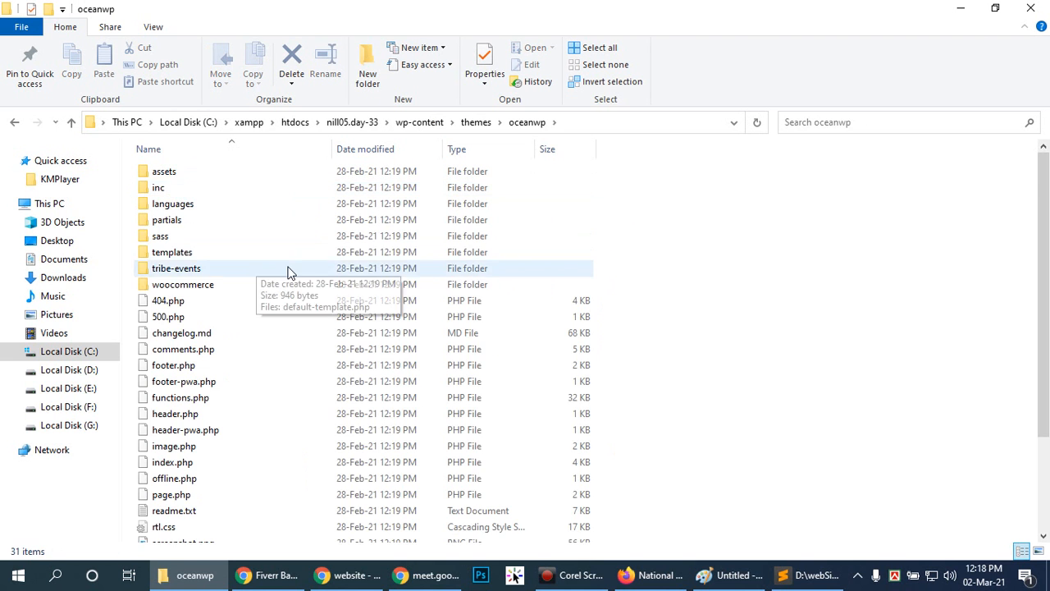
pyautogui.scroll(-2, 292, 278)
pyautogui.scroll(-1, 291, 280)
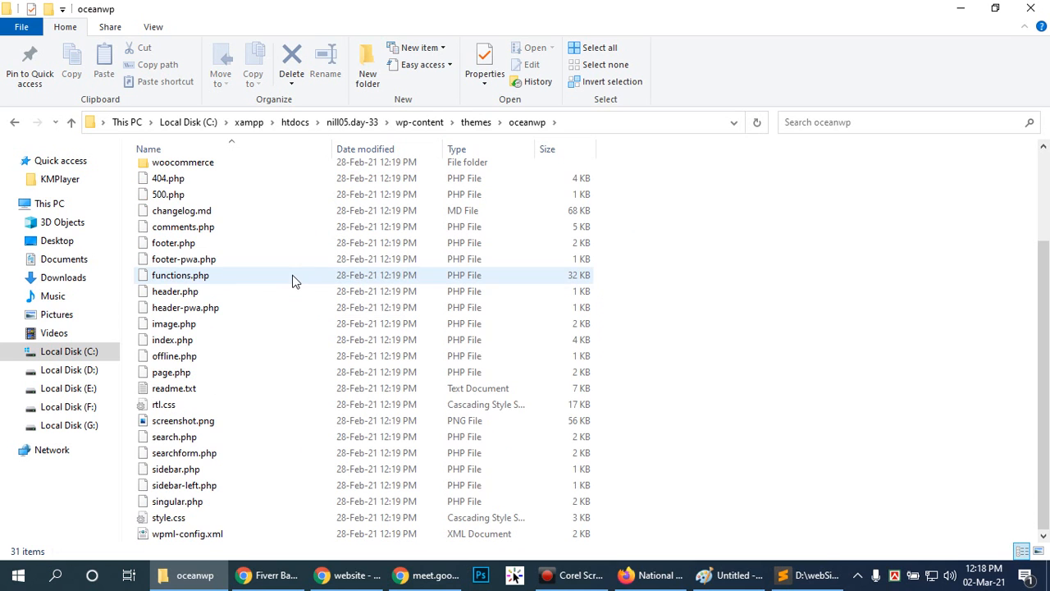
# Open the theme's singular.php in Sublime Text, examine its template code, and close the file.
pyautogui.click(195, 500)
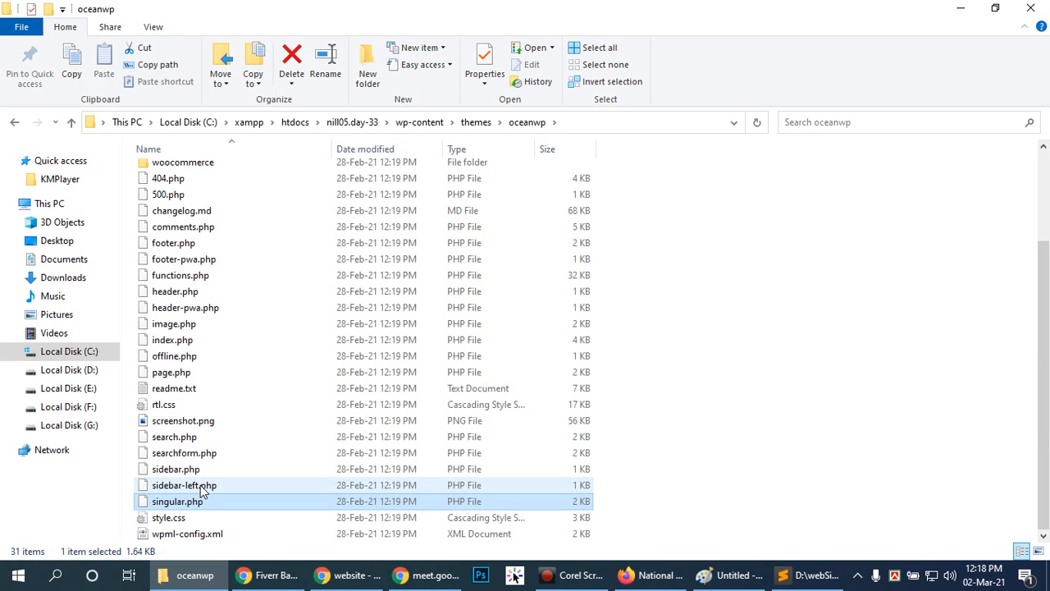
pyautogui.rightClick(200, 506)
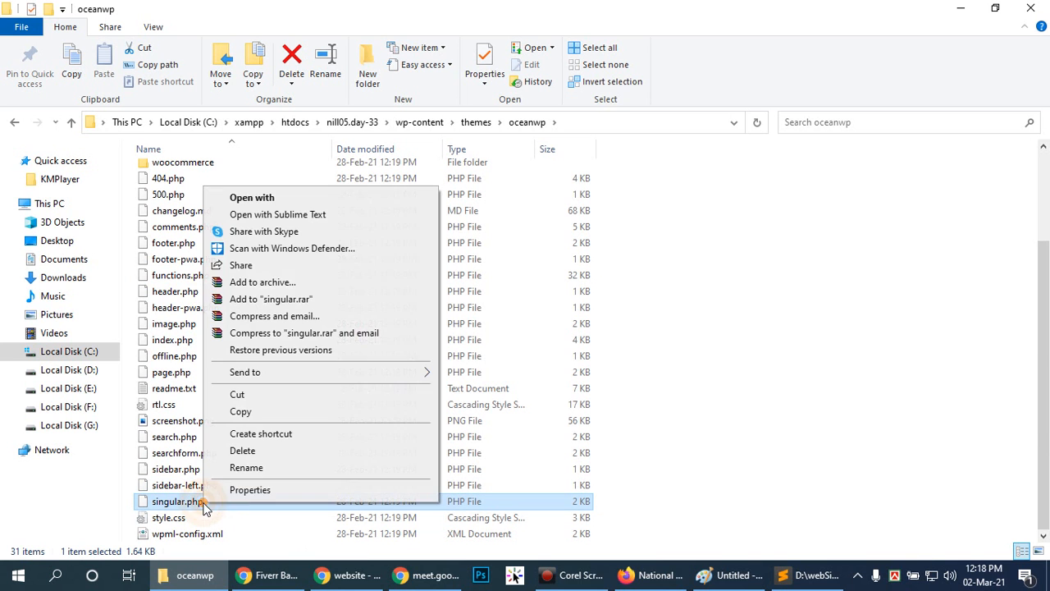
pyautogui.click(264, 215)
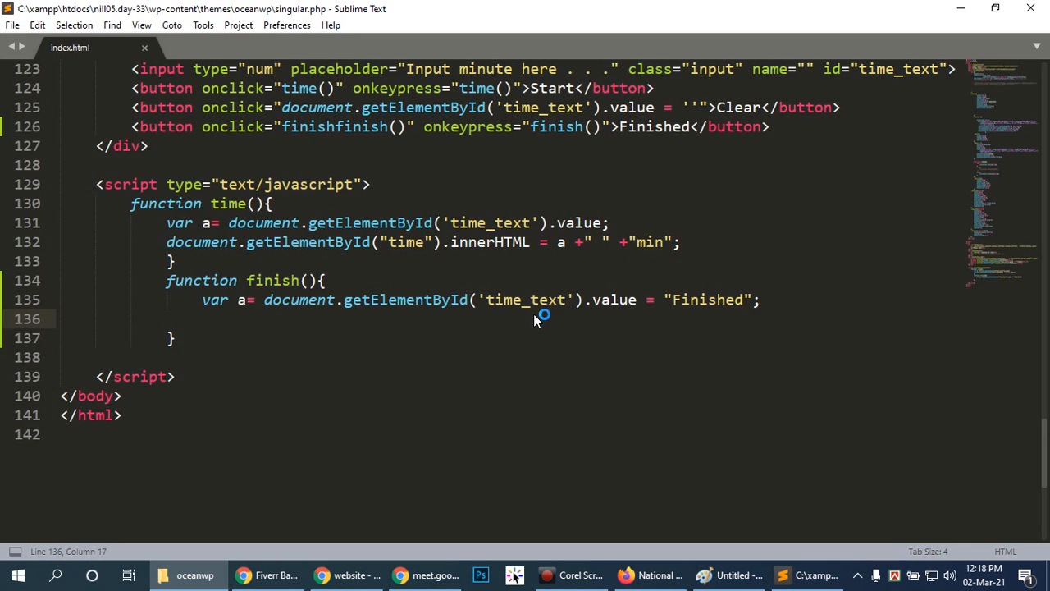
pyautogui.scroll(-3, 104, 504)
pyautogui.scroll(-7, 164, 458)
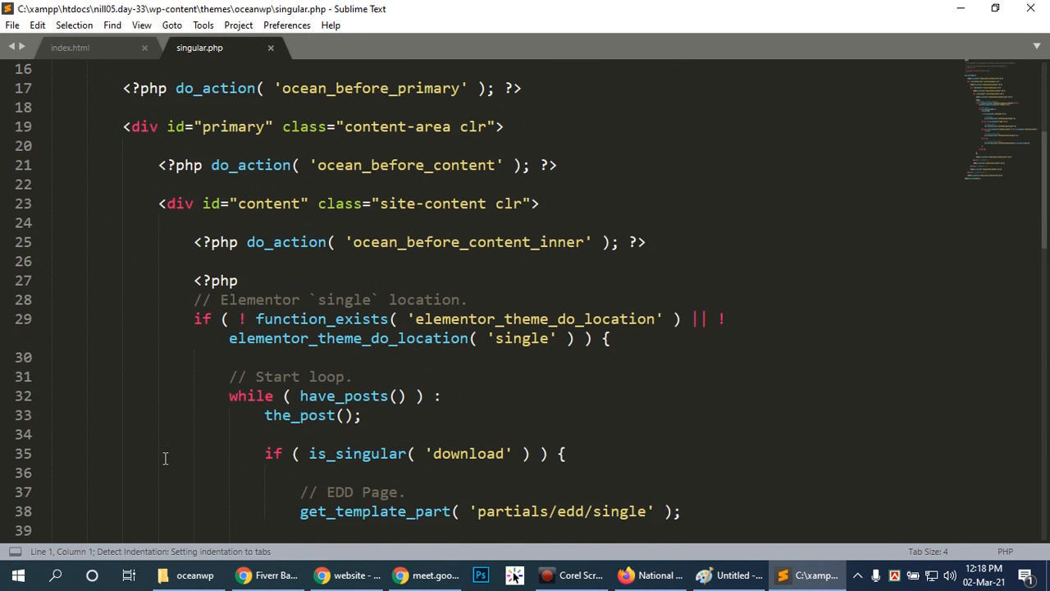
pyautogui.scroll(4, 164, 458)
pyautogui.scroll(1, 164, 458)
pyautogui.scroll(-14, 164, 458)
pyautogui.scroll(10, 165, 456)
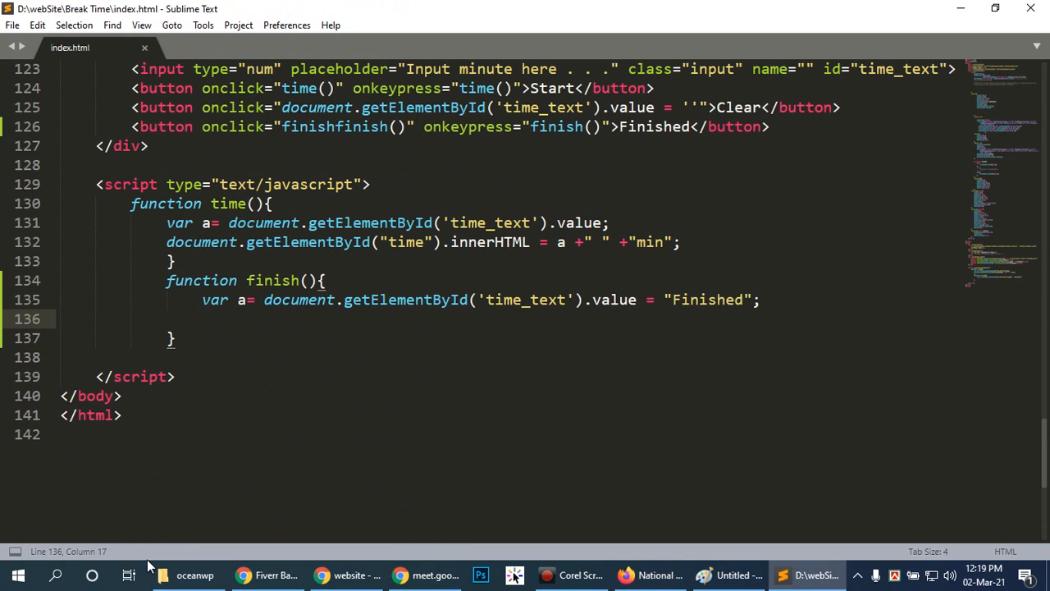
# Return to the oceanwp folder in File Explorer and point out sidebar.php, page.php, index.php, image.php, header.php, functions.php and footer.php.
pyautogui.click(189, 574)
pyautogui.click(340, 454)
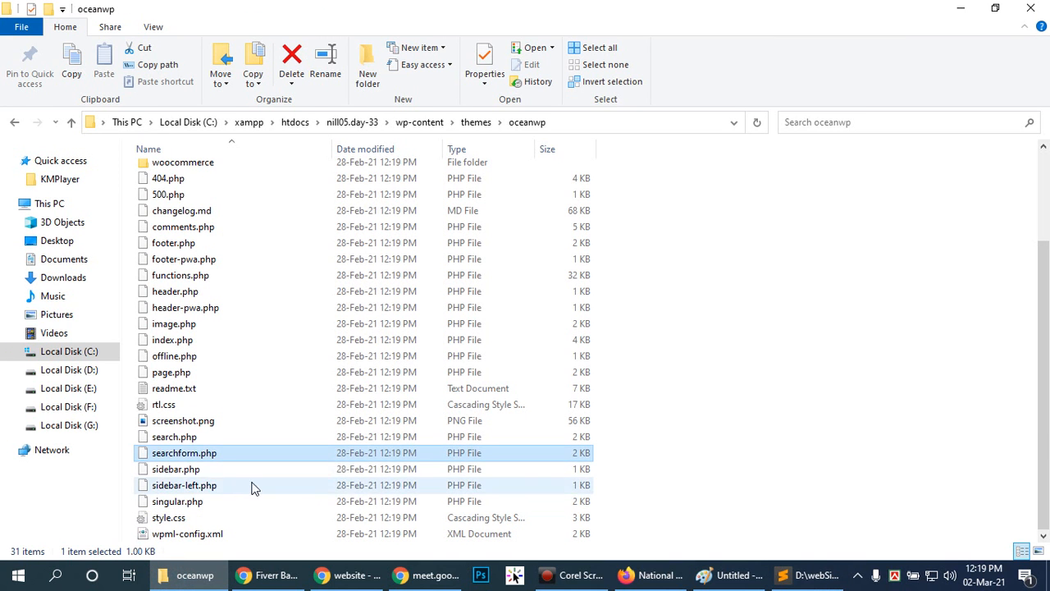
pyautogui.click(199, 470)
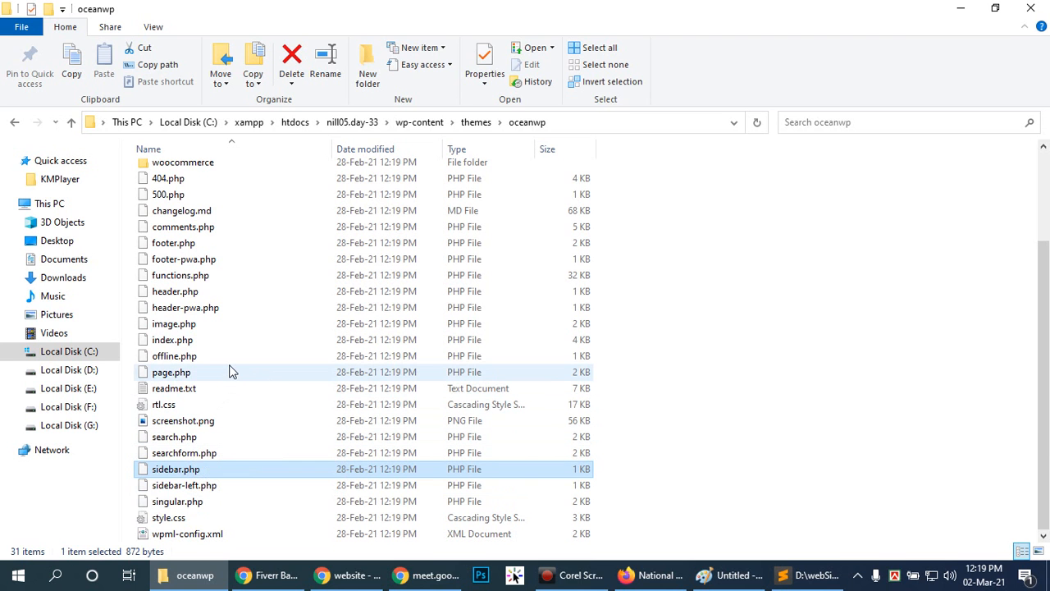
pyautogui.click(174, 372)
pyautogui.click(180, 340)
pyautogui.click(186, 326)
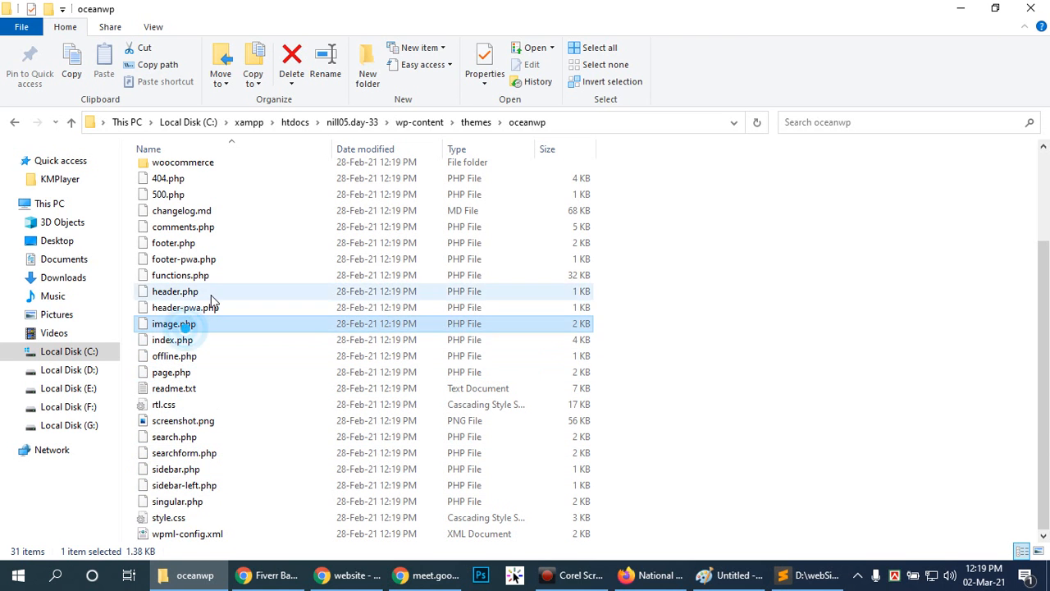
pyautogui.click(212, 292)
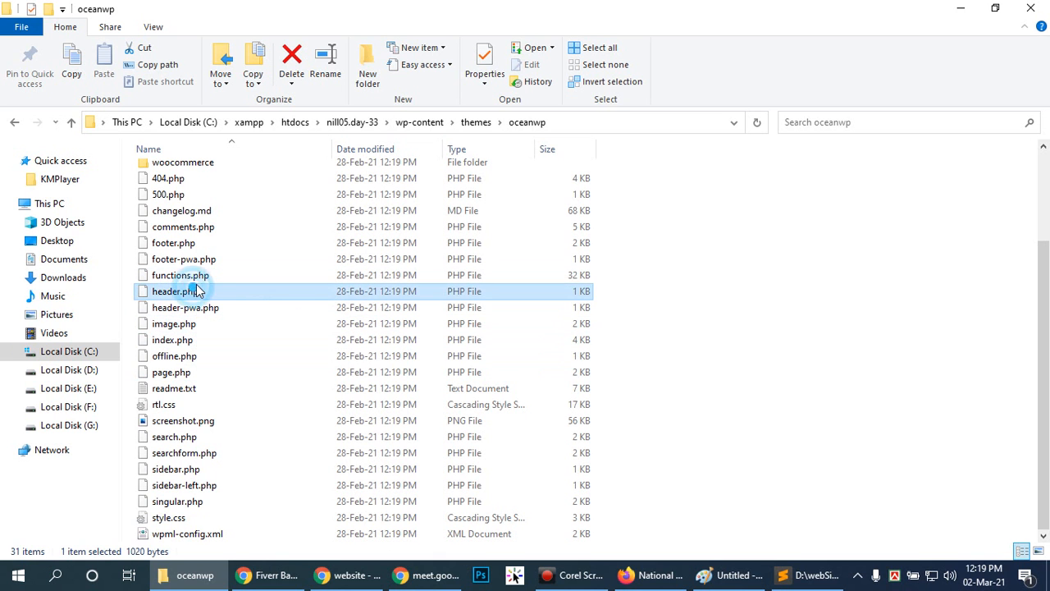
pyautogui.click(201, 275)
pyautogui.click(207, 244)
pyautogui.scroll(3, 250, 209)
pyautogui.scroll(-3, 275, 303)
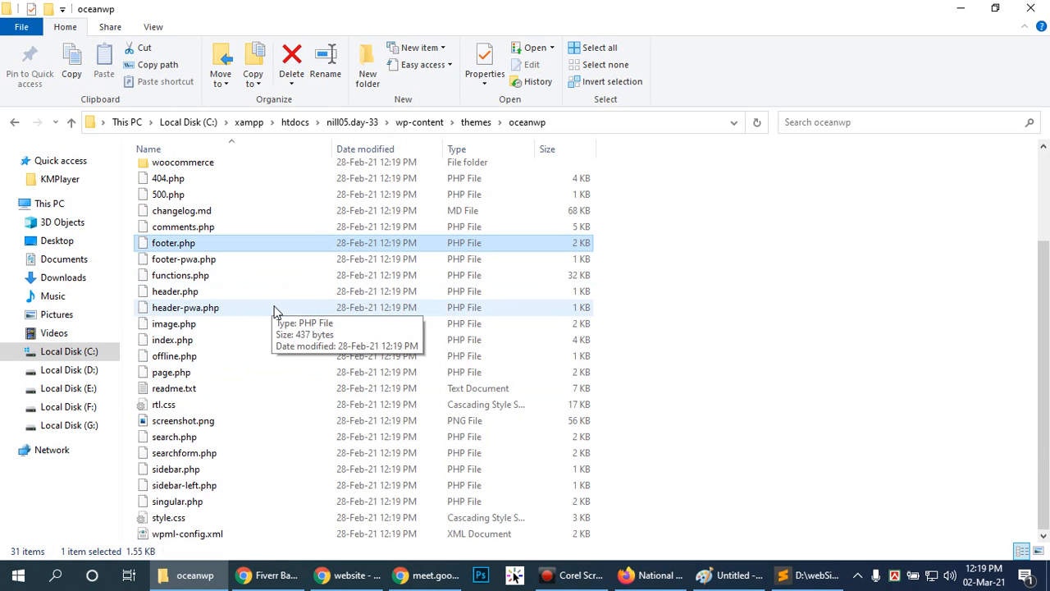
# Go back from the oceanwp theme folder to htdocs, look inside the Day-38 folder and return to htdocs.
pyautogui.click(785, 468)
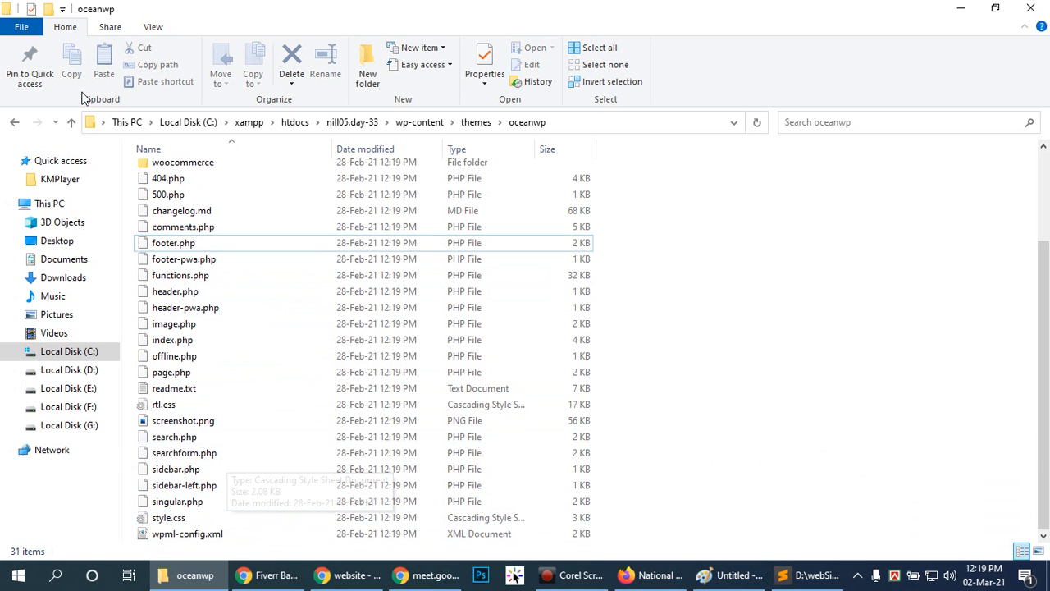
pyautogui.click(15, 122)
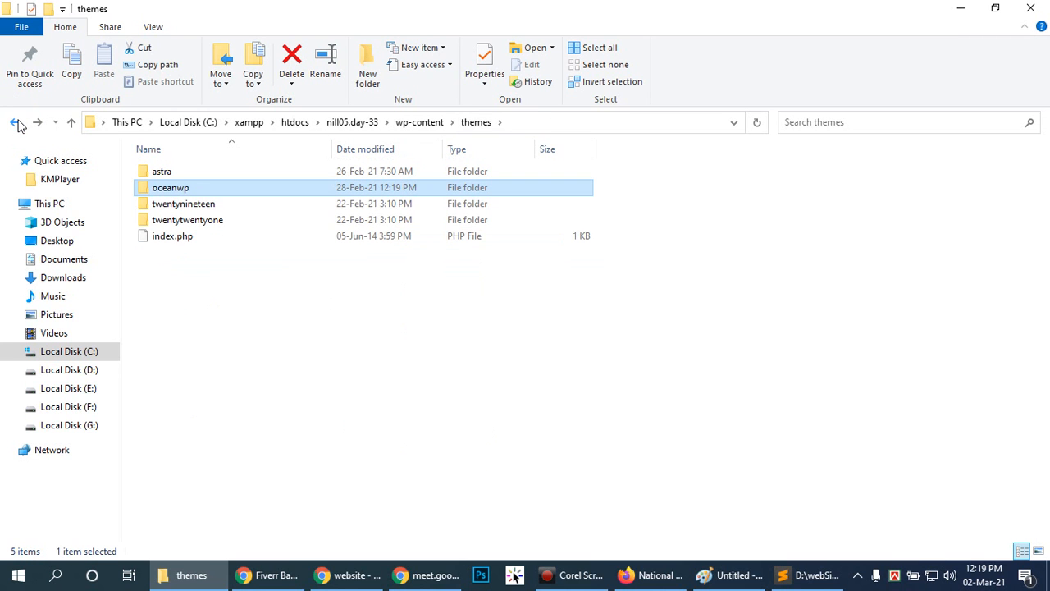
pyautogui.click(16, 123)
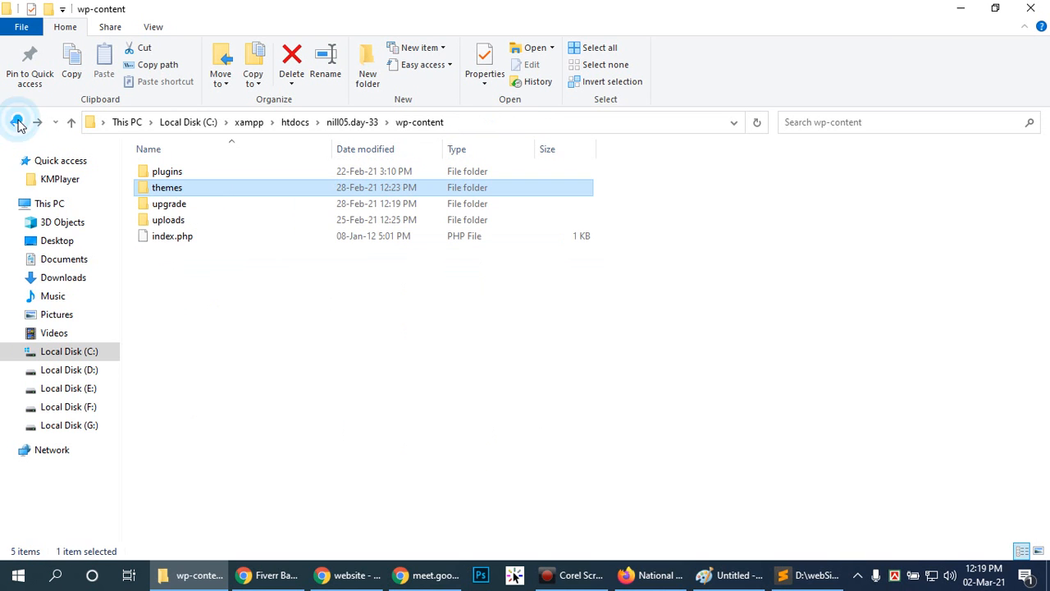
pyautogui.click(16, 122)
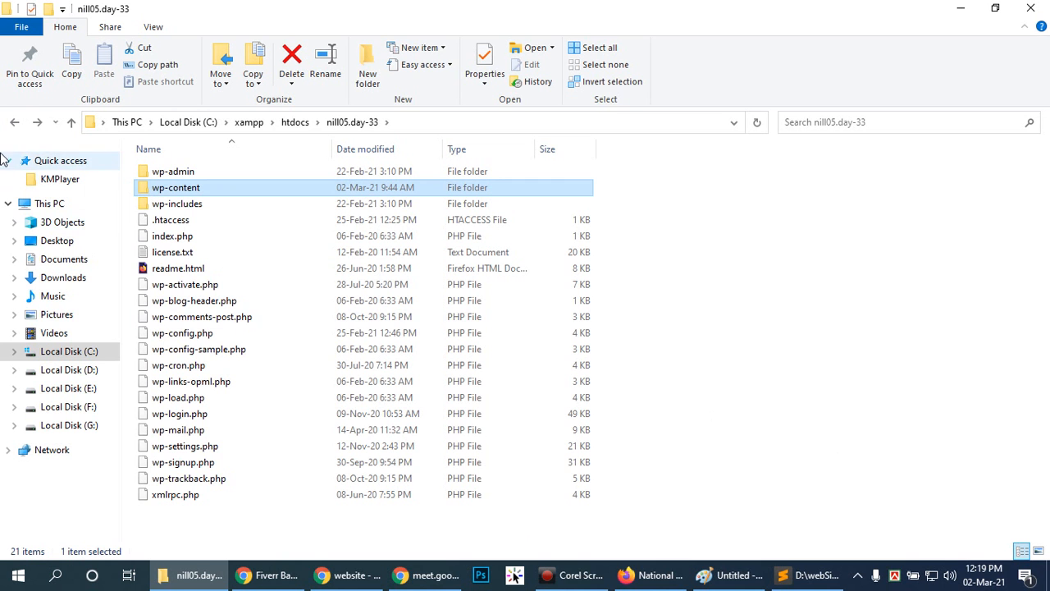
pyautogui.click(14, 123)
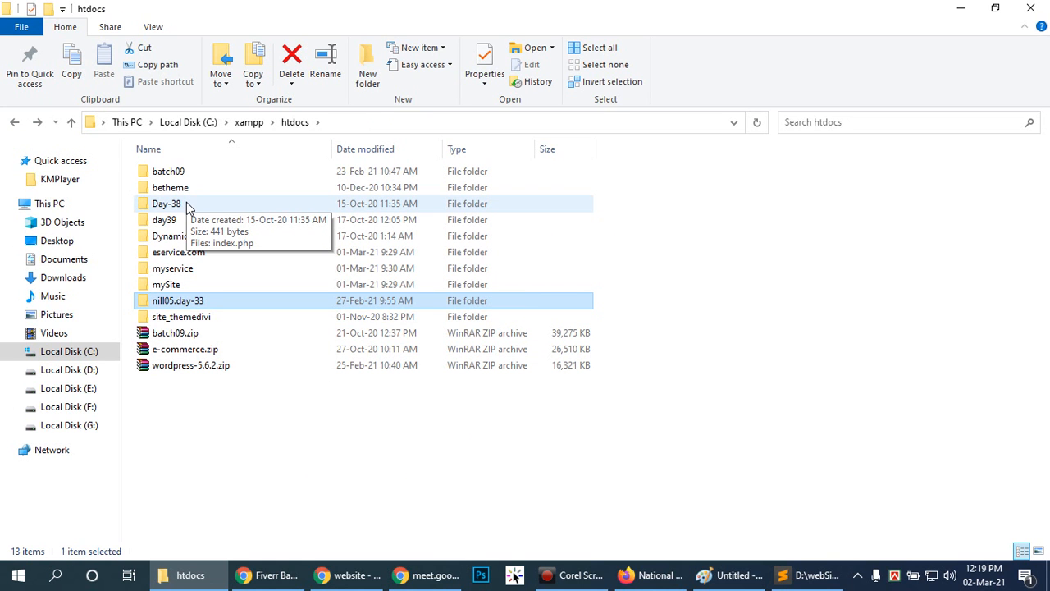
pyautogui.doubleClick(176, 204)
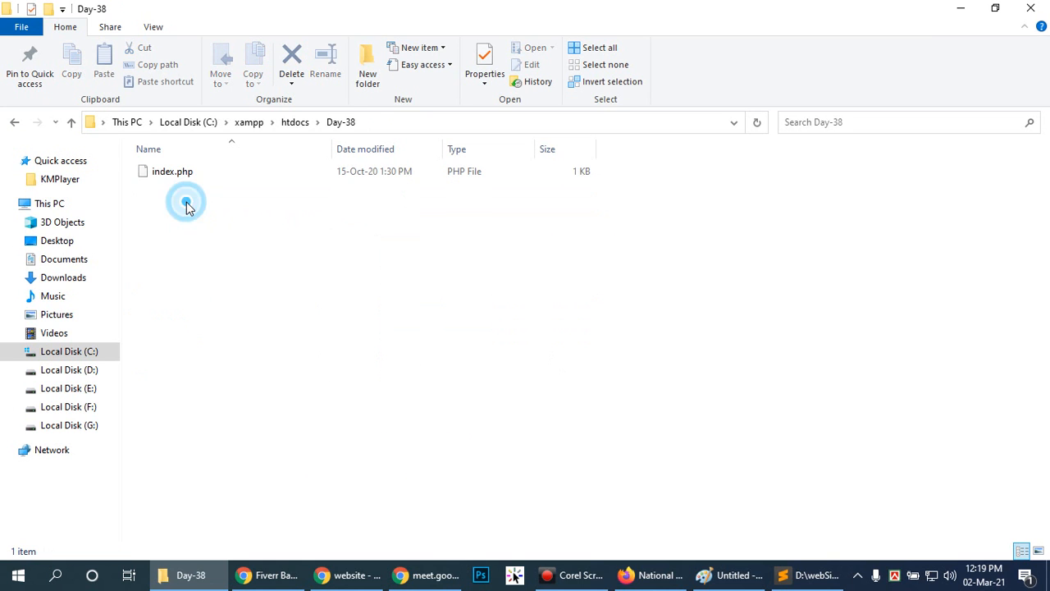
pyautogui.click(14, 122)
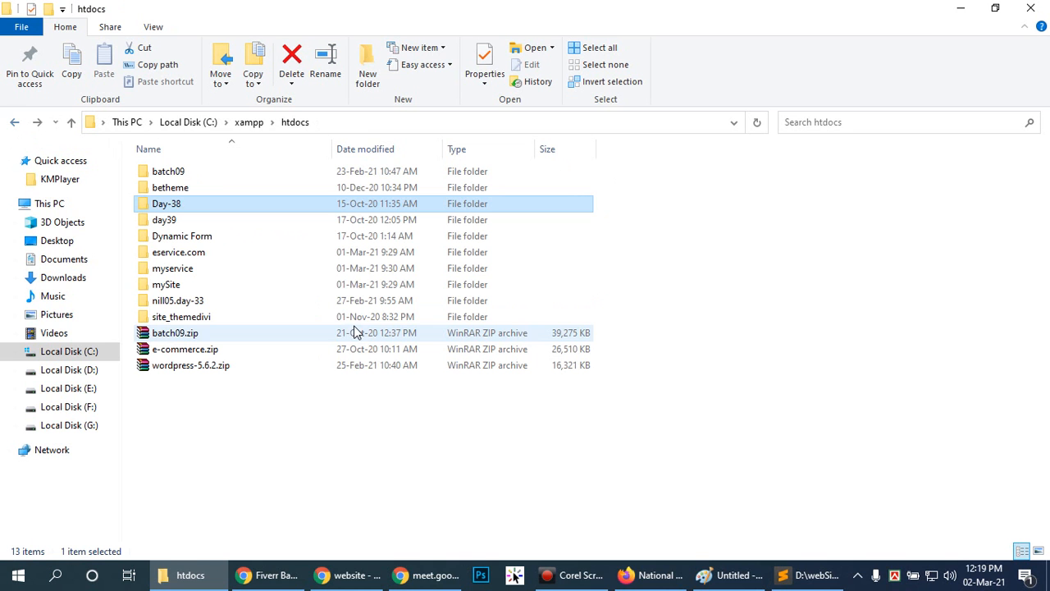
pyautogui.click(509, 466)
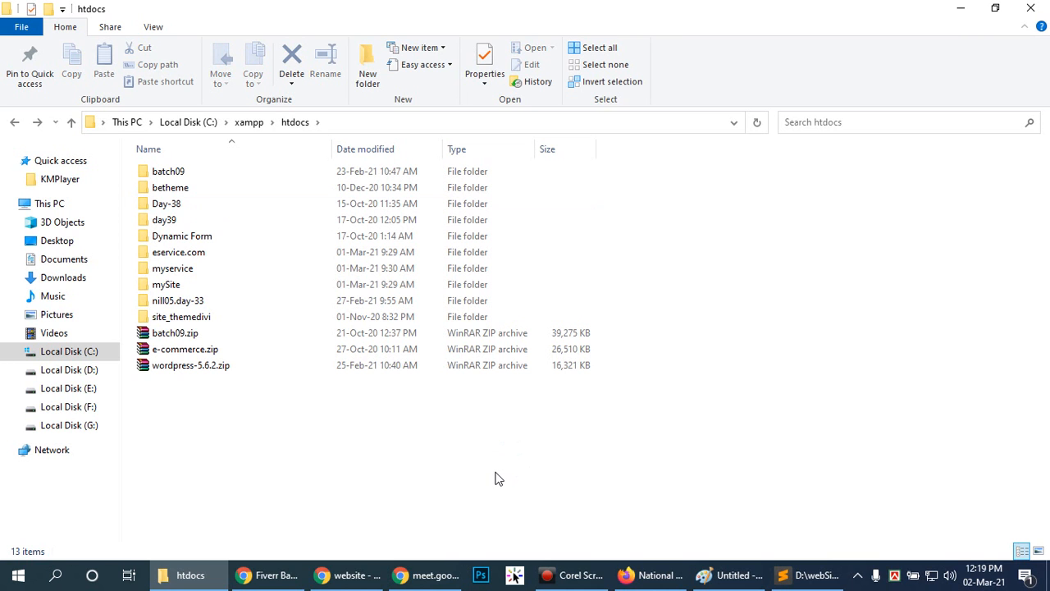
pyautogui.click(498, 472)
pyautogui.click(620, 466)
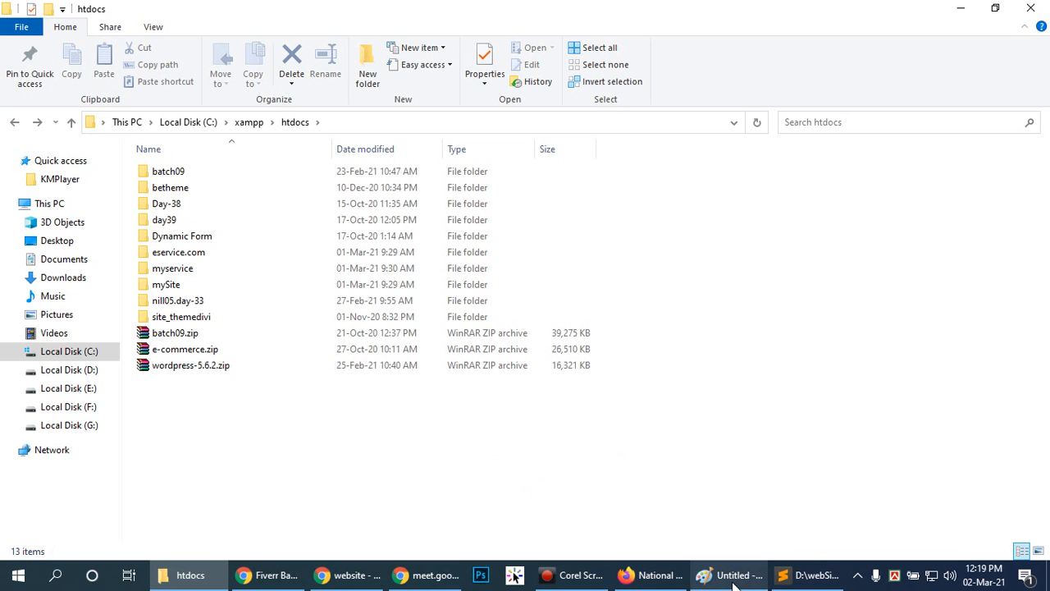
pyautogui.click(471, 445)
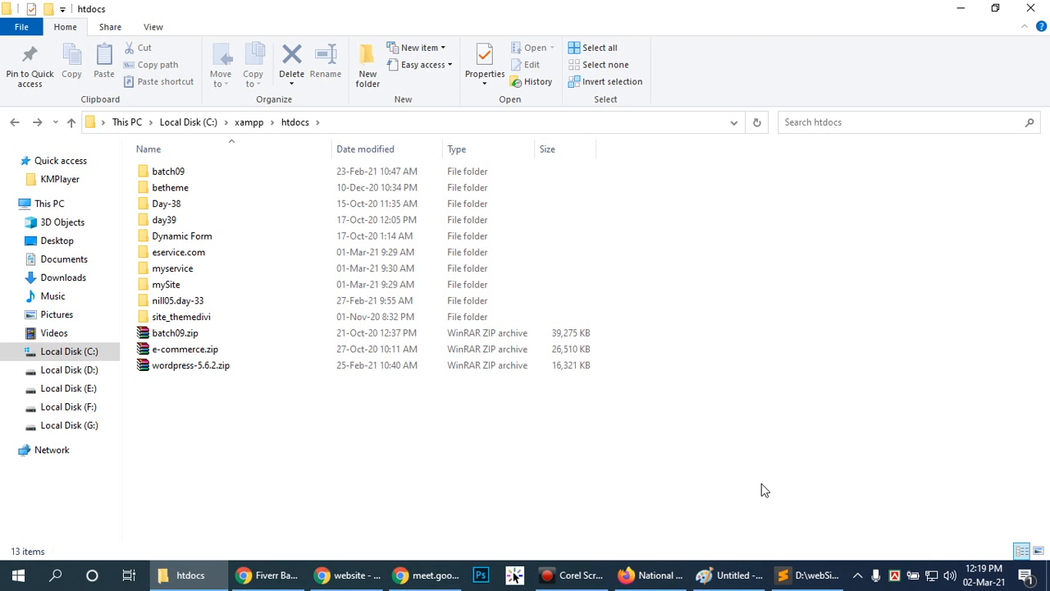
# Switch to Firefox and compare the National Keto Day article with the Info World 100 post list, ending on the How to rank gig editor.
pyautogui.click(625, 575)
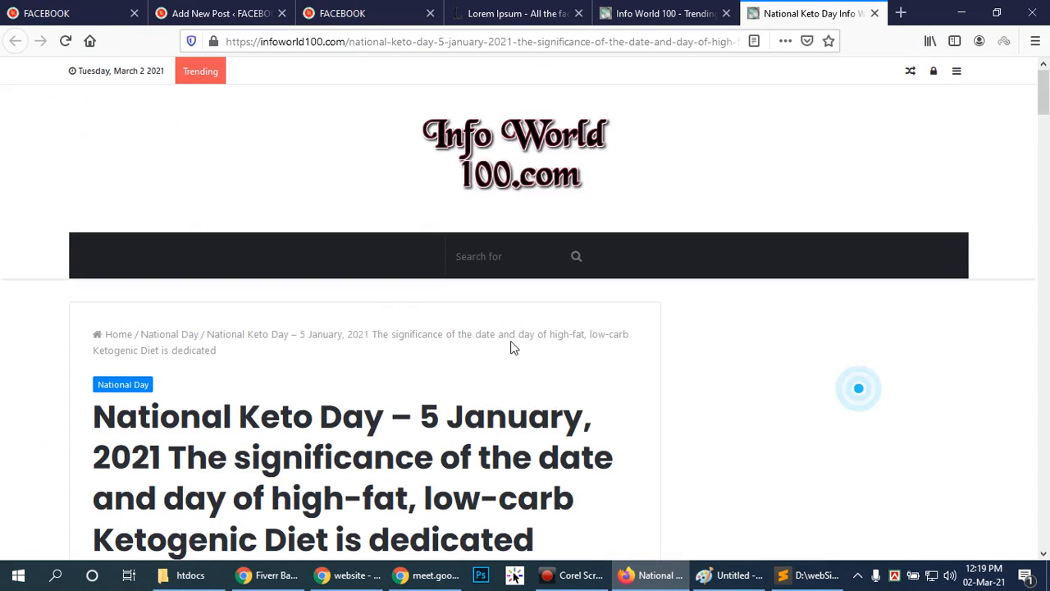
pyautogui.scroll(-15, 511, 340)
pyautogui.scroll(10, 513, 338)
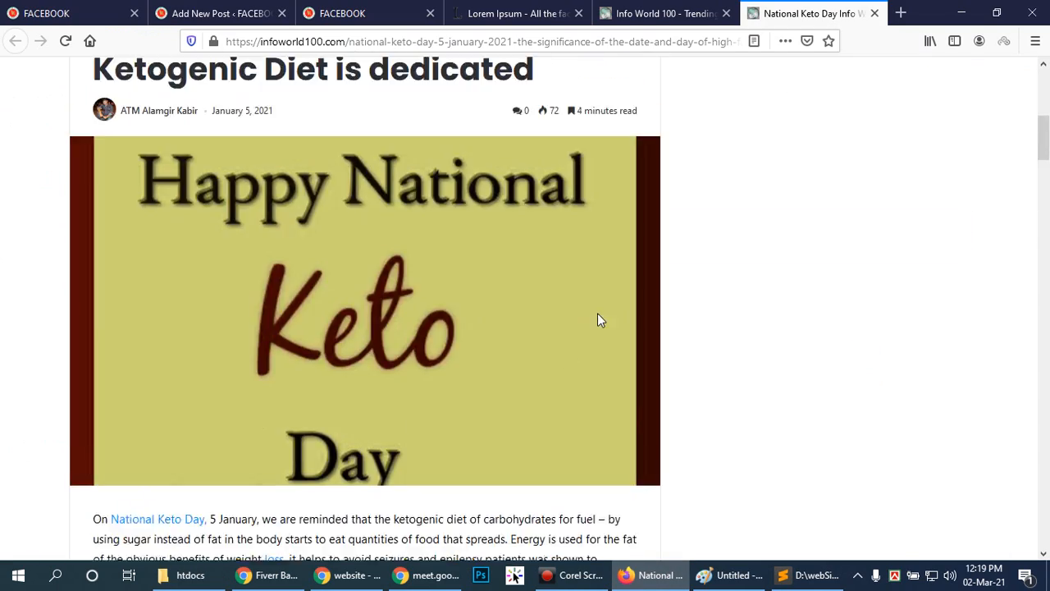
pyautogui.scroll(4, 593, 320)
pyautogui.scroll(-5, 592, 320)
pyautogui.moveTo(1045, 159); pyautogui.dragTo(1048, 82)
pyautogui.click(660, 13)
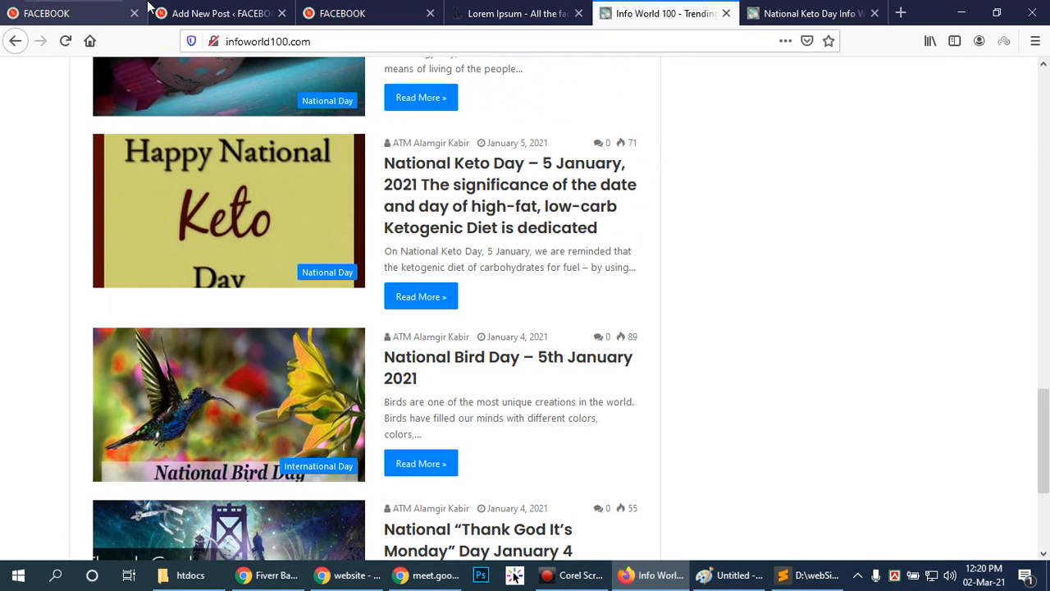
pyautogui.click(67, 12)
pyautogui.click(182, 11)
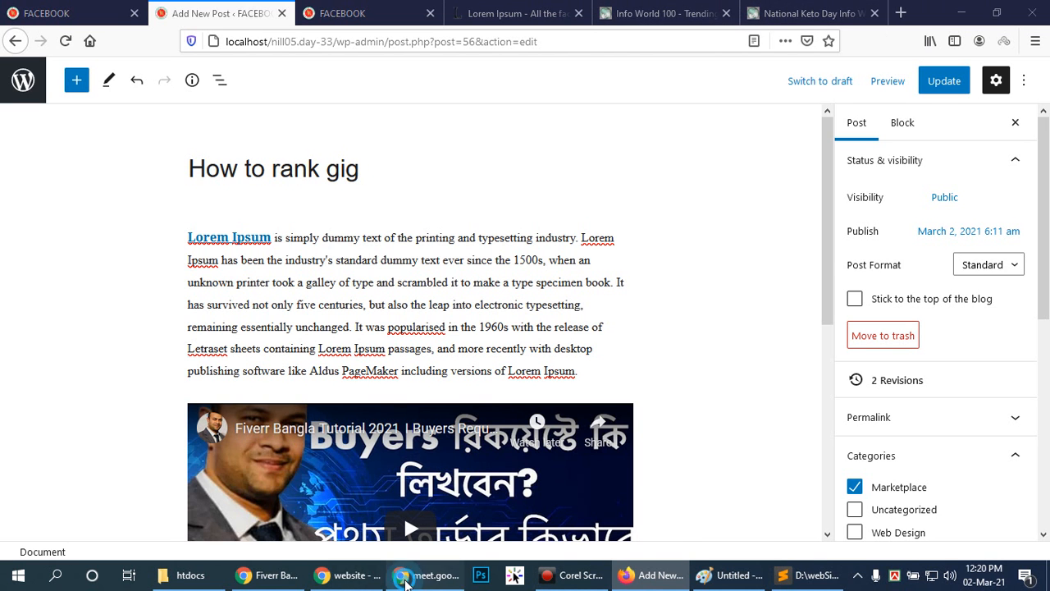
# Switch to Chrome, view the second page of Google results for website down to its page navigation, and hide the screen-sharing notice.
pyautogui.click(349, 578)
pyautogui.scroll(-15, 621, 394)
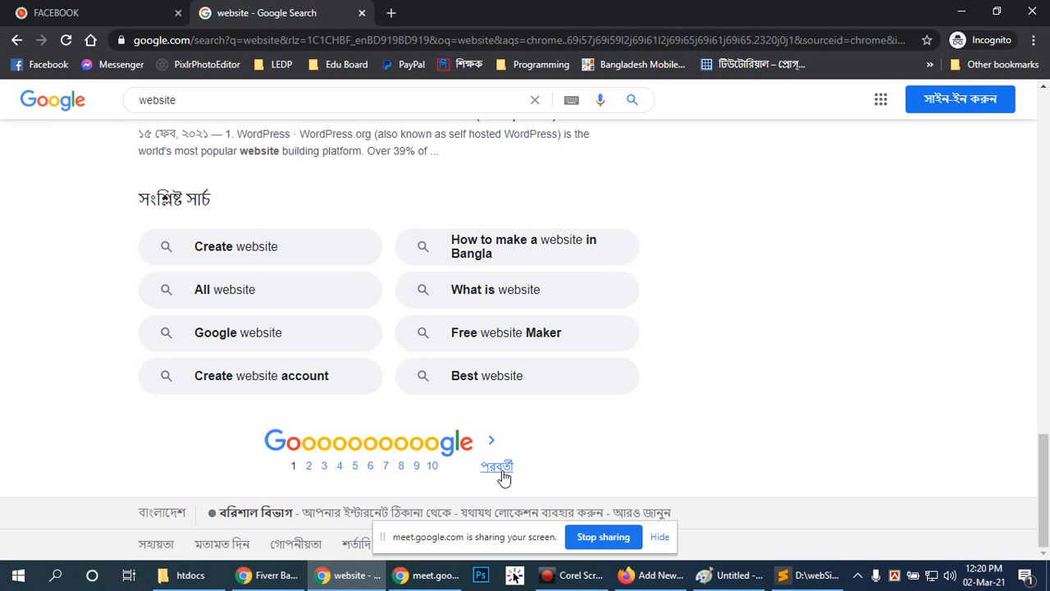
pyautogui.click(502, 472)
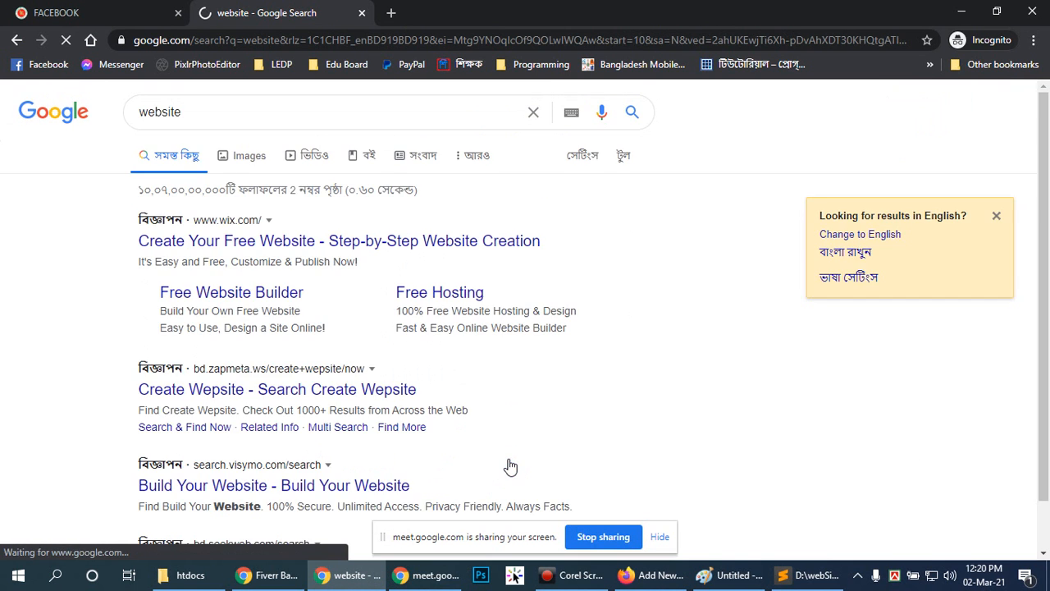
pyautogui.scroll(-8, 427, 389)
pyautogui.scroll(-10, 443, 387)
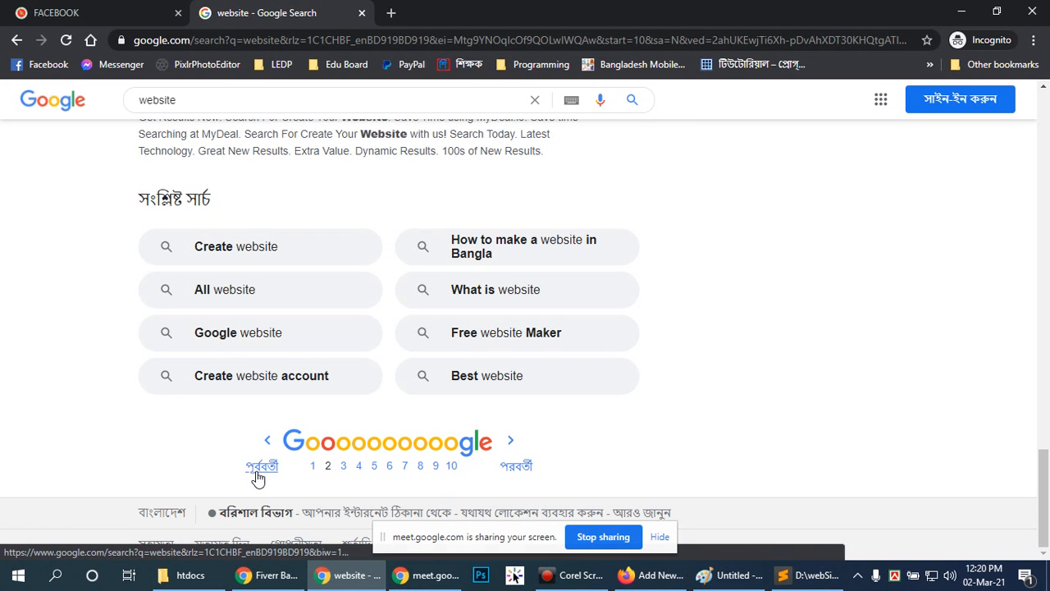
pyautogui.click(660, 536)
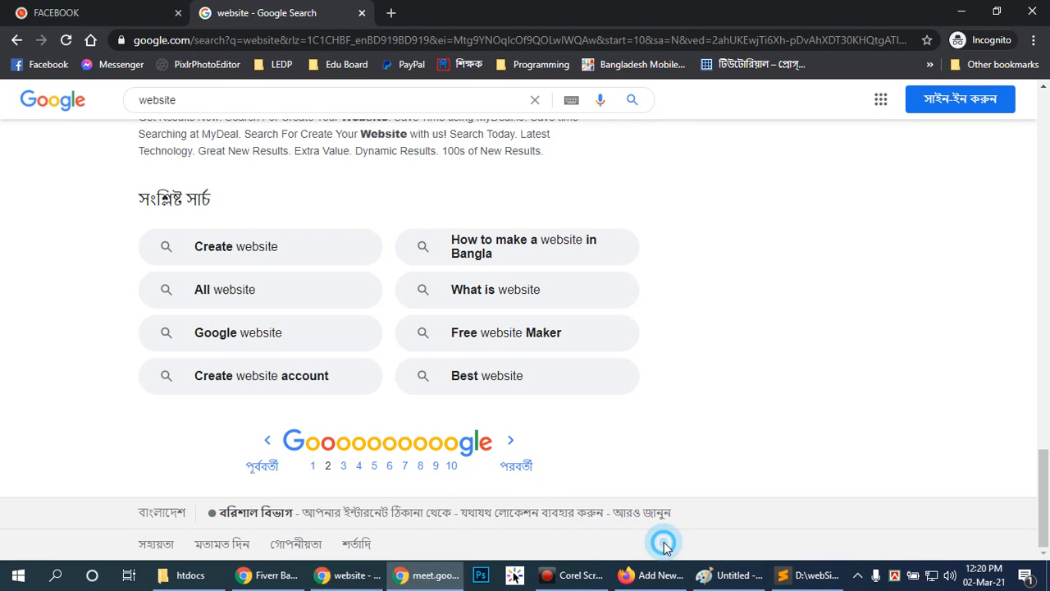
pyautogui.moveTo(1046, 509); pyautogui.dragTo(1024, 525)
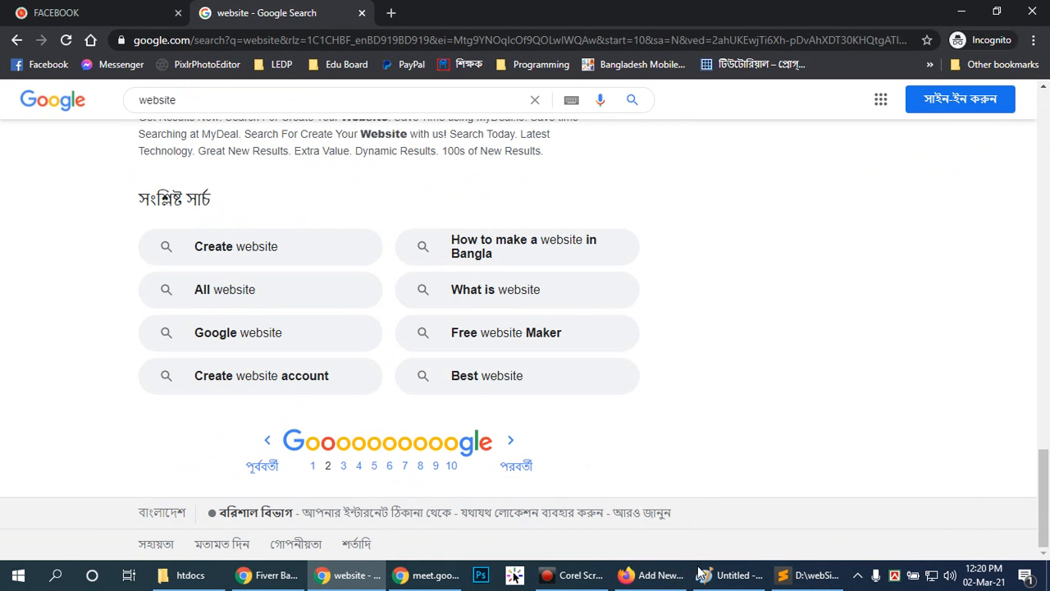
# Switch back to Firefox and show the National Keto Day article from its beginning.
pyautogui.click(654, 577)
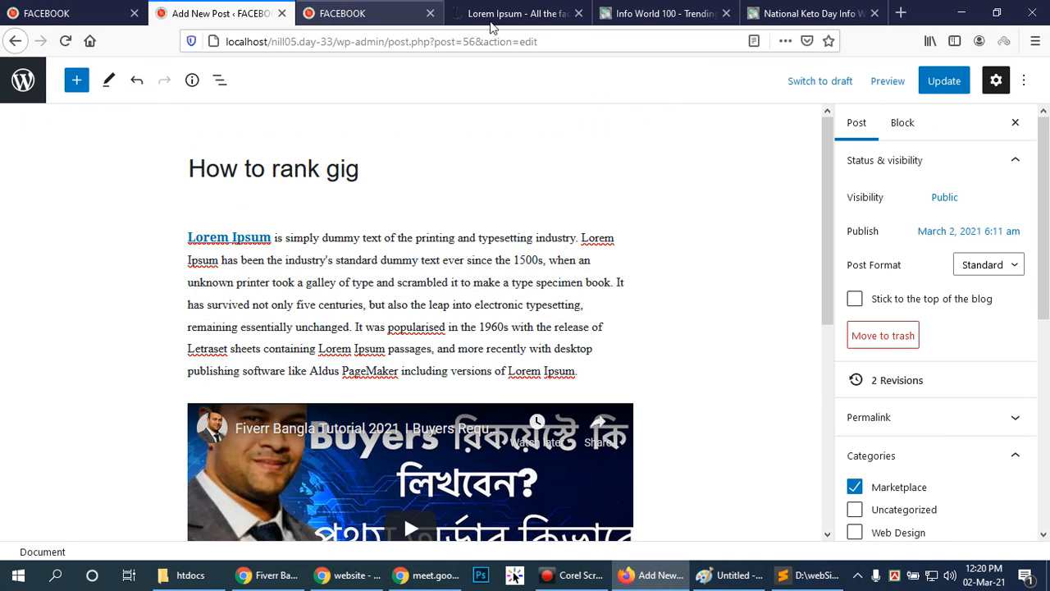
pyautogui.click(783, 10)
pyautogui.scroll(5, 851, 241)
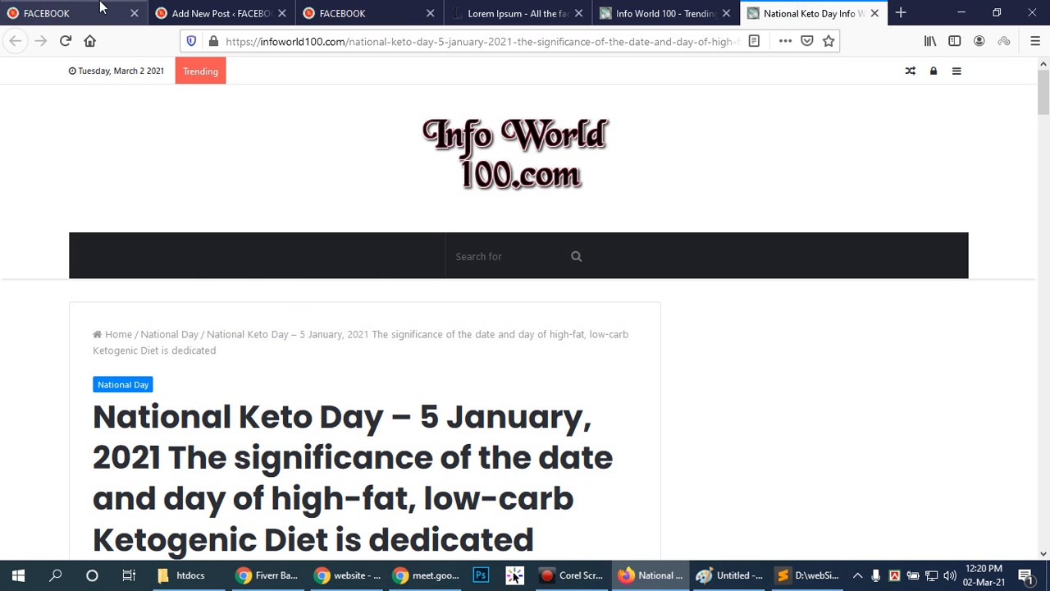
# Show the logged-in front page of the local site and check the options of its Select From Categories list.
pyautogui.click(183, 13)
pyautogui.click(345, 13)
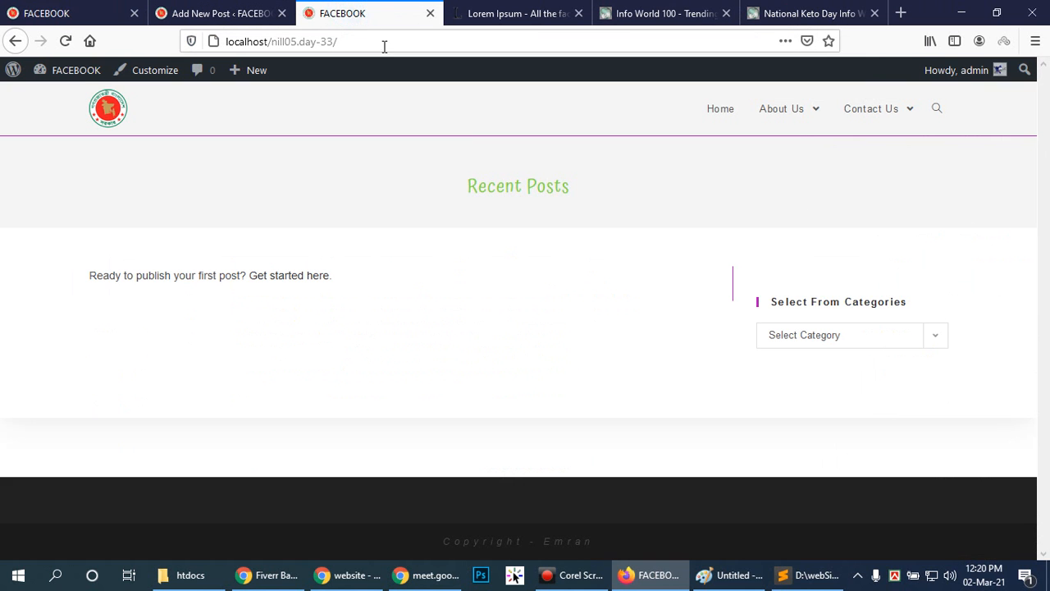
pyautogui.click(929, 338)
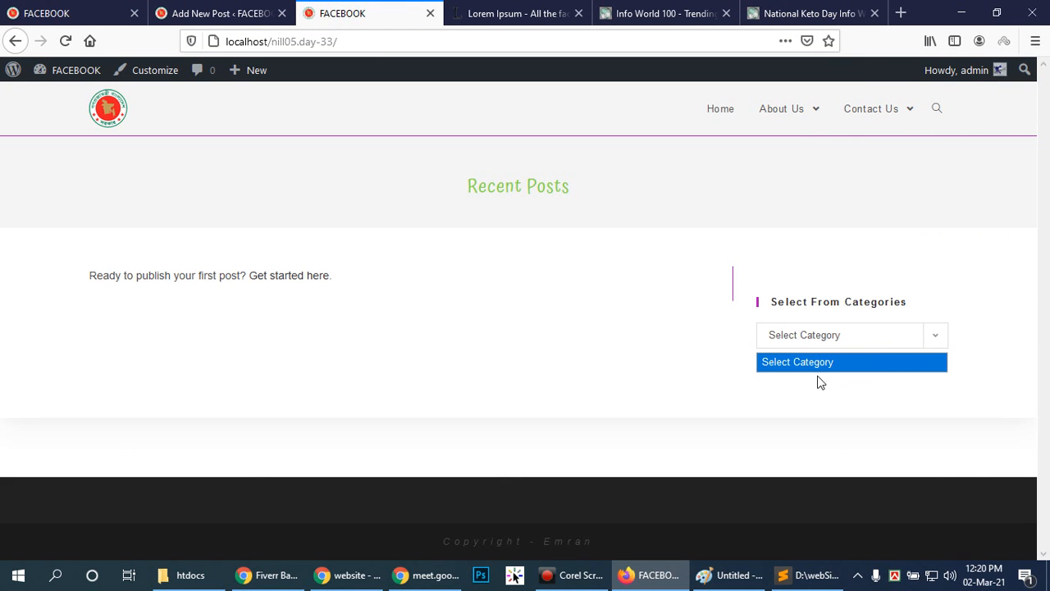
pyautogui.click(817, 400)
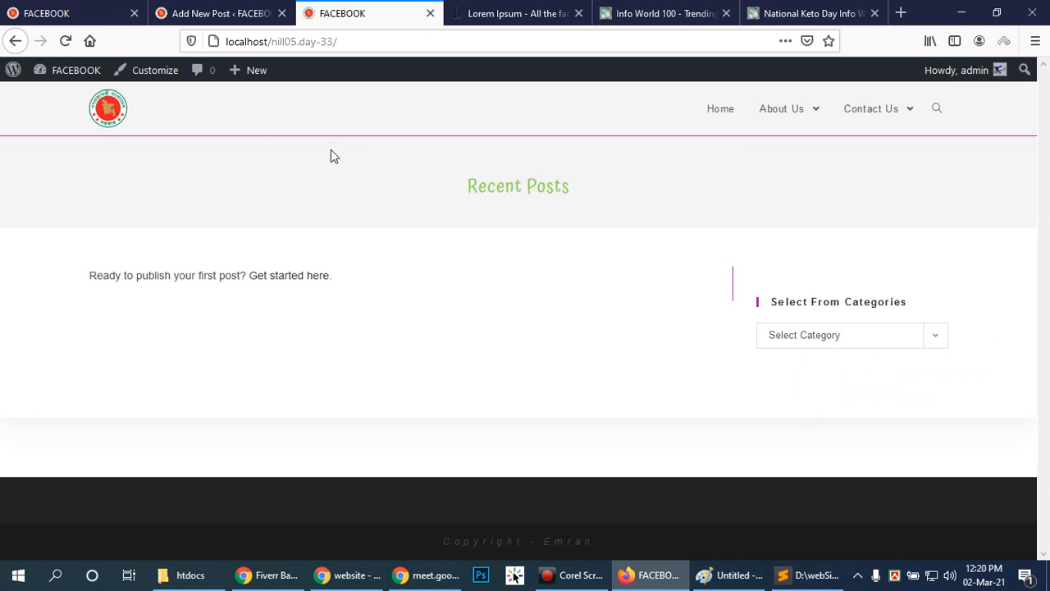
# Review the How to rank gig post in the editor, including its embedded video, and view the logged-out site front page.
pyautogui.click(237, 13)
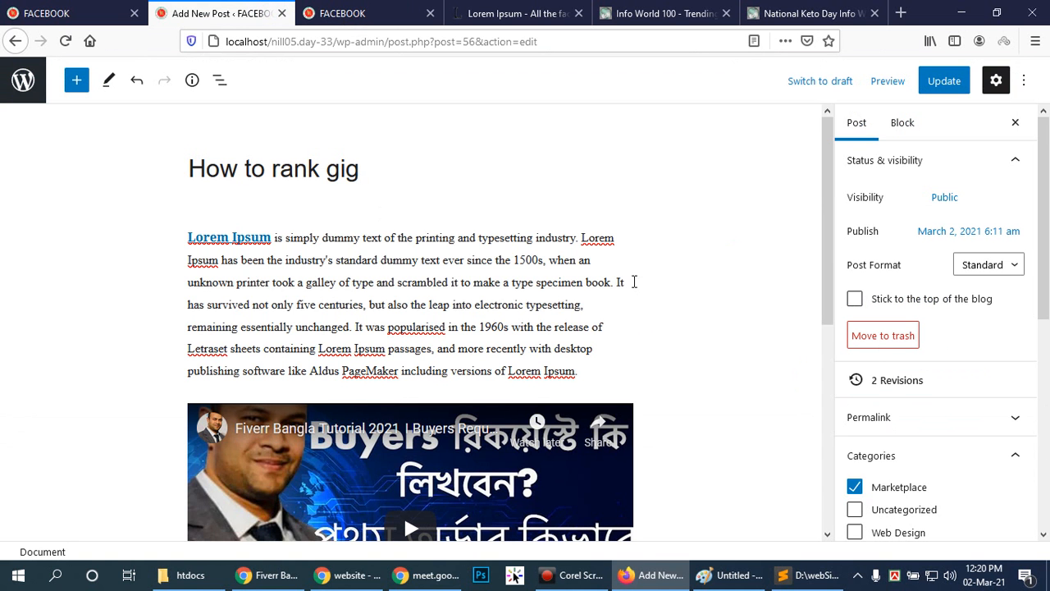
pyautogui.scroll(-5, 634, 282)
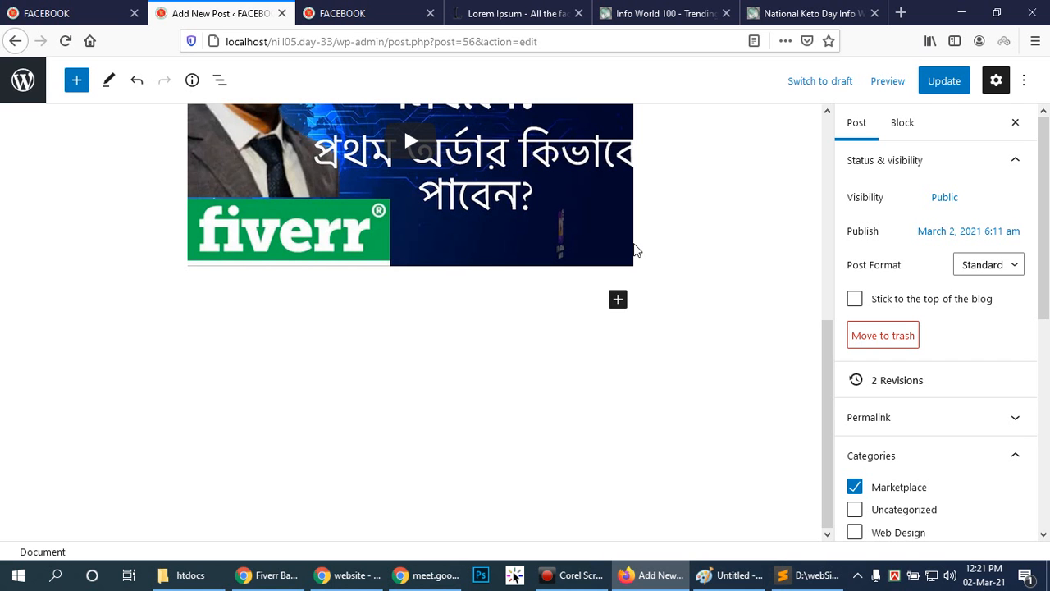
pyautogui.scroll(4, 628, 255)
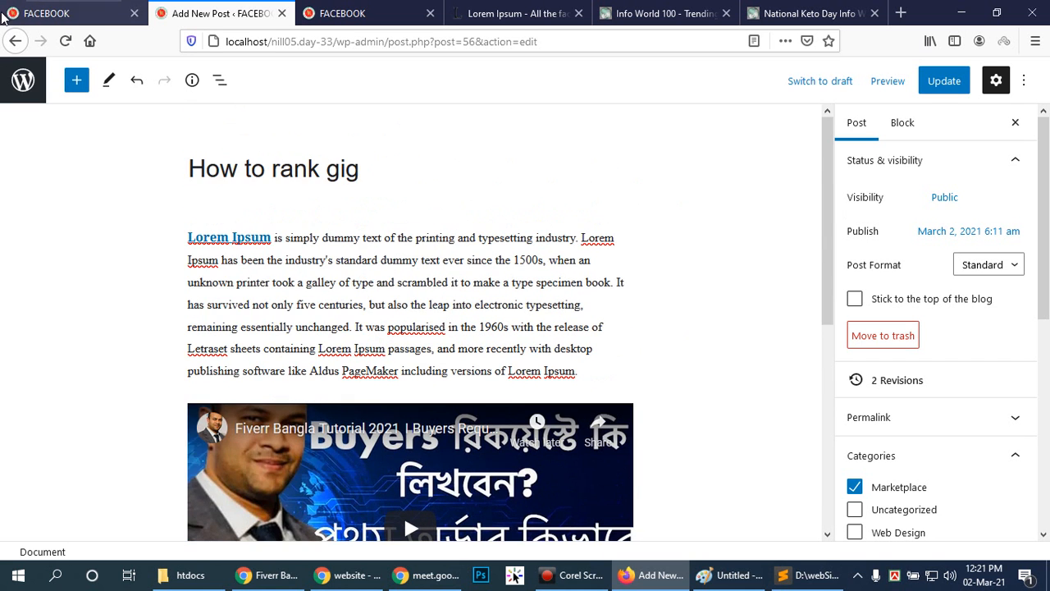
pyautogui.click(41, 10)
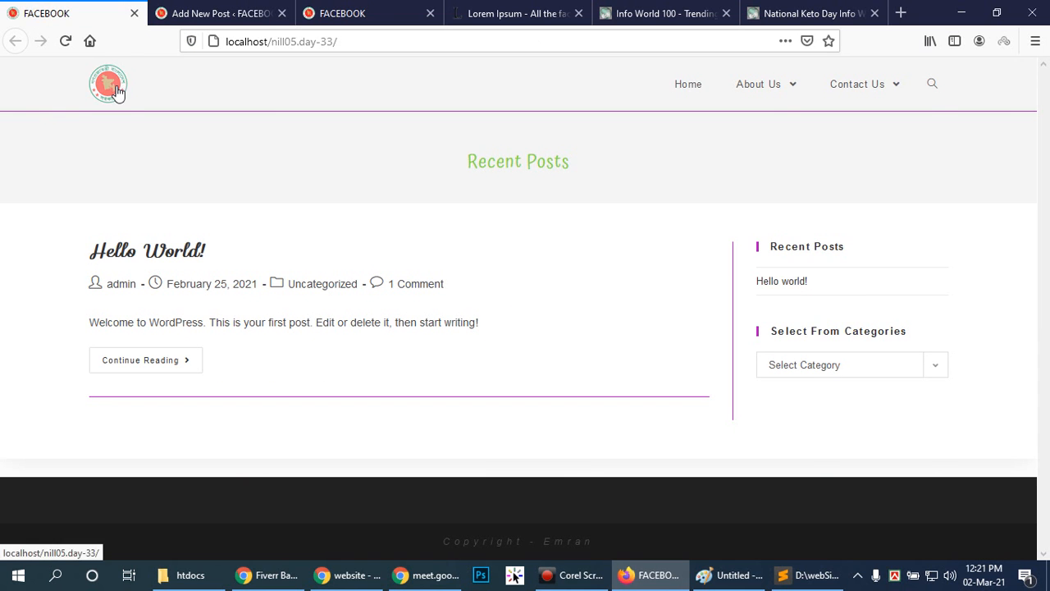
# Go from the logged-in front page to the WordPress dashboard and open the Menus management page.
pyautogui.click(365, 15)
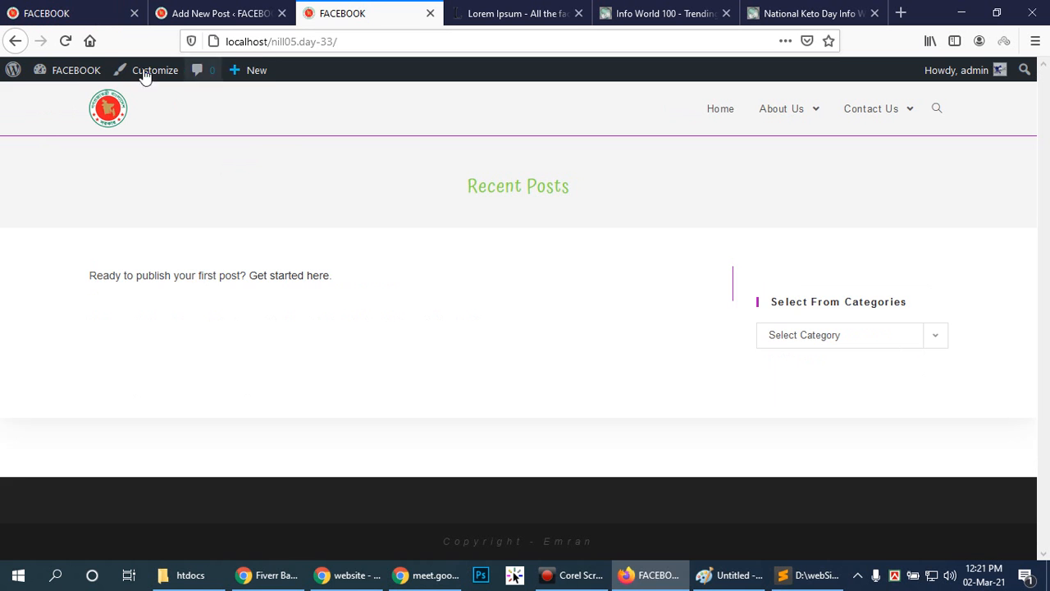
pyautogui.moveTo(58, 70)
pyautogui.click(41, 100)
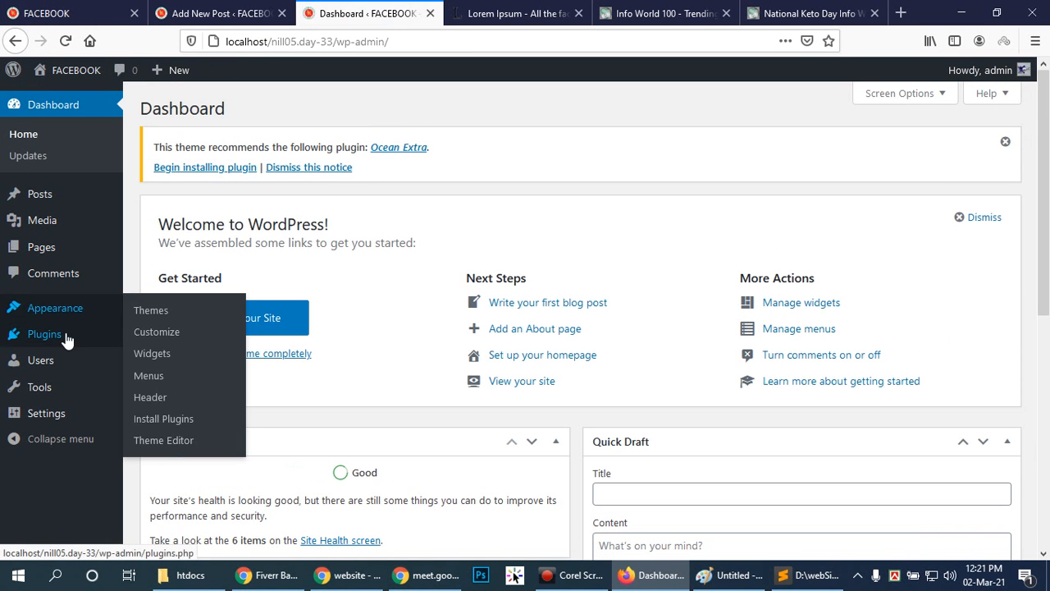
pyautogui.moveTo(72, 307)
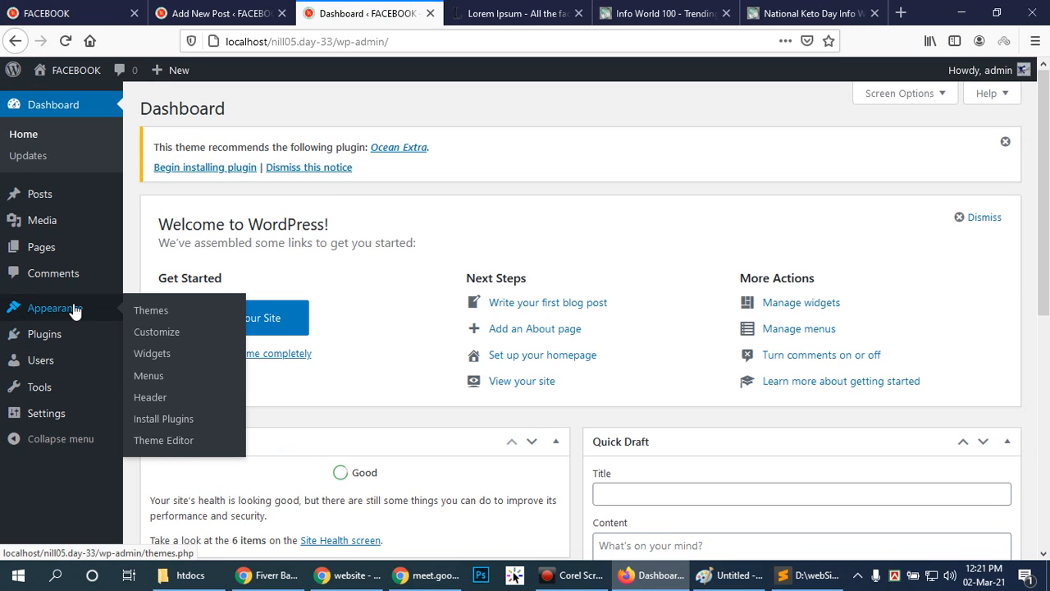
pyautogui.click(149, 374)
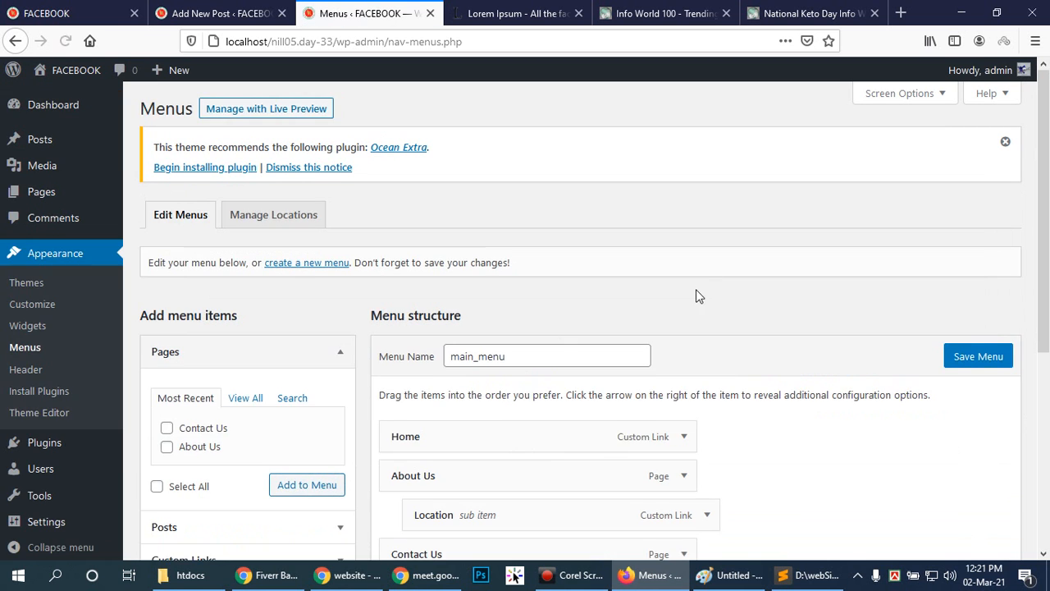
# Add the Marketplace category as an item to the main_menu structure.
pyautogui.scroll(-5, 716, 296)
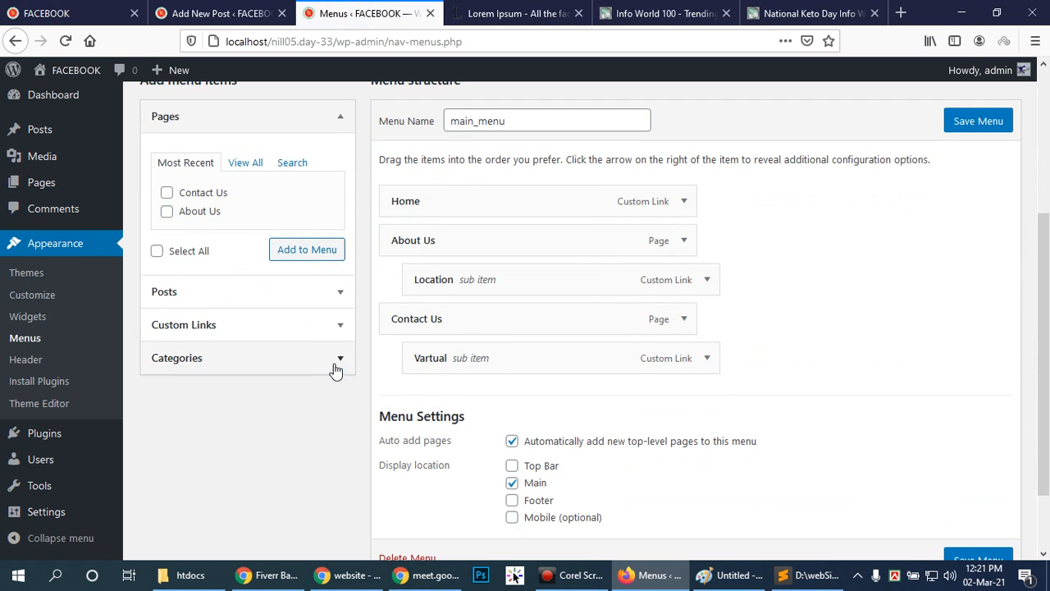
pyautogui.click(335, 361)
pyautogui.click(199, 315)
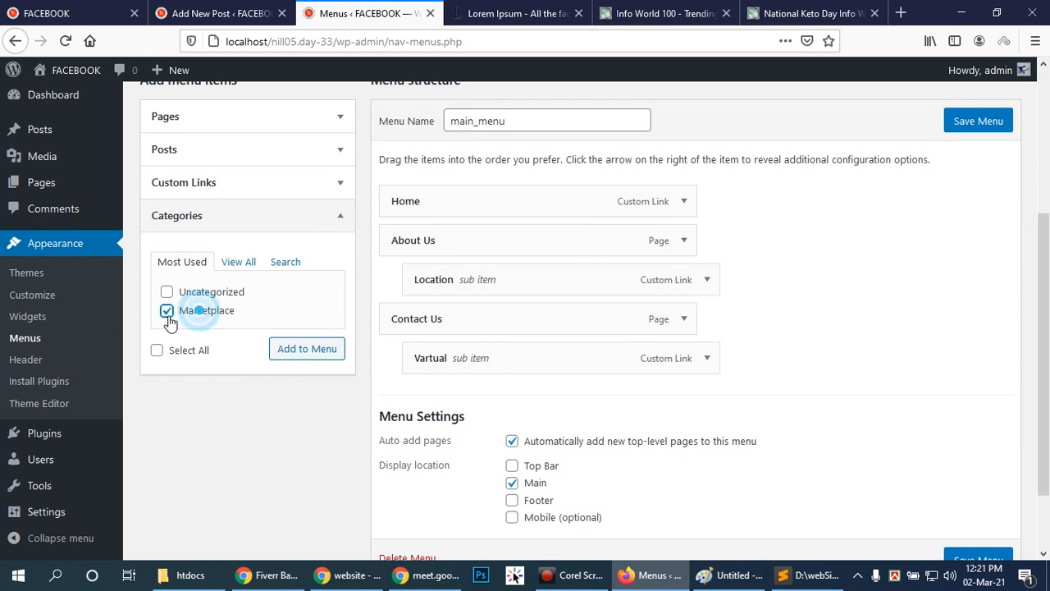
pyautogui.click(314, 349)
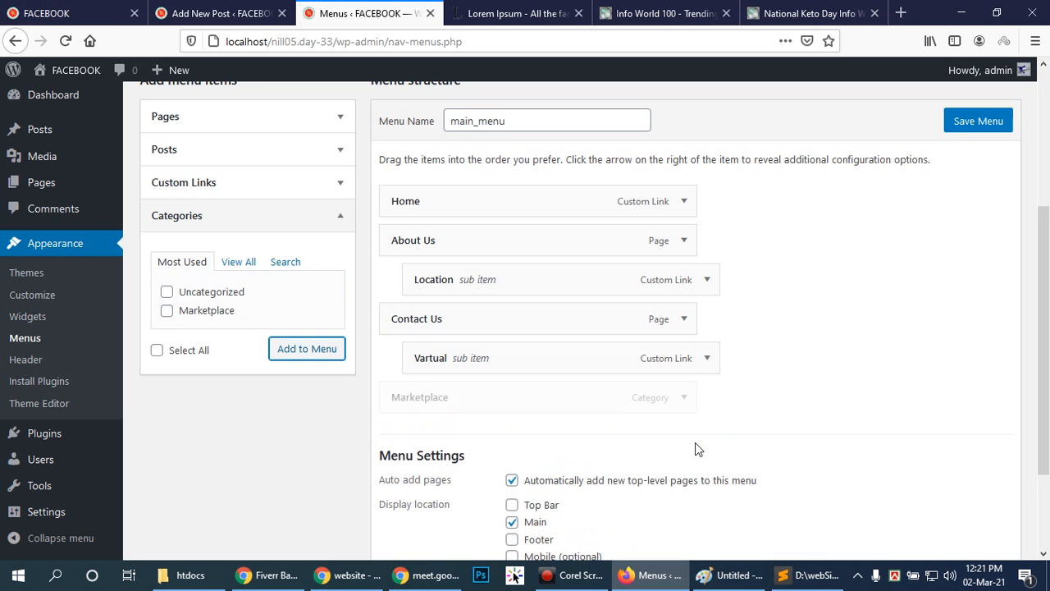
# Save main_menu and reload the logged-out front page of the local site in the Chrome incognito window.
pyautogui.click(978, 122)
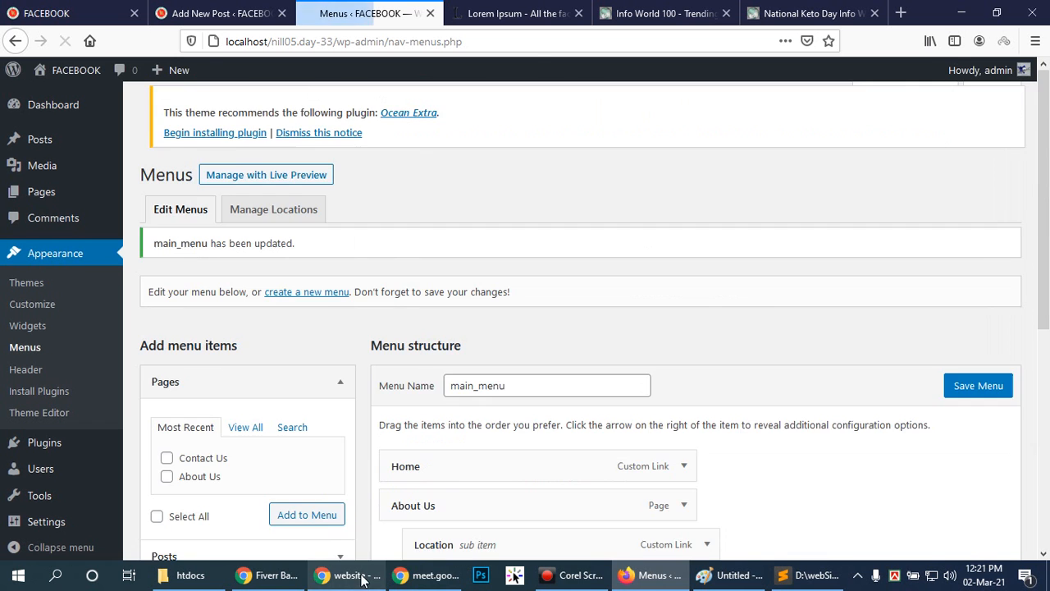
pyautogui.click(361, 579)
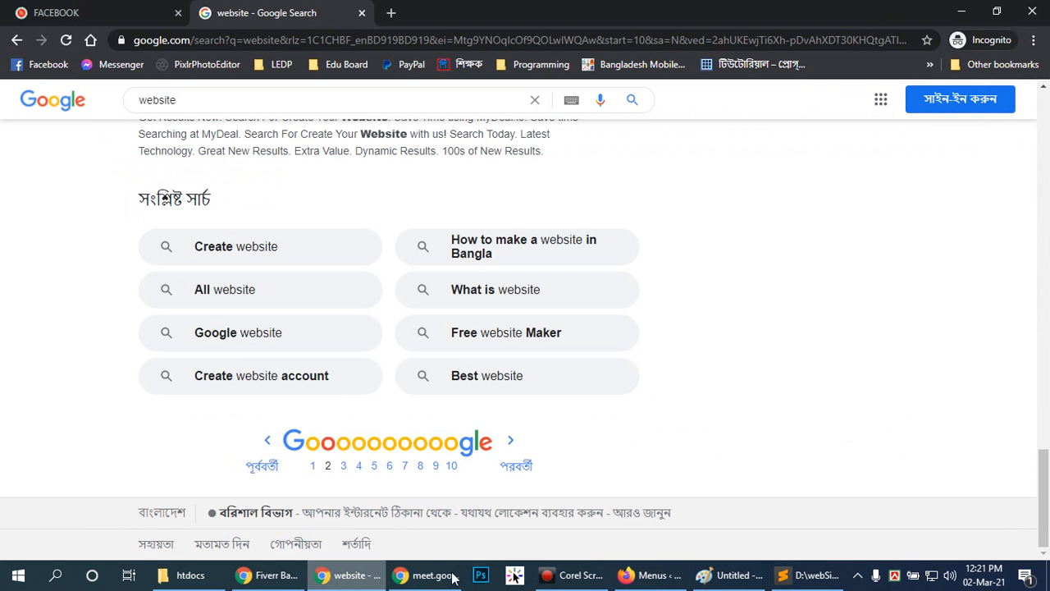
pyautogui.click(34, 13)
pyautogui.press('F5')
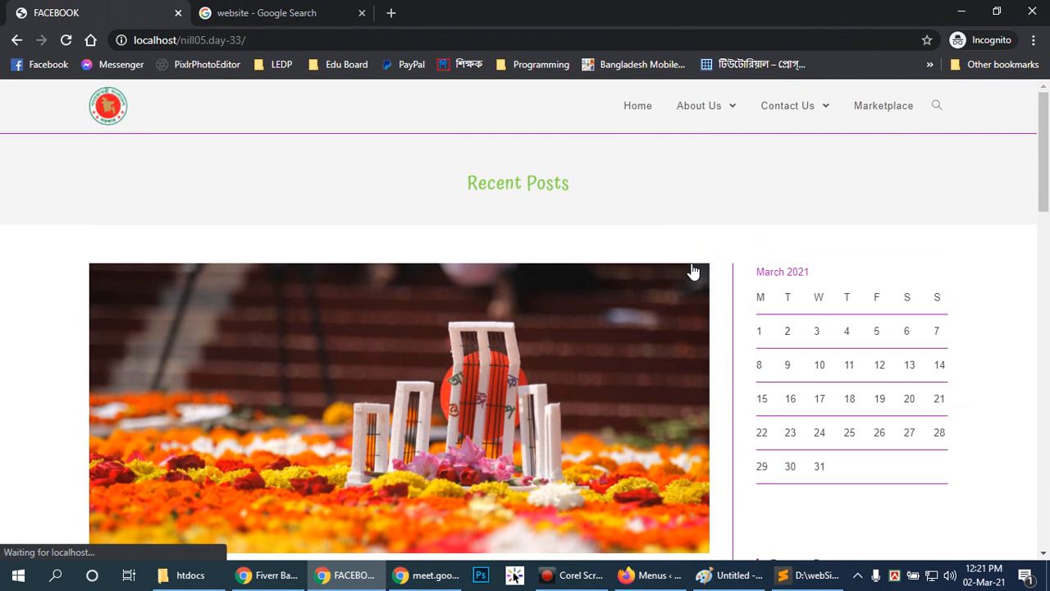
# Open the Marketplace category page from the site's navigation and review its title, post listing and sidebar.
pyautogui.click(892, 108)
pyautogui.scroll(-5, 607, 215)
pyautogui.scroll(5, 607, 215)
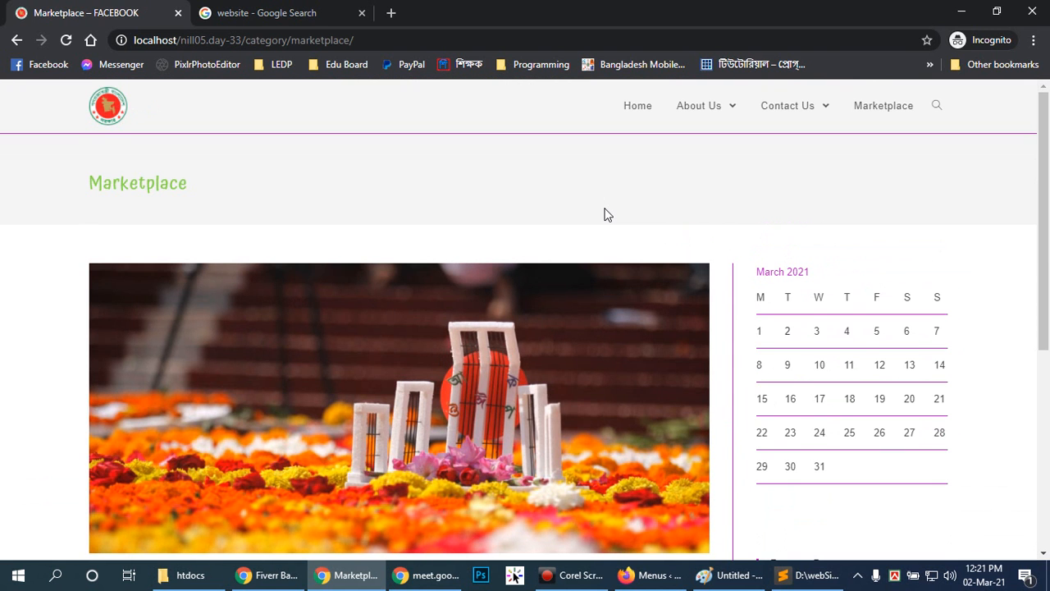
pyautogui.scroll(-5, 607, 215)
pyautogui.scroll(5, 607, 215)
pyautogui.scroll(-3, 607, 215)
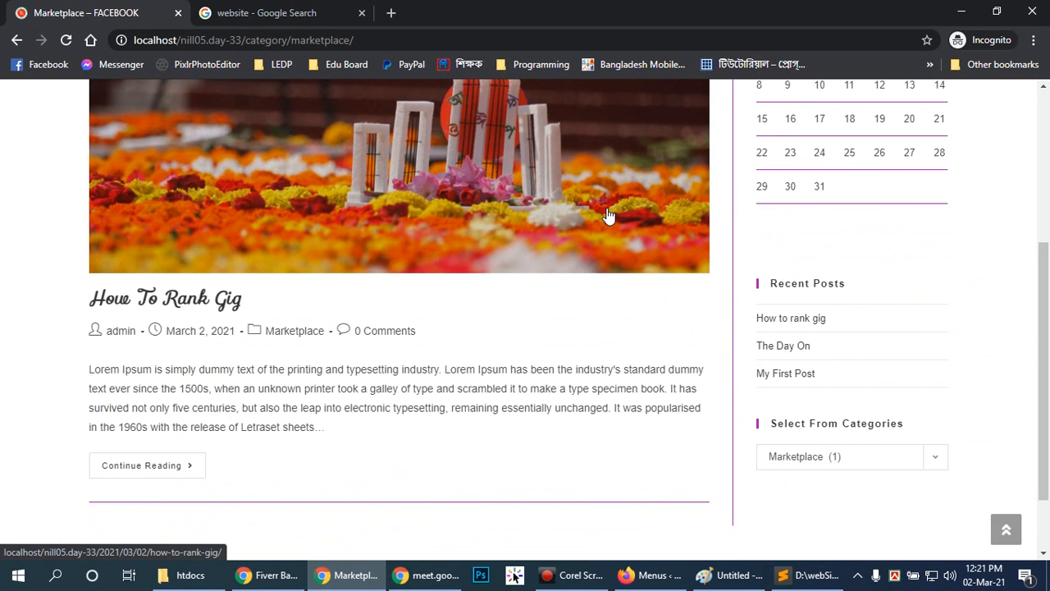
pyautogui.scroll(3, 607, 215)
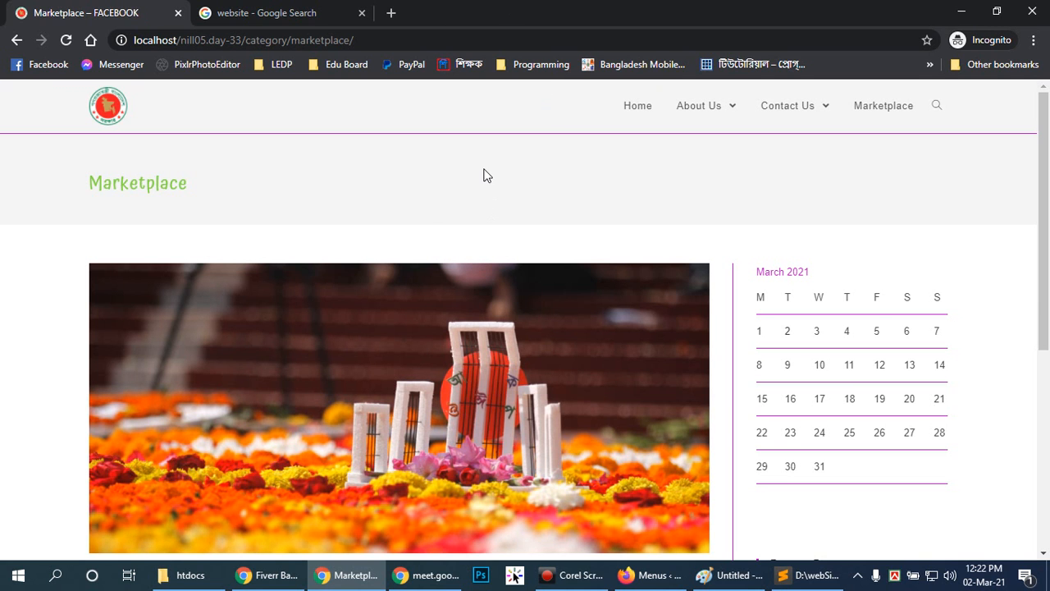
pyautogui.scroll(-1, 1049, 201)
pyautogui.scroll(1, 1042, 199)
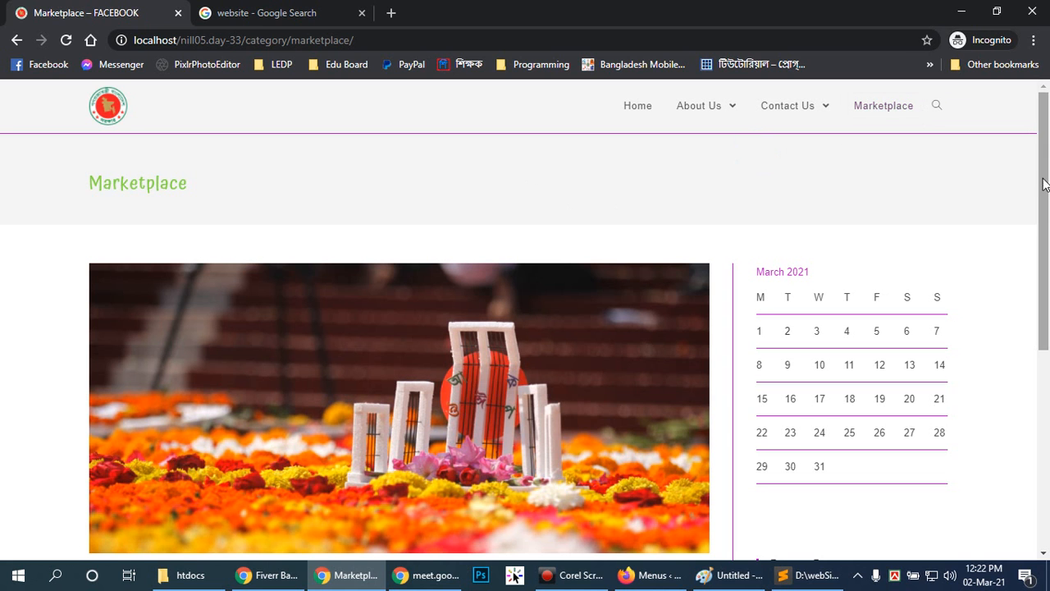
pyautogui.moveTo(1045, 162); pyautogui.dragTo(1049, 166)
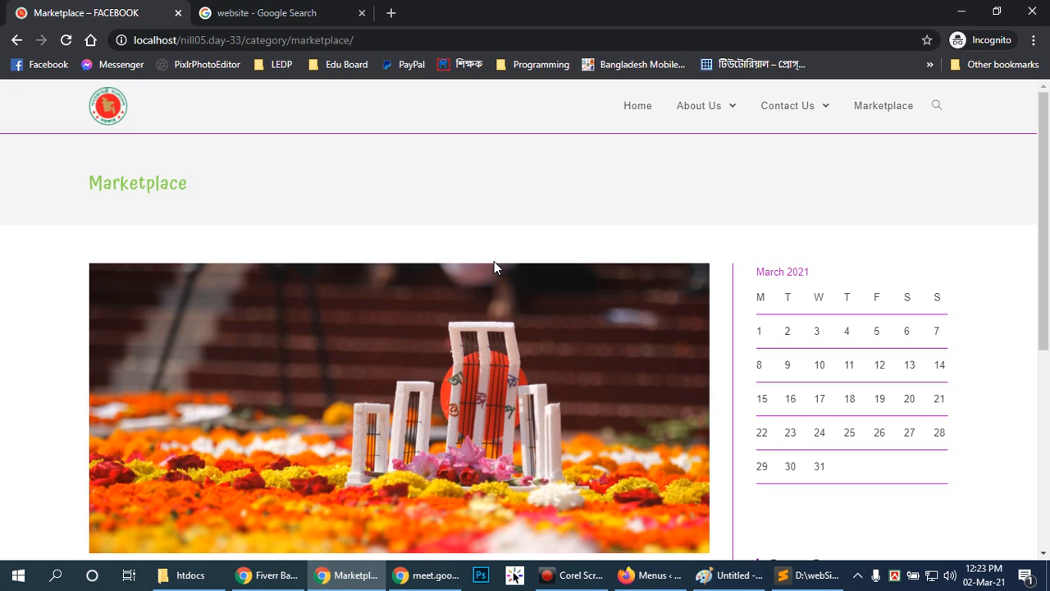
pyautogui.click(508, 169)
pyautogui.moveTo(93, 182); pyautogui.dragTo(187, 181)
pyautogui.click(204, 182)
pyautogui.moveTo(1048, 208)
pyautogui.mouseDown()
pyautogui.moveTo(1046, 410)
pyautogui.moveTo(1029, 319)
pyautogui.moveTo(1034, 227)
pyautogui.moveTo(1034, 287)
pyautogui.moveTo(1048, 191)
pyautogui.mouseUp()
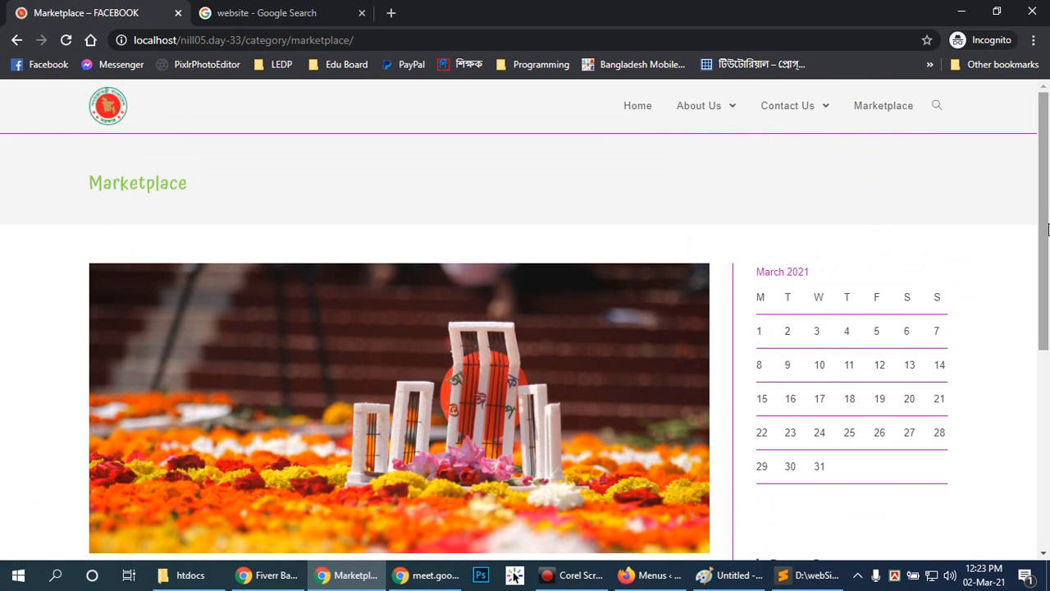
pyautogui.click(519, 173)
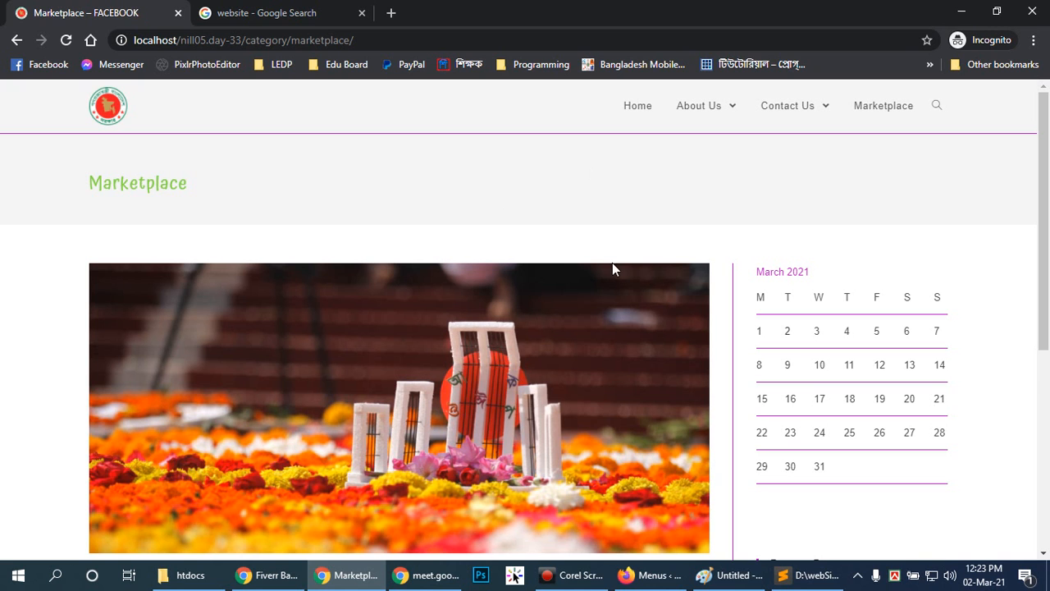
pyautogui.click(580, 582)
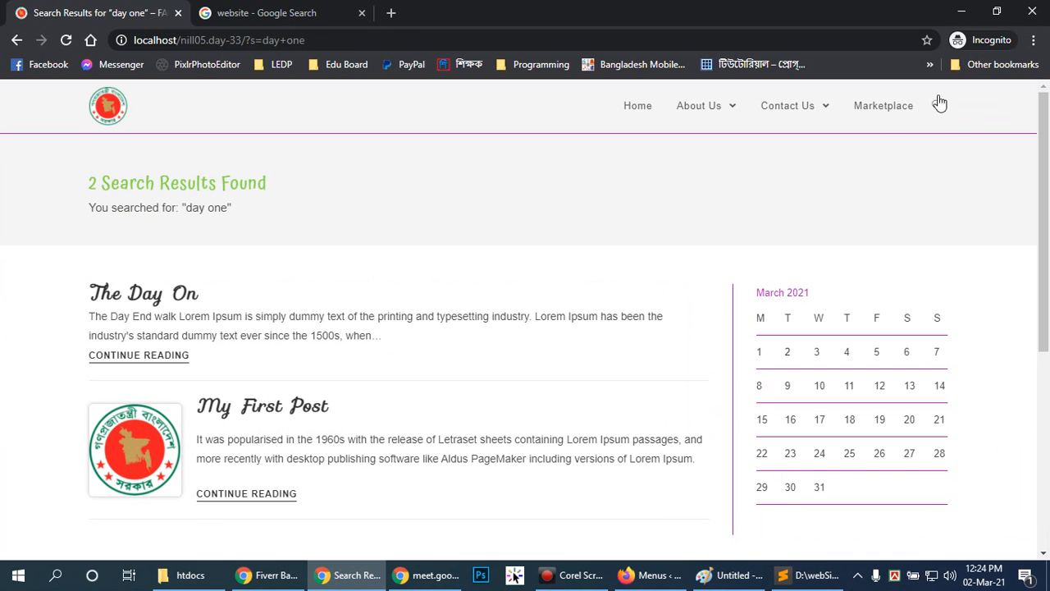
# Search the logged-out site for "gig" to show the matching posts.
pyautogui.click(936, 107)
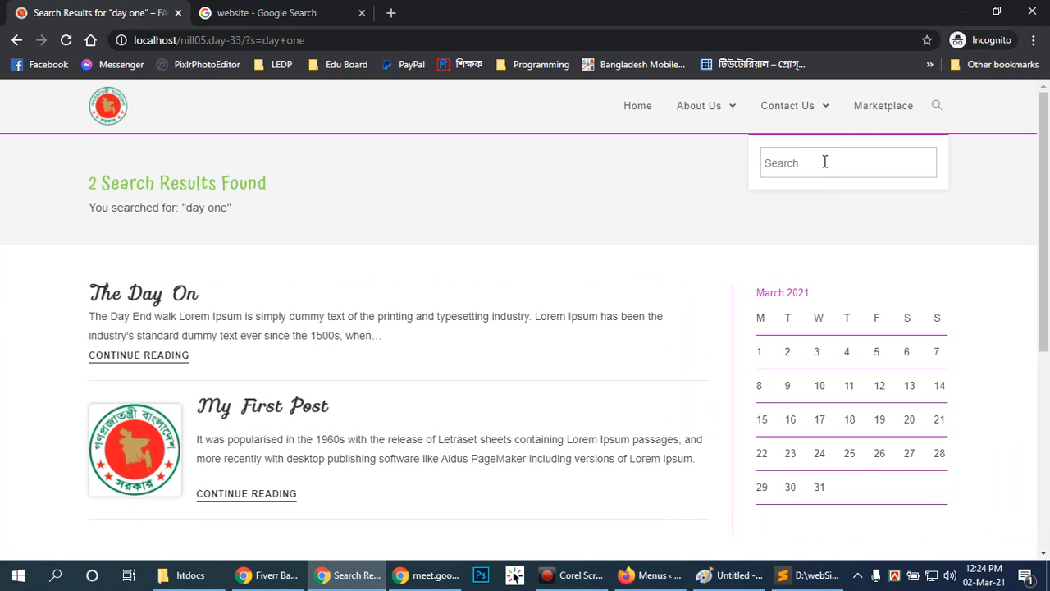
pyautogui.write('gig')
pyautogui.press('Return')
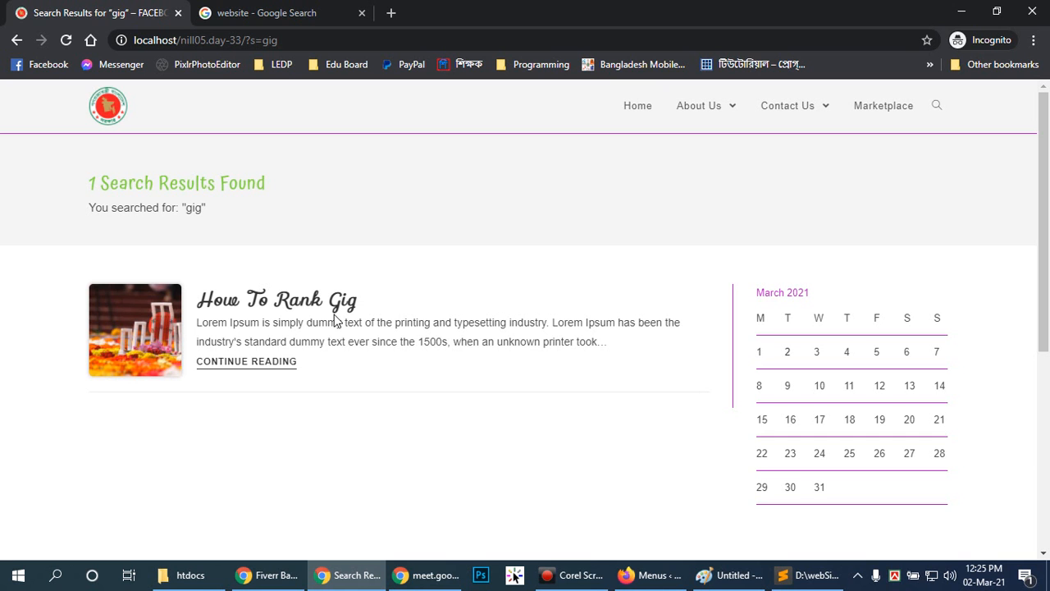
pyautogui.click(464, 223)
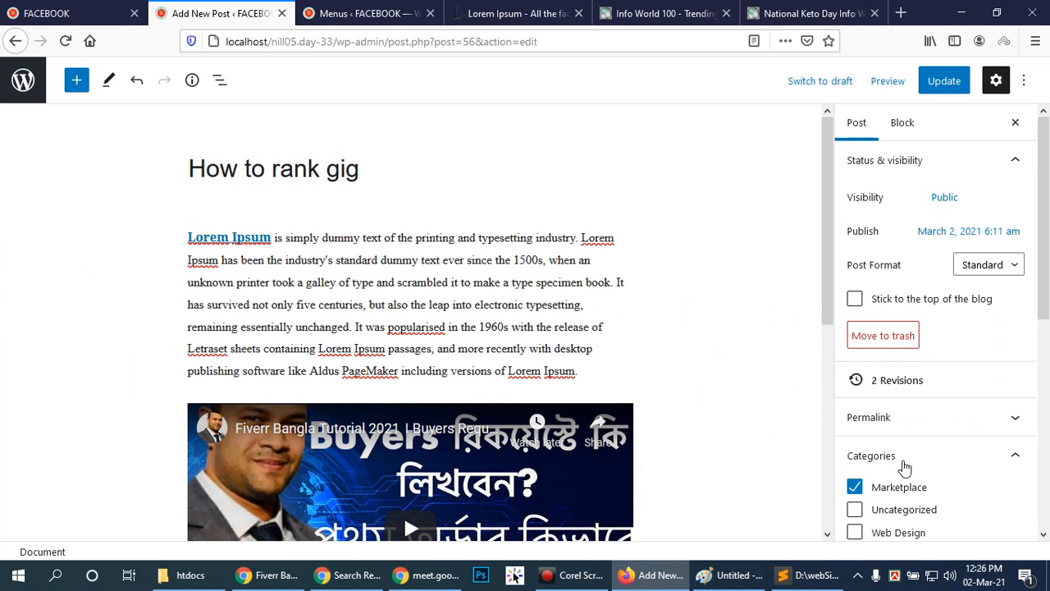
# In the How to rank gig post in Firefox, unassign the Marketplace category and add a new category named Framework.
pyautogui.scroll(-3, 936, 328)
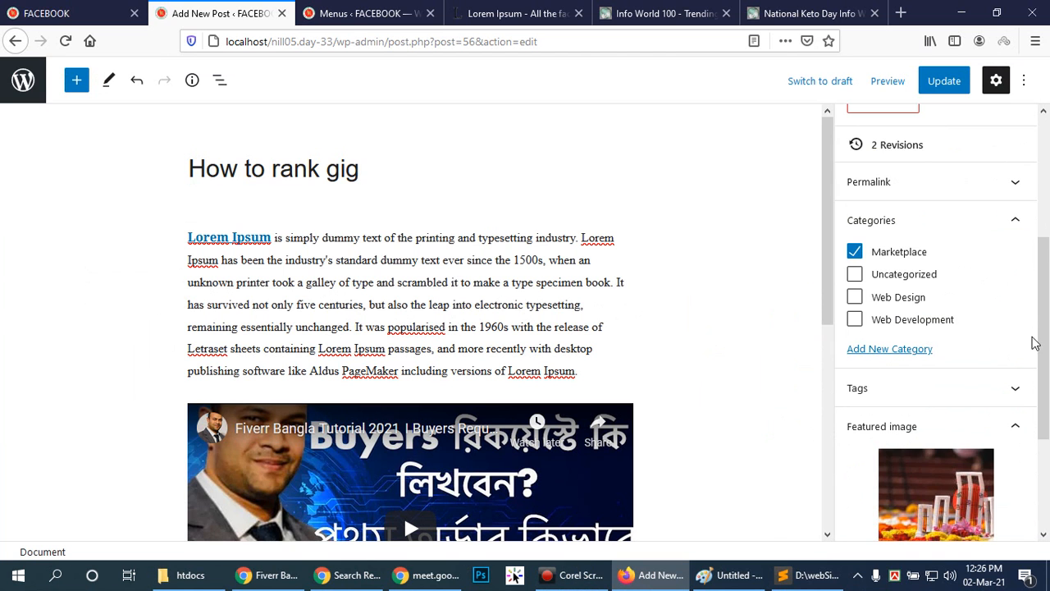
pyautogui.scroll(1, 1036, 305)
pyautogui.scroll(-1, 1035, 306)
pyautogui.click(854, 248)
pyautogui.click(896, 345)
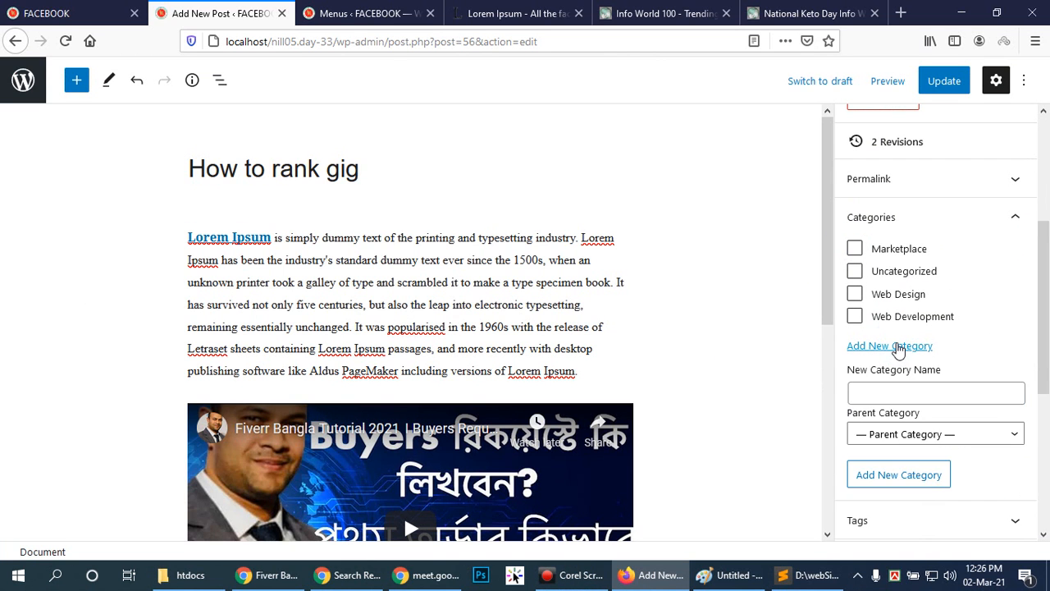
pyautogui.click(952, 394)
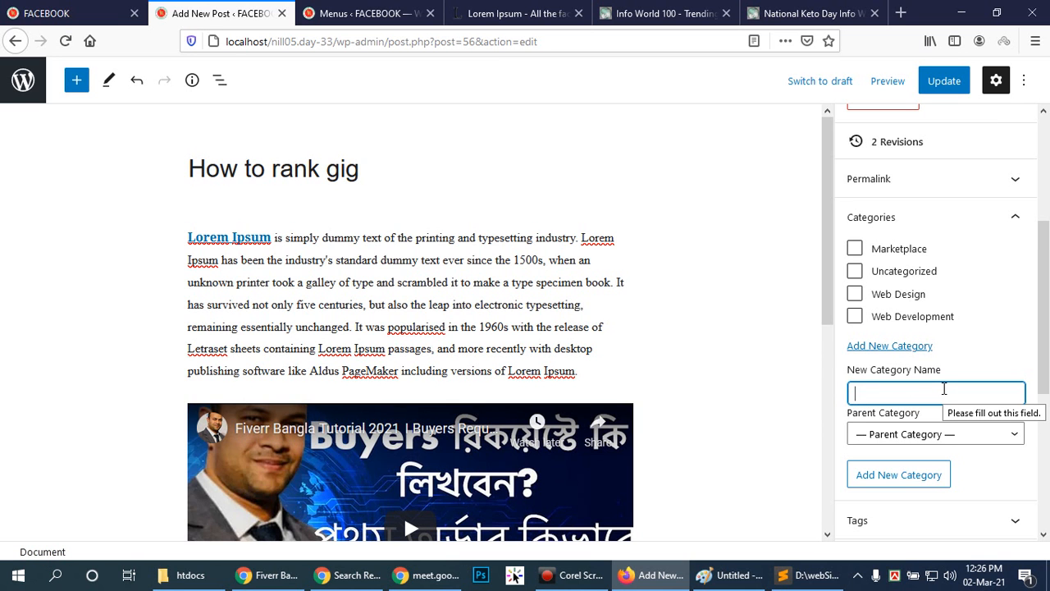
pyautogui.write('Framework')
pyautogui.moveTo(1043, 313); pyautogui.dragTo(1043, 324)
pyautogui.click(898, 451)
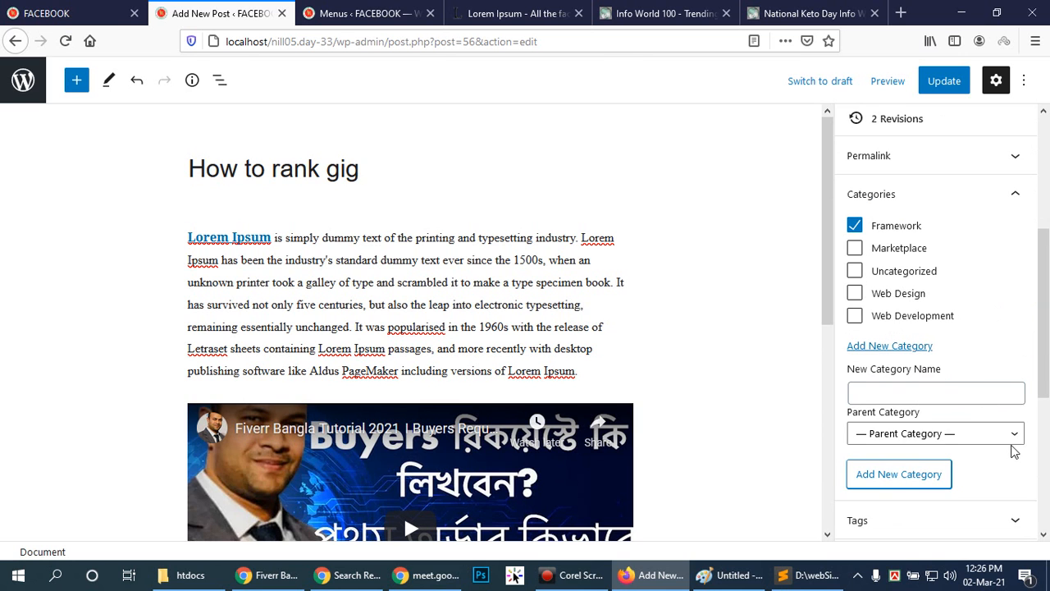
# Check the parent category choices and look through the post's remaining settings, down to featured image, excerpt and discussion.
pyautogui.click(1010, 436)
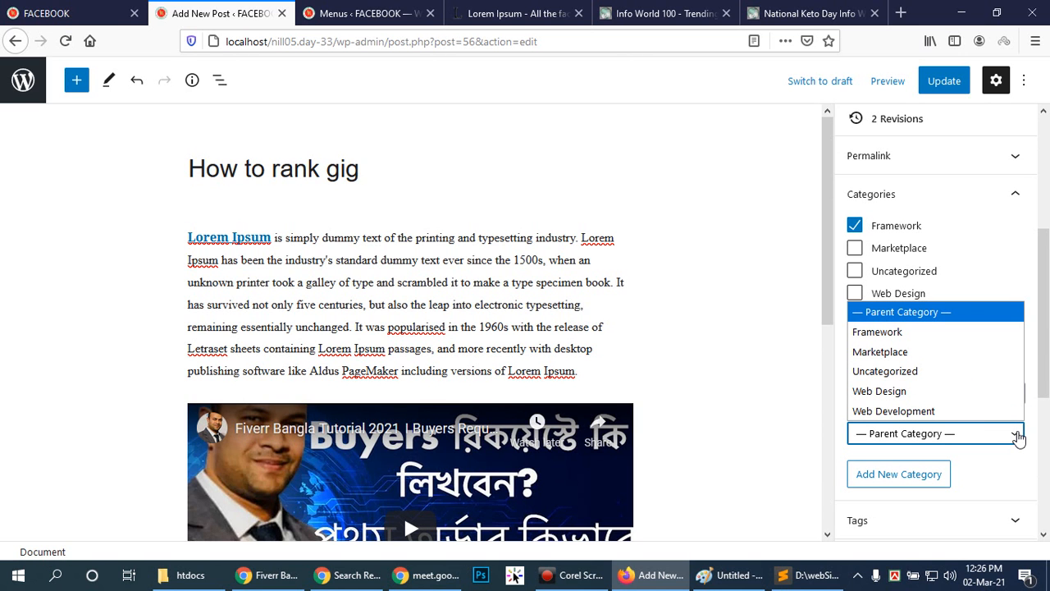
pyautogui.moveTo(1043, 298); pyautogui.dragTo(1043, 324)
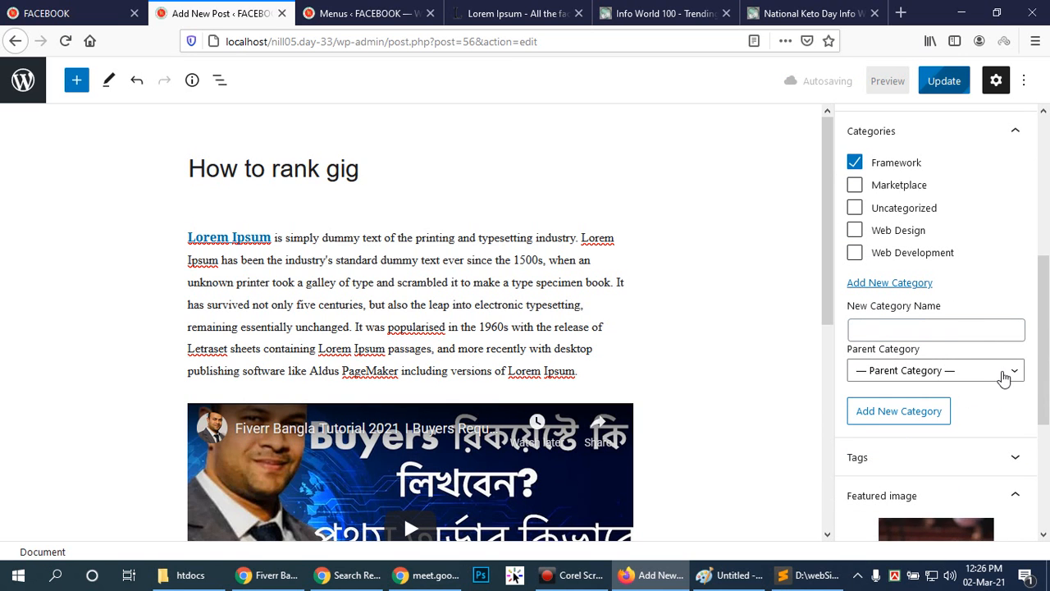
pyautogui.moveTo(1044, 344); pyautogui.dragTo(1048, 318)
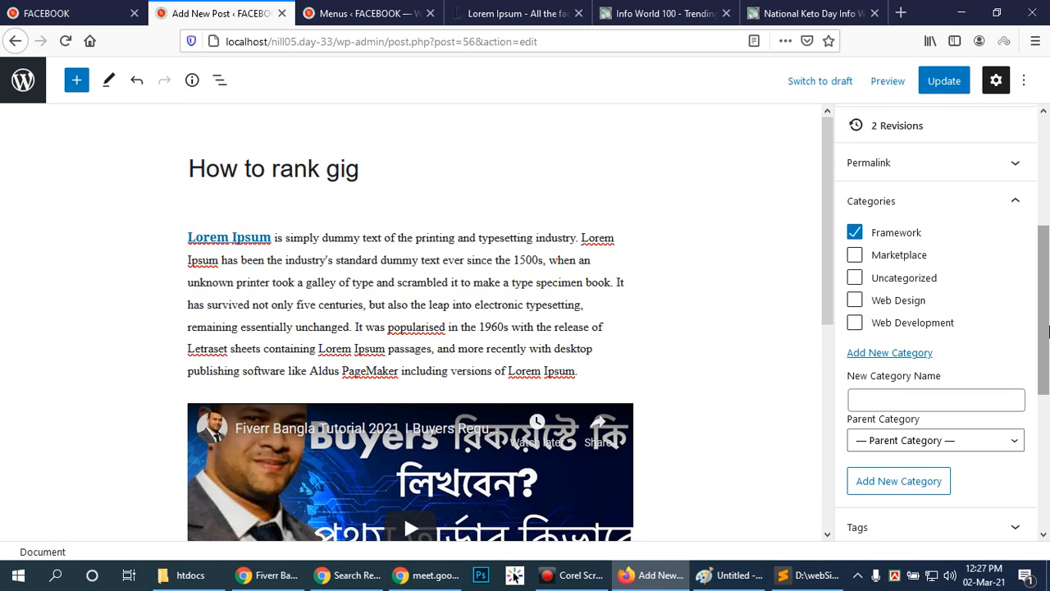
pyautogui.moveTo(1049, 331)
pyautogui.mouseDown()
pyautogui.moveTo(1049, 347)
pyautogui.moveTo(1045, 190)
pyautogui.moveTo(1047, 322)
pyautogui.mouseUp()
pyautogui.moveTo(1047, 395); pyautogui.dragTo(1047, 418)
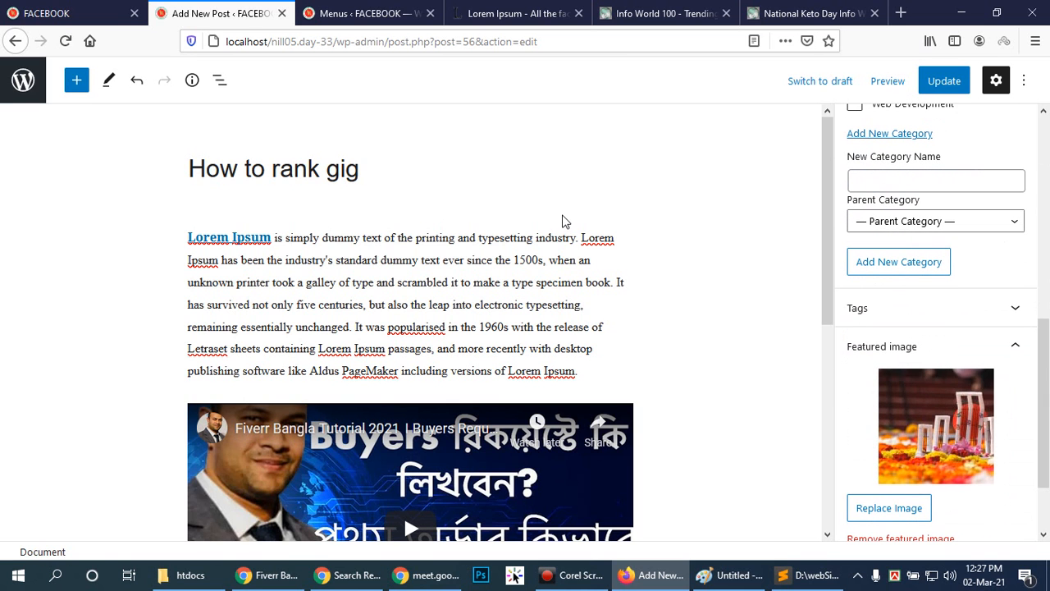
pyautogui.moveTo(1047, 336); pyautogui.dragTo(1047, 404)
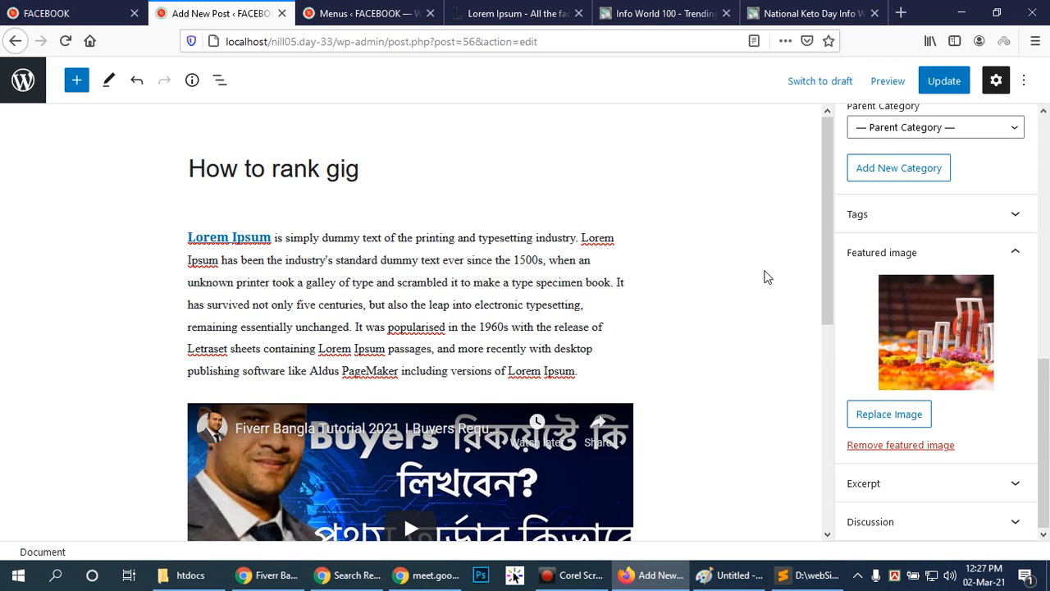
pyautogui.moveTo(1044, 441); pyautogui.dragTo(1046, 156)
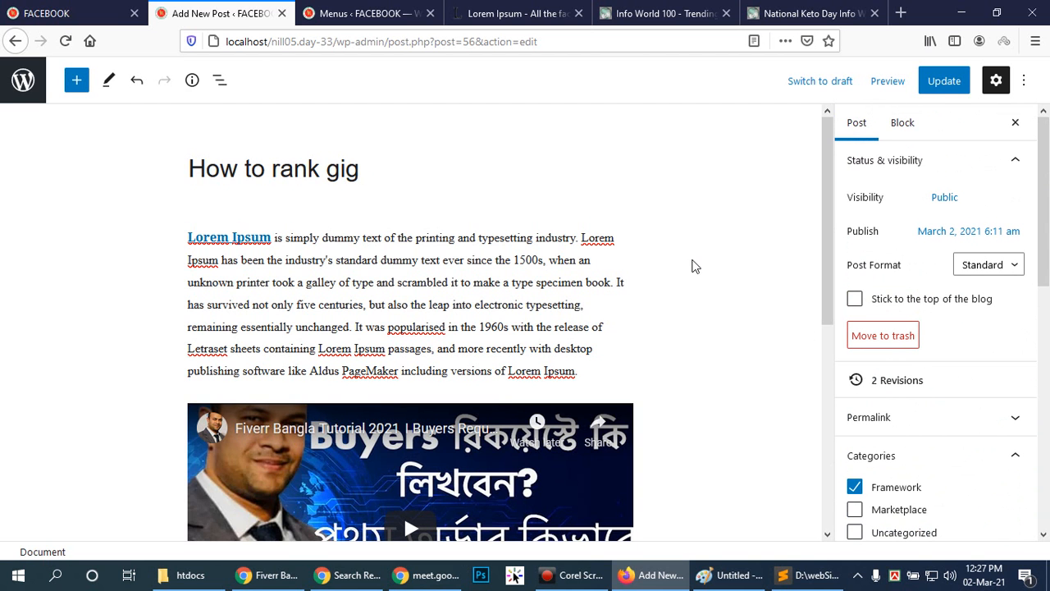
# Show the WordPress Menus page, then return to the logged-out site in Chrome and view its Home page.
pyautogui.click(374, 14)
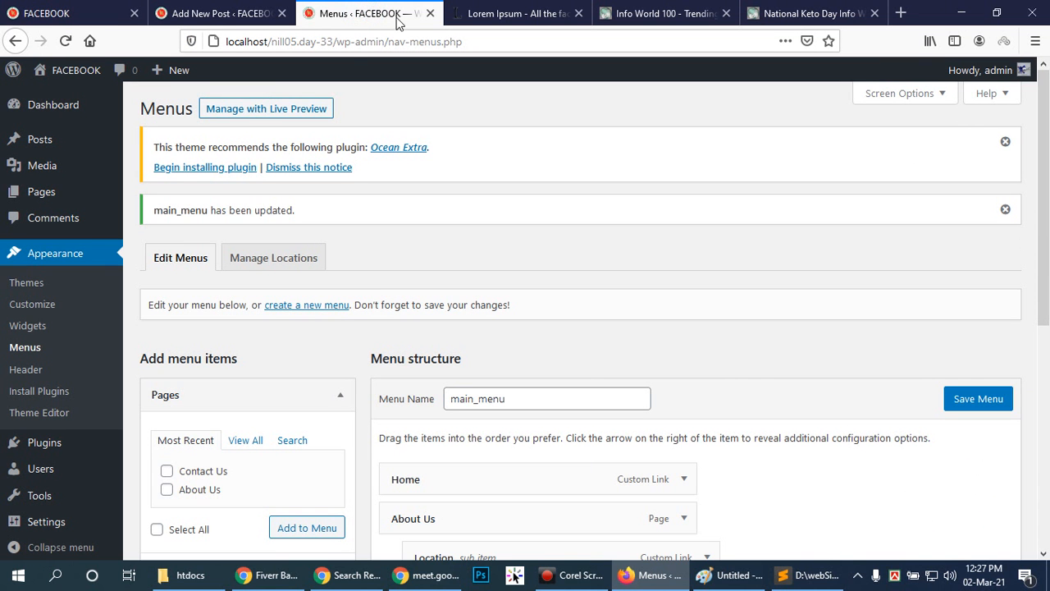
pyautogui.click(303, 579)
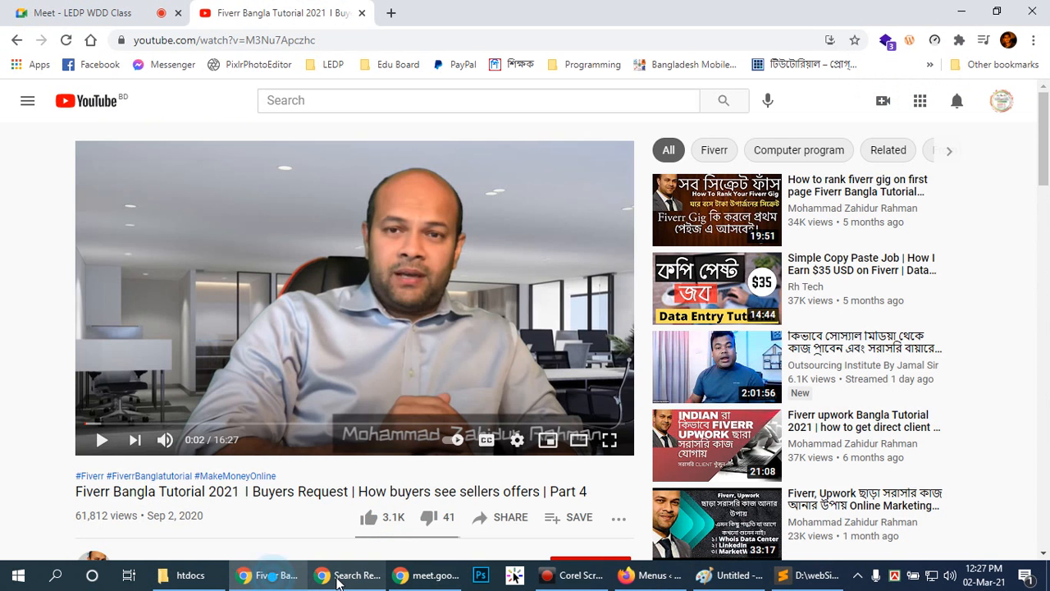
pyautogui.click(346, 578)
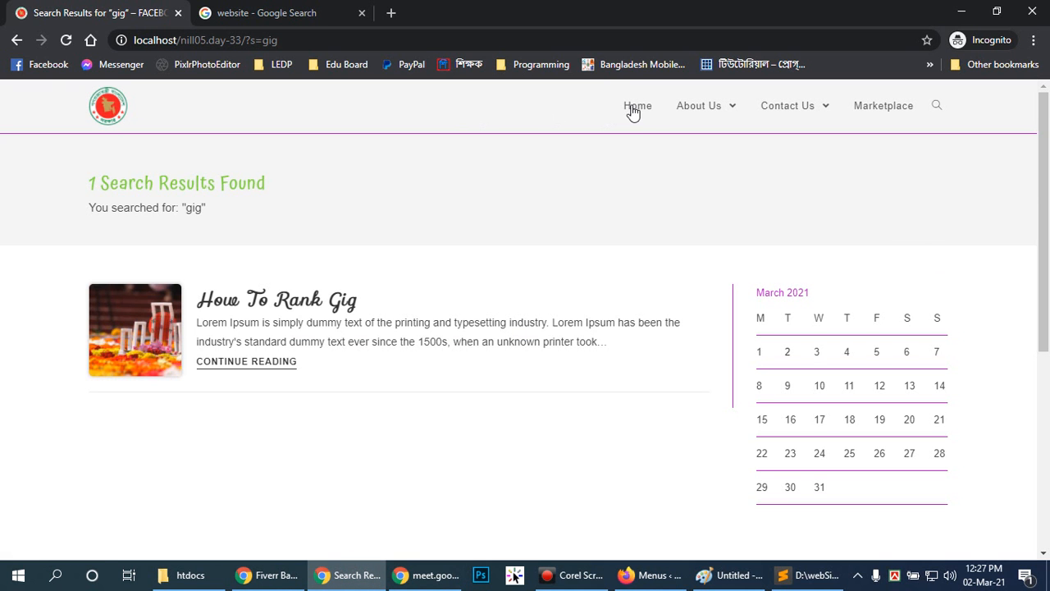
pyautogui.click(633, 107)
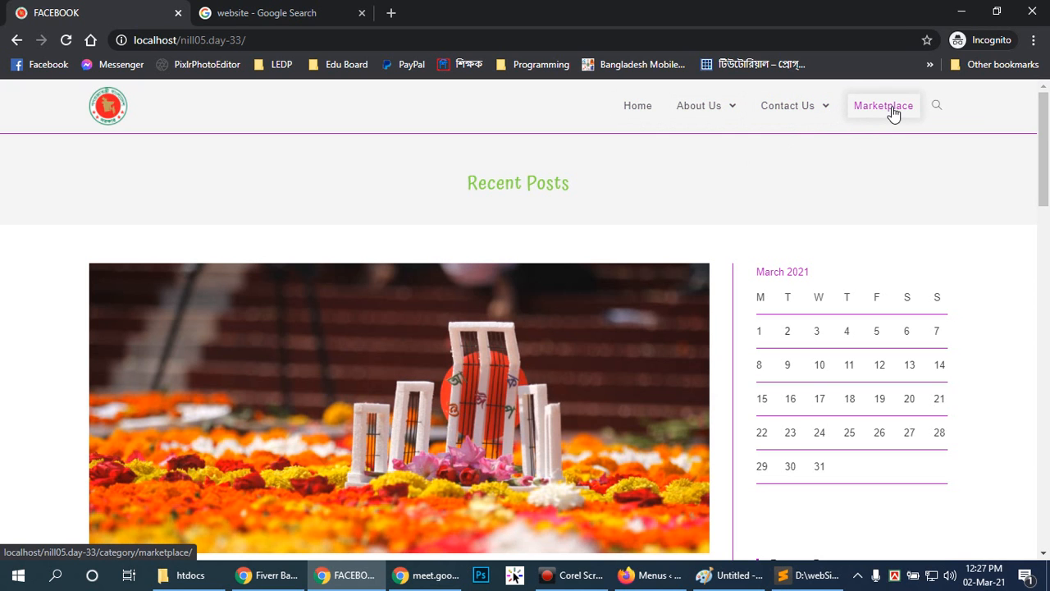
pyautogui.moveTo(1046, 135); pyautogui.dragTo(1049, 137)
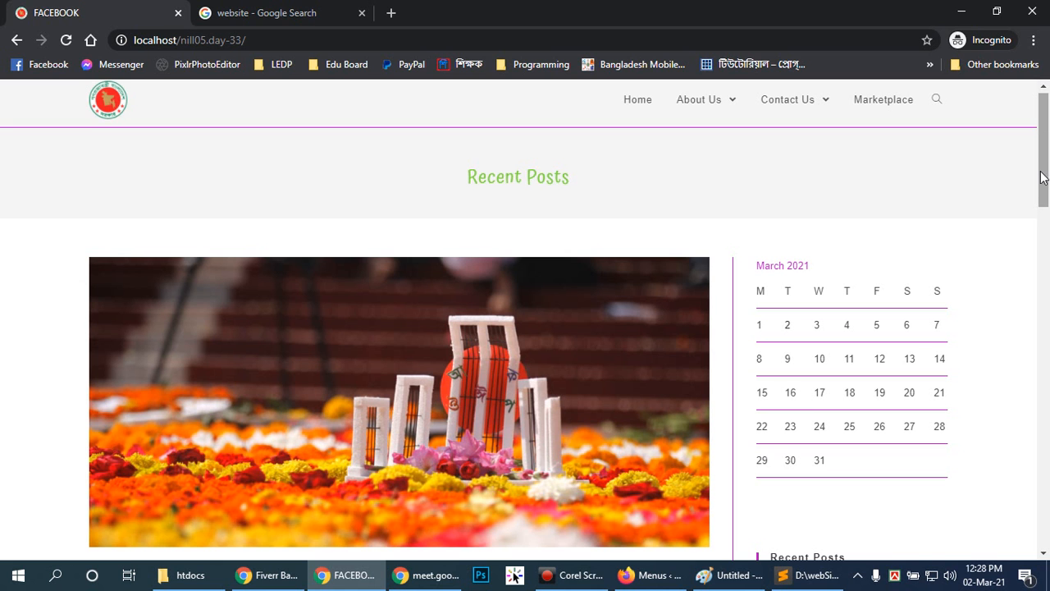
# Switch to the topic list in Paint and draw a red rectangle around "2. Category Creation.".
pyautogui.click(720, 575)
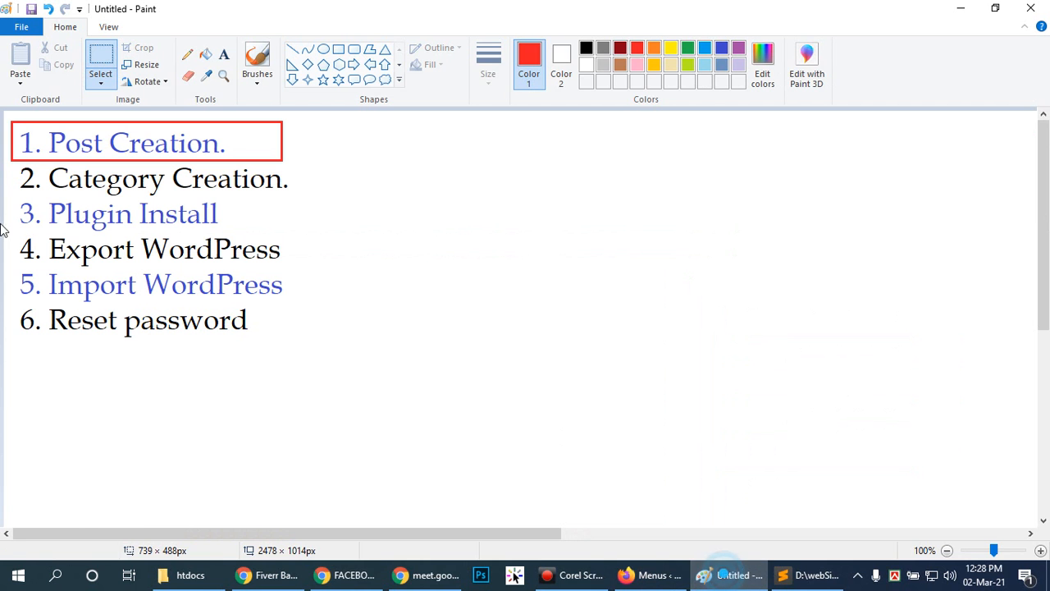
pyautogui.click(338, 50)
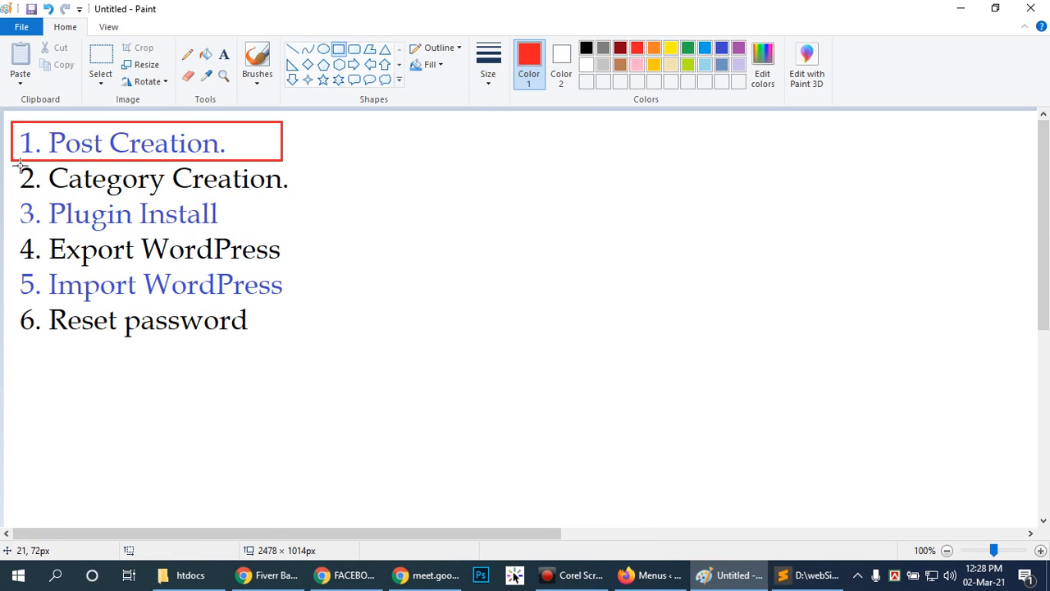
pyautogui.moveTo(17, 162); pyautogui.dragTo(297, 199)
pyautogui.click(337, 202)
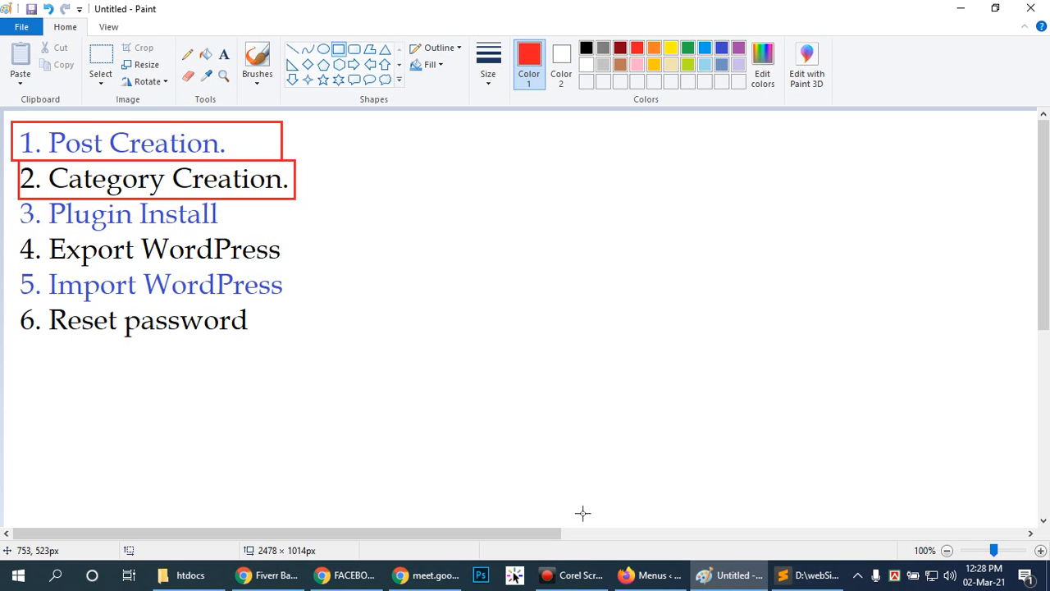
# Return to the WordPress admin in Firefox and open the Themes page from the Menus page.
pyautogui.click(650, 575)
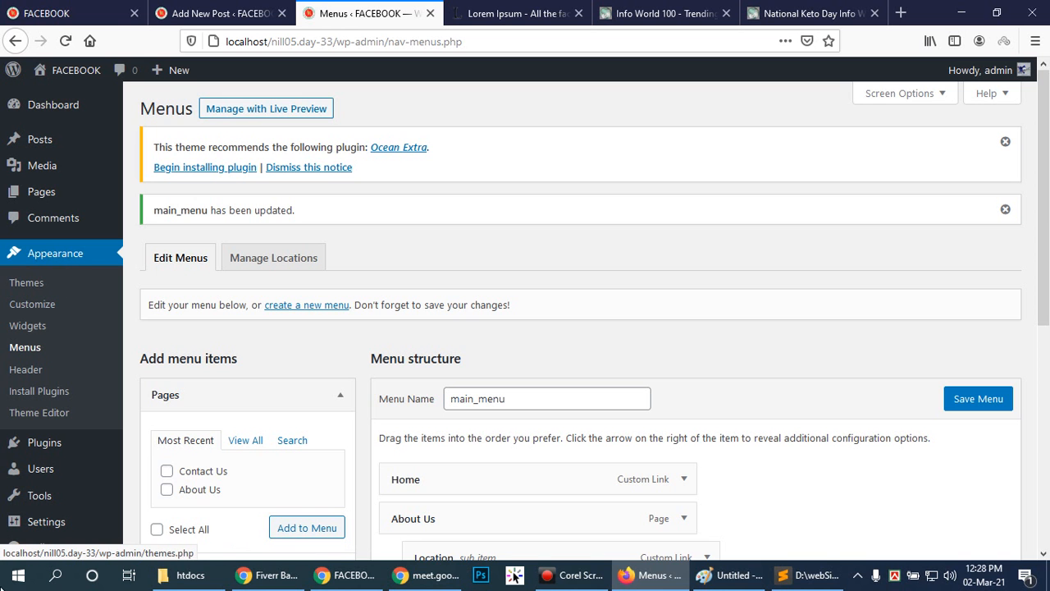
pyautogui.scroll(-3, 57, 435)
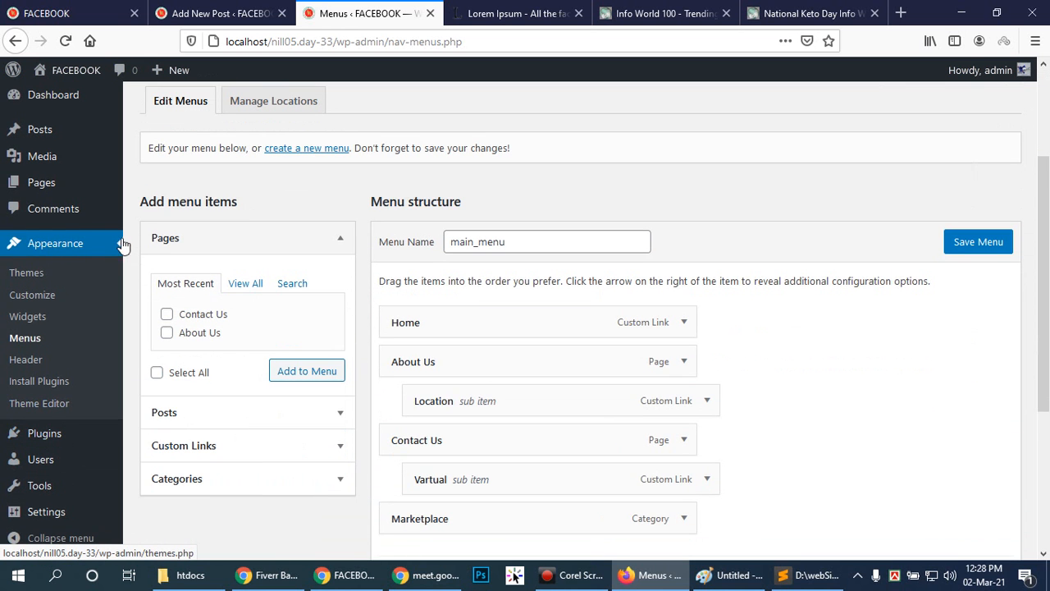
pyautogui.click(23, 246)
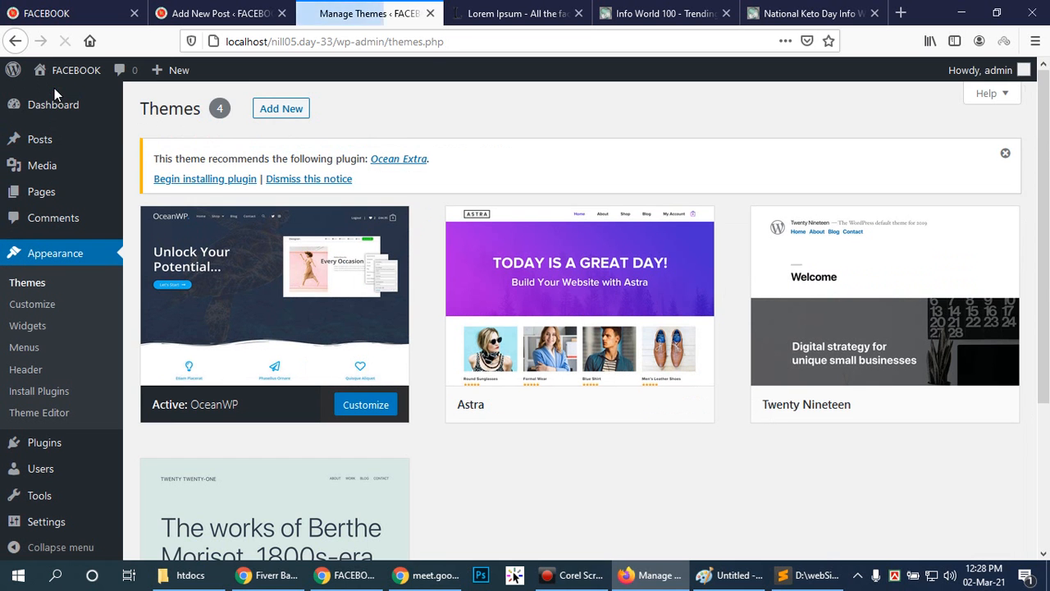
# Open the WordPress admin Dashboard and glance at the Lorem Ipsum page before returning to the Dashboard.
pyautogui.click(55, 105)
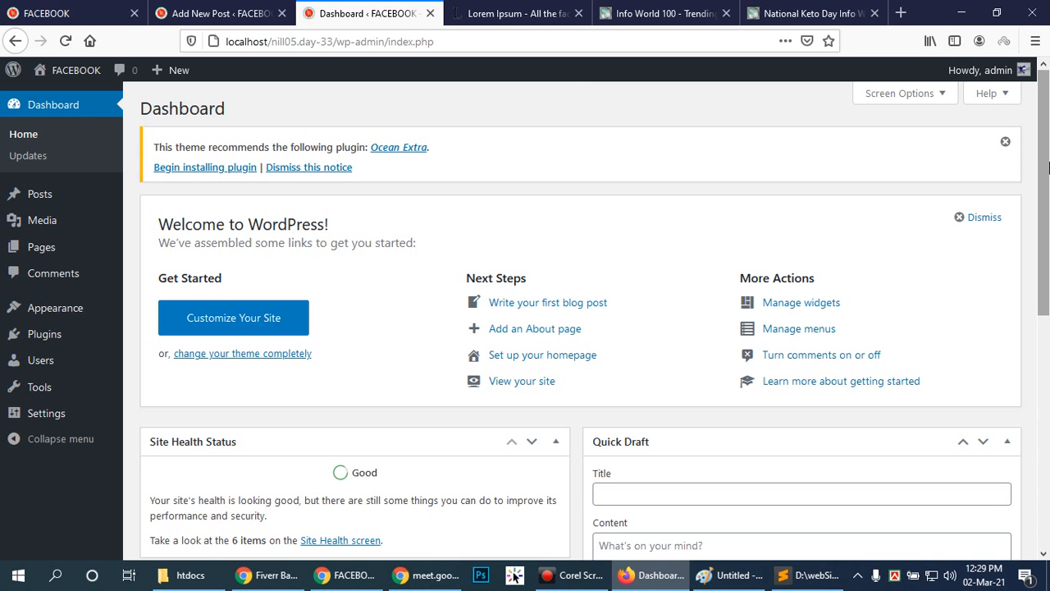
pyautogui.click(545, 104)
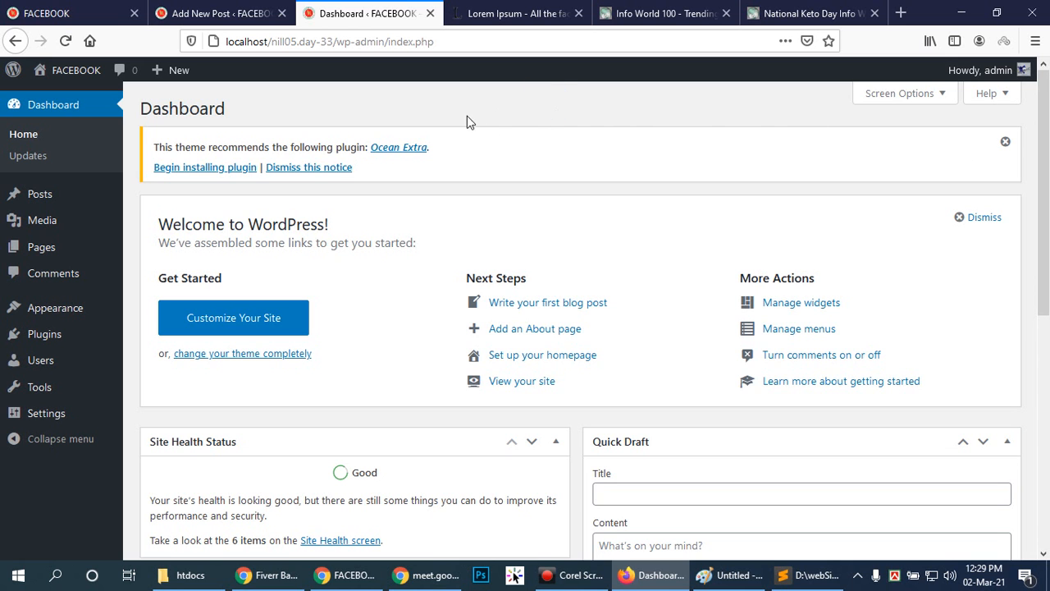
pyautogui.click(638, 8)
pyautogui.click(517, 13)
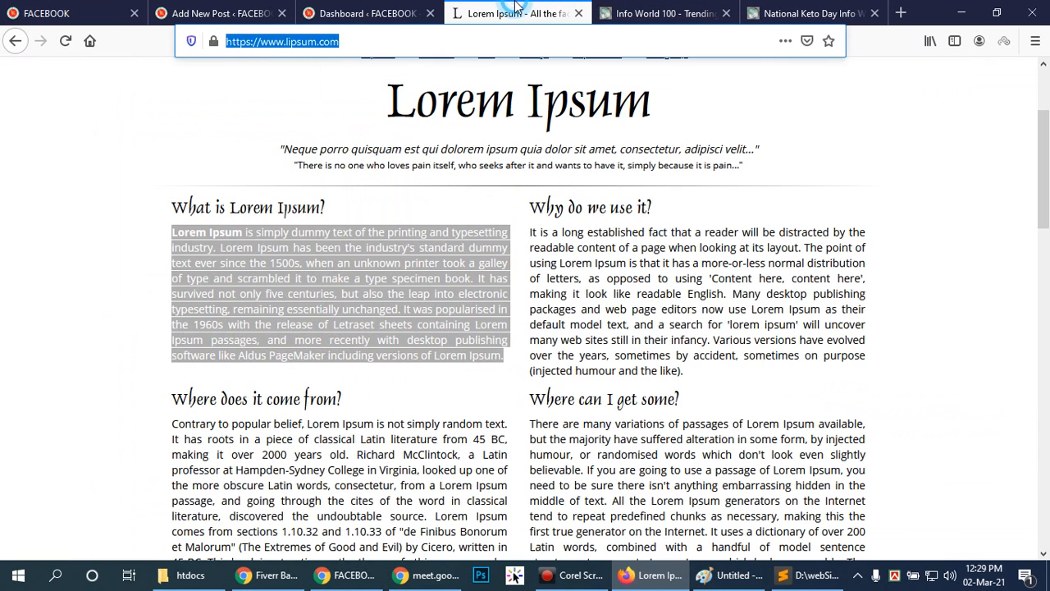
pyautogui.click(368, 13)
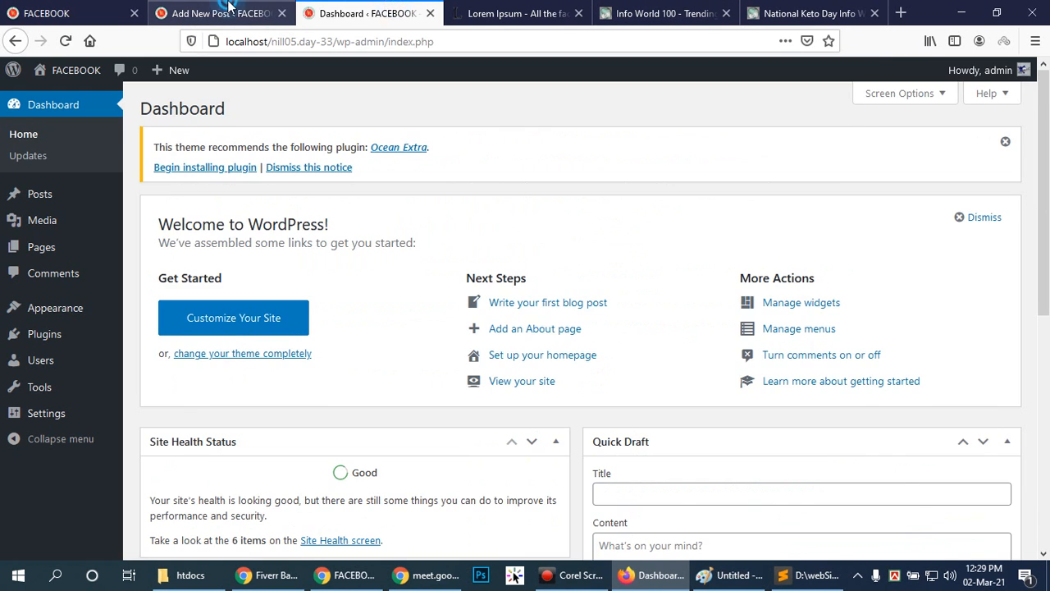
# Go back to the "How to rank gig" post in the editor and update it.
pyautogui.click(237, 8)
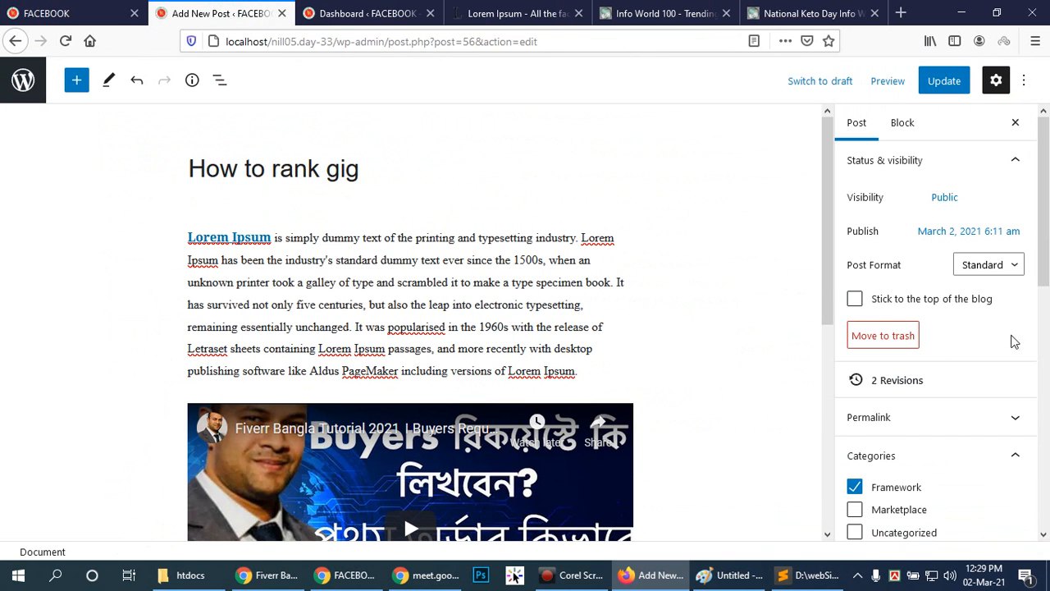
pyautogui.click(23, 80)
pyautogui.click(688, 279)
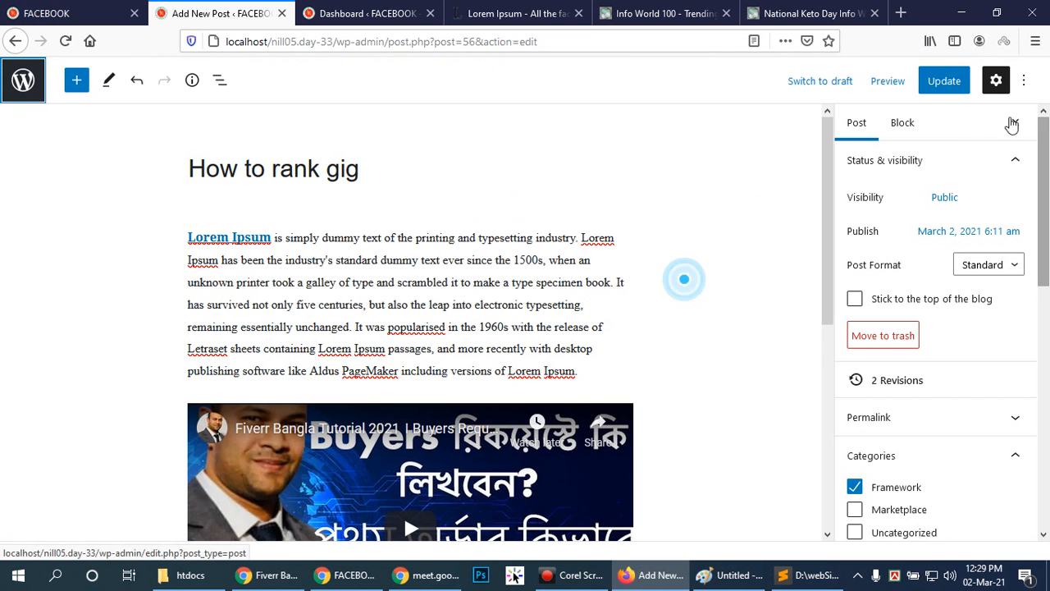
pyautogui.click(945, 81)
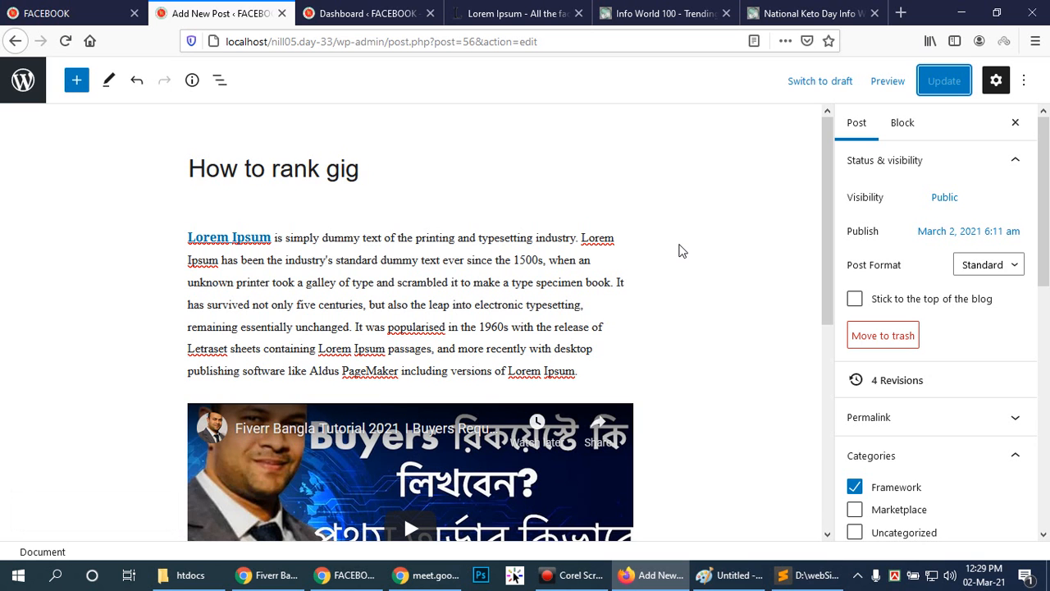
# Open the installed plugins list in the WordPress admin and delete the Hello Dolly plugin, confirming the deletion.
pyautogui.click(70, 12)
pyautogui.click(193, 12)
pyautogui.click(390, 11)
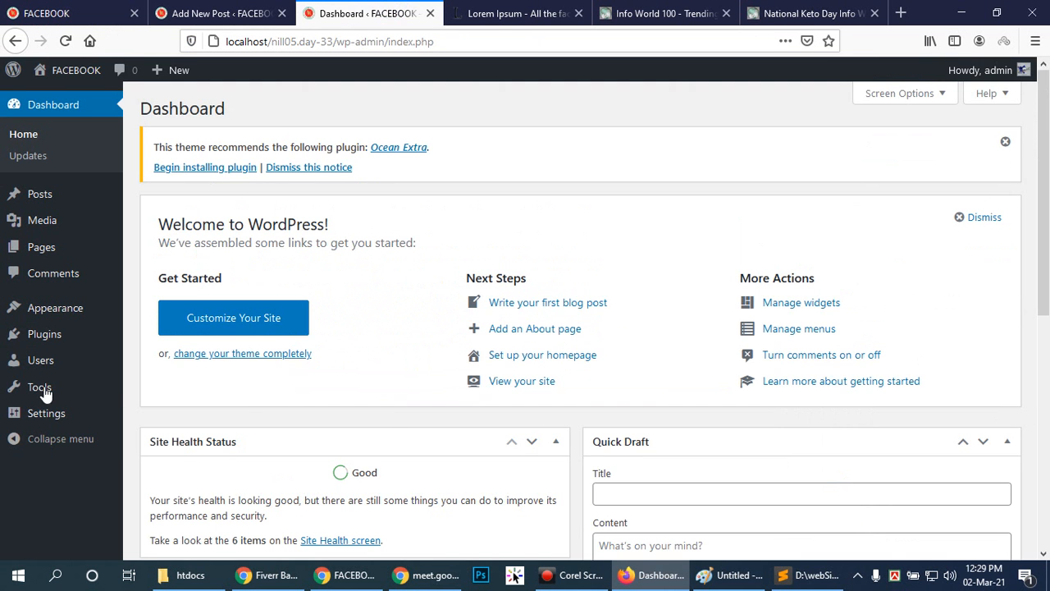
pyautogui.click(45, 335)
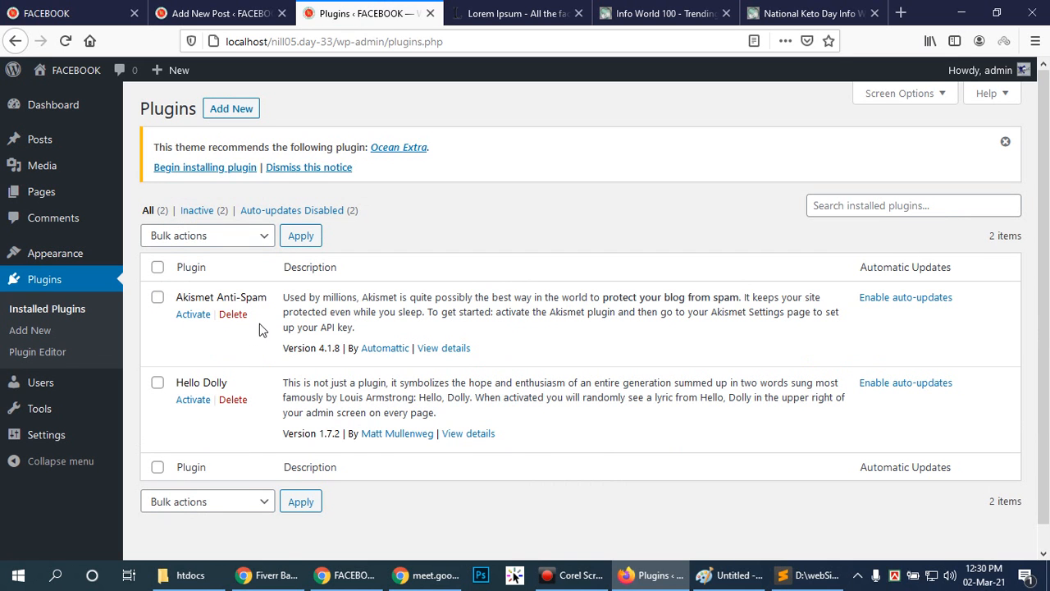
pyautogui.click(233, 400)
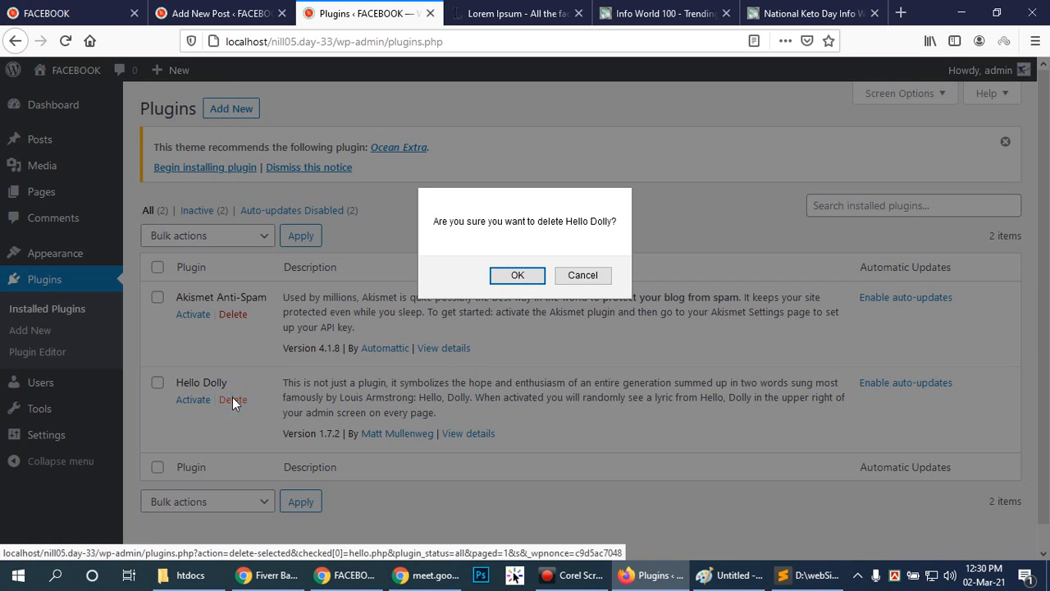
pyautogui.click(518, 275)
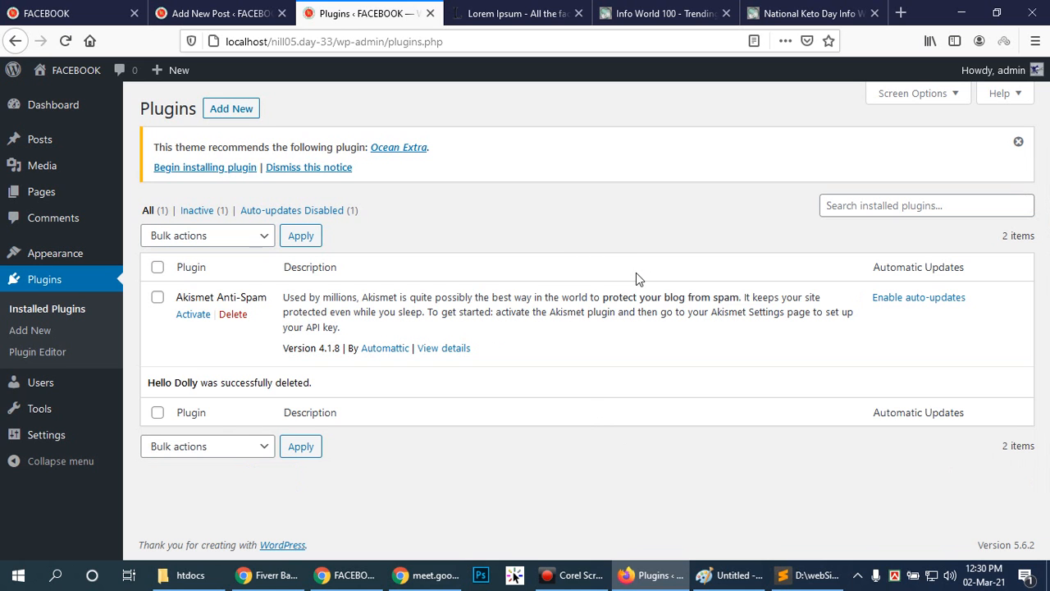
pyautogui.click(587, 489)
pyautogui.click(629, 212)
pyautogui.click(525, 13)
pyautogui.click(615, 13)
pyautogui.click(595, 10)
pyautogui.click(611, 12)
pyautogui.click(455, 11)
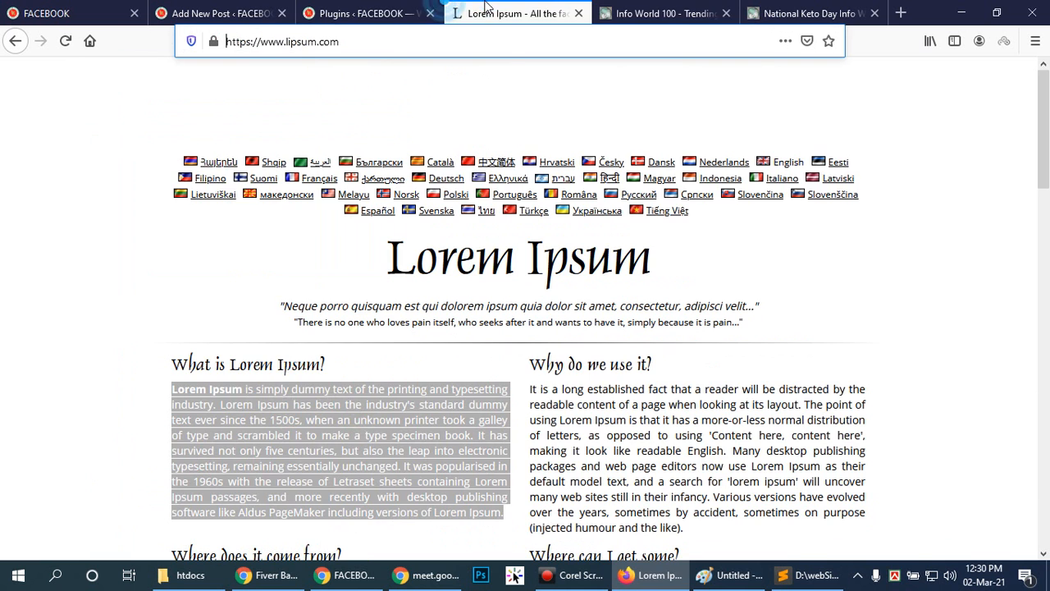
# Load wordpress.org in place of the Info World 100 page and open its Plugins directory.
pyautogui.click(628, 12)
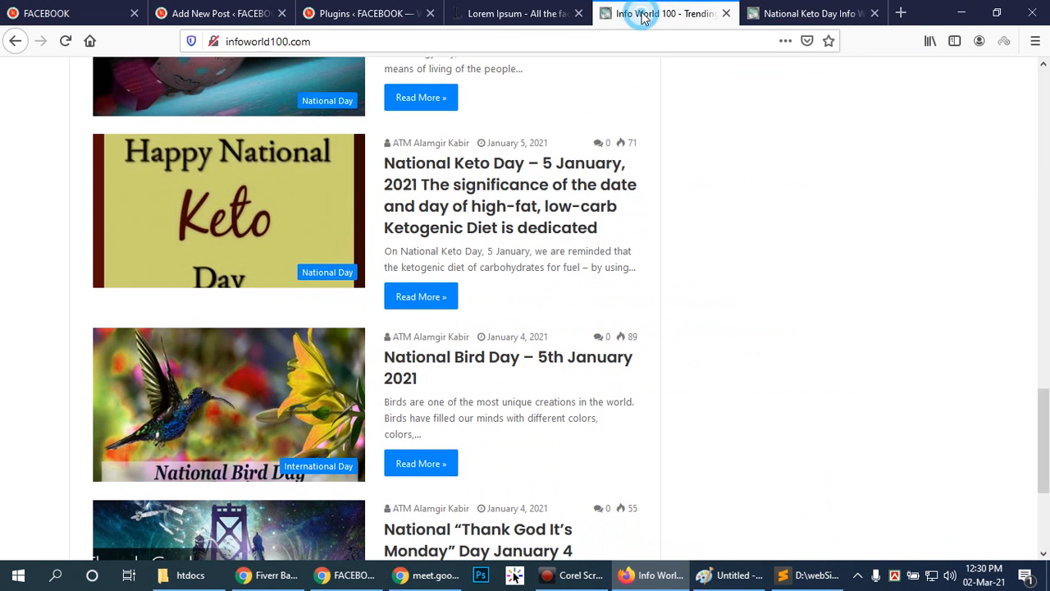
pyautogui.click(506, 43)
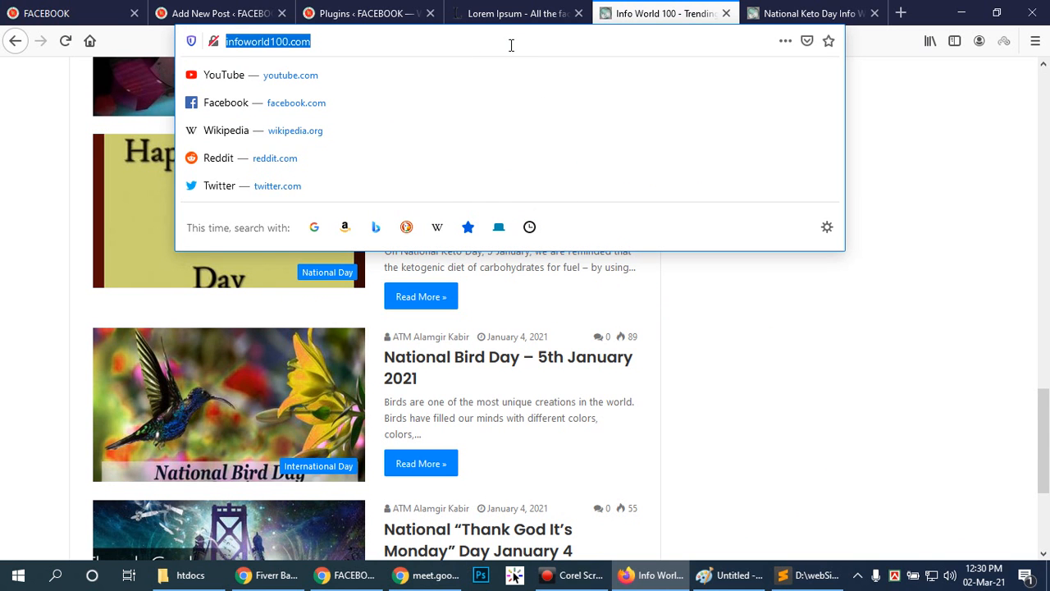
pyautogui.write('dp')
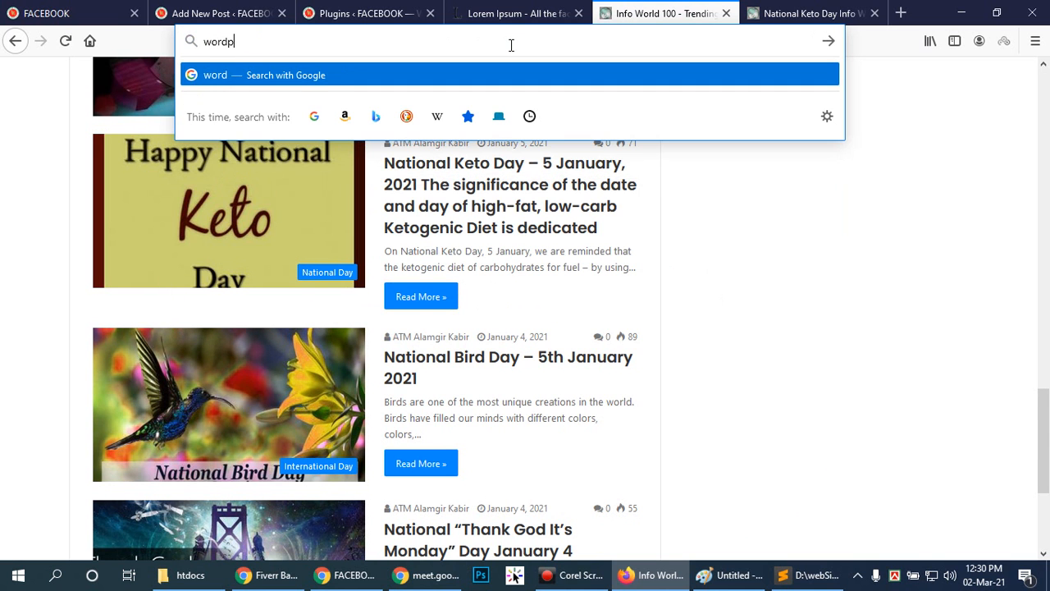
pyautogui.write('ress.org')
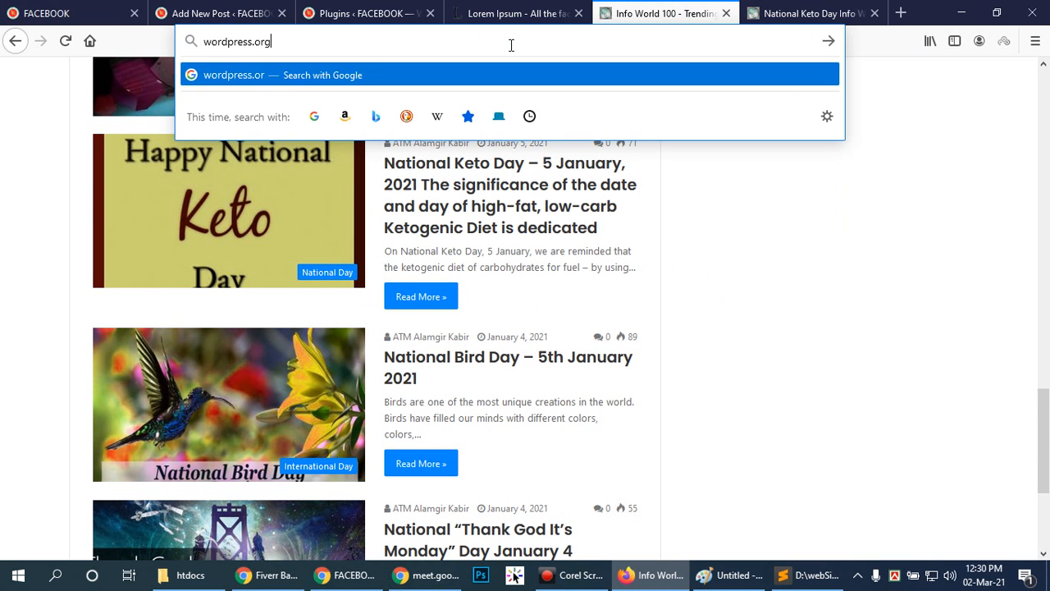
pyautogui.press('Return')
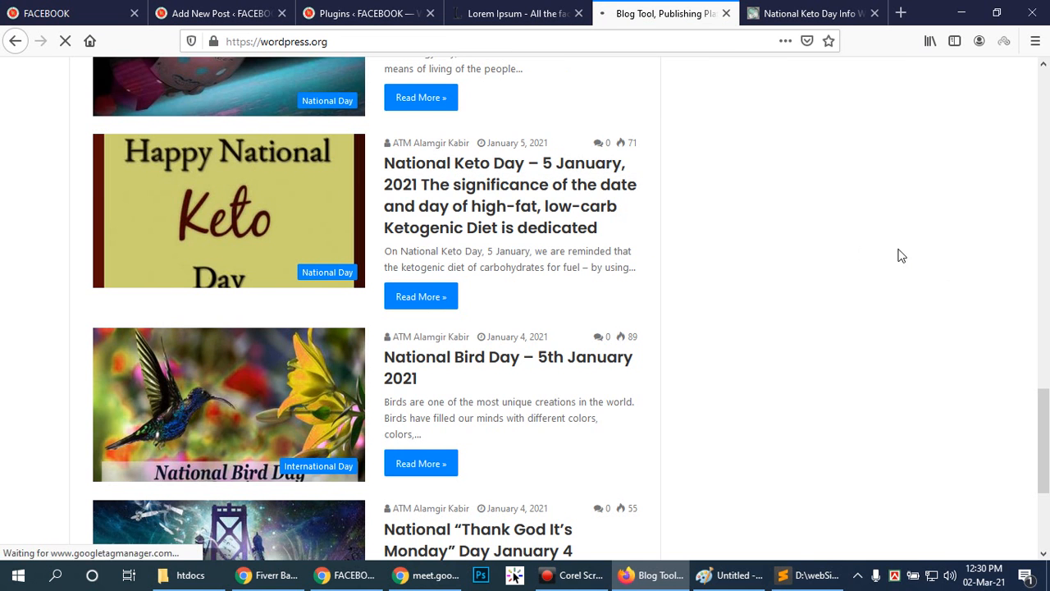
pyautogui.scroll(-7, 701, 336)
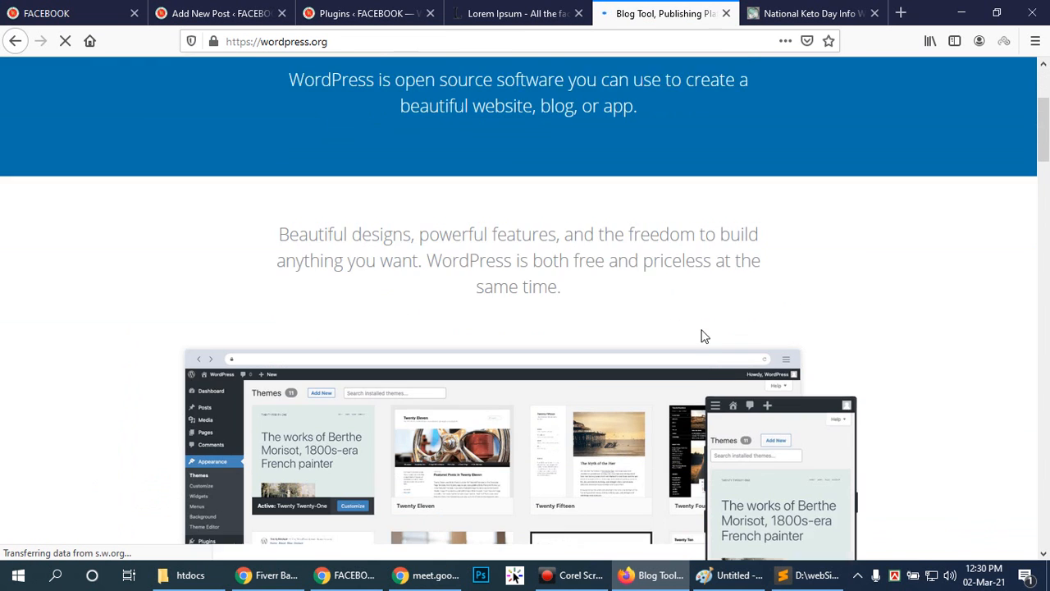
pyautogui.scroll(5, 701, 334)
pyautogui.scroll(3, 432, 259)
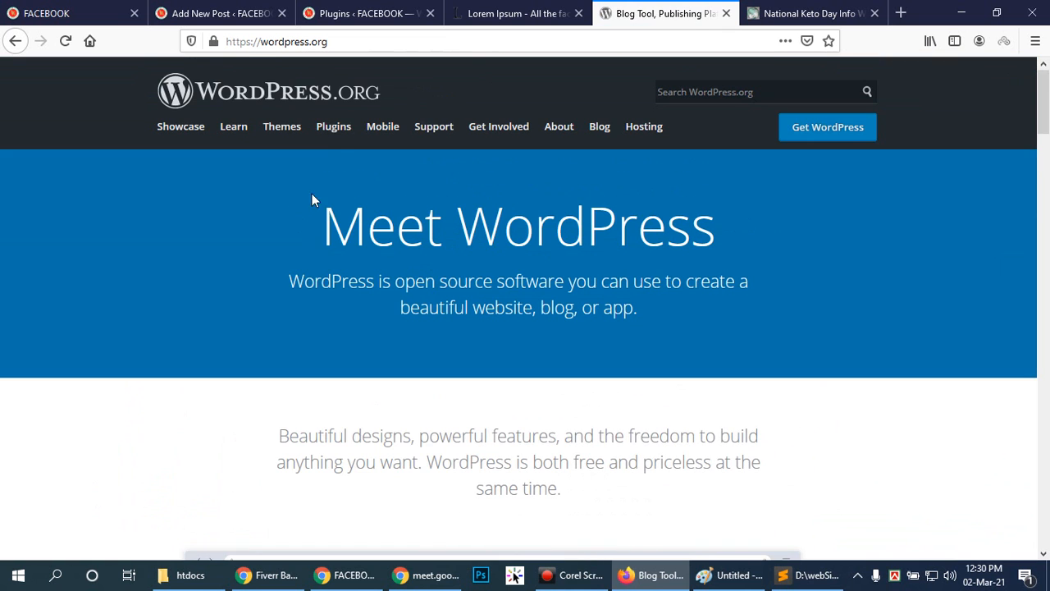
pyautogui.click(335, 135)
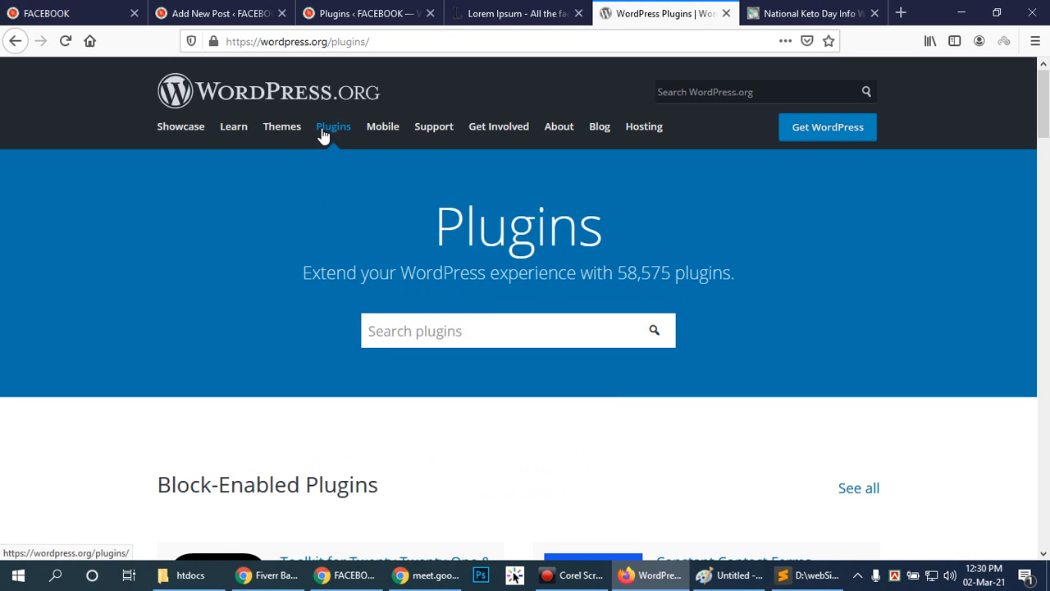
# Search the wordpress.org plugin directory for "contact form 7" and view the Contact Form 7 plugin page.
pyautogui.scroll(-3, 593, 434)
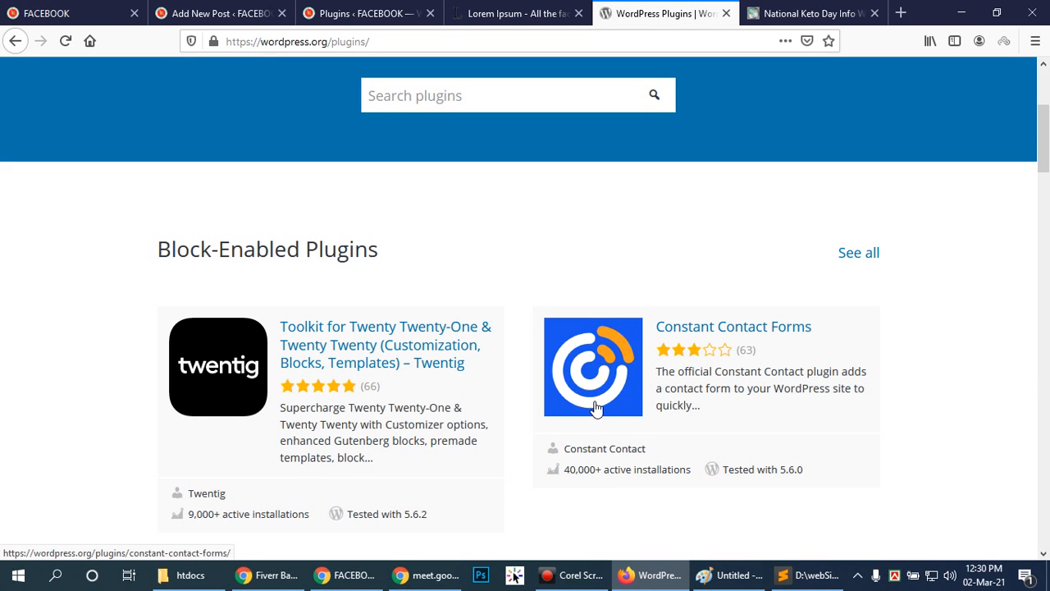
pyautogui.scroll(-4, 596, 408)
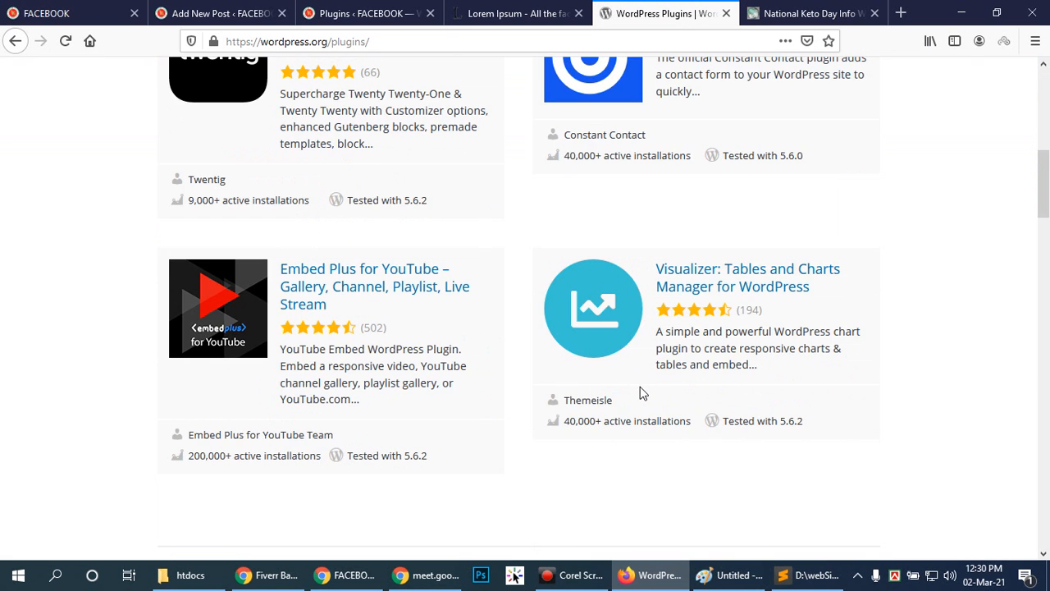
pyautogui.scroll(7, 643, 394)
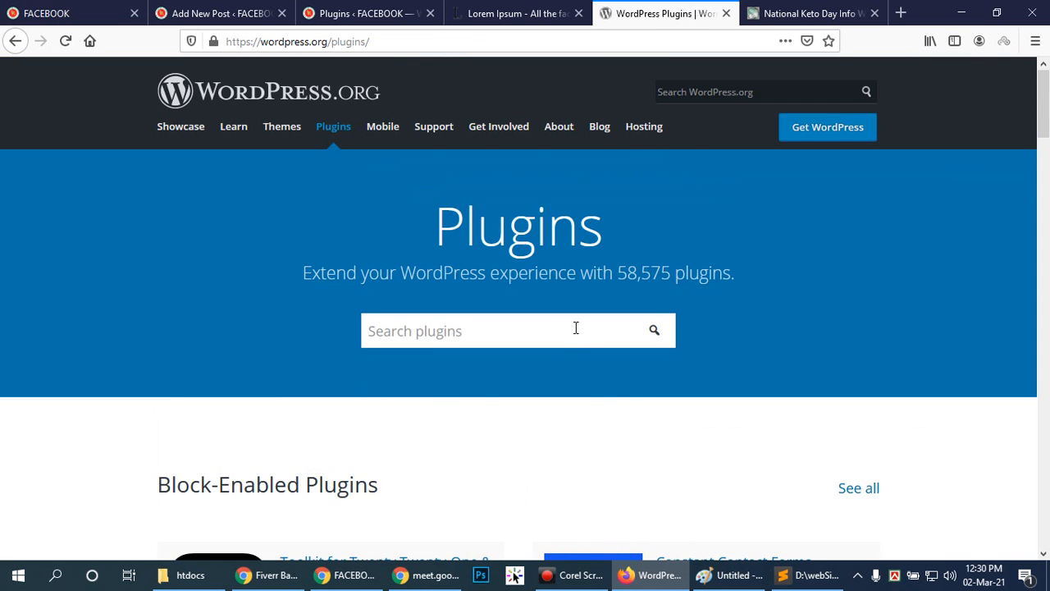
pyautogui.scroll(-1, 566, 321)
pyautogui.scroll(1, 541, 308)
pyautogui.click(526, 322)
pyautogui.write('contact form 7')
pyautogui.press('Return')
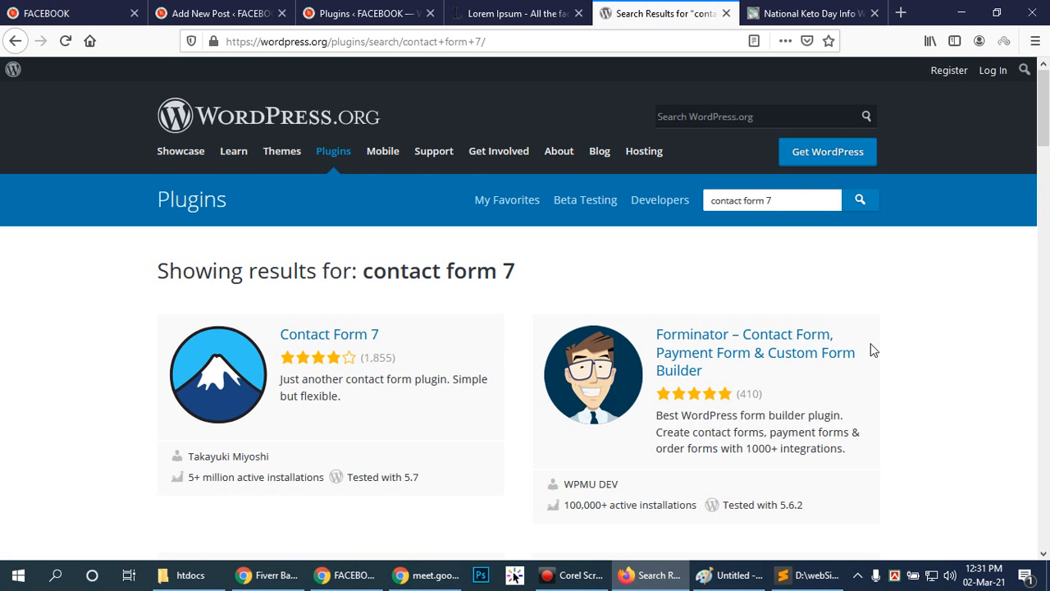
pyautogui.click(319, 337)
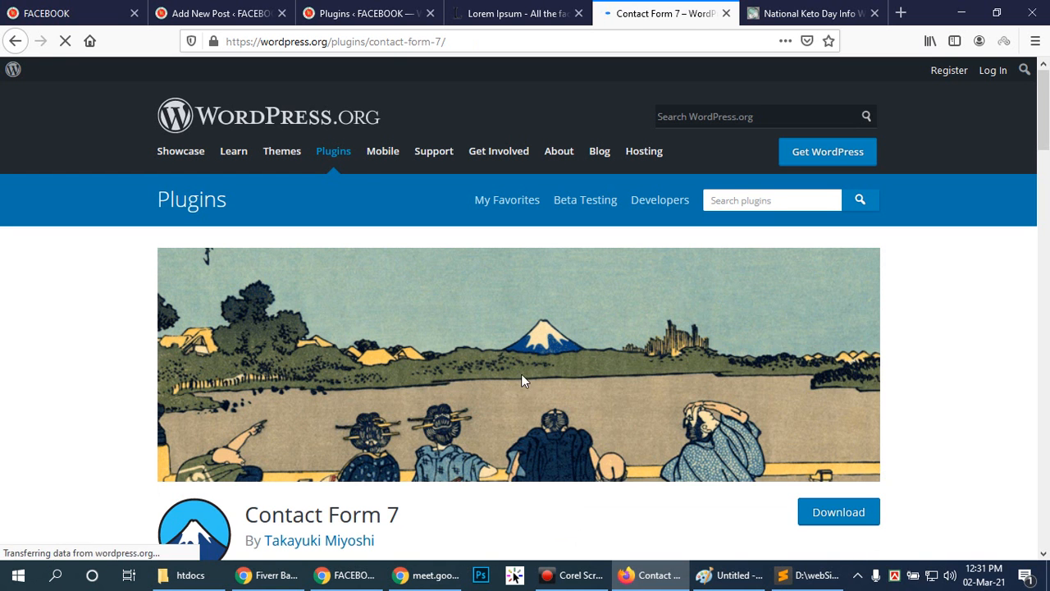
pyautogui.scroll(-2, 897, 356)
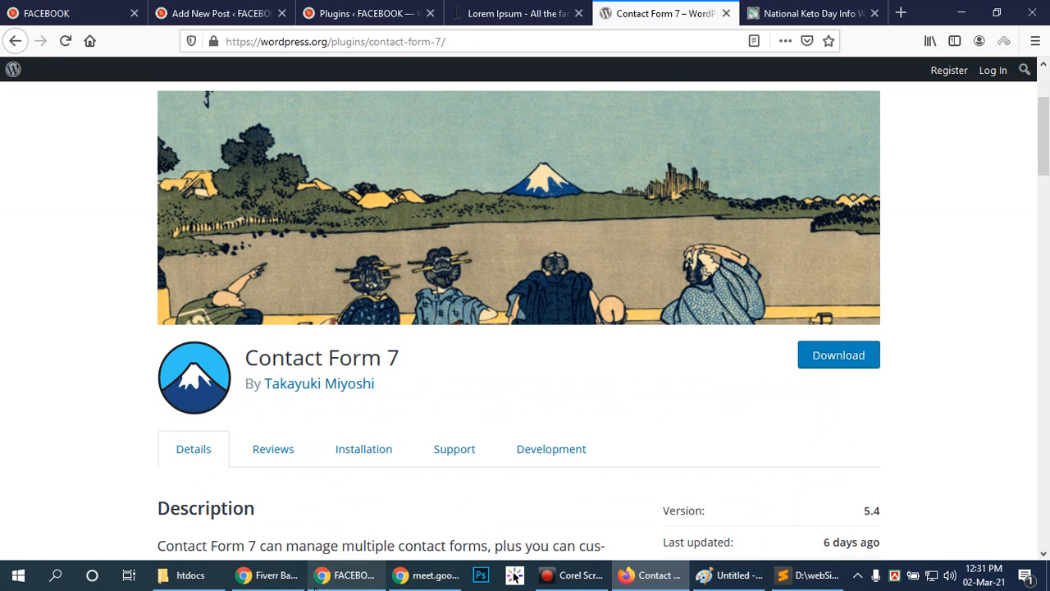
# Return to the site's Plugins page, start adding a new plugin and search for "contact form 7".
pyautogui.click(328, 13)
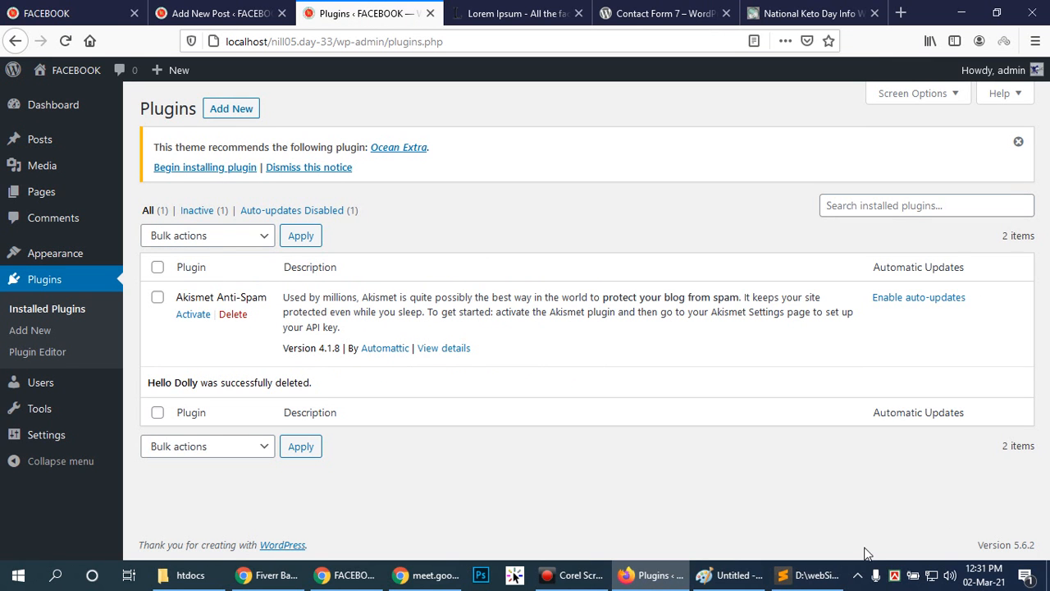
pyautogui.click(241, 104)
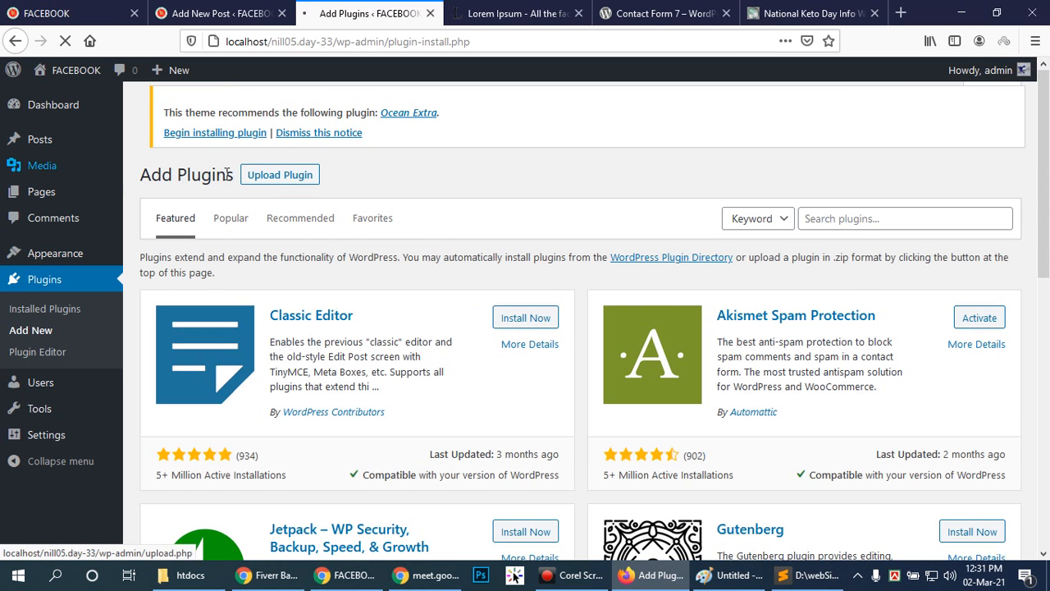
pyautogui.click(826, 214)
pyautogui.write('conta')
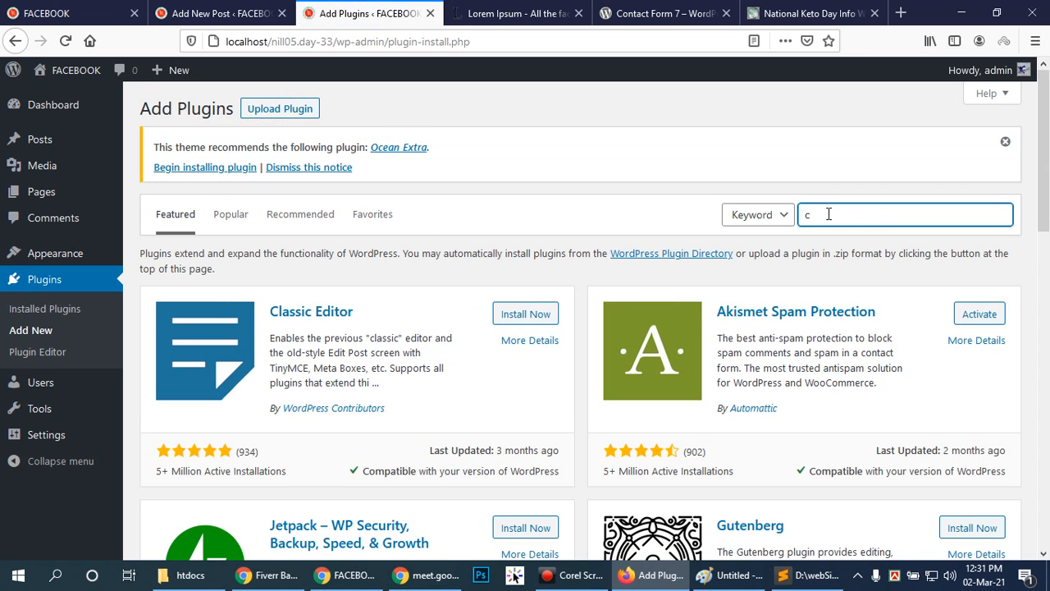
pyautogui.write('ct form 7')
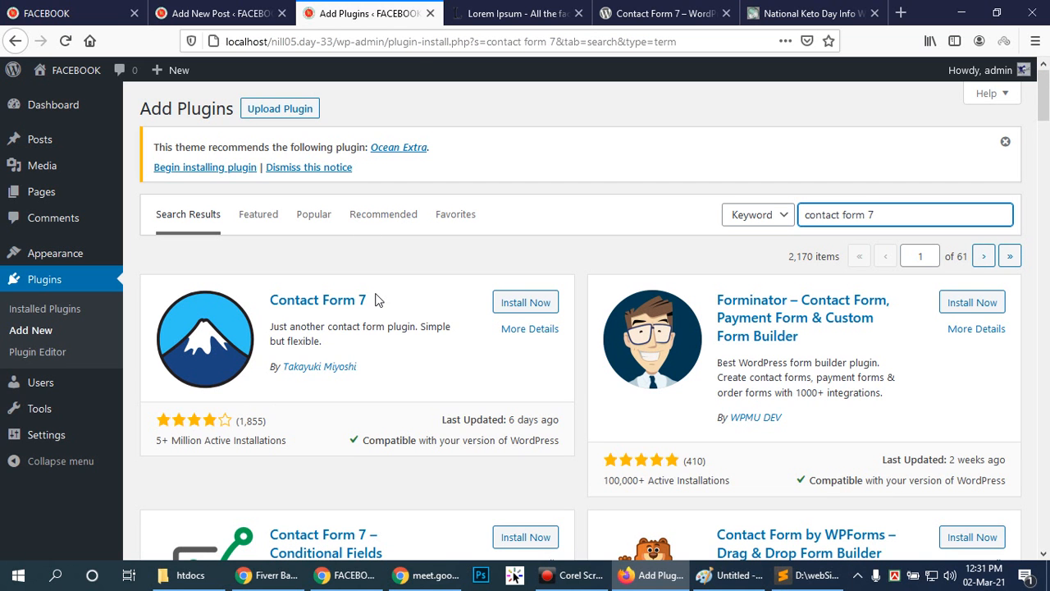
# Look through the contact form 7 search results and install the Contact Form by WPForms plugin.
pyautogui.scroll(-3, 346, 337)
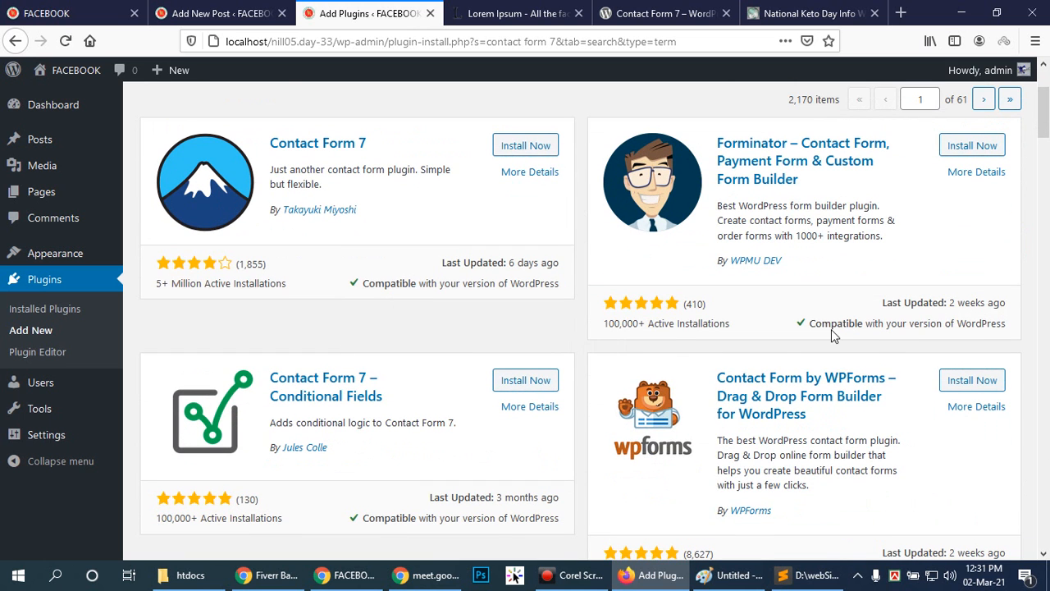
pyautogui.scroll(-2, 355, 269)
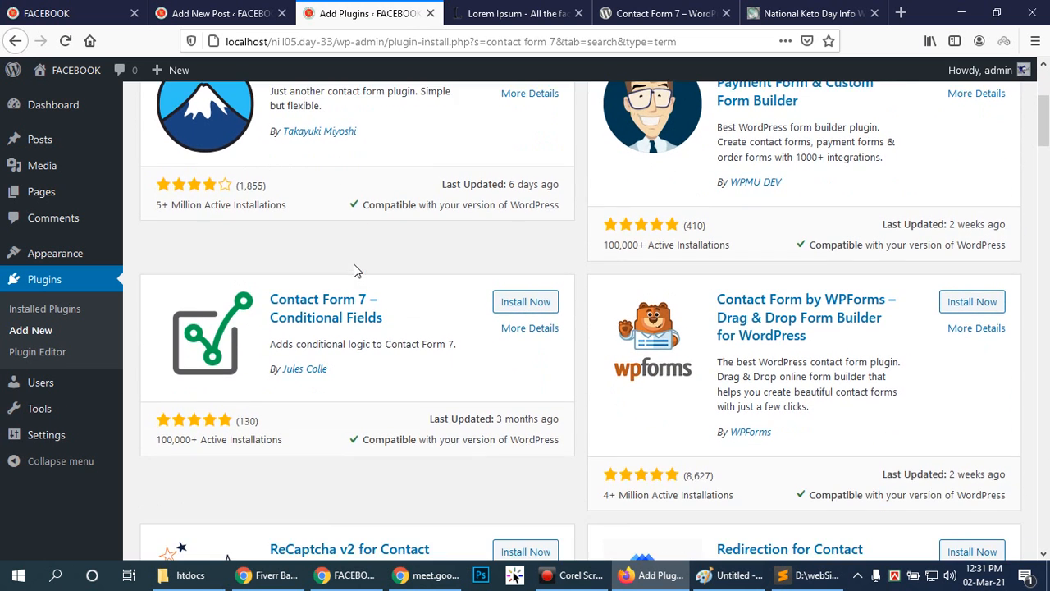
pyautogui.scroll(2, 358, 265)
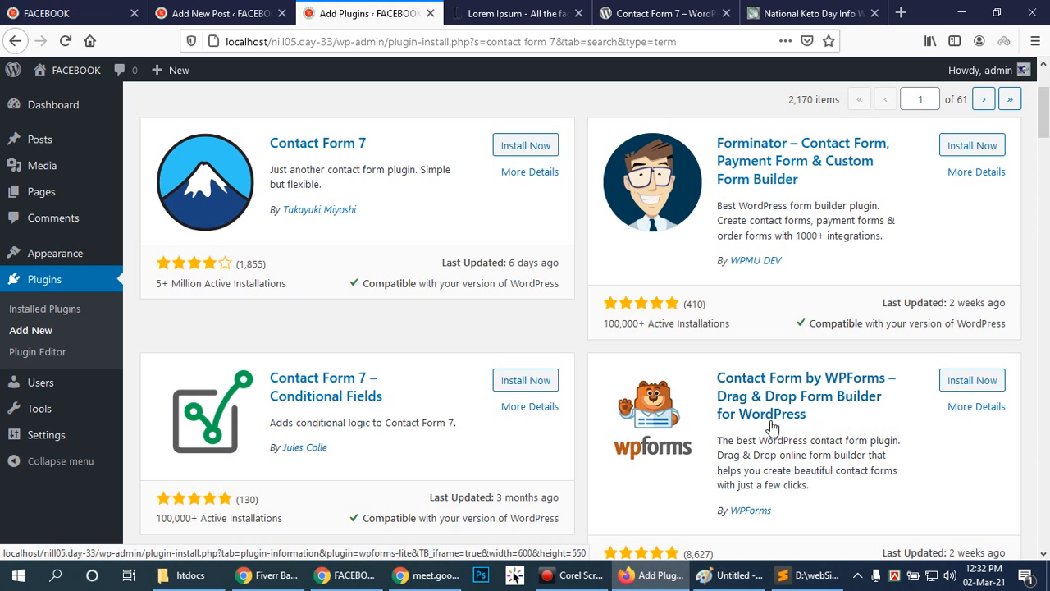
pyautogui.scroll(-1, 809, 439)
pyautogui.scroll(-2, 810, 439)
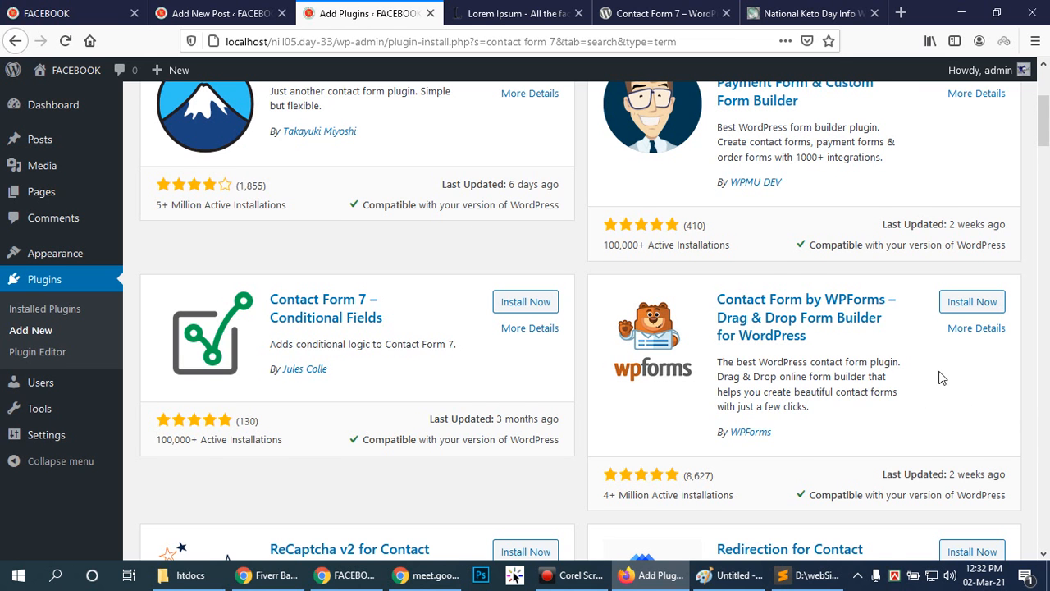
pyautogui.scroll(-1, 942, 381)
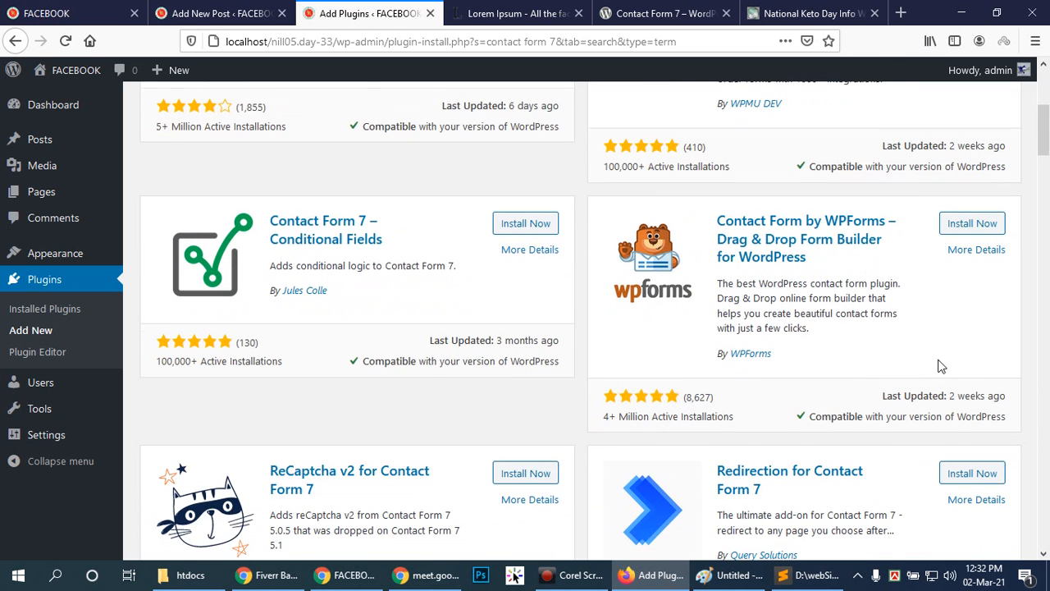
pyautogui.click(977, 228)
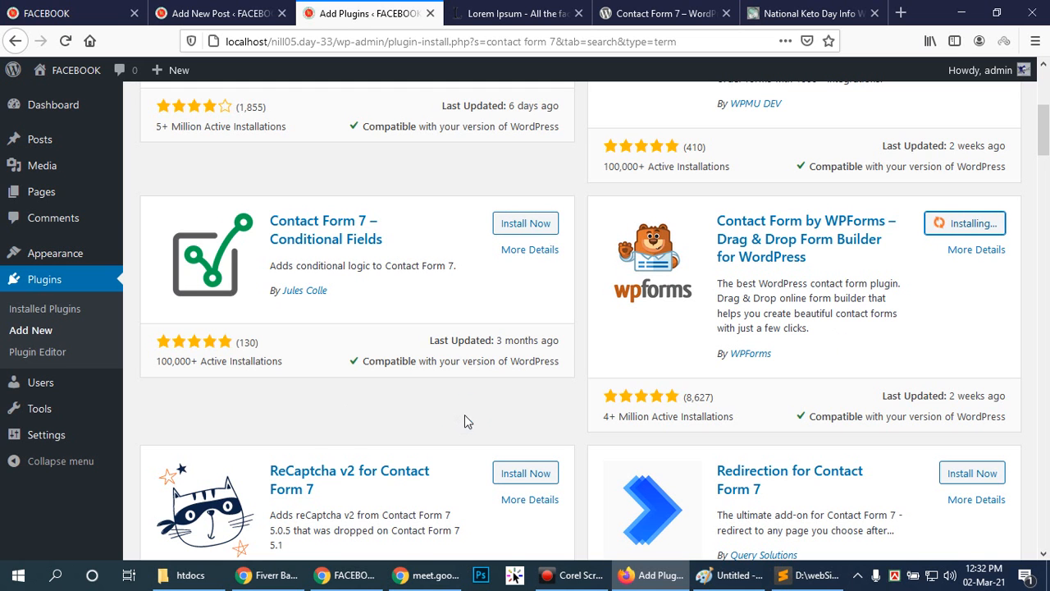
pyautogui.moveTo(1047, 132)
pyautogui.mouseDown()
pyautogui.moveTo(1047, 104)
pyautogui.moveTo(1049, 117)
pyautogui.mouseUp()
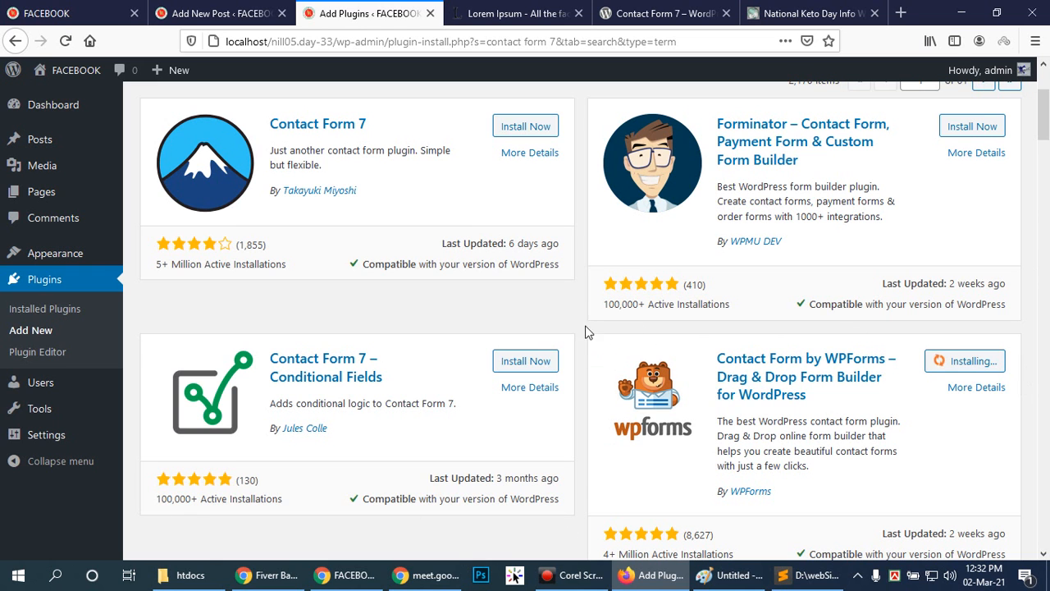
pyautogui.scroll(-1, 743, 492)
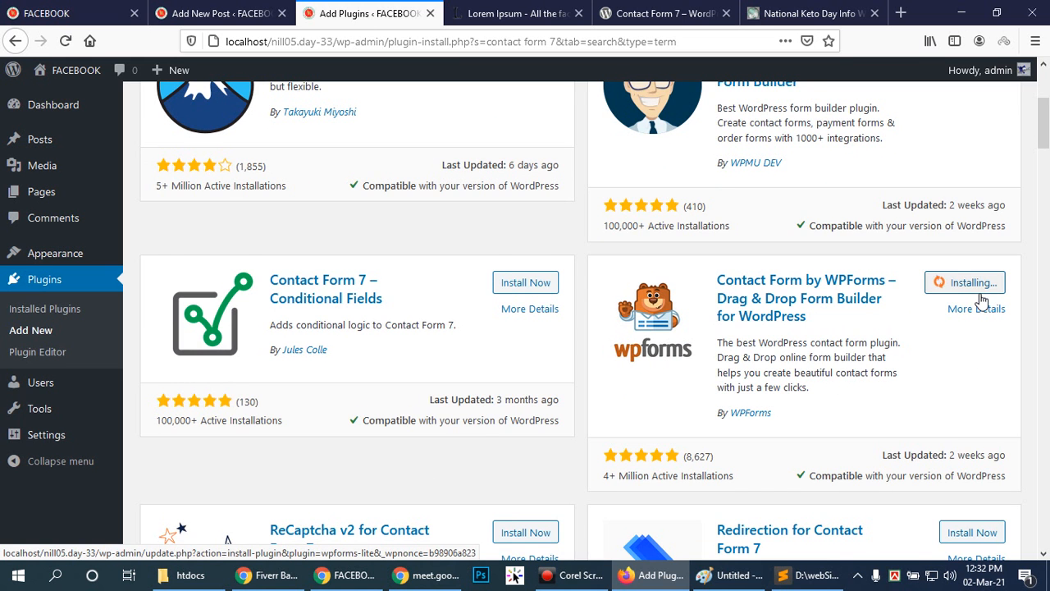
pyautogui.scroll(-5, 553, 312)
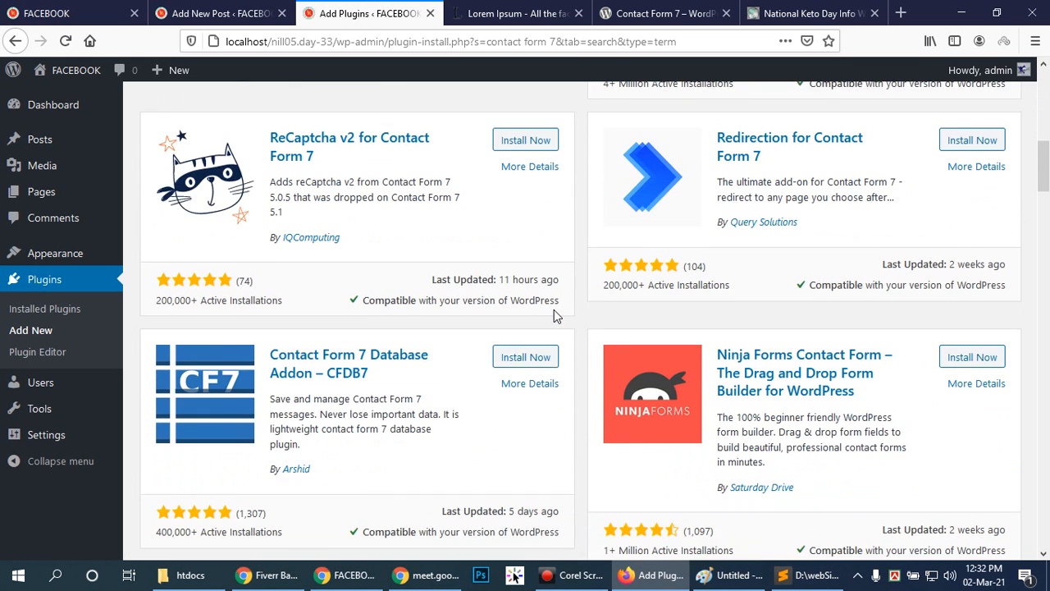
pyautogui.scroll(-2, 556, 311)
pyautogui.scroll(-2, 571, 299)
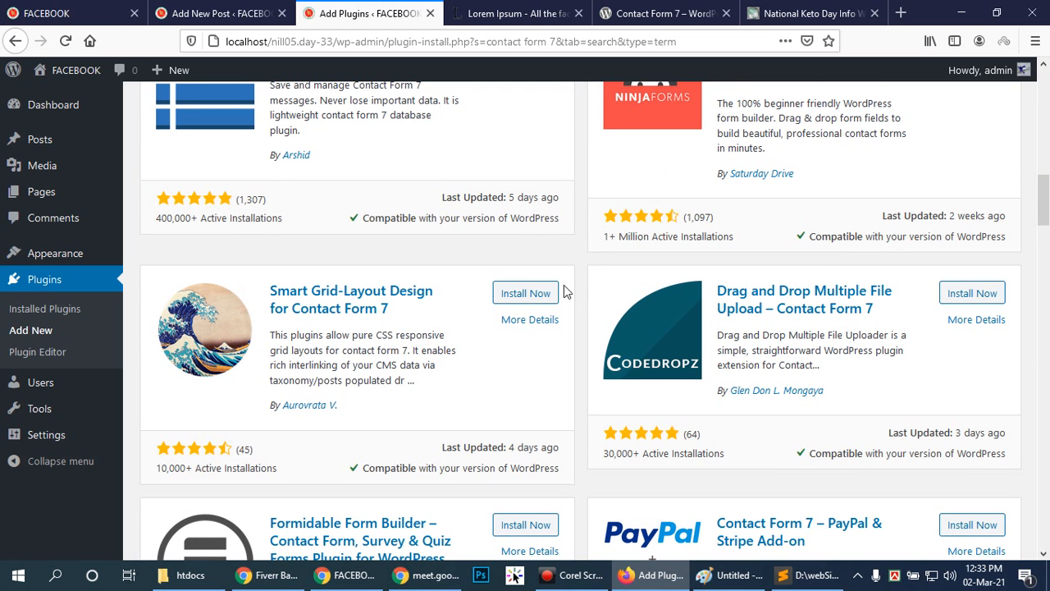
pyautogui.click(580, 261)
pyautogui.scroll(9, 579, 262)
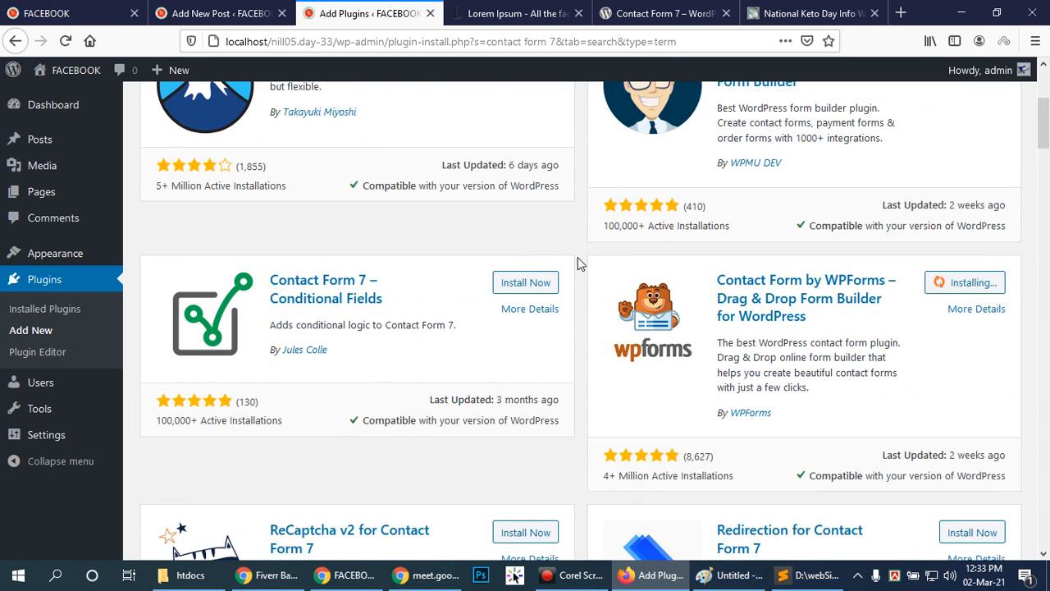
pyautogui.moveTo(578, 580)
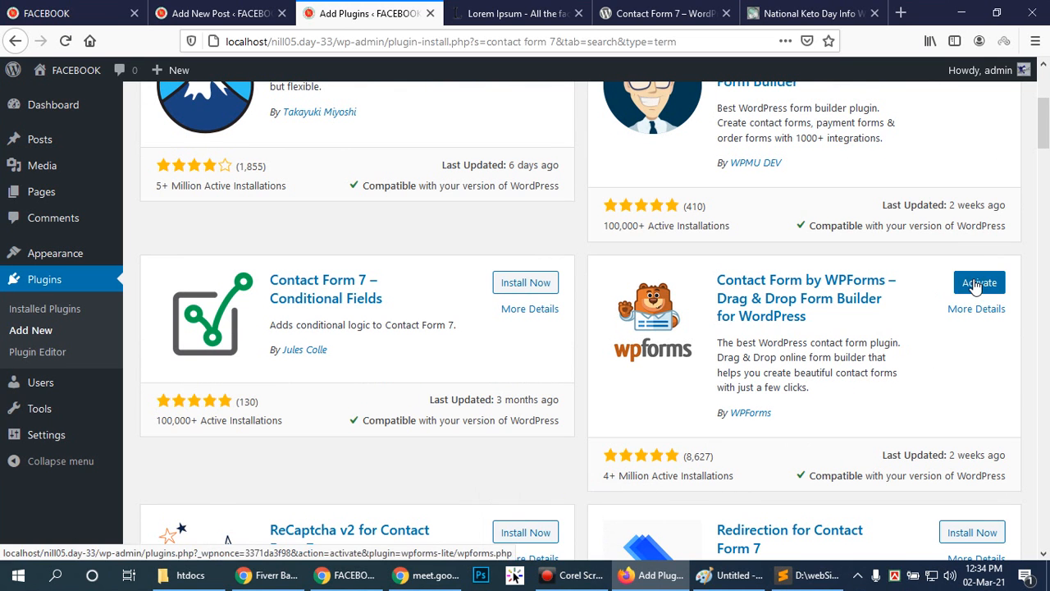
# Open the installed plugins list and activate the WPForms Lite plugin.
pyautogui.click(41, 310)
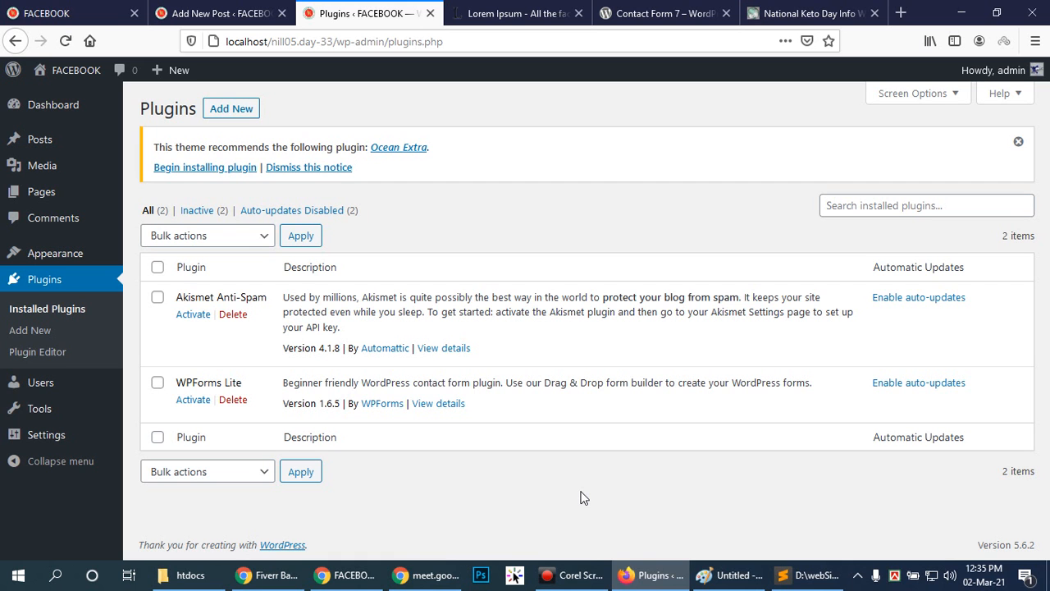
pyautogui.click(195, 402)
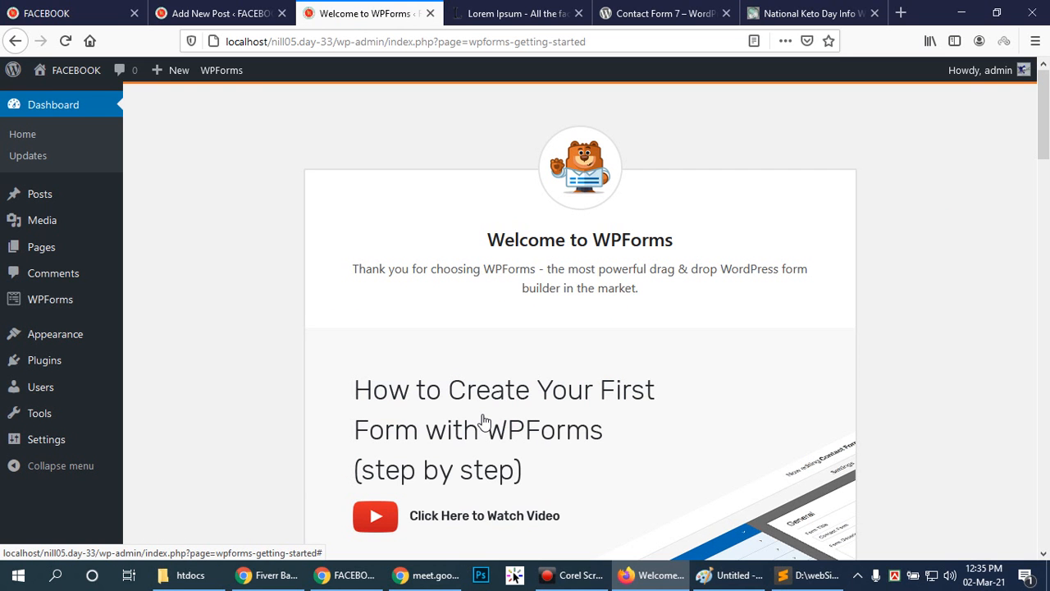
pyautogui.moveTo(47, 304)
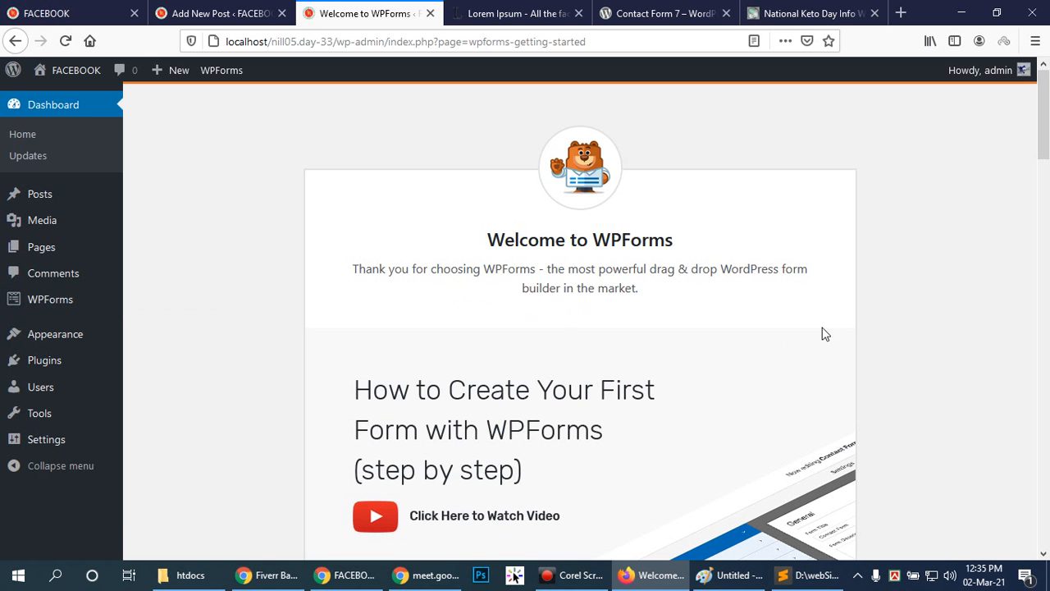
# Play part of the "How to Create Your First Contact Form" video on the WPForms welcome page, pause it and close it.
pyautogui.moveTo(1046, 136); pyautogui.dragTo(1047, 173)
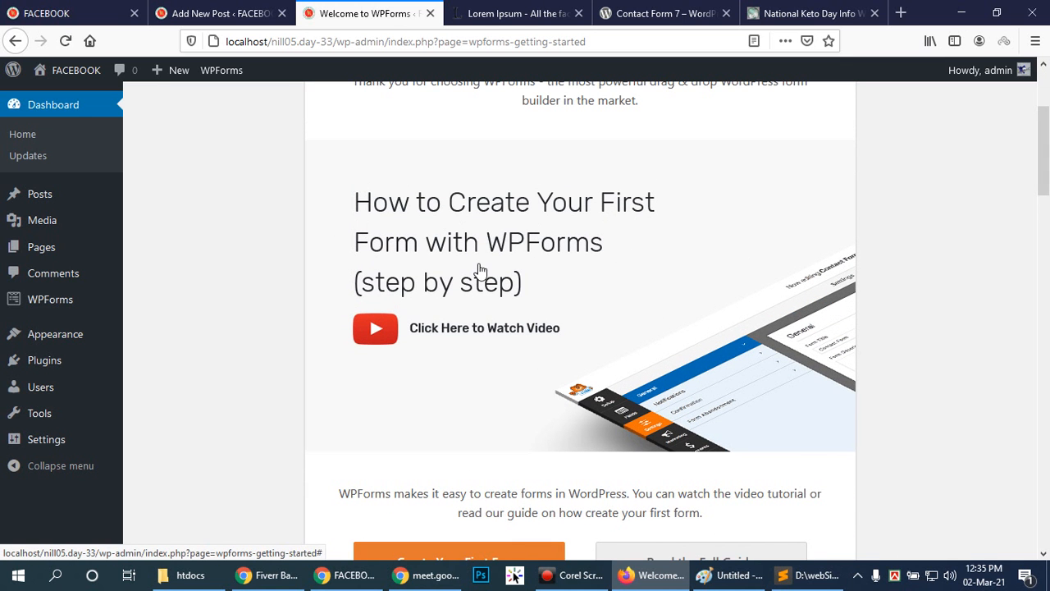
pyautogui.scroll(4, 517, 283)
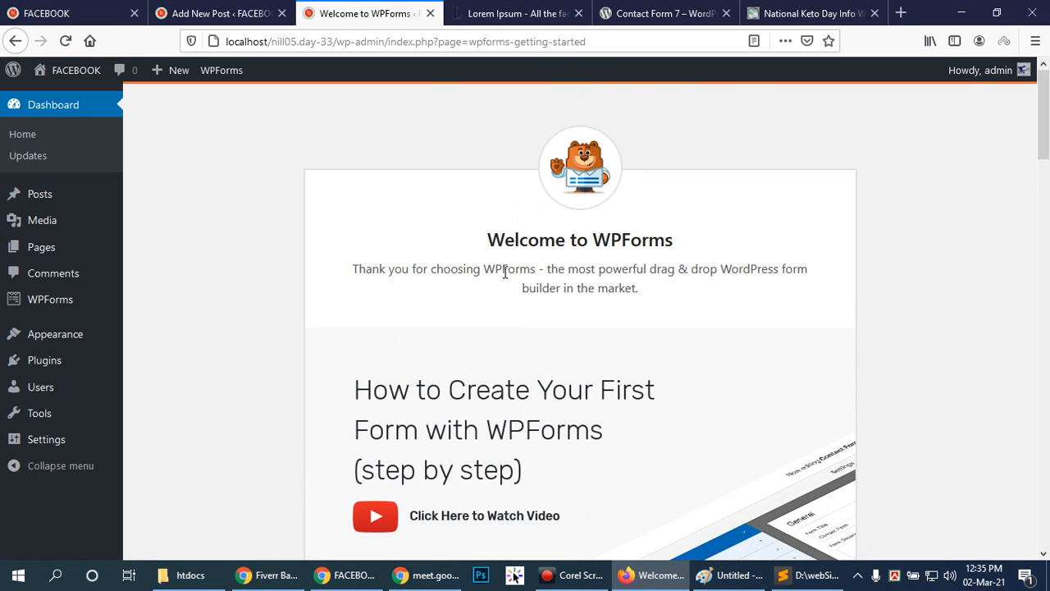
pyautogui.scroll(-3, 504, 272)
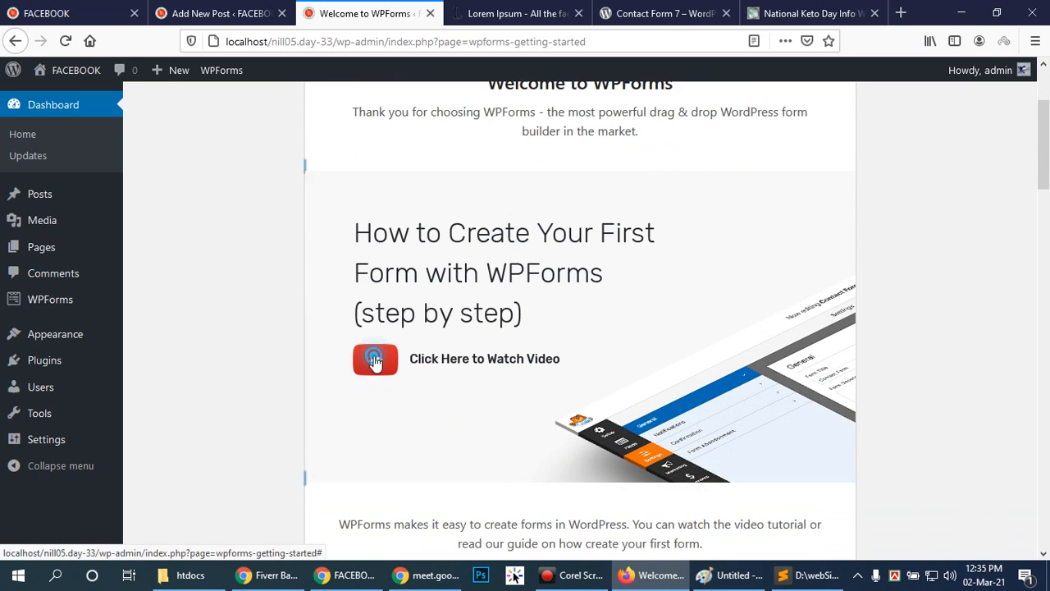
pyautogui.click(375, 362)
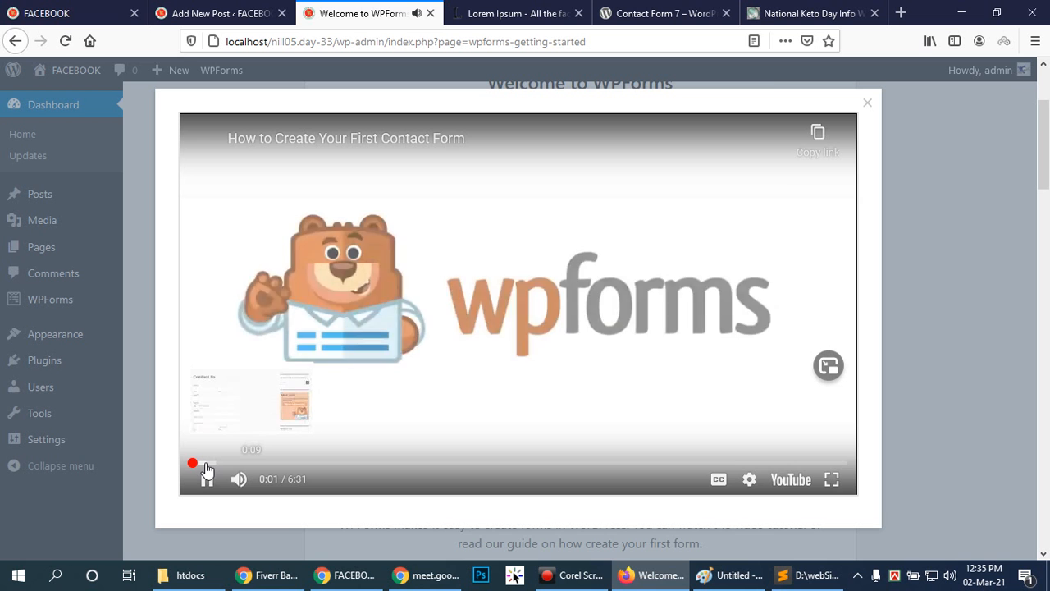
pyautogui.click(208, 465)
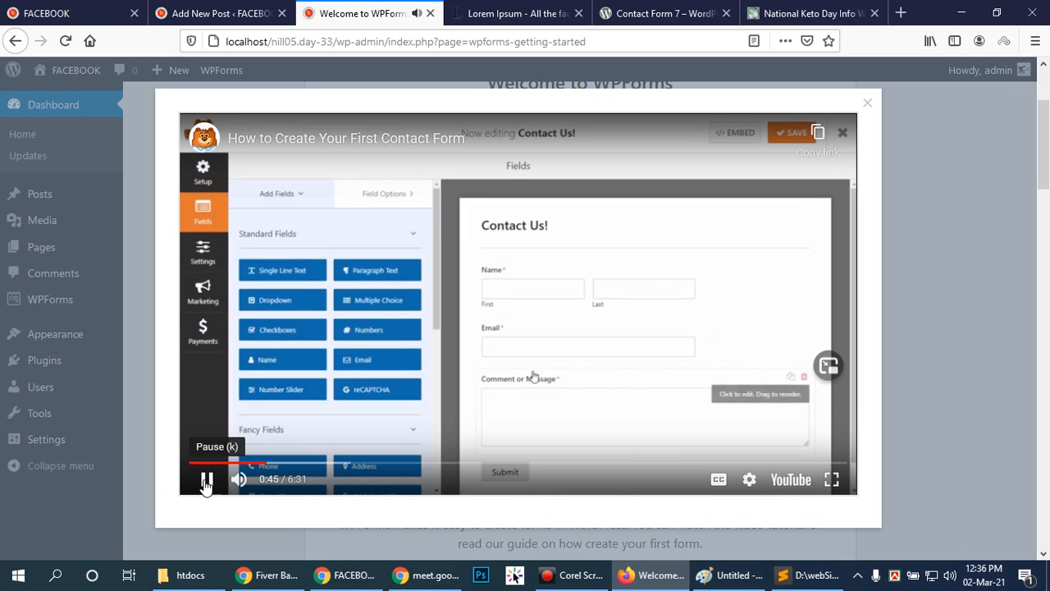
pyautogui.click(206, 482)
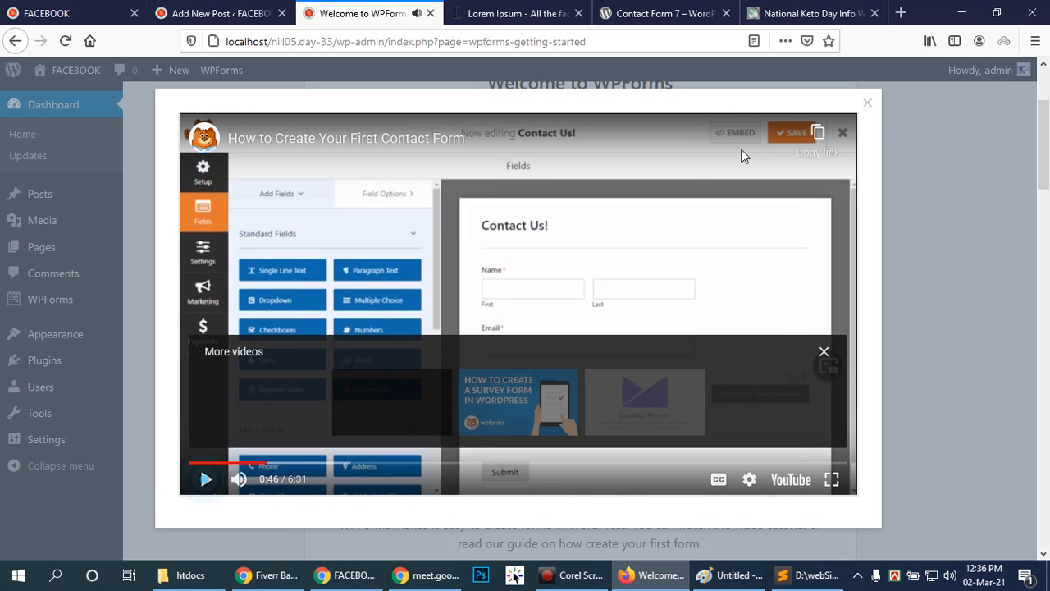
pyautogui.click(869, 106)
# Start adding a new form in WPForms and look through the available form templates.
pyautogui.scroll(-3, 433, 319)
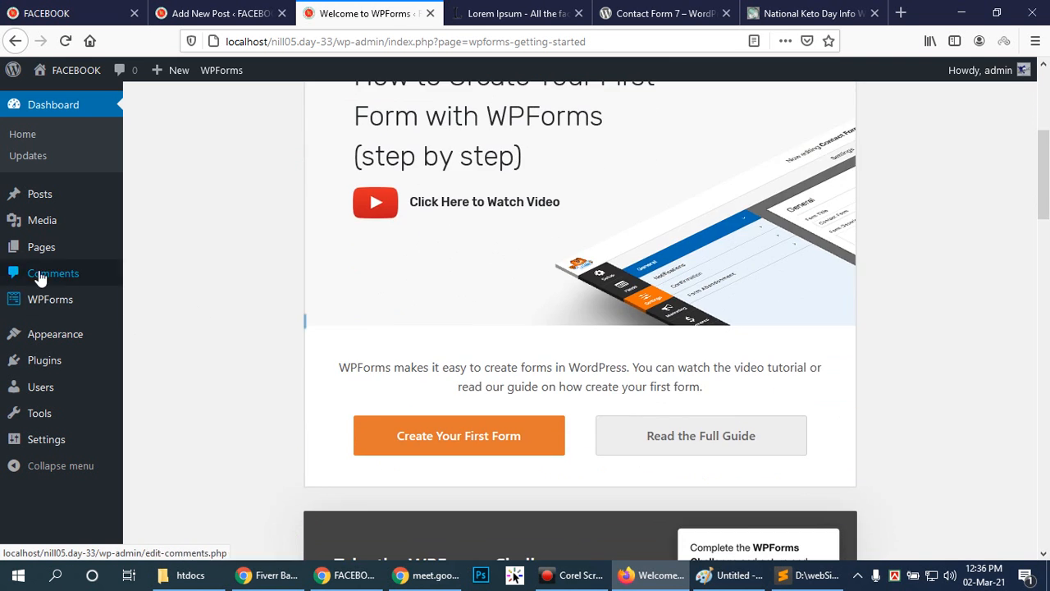
pyautogui.moveTo(58, 300)
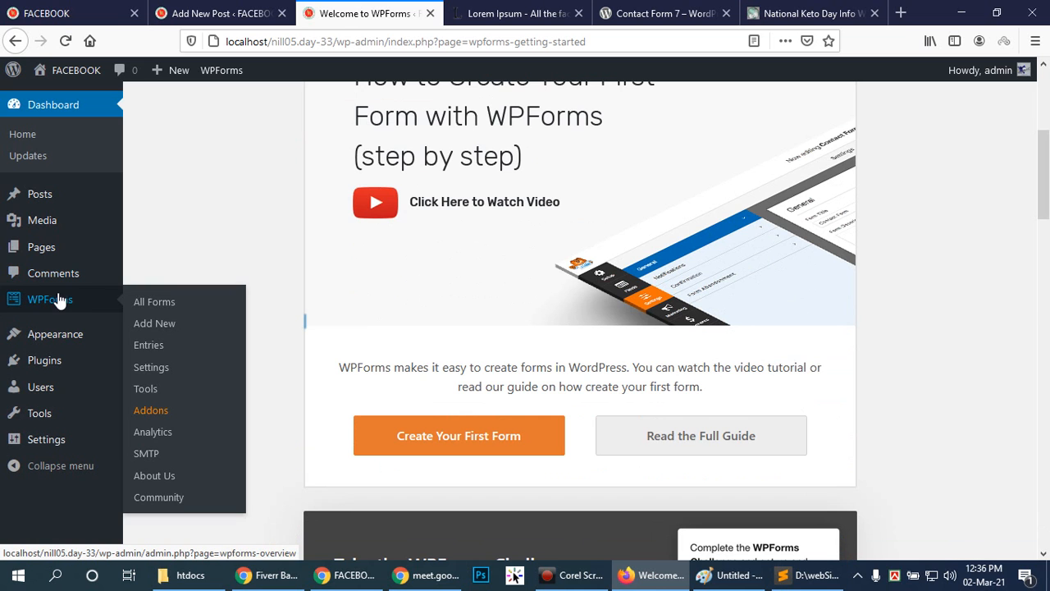
pyautogui.click(156, 324)
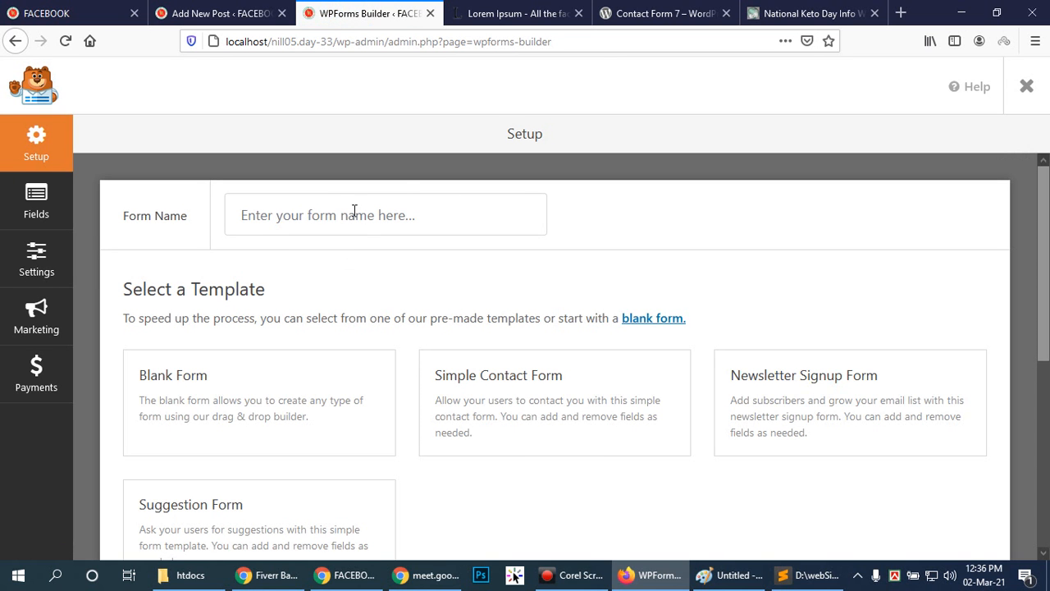
pyautogui.scroll(-4, 802, 381)
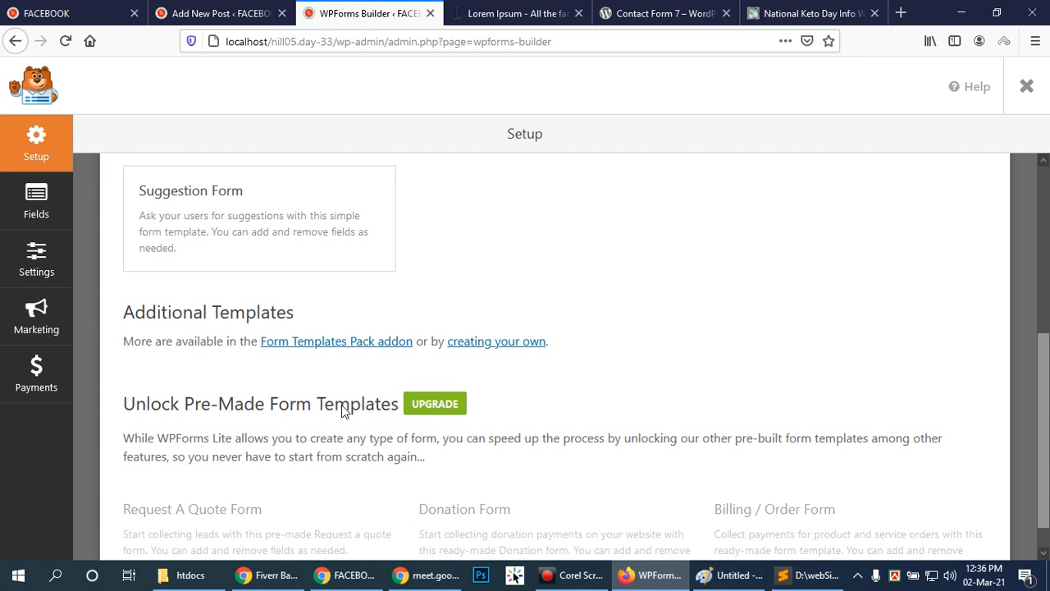
pyautogui.scroll(-1, 575, 322)
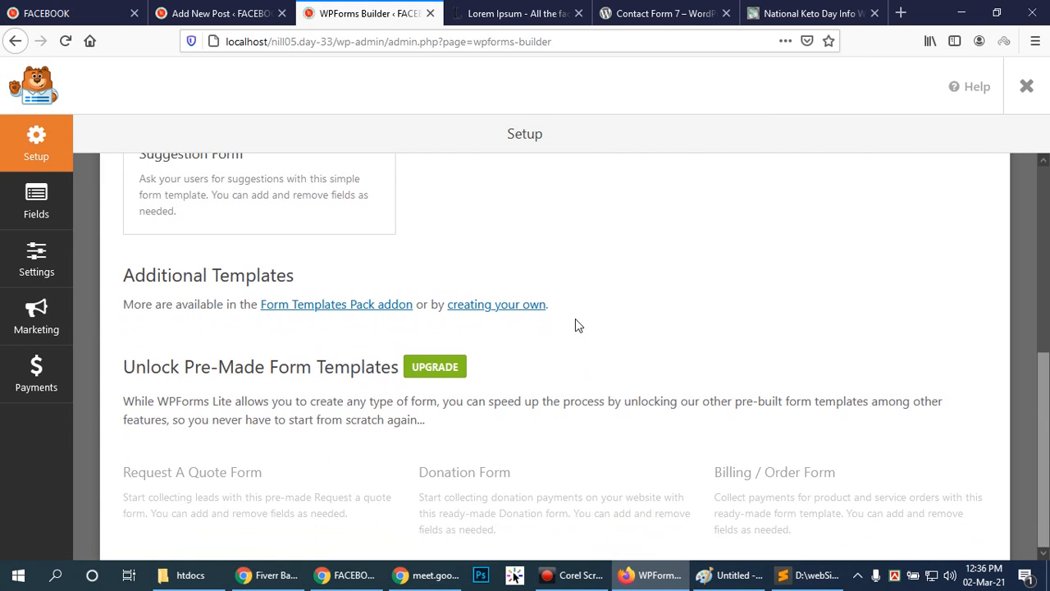
pyautogui.scroll(2, 575, 325)
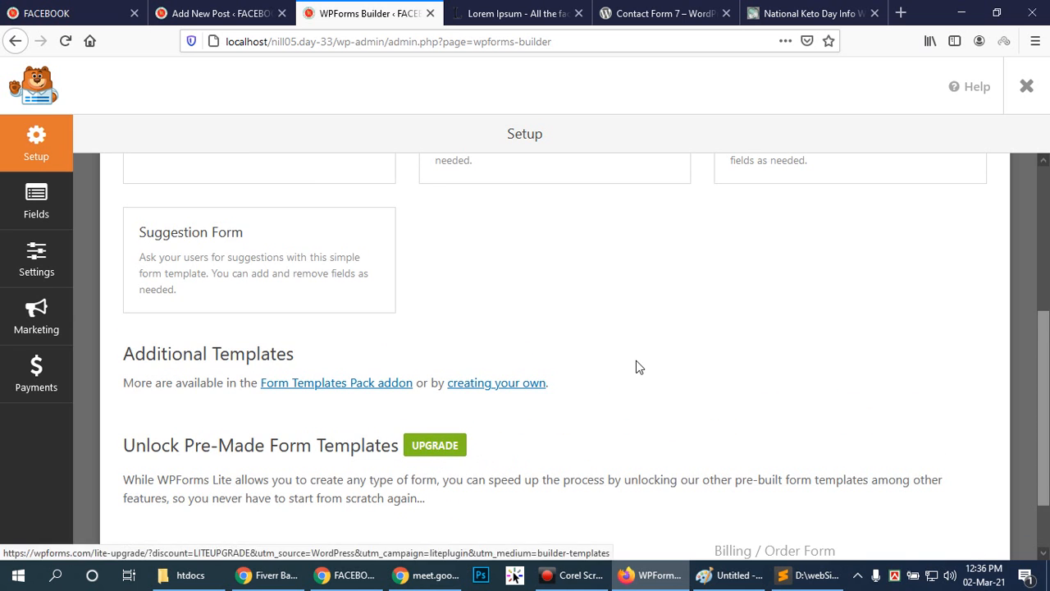
pyautogui.scroll(6, 405, 306)
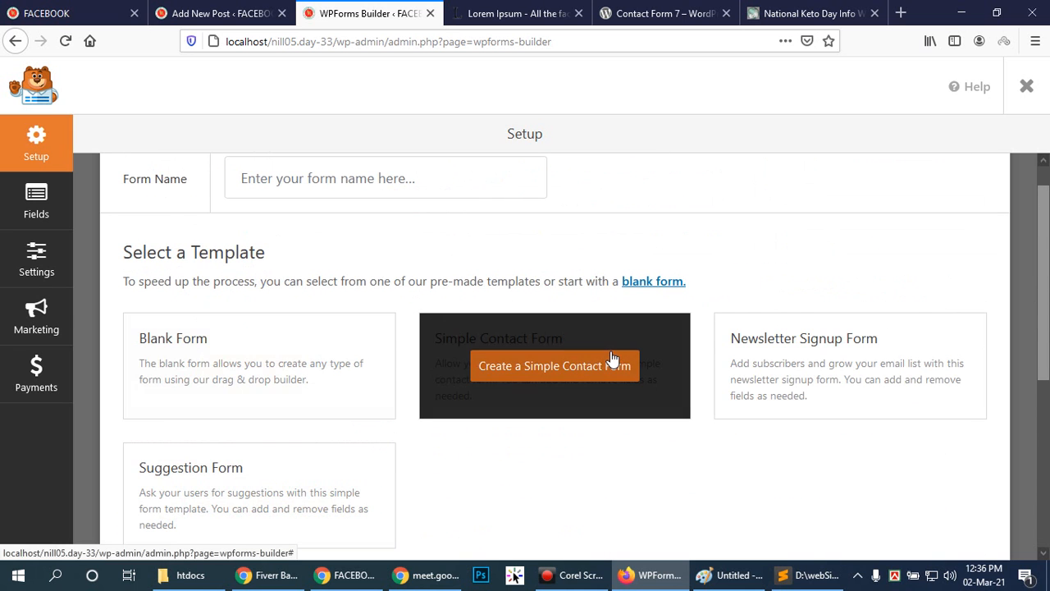
# Name the form "contact us" and create it from the Simple Contact Form template.
pyautogui.click(364, 181)
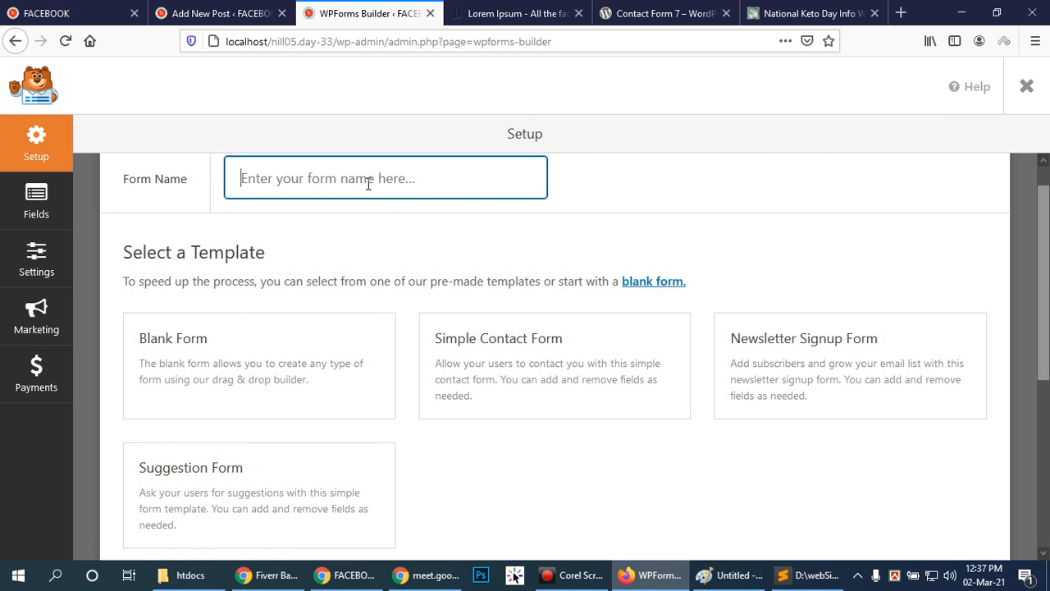
pyautogui.write('contact us')
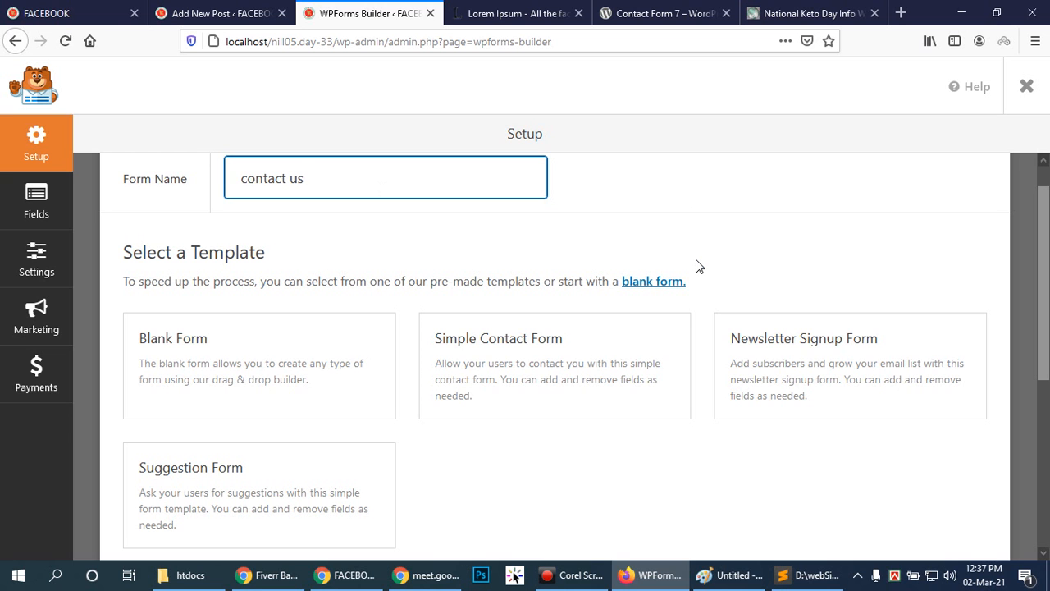
pyautogui.click(489, 343)
pyautogui.click(513, 363)
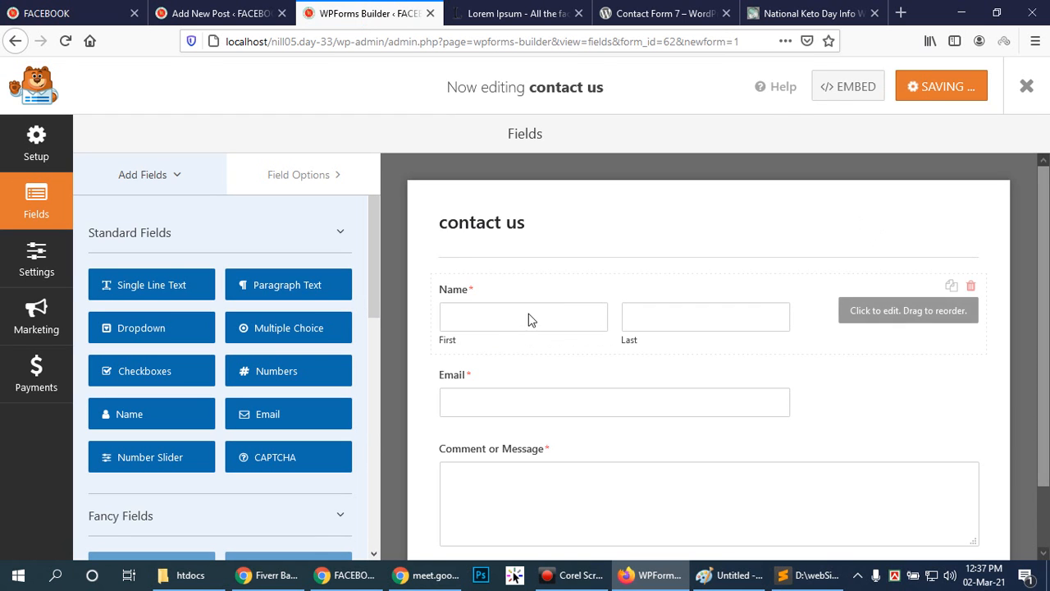
# Look over the contact us form preview and open the Name field's options to review its settings.
pyautogui.scroll(-2, 830, 327)
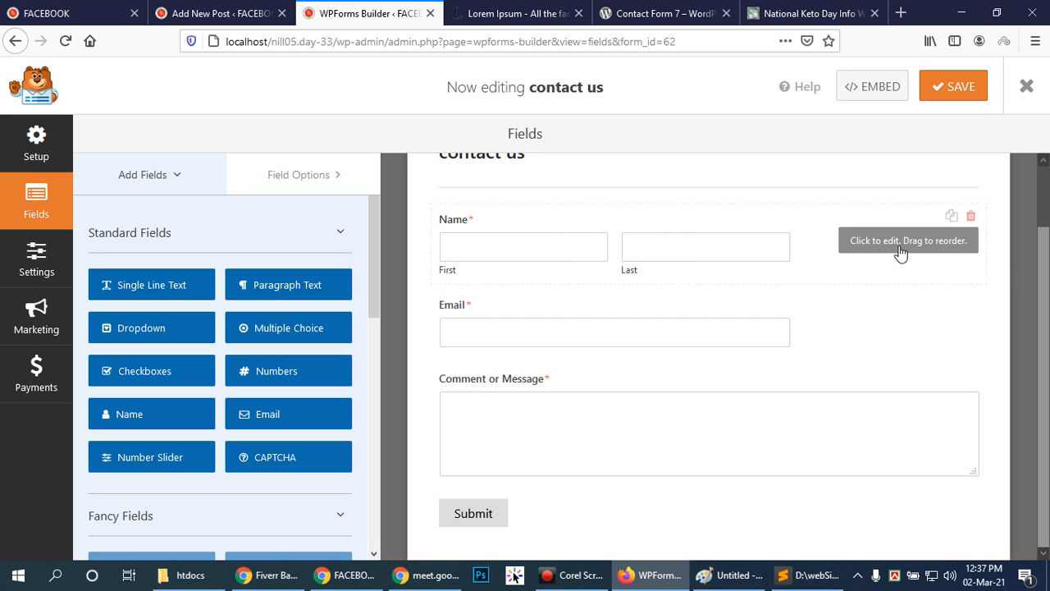
pyautogui.click(525, 243)
pyautogui.click(458, 226)
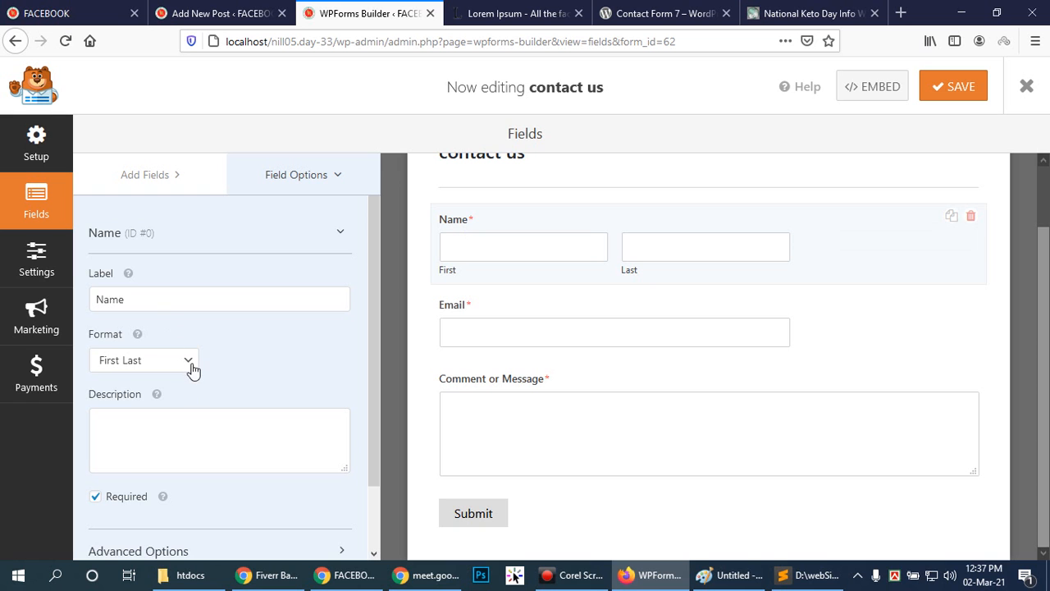
pyautogui.scroll(-2, 234, 428)
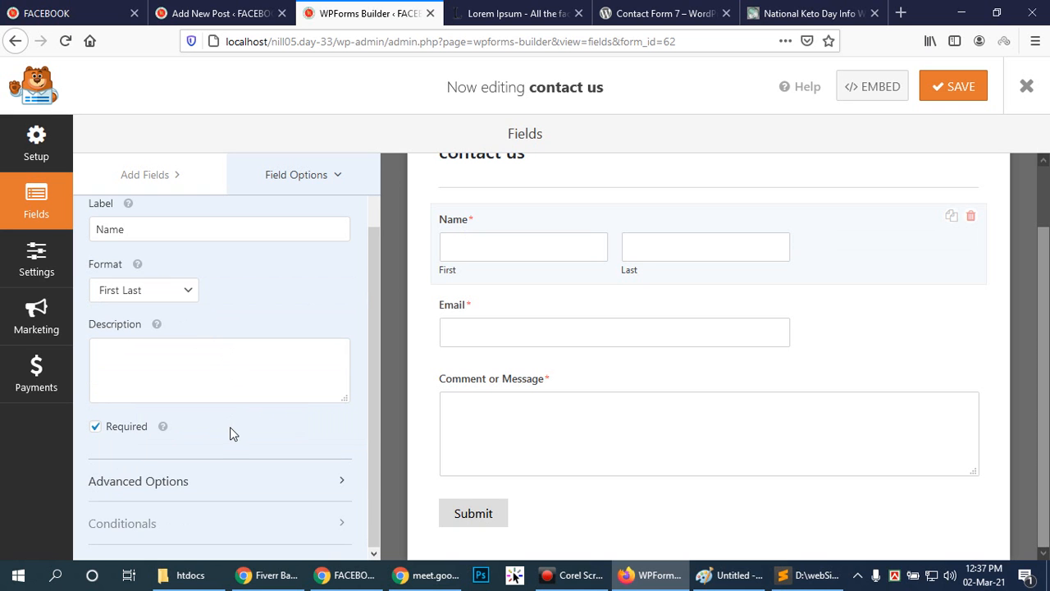
pyautogui.click(707, 247)
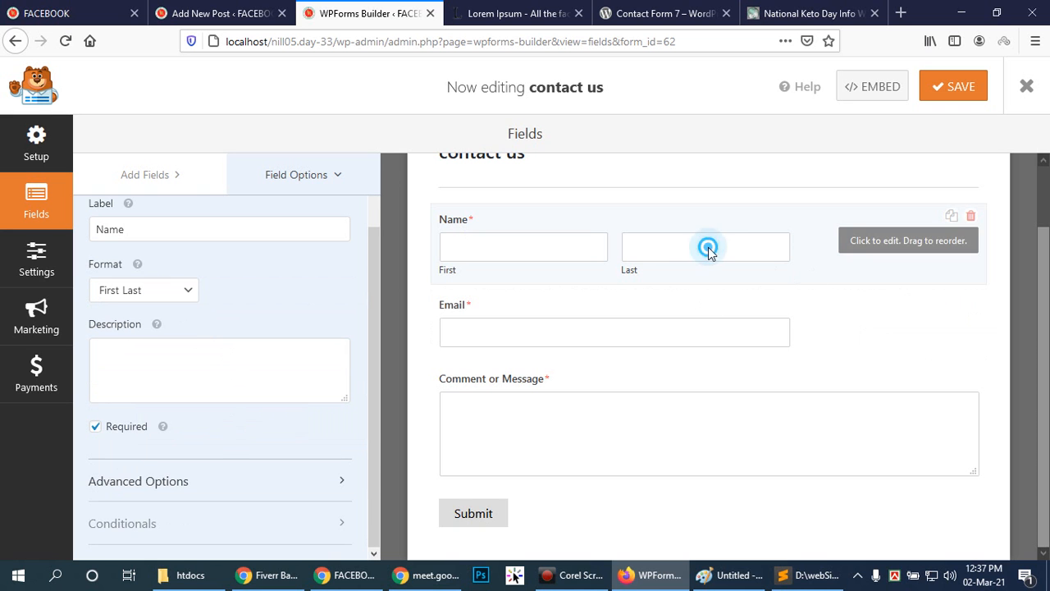
# Check the first and last name inputs in the form preview and save the contact us form.
pyautogui.click(653, 267)
pyautogui.click(631, 271)
pyautogui.click(631, 271)
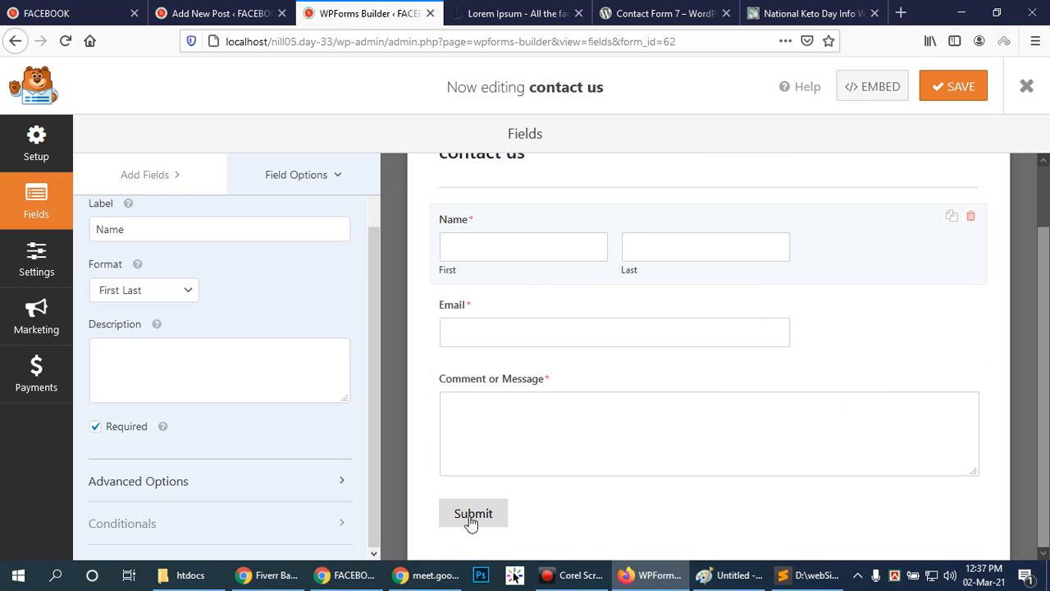
pyautogui.scroll(2, 763, 493)
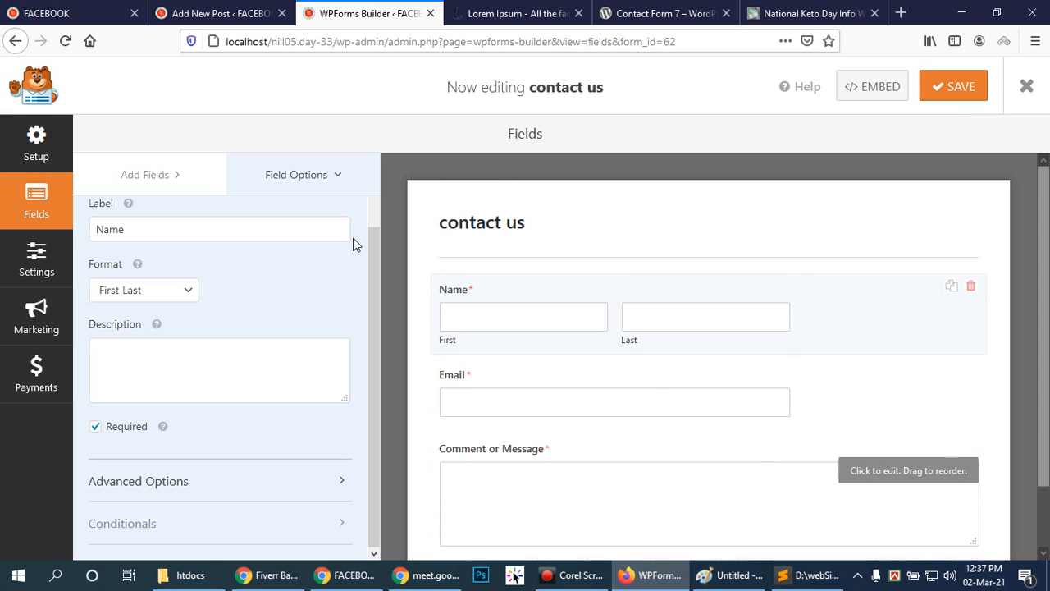
pyautogui.click(953, 90)
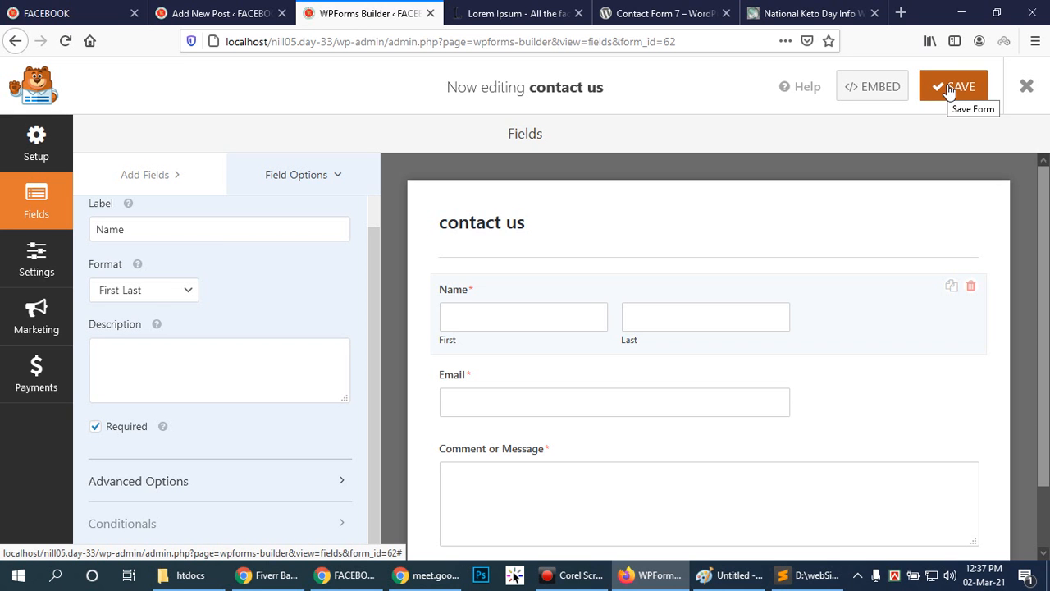
pyautogui.click(952, 89)
# Embed the contact us form in the existing Contact Us page and update that page.
pyautogui.click(874, 88)
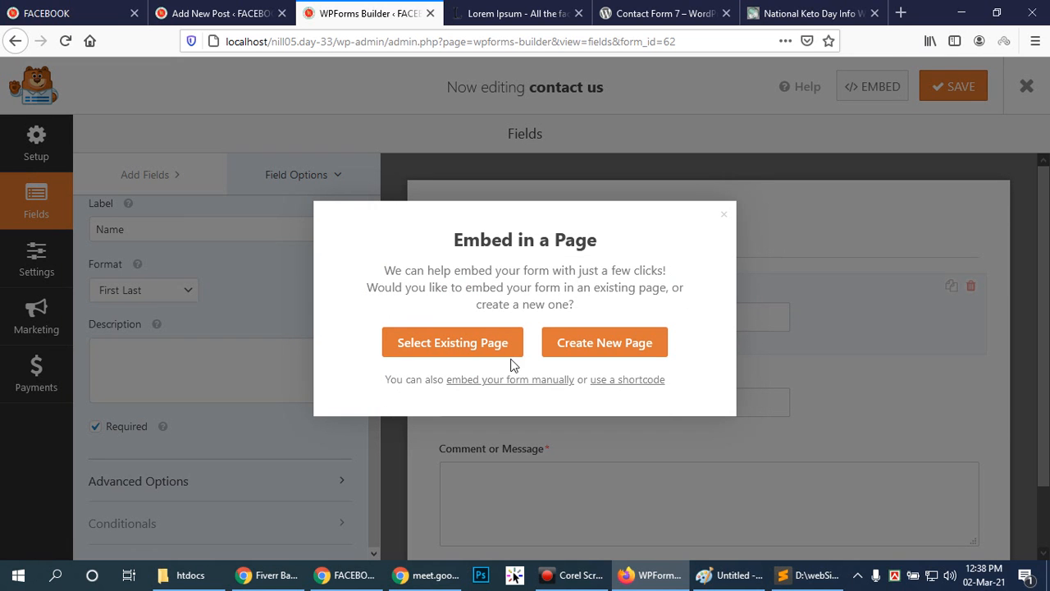
pyautogui.click(449, 345)
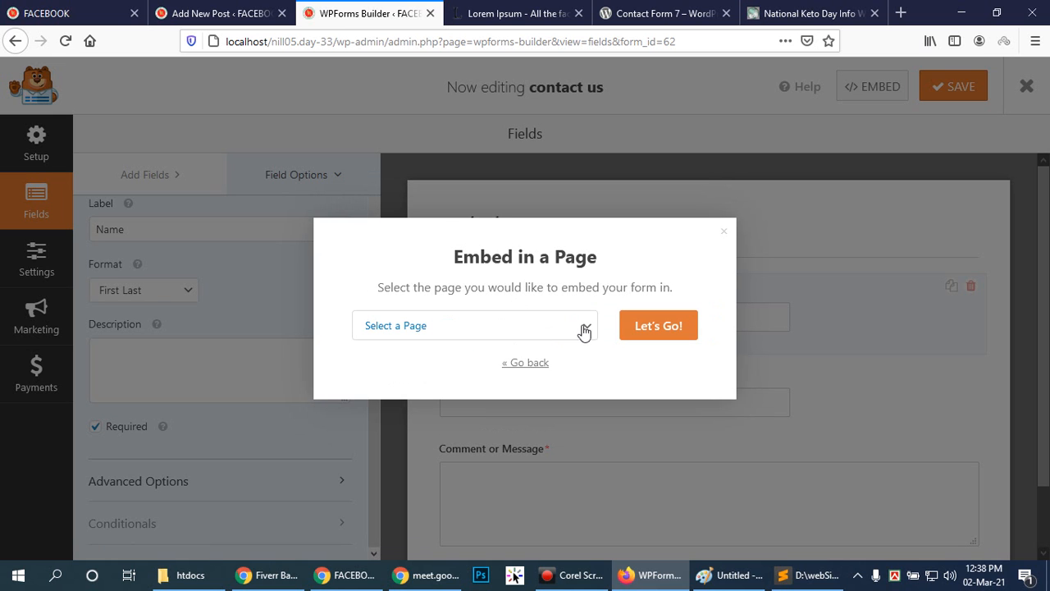
pyautogui.click(574, 332)
pyautogui.click(405, 392)
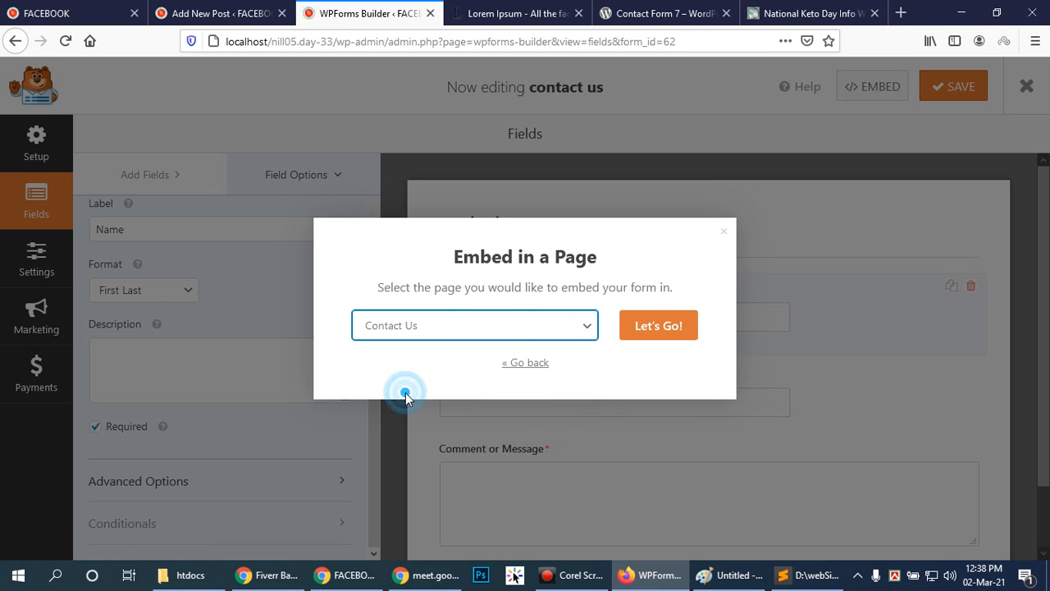
pyautogui.click(656, 330)
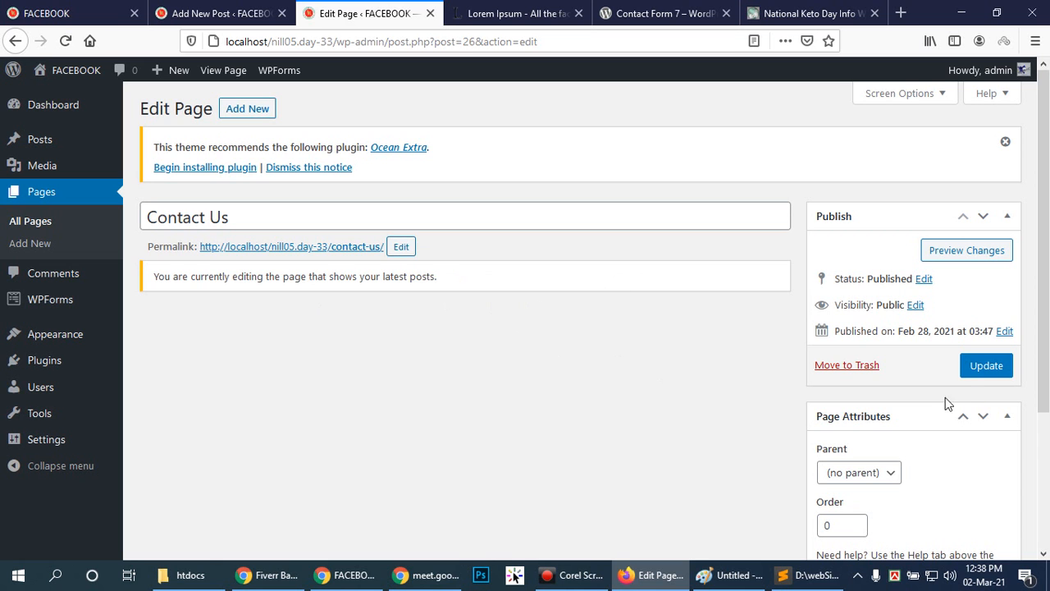
pyautogui.click(986, 366)
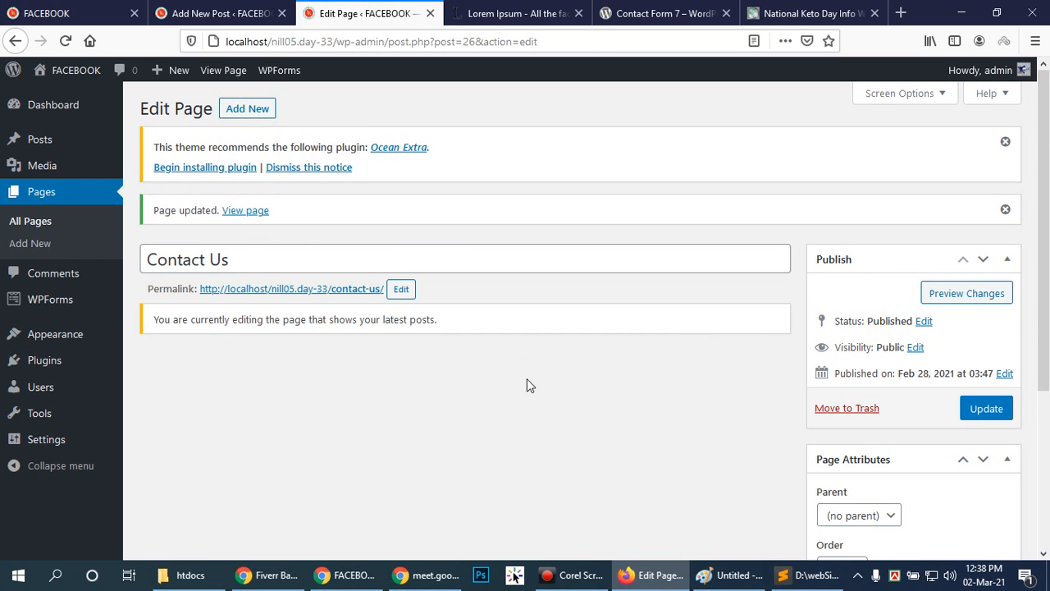
pyautogui.scroll(-3, 566, 370)
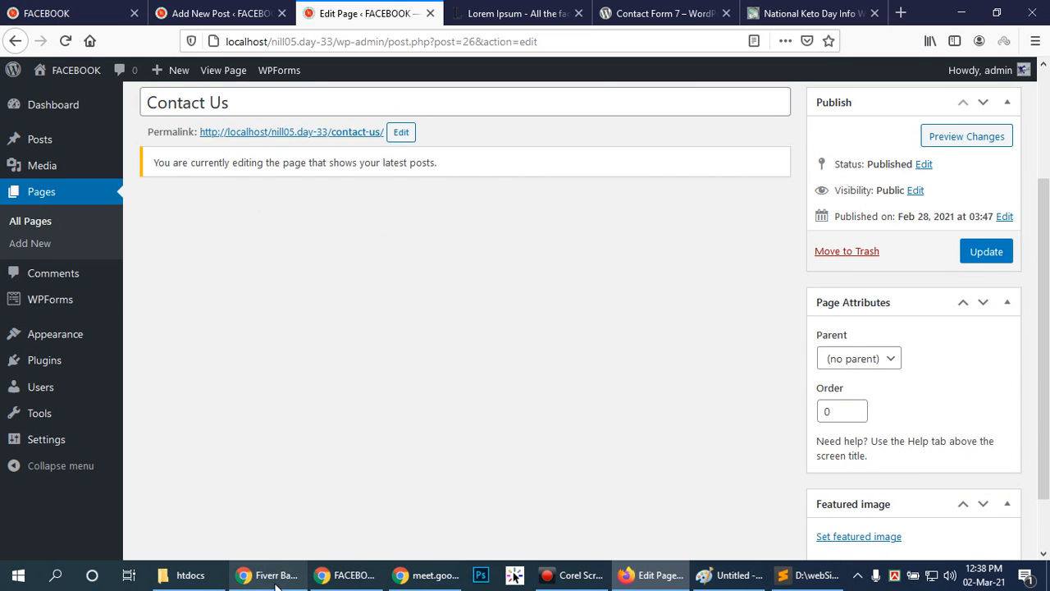
# Switch to the site in Chrome and open its Contact Us page to check for the embedded form.
pyautogui.click(349, 575)
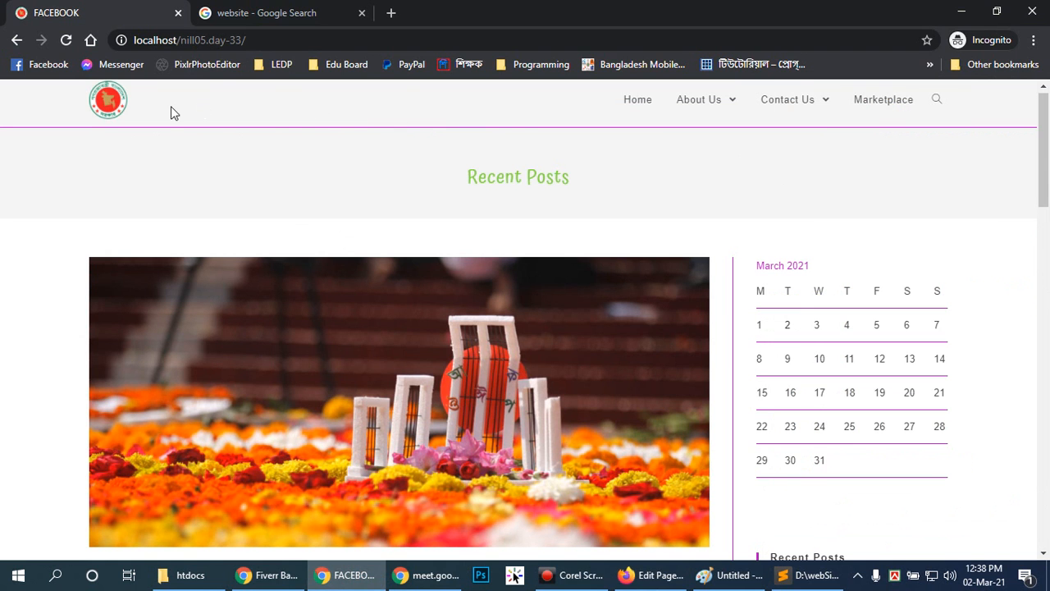
pyautogui.click(111, 101)
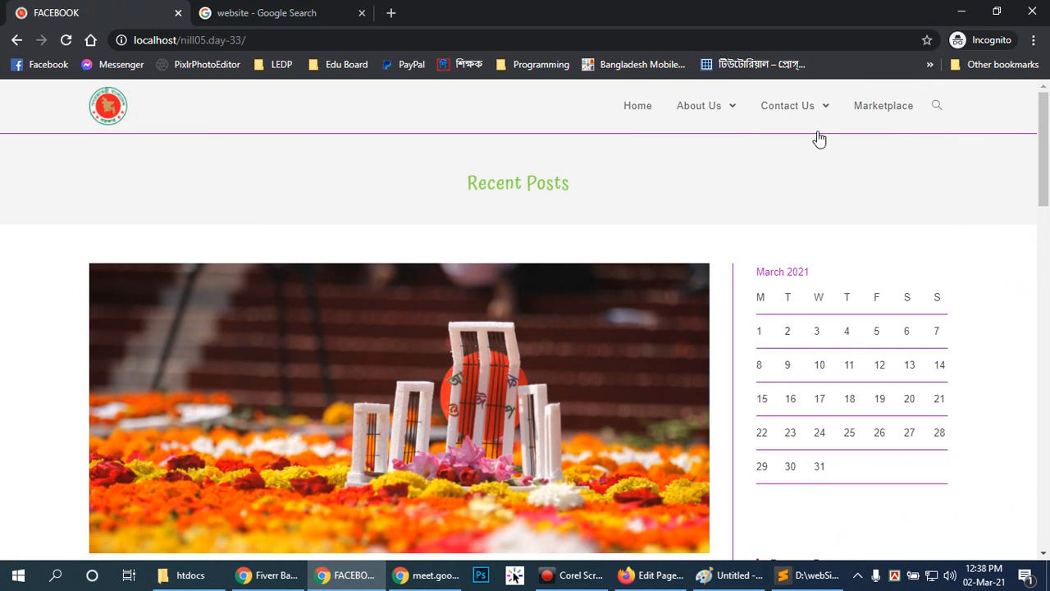
pyautogui.click(788, 105)
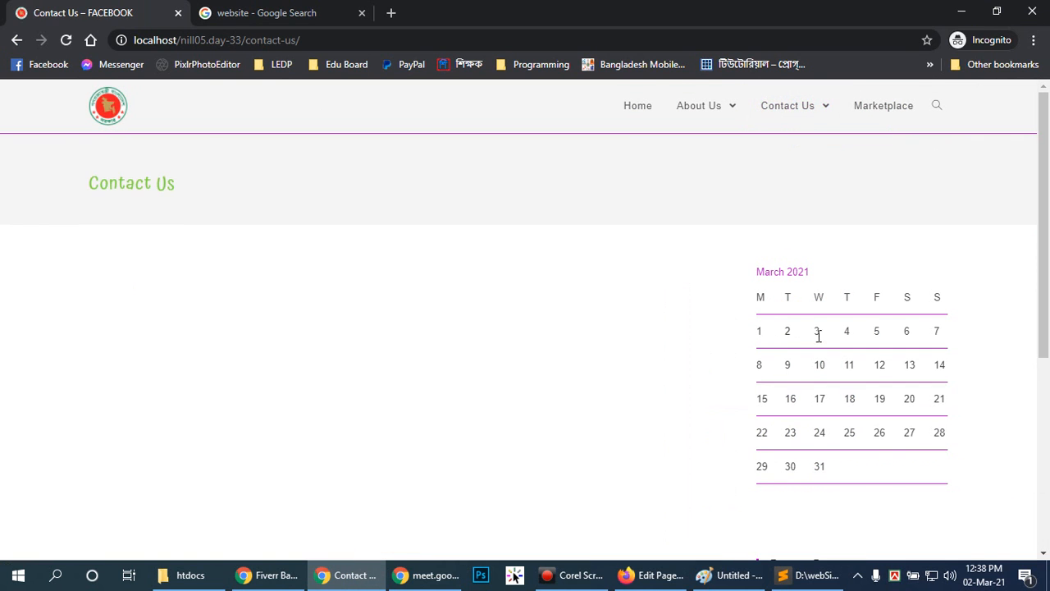
pyautogui.scroll(-4, 584, 317)
pyautogui.scroll(4, 584, 317)
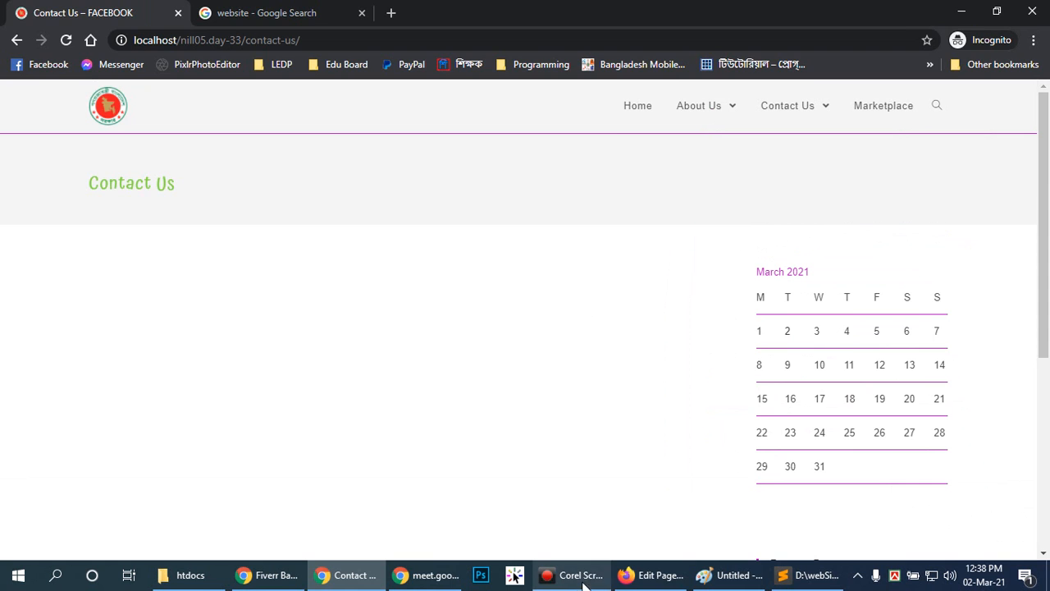
pyautogui.click(657, 574)
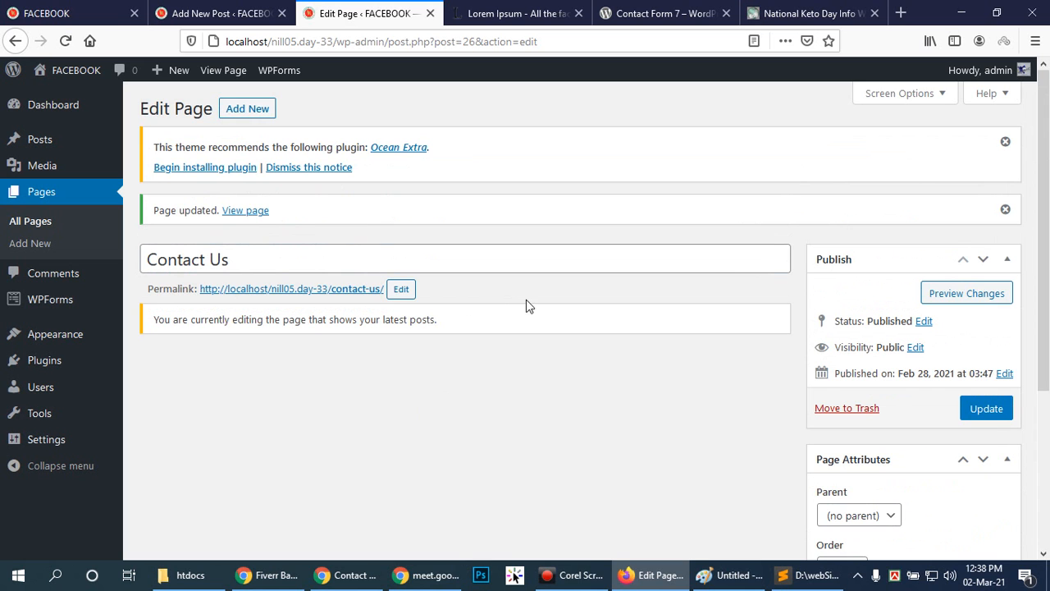
pyautogui.click(402, 289)
pyautogui.click(468, 374)
pyautogui.click(509, 289)
pyautogui.click(589, 389)
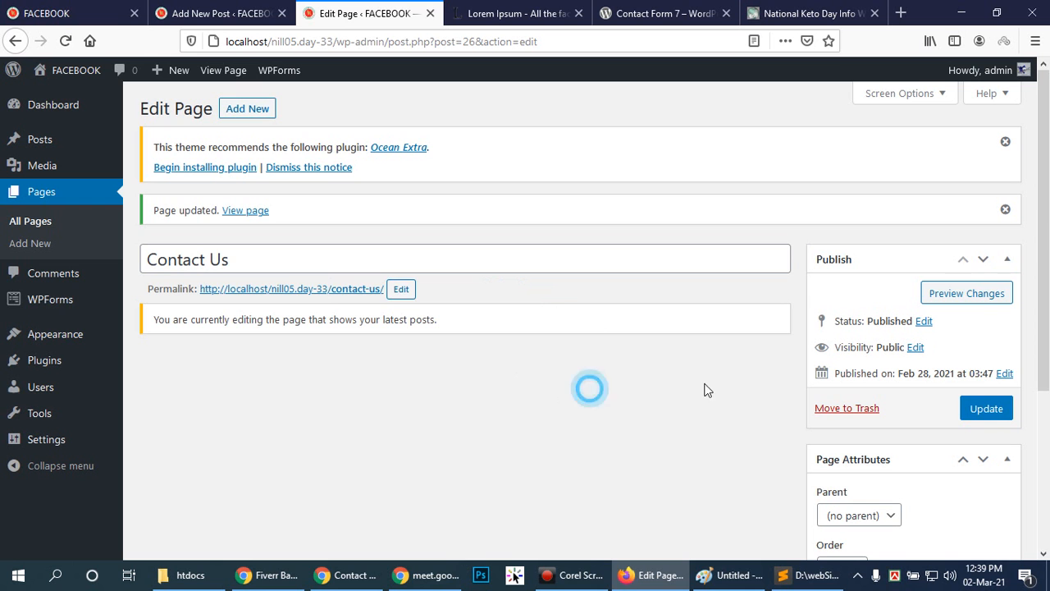
# Show the list of all WPForms forms and highlight the contact us form's shortcode.
pyautogui.click(52, 299)
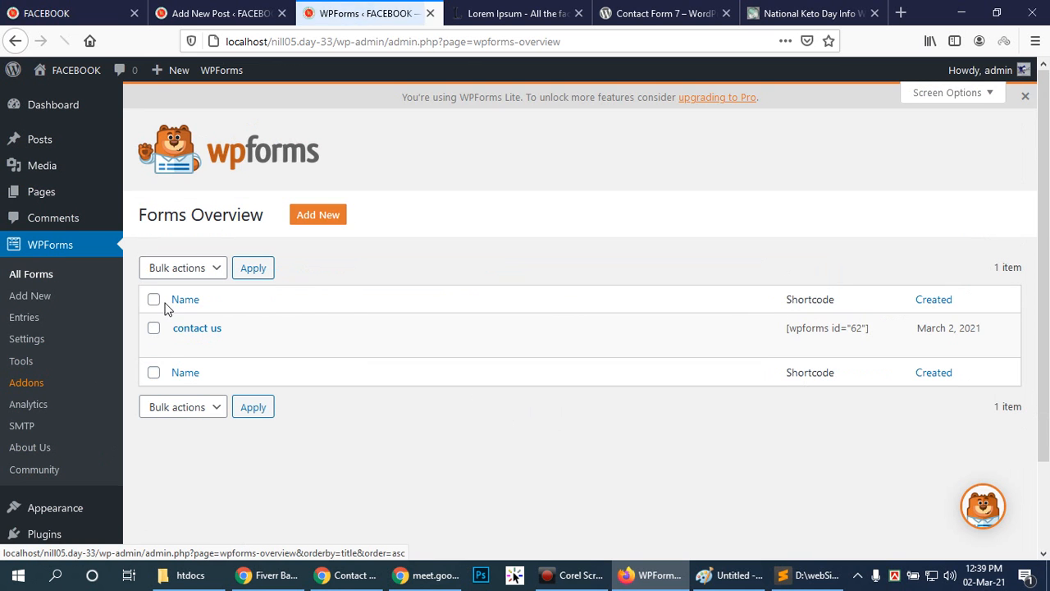
pyautogui.moveTo(193, 353)
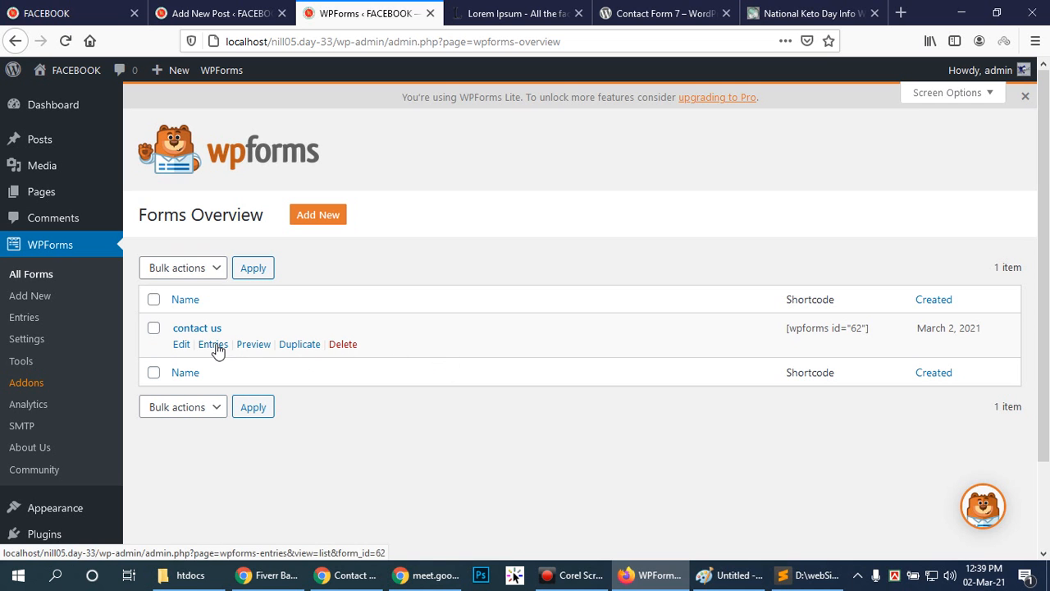
pyautogui.moveTo(789, 330); pyautogui.dragTo(867, 328)
pyautogui.tripleClick(857, 329)
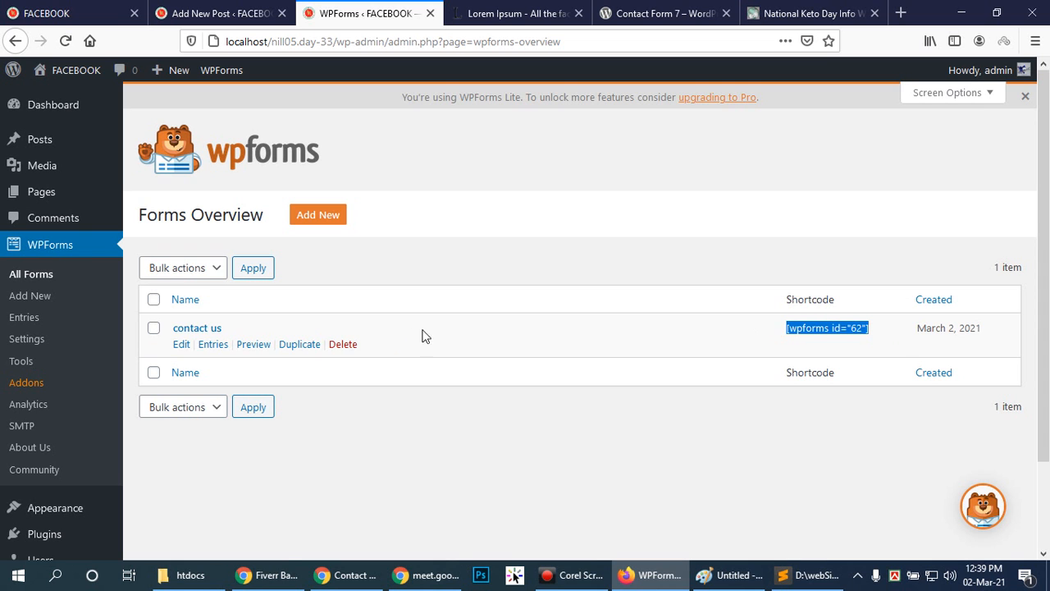
pyautogui.click(41, 277)
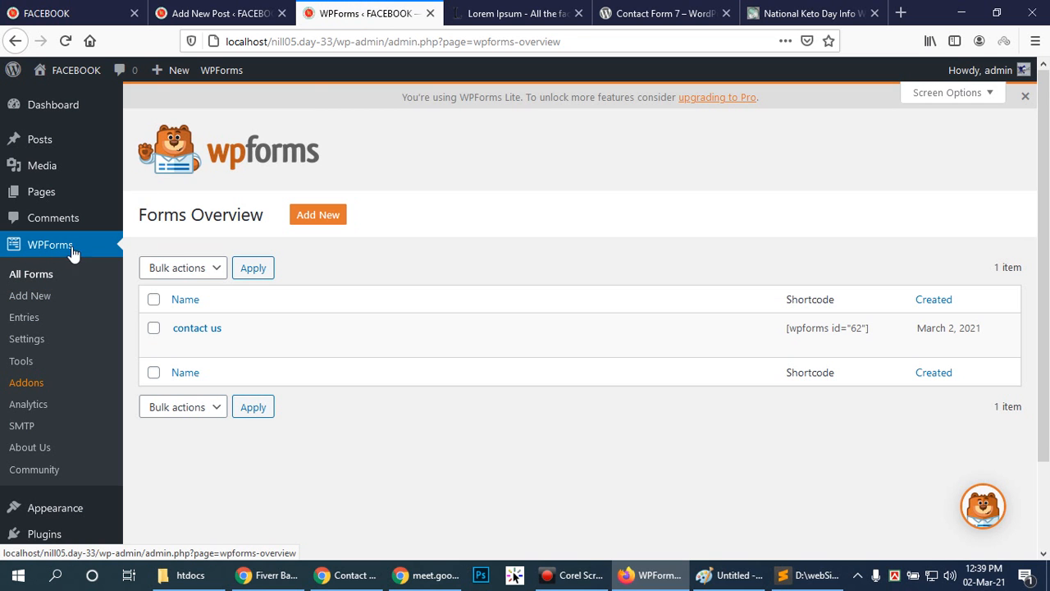
# Switch to the site in Chrome and examine the submenu under Contact Us.
pyautogui.click(343, 574)
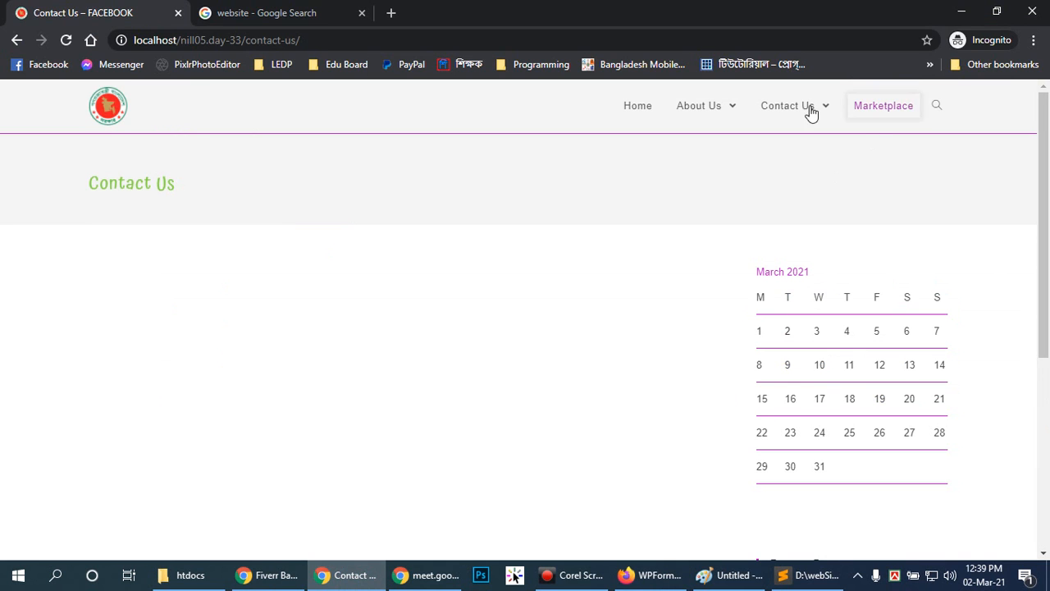
pyautogui.moveTo(785, 109)
pyautogui.click(775, 150)
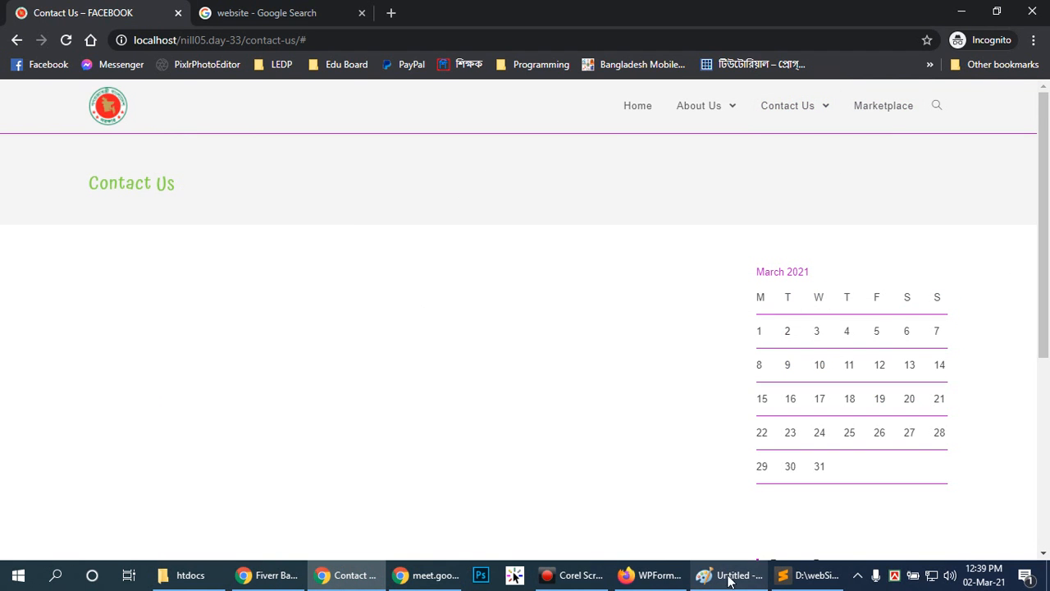
# Return to Firefox and copy the contact us form's shortcode [wpforms id="62"] from the forms overview.
pyautogui.click(652, 574)
pyautogui.moveTo(223, 329)
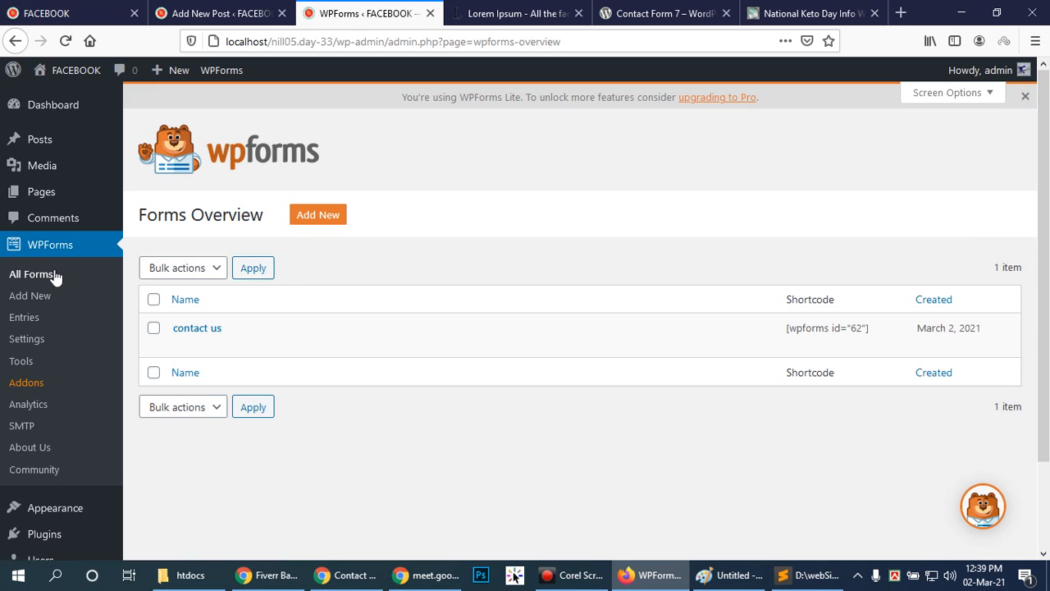
pyautogui.moveTo(782, 332); pyautogui.dragTo(872, 336)
pyautogui.rightClick(851, 340)
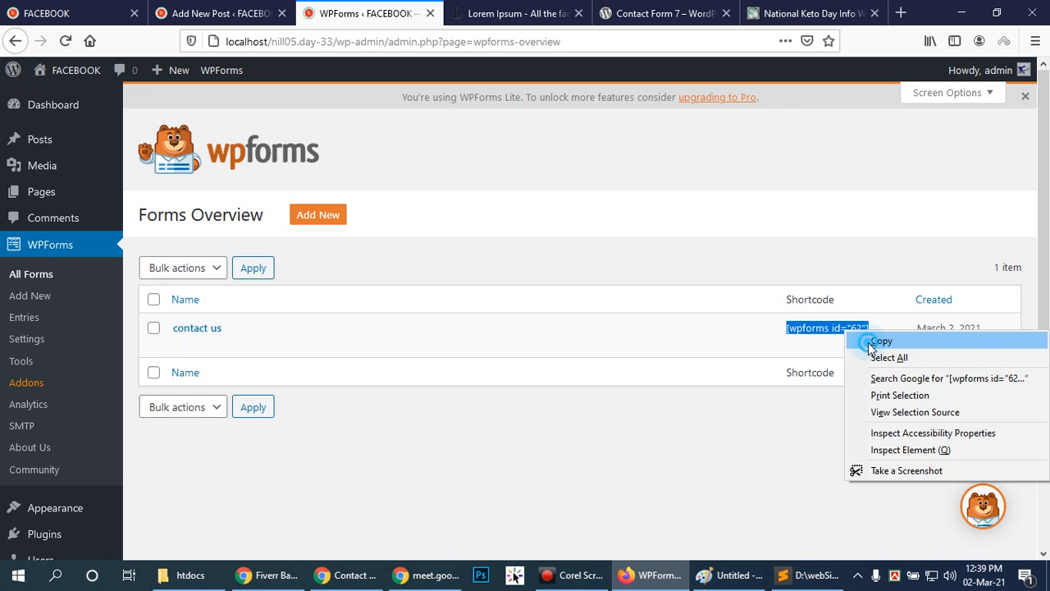
pyautogui.click(871, 342)
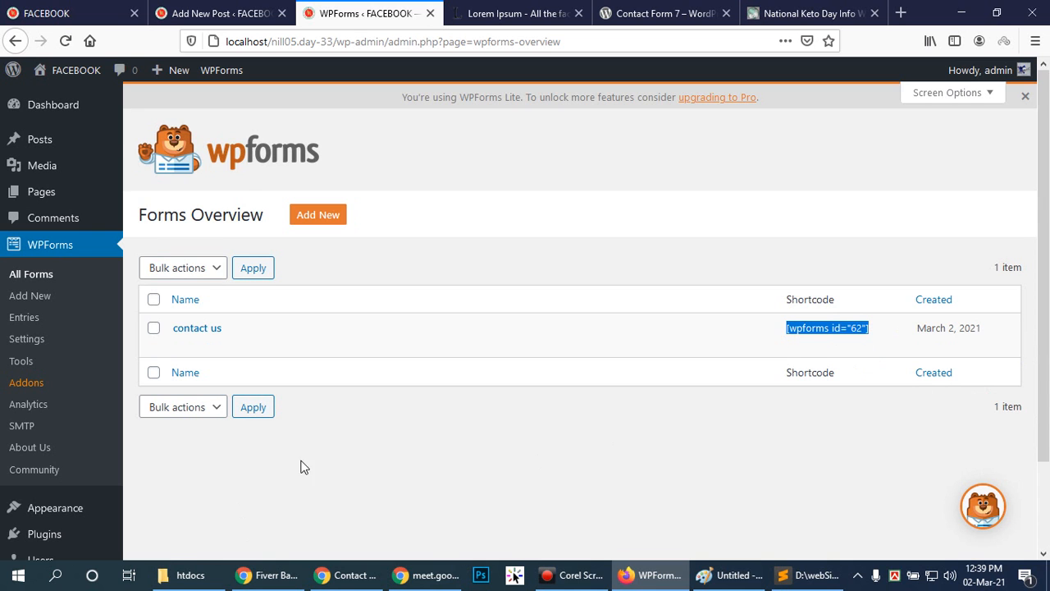
# Open the Contact Us page for editing and look for a content area that can hold the shortcode.
pyautogui.moveTo(51, 151)
pyautogui.moveTo(58, 193)
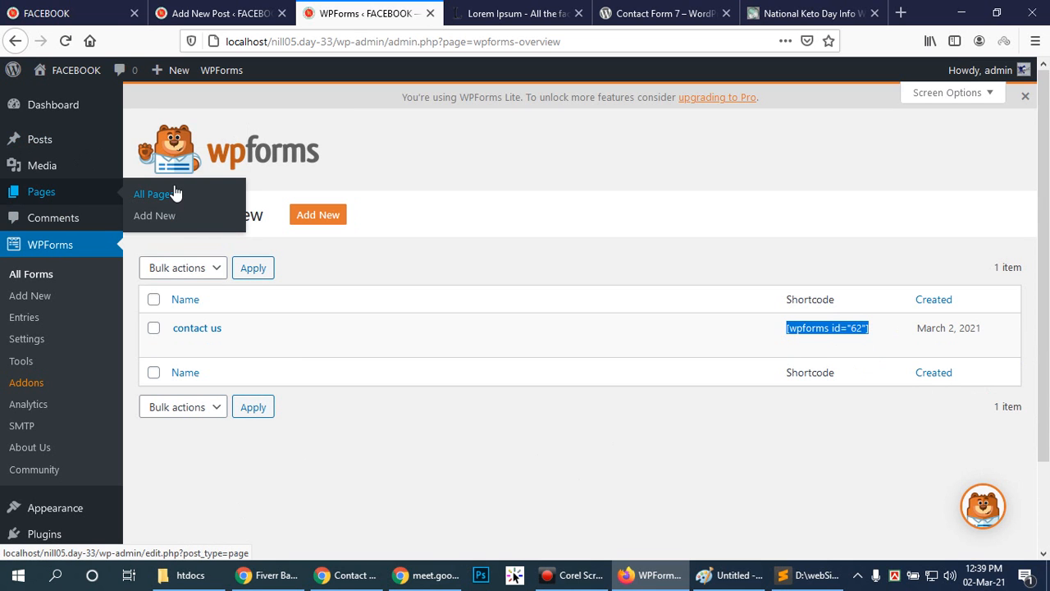
pyautogui.click(161, 197)
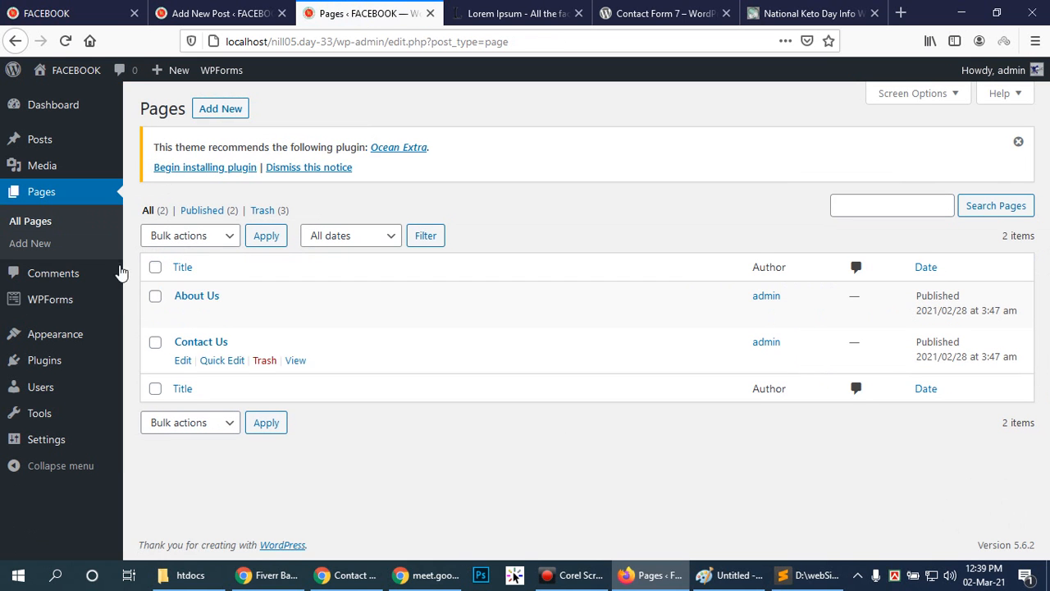
pyautogui.click(188, 343)
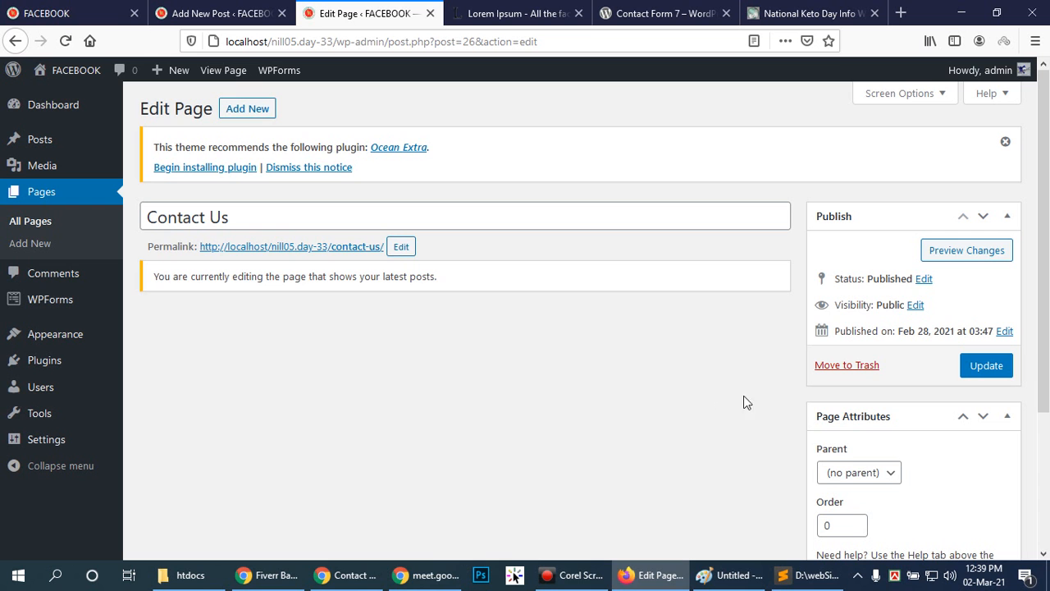
pyautogui.scroll(-4, 754, 398)
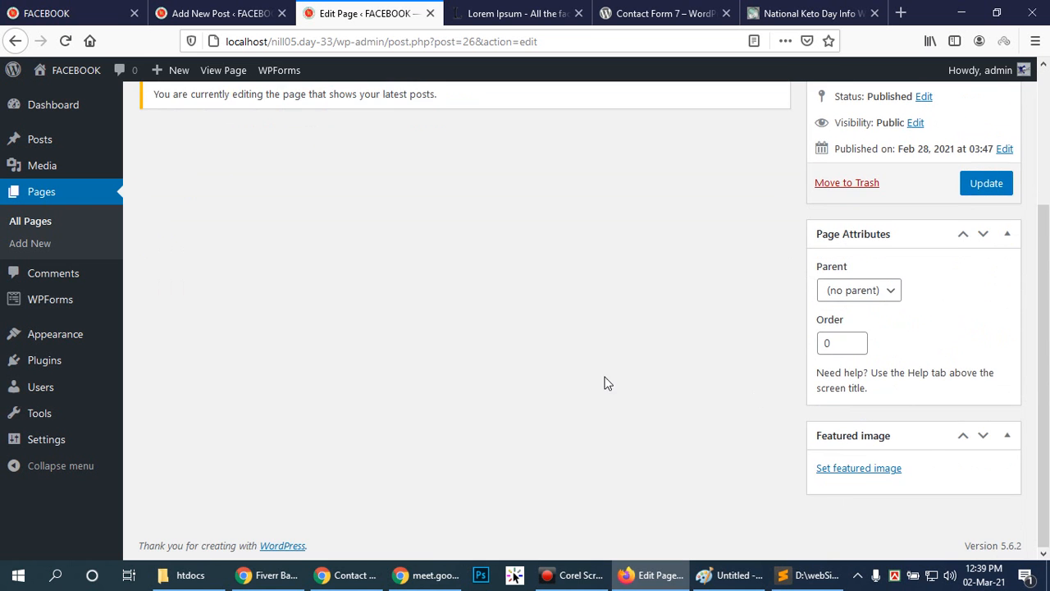
pyautogui.scroll(4, 356, 308)
pyautogui.click(452, 274)
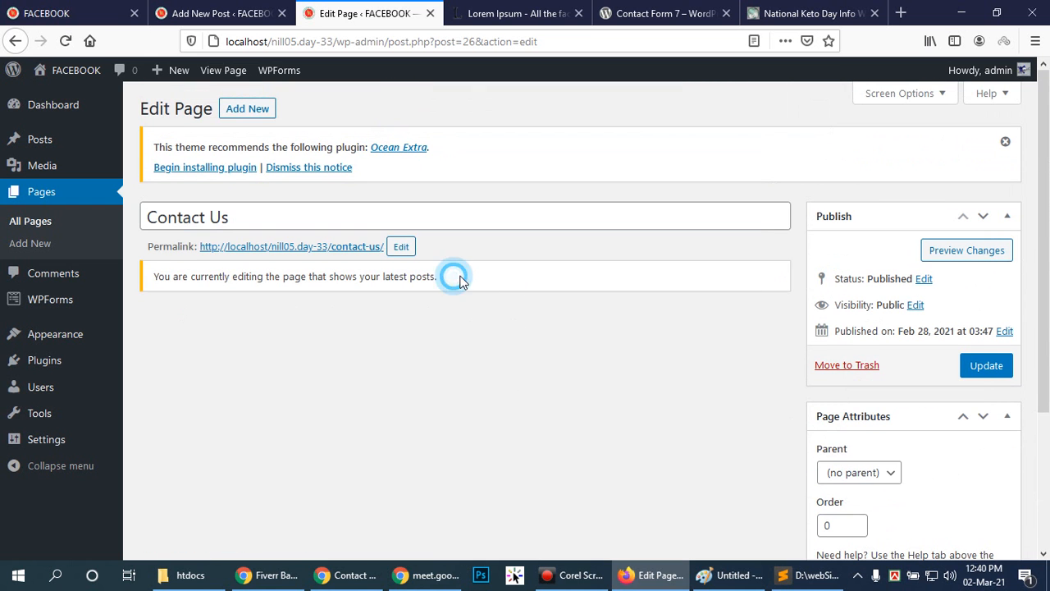
pyautogui.click(401, 249)
pyautogui.click(376, 322)
pyautogui.click(264, 306)
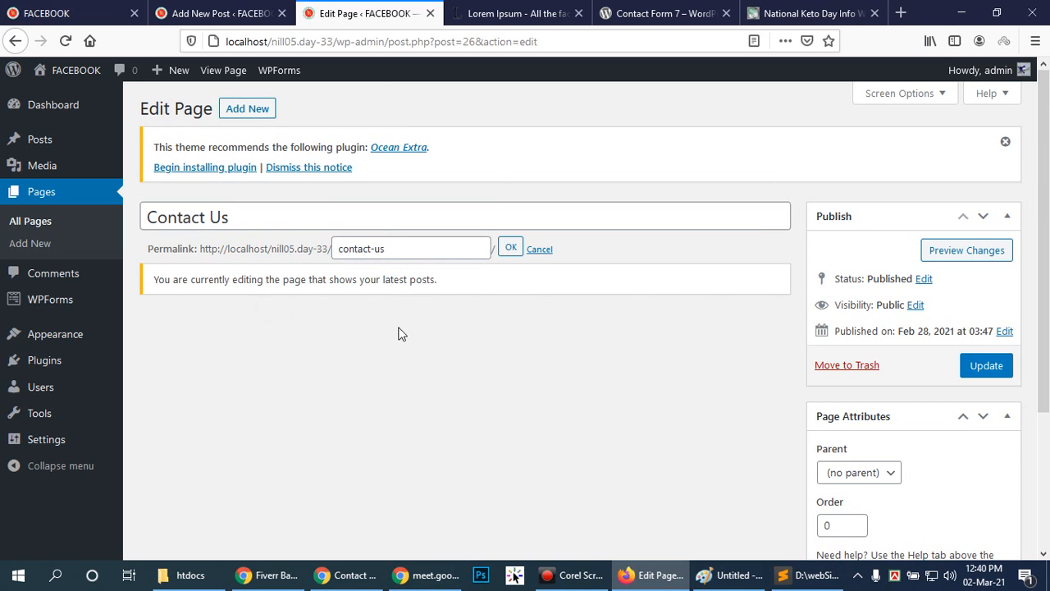
pyautogui.click(32, 220)
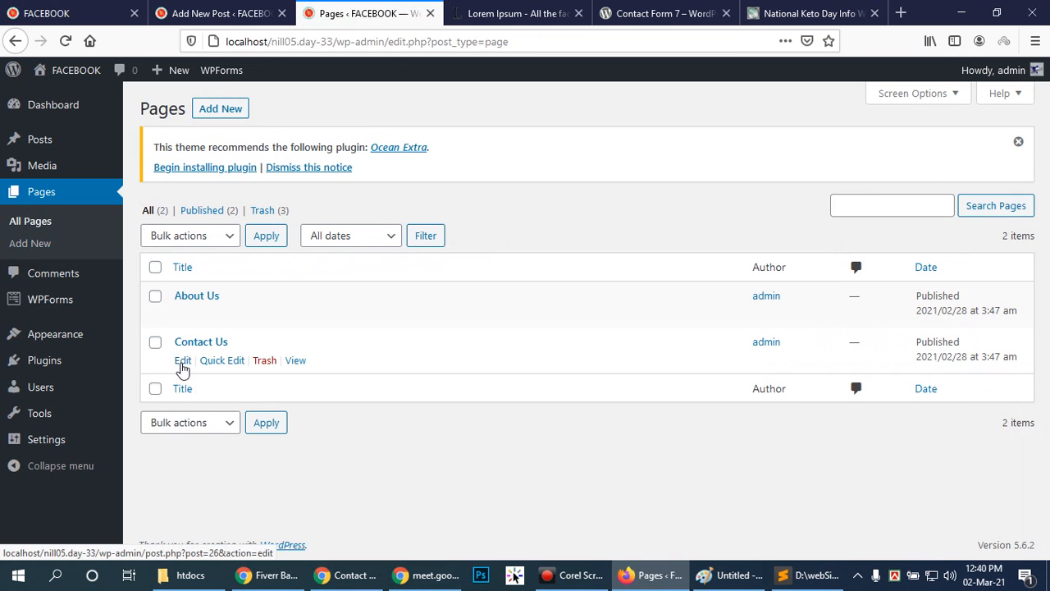
pyautogui.click(182, 363)
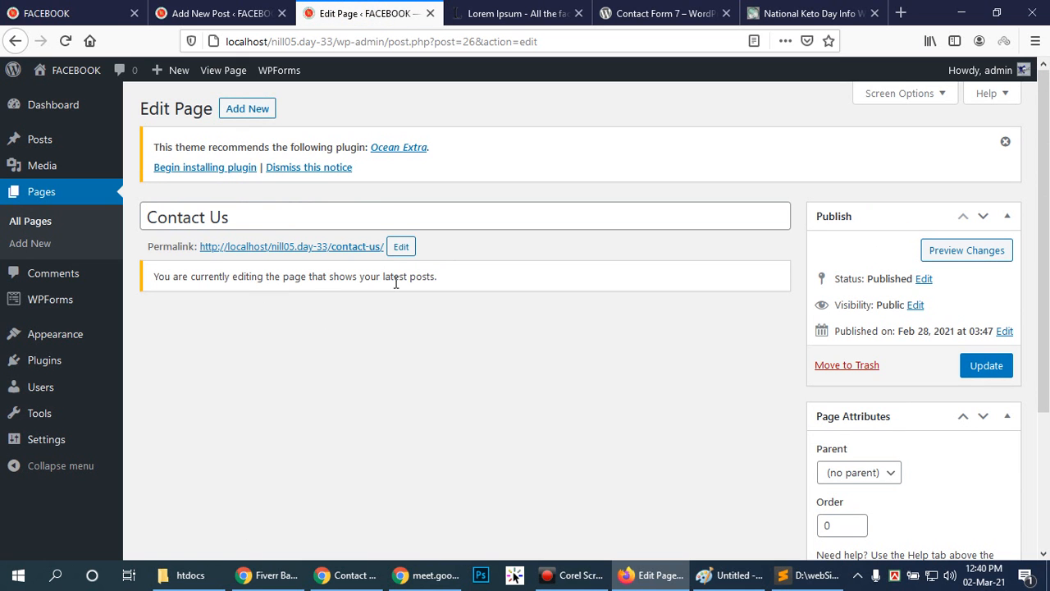
# Go to the browser tab showing the site's front page.
pyautogui.click(539, 276)
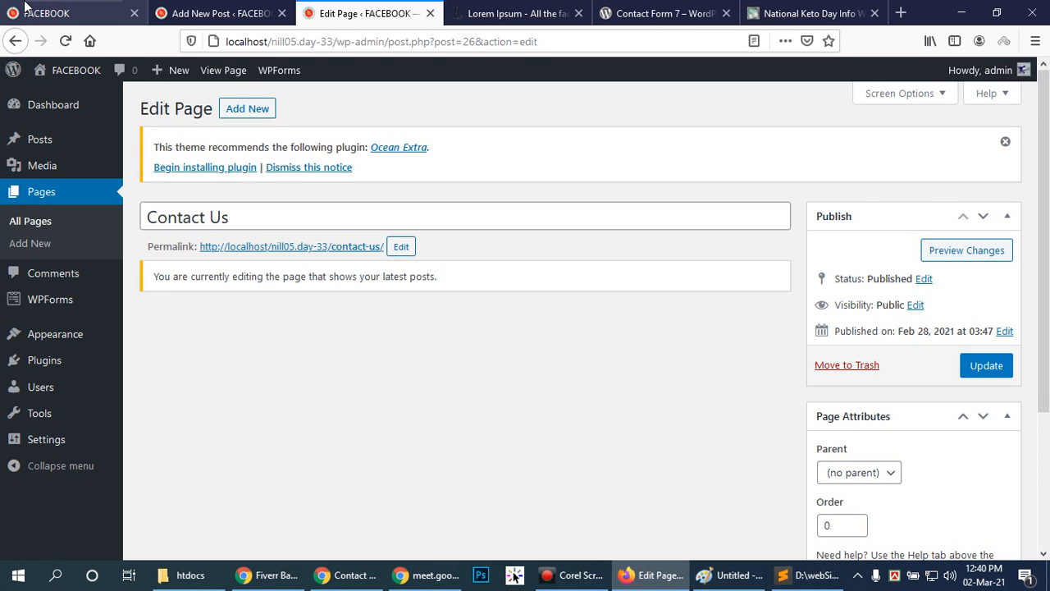
pyautogui.click(218, 14)
pyautogui.click(144, 13)
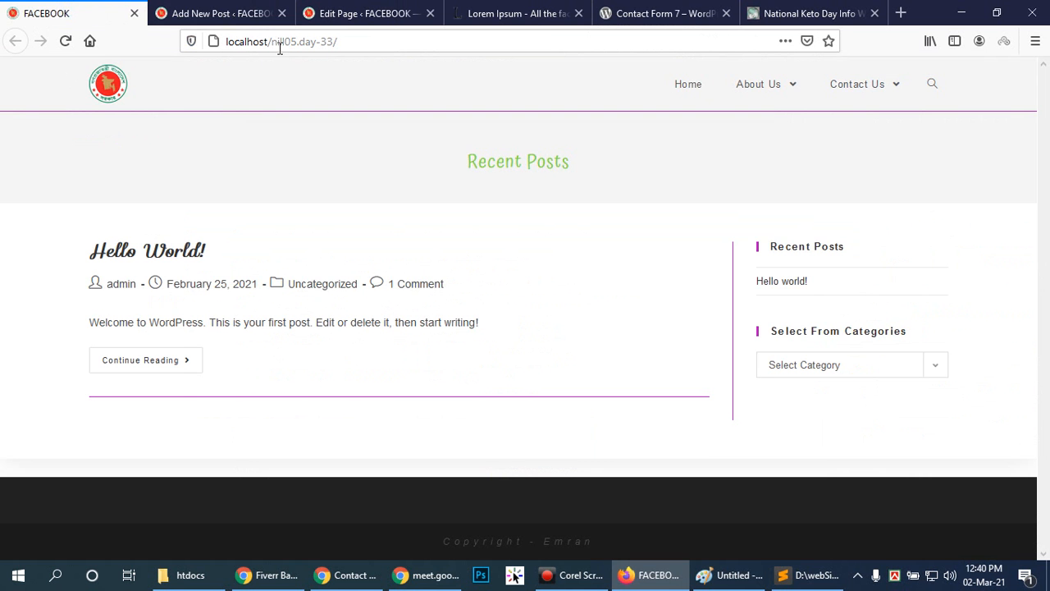
# Leave the How to rank gig post editor, visit the site's front page and return to the WordPress dashboard.
pyautogui.click(215, 13)
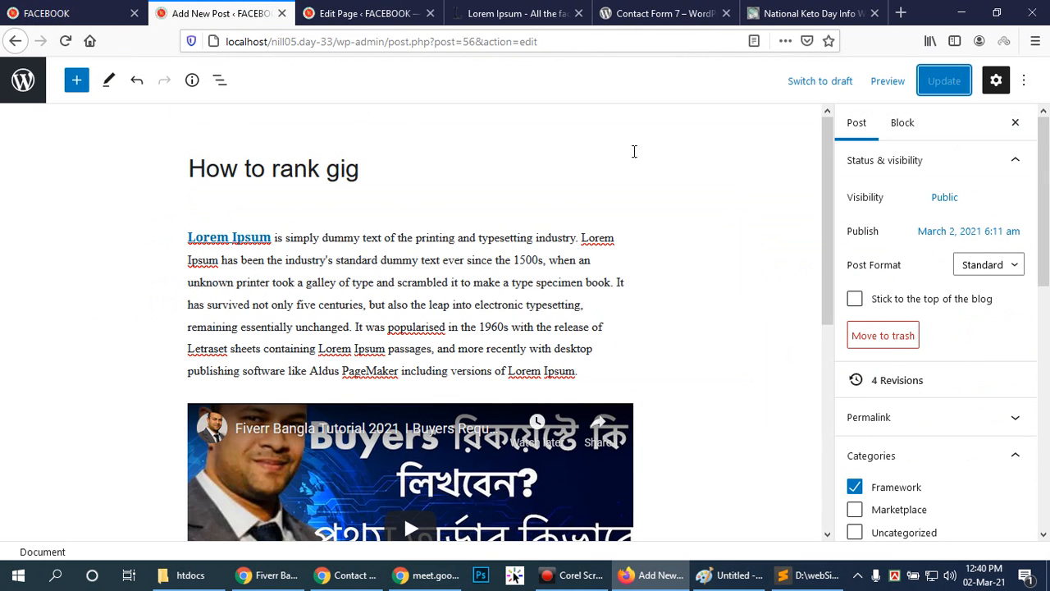
pyautogui.click(24, 79)
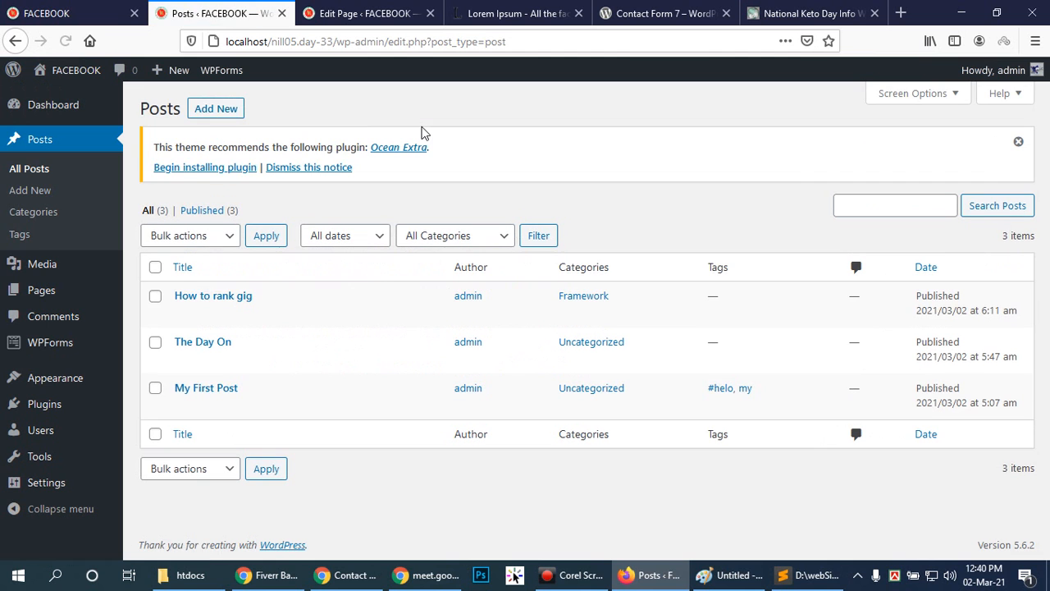
pyautogui.moveTo(66, 269)
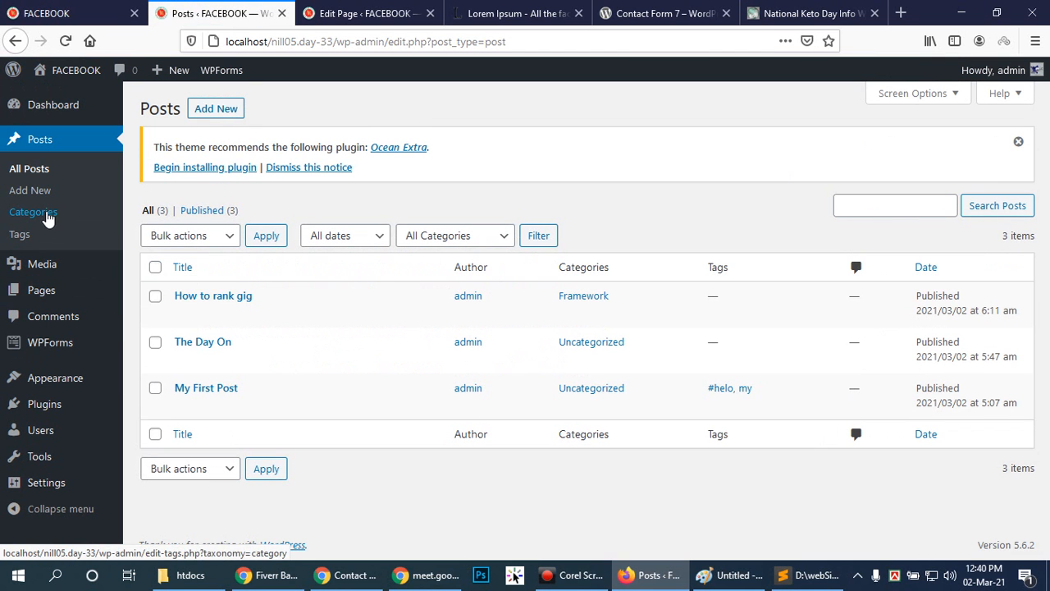
pyautogui.click(75, 70)
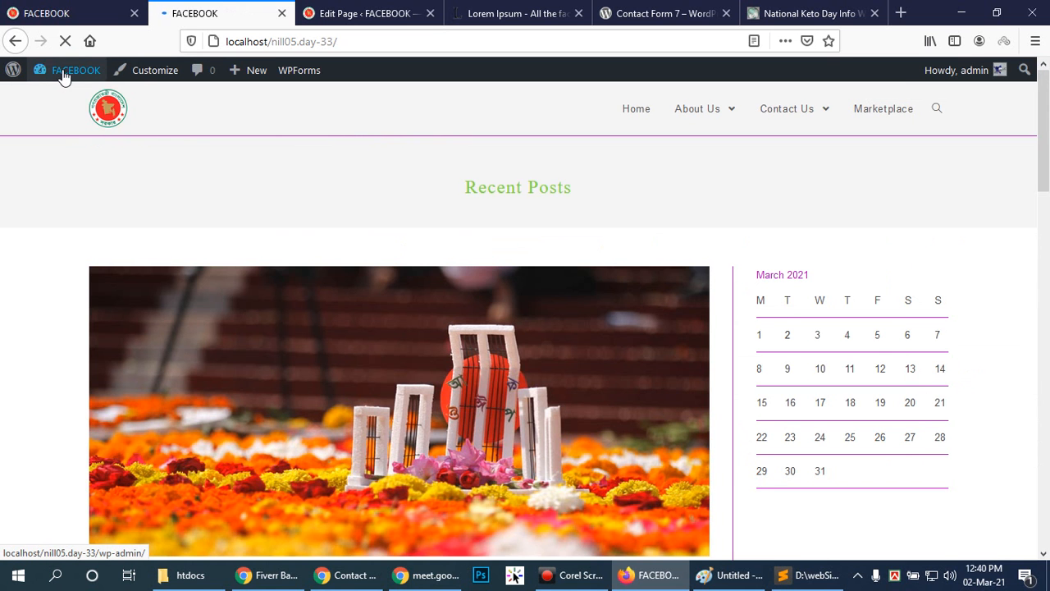
pyautogui.click(65, 74)
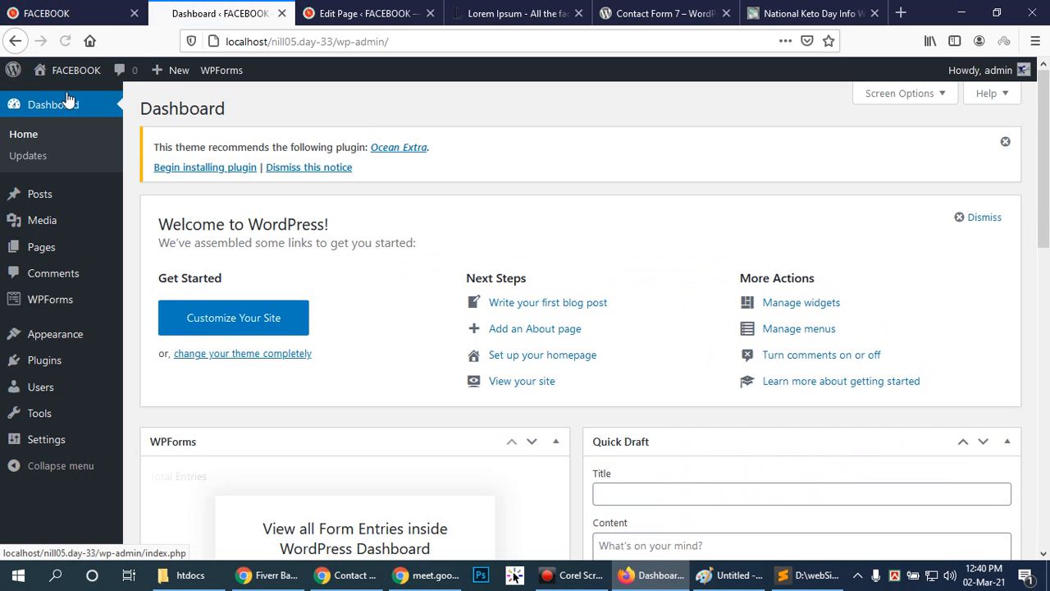
pyautogui.click(67, 98)
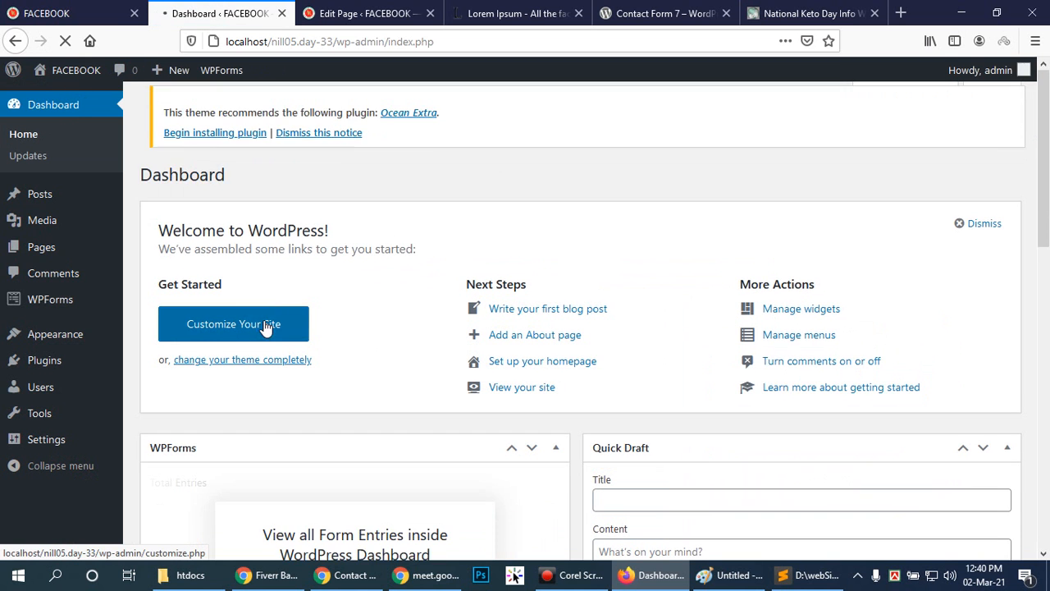
# Examine the Homepage Settings in the site customizer and return to the dashboard.
pyautogui.click(264, 325)
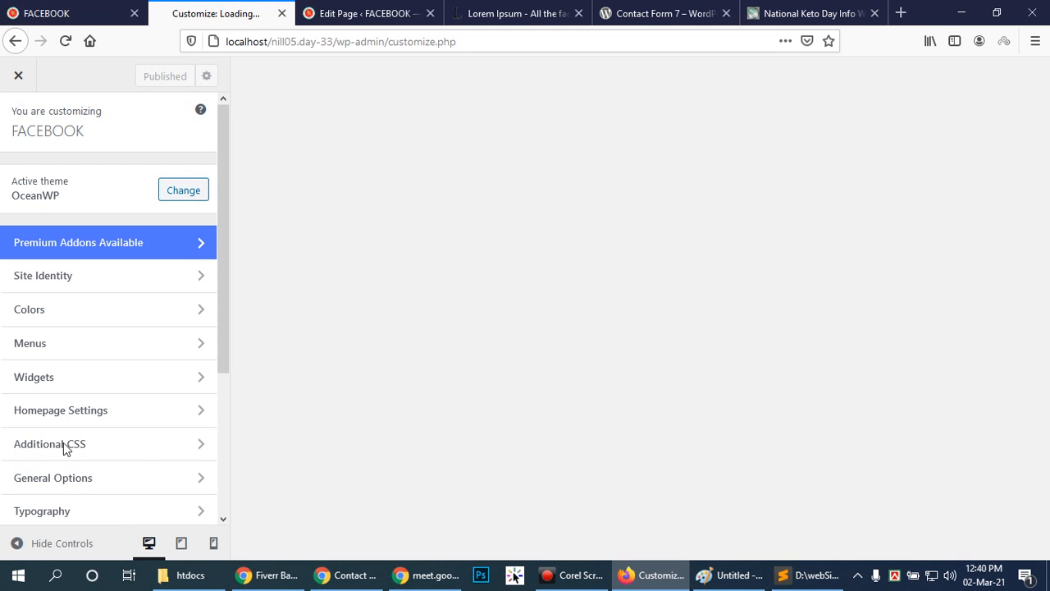
pyautogui.click(199, 411)
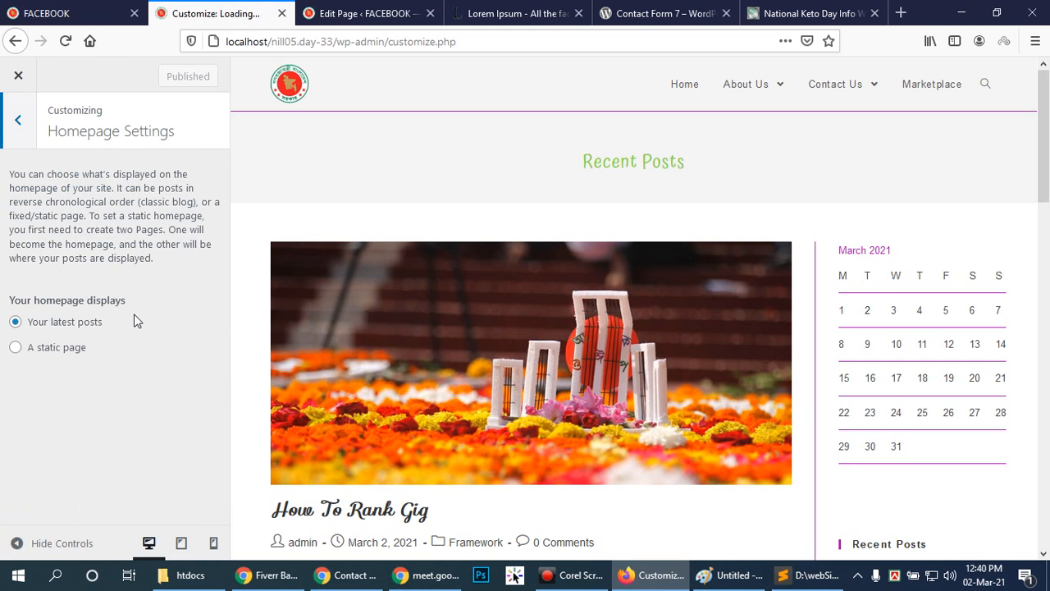
pyautogui.click(5, 120)
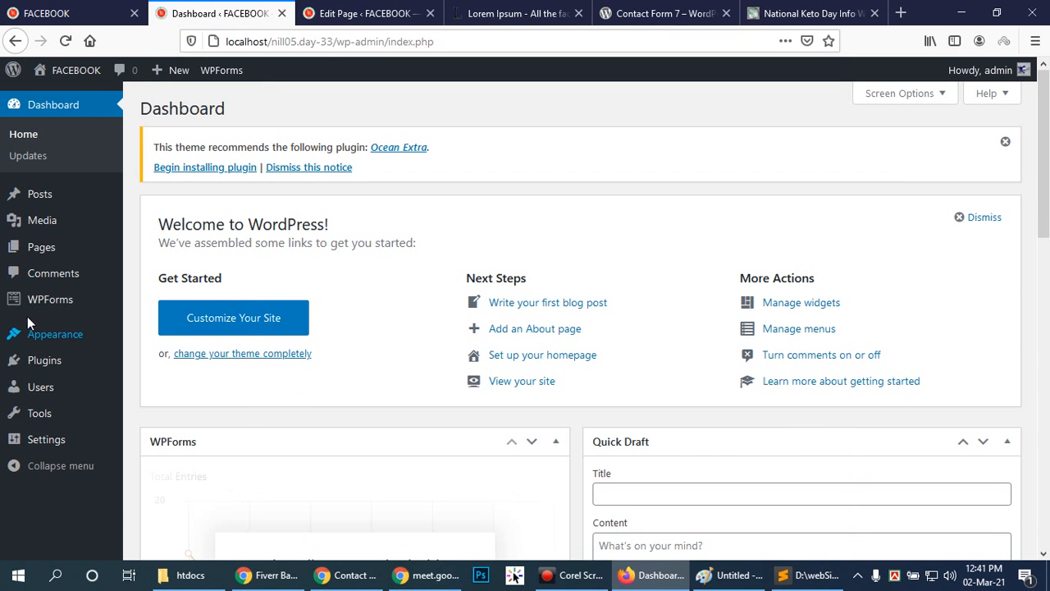
# Open the list of all pages, checking the Google Meet call in Chrome before returning to Firefox.
pyautogui.moveTo(51, 304)
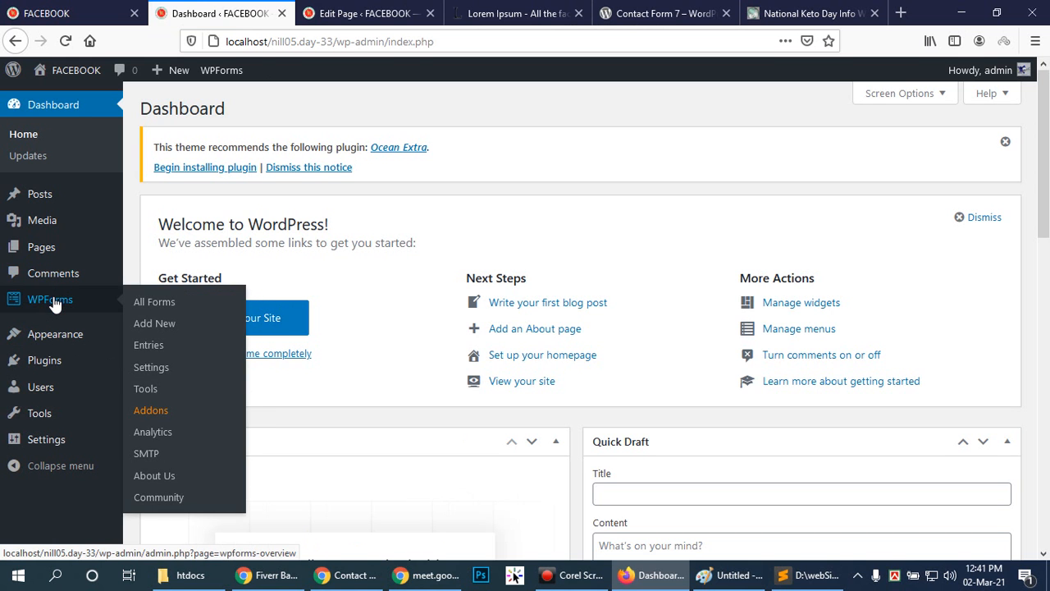
pyautogui.click(174, 253)
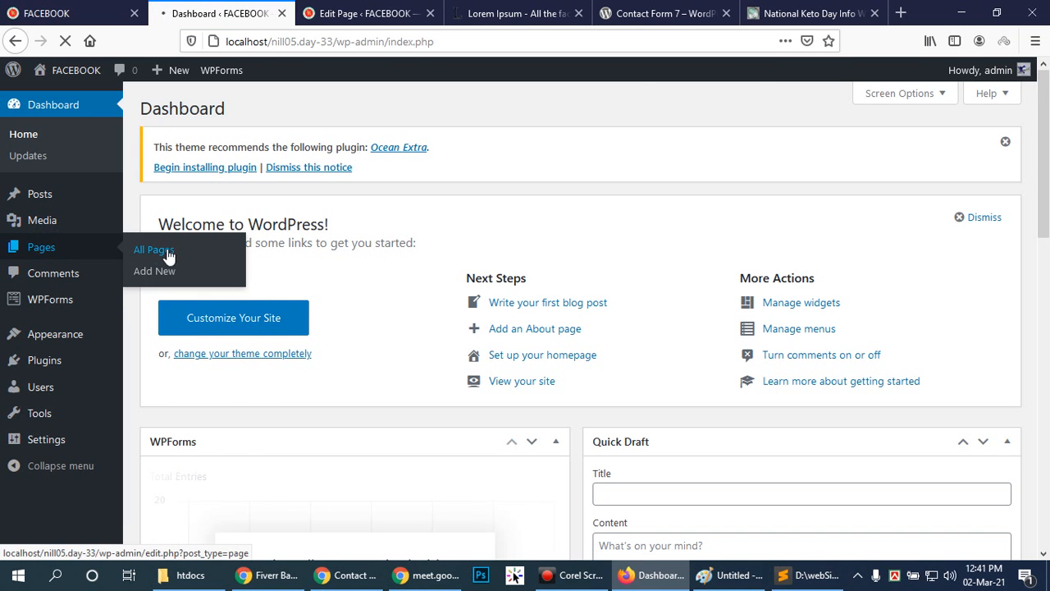
pyautogui.click(269, 575)
pyautogui.click(96, 5)
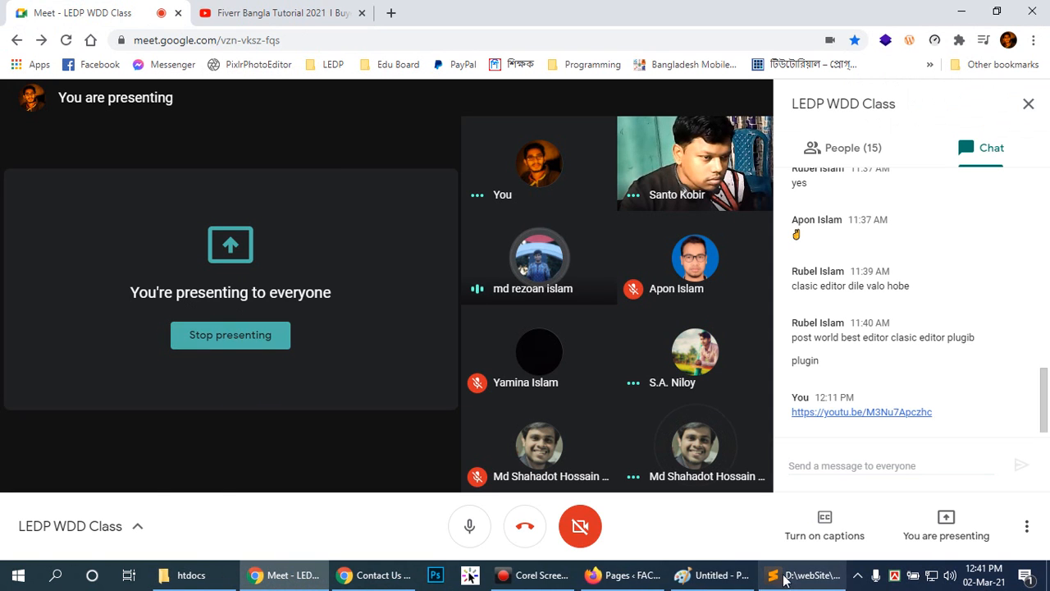
pyautogui.click(623, 575)
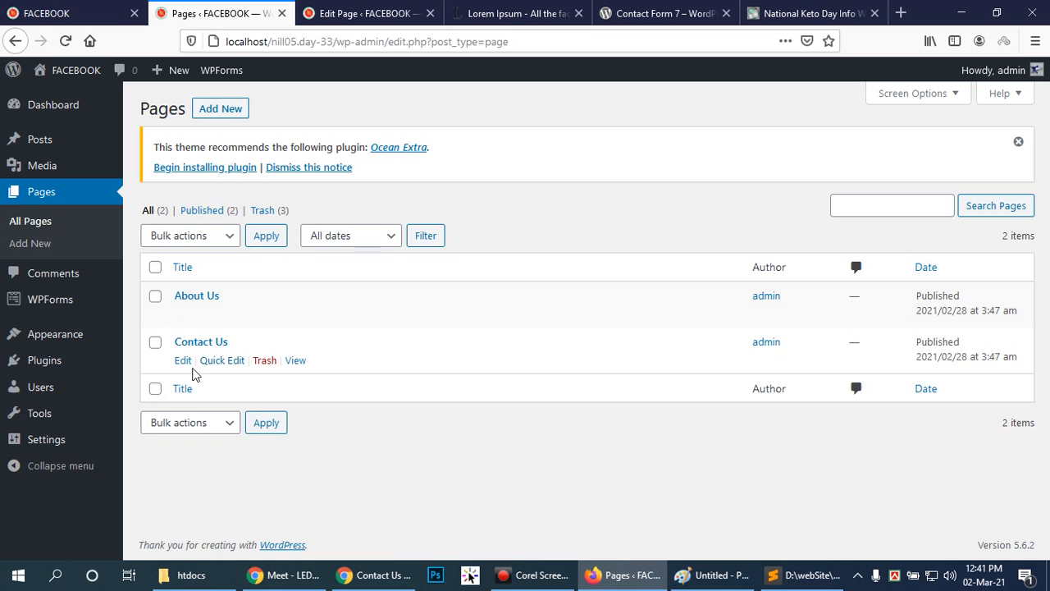
# Open the About Us page for editing, paste the shortcode [wpforms id="62"] into its content and update the page.
pyautogui.click(222, 362)
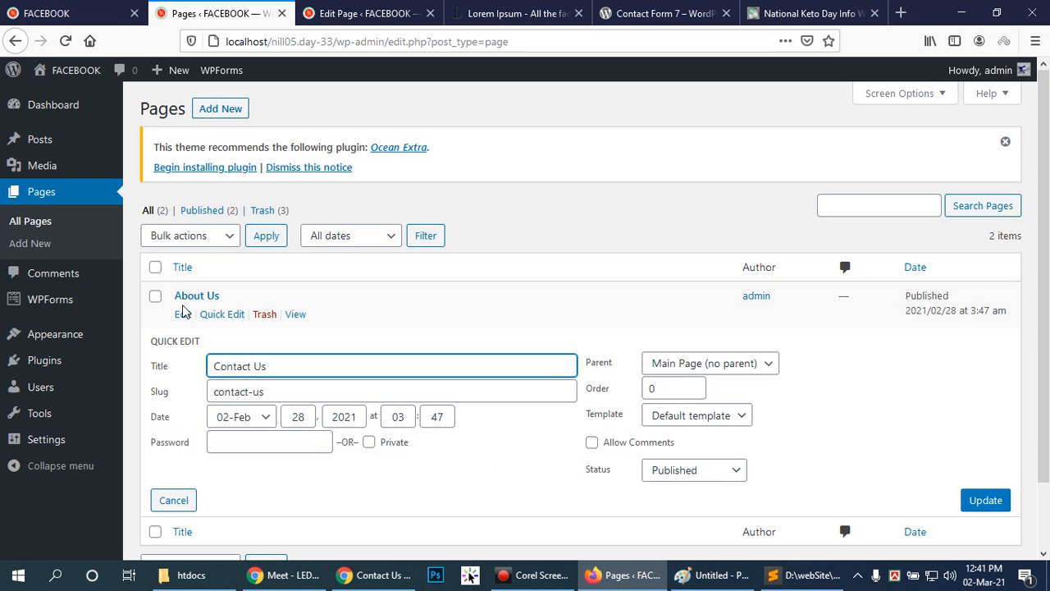
pyautogui.click(183, 315)
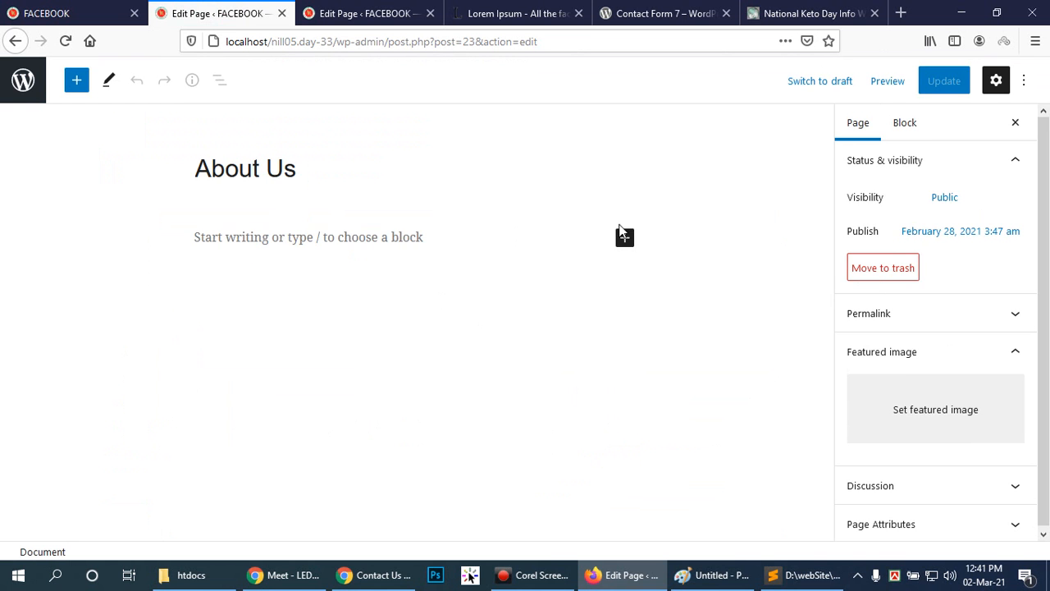
pyautogui.click(404, 236)
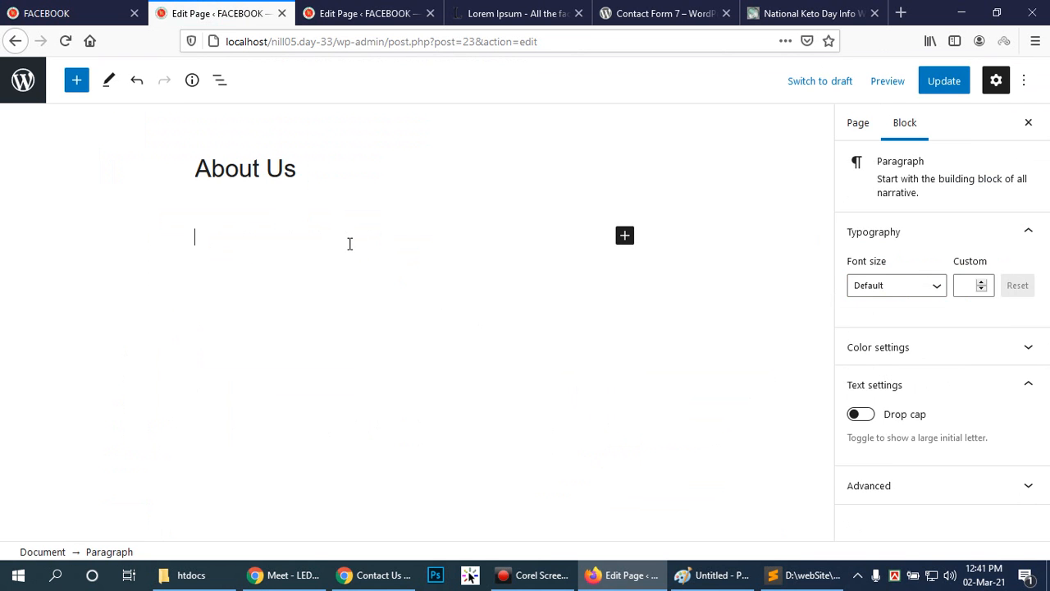
pyautogui.write('[wpforms id="62"]')
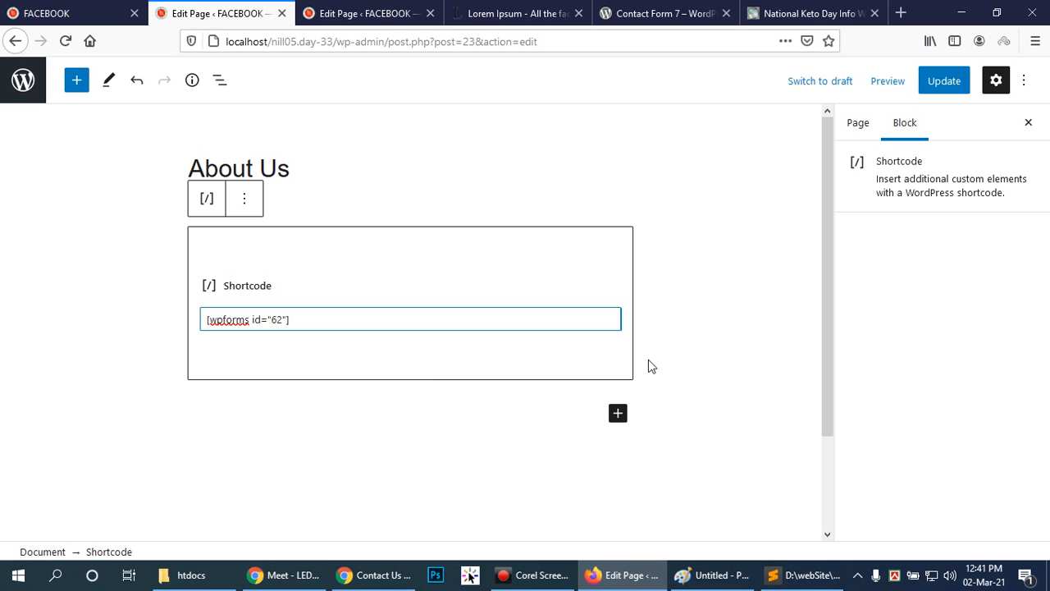
pyautogui.click(943, 80)
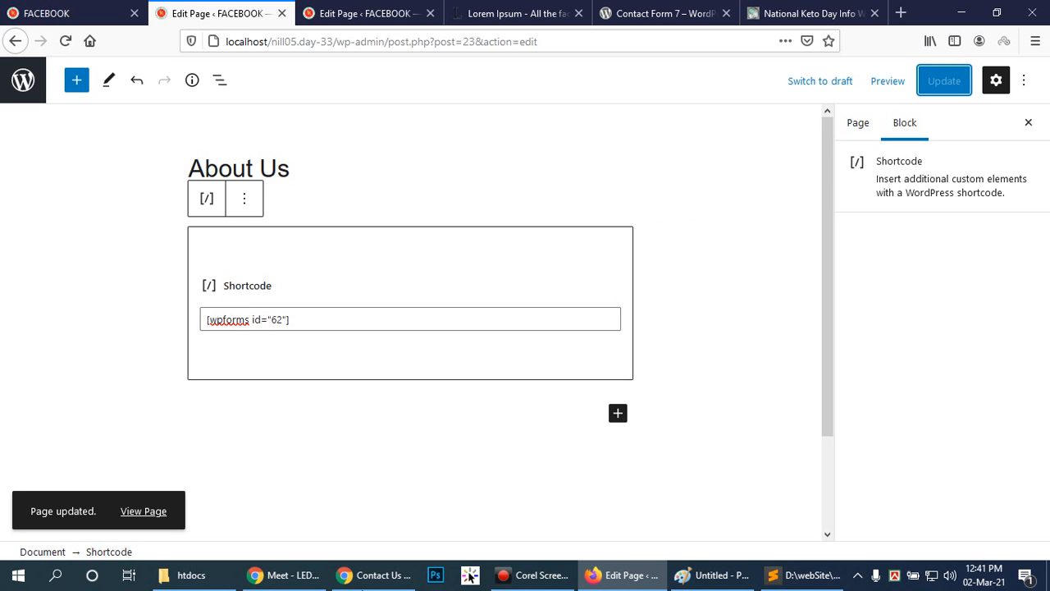
# Switch to the site in Chrome and reload the Contact Us page to check it for the form.
pyautogui.click(373, 574)
pyautogui.click(289, 252)
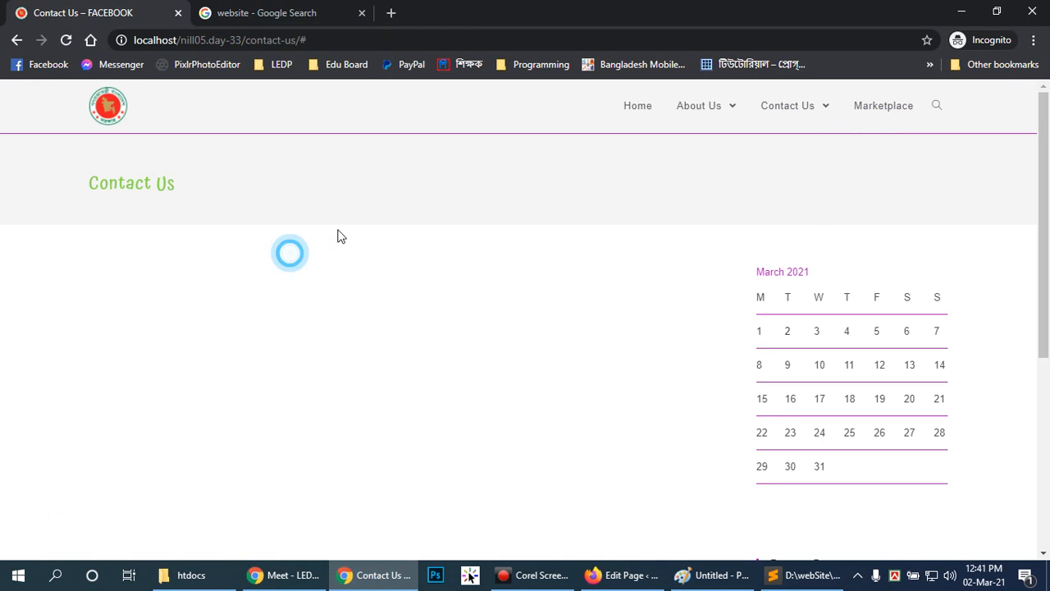
pyautogui.click(64, 40)
pyautogui.moveTo(1049, 195)
pyautogui.mouseDown()
pyautogui.moveTo(1049, 387)
pyautogui.moveTo(1049, 185)
pyautogui.mouseUp()
pyautogui.moveTo(788, 115)
pyautogui.click(775, 150)
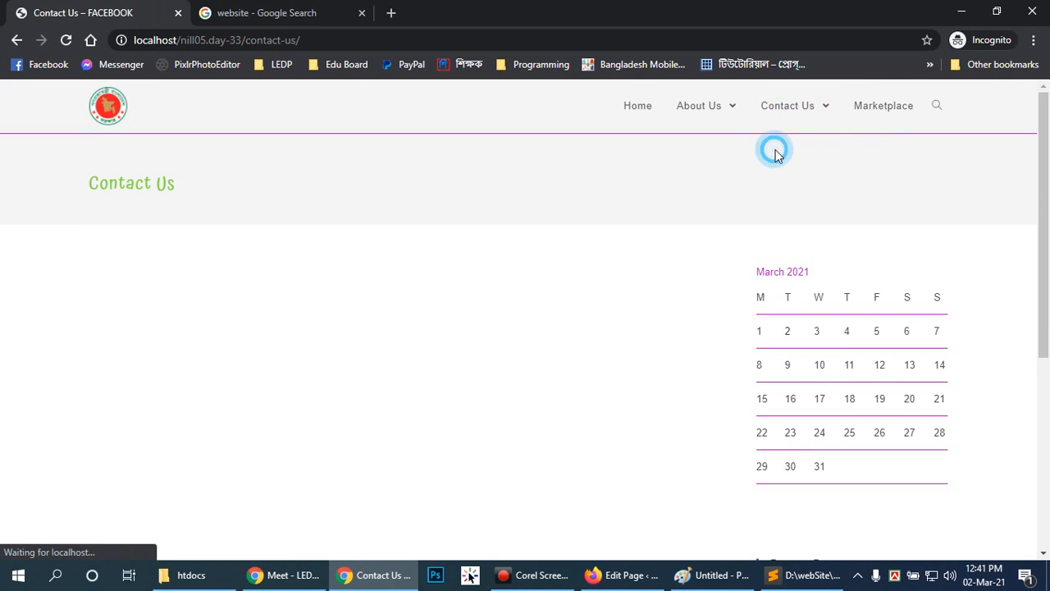
# Return to Firefox and open the contact us form for editing from the WPForms overview.
pyautogui.click(607, 578)
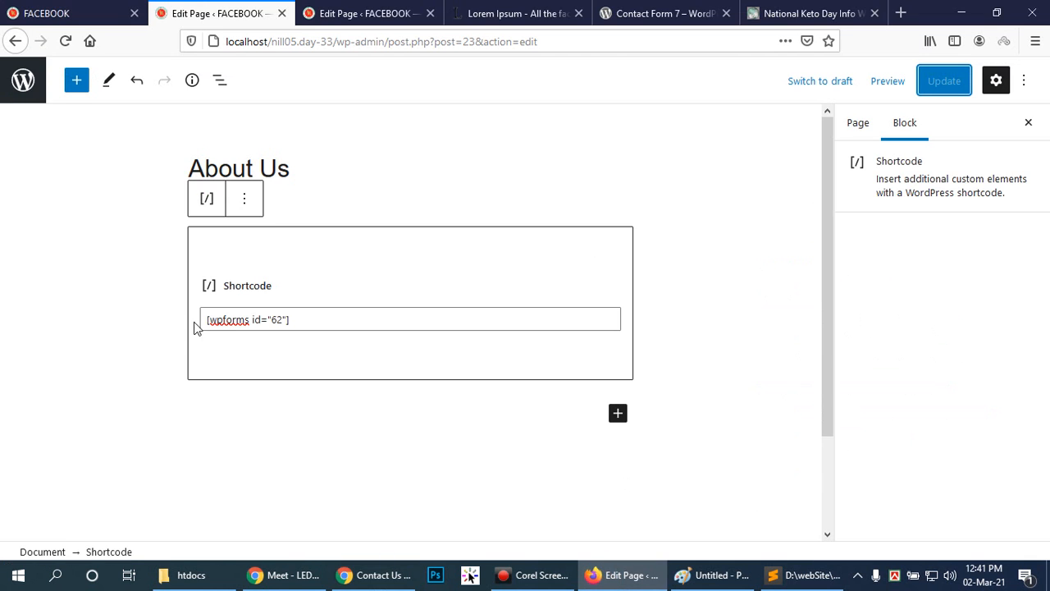
pyautogui.click(80, 11)
pyautogui.click(361, 13)
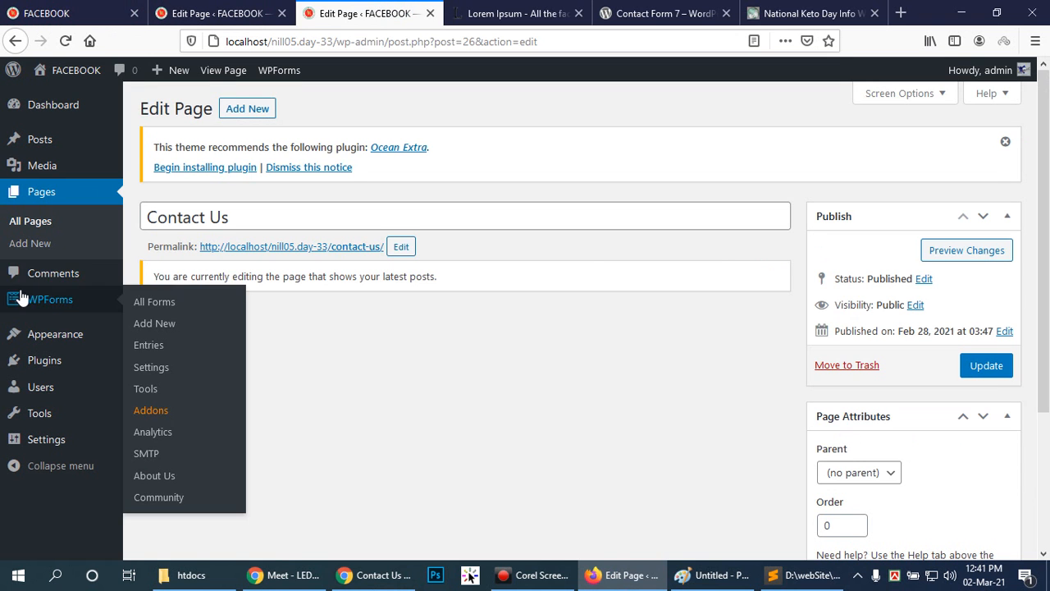
pyautogui.moveTo(122, 305)
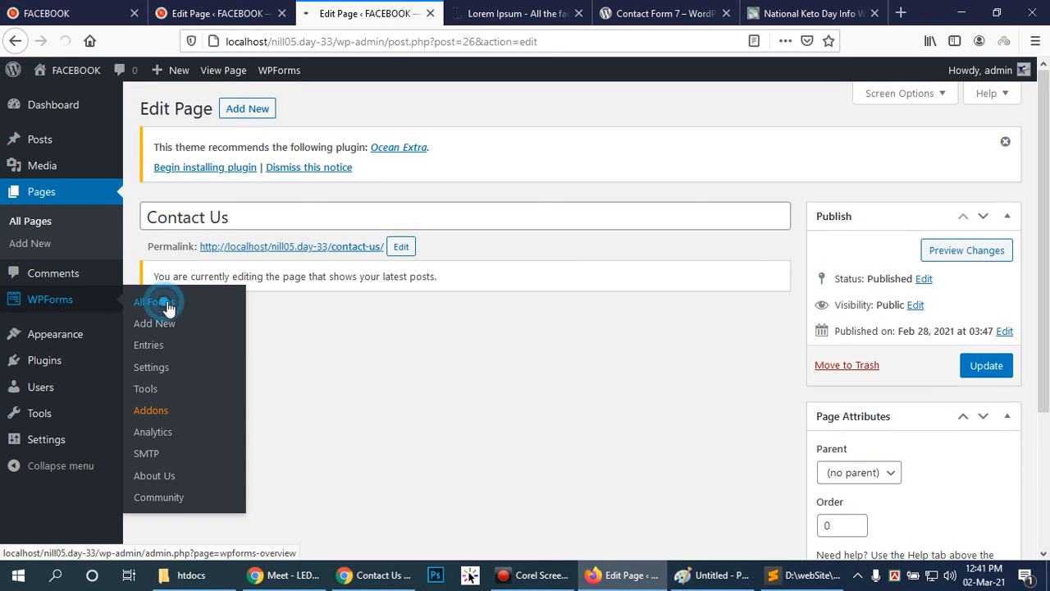
pyautogui.click(155, 300)
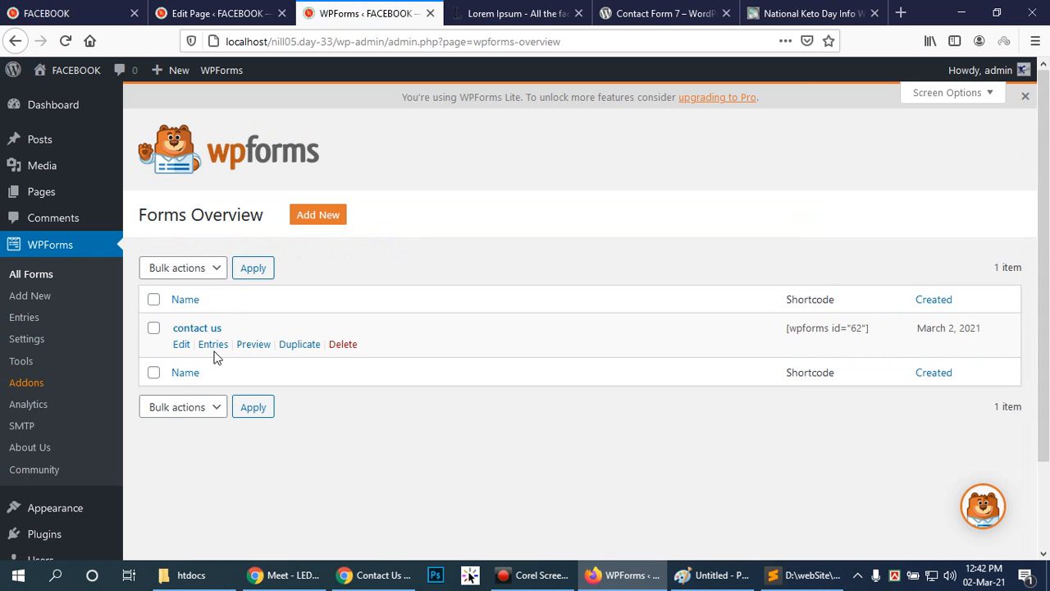
pyautogui.click(193, 329)
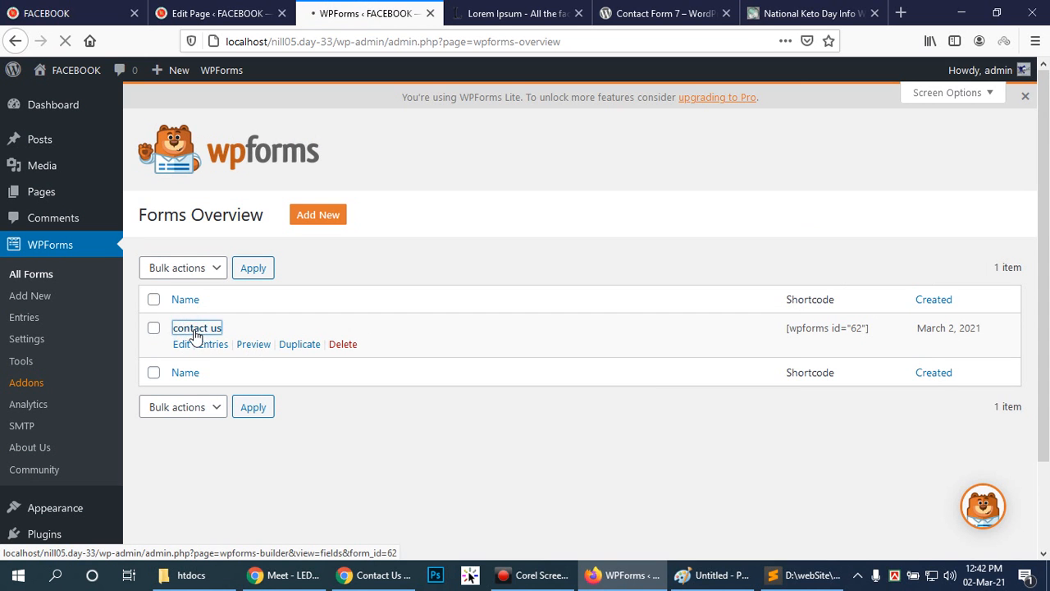
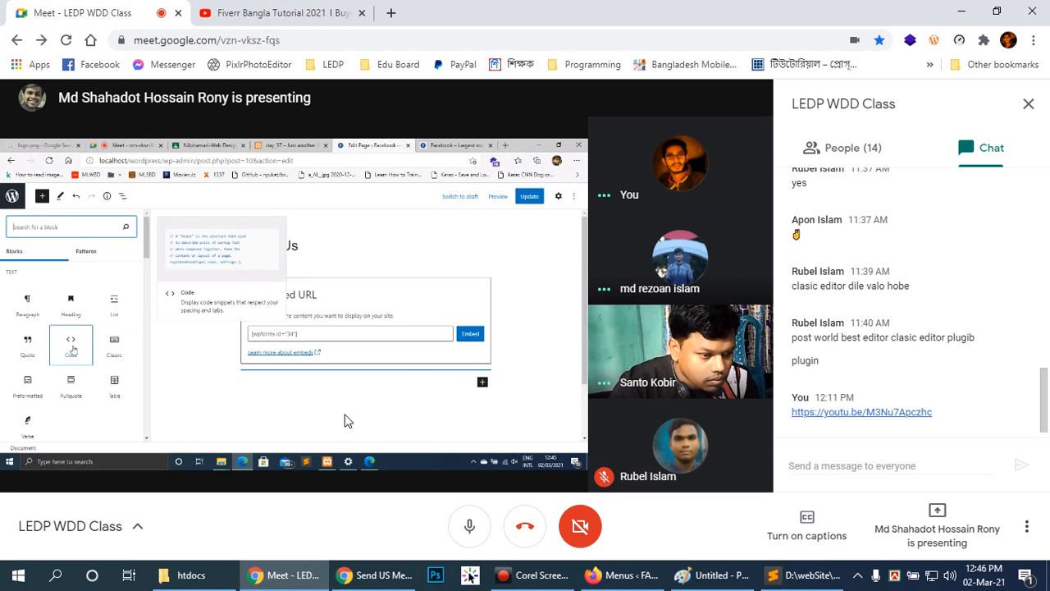
# Pin the shared screen presentation in the meeting and close the meeting chat.
pyautogui.click(533, 575)
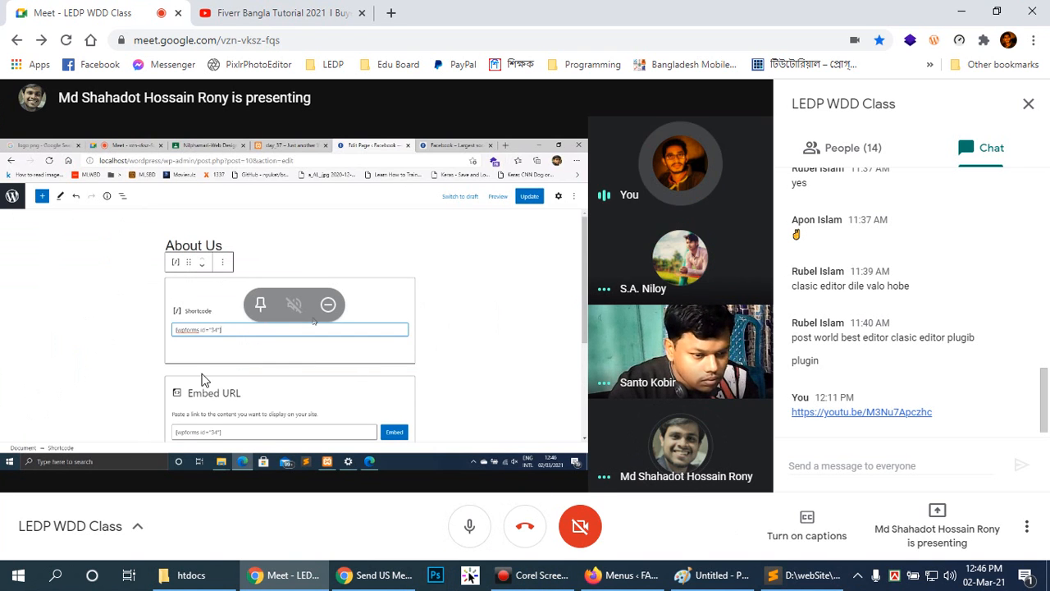
pyautogui.click(277, 402)
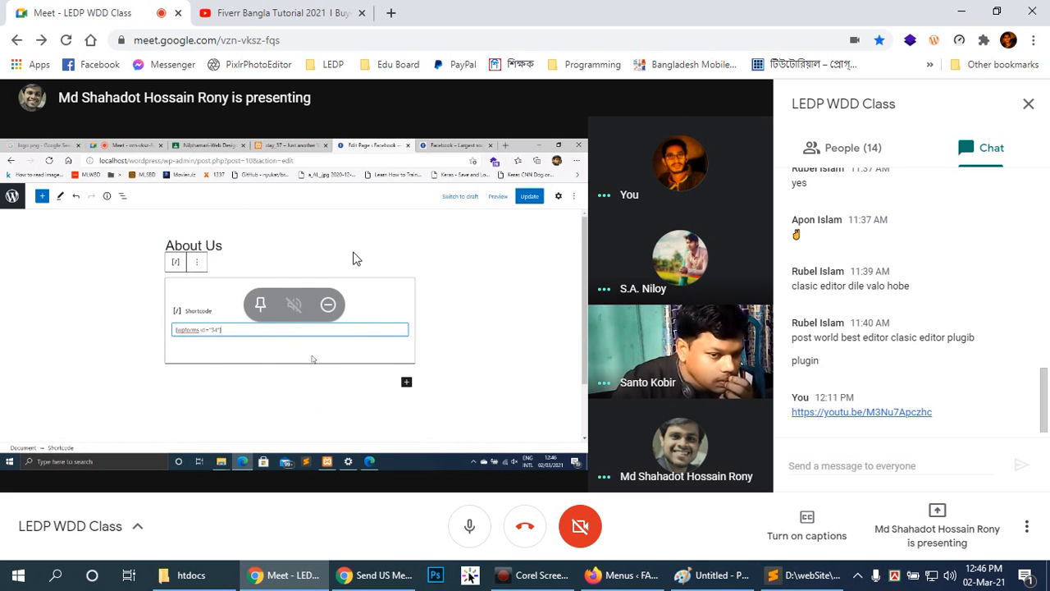
pyautogui.click(260, 304)
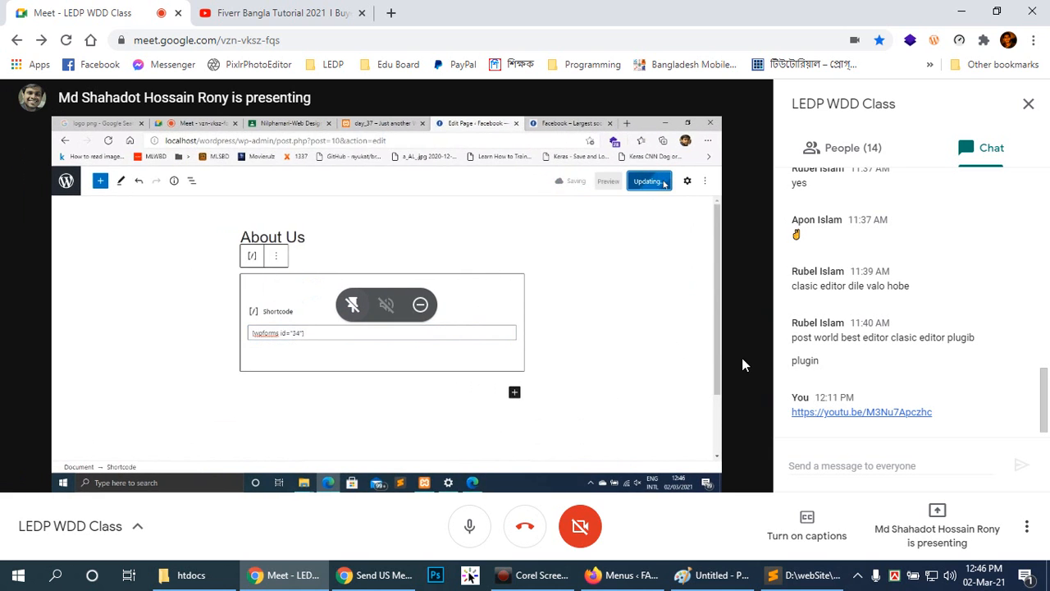
pyautogui.click(1023, 104)
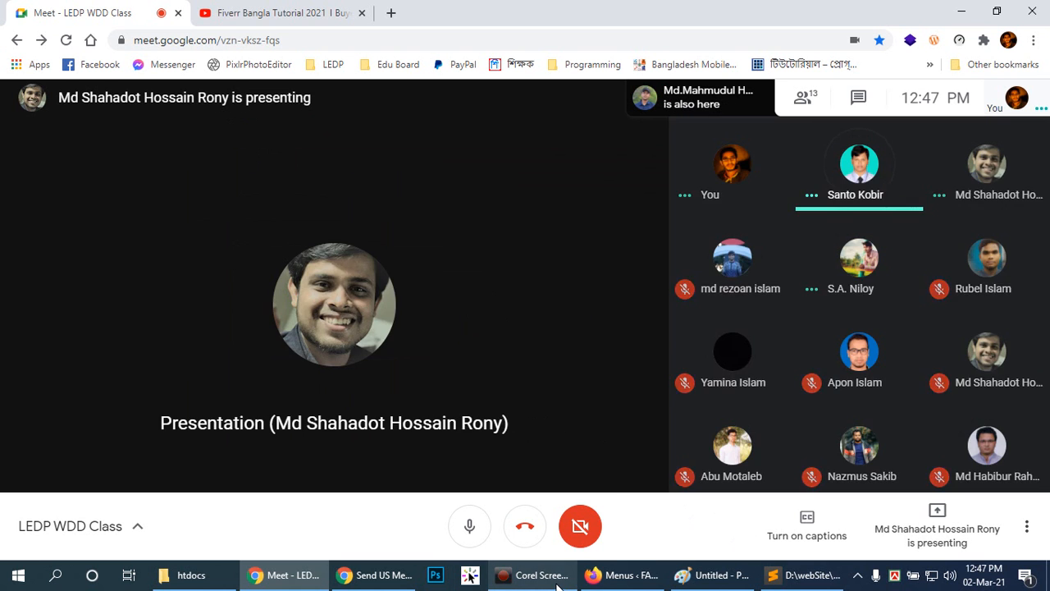
pyautogui.moveTo(535, 566)
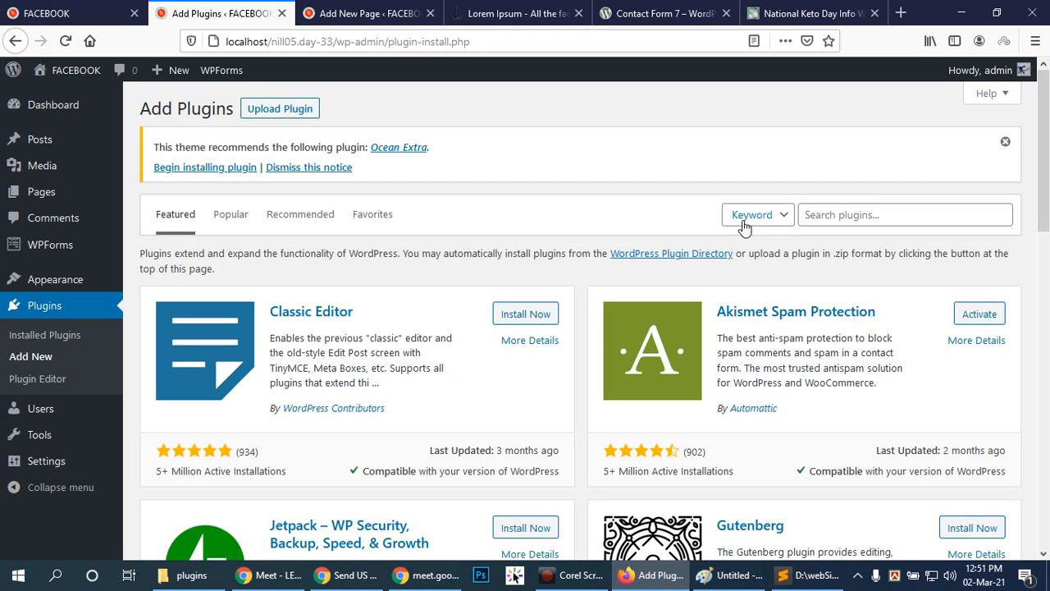
# Look through the featured plugins and popular tags on the Add Plugins page.
pyautogui.scroll(-3, 738, 229)
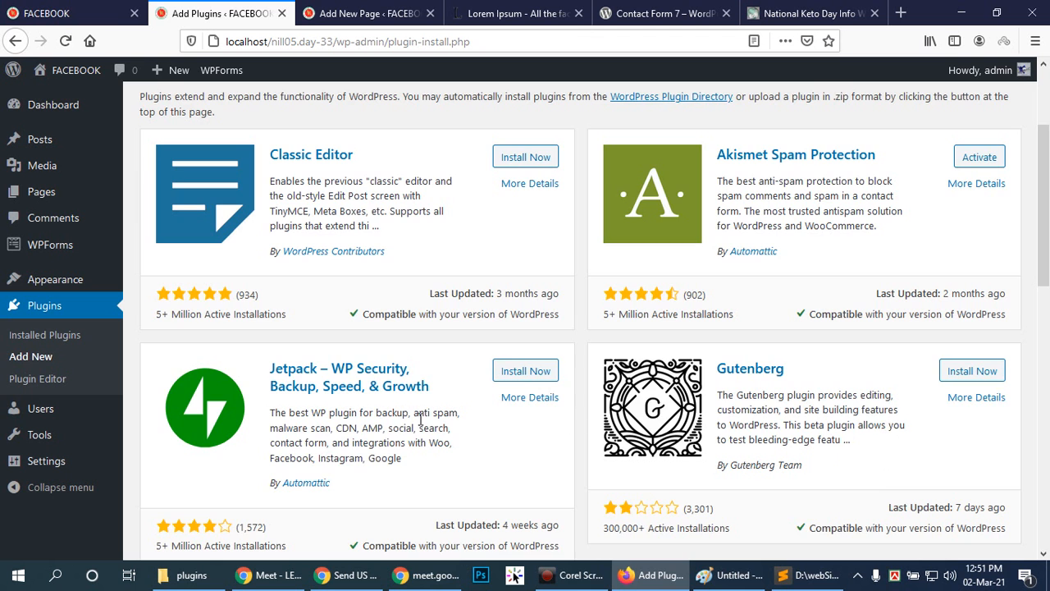
pyautogui.scroll(-6, 433, 419)
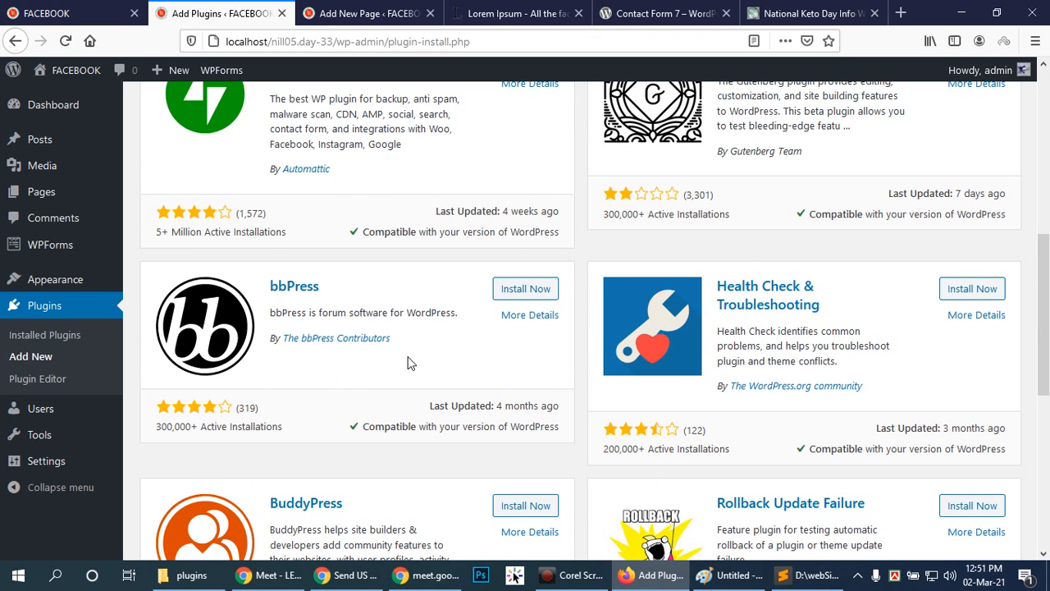
pyautogui.scroll(-4, 410, 364)
pyautogui.scroll(-3, 410, 363)
pyautogui.scroll(3, 414, 363)
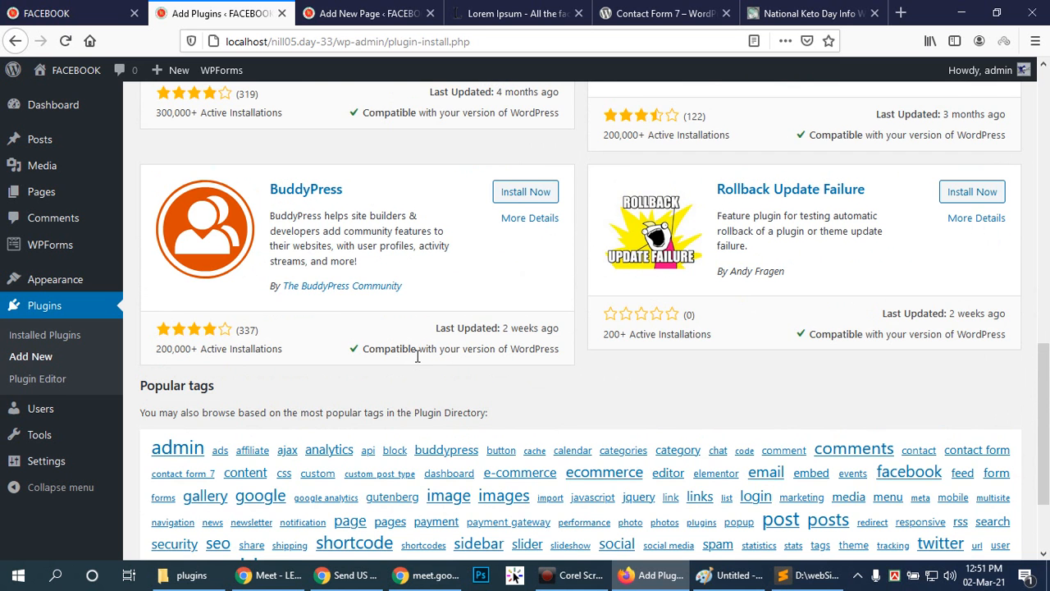
pyautogui.scroll(10, 417, 355)
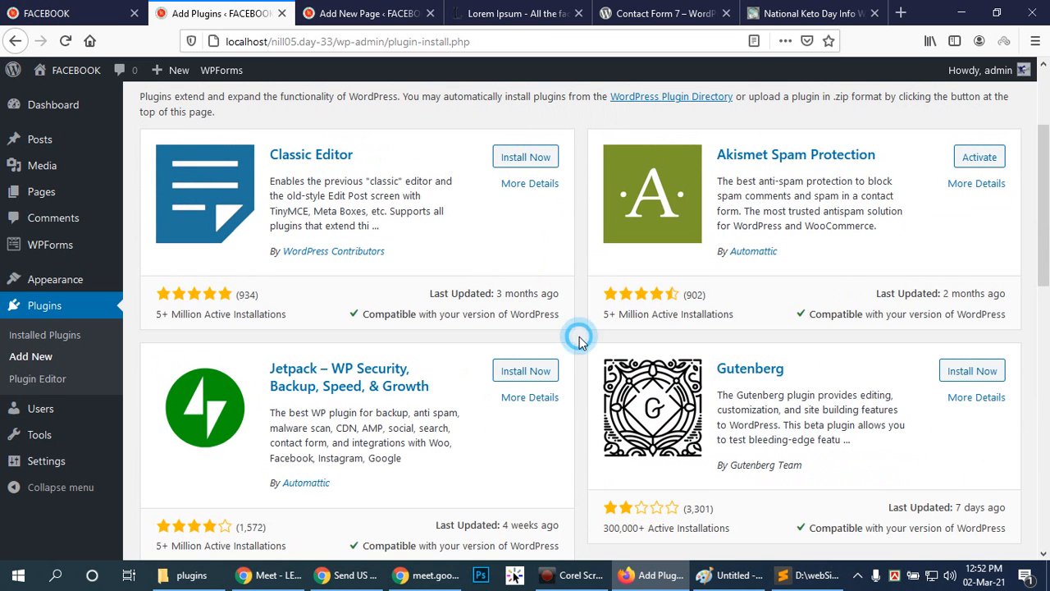
pyautogui.scroll(3, 578, 336)
pyautogui.click(580, 278)
pyautogui.click(580, 267)
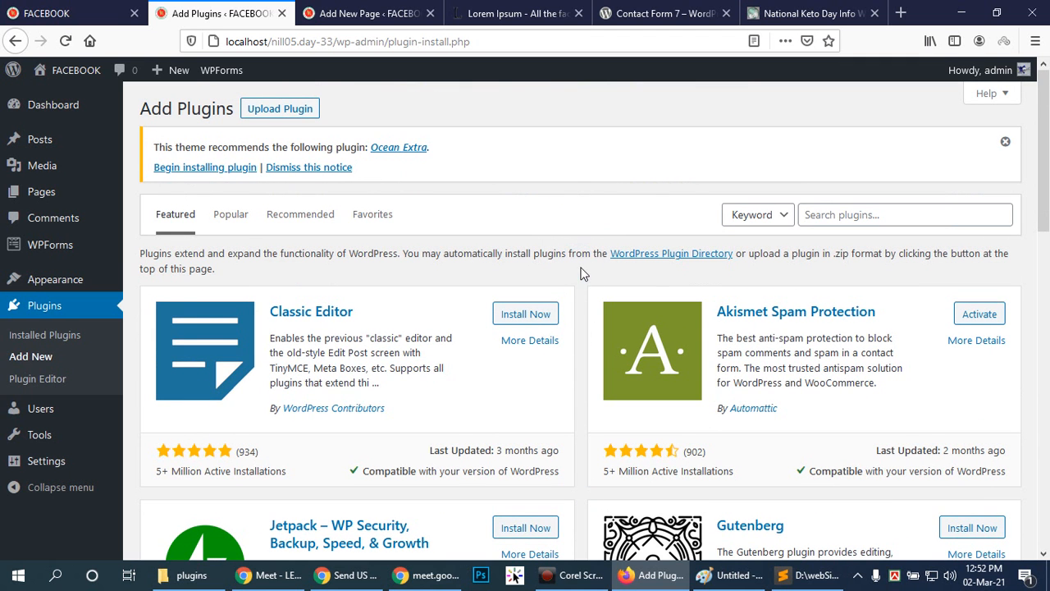
pyautogui.click(587, 271)
pyautogui.click(579, 277)
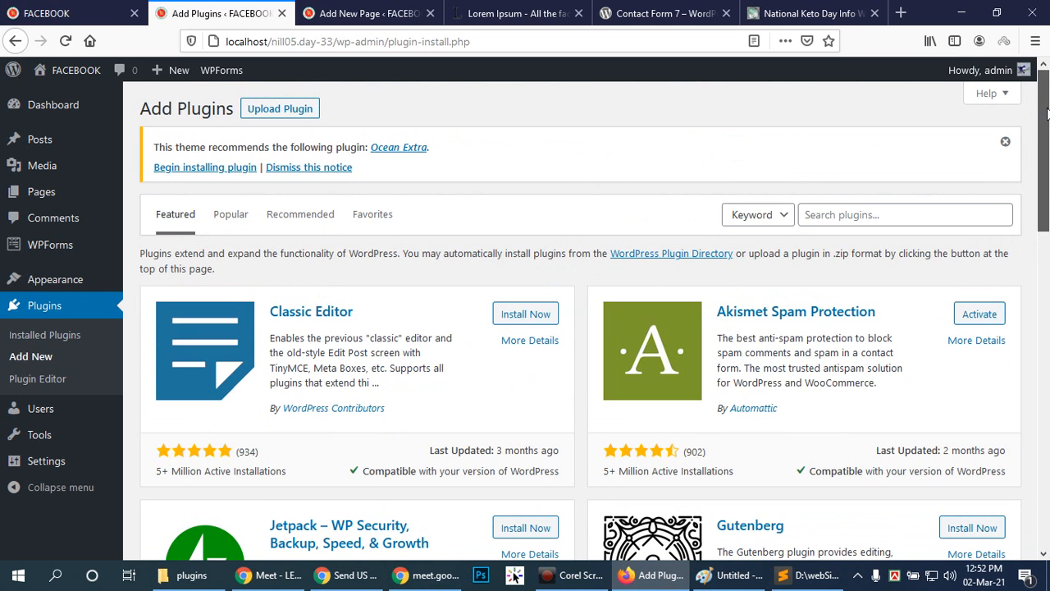
pyautogui.moveTo(1048, 163); pyautogui.dragTo(1048, 117)
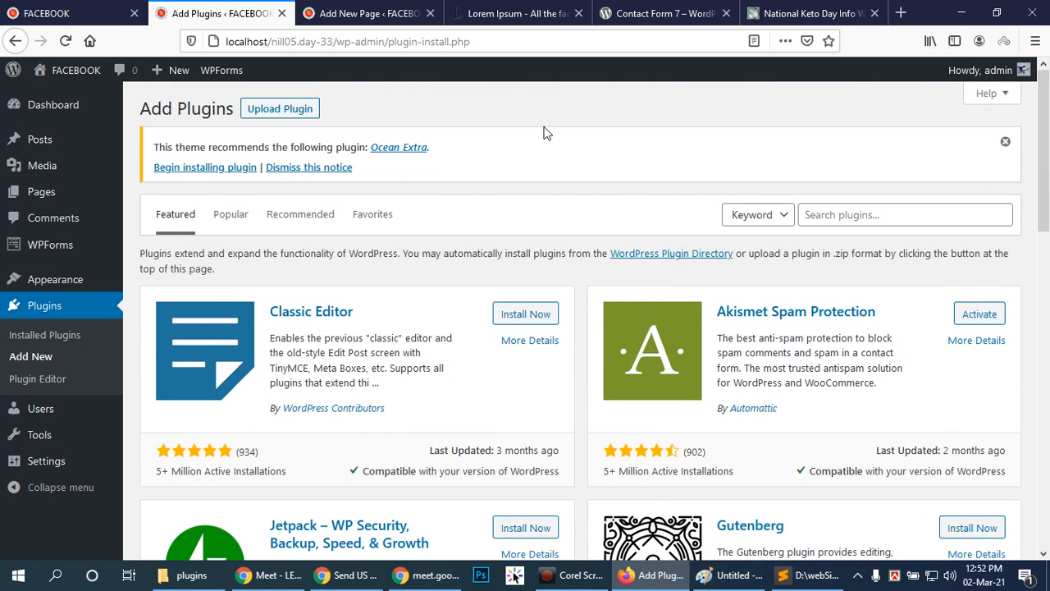
# View the details and screenshots of the recommended Ocean Extra plugin, and close its information window.
pyautogui.click(389, 148)
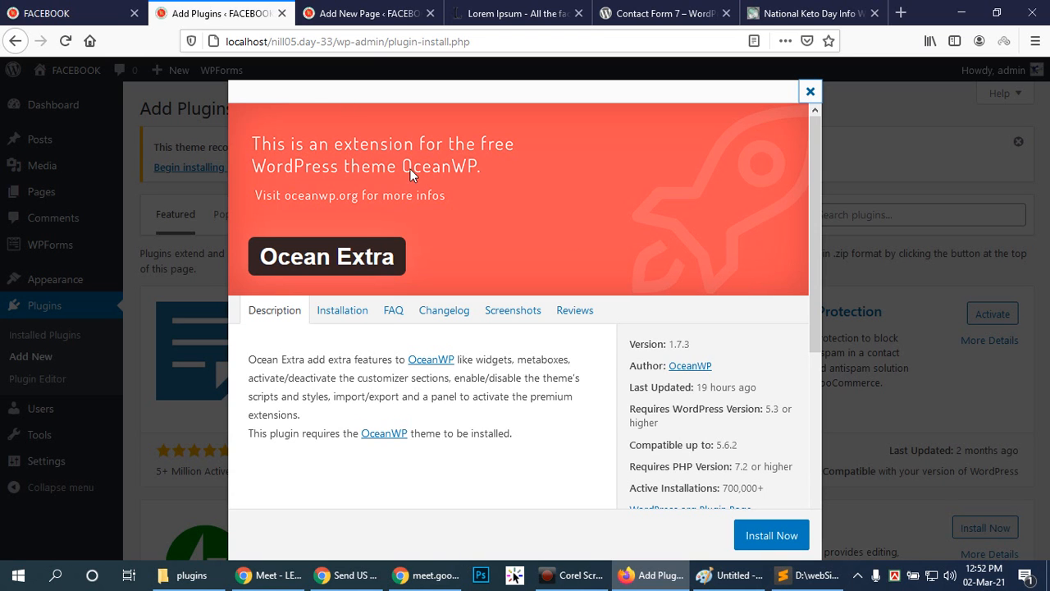
pyautogui.click(502, 97)
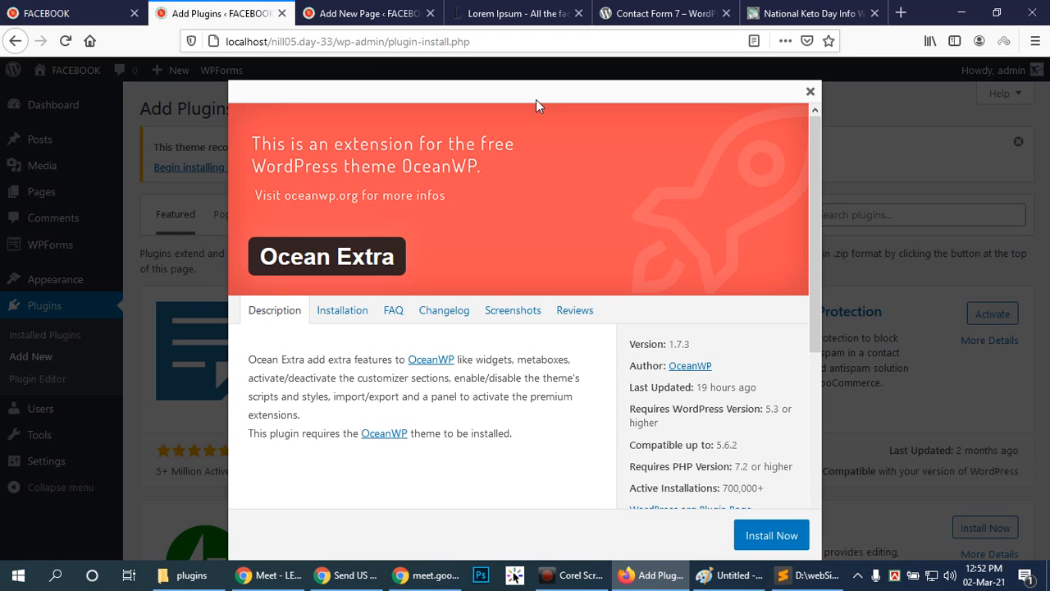
pyautogui.click(509, 313)
pyautogui.scroll(-3, 483, 377)
pyautogui.scroll(-5, 482, 366)
pyautogui.scroll(-3, 482, 366)
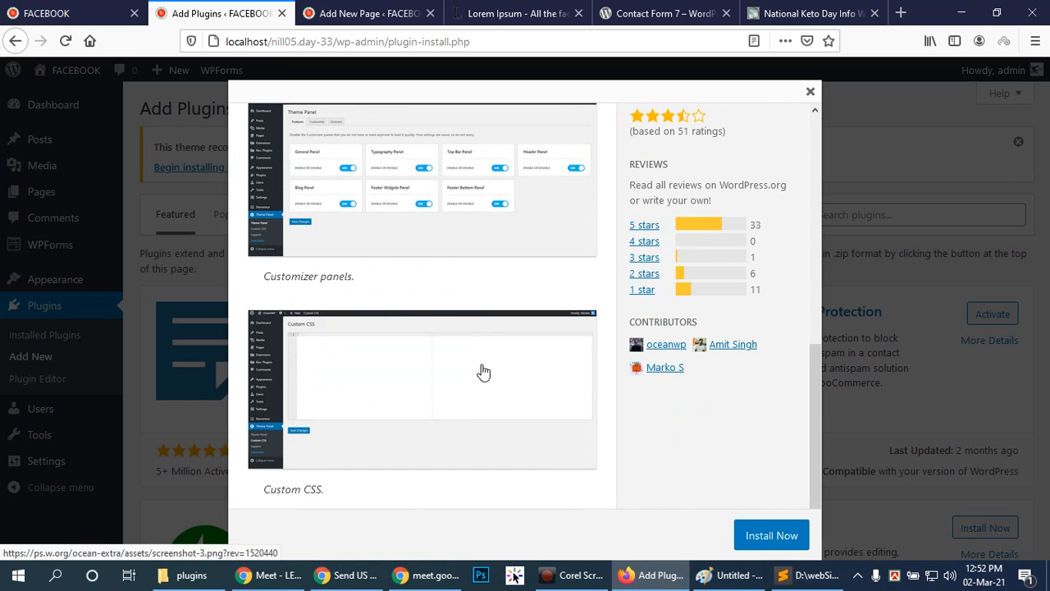
pyautogui.scroll(12, 482, 370)
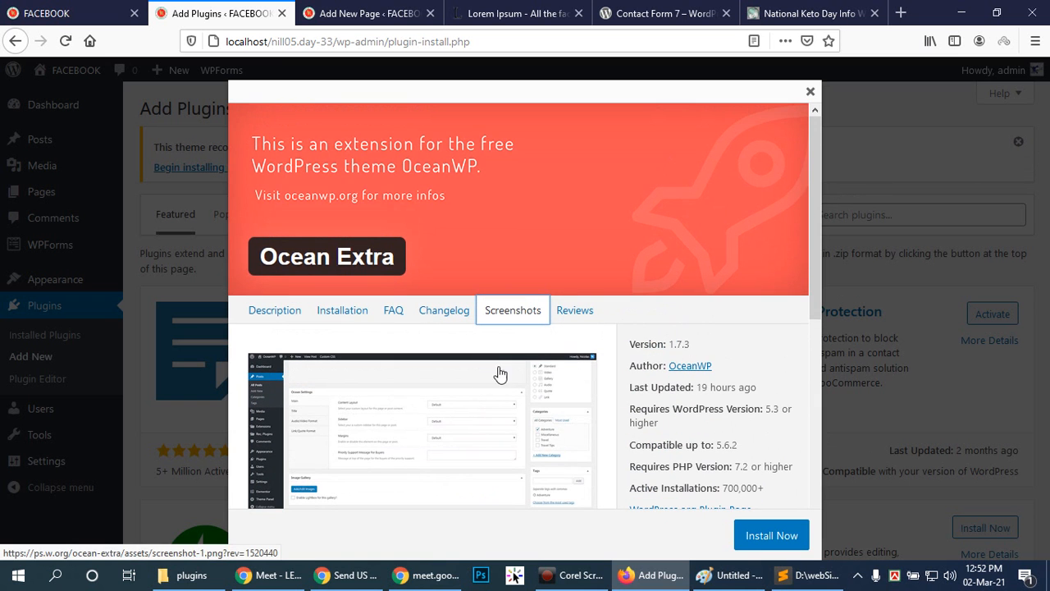
pyautogui.click(809, 91)
# Search the plugin directory by keyword for "mobile menu".
pyautogui.scroll(-6, 521, 233)
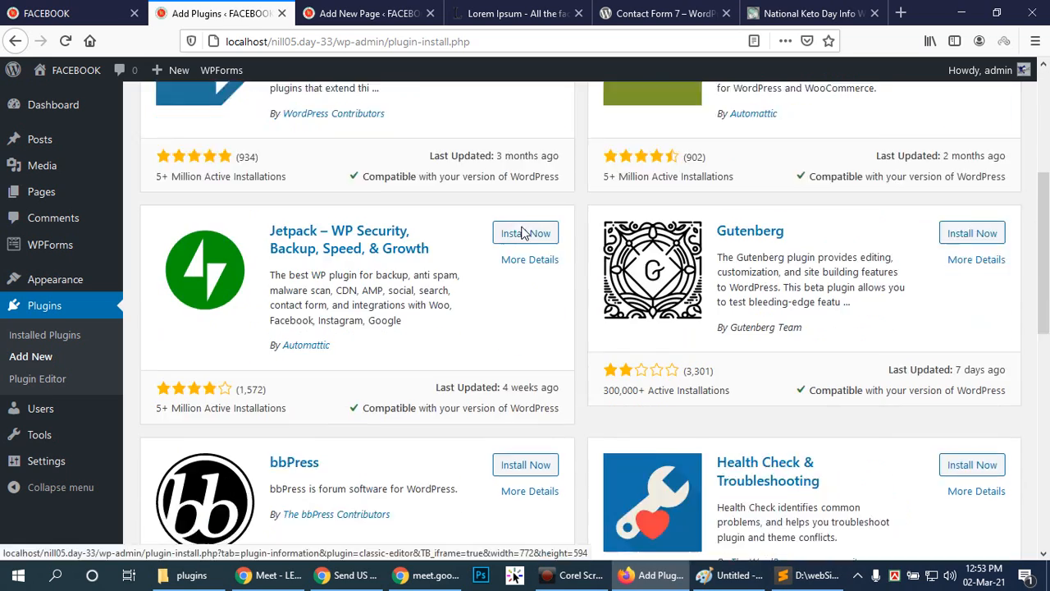
pyautogui.scroll(-2, 520, 244)
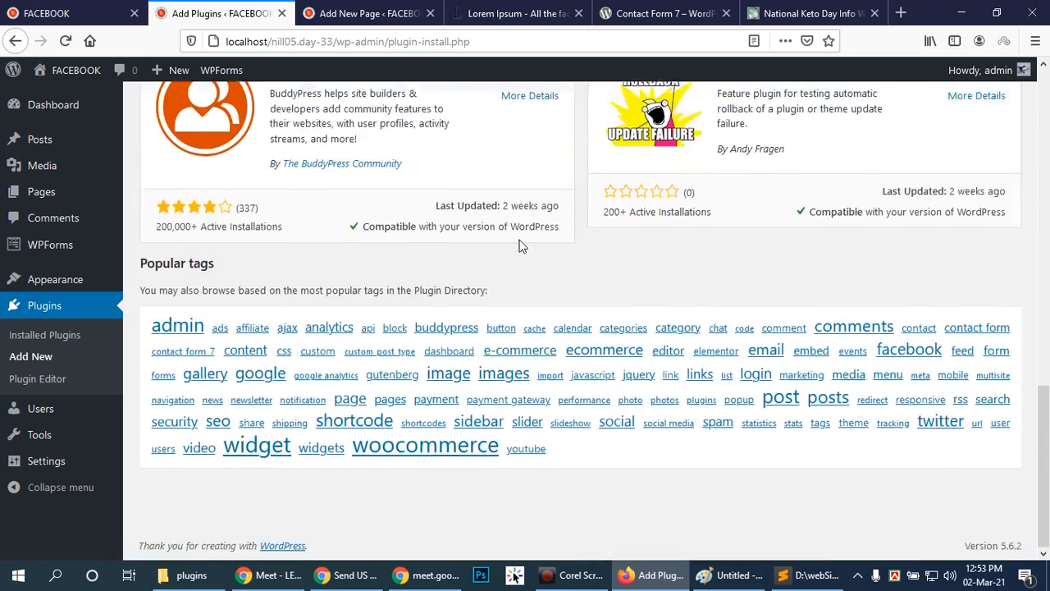
pyautogui.scroll(15, 521, 243)
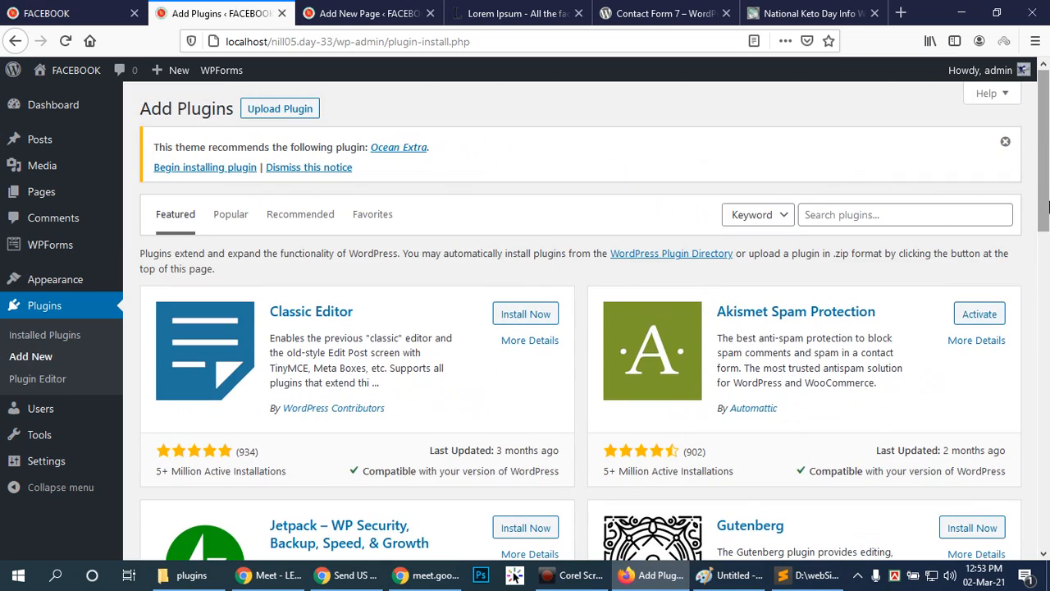
pyautogui.moveTo(1047, 209); pyautogui.dragTo(1048, 234)
pyautogui.moveTo(1048, 305); pyautogui.dragTo(1044, 137)
pyautogui.click(891, 215)
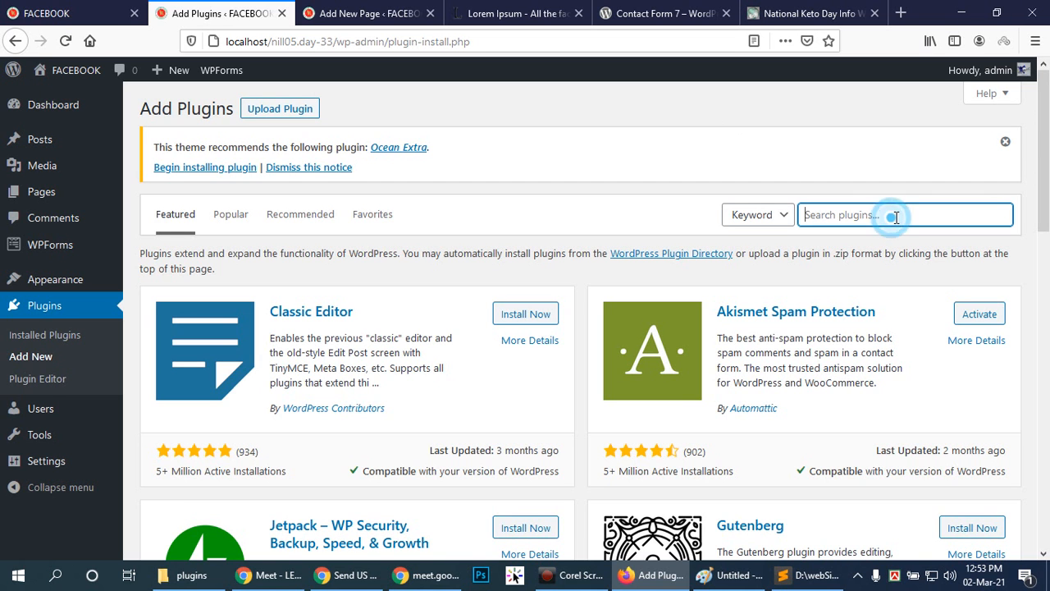
pyautogui.write('mobile menu')
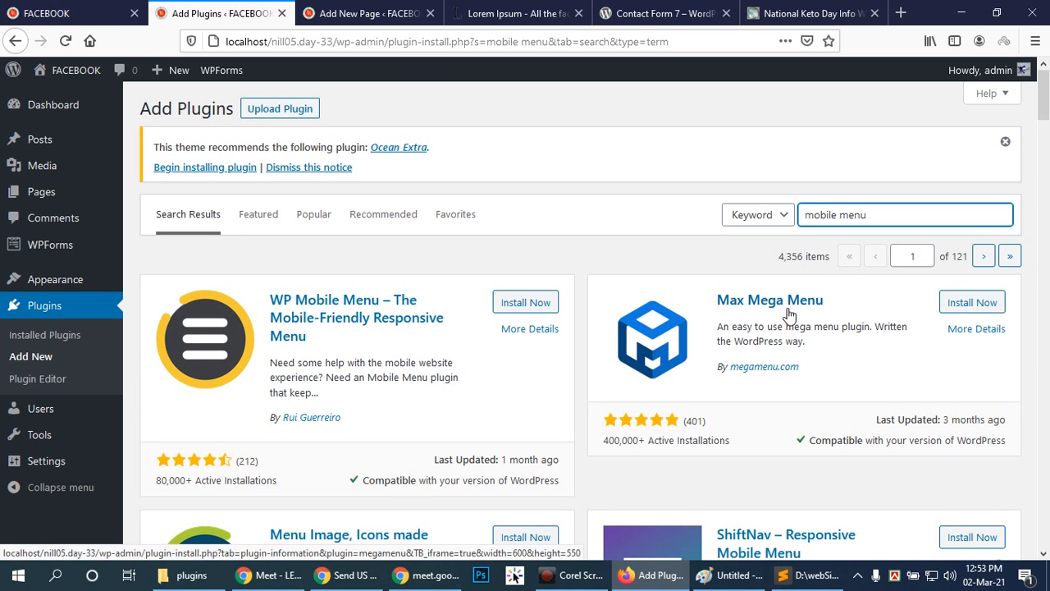
# Examine the plugins found for the mobile menu search.
pyautogui.scroll(-2, 793, 310)
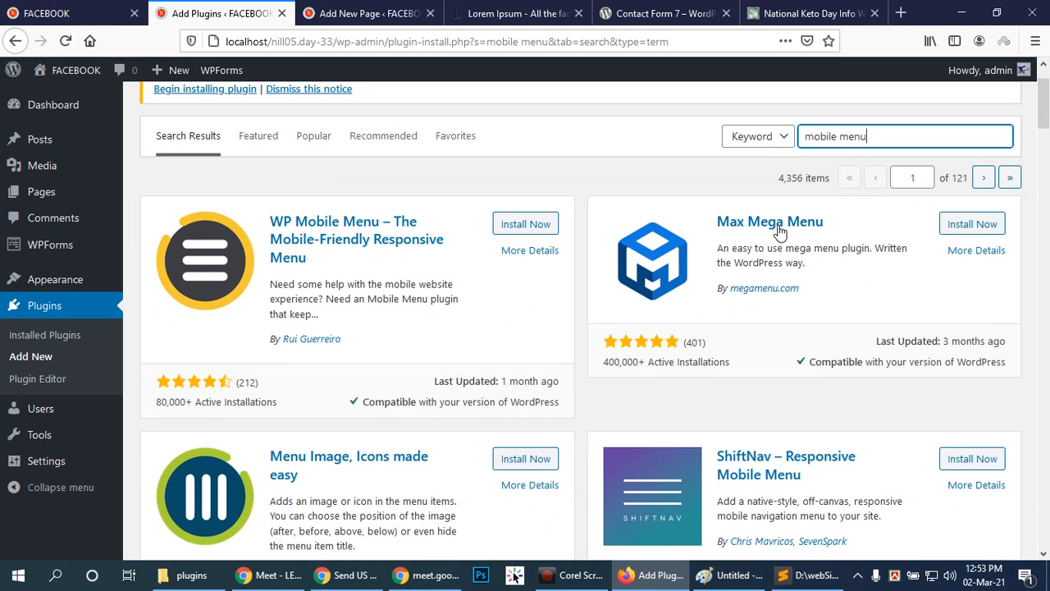
pyautogui.scroll(-4, 775, 224)
pyautogui.scroll(-14, 773, 224)
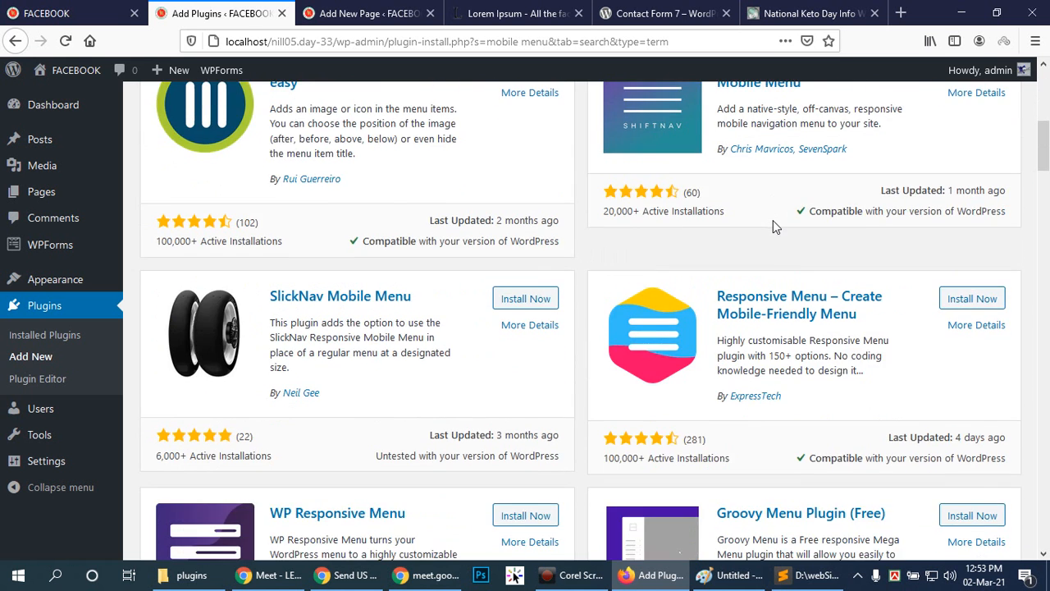
pyautogui.scroll(6, 773, 227)
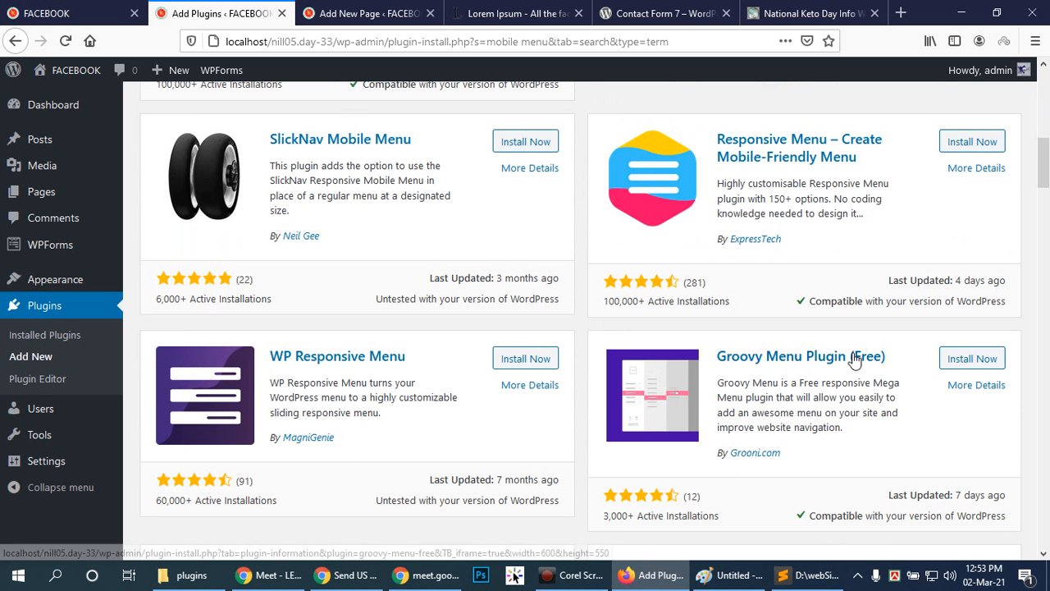
pyautogui.scroll(-5, 853, 357)
pyautogui.scroll(-5, 849, 355)
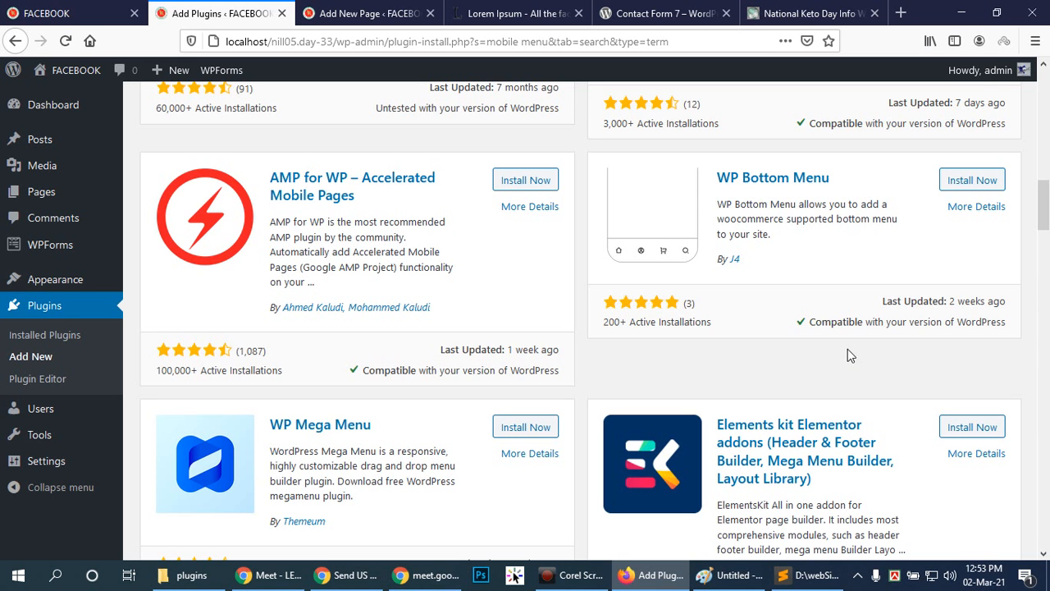
pyautogui.scroll(-20, 694, 349)
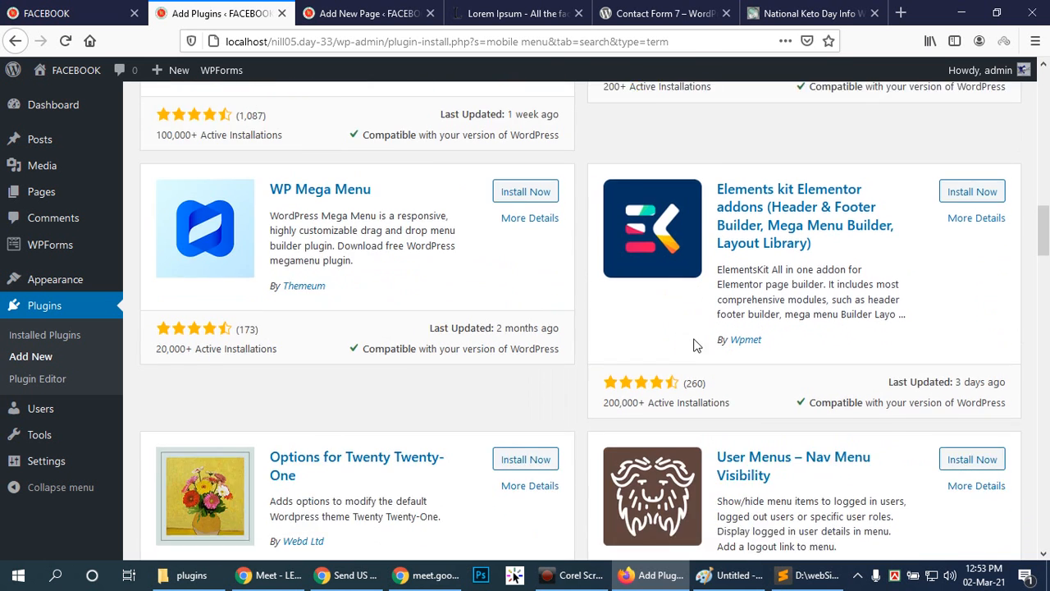
pyautogui.scroll(3, 689, 352)
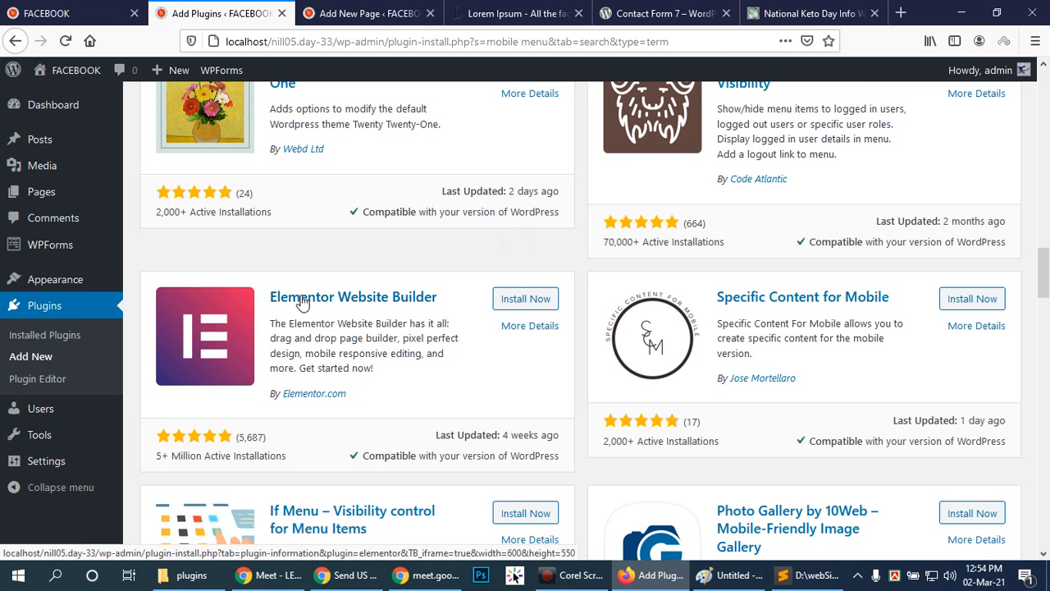
pyautogui.scroll(-4, 300, 305)
pyautogui.scroll(-2, 301, 308)
pyautogui.scroll(-1, 301, 305)
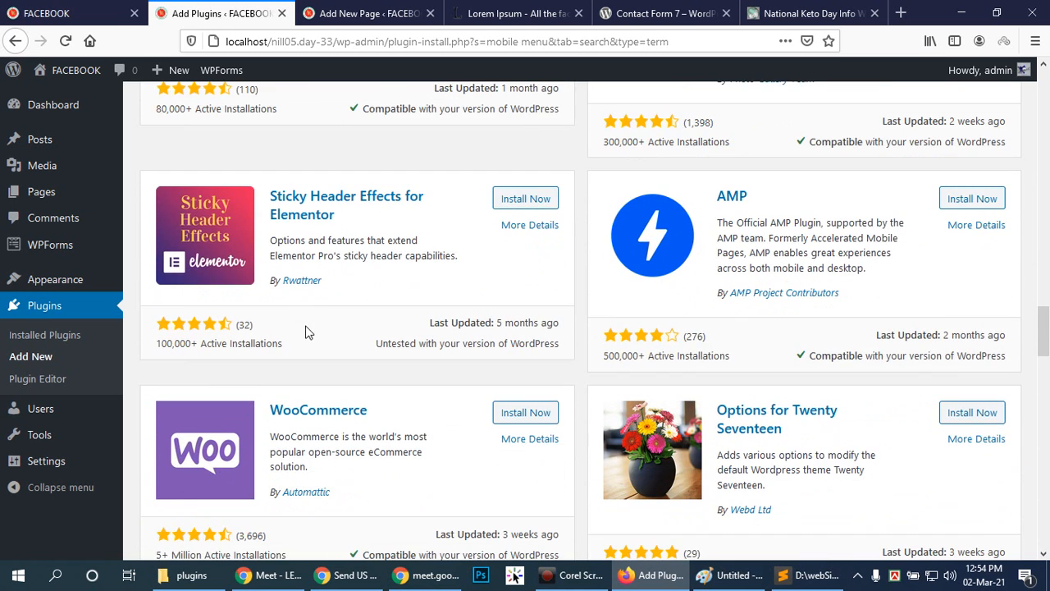
pyautogui.scroll(1, 512, 352)
pyautogui.scroll(20, 511, 357)
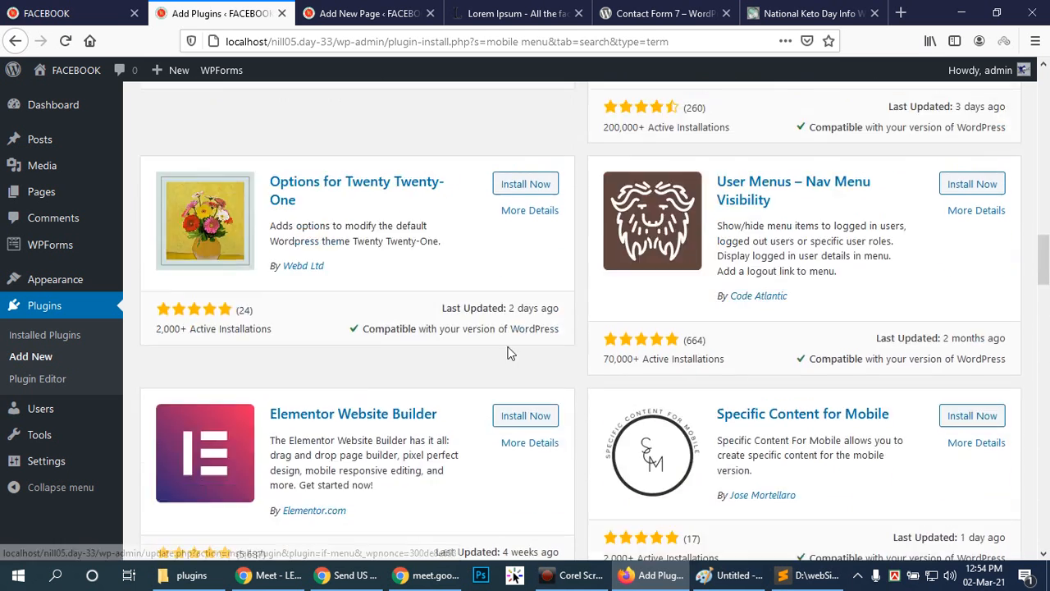
pyautogui.scroll(3, 909, 199)
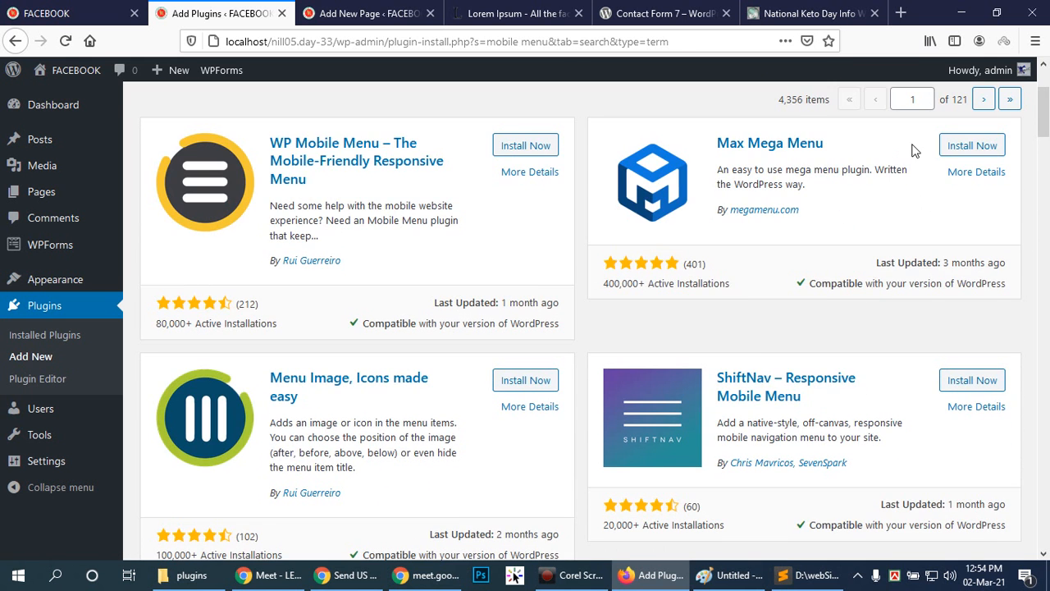
# Replace the plugin search term with "facebook messanger".
pyautogui.scroll(2, 898, 197)
pyautogui.tripleClick(972, 219)
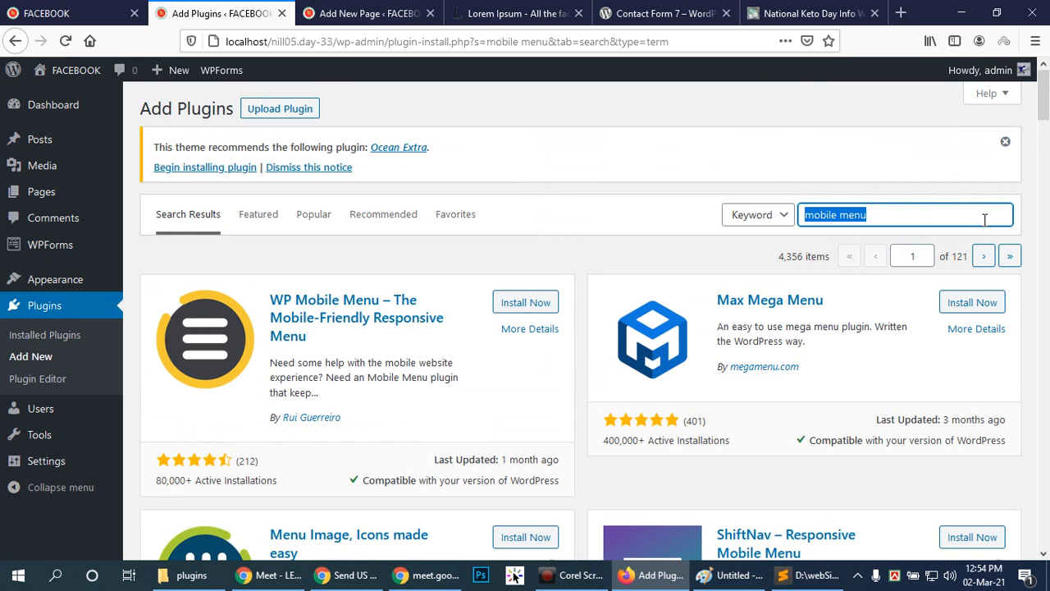
pyautogui.write('facebo')
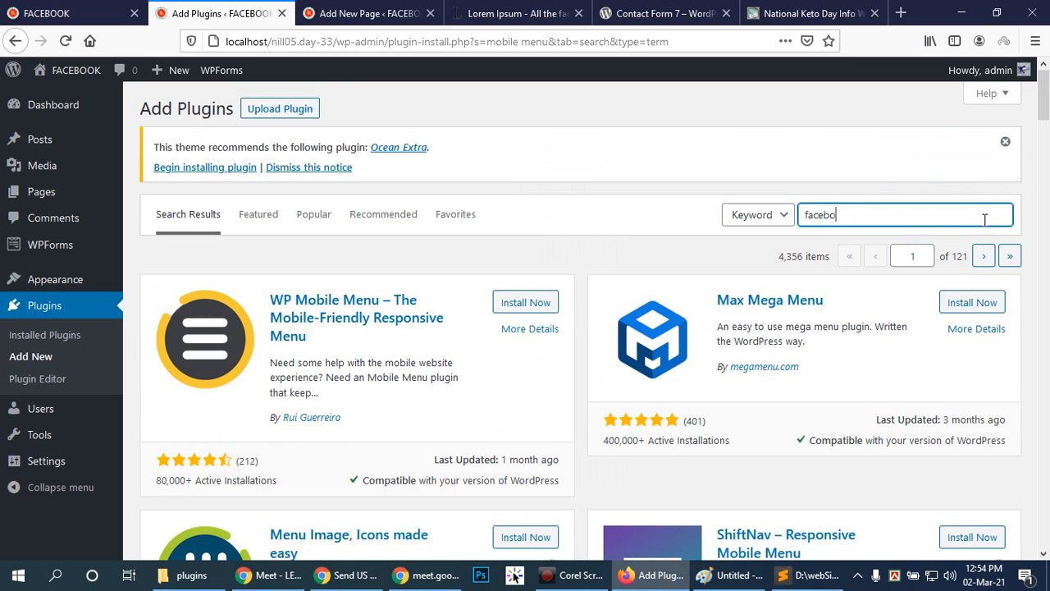
pyautogui.write('ok messanger')
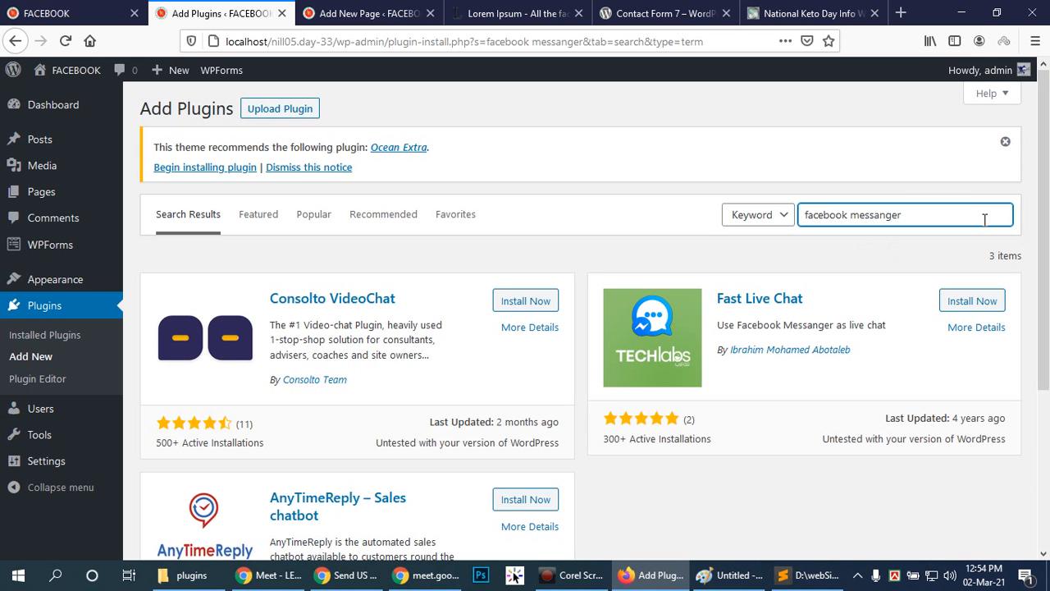
# Look over the found chat plugins and broaden the plugin search to just "messanger".
pyautogui.scroll(-3, 536, 246)
pyautogui.scroll(3, 536, 259)
pyautogui.moveTo(848, 216); pyautogui.dragTo(792, 215)
pyautogui.press('BackSpace')
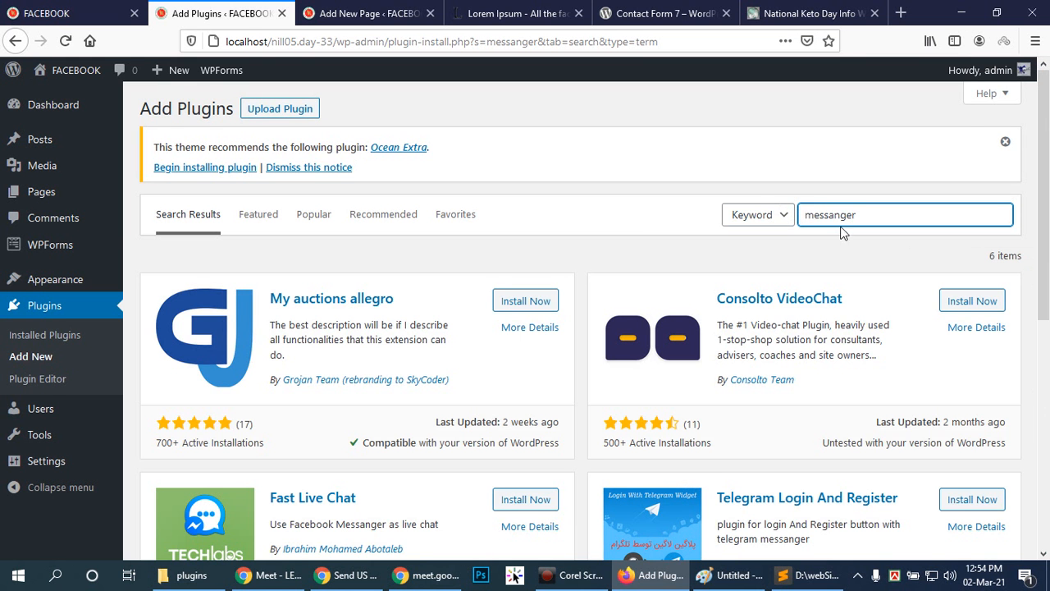
# Look over the plugins found for "messanger" and replace the plugin search term with "live chat".
pyautogui.scroll(-4, 415, 247)
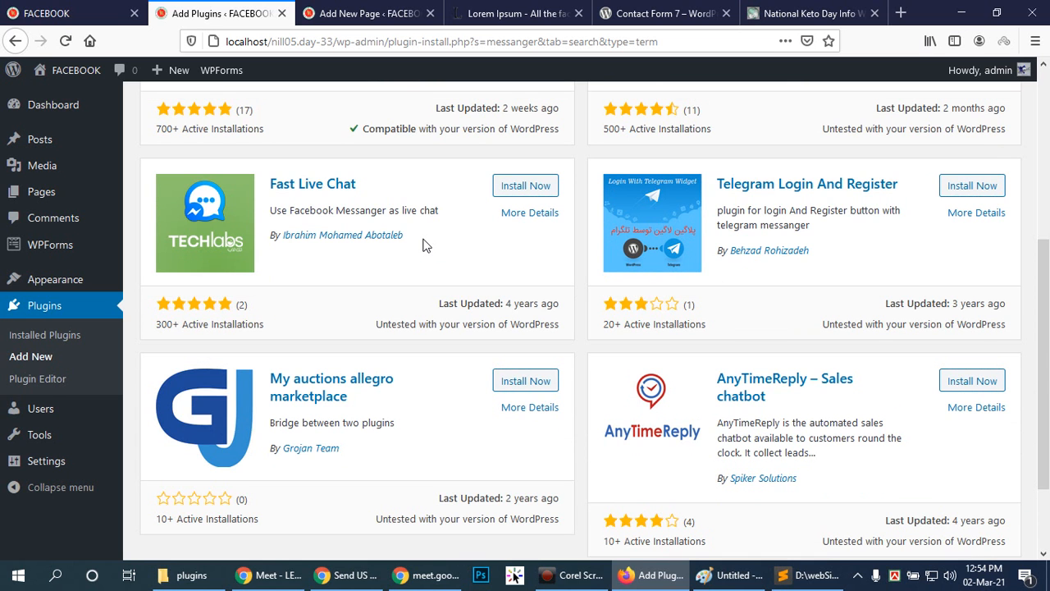
pyautogui.scroll(-2, 415, 242)
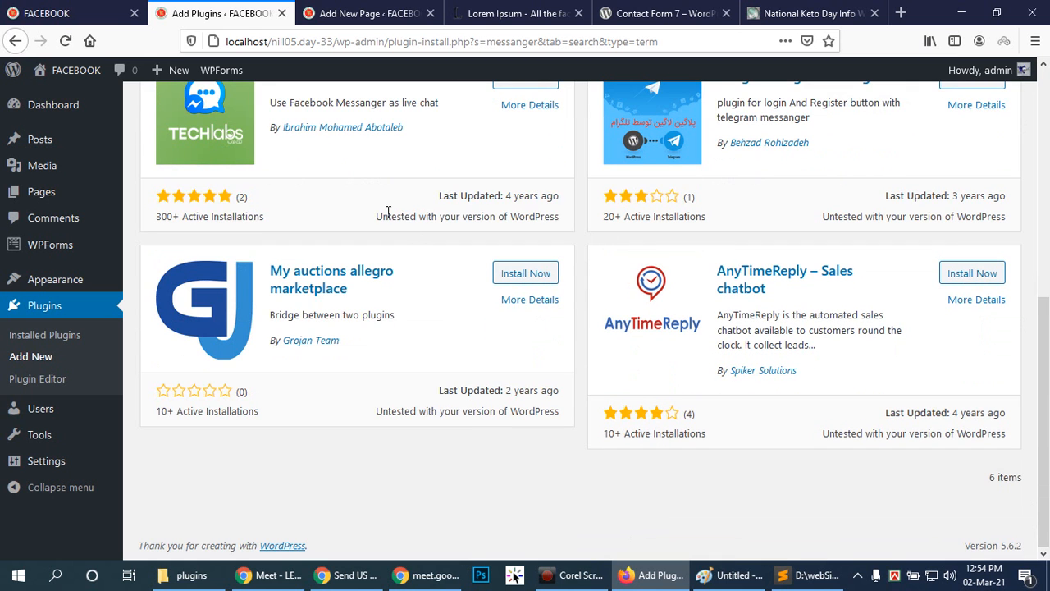
pyautogui.scroll(5, 492, 335)
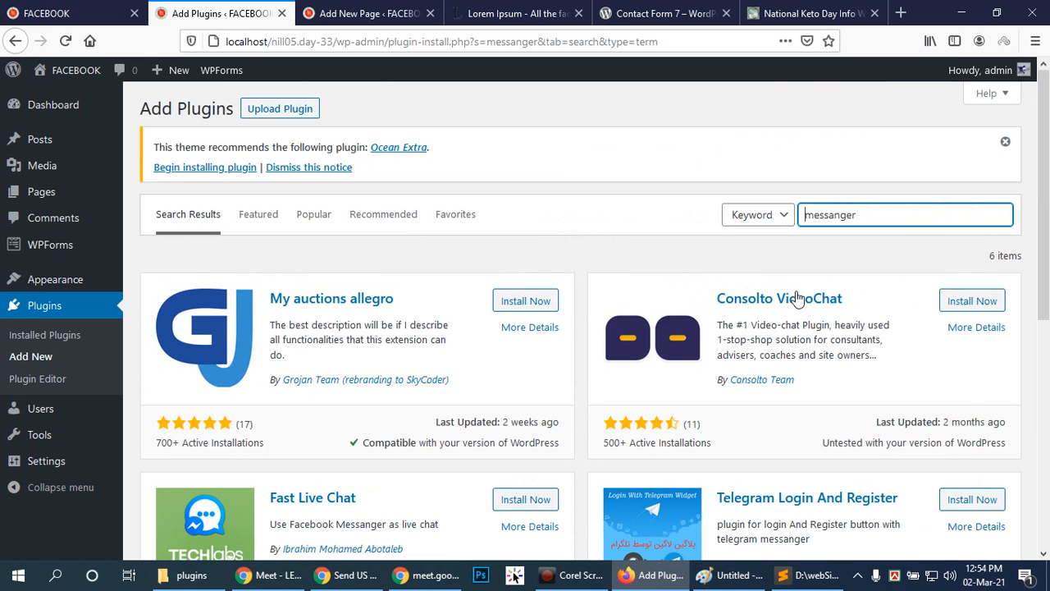
pyautogui.doubleClick(892, 217)
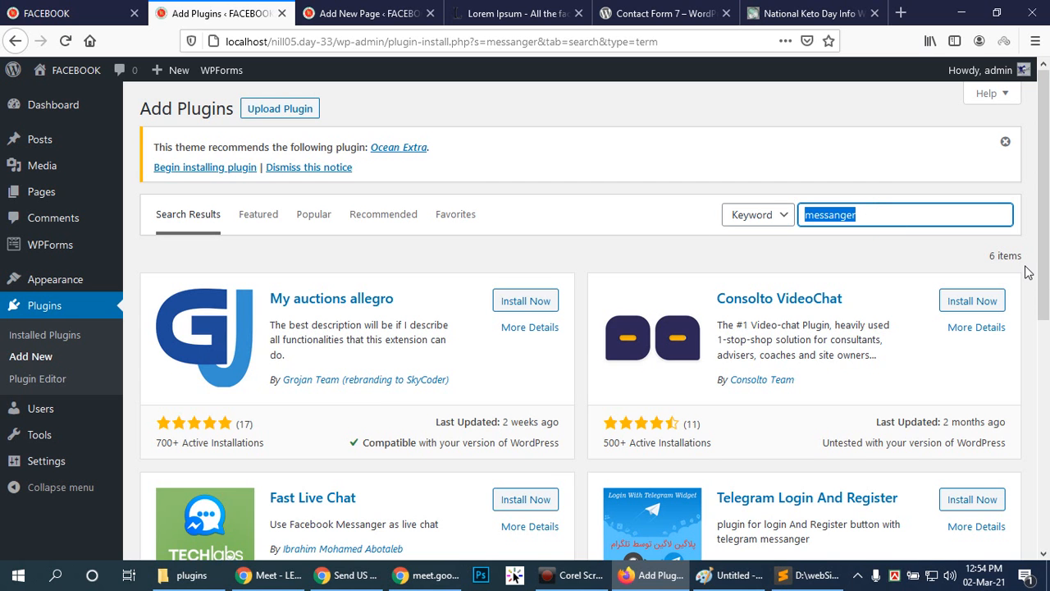
pyautogui.write('live  chat')
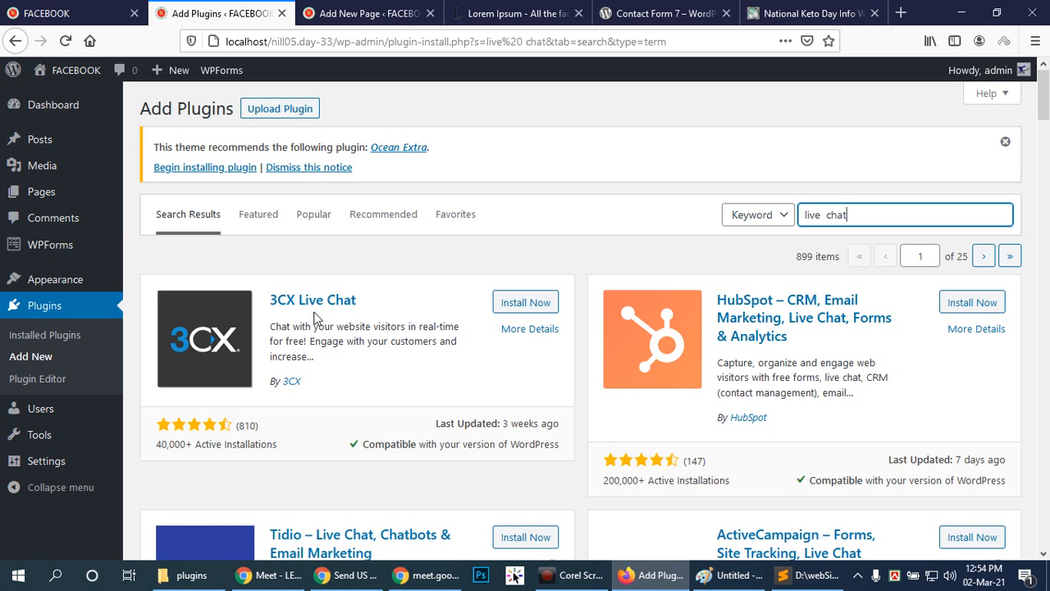
# Examine the live chat plugins found, comparing their descriptions, ratings, active installations and compatibility.
pyautogui.scroll(-3, 352, 331)
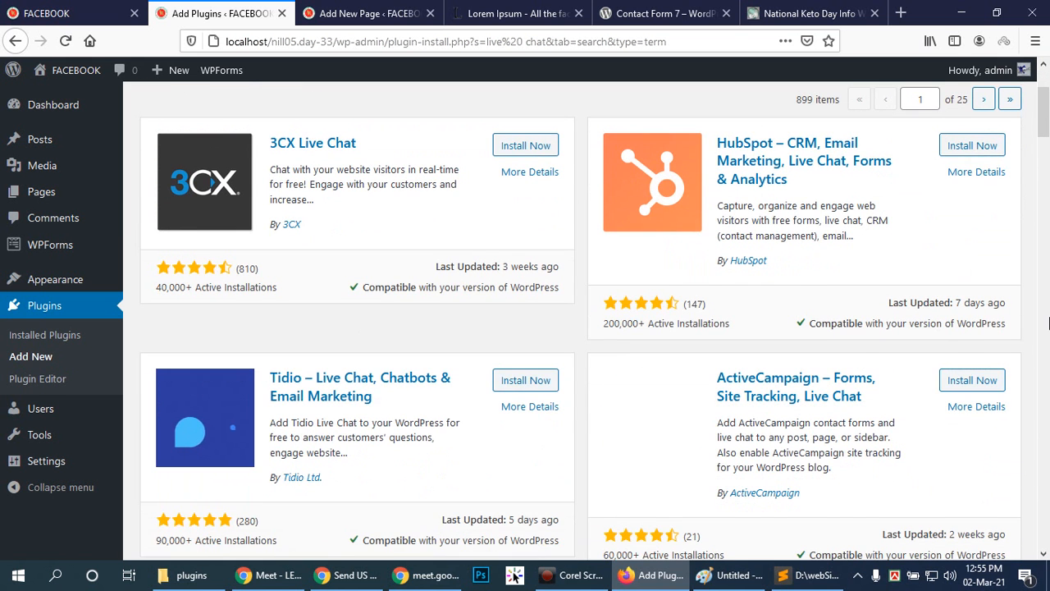
pyautogui.scroll(-5, 1049, 322)
pyautogui.scroll(-6, 1047, 323)
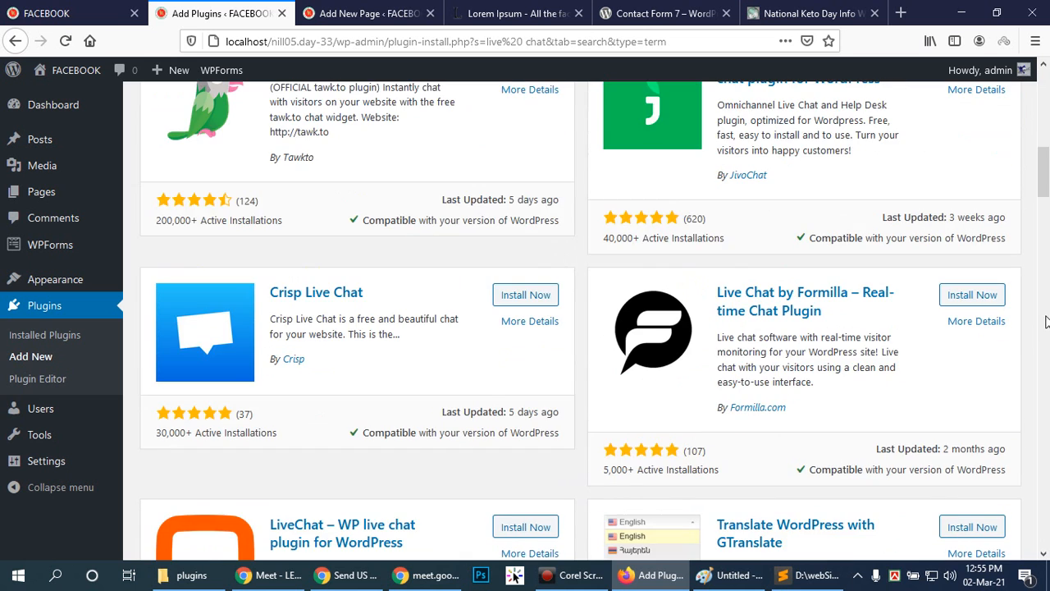
pyautogui.scroll(-5, 1041, 311)
pyautogui.scroll(-5, 1041, 295)
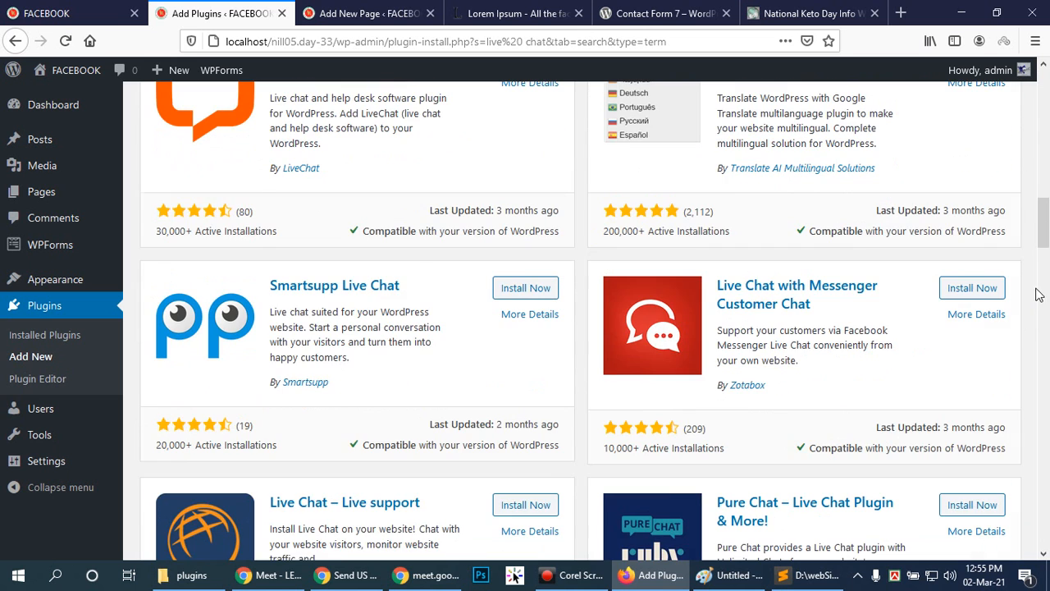
# Close the Contact Form 7 and National Keto Day browser tabs.
pyautogui.click(503, 12)
pyautogui.click(726, 13)
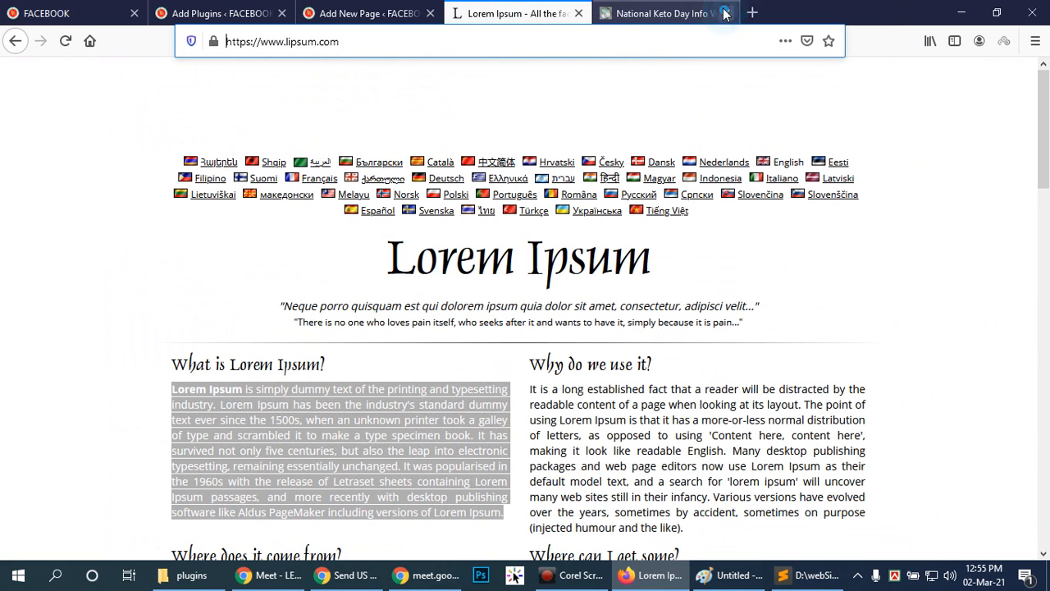
pyautogui.click(724, 13)
# Search the web for "wp begainer" in a new browser tab.
pyautogui.click(702, 13)
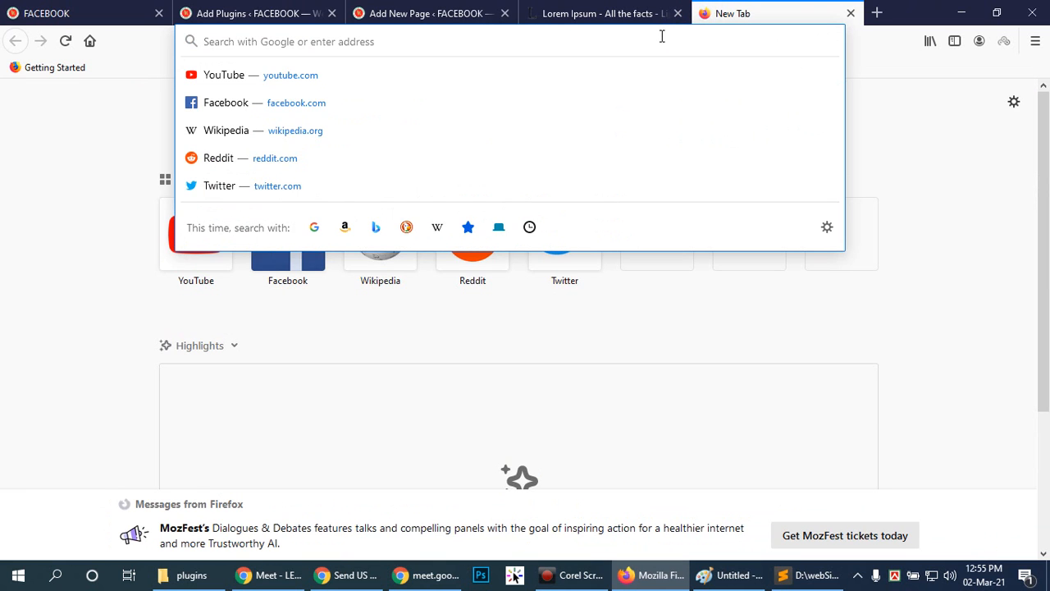
pyautogui.write('wp')
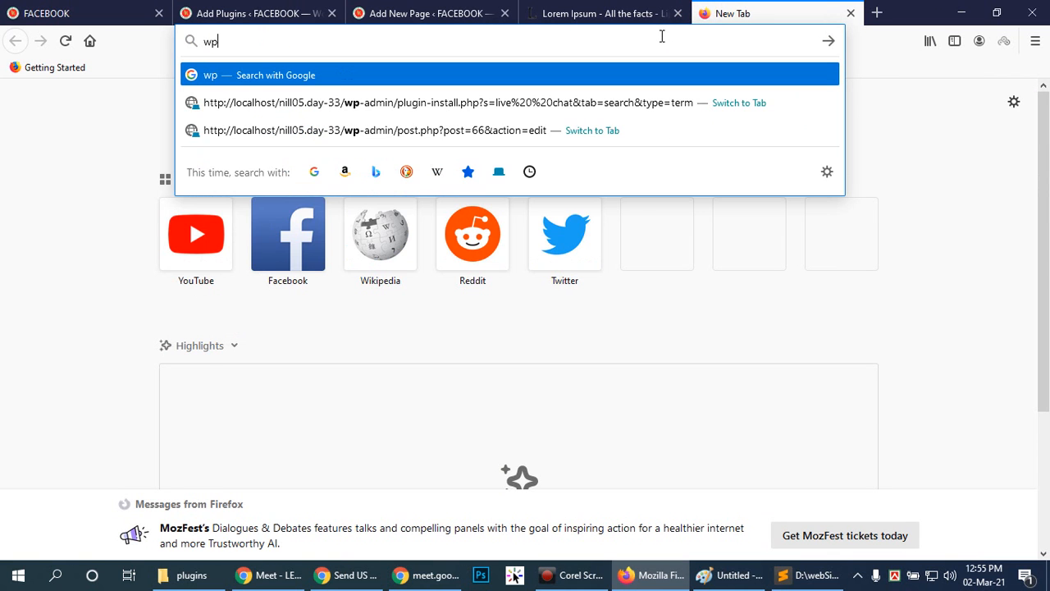
pyautogui.write(' beg')
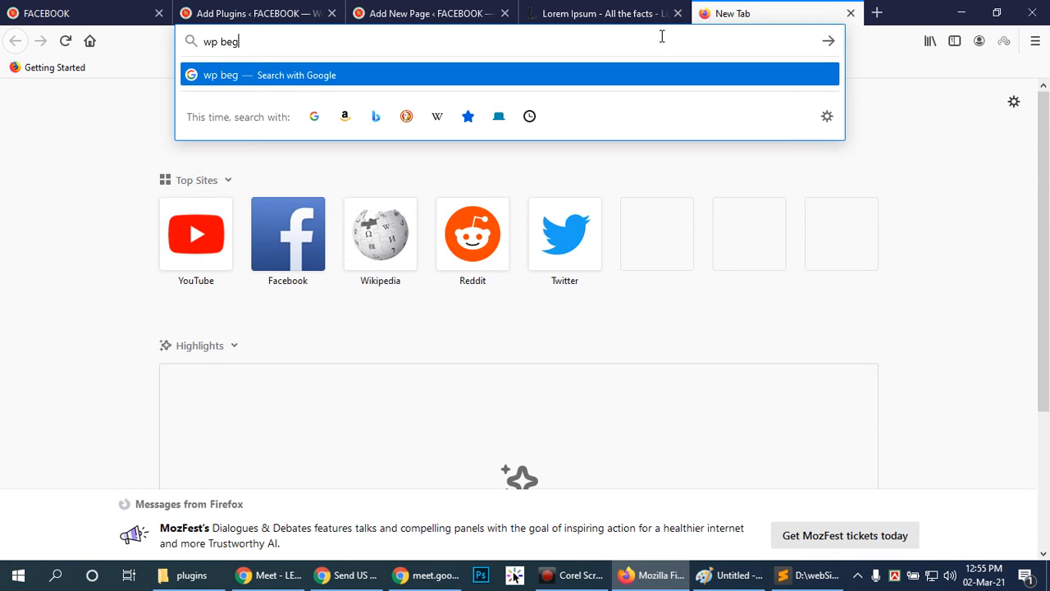
pyautogui.write('ainer')
pyautogui.press('Return')
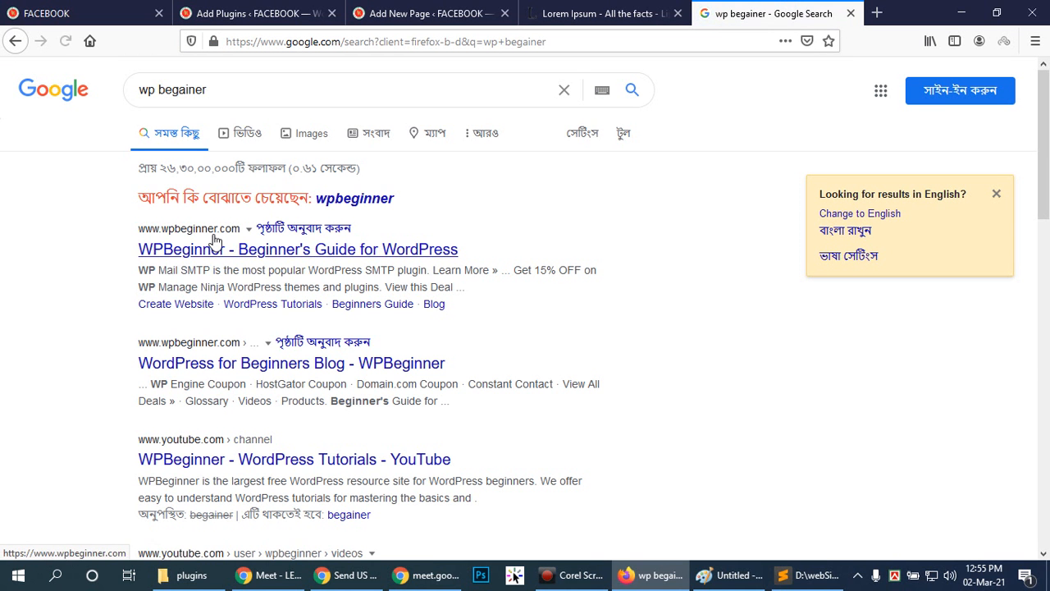
# Open the WPBeginner home page from the search results and dismiss the English-language suggestion.
pyautogui.click(219, 250)
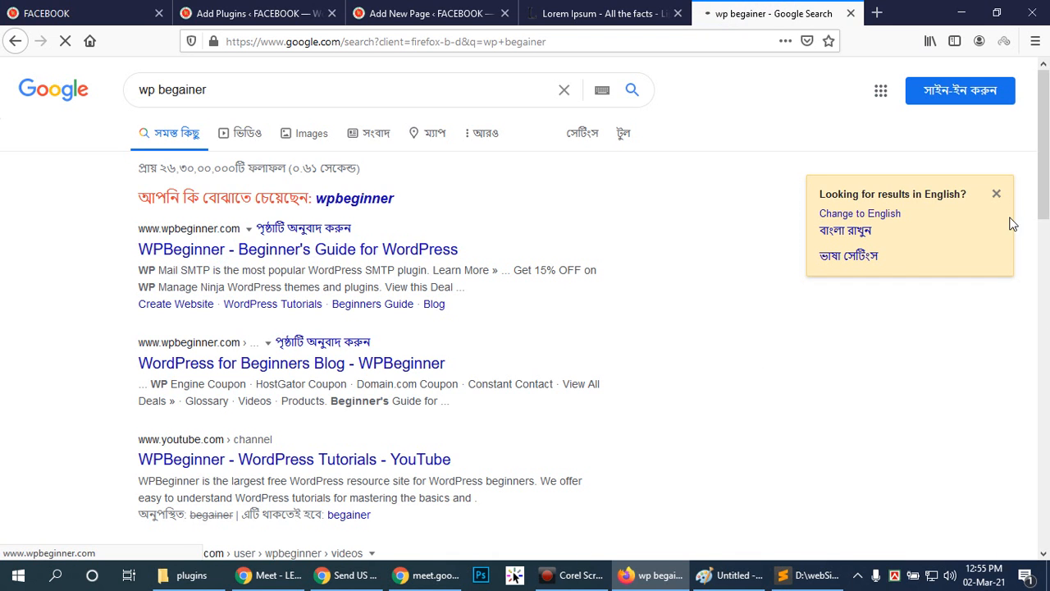
pyautogui.click(997, 196)
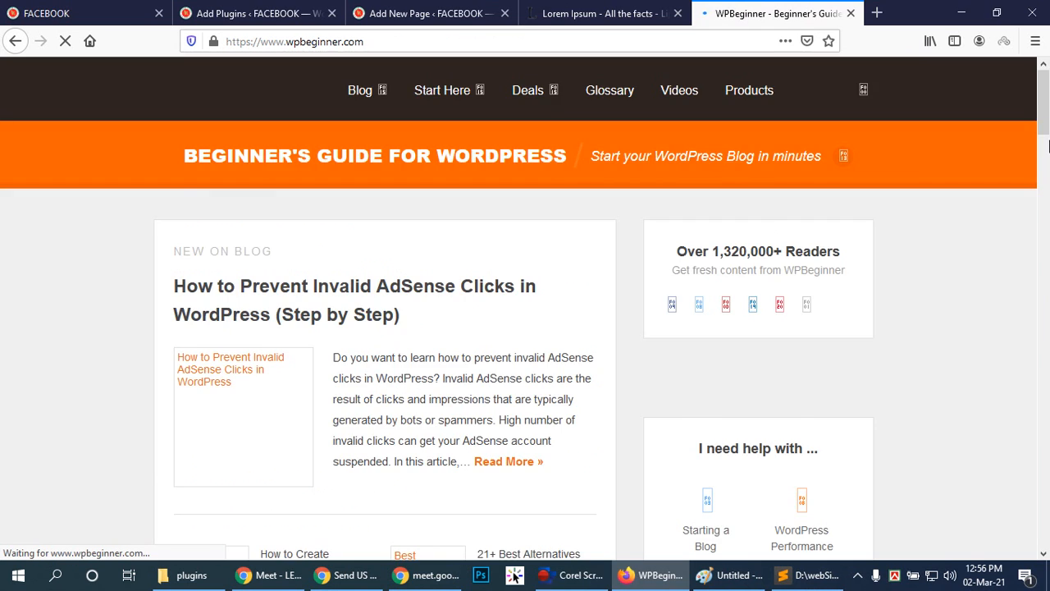
pyautogui.moveTo(1045, 118); pyautogui.dragTo(1030, 93)
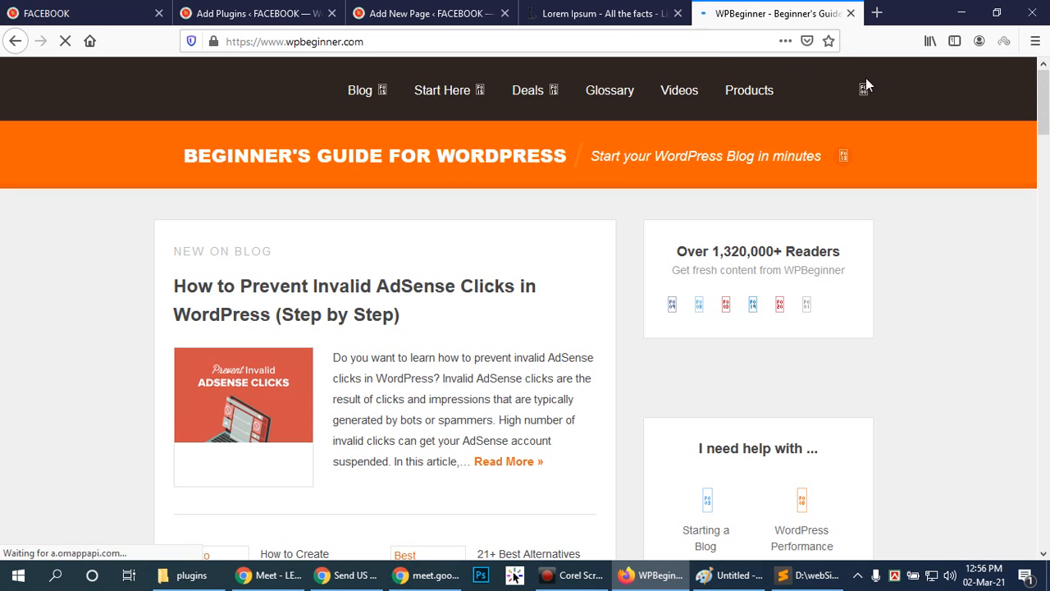
# Examine the WPBeginner home page, including its blog posts, featured WordPress plugins, useful guides, and deals and coupons.
pyautogui.scroll(-5, 1017, 492)
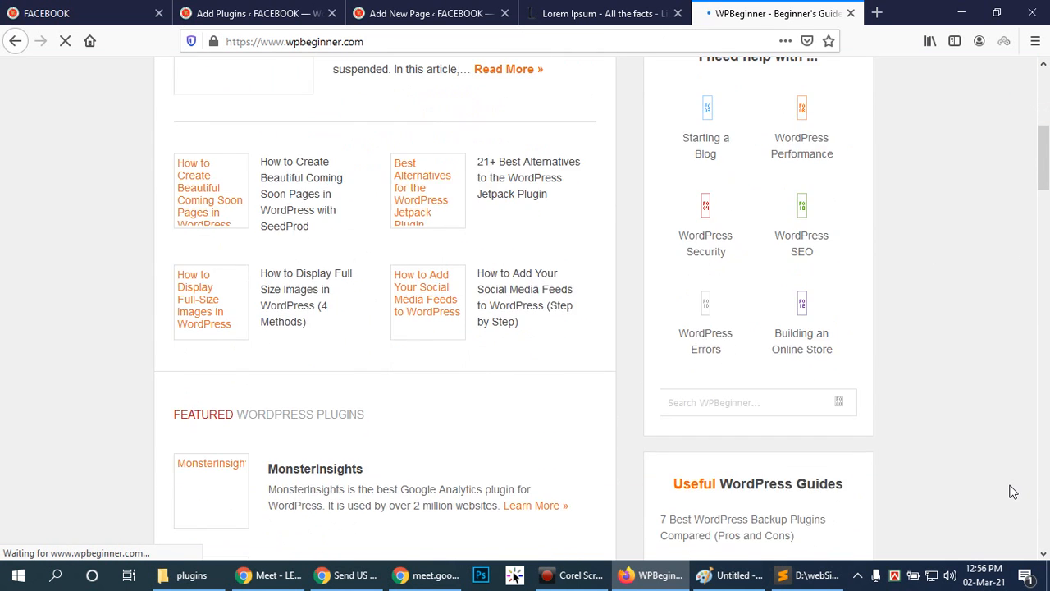
pyautogui.scroll(4, 1014, 491)
pyautogui.scroll(2, 1010, 492)
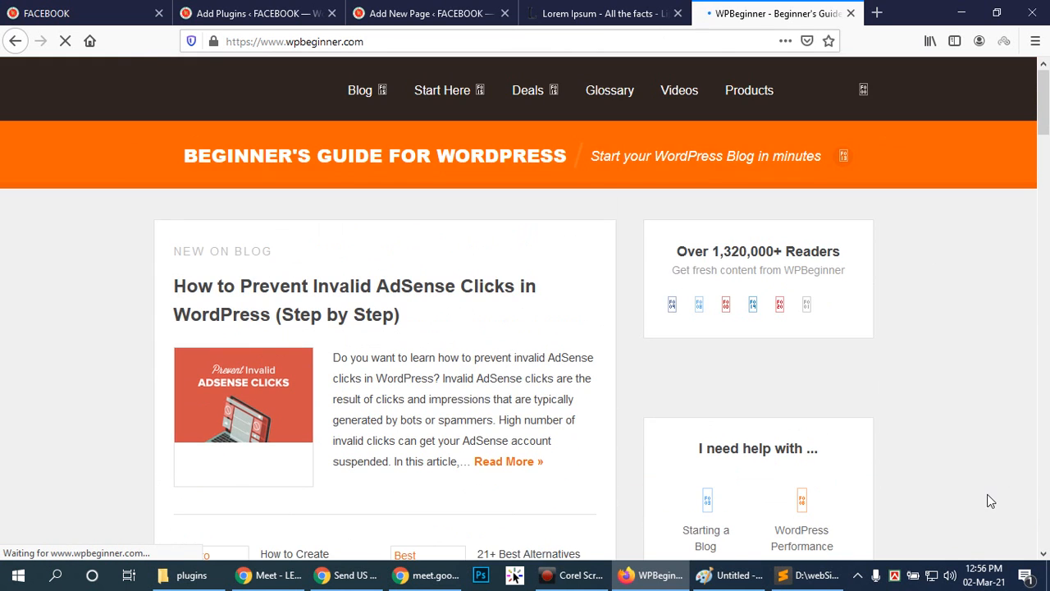
pyautogui.scroll(-6, 989, 502)
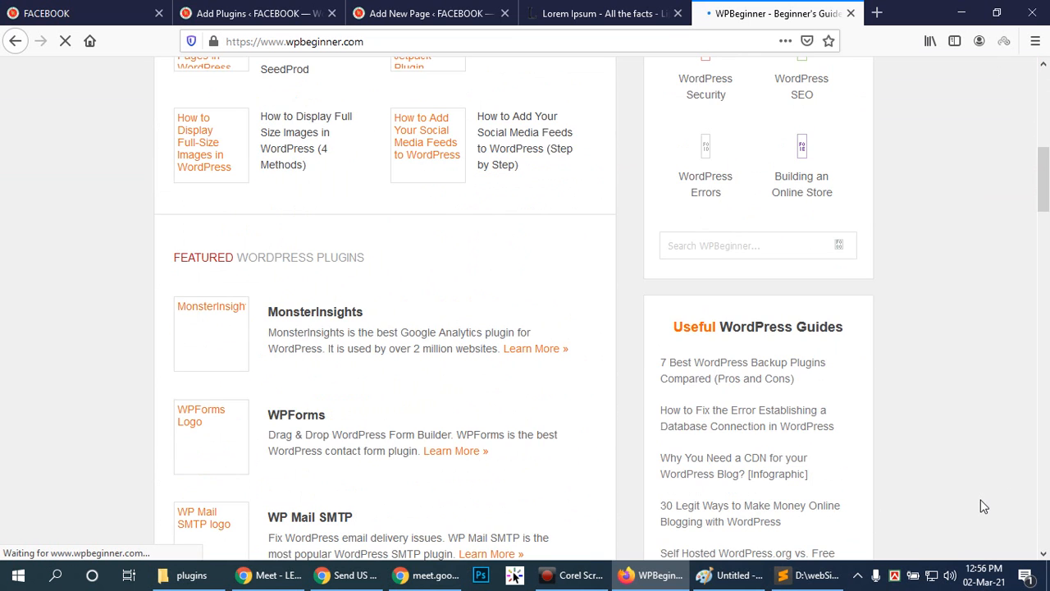
pyautogui.scroll(6, 1002, 493)
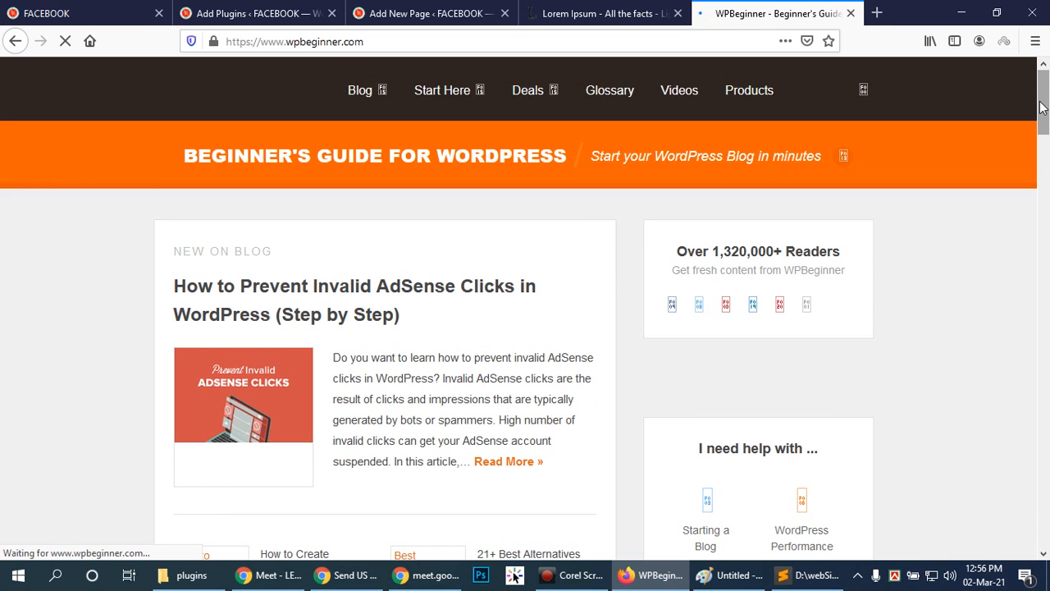
pyautogui.moveTo(1042, 107); pyautogui.dragTo(1041, 71)
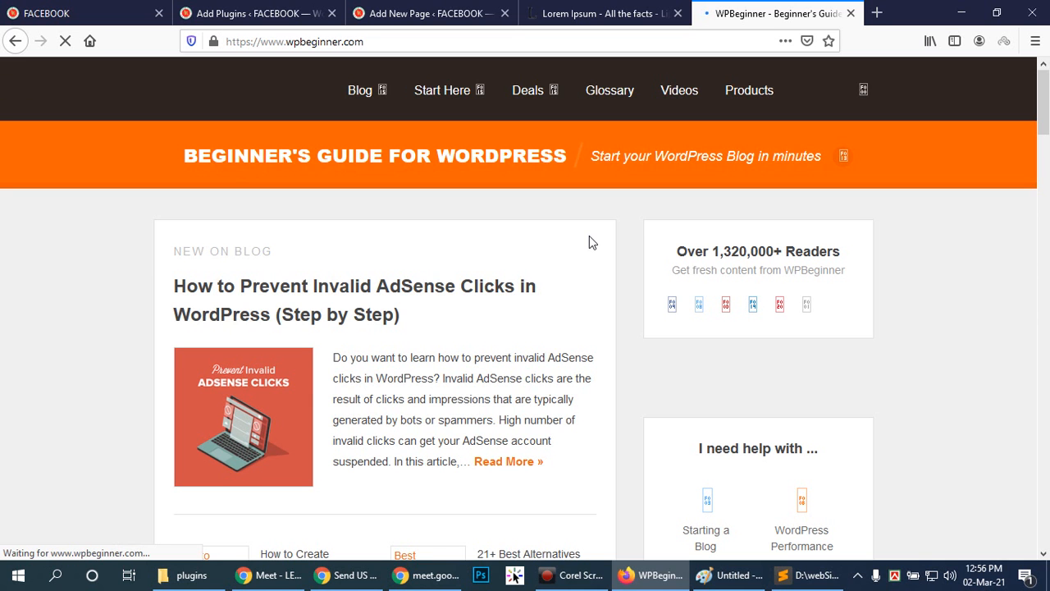
pyautogui.scroll(-3, 656, 377)
pyautogui.scroll(3, 651, 376)
pyautogui.scroll(-8, 649, 373)
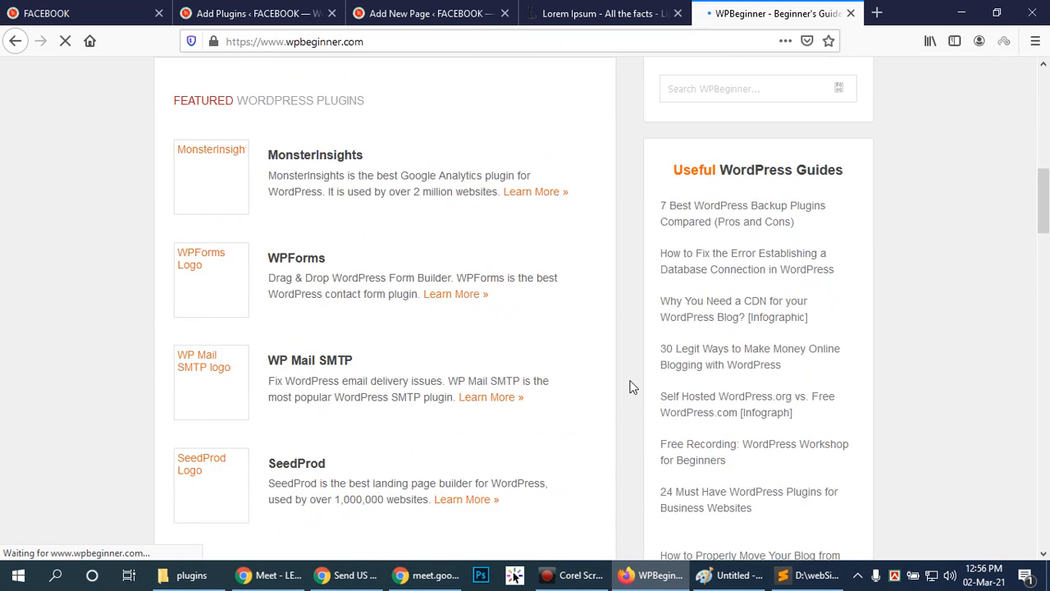
pyautogui.scroll(-3, 630, 386)
pyautogui.scroll(4, 630, 386)
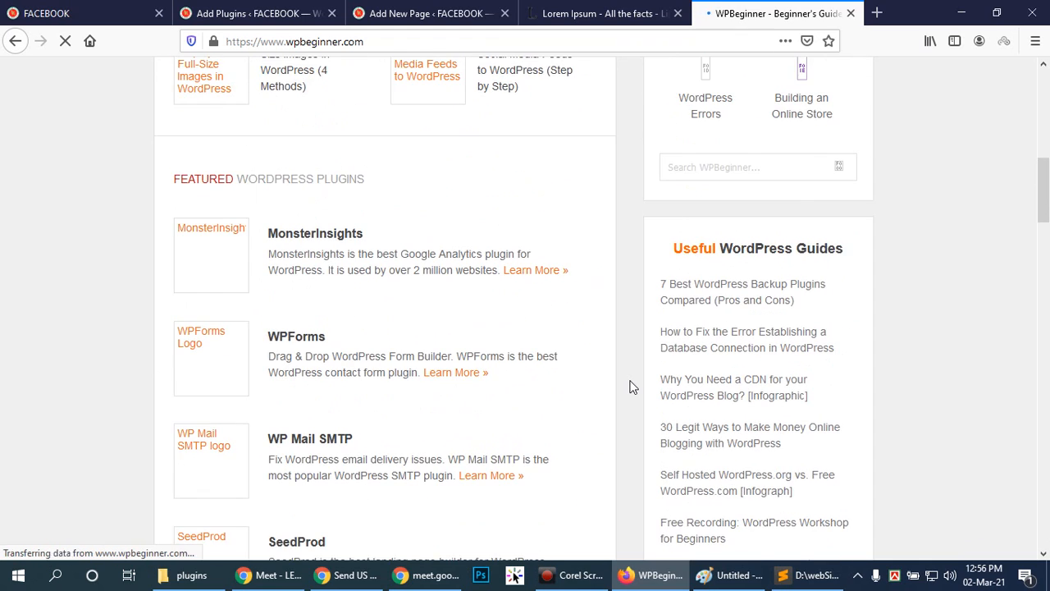
pyautogui.scroll(-5, 630, 386)
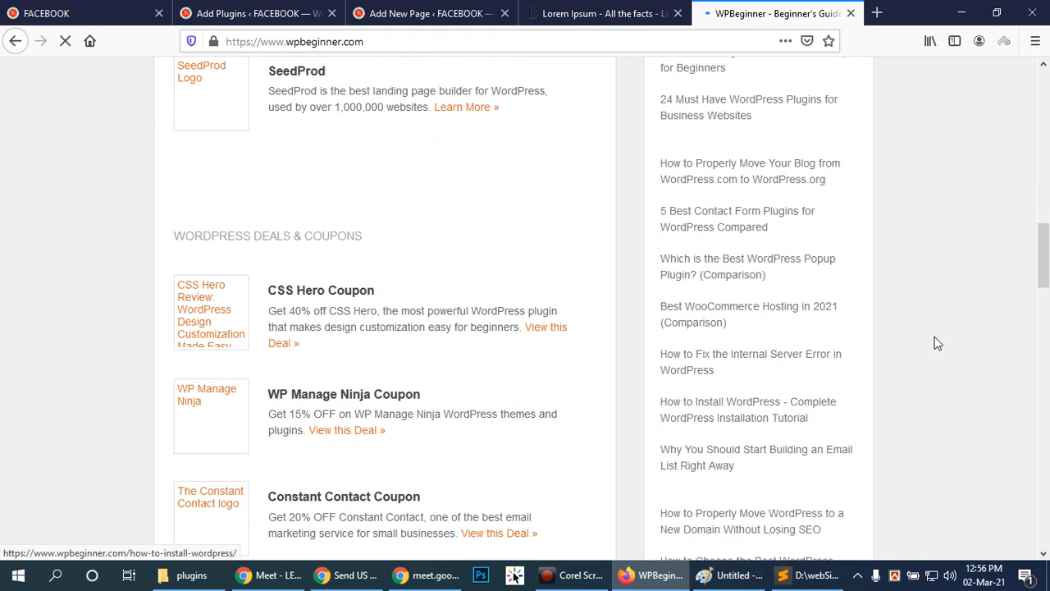